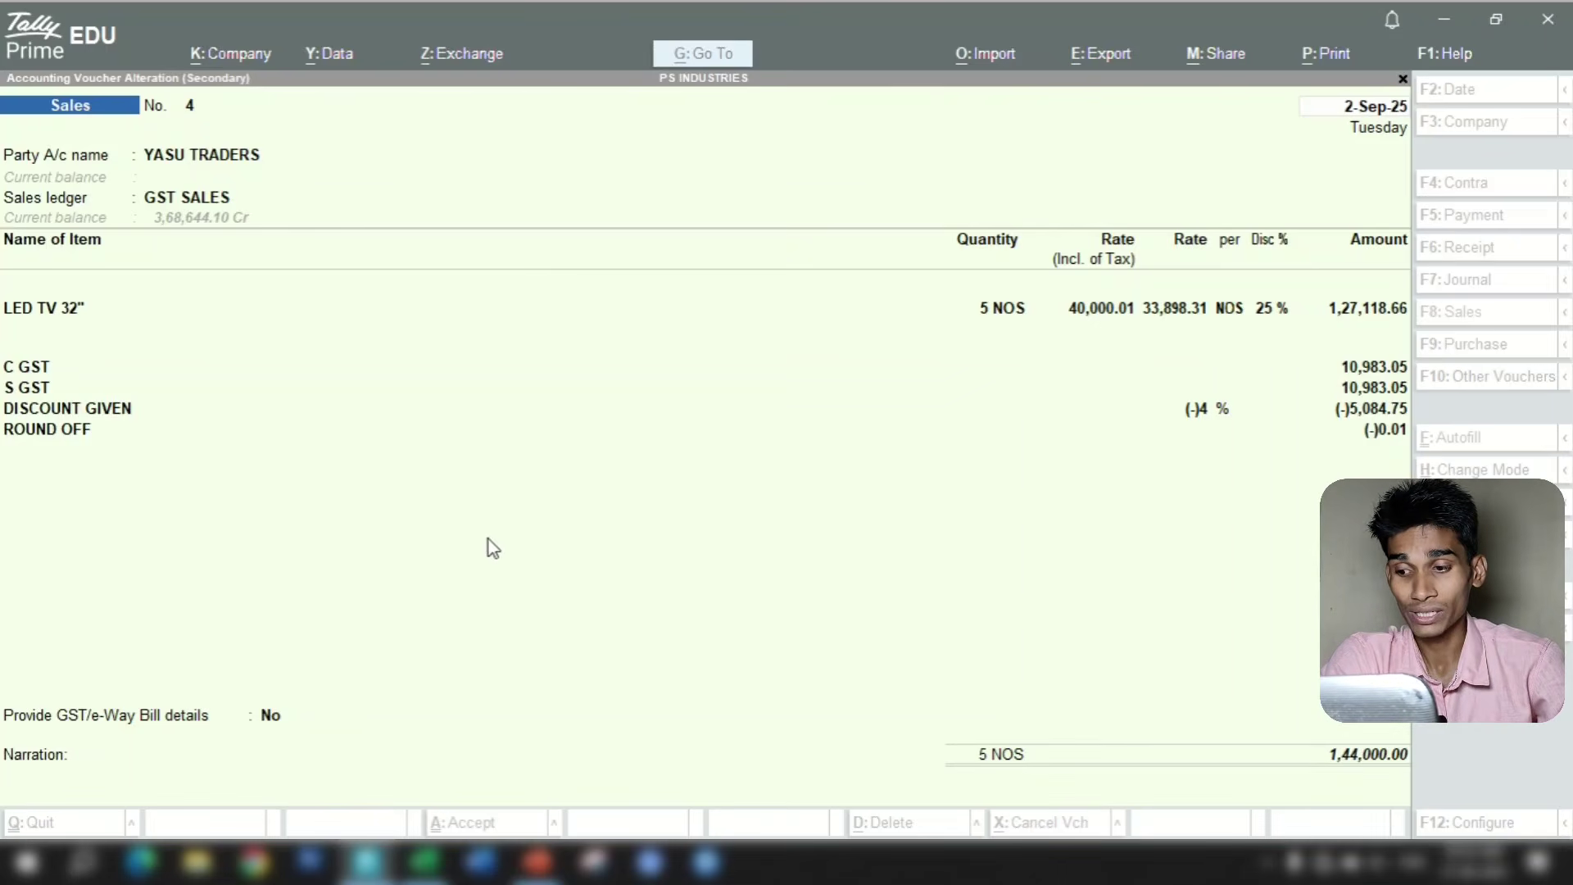
Switch to the Discount Working.xlsx workbook in Excel and clear the old invoice, discount and due-date entries in C4:J9
{"action": "key", "text": "alt+Tab"}
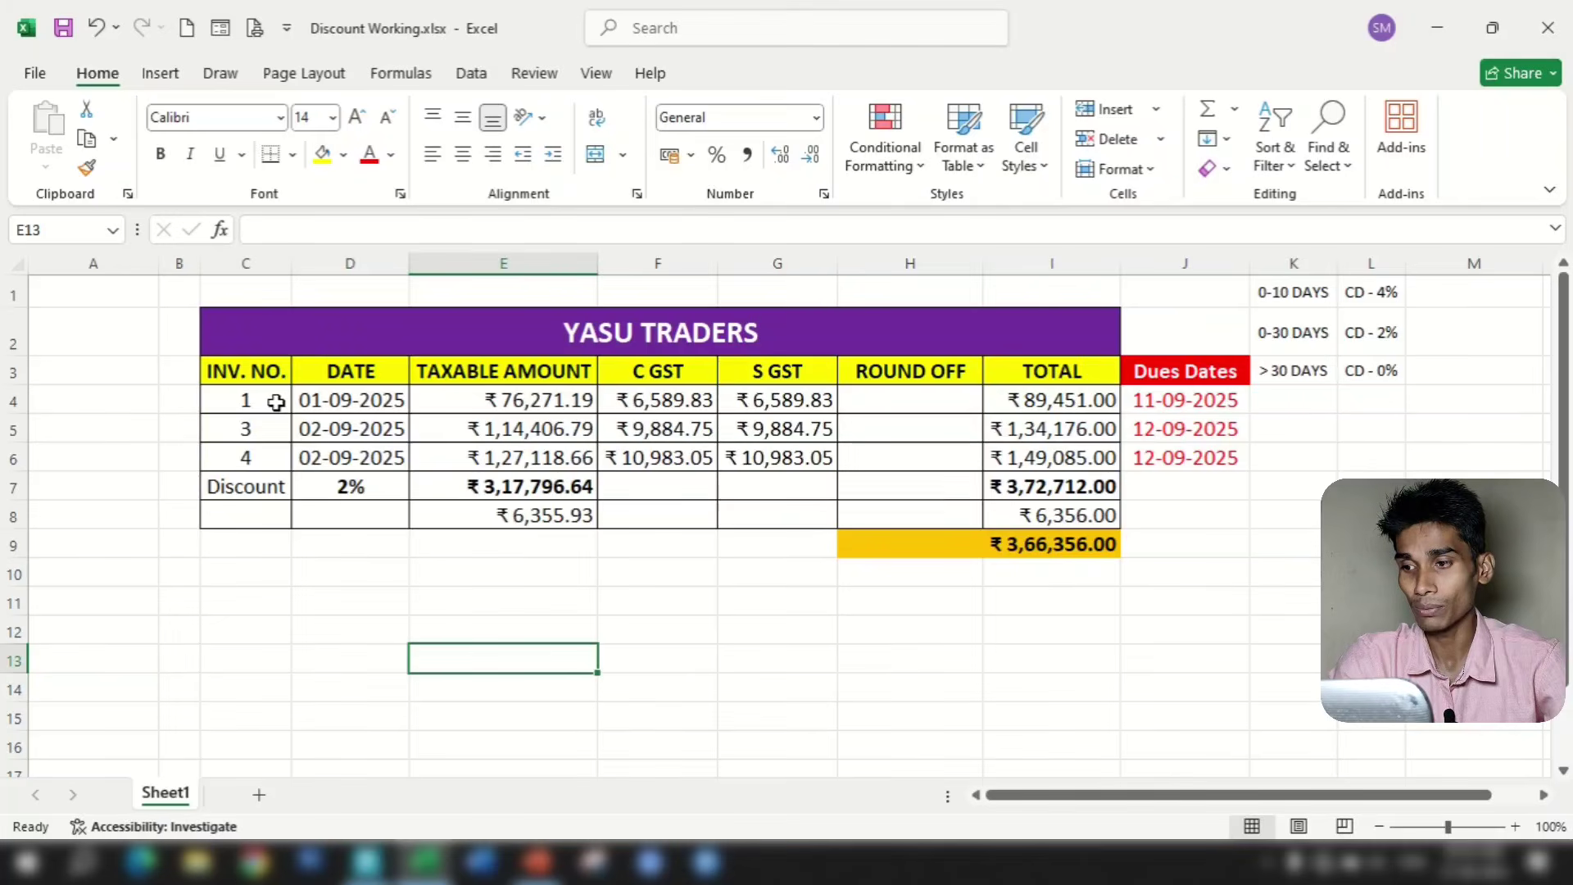
{"action": "left_click_drag", "start_coordinate": [276, 402], "coordinate": [1192, 539]}
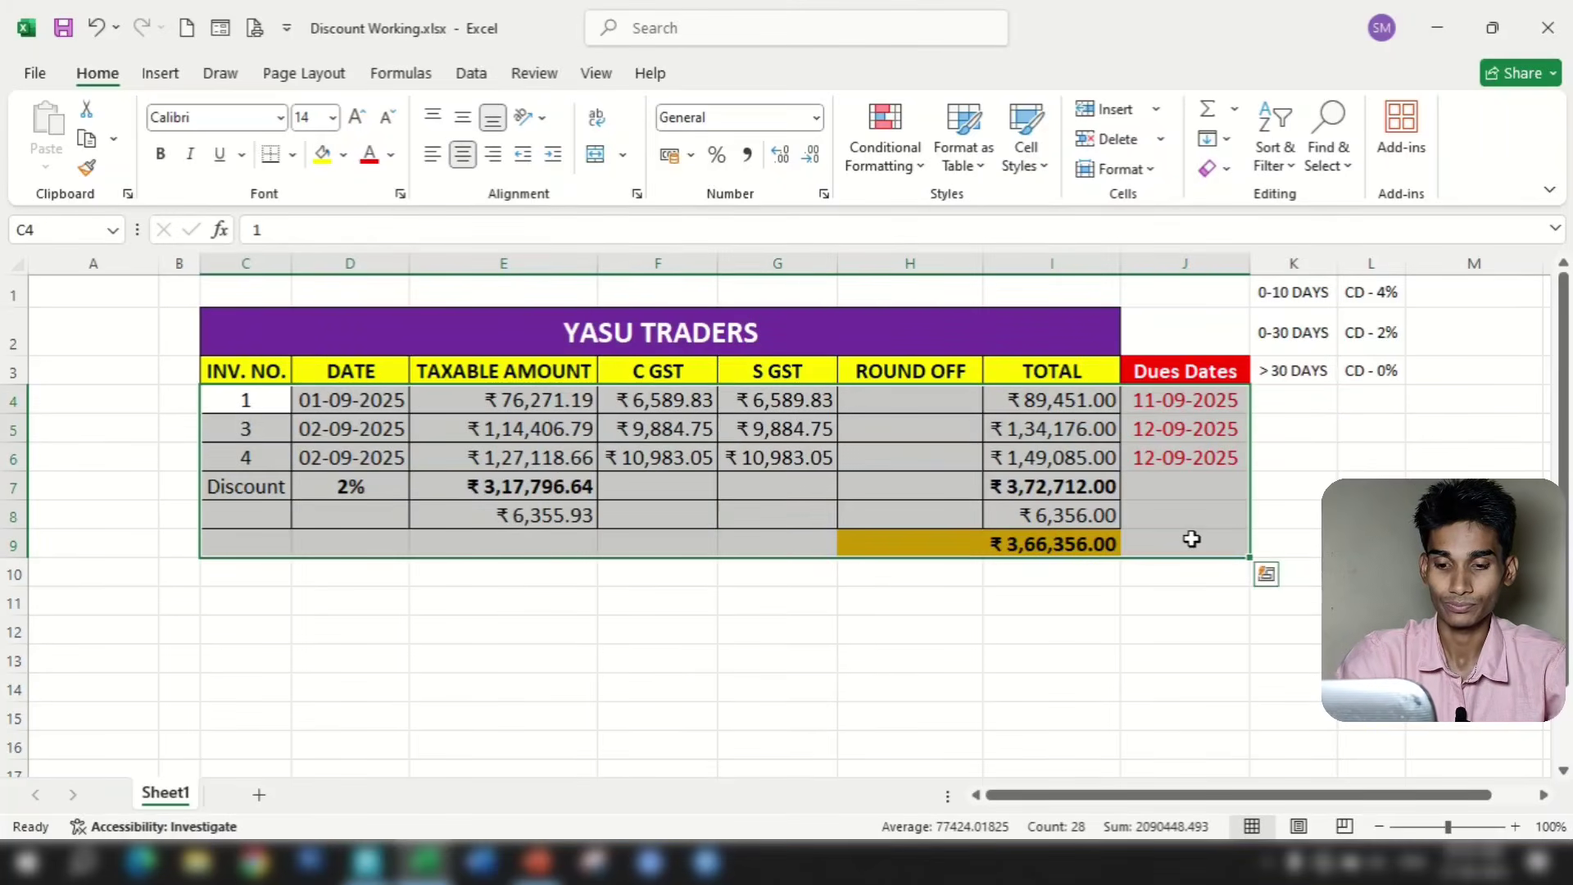
{"action": "key", "text": "Delete"}
{"action": "left_click", "coordinate": [1302, 459]}
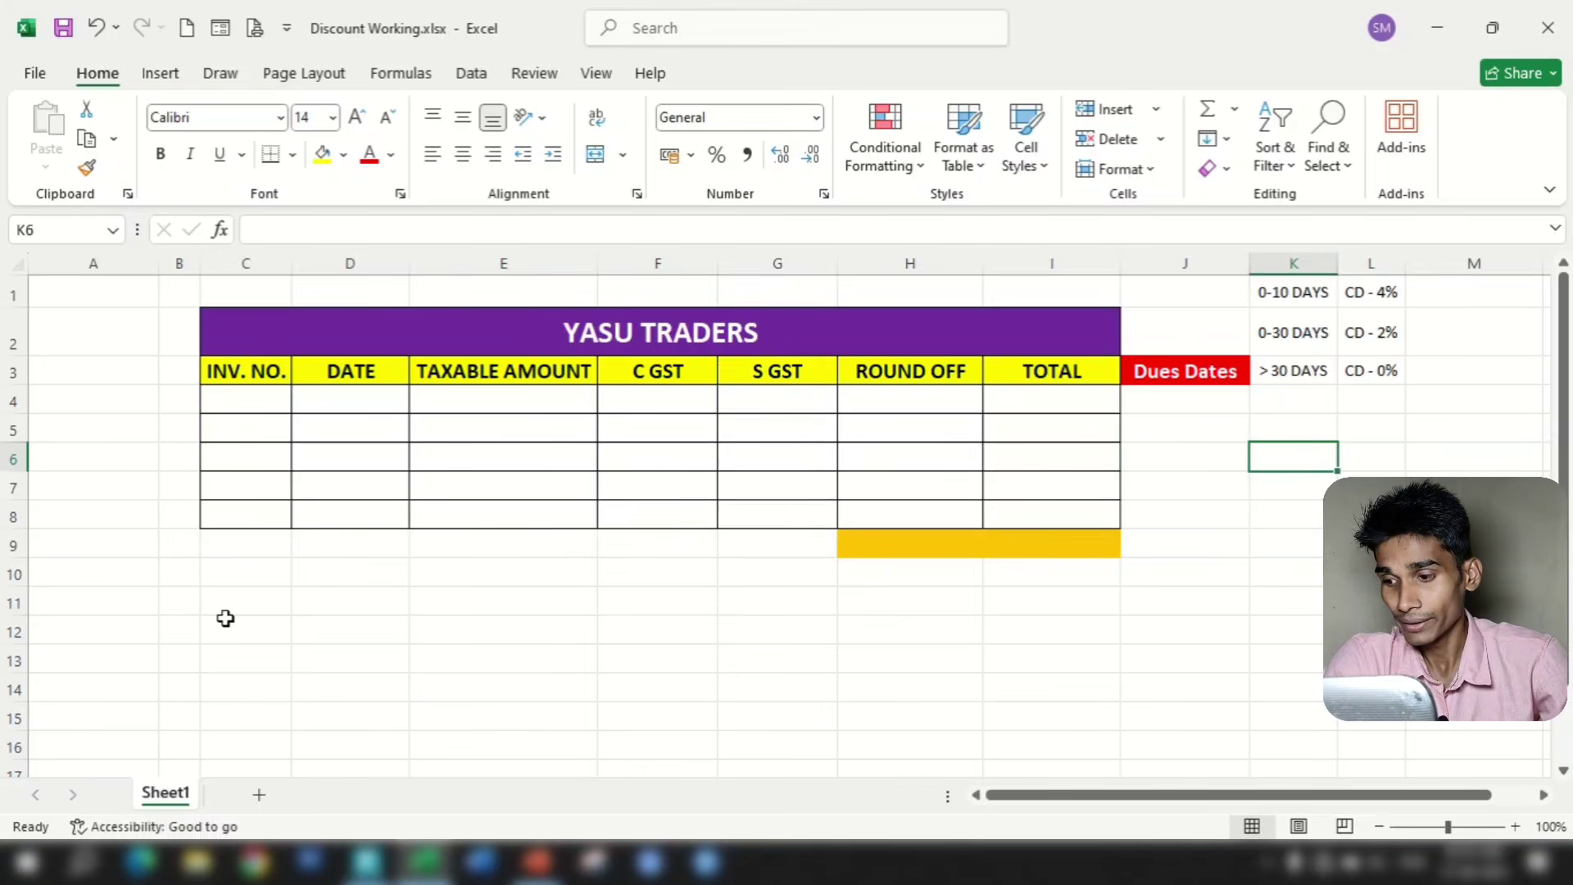
Switch to TallyPrime, quit the open sales voucher and return to the main Gateway of Tally
{"action": "left_click", "coordinate": [366, 860]}
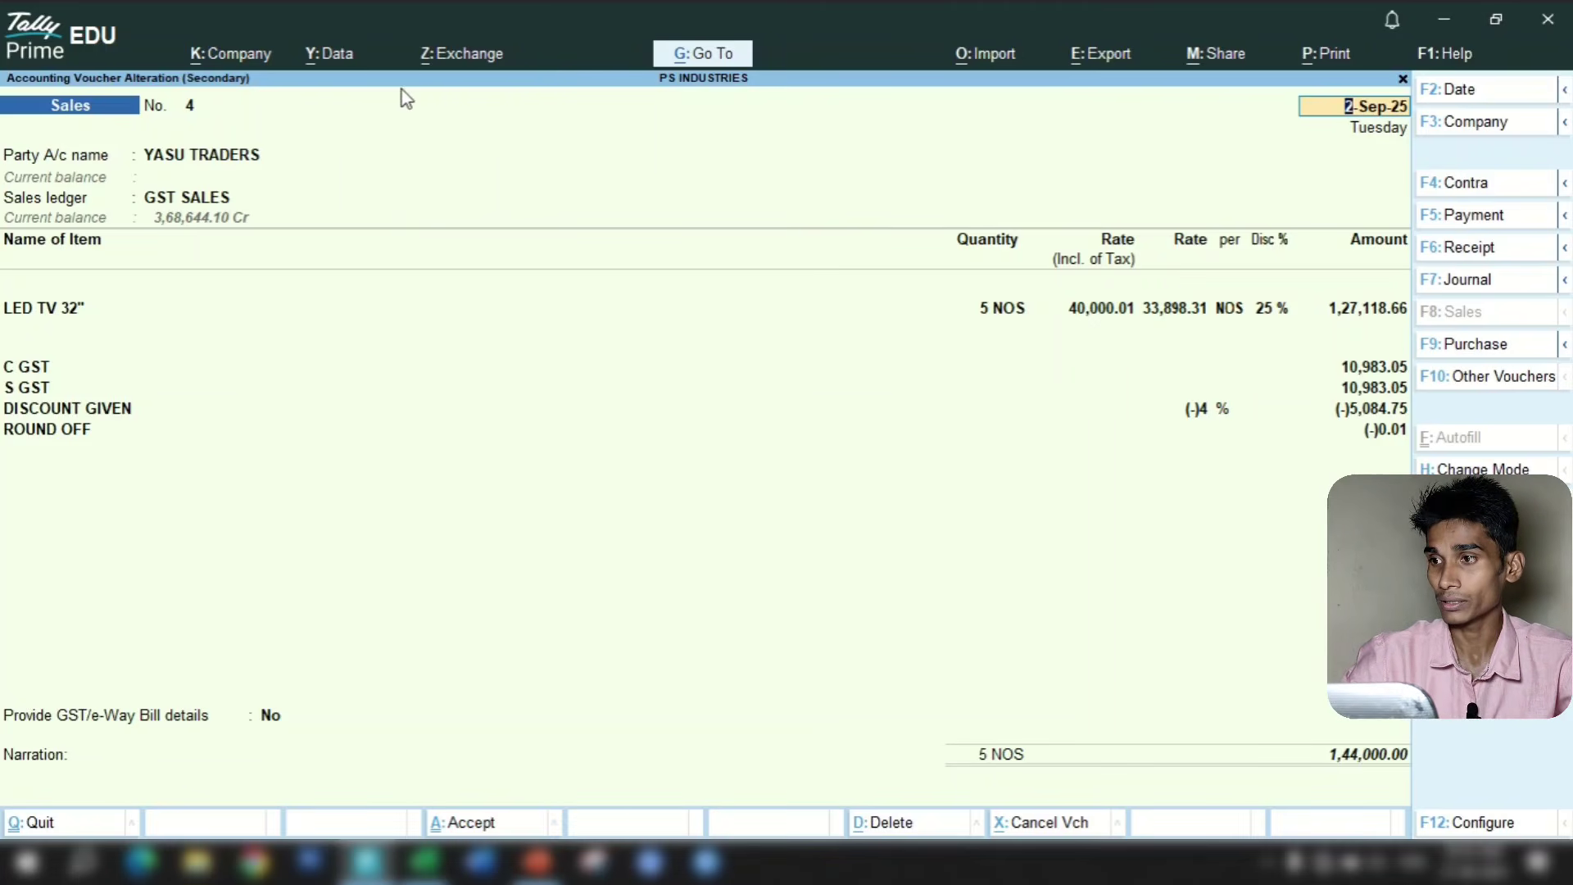
{"action": "key", "text": "Escape"}
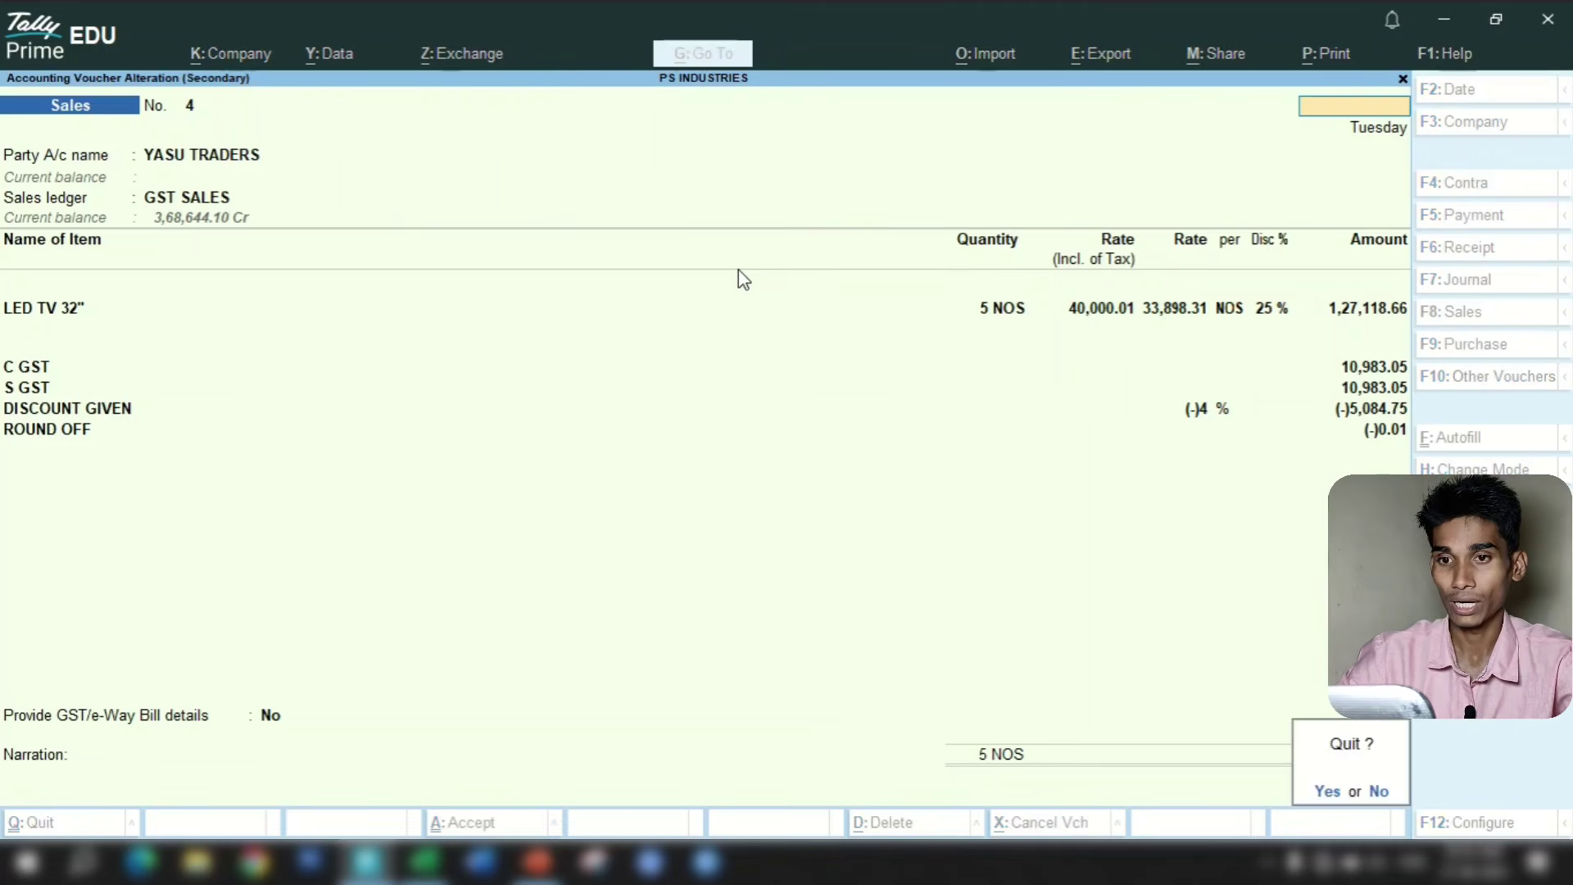
{"action": "key", "text": "y"}
{"action": "key", "text": "Escape"}
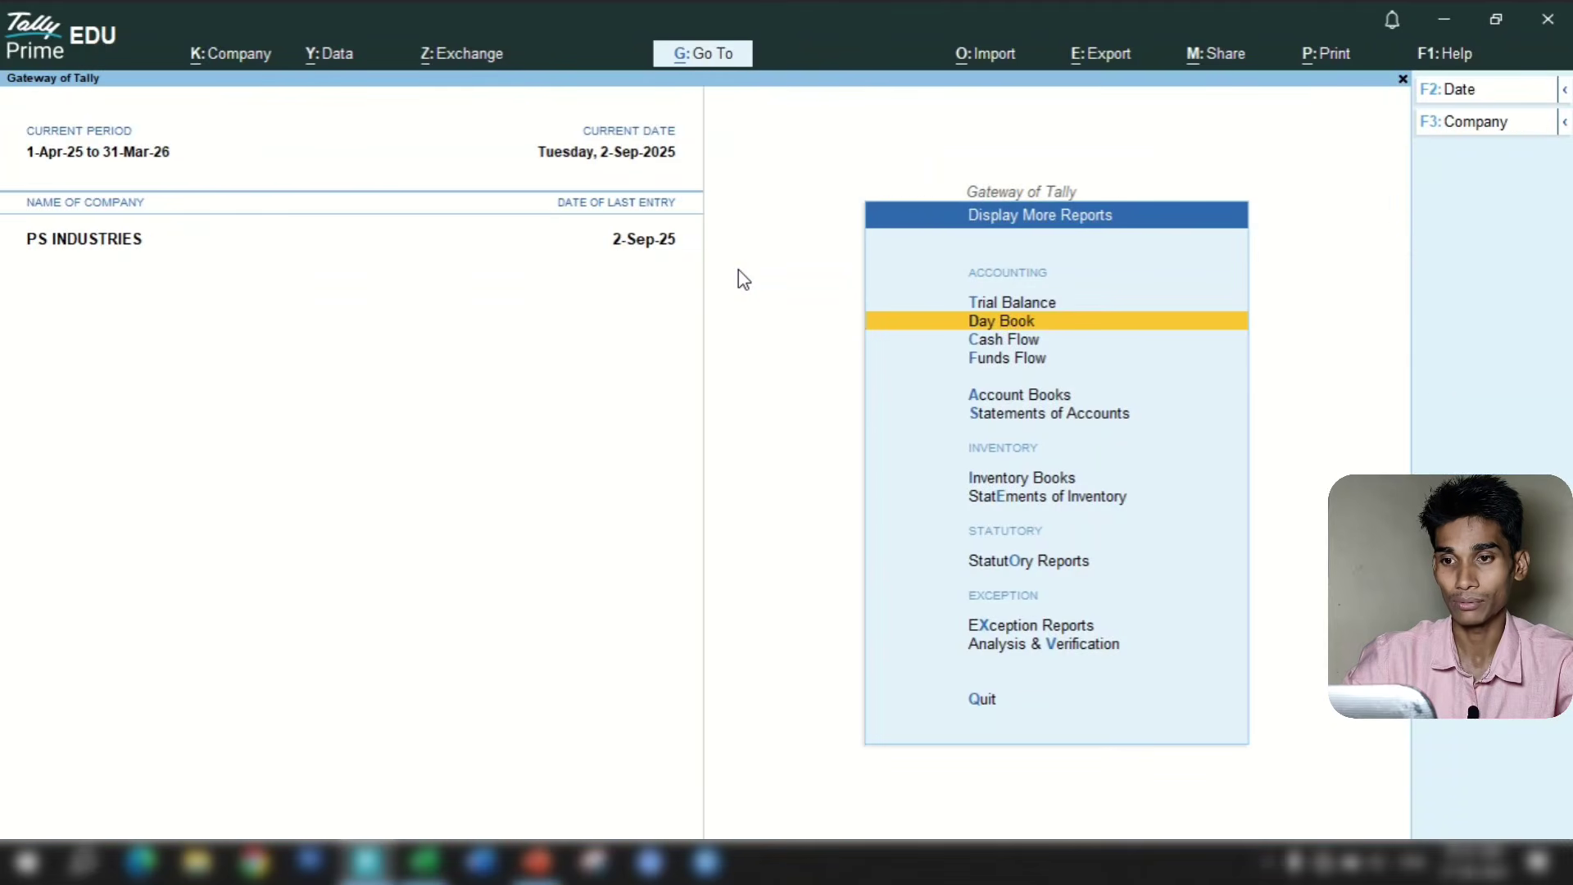
{"action": "key", "text": "Escape"}
{"action": "key", "text": "Home"}
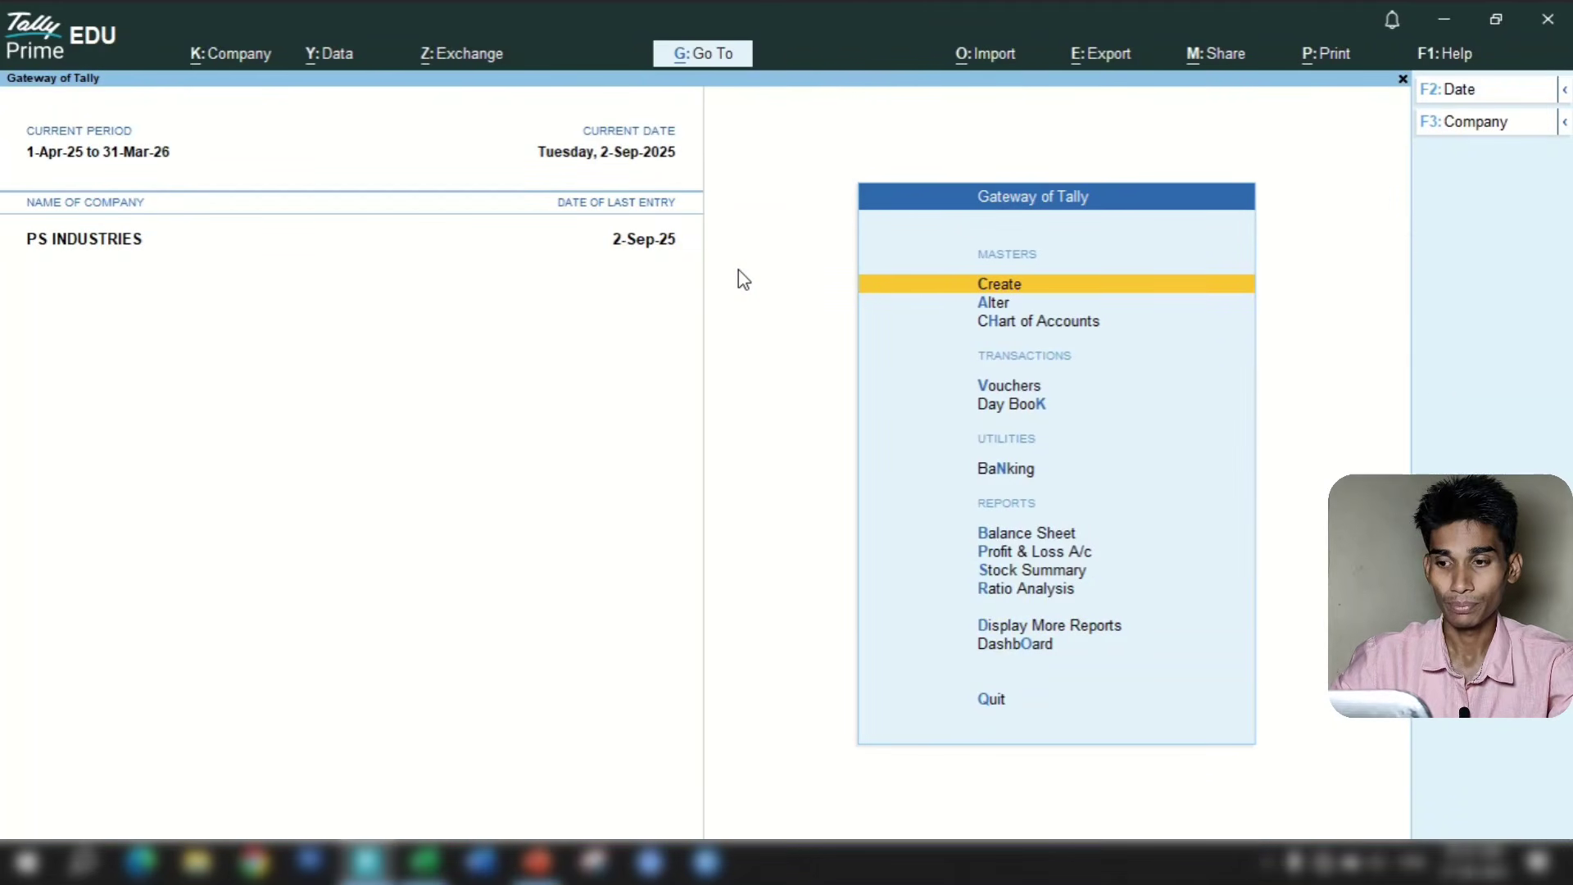
Open the ledger vouchers report for YASU TRADERS from the account books
{"action": "key", "text": "d"}
{"action": "key", "text": "a"}
{"action": "key", "text": "l"}
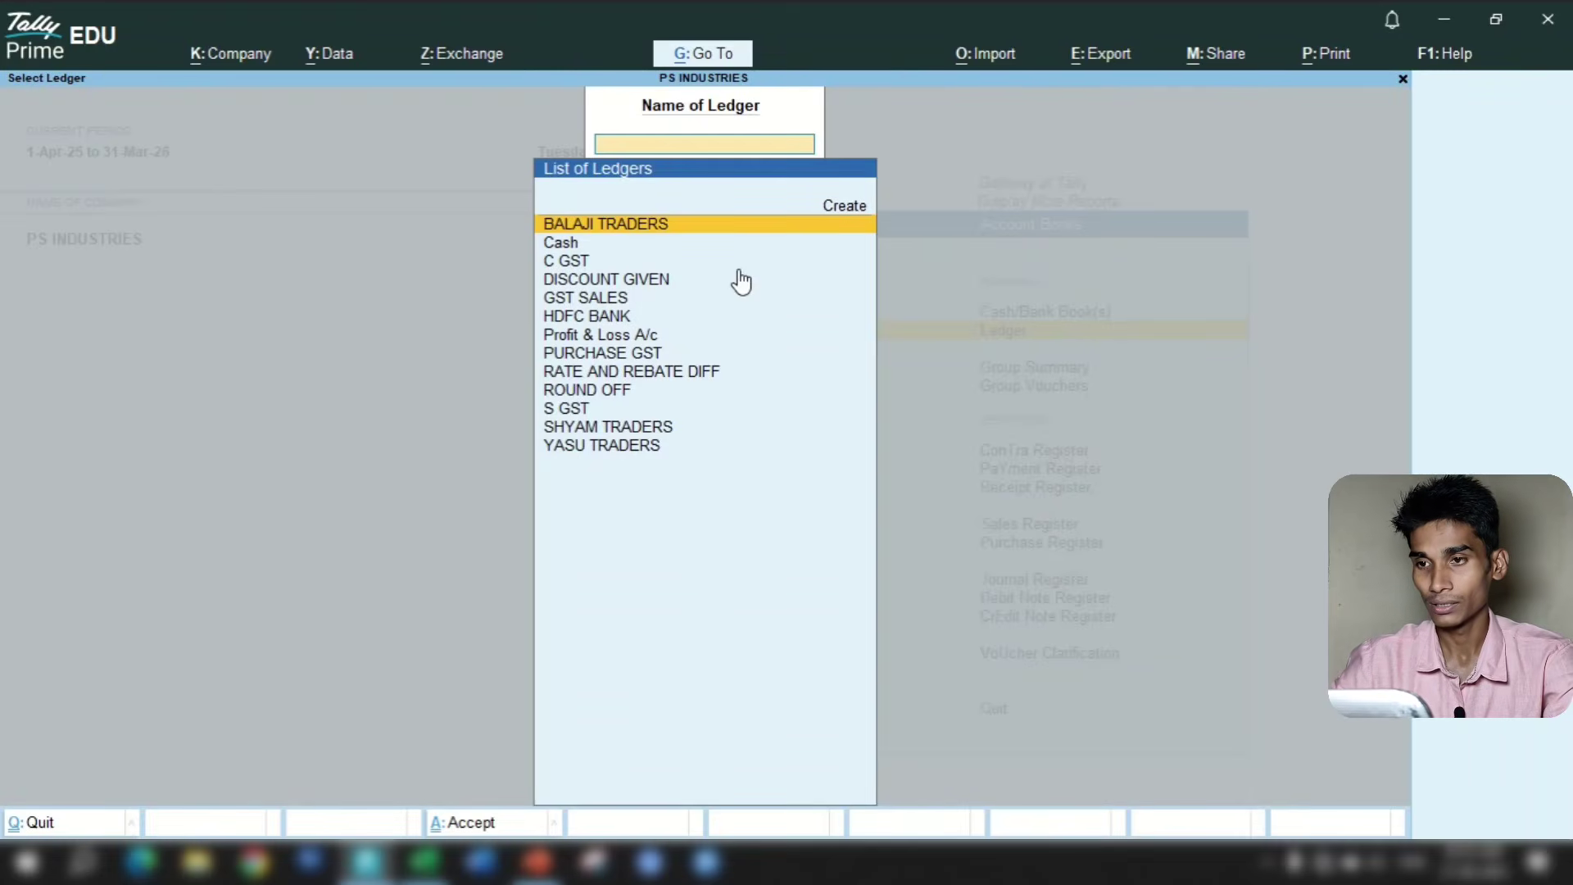
{"action": "type", "text": "Yasu"}
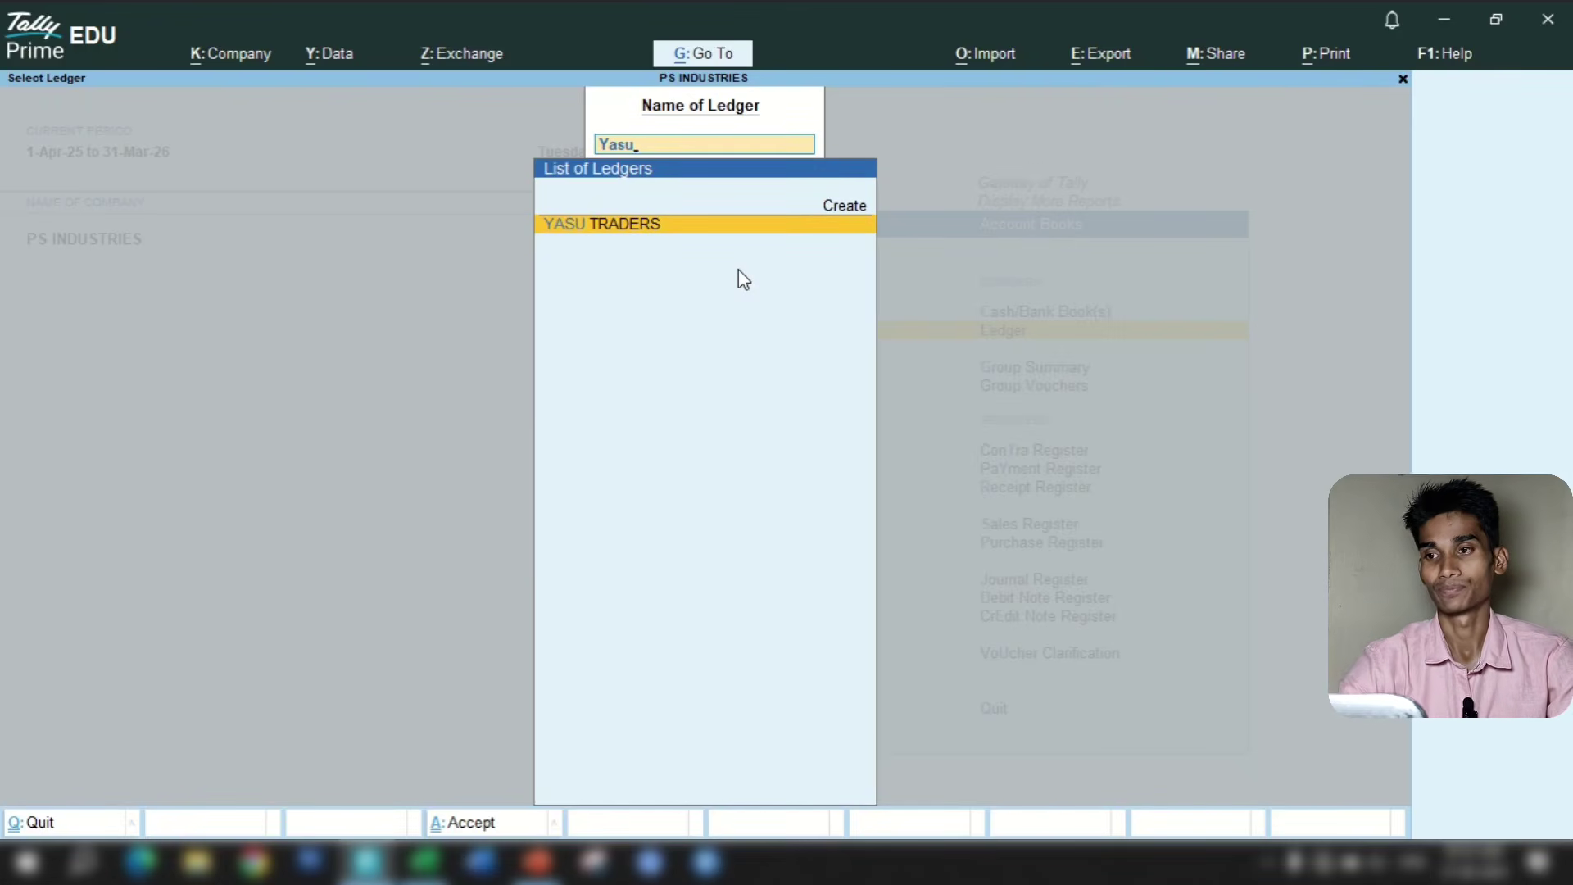
{"action": "key", "text": "Return"}
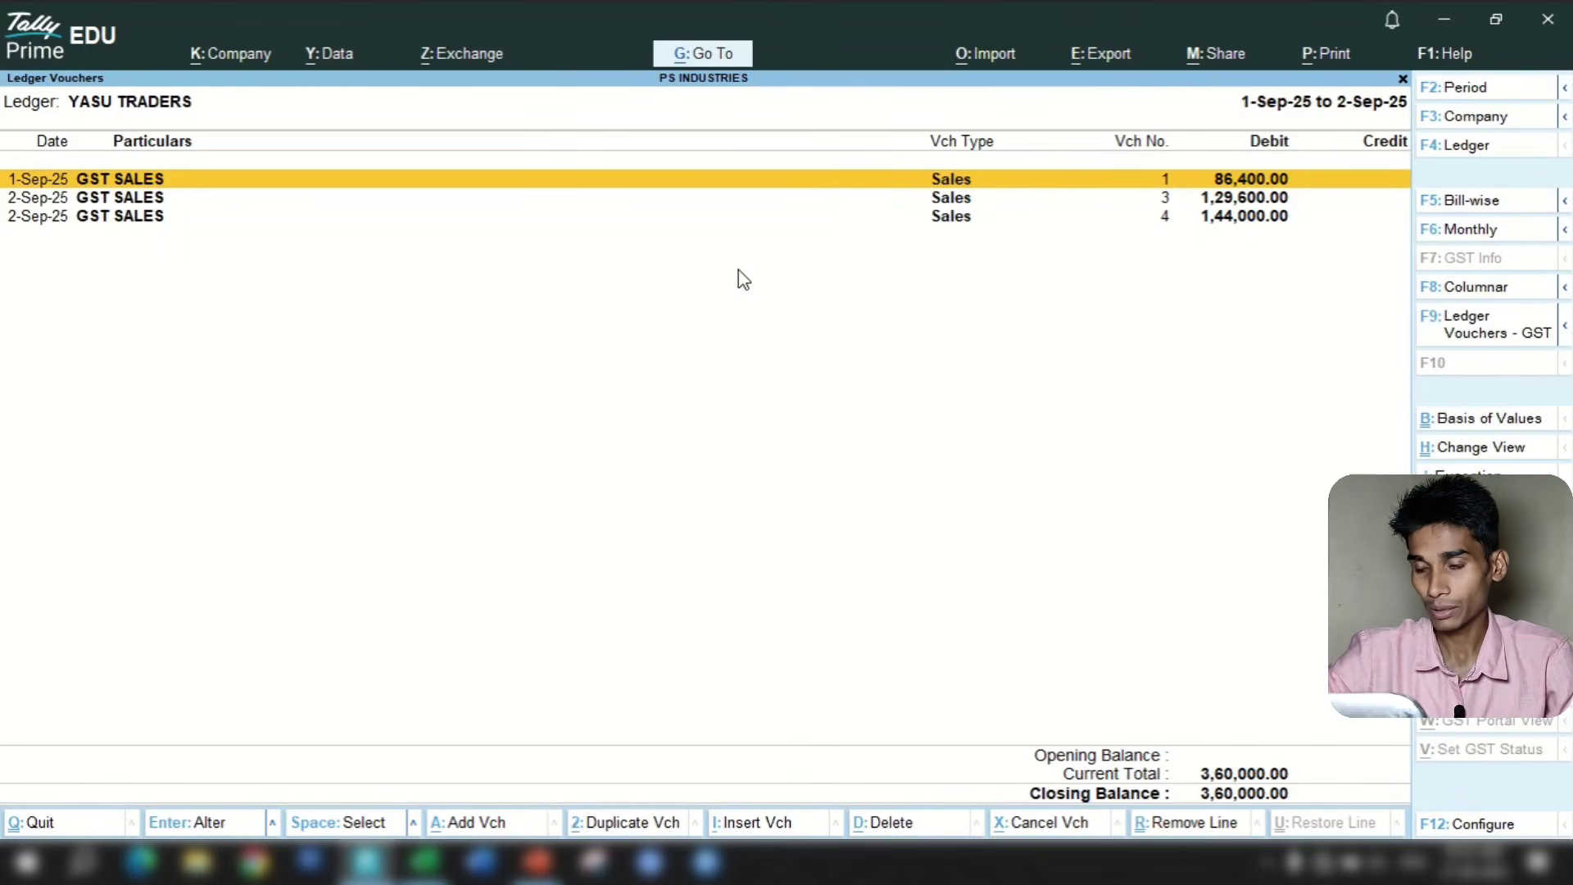
Set the ledger report period to run from 1-4-2025 to 2-9-2025
{"action": "key", "text": "F2"}
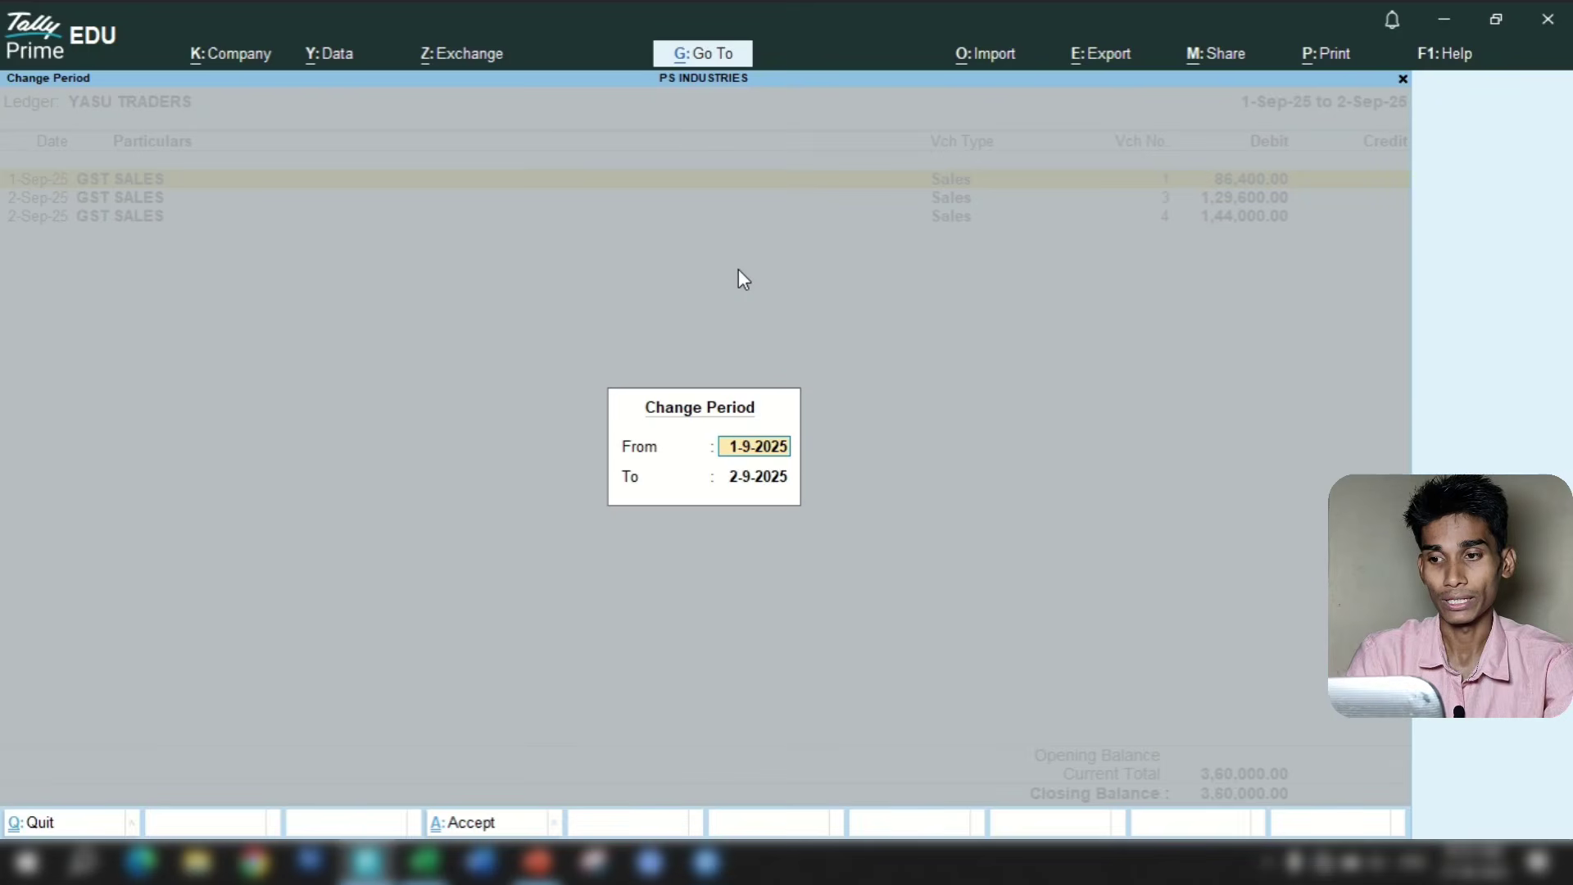
{"action": "key", "text": "BackSpace"}
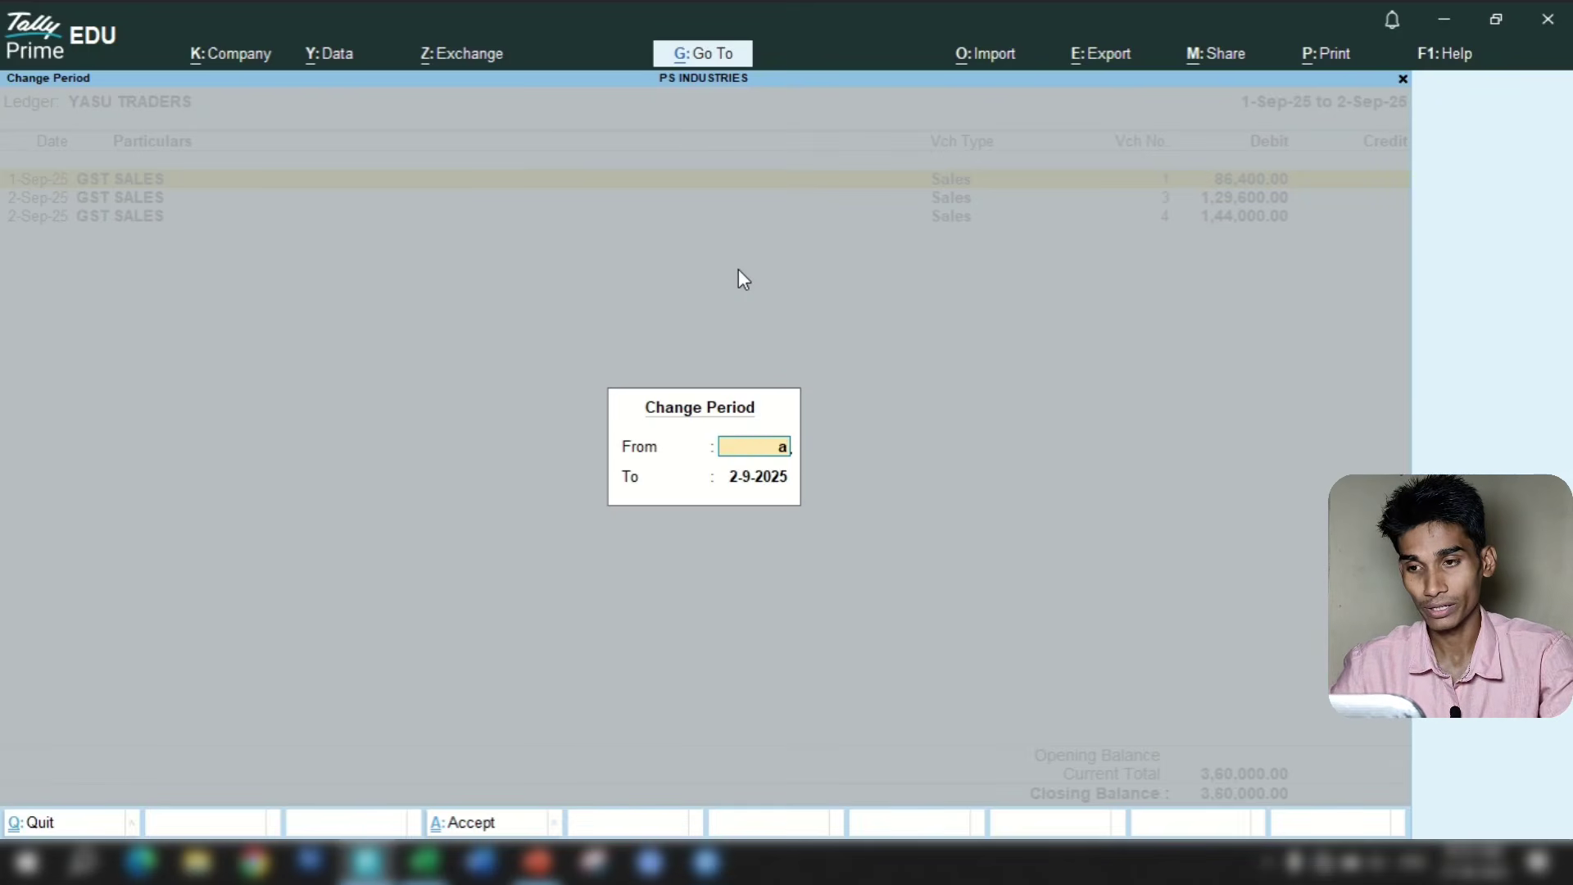
{"action": "type", "text": "1-4-25"}
{"action": "key", "text": "Return"}
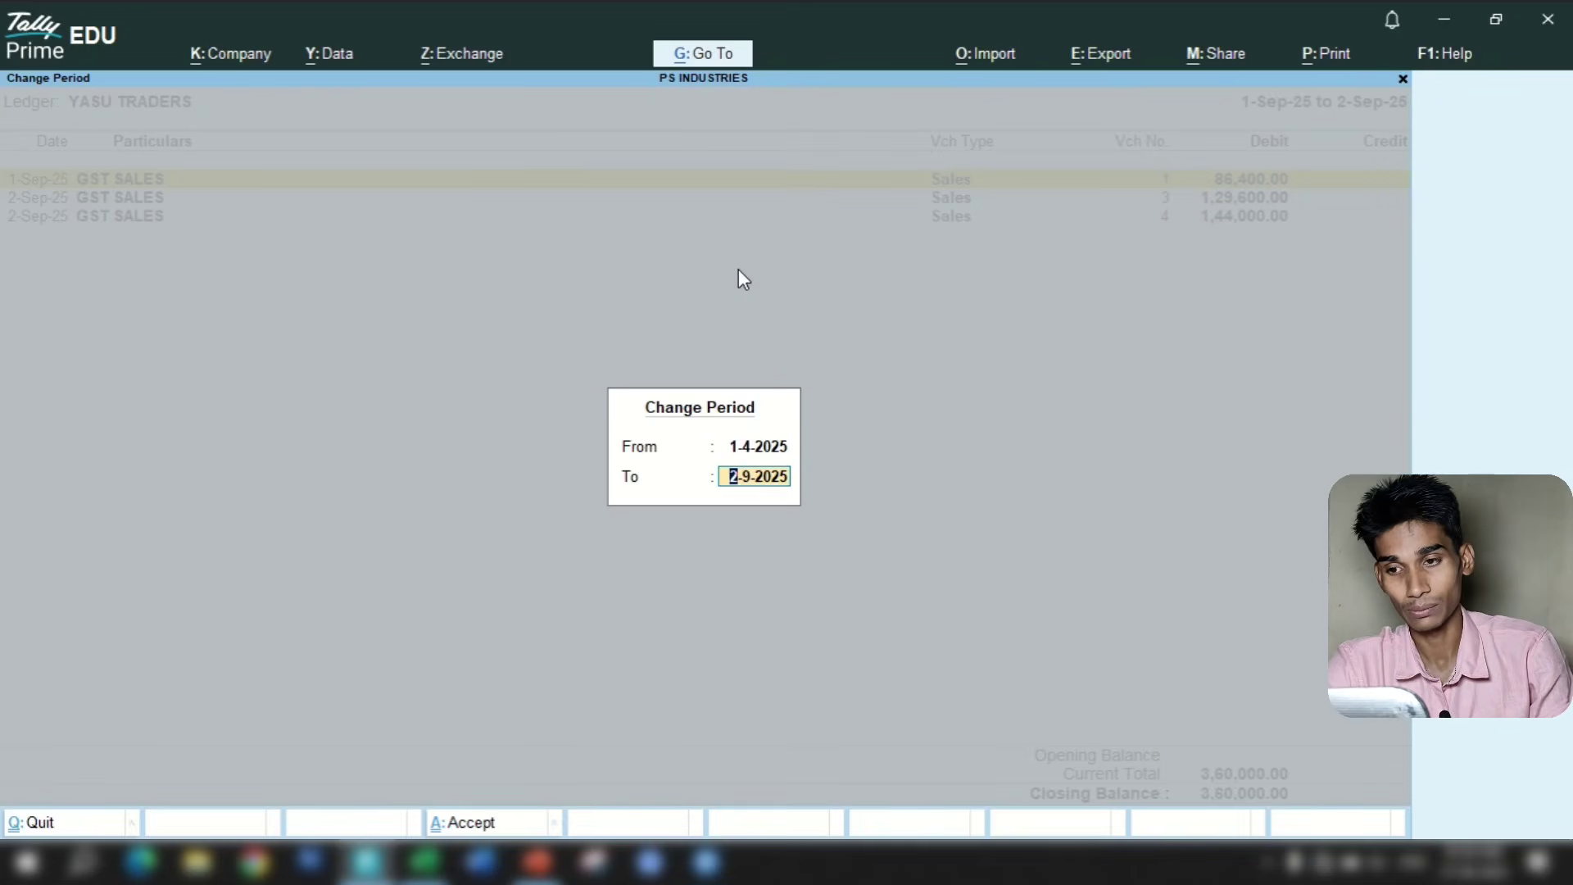
{"action": "key", "text": "Return"}
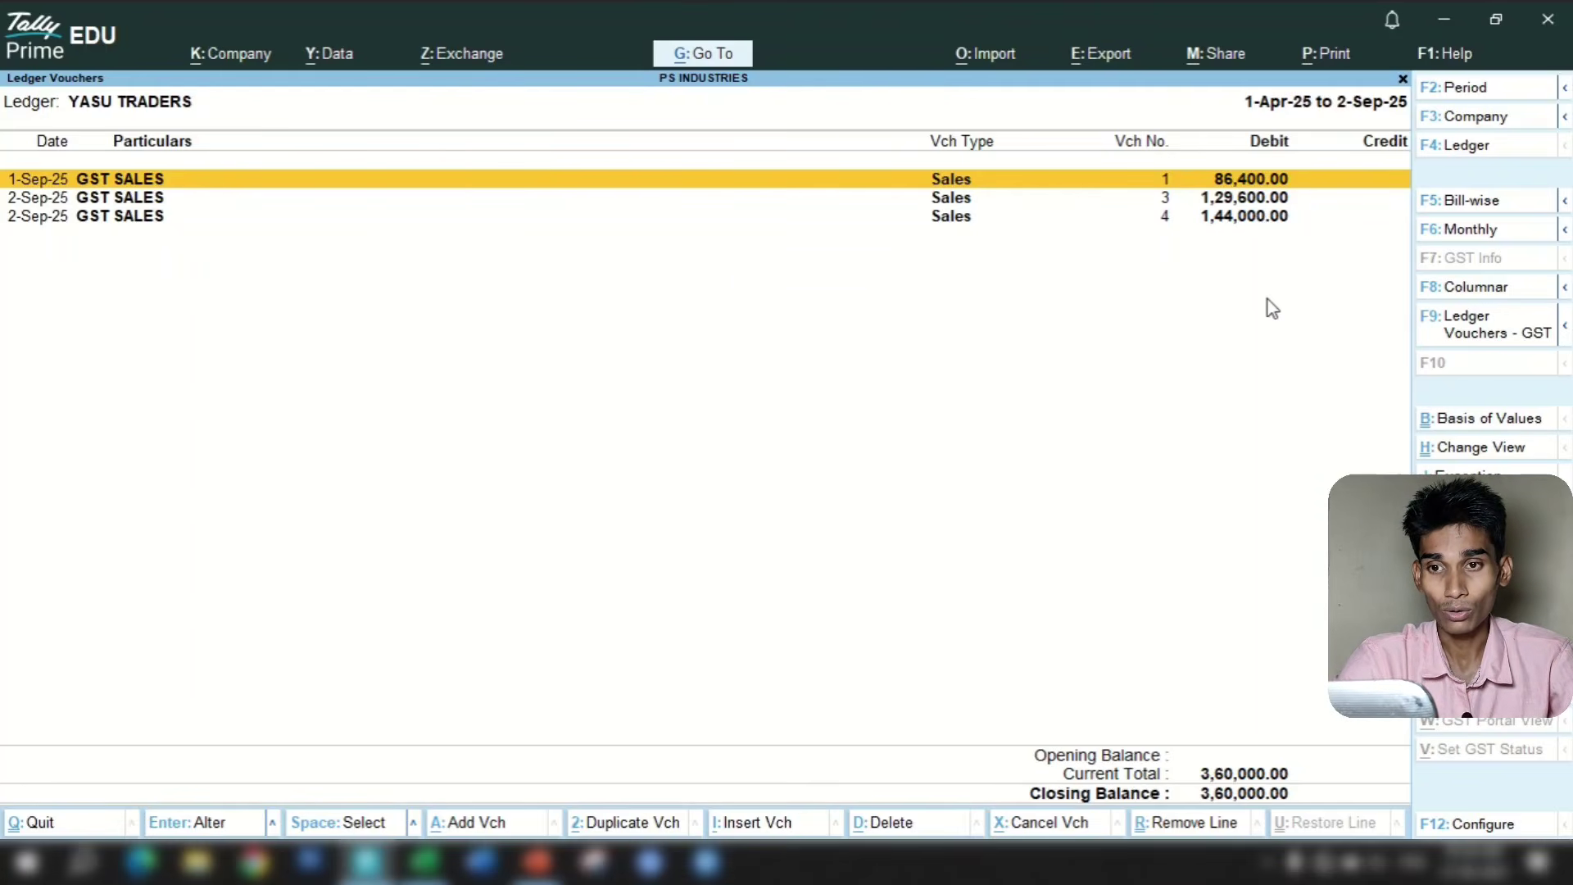
Open sales voucher 1 from the ledger to review its discount details, and leave it without changes
{"action": "key", "text": "Return"}
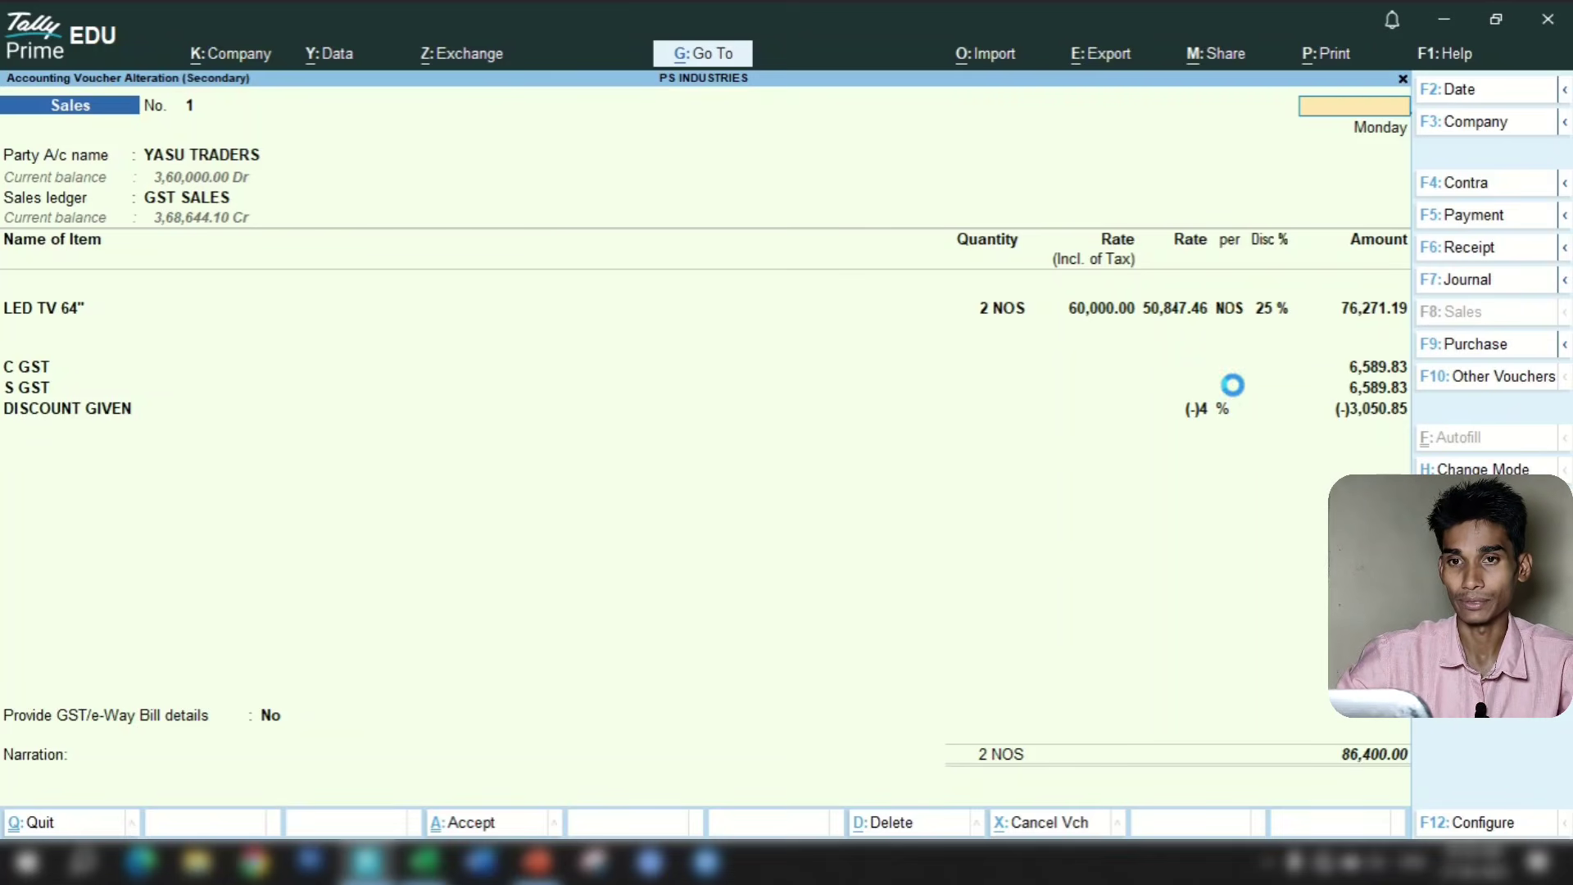
{"action": "key", "text": "Escape"}
{"action": "key", "text": "y"}
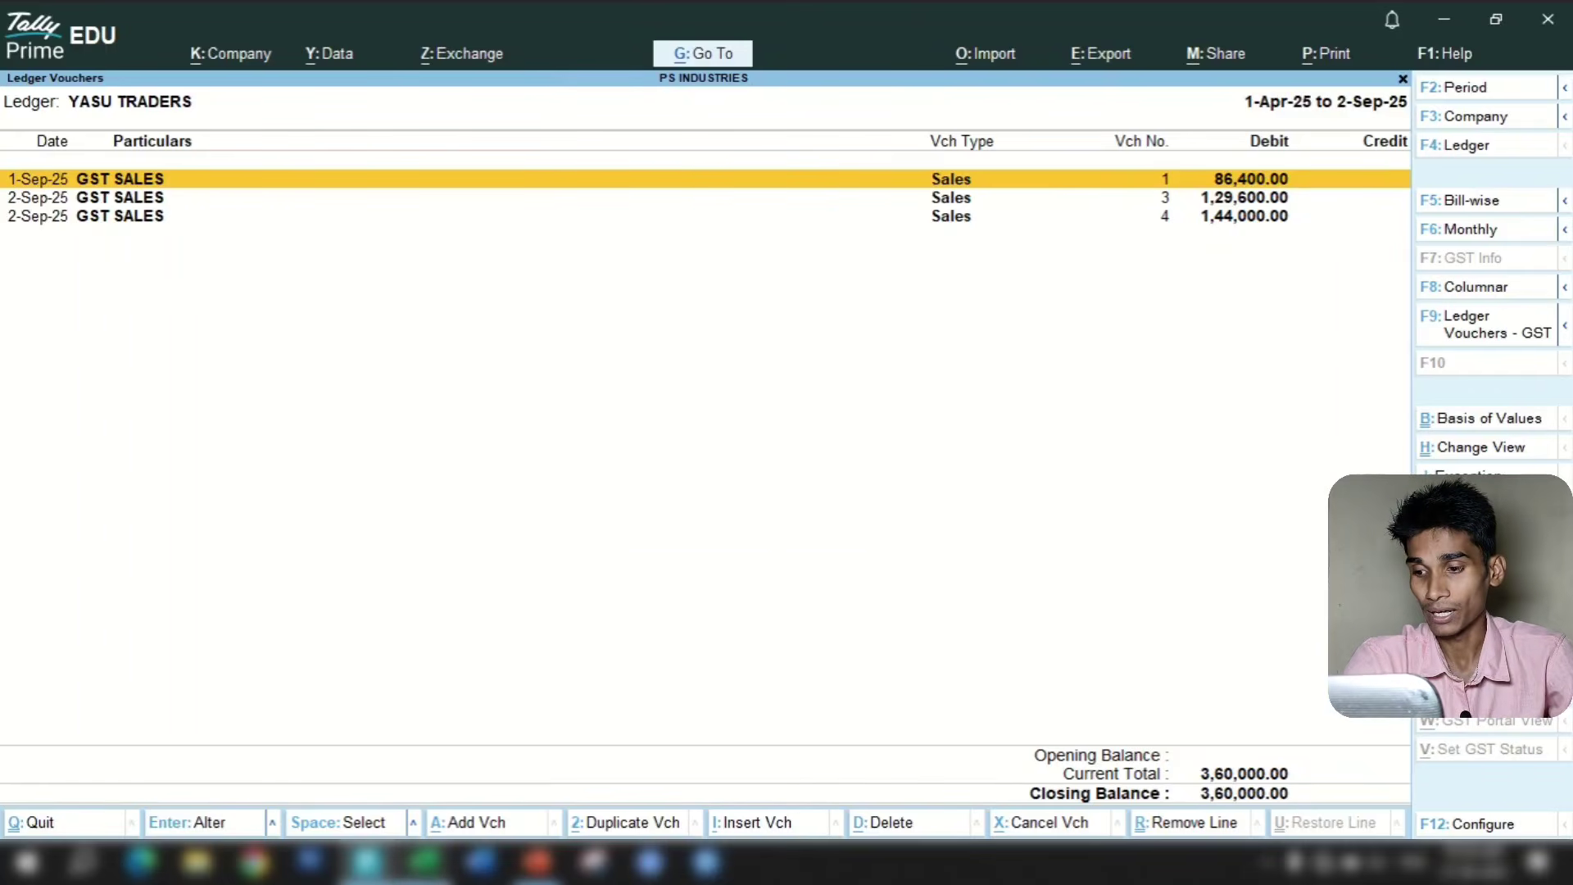
Switch to the Discount Working.xlsx workbook in Excel and uncover the Tally ledger behind it to check its closing balance
{"action": "left_click", "coordinate": [426, 861]}
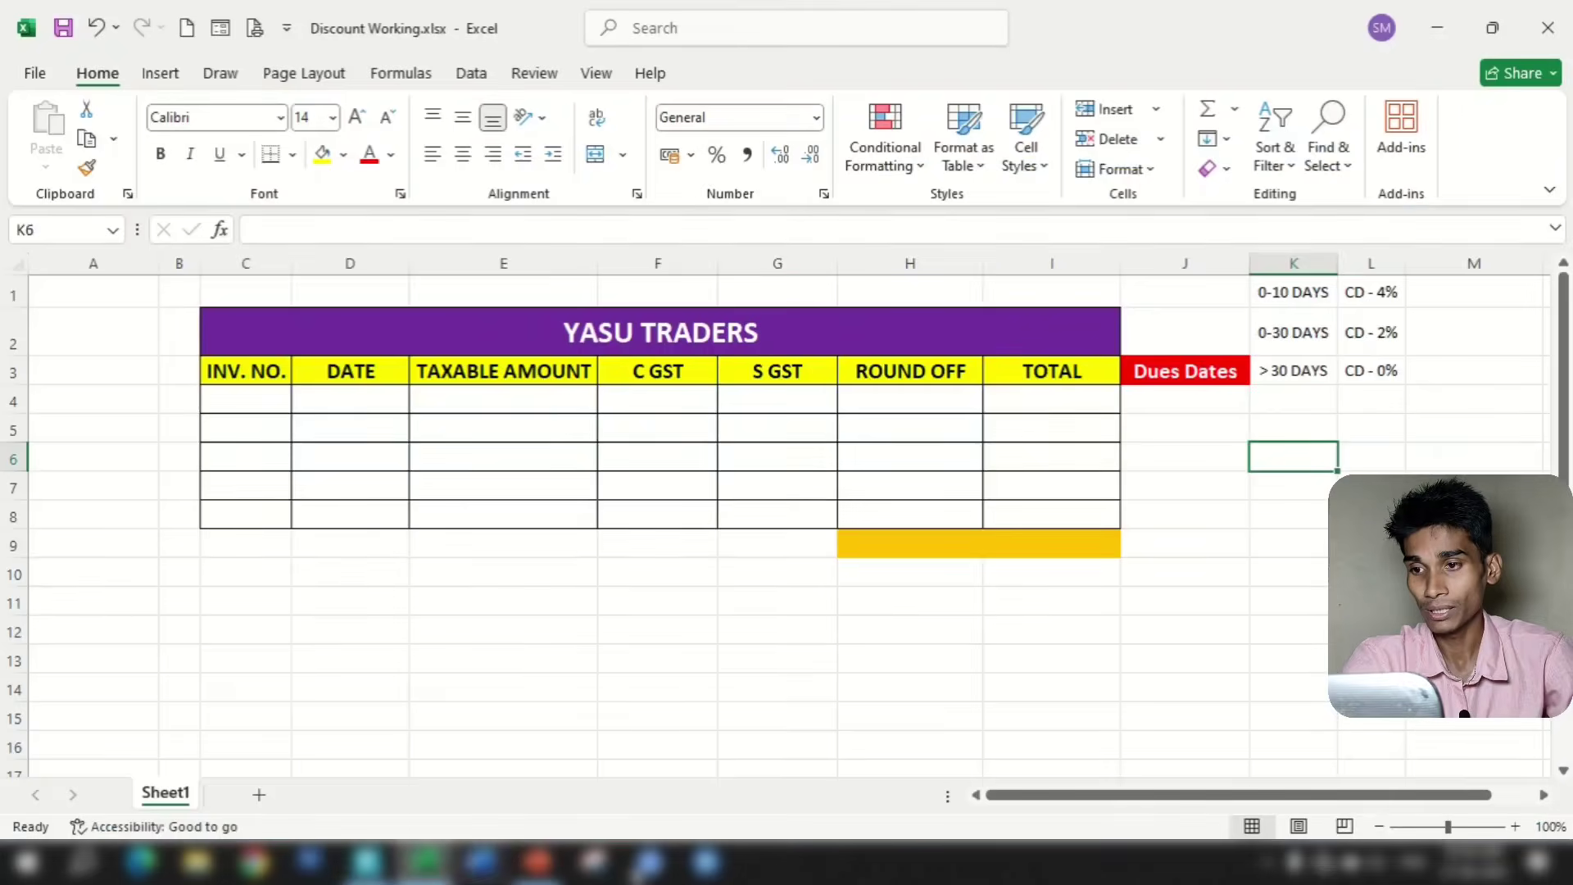
{"action": "left_click", "coordinate": [1491, 28]}
{"action": "left_click_drag", "start_coordinate": [933, 94], "coordinate": [520, 109]}
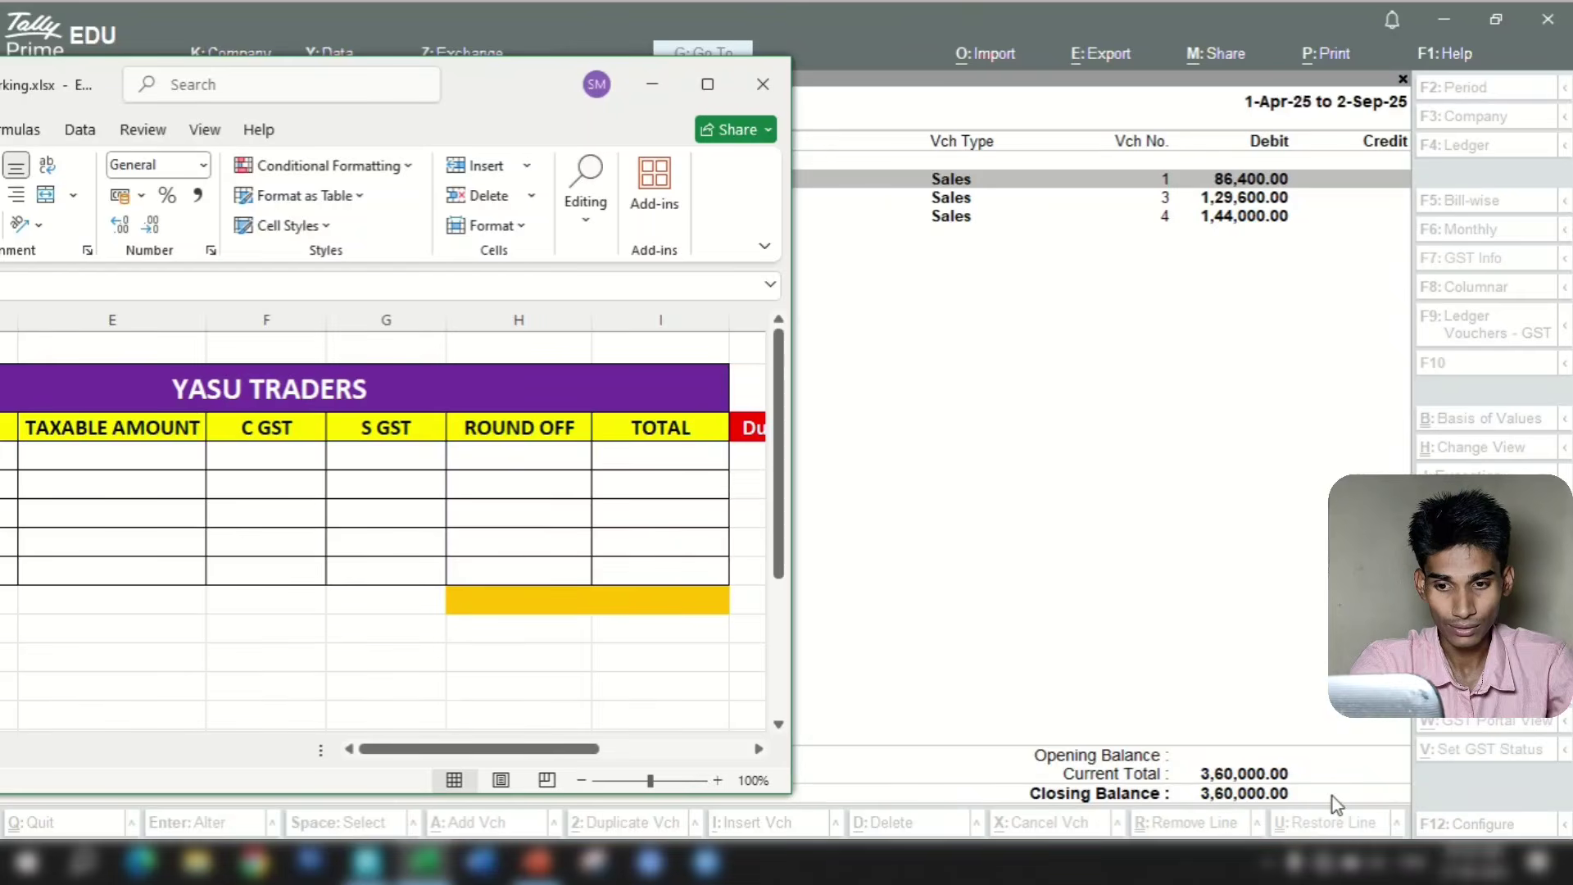
{"action": "left_click", "coordinate": [708, 85]}
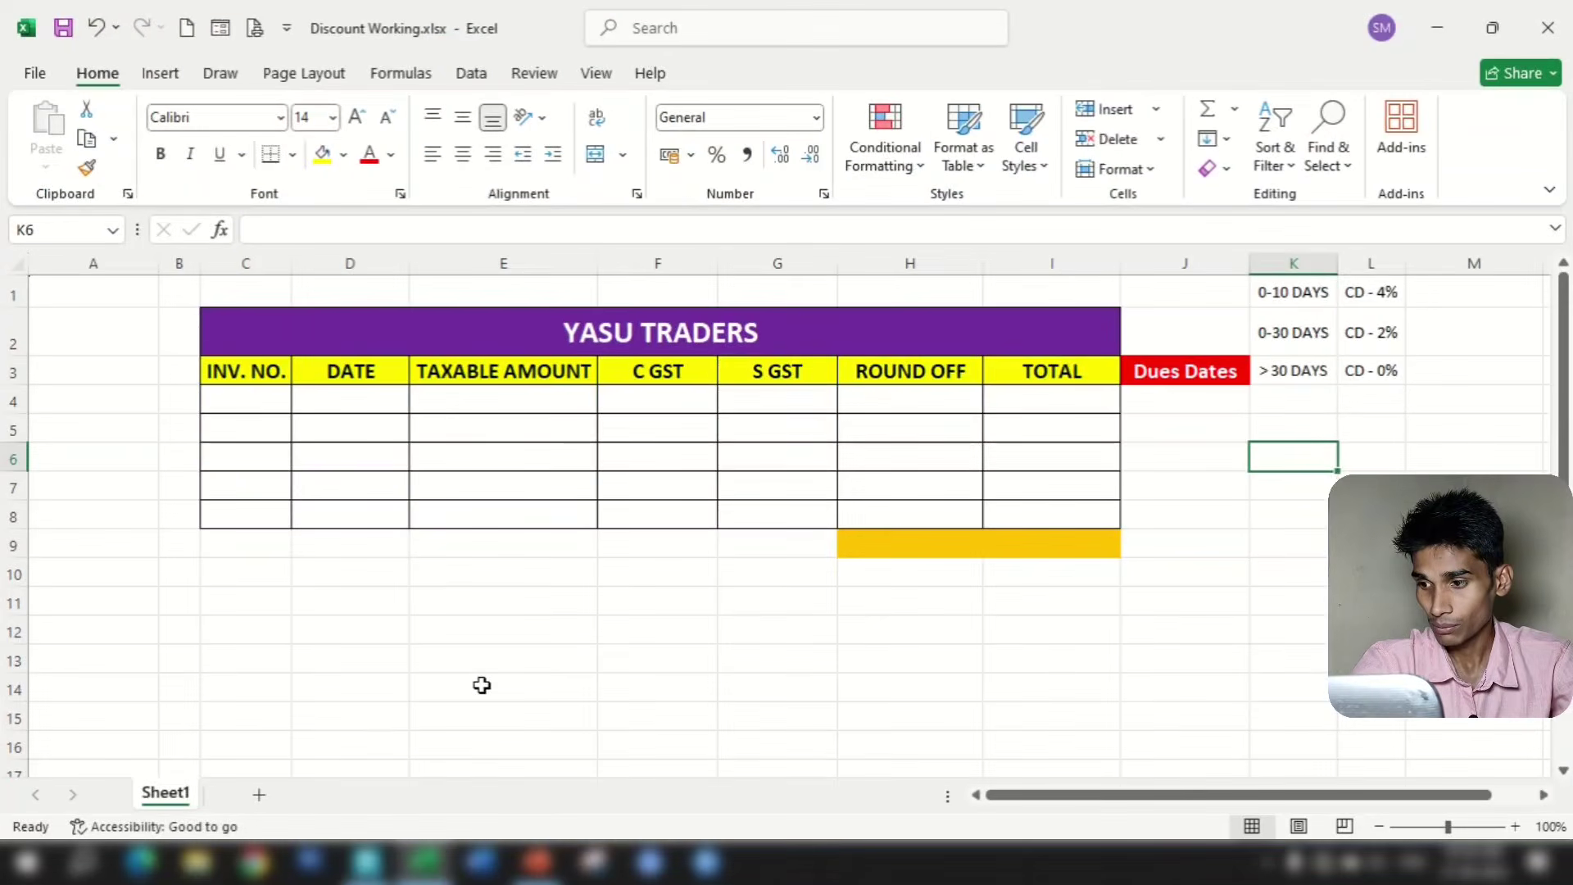
Enter the ledger balance 360000 in cell A2 and the discount rate 2% in cell A3
{"action": "left_click", "coordinate": [116, 331]}
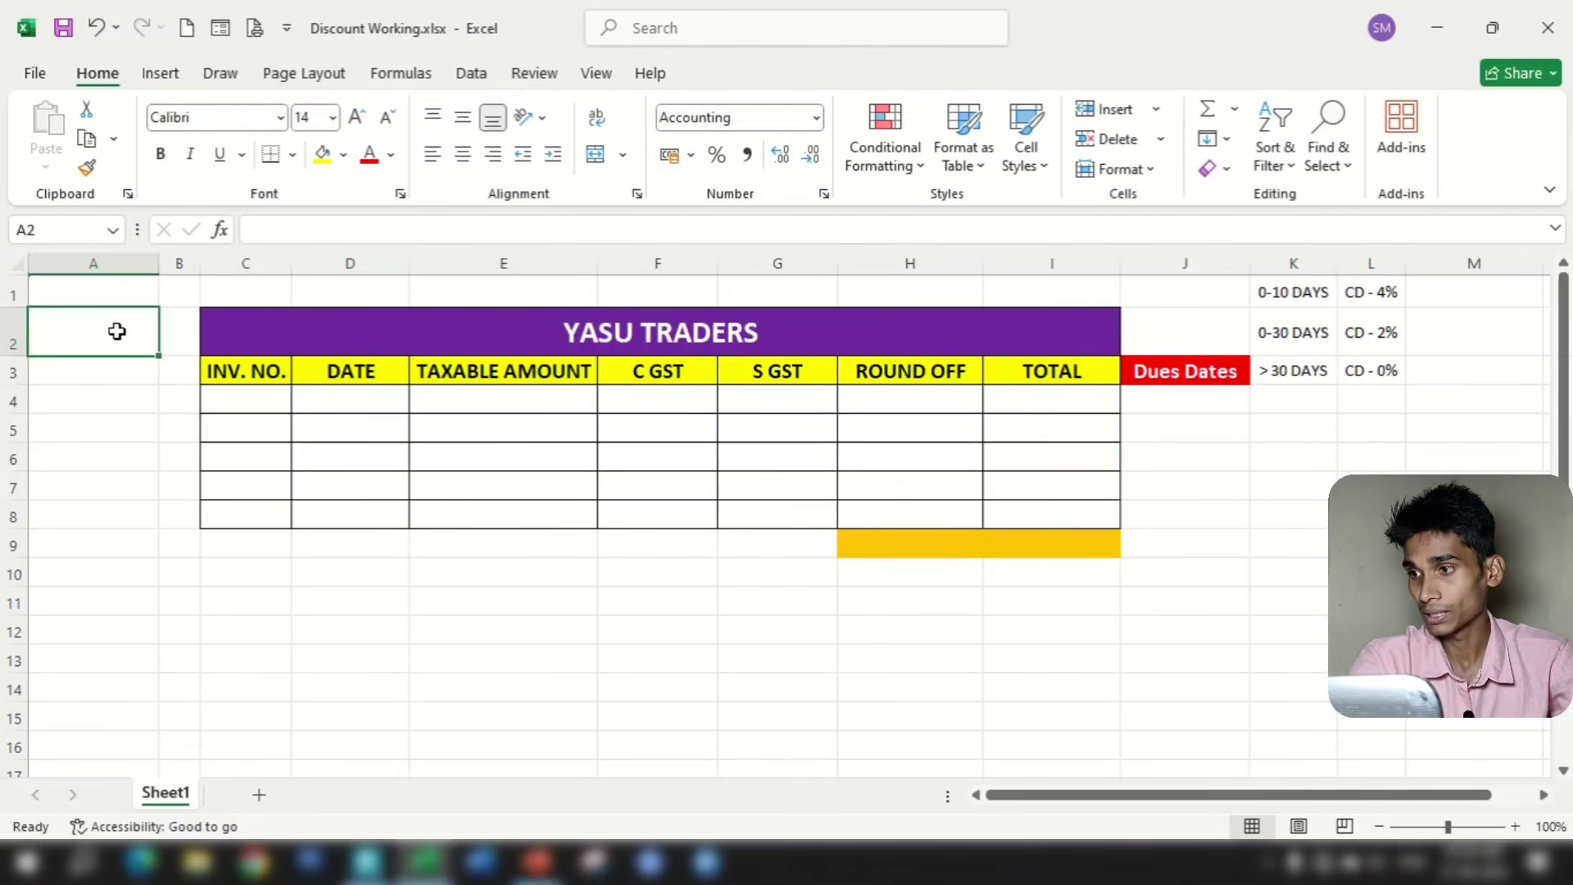
{"action": "type", "text": "3,60,"}
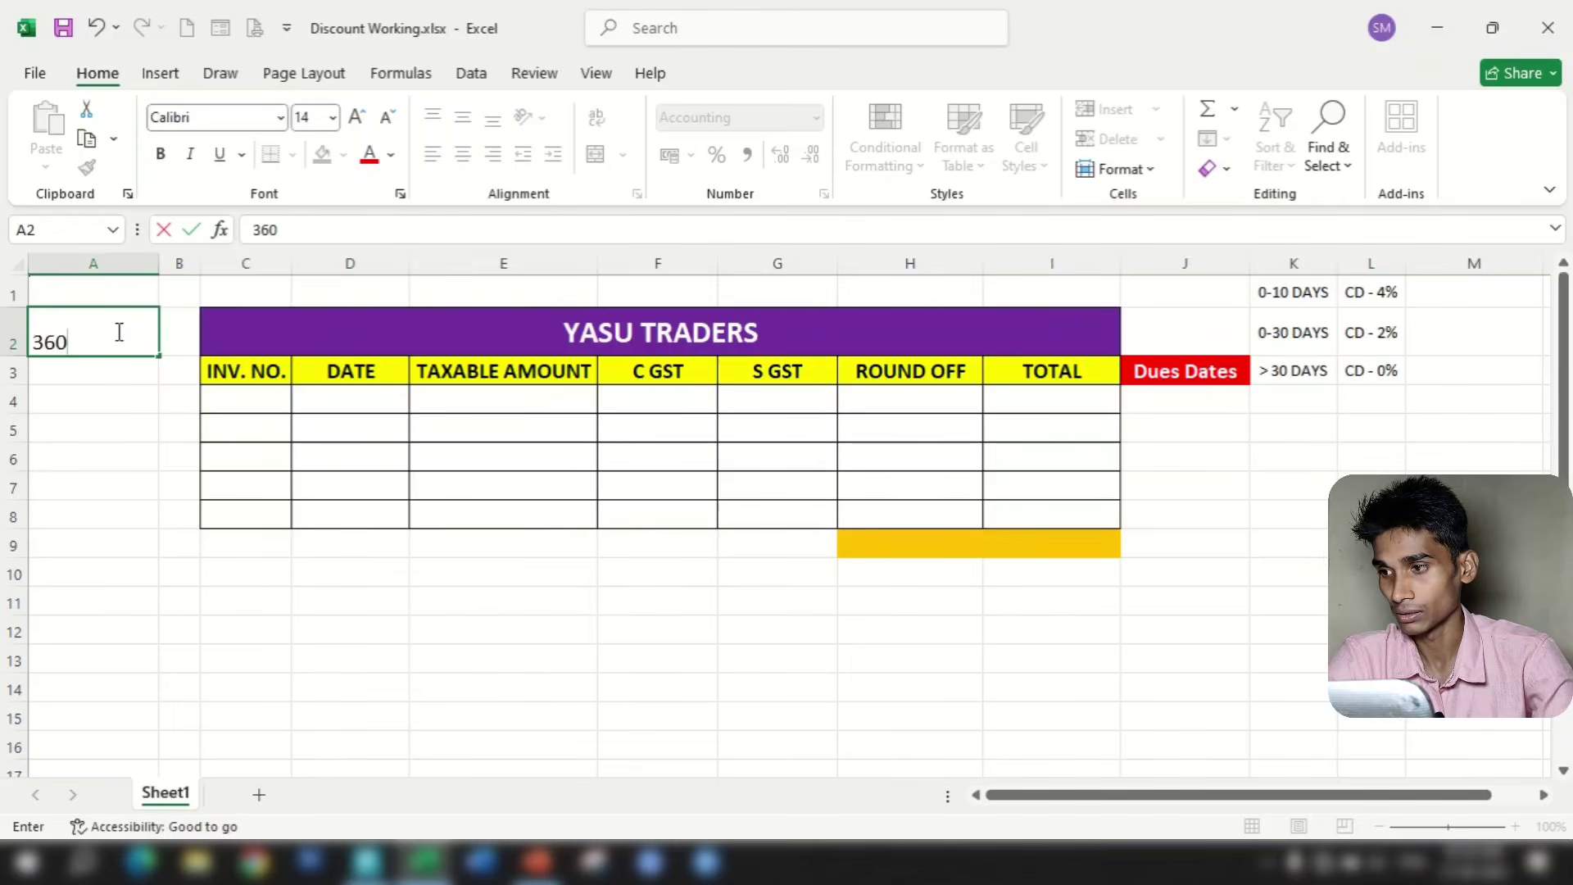
{"action": "type", "text": "000"}
{"action": "key", "text": "Return"}
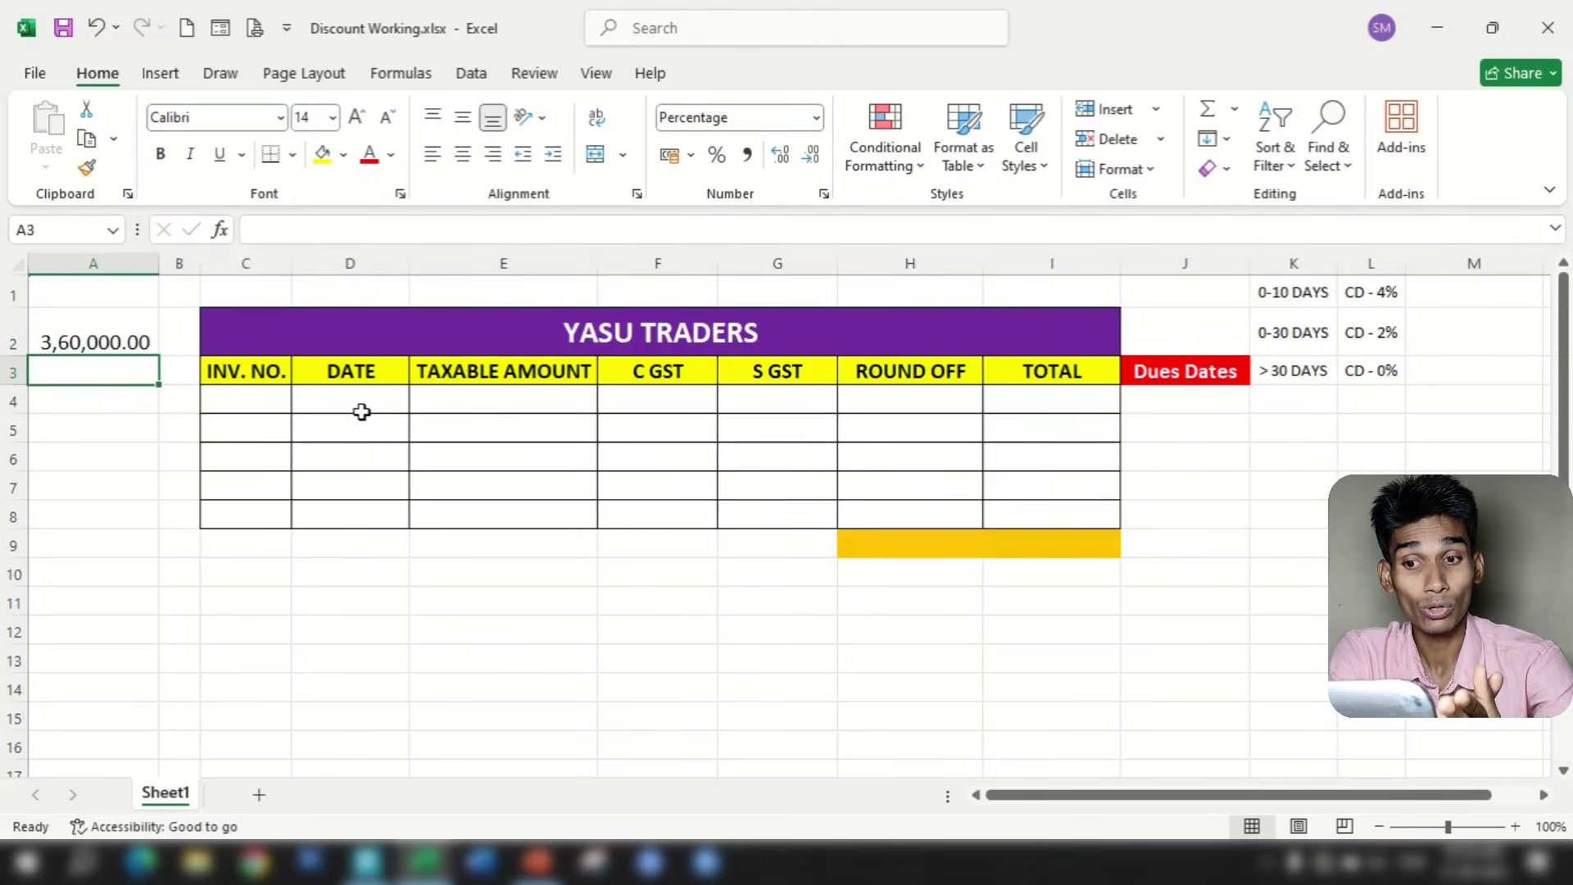
{"action": "type", "text": "2"}
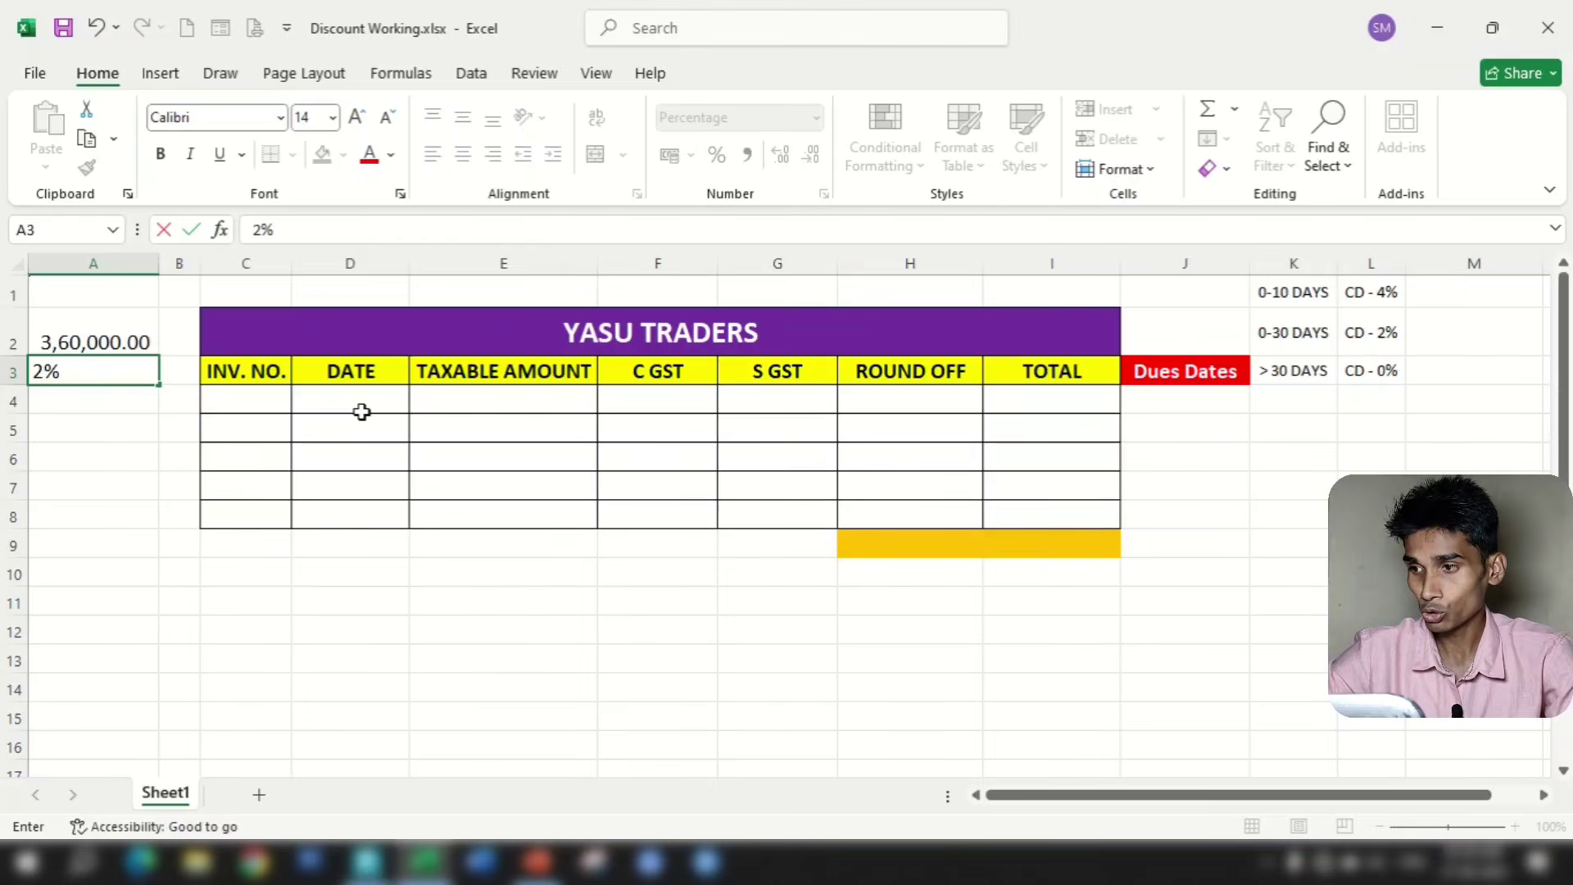
{"action": "key", "text": "Return"}
Calculate the discount amount in cell A4 with the formula =A2*A3
{"action": "type", "text": "="}
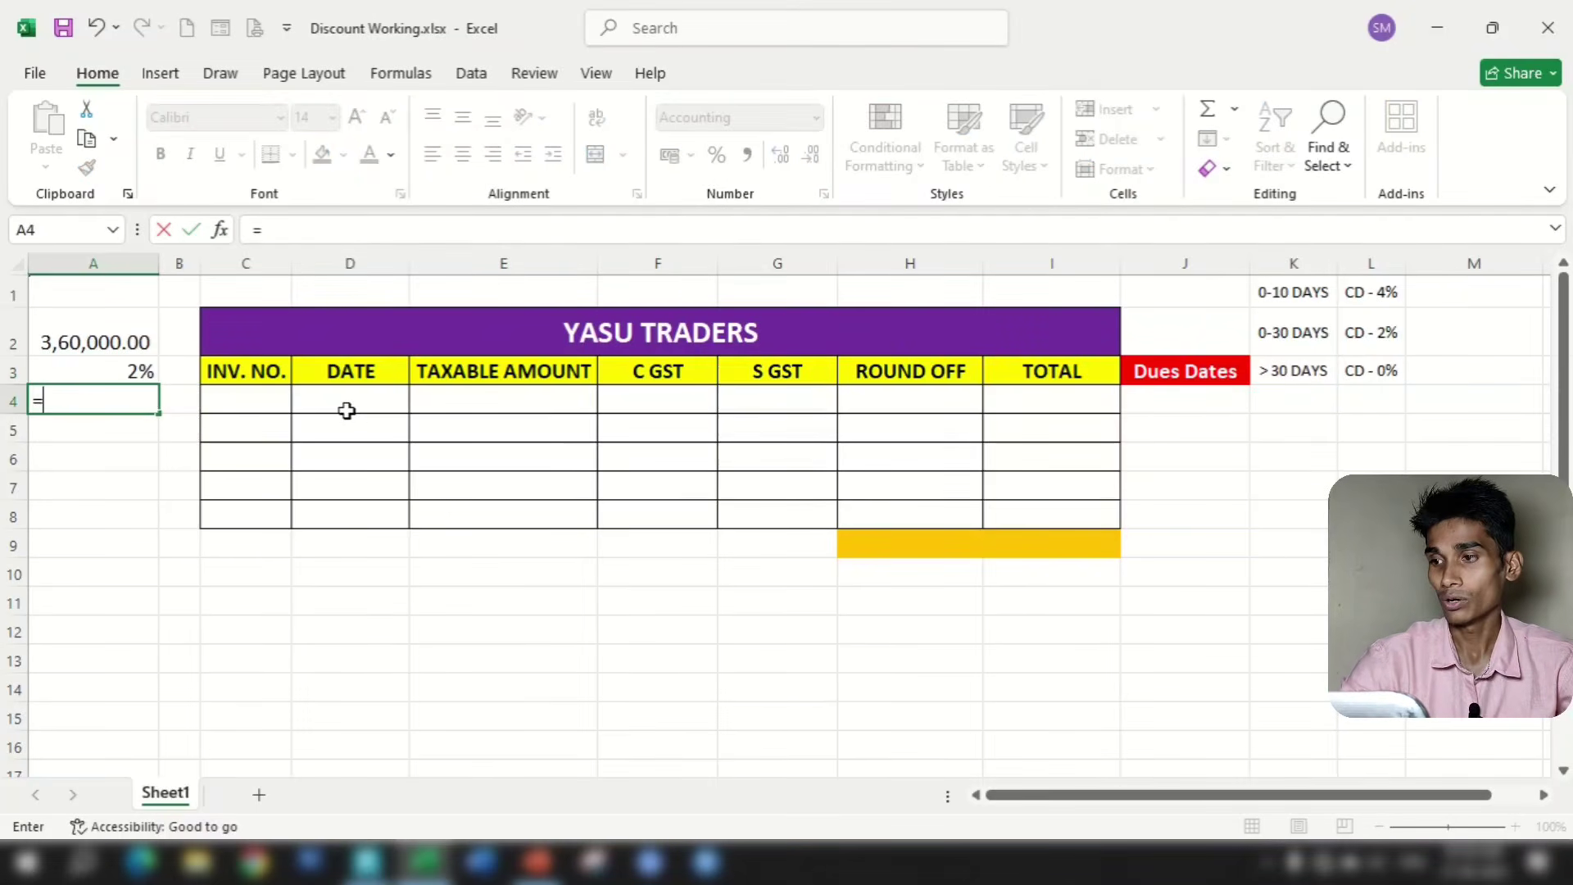
{"action": "left_click", "coordinate": [124, 348]}
{"action": "type", "text": "*"}
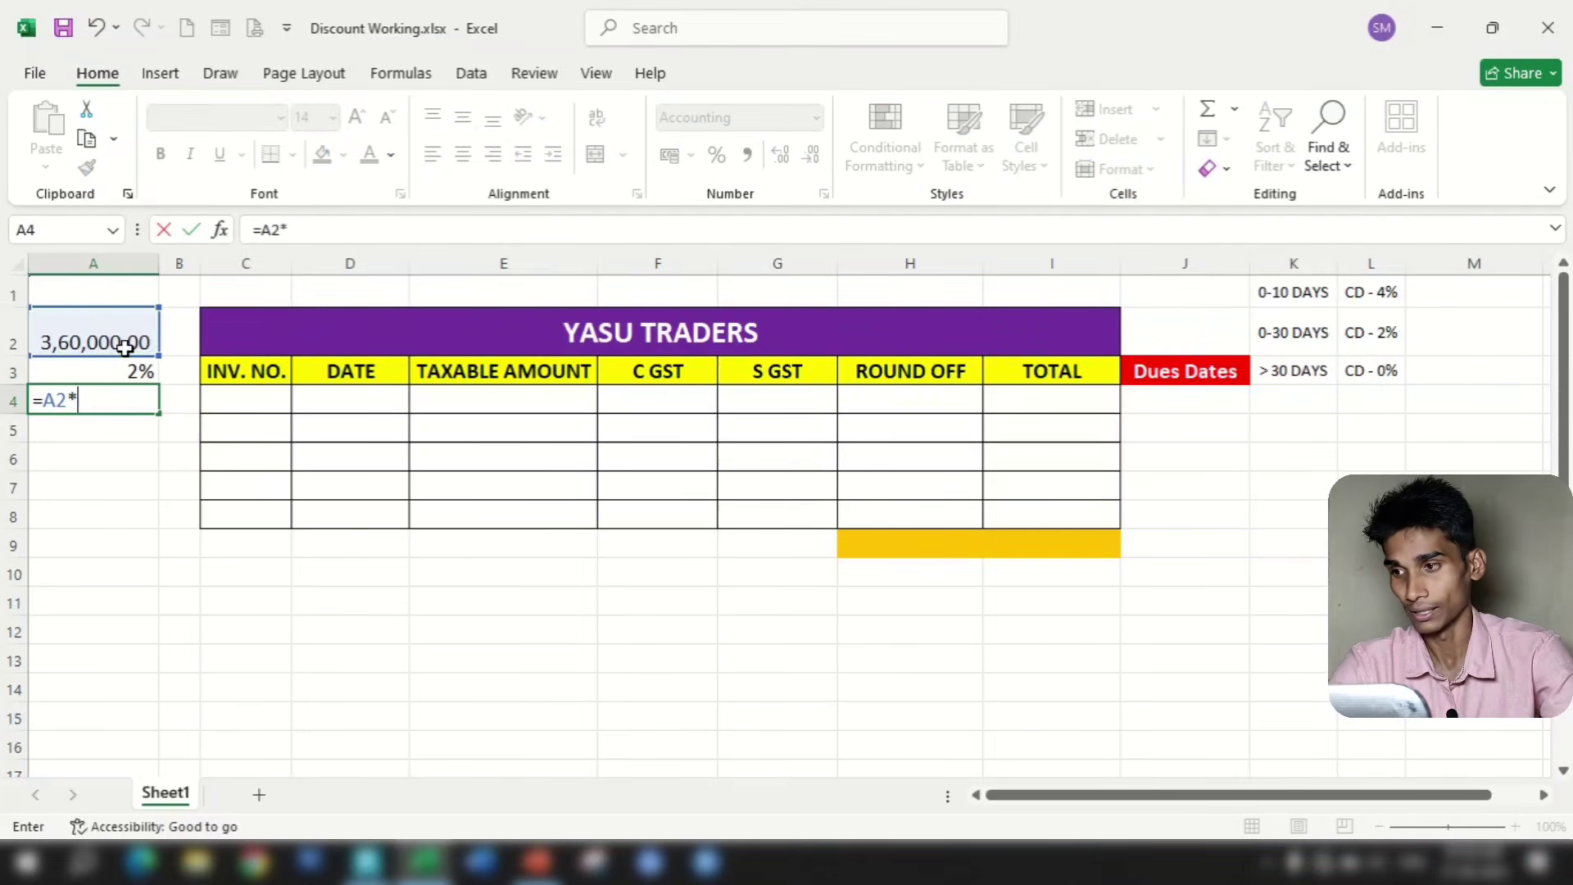
{"action": "left_click", "coordinate": [127, 376]}
{"action": "key", "text": "Return"}
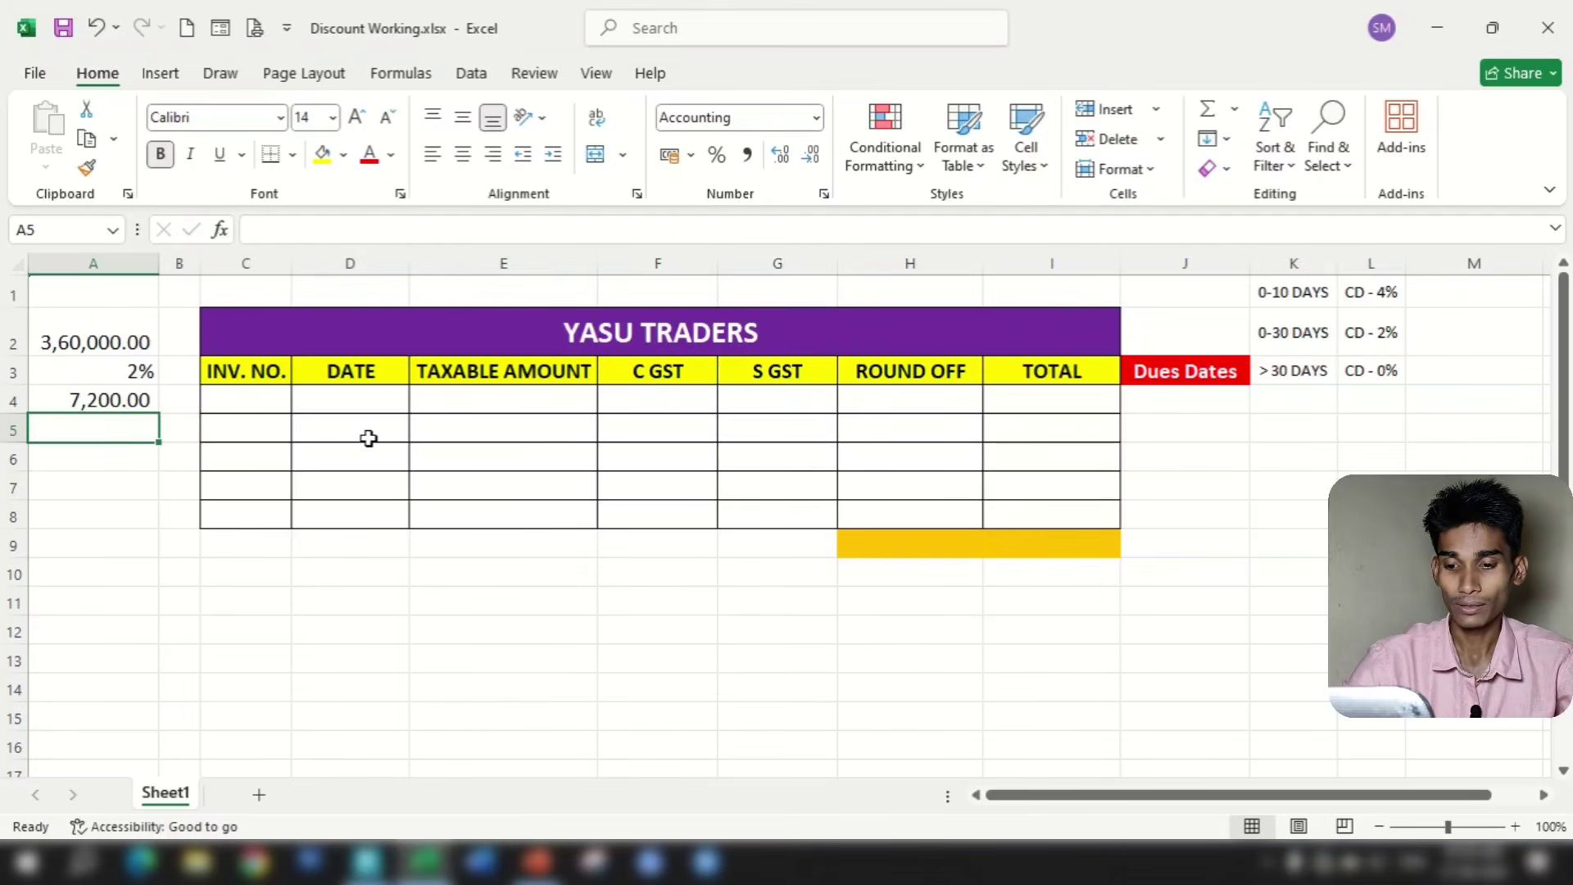
Calculate the net payable after discount in cell A5 with the formula =A2-A4
{"action": "type", "text": "="}
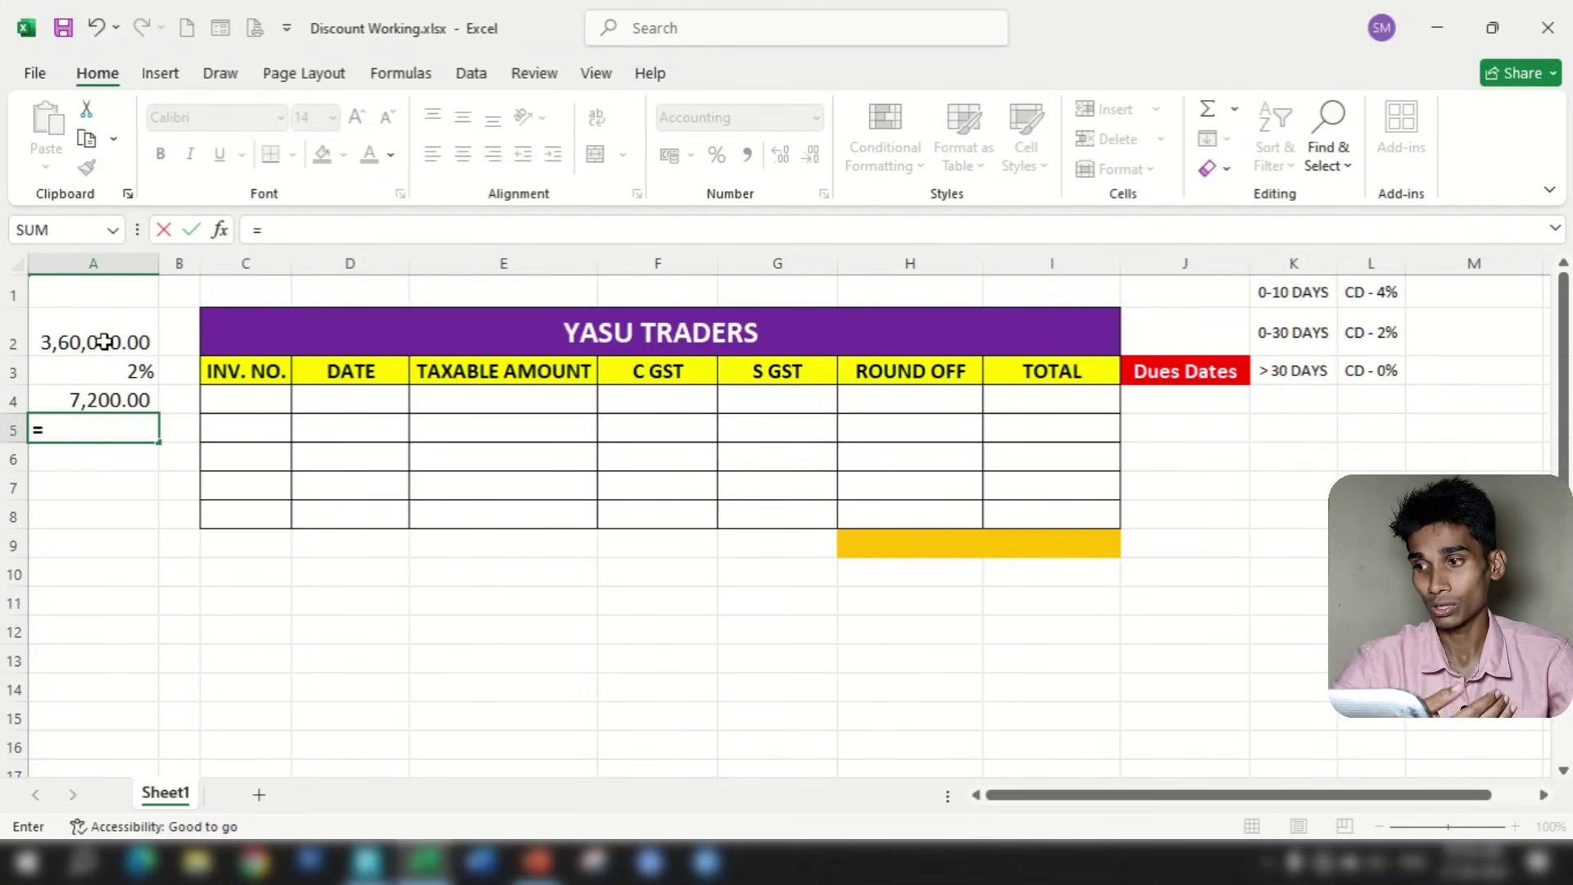
{"action": "left_click", "coordinate": [104, 343]}
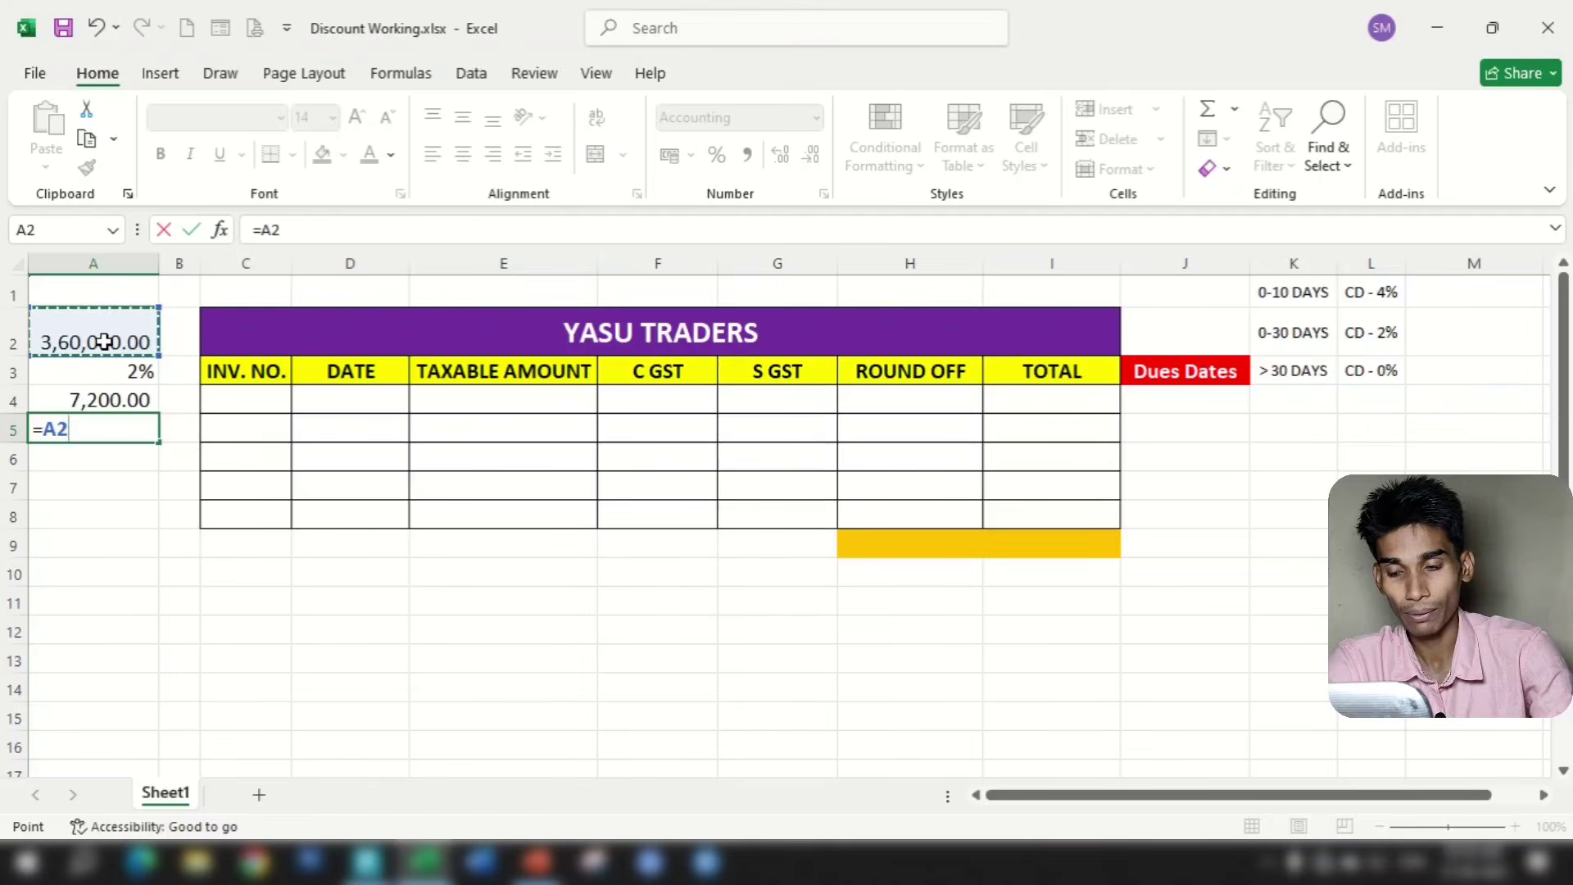
{"action": "type", "text": "-"}
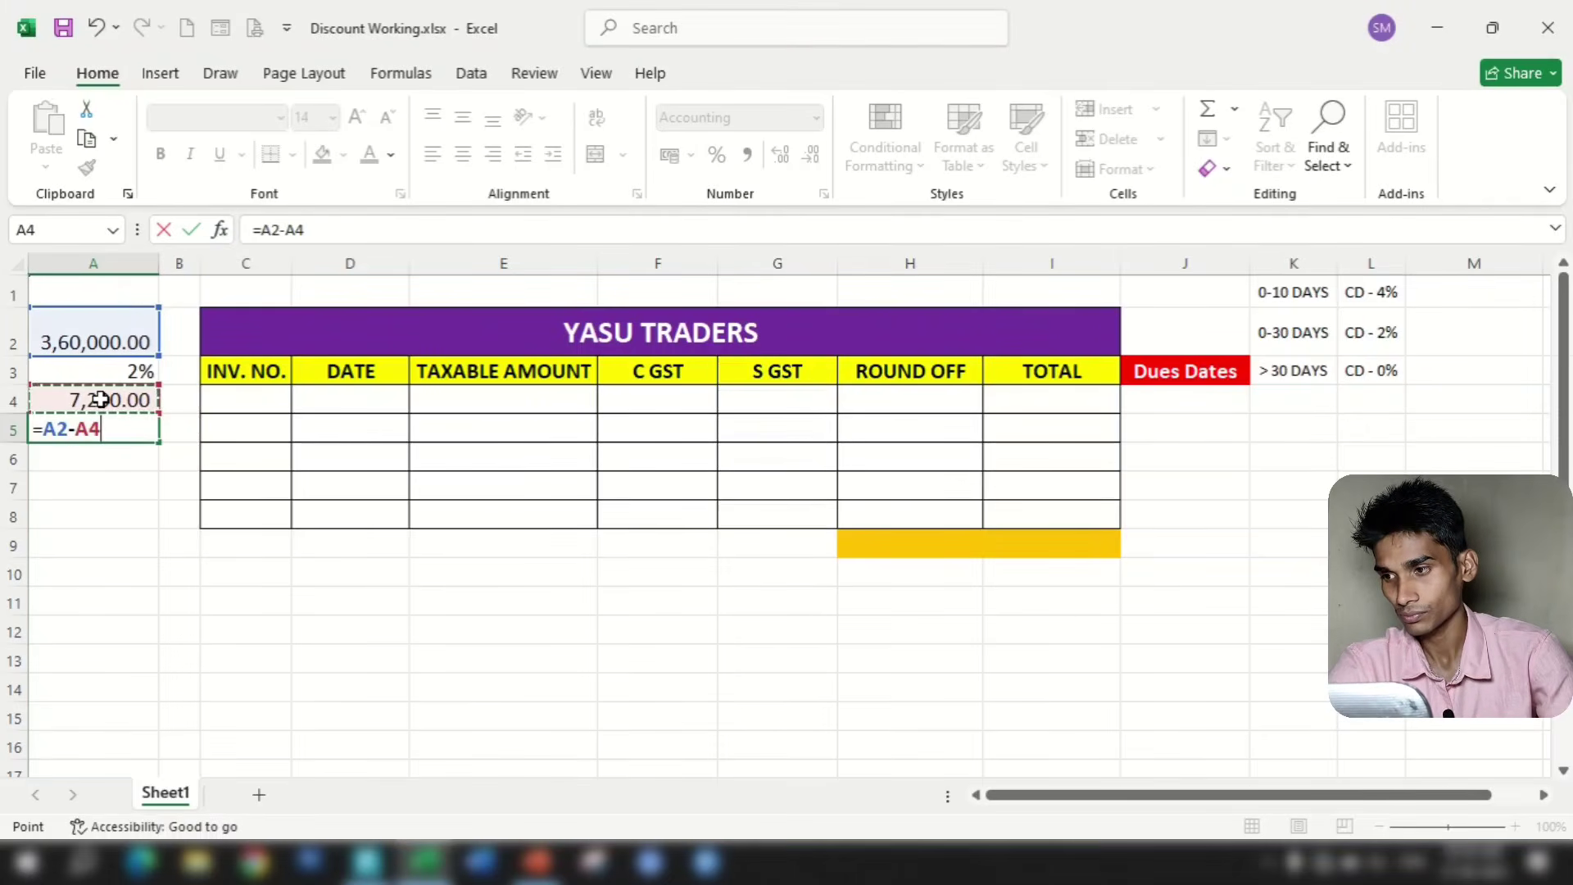
{"action": "key", "text": "Return"}
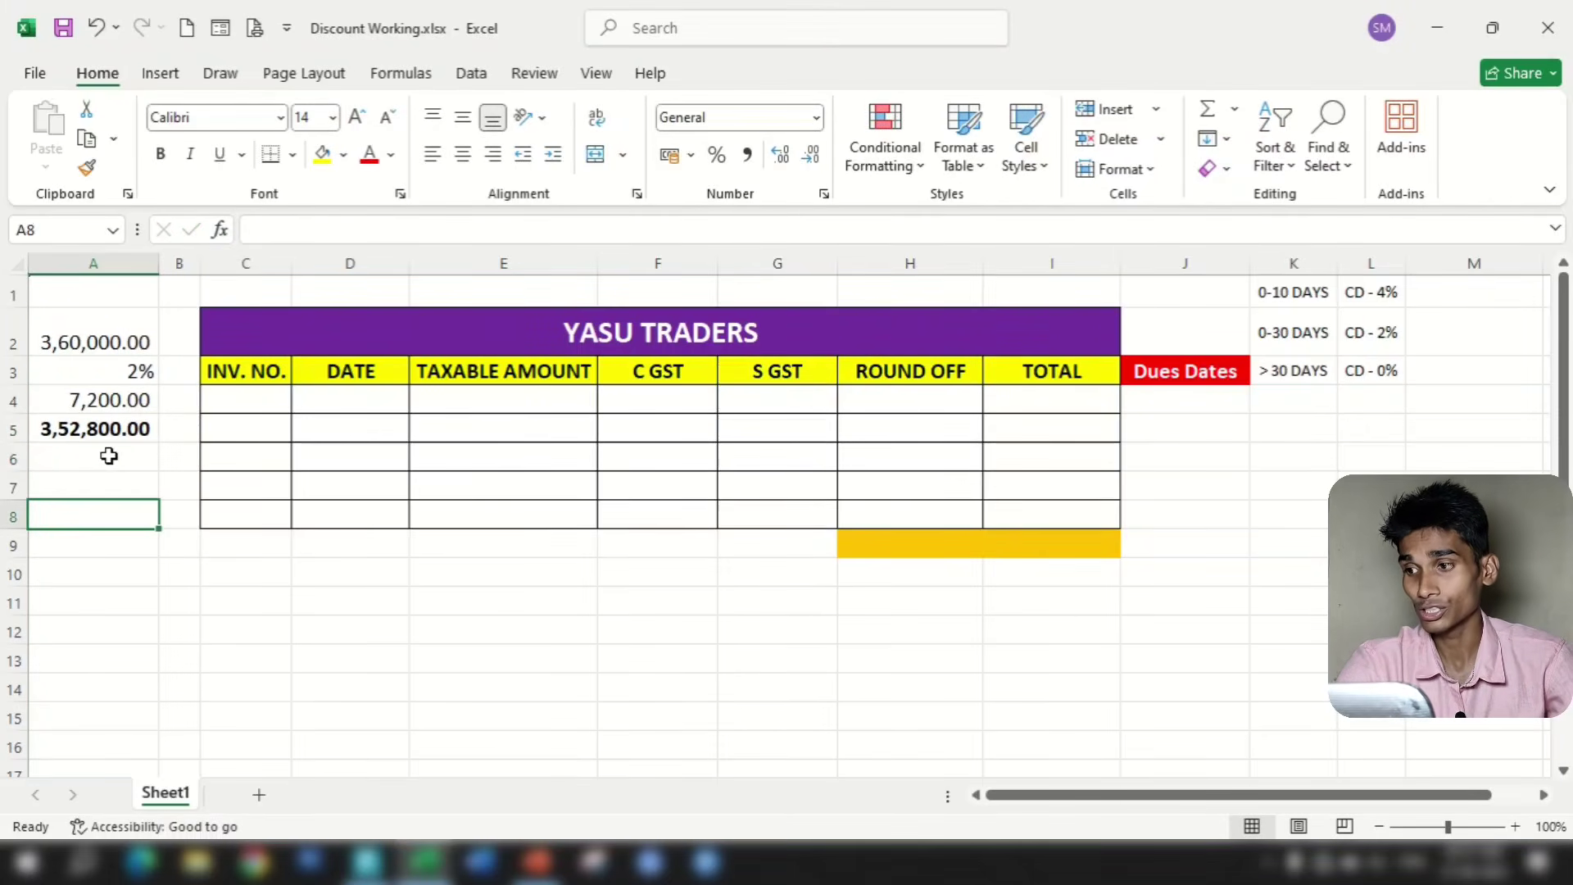
{"action": "left_click", "coordinate": [102, 434]}
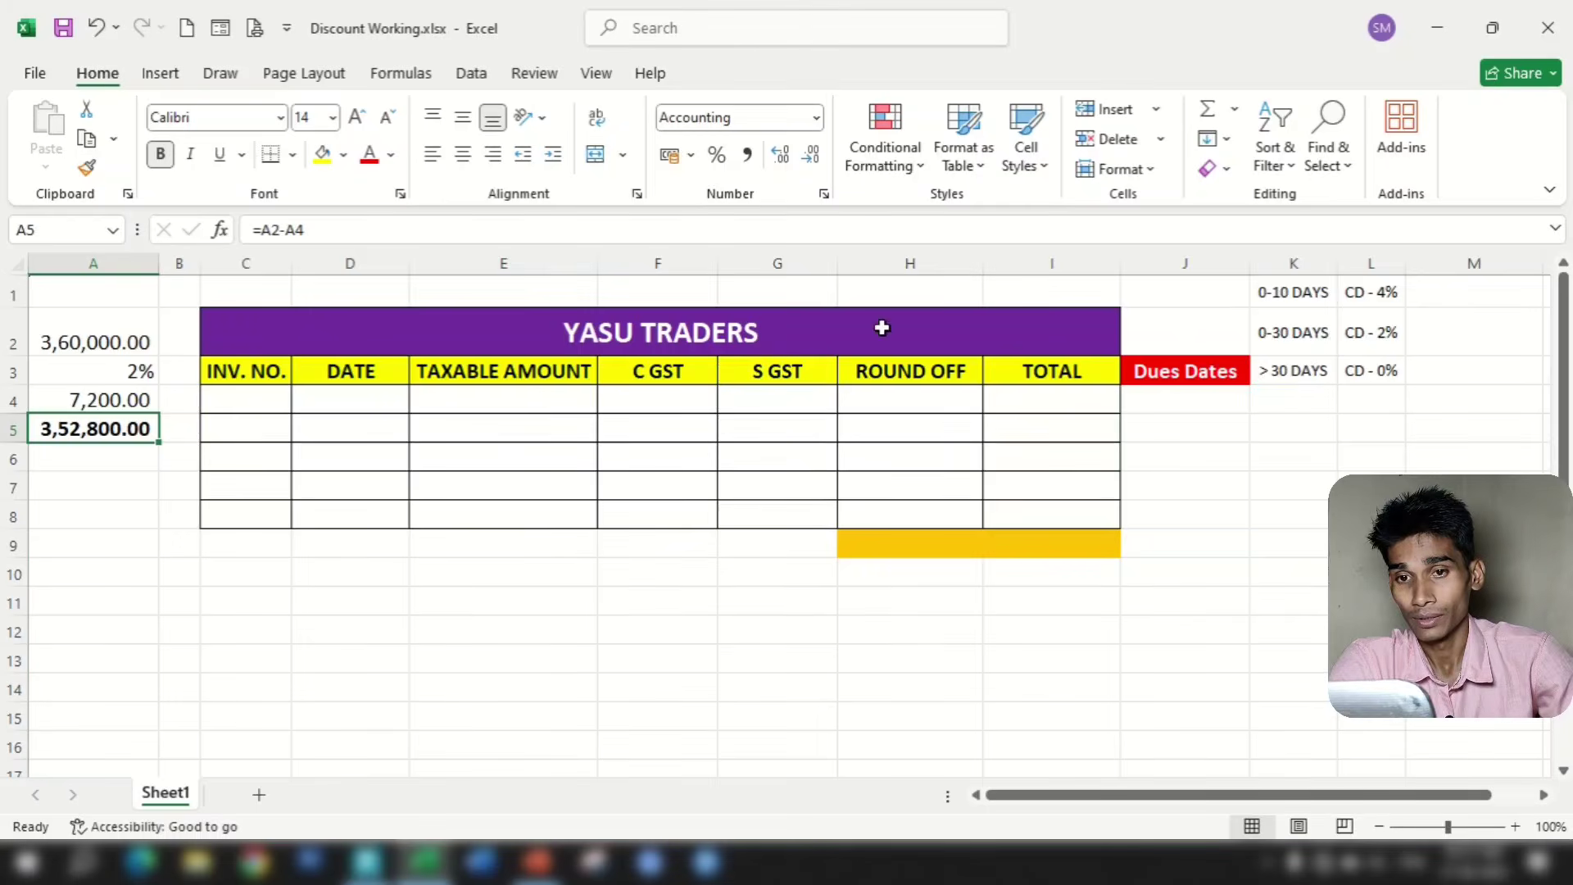
Check the ledger in TallyPrime and place a reduced Excel window below its three sales entries so both are visible
{"action": "key", "text": "alt+Tab"}
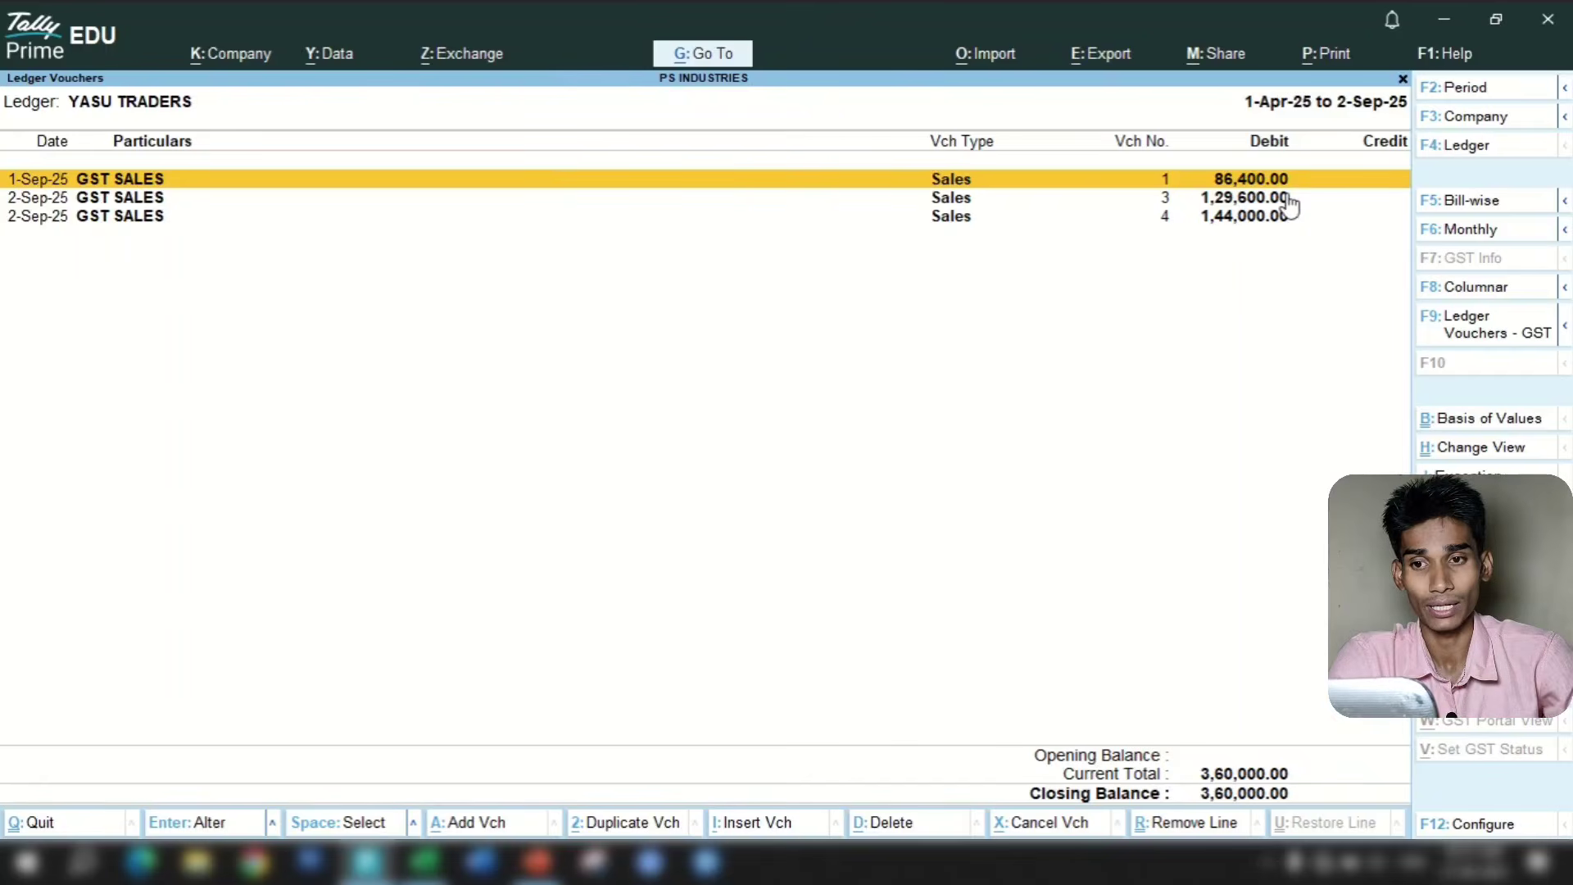
{"action": "left_click", "coordinate": [423, 860]}
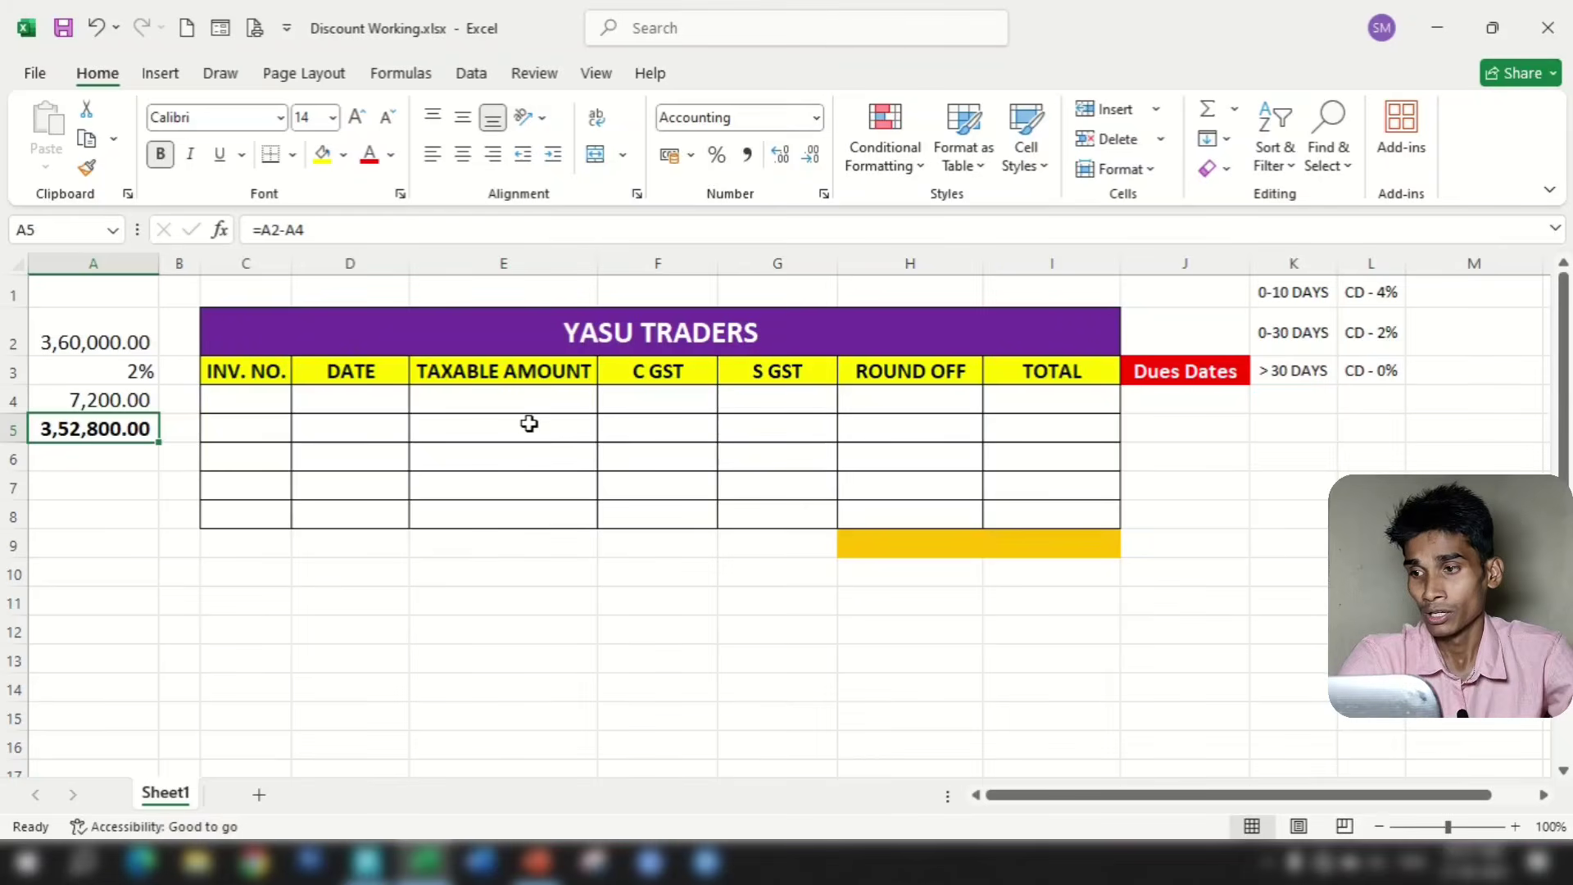
{"action": "left_click", "coordinate": [1492, 27]}
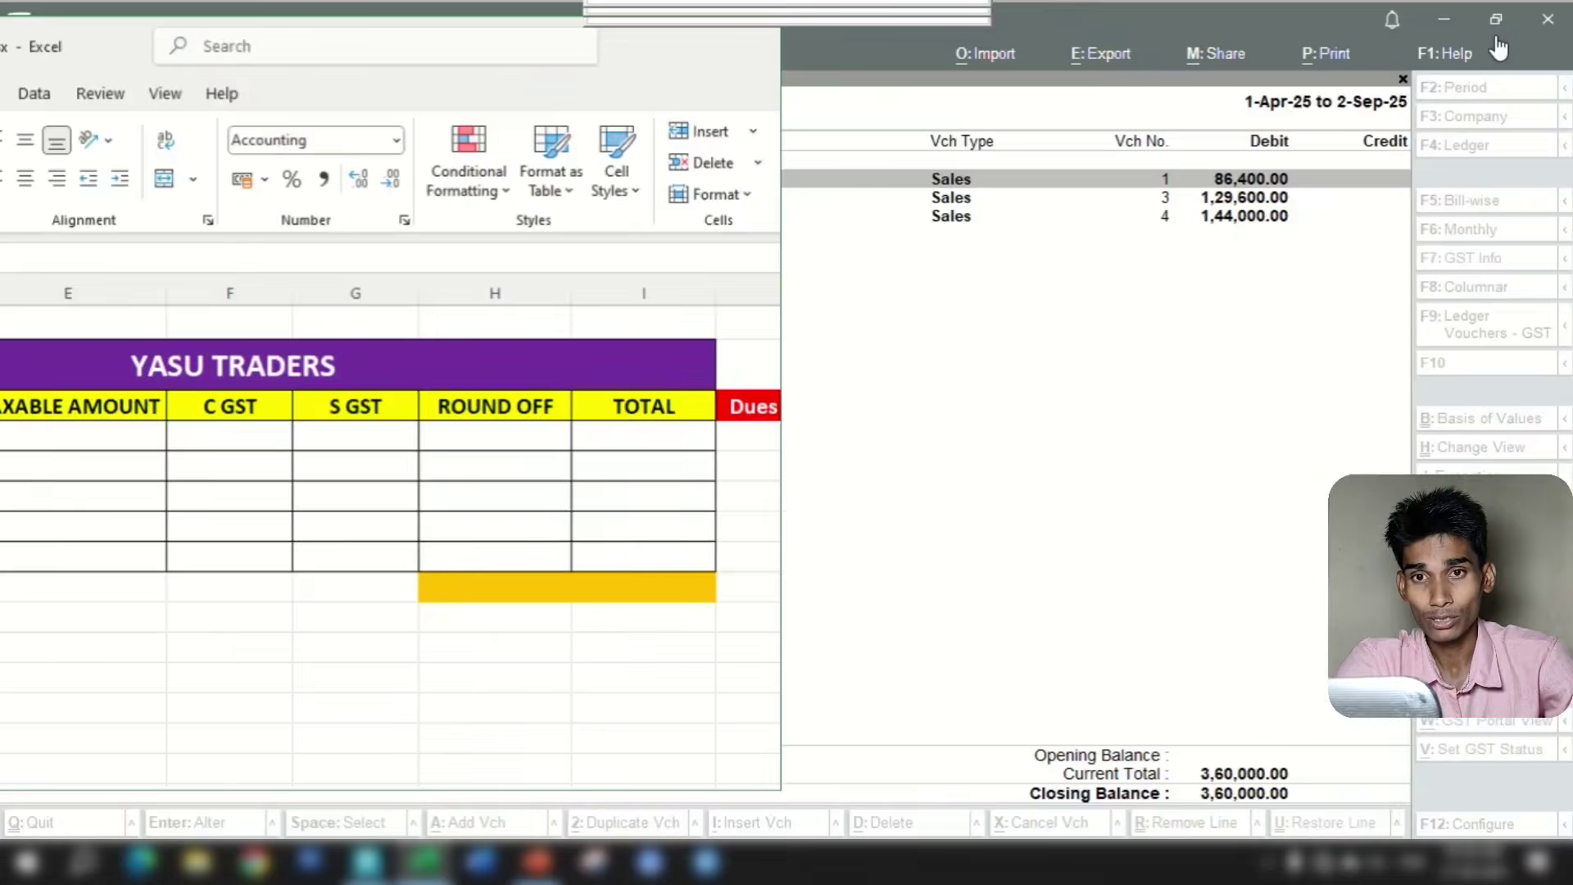
{"action": "left_click_drag", "start_coordinate": [485, 92], "coordinate": [1188, 288]}
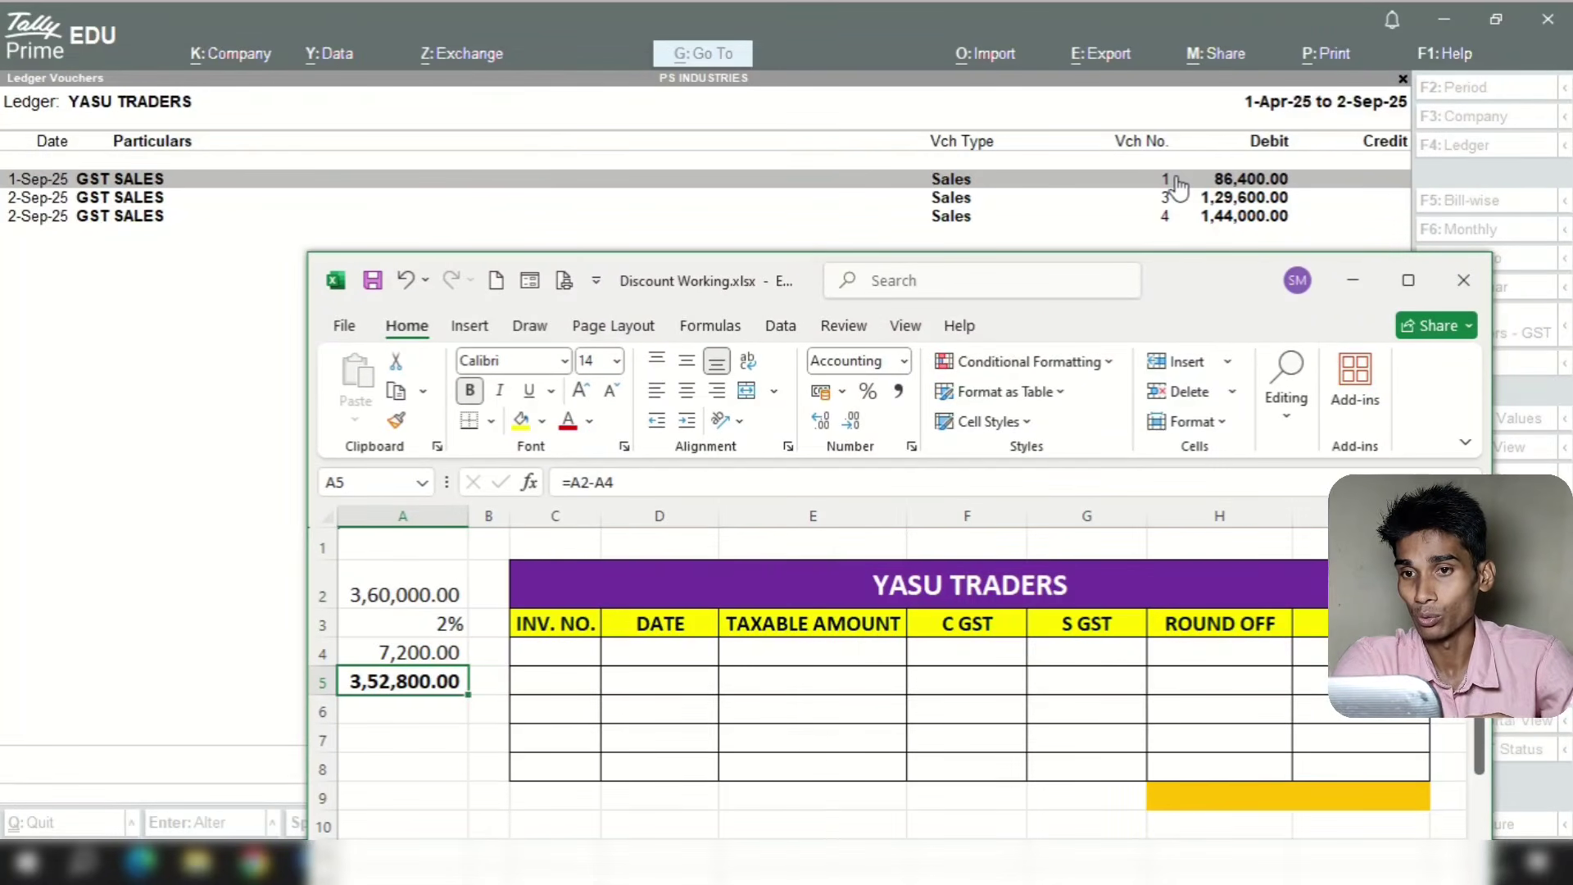
Enter the invoice numbers 1, 3 and 4 in cells C4 to C6 of the YASU TRADERS table
{"action": "left_click", "coordinate": [562, 652]}
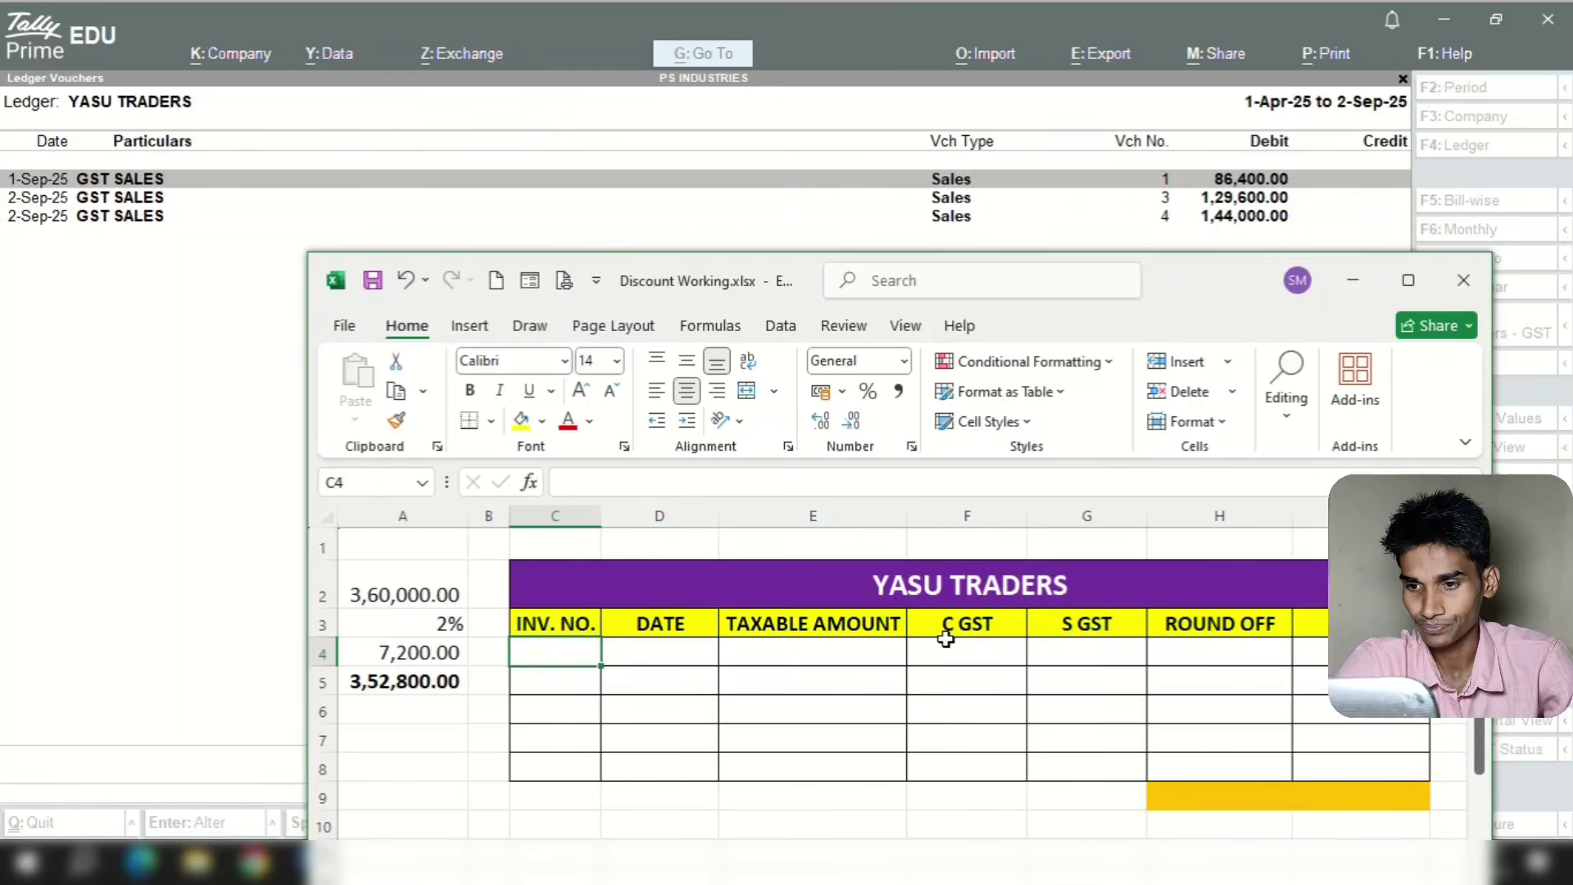
{"action": "left_click", "coordinate": [1222, 575]}
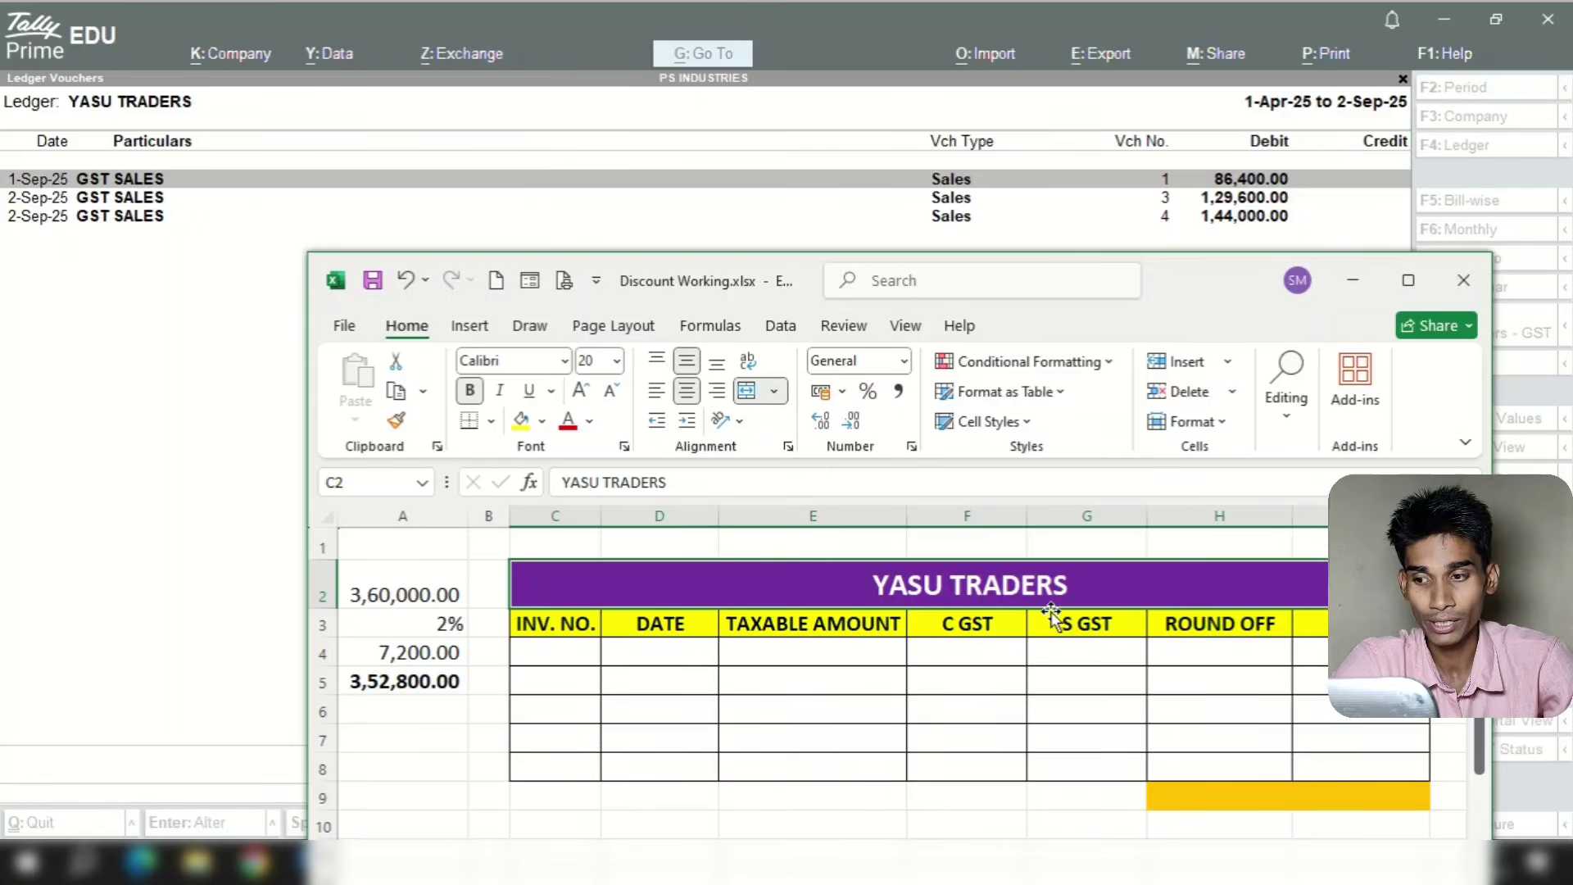
{"action": "left_click", "coordinate": [562, 651]}
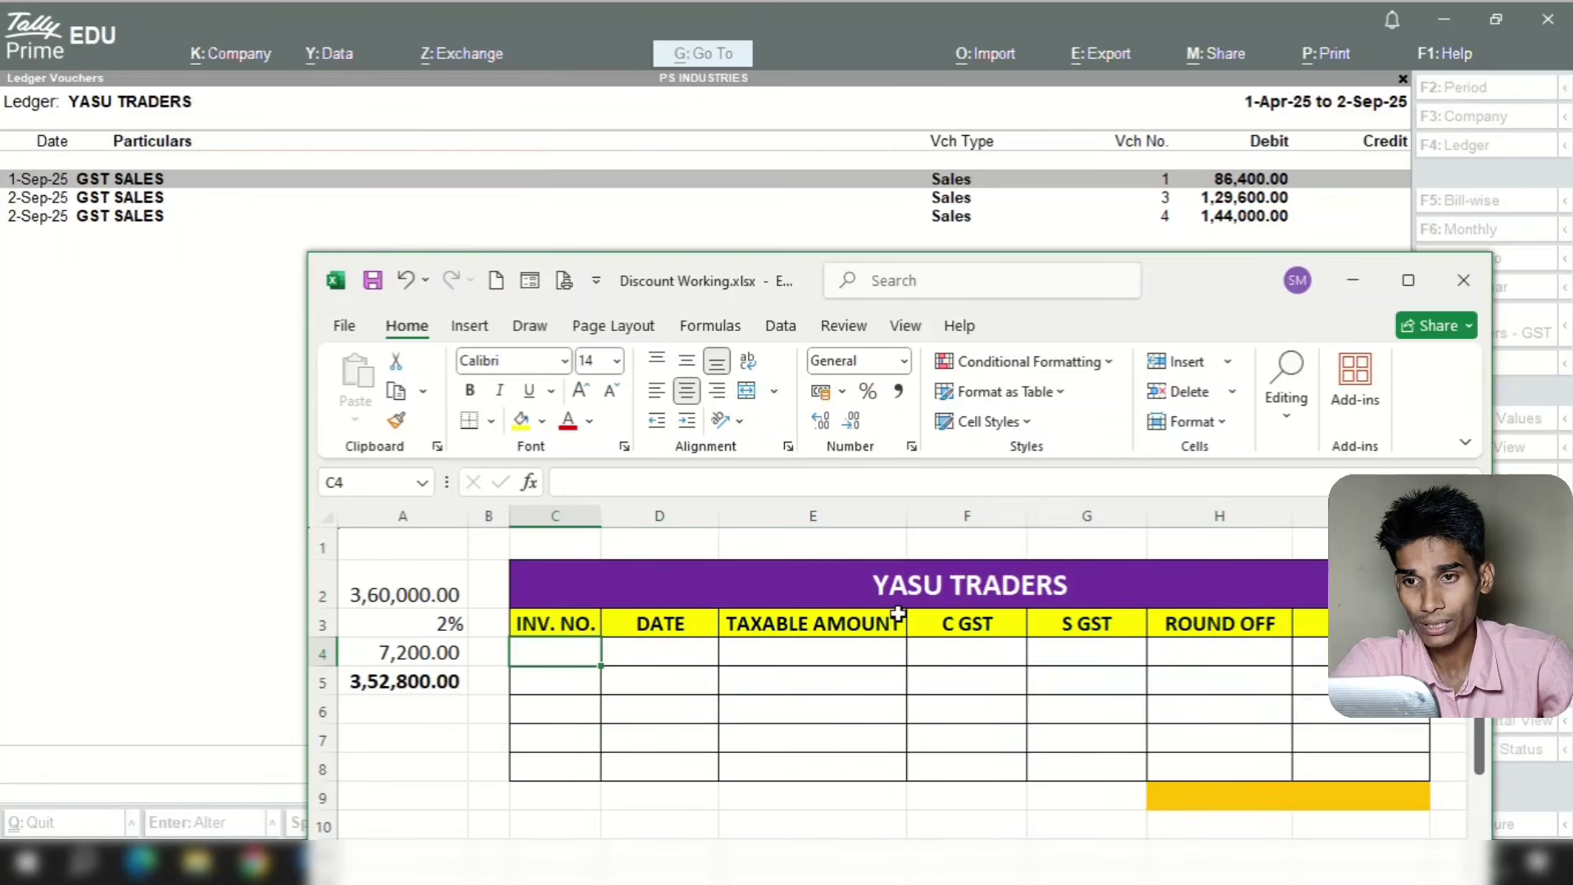
{"action": "type", "text": "1"}
{"action": "key", "text": "Return"}
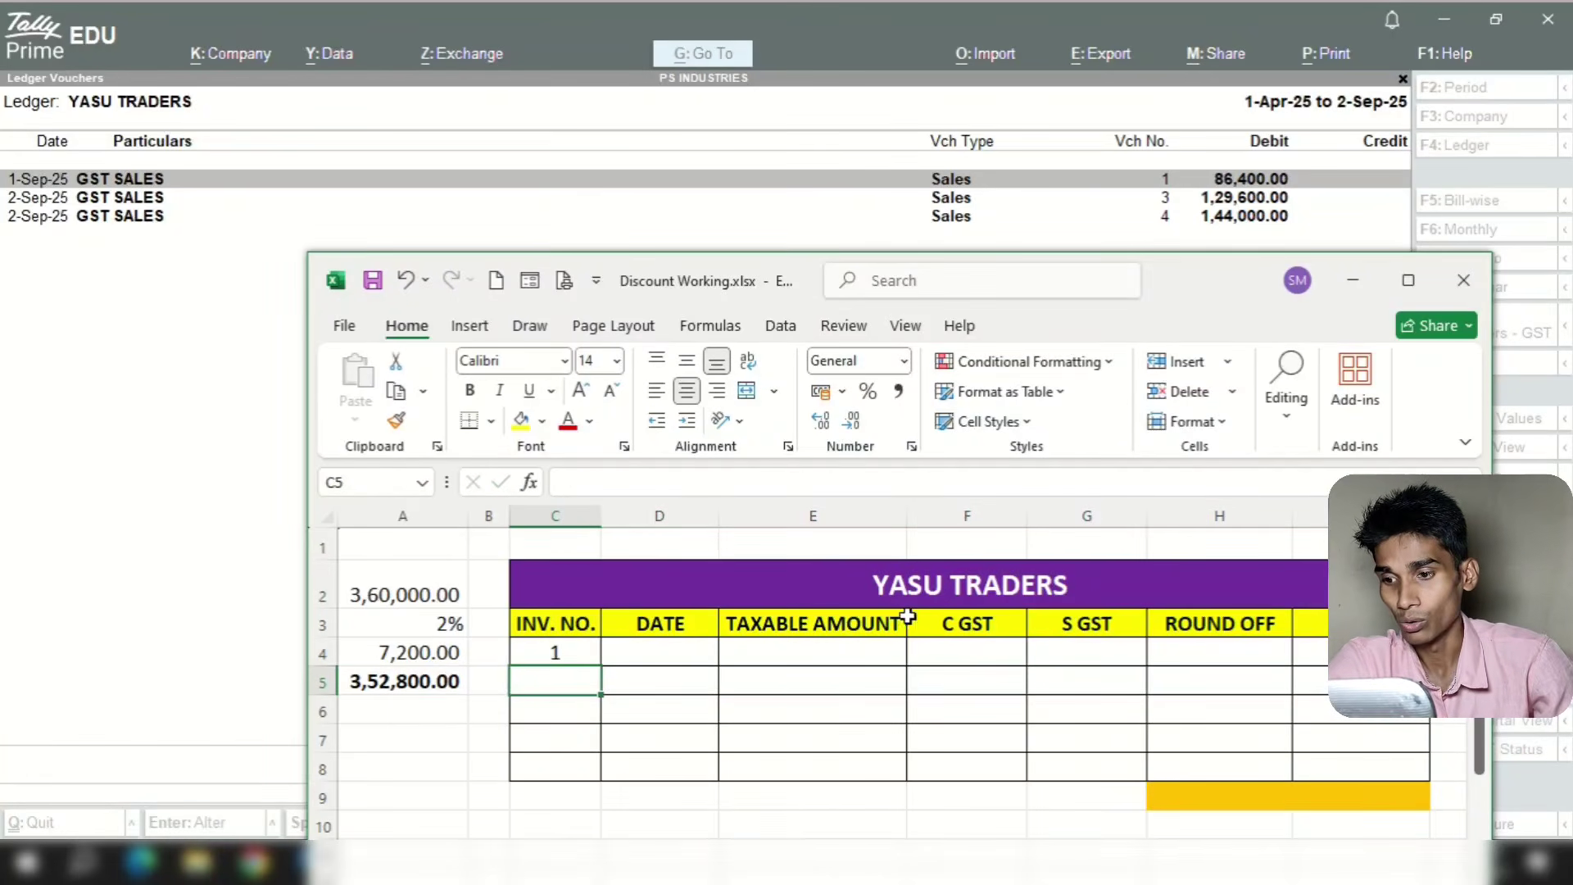
{"action": "type", "text": "3"}
{"action": "key", "text": "Return"}
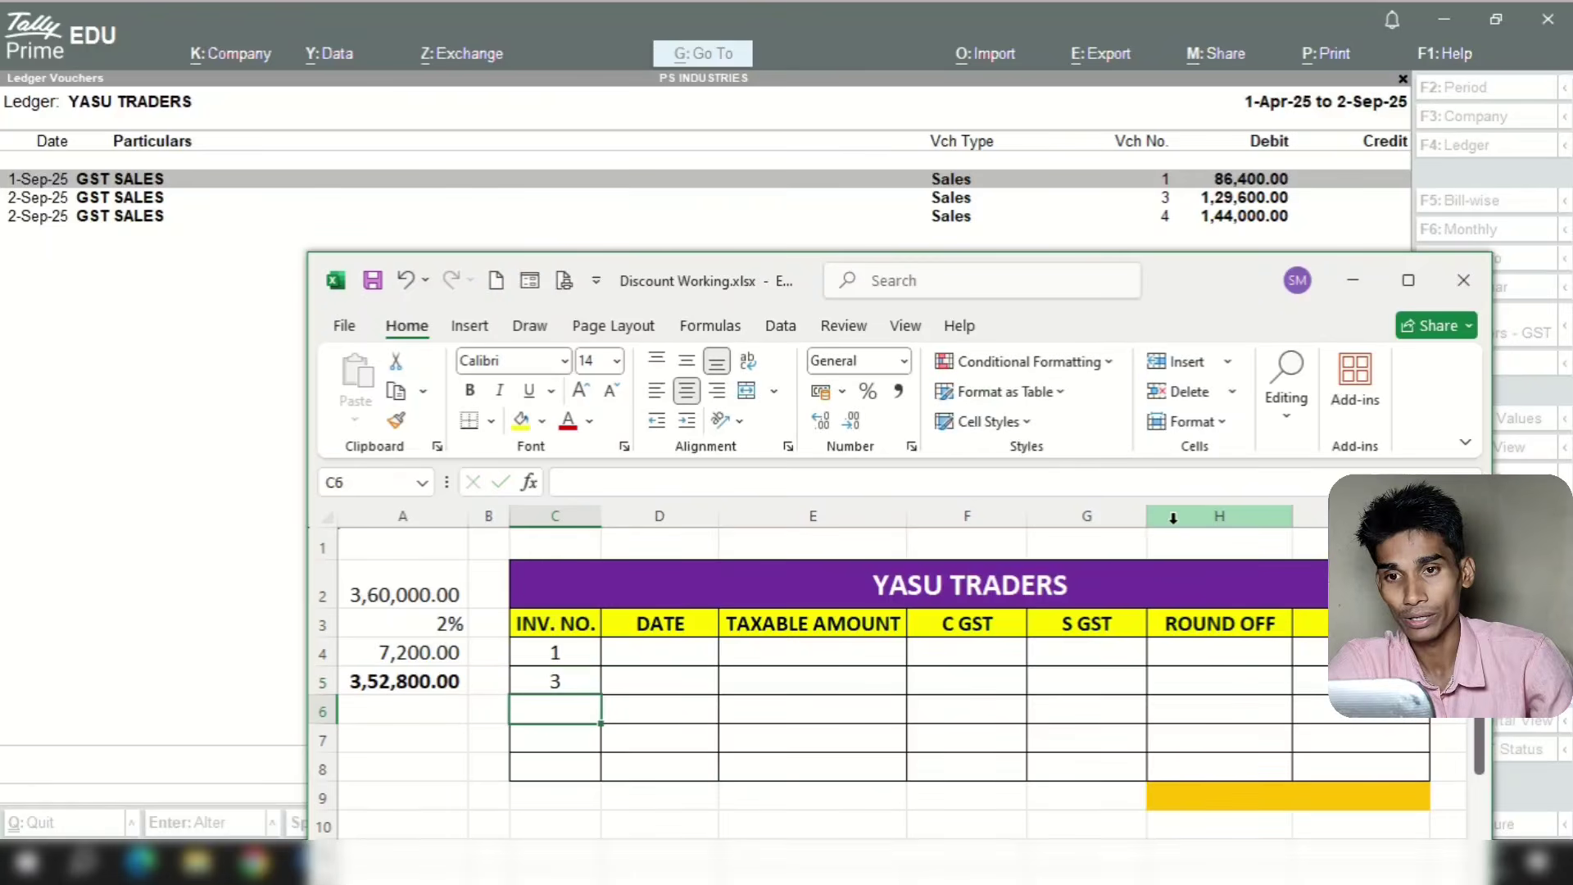
{"action": "type", "text": "4"}
{"action": "key", "text": "Return"}
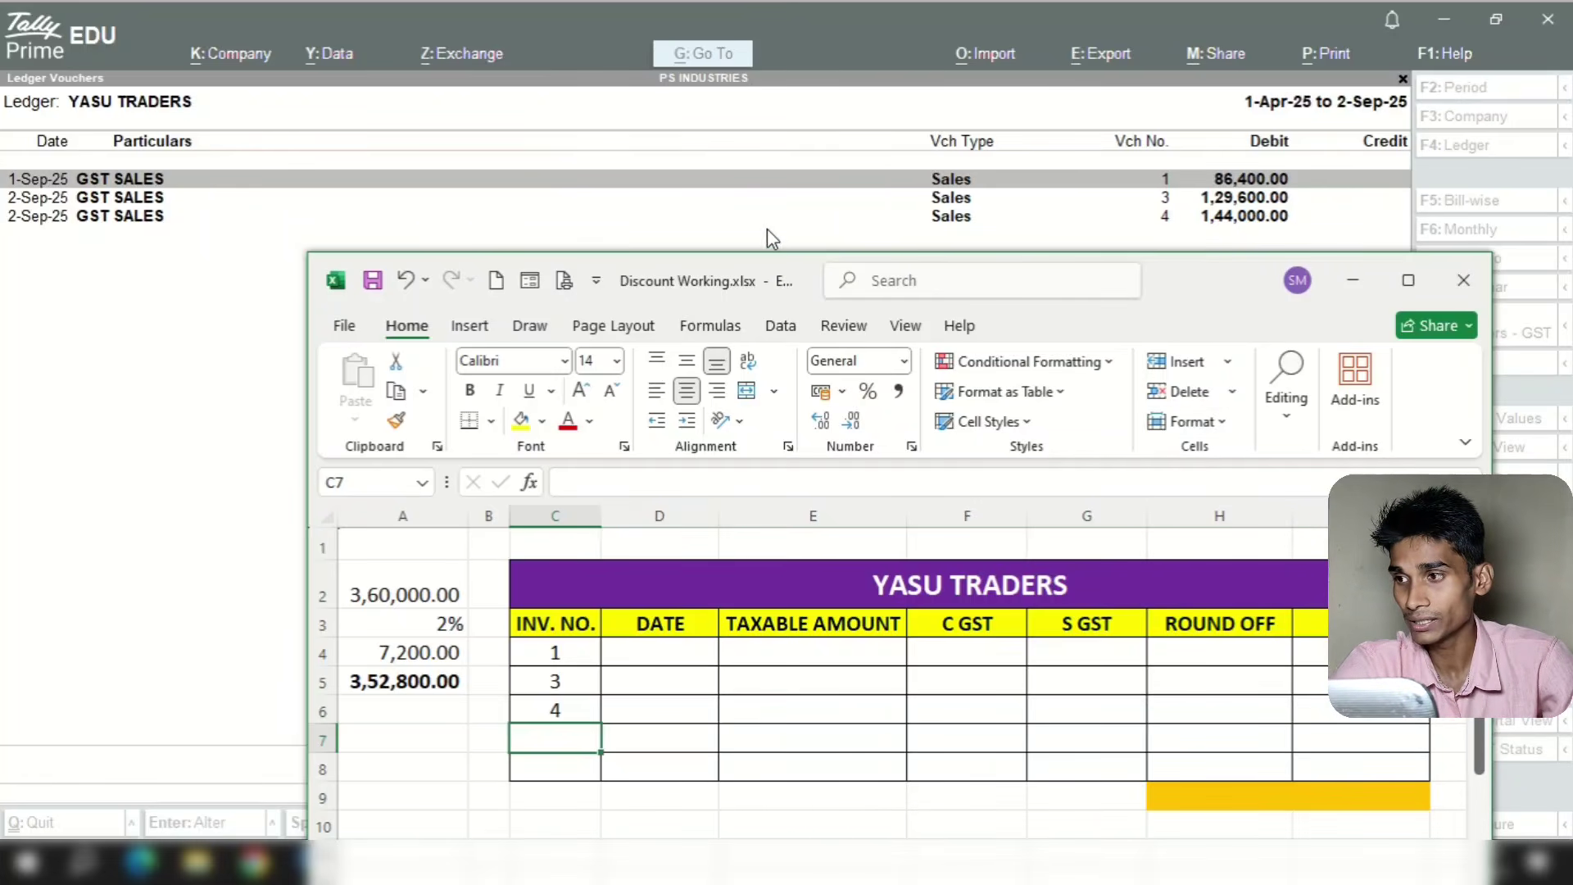
Enter the invoice dates 1-9-25 in cell D4 and 2-09-2025 in D5, and repeat the D5 date in D6
{"action": "left_click", "coordinate": [679, 653]}
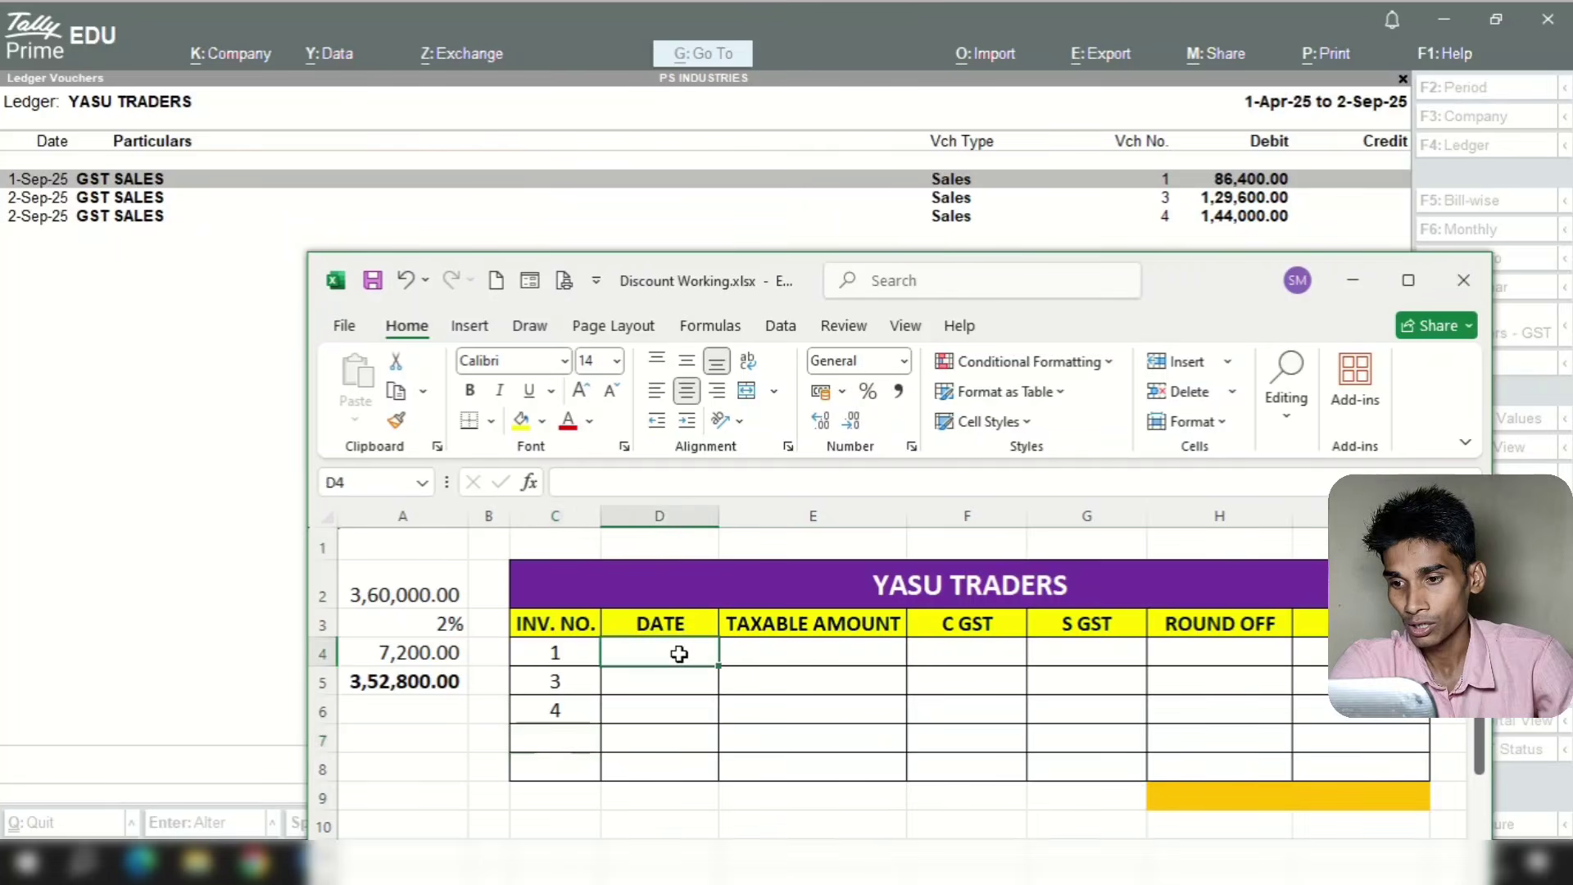
{"action": "type", "text": "1-9-25"}
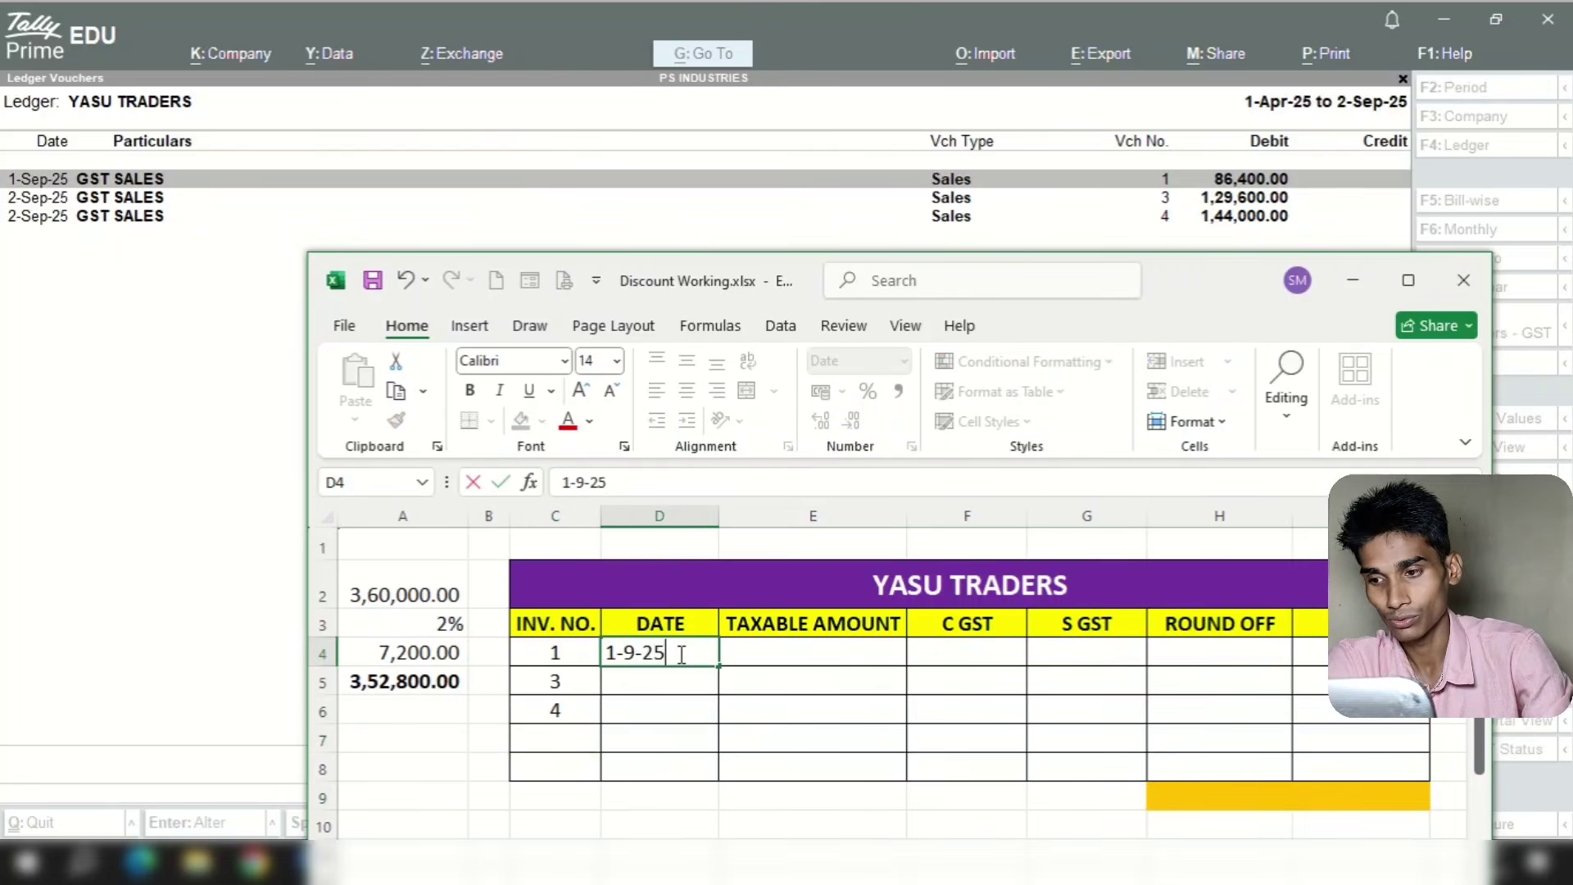
{"action": "key", "text": "Return"}
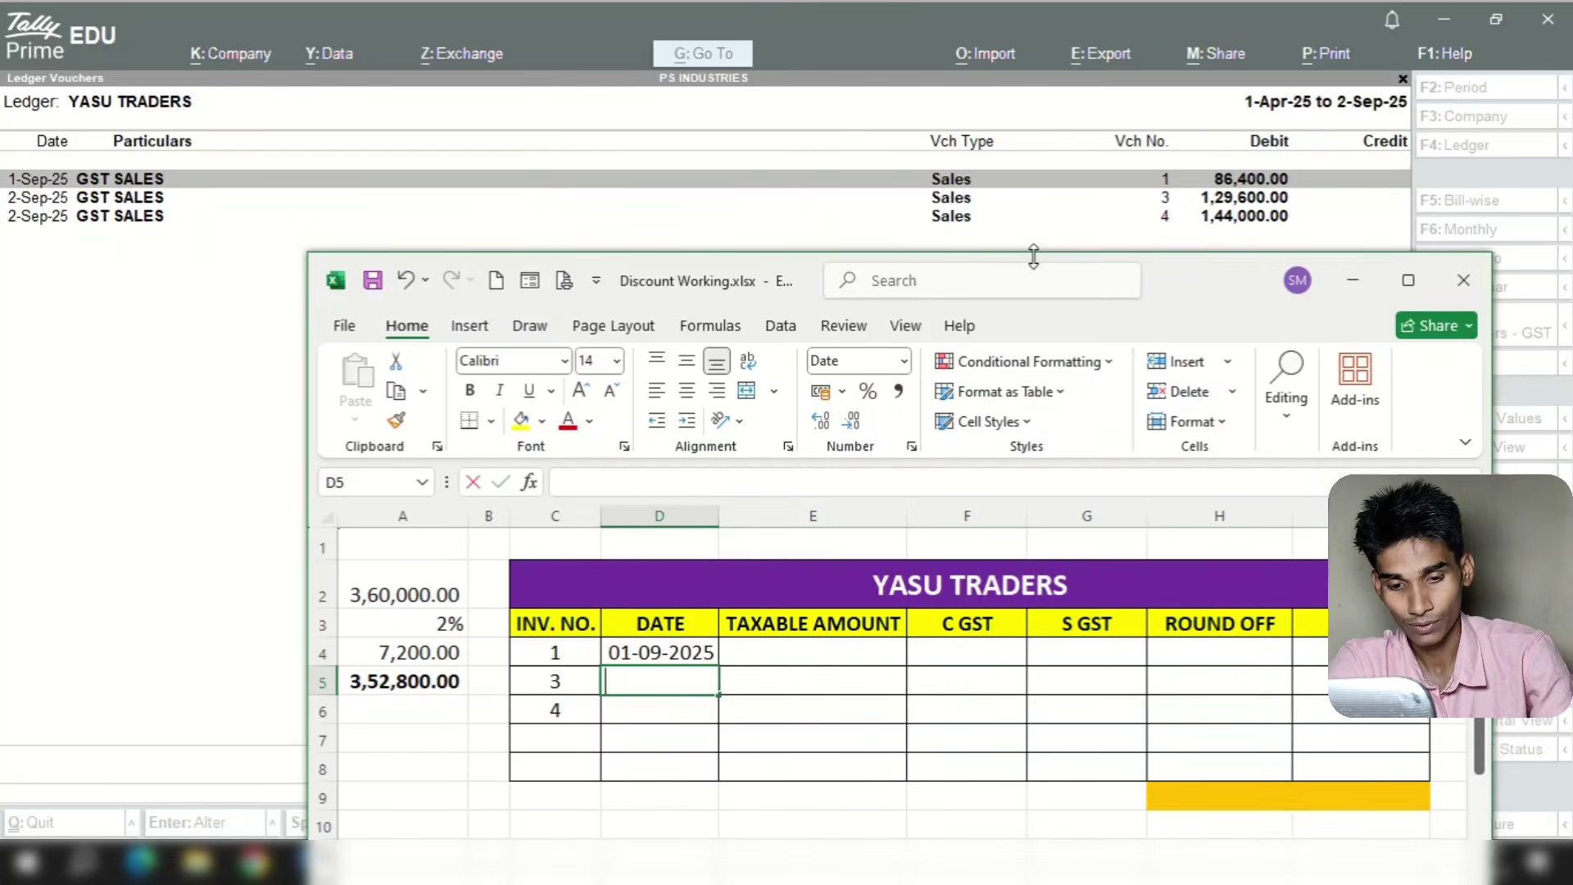
{"action": "type", "text": "2-09-2025"}
{"action": "key", "text": "Return"}
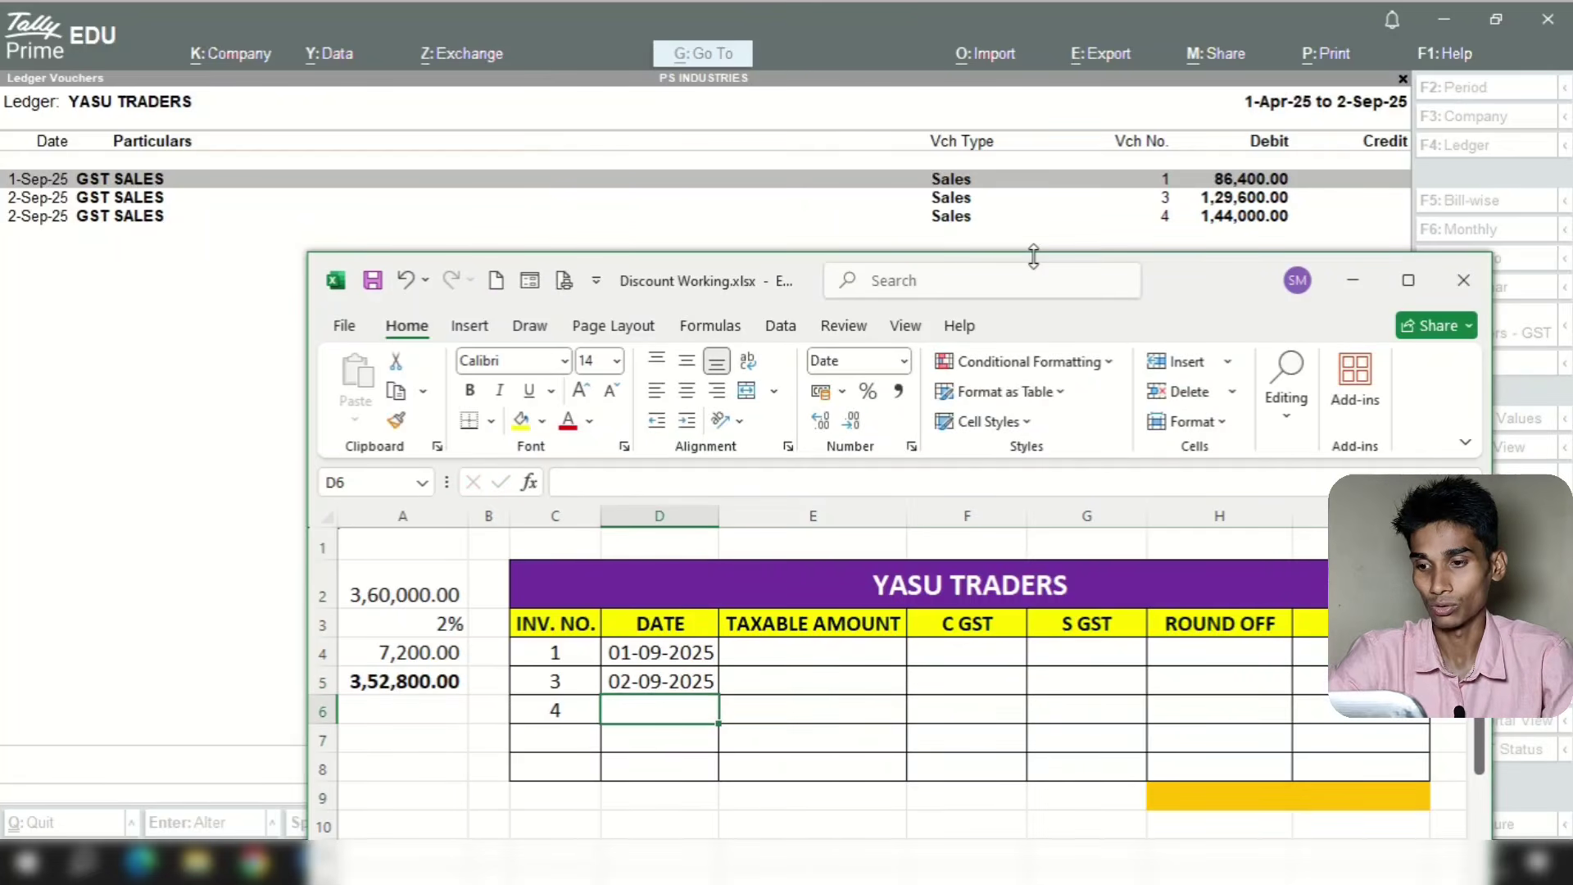
{"action": "key", "text": "ctrl+d"}
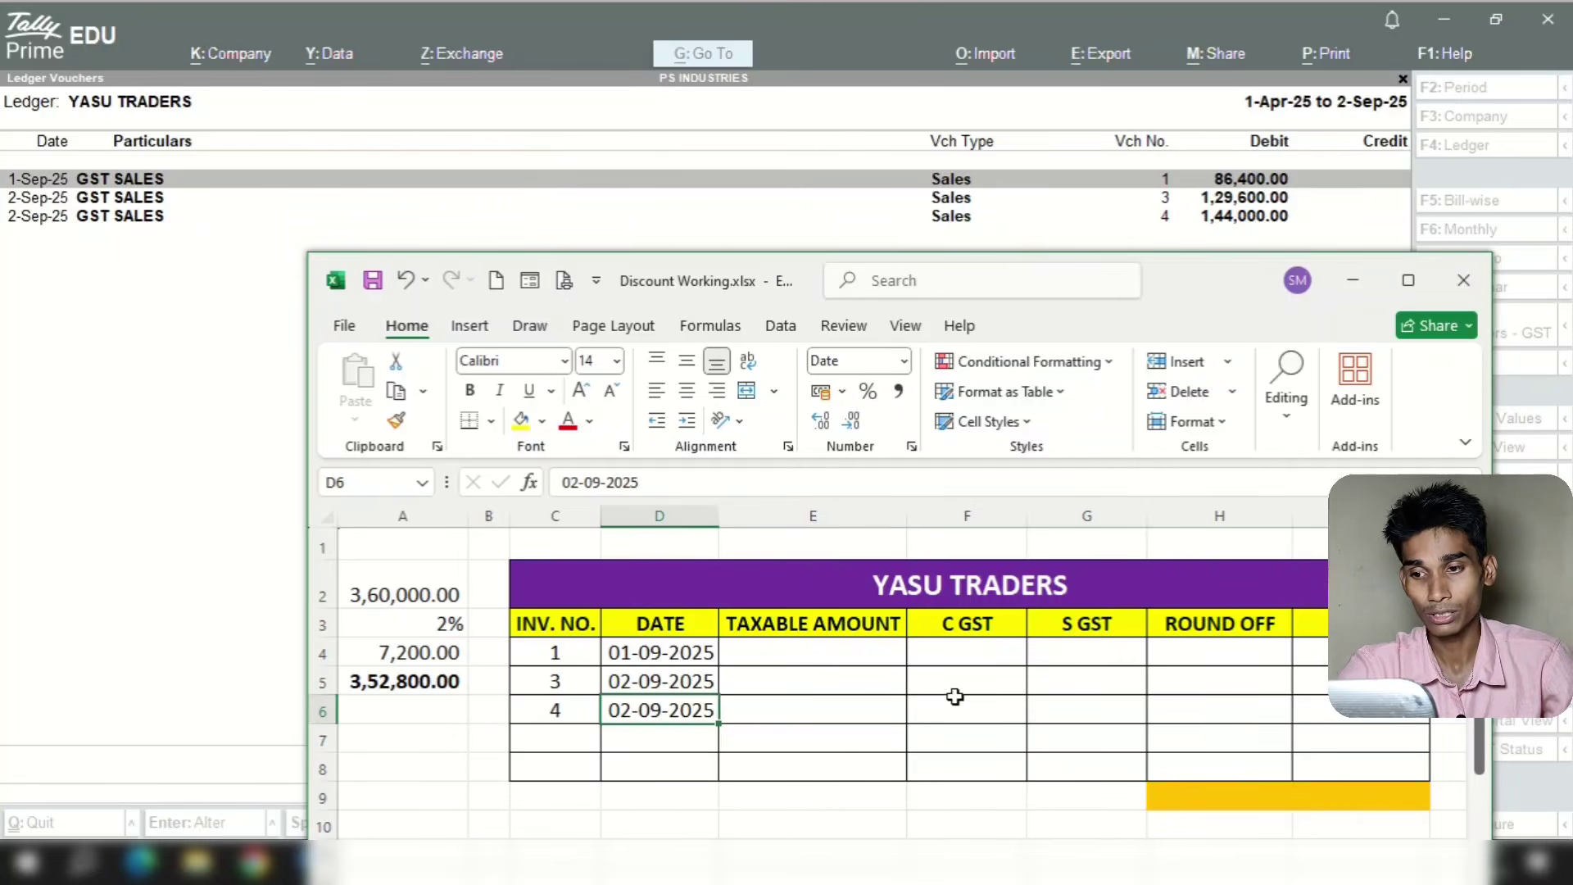
Open sales voucher 1 in TallyPrime and place the reduced Excel window so the voucher's amounts stay visible beside the table
{"action": "left_click", "coordinate": [838, 658]}
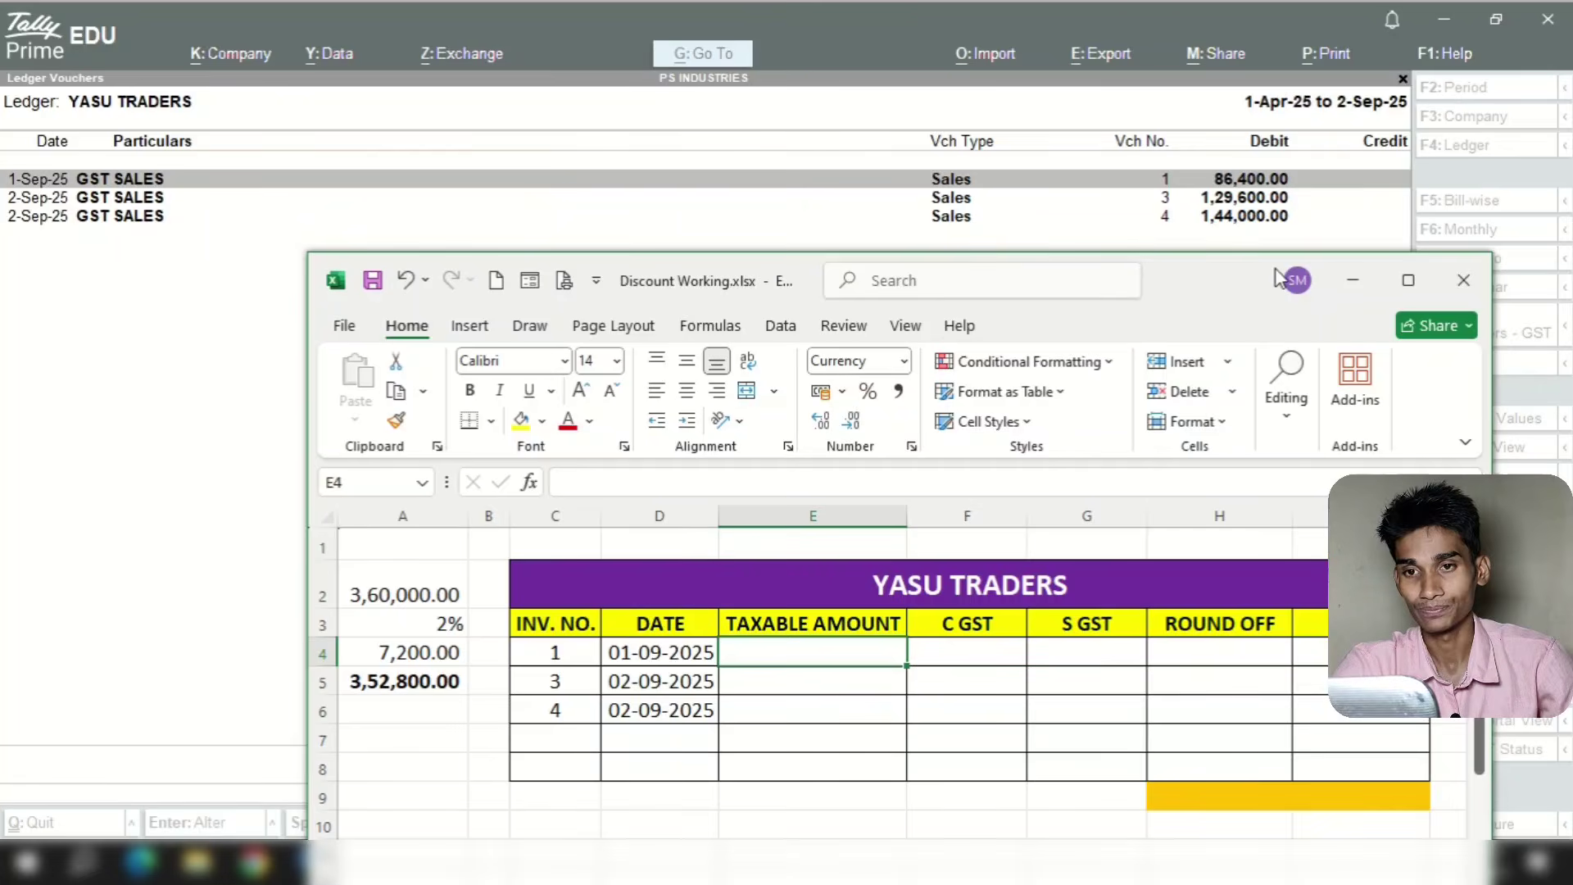
{"action": "left_click", "coordinate": [1408, 280]}
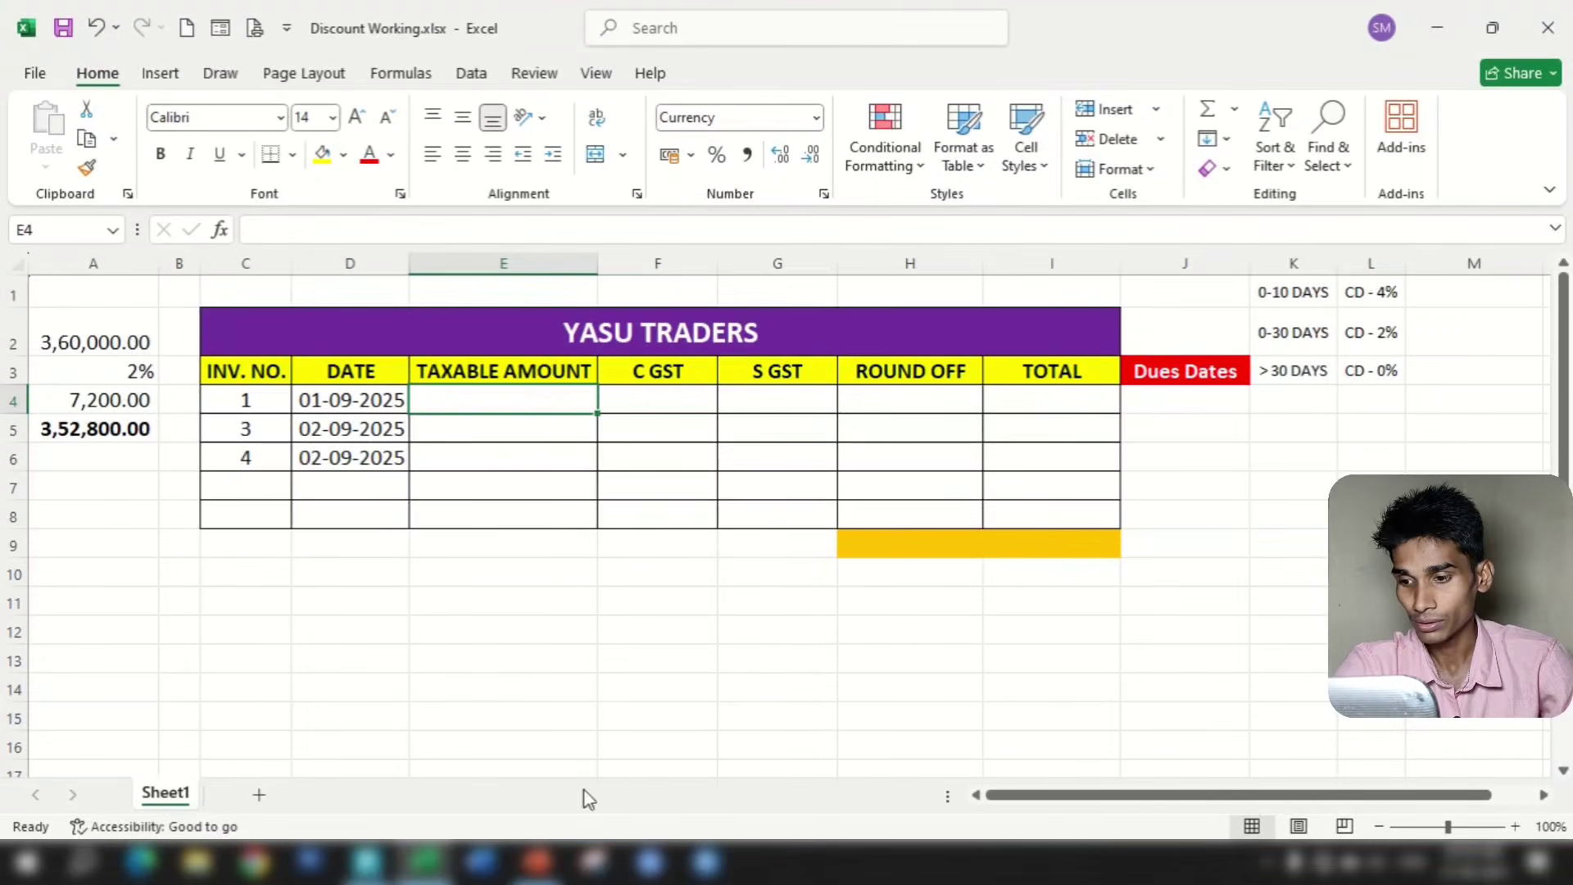
{"action": "key", "text": "alt+Tab"}
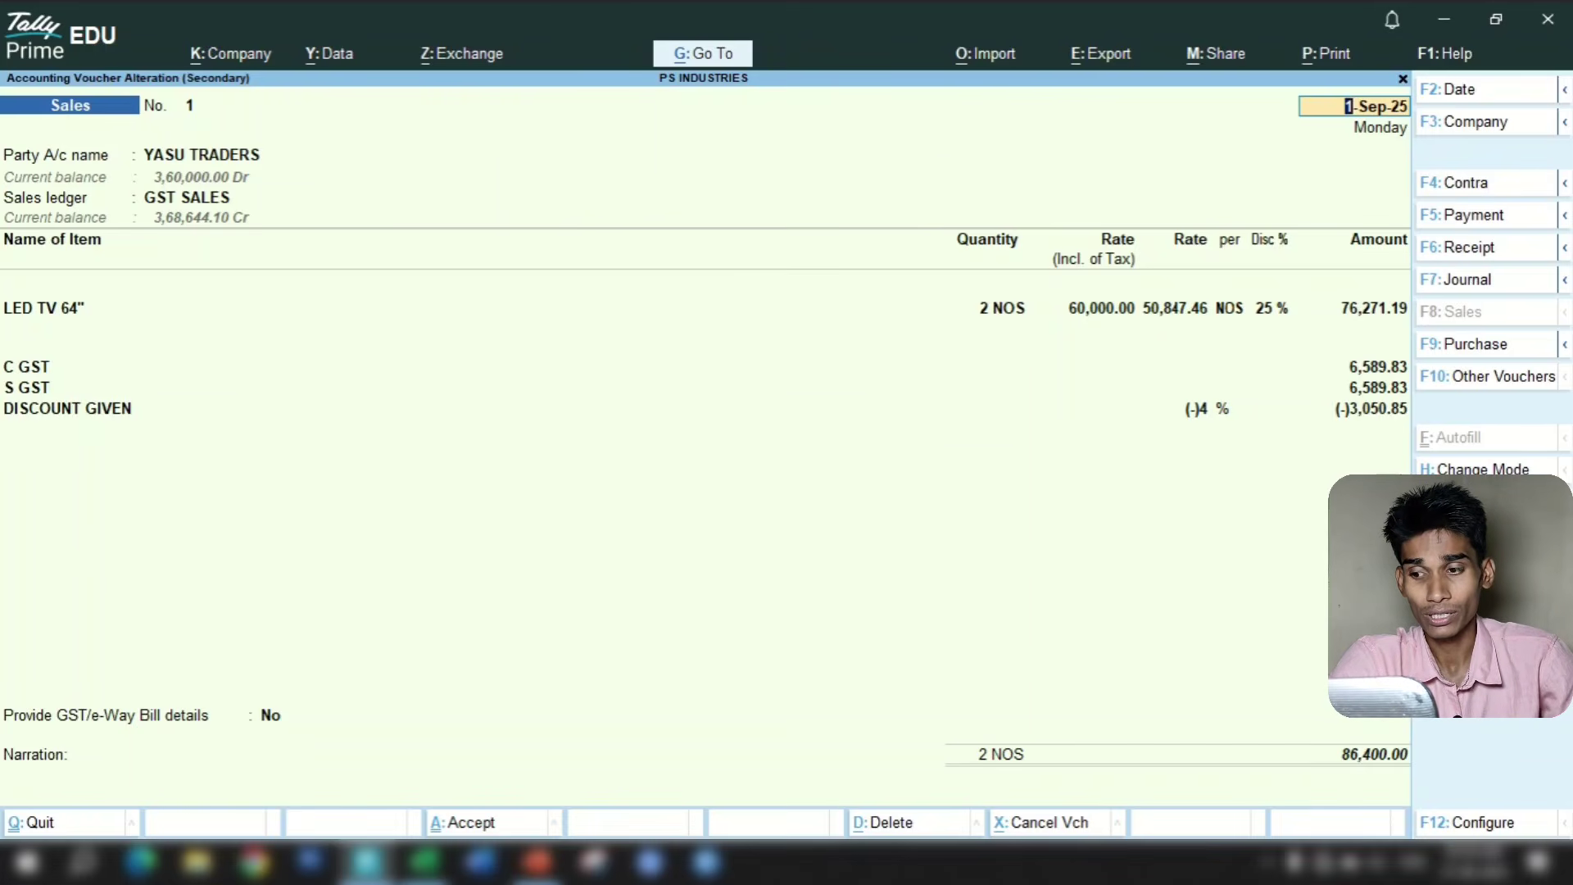
{"action": "left_click", "coordinate": [423, 860]}
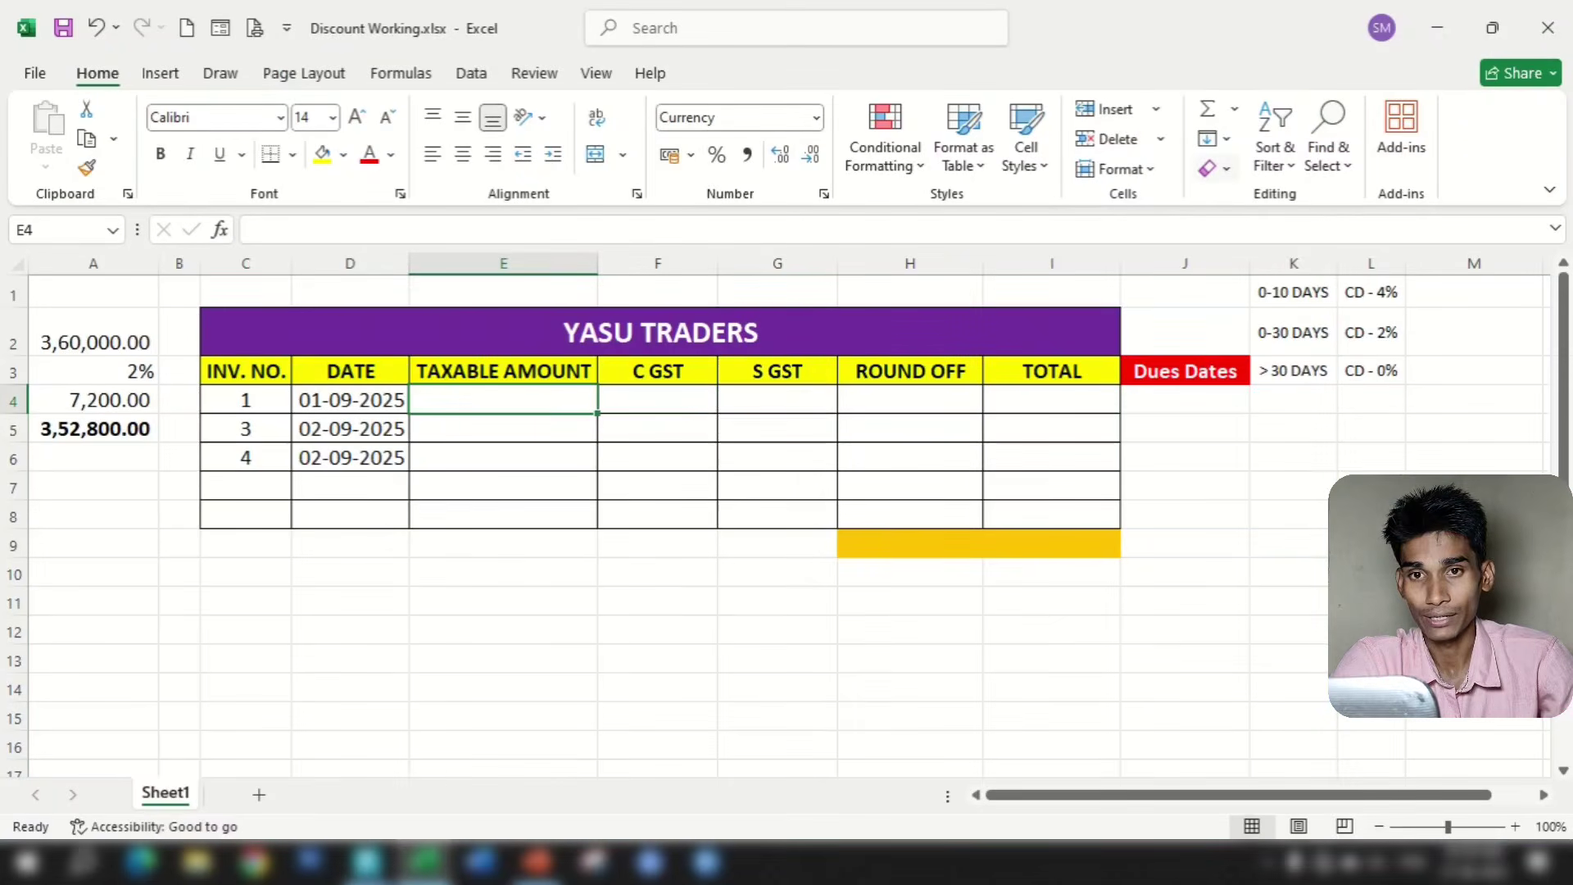
{"action": "left_click", "coordinate": [1492, 27]}
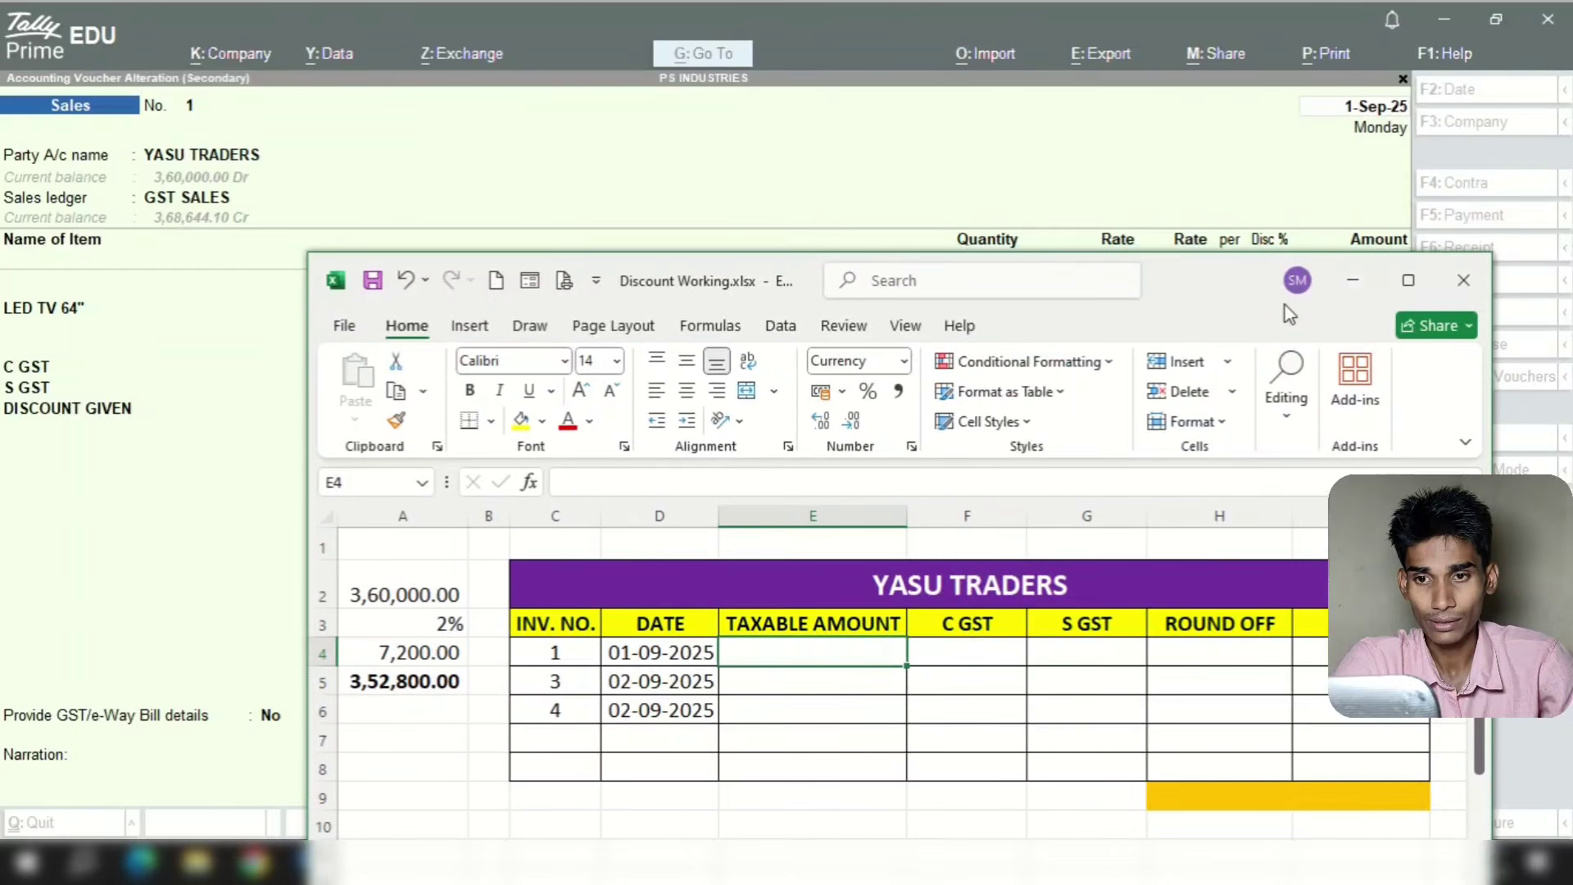
{"action": "left_click_drag", "start_coordinate": [1288, 313], "coordinate": [1029, 146]}
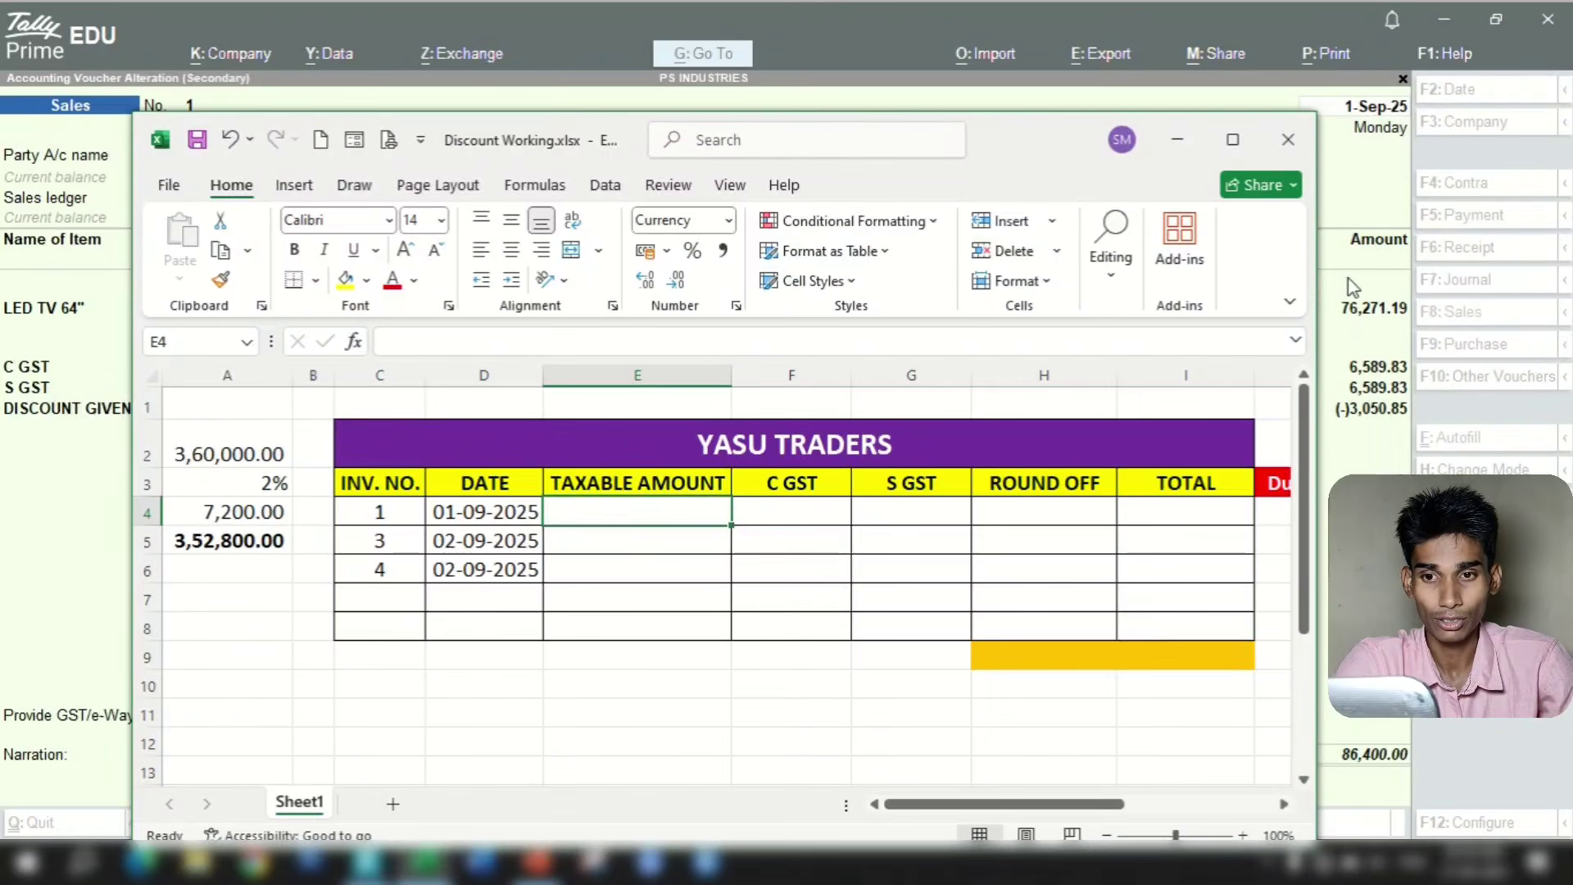
Enter invoice 1's taxable amount 76271.19 in cell E4 and its C GST 6589.83 in cell F4
{"action": "type", "text": "7"}
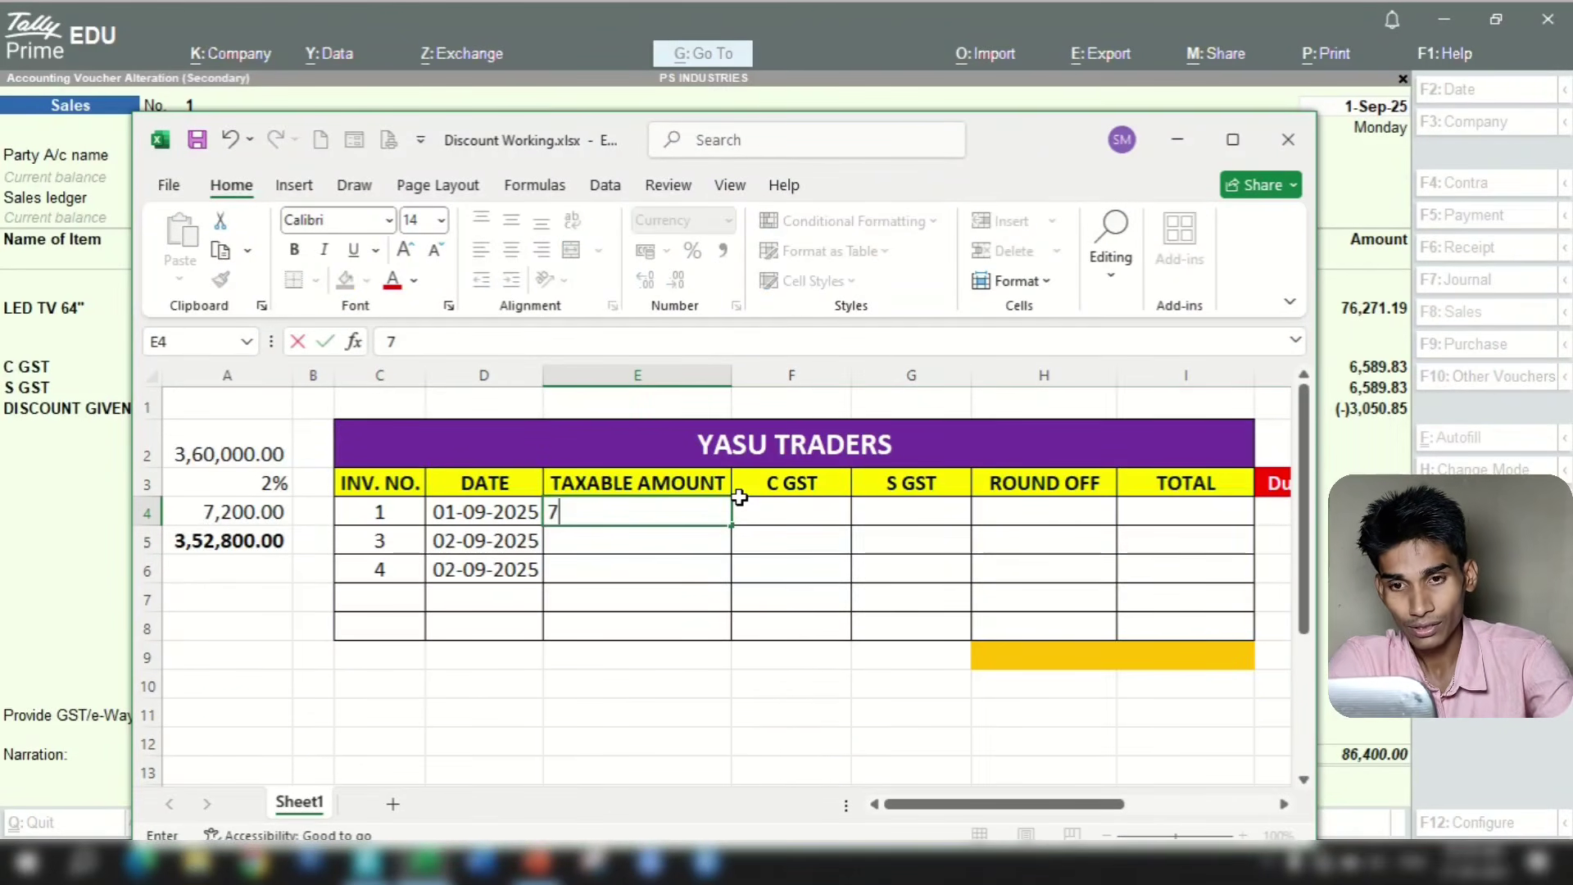
{"action": "type", "text": "6271"}
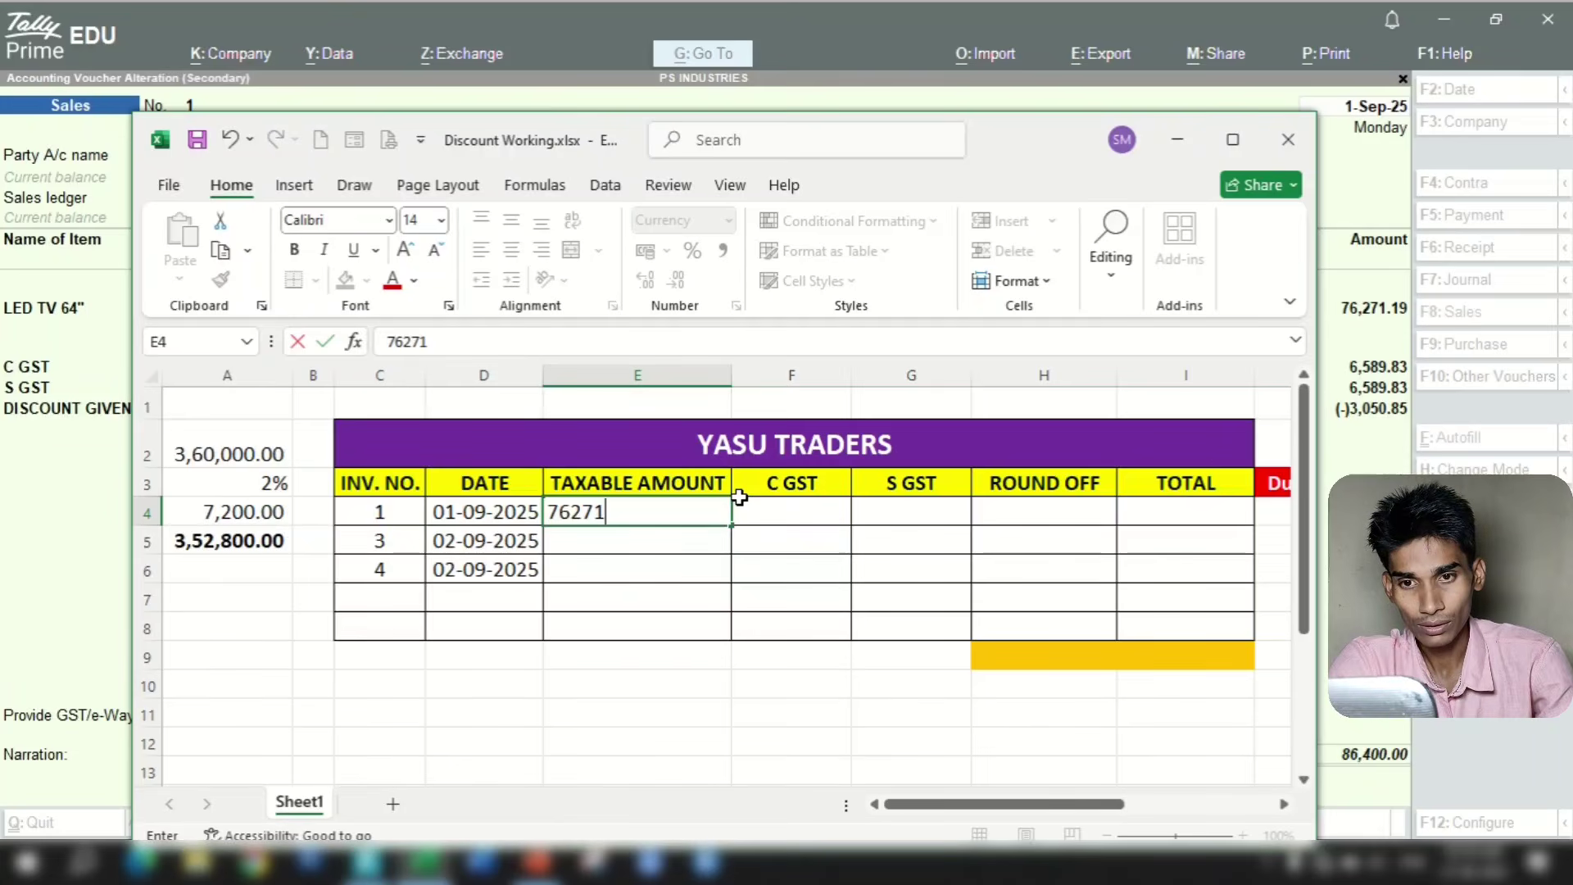
{"action": "type", "text": ".19"}
{"action": "key", "text": "Return"}
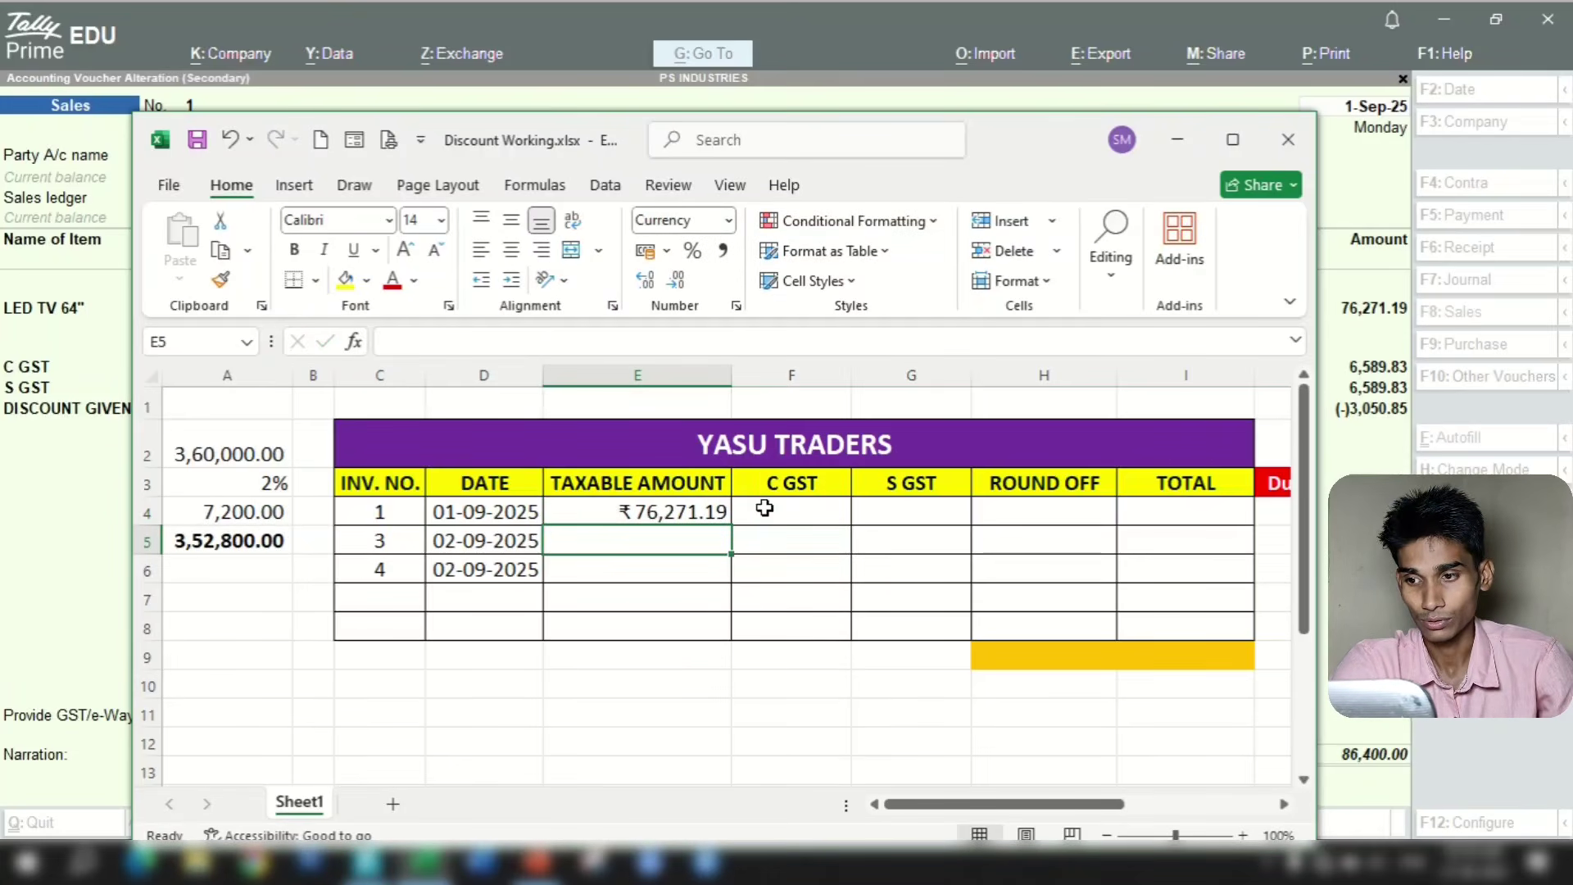
{"action": "left_click", "coordinate": [806, 509]}
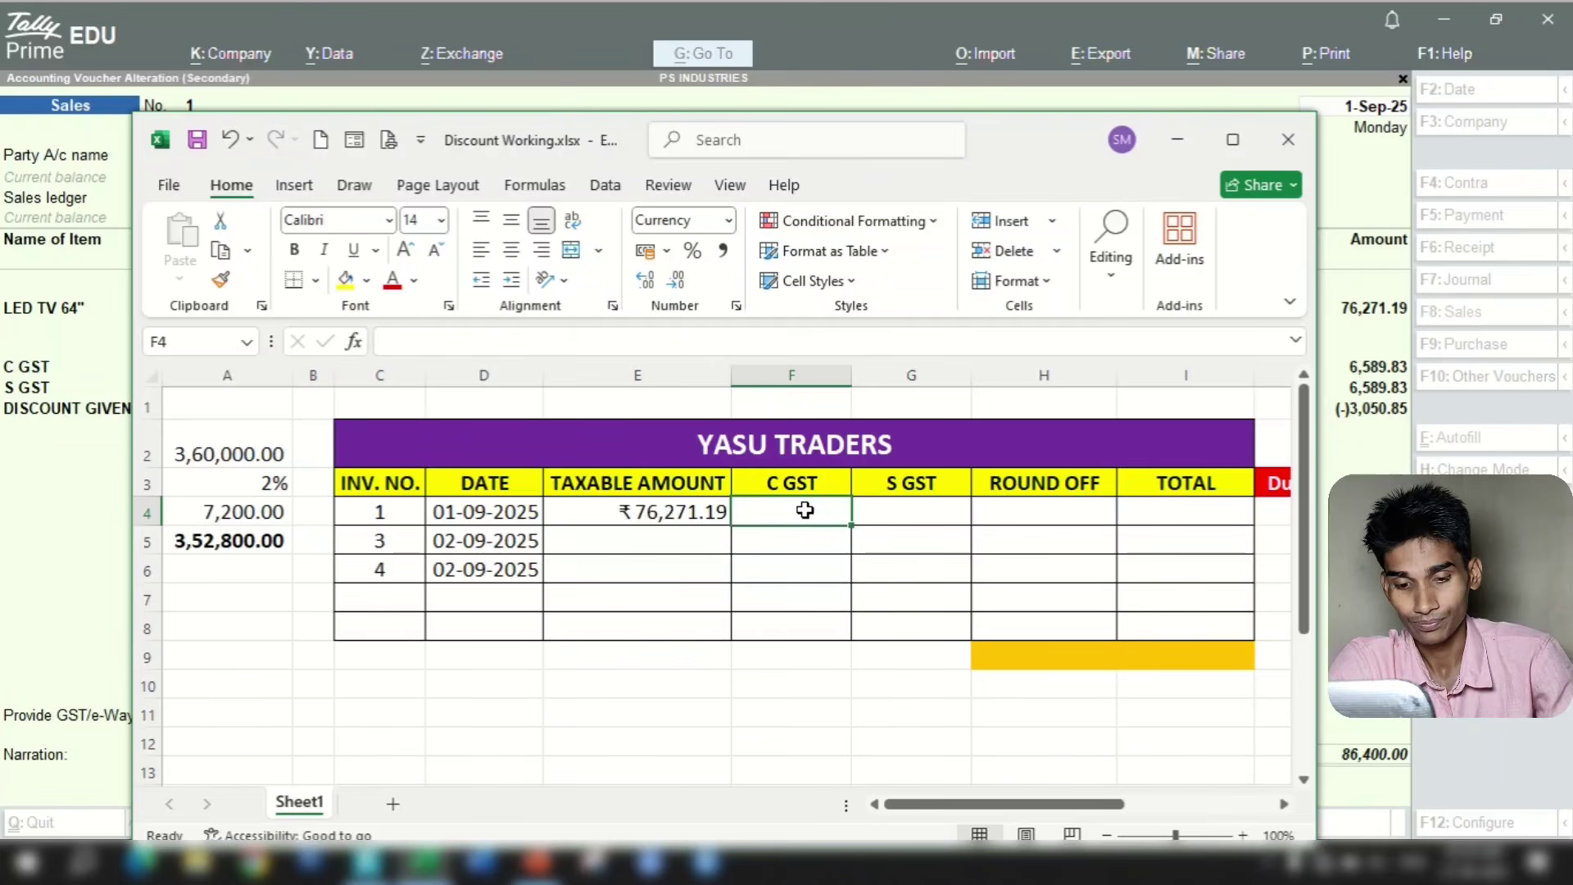
{"action": "type", "text": "6,5"}
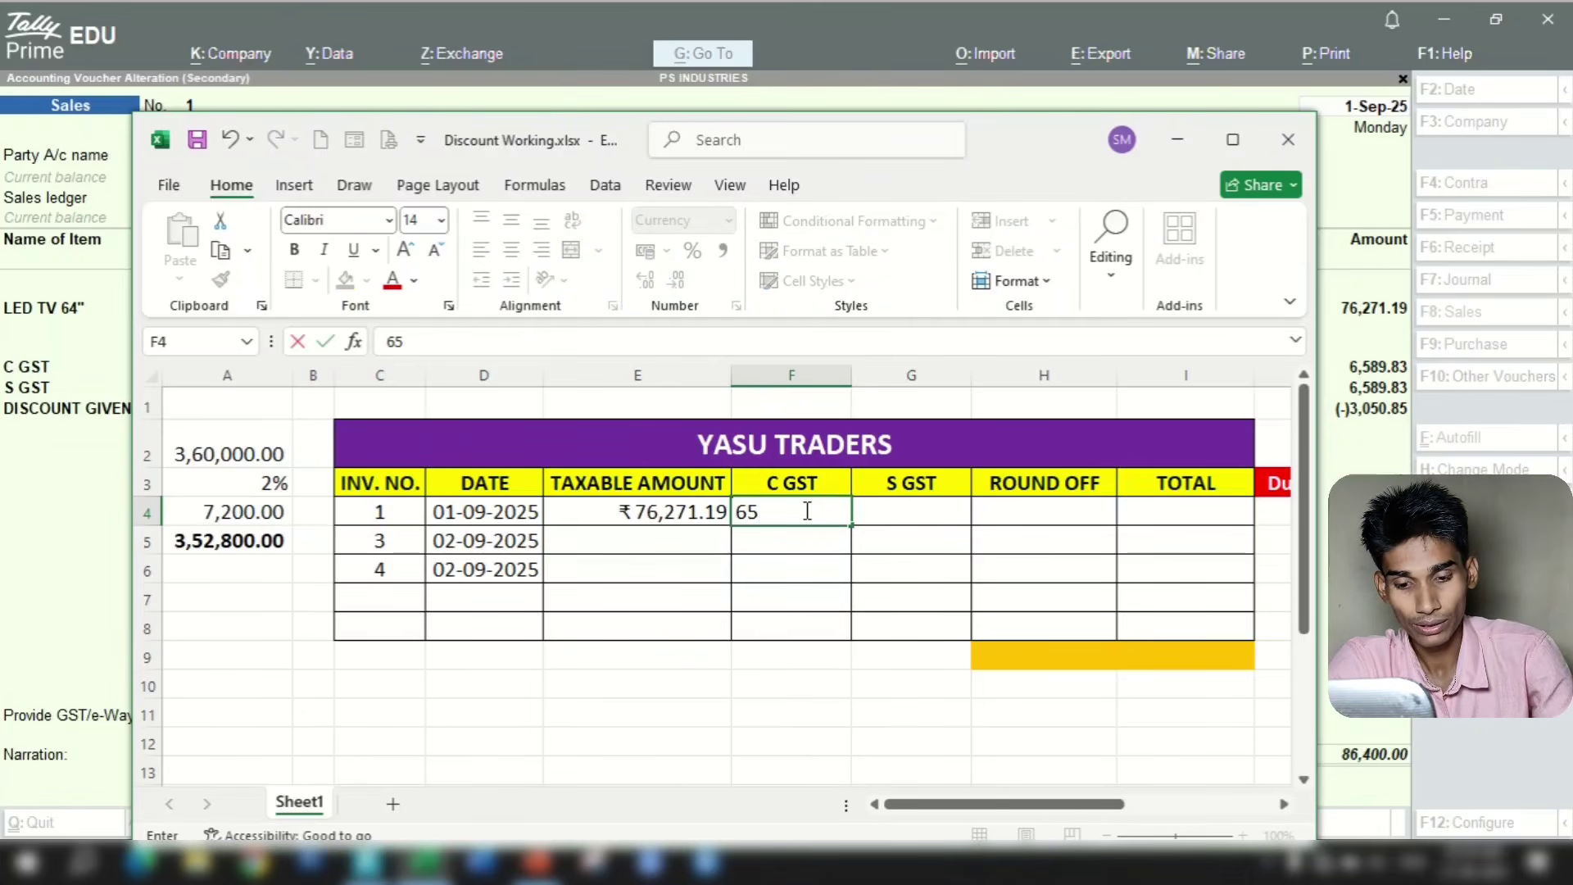
{"action": "type", "text": "89.83"}
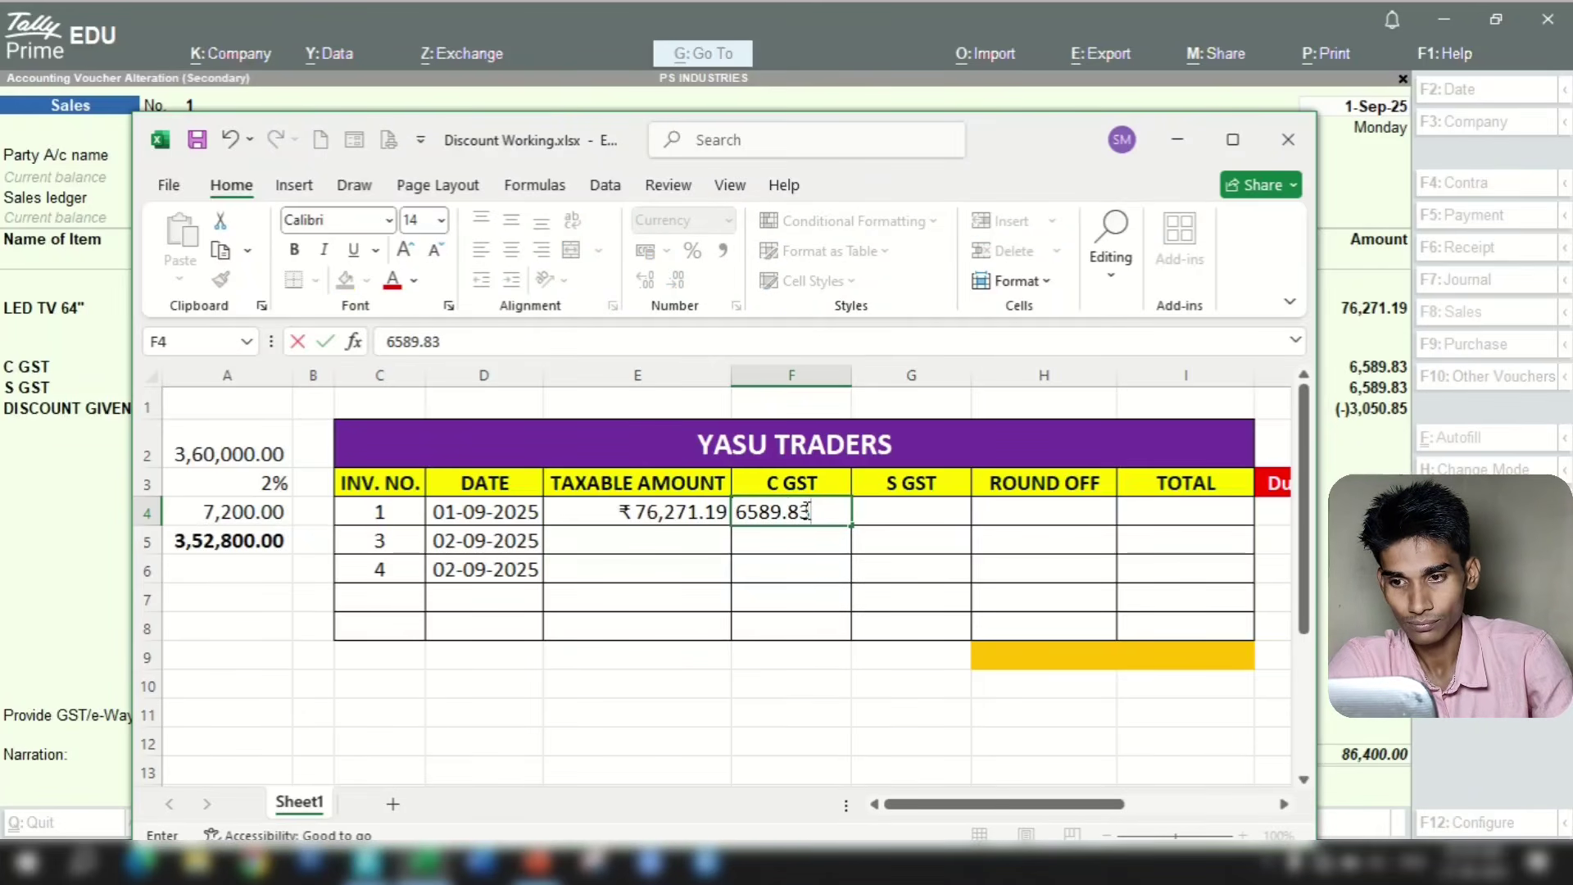
{"action": "key", "text": "Return"}
Set invoice 1's S GST in cell G4 equal to its C GST with the formula =F4
{"action": "left_click", "coordinate": [899, 513]}
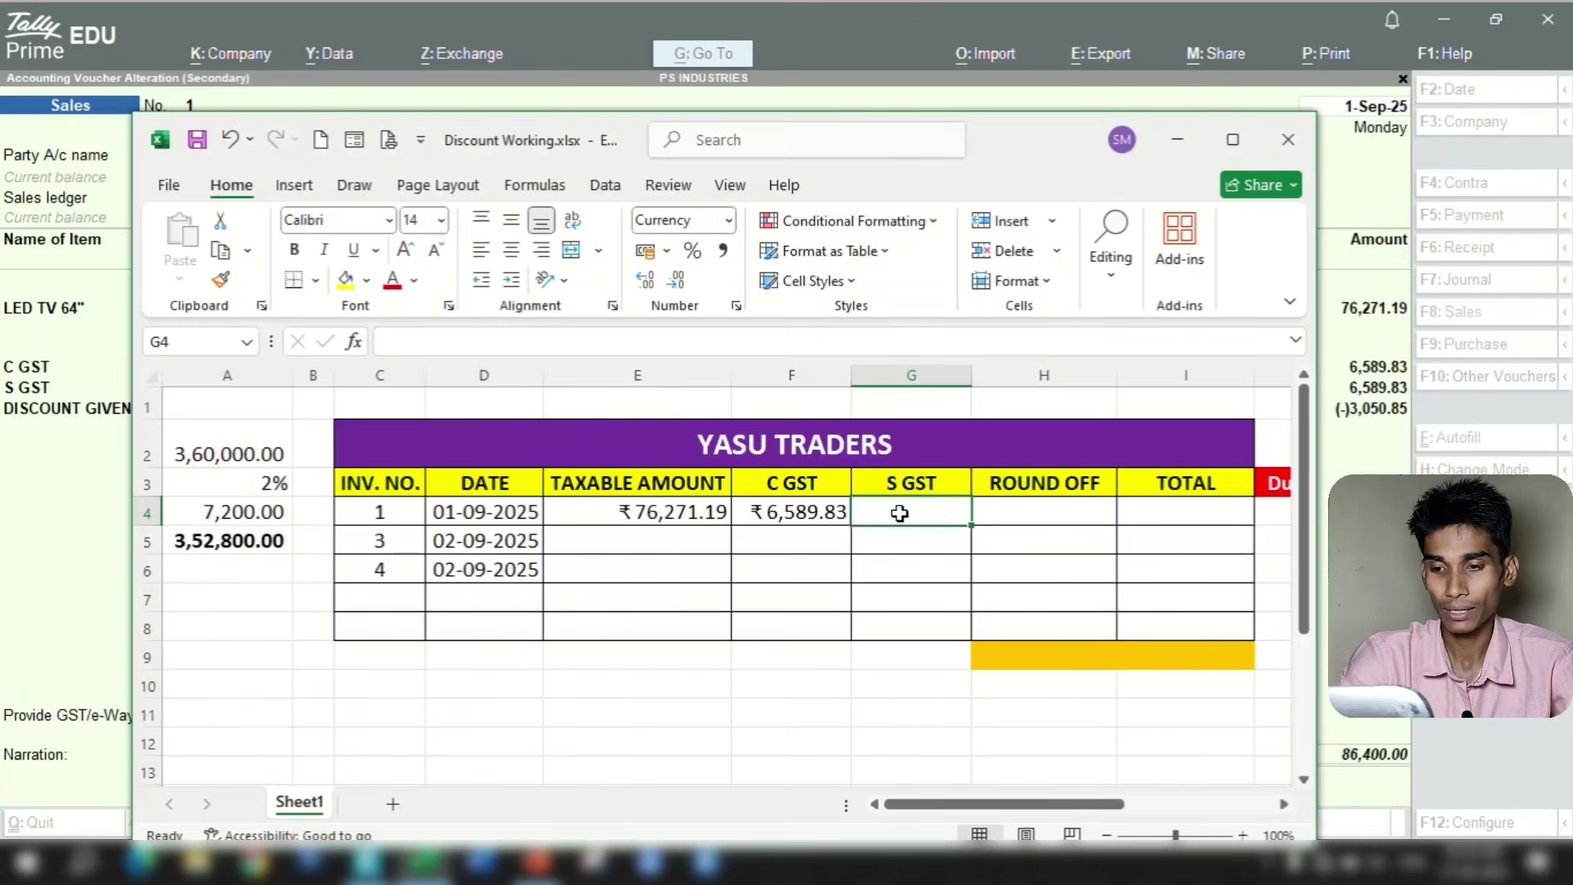
{"action": "type", "text": "="}
{"action": "left_click", "coordinate": [811, 513]}
{"action": "key", "text": "Return"}
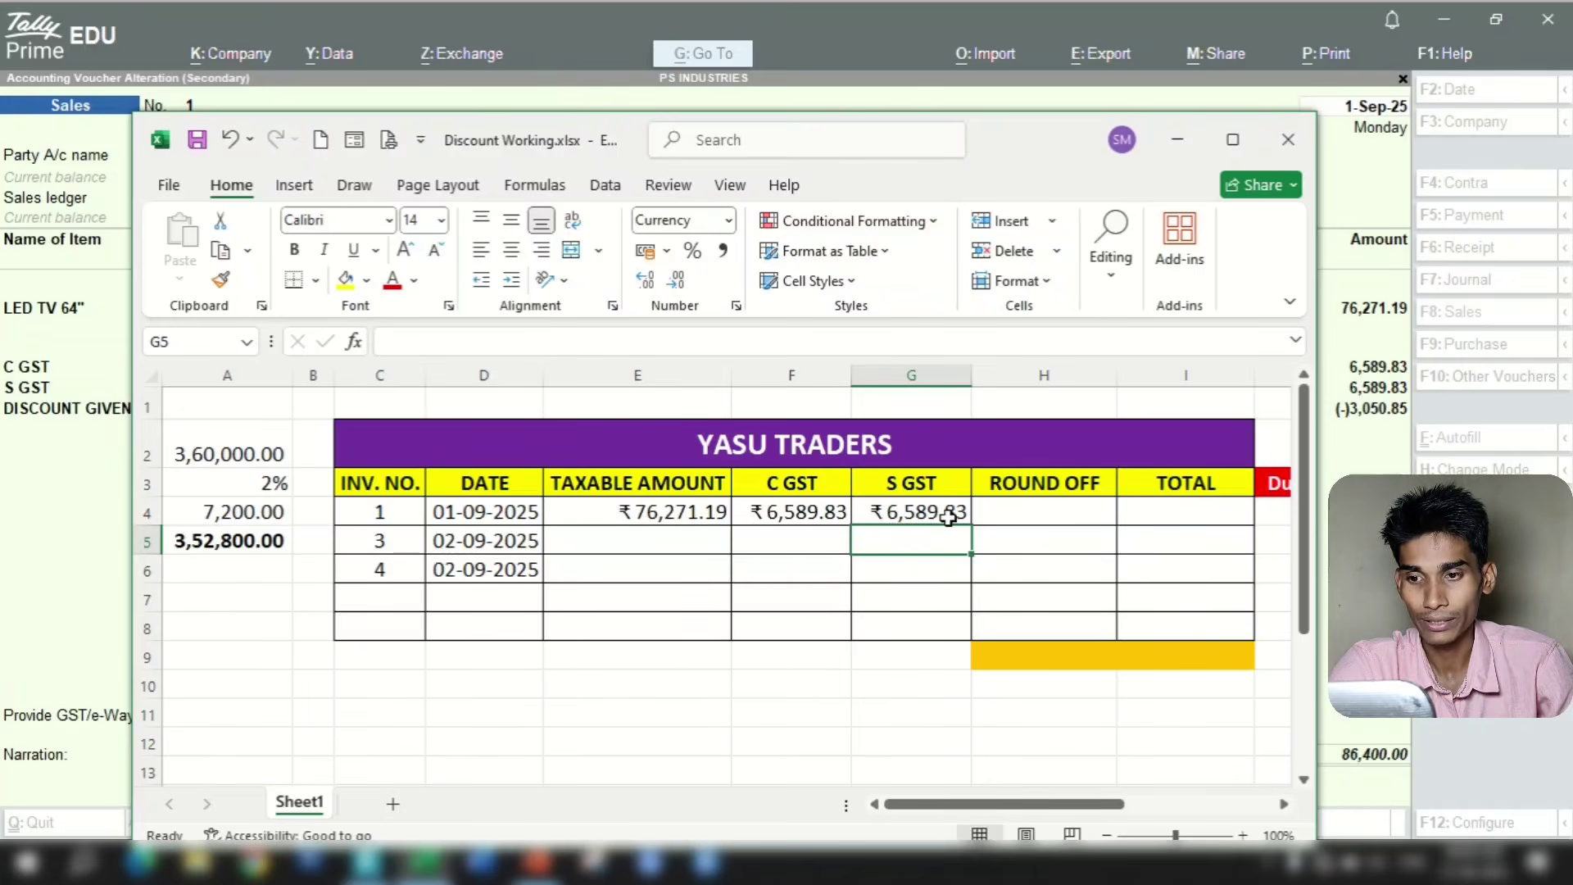
Calculate invoice 1's total in cell I4 with the formula =SUM(E4:H4)
{"action": "left_click", "coordinate": [1179, 515]}
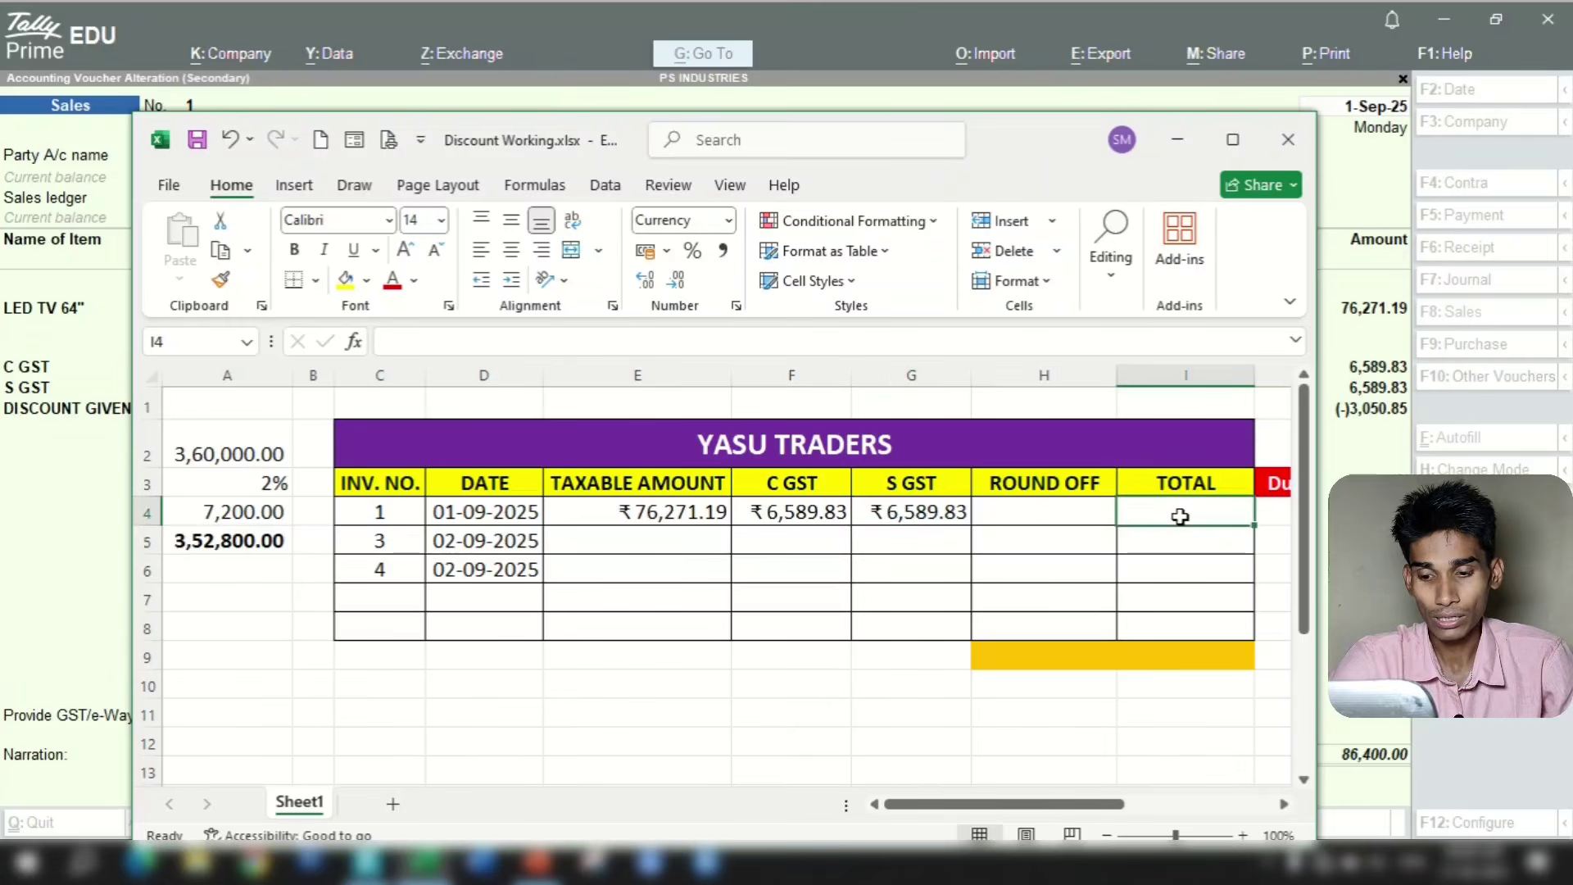
{"action": "type", "text": "=sum"}
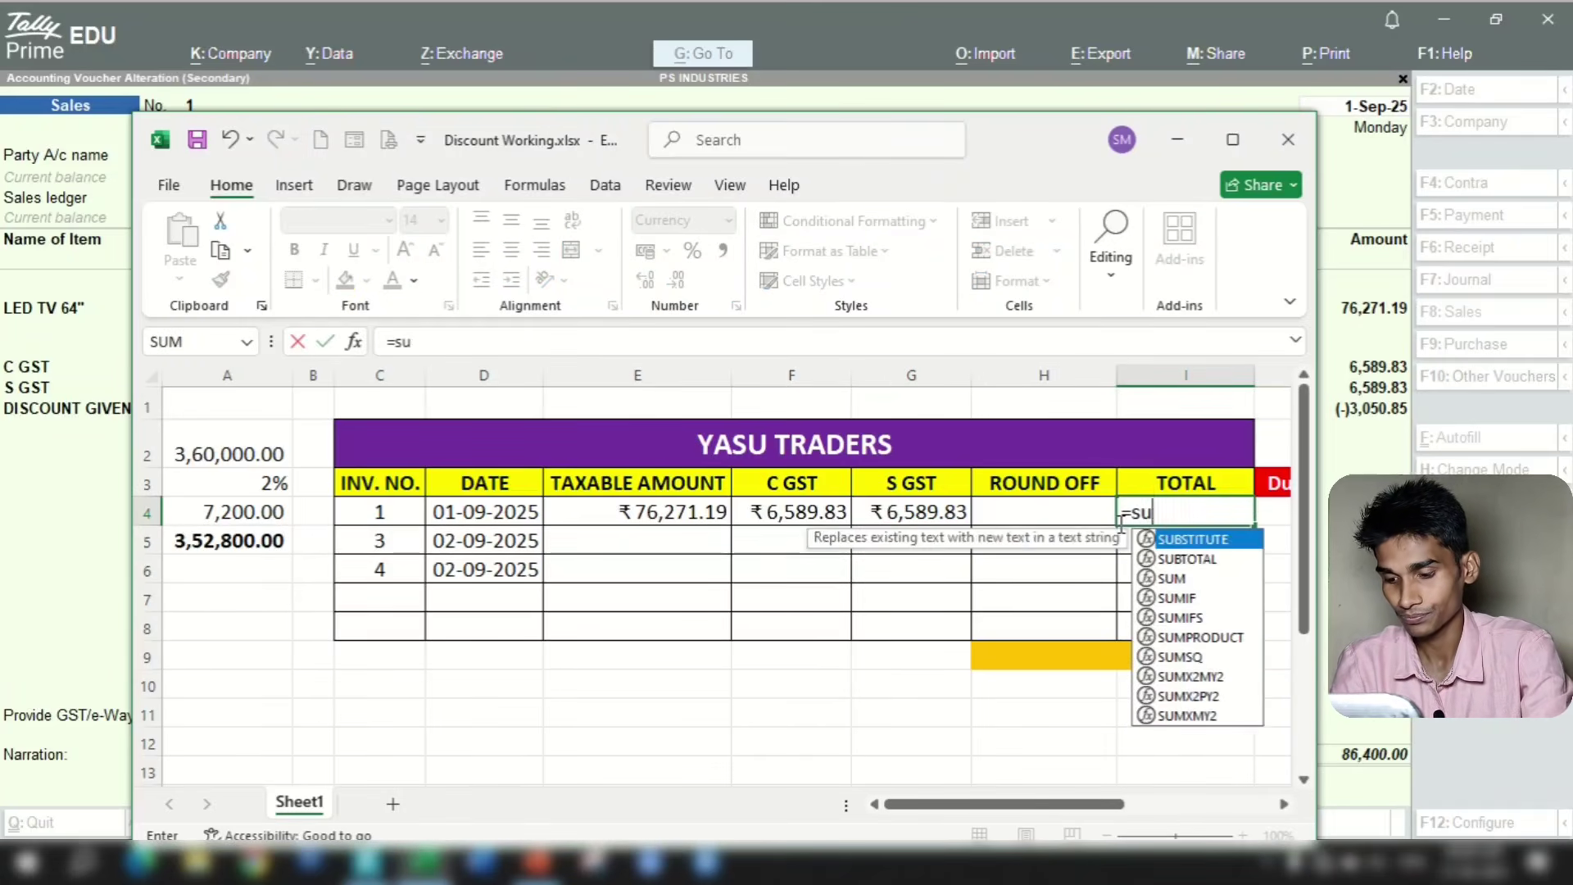
{"action": "key", "text": "Tab"}
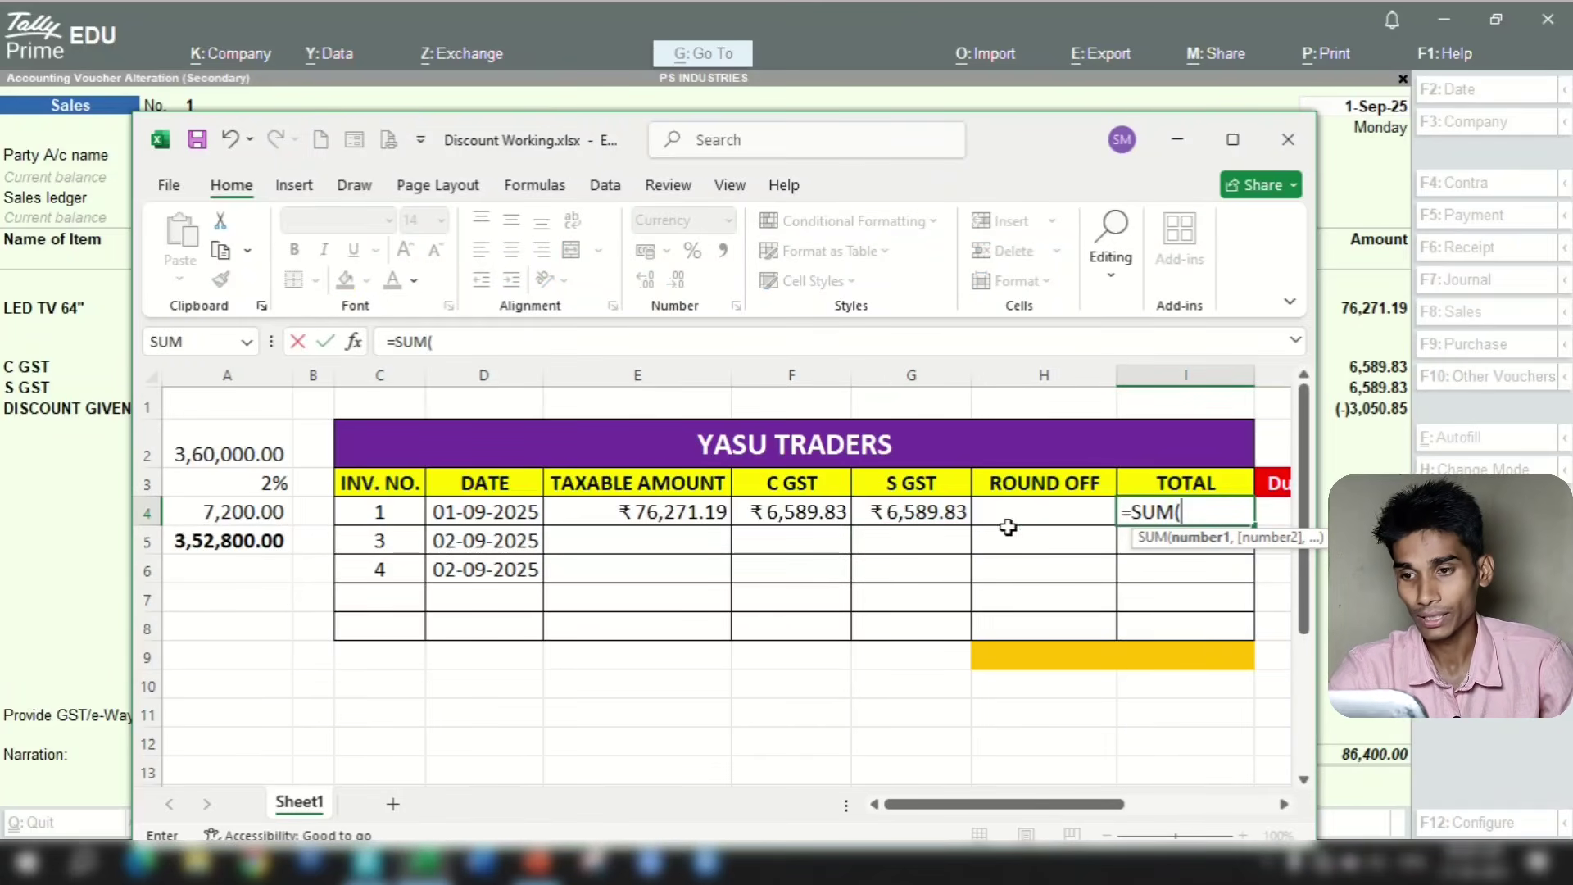
{"action": "left_click_drag", "start_coordinate": [705, 512], "coordinate": [1008, 518]}
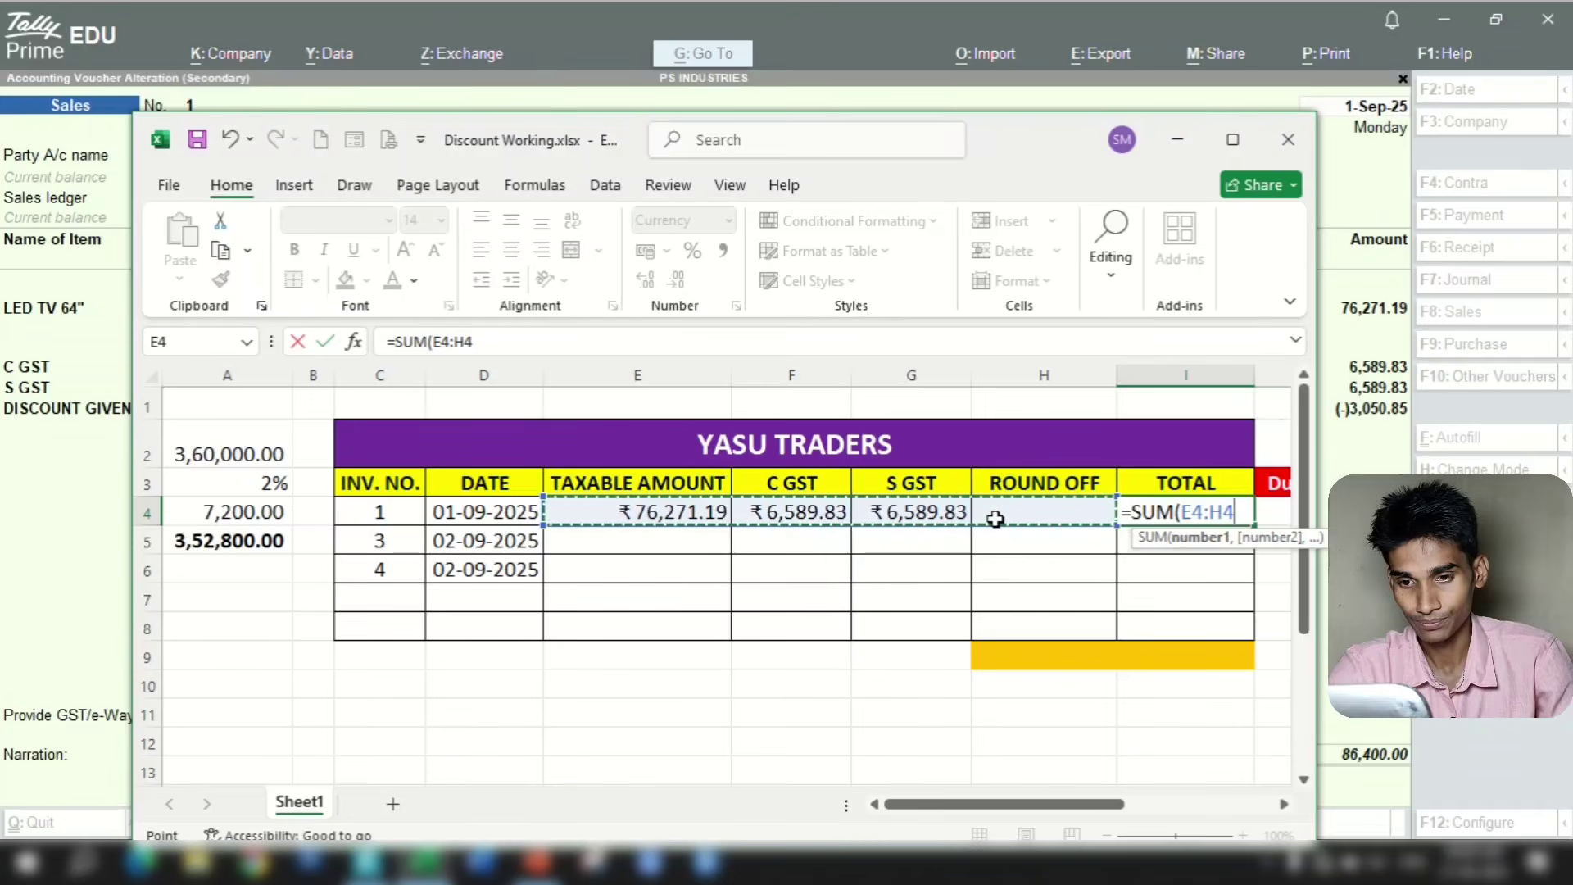
{"action": "type", "text": ")"}
{"action": "key", "text": "Return"}
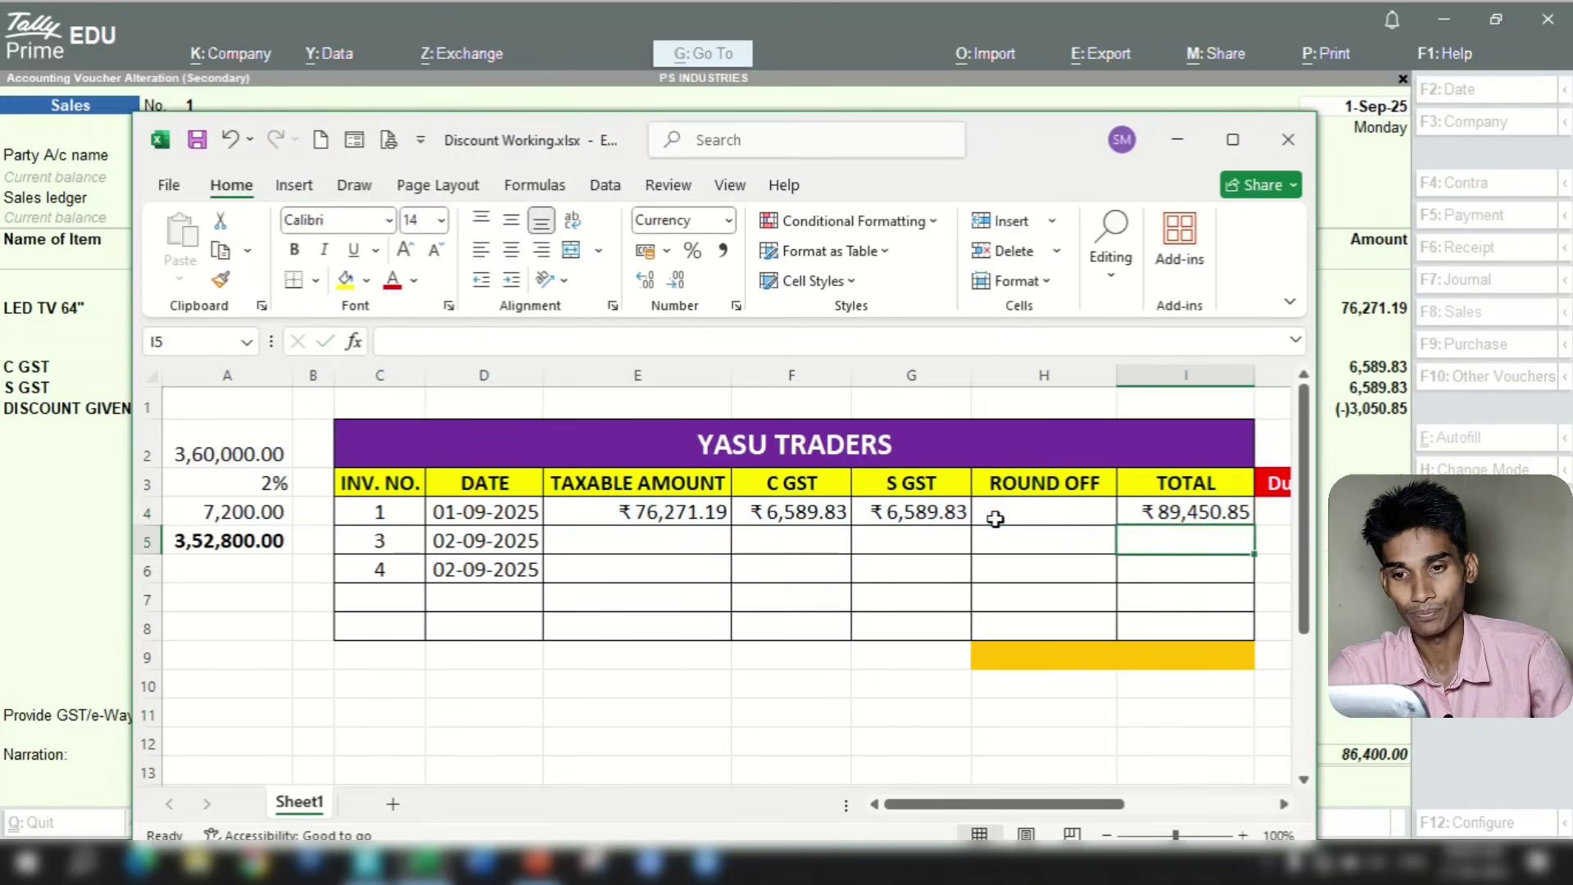
Round invoice 1's total in cell I4 to zero decimals with the formula =ROUND(SUM(E4:H4),0)
{"action": "key", "text": "Up"}
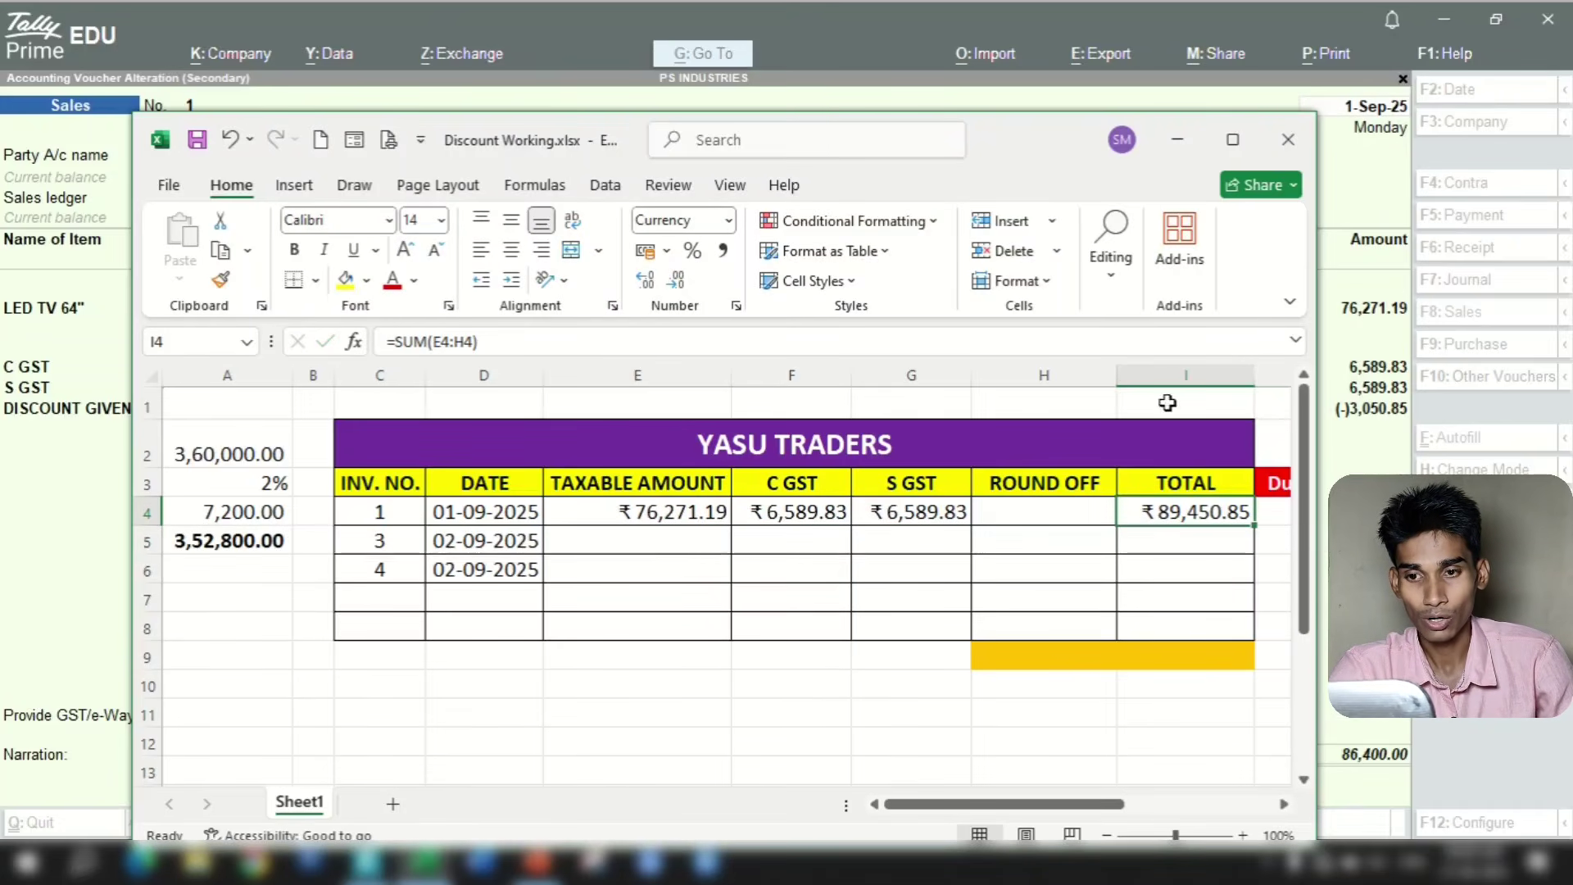
{"action": "left_click", "coordinate": [1232, 139]}
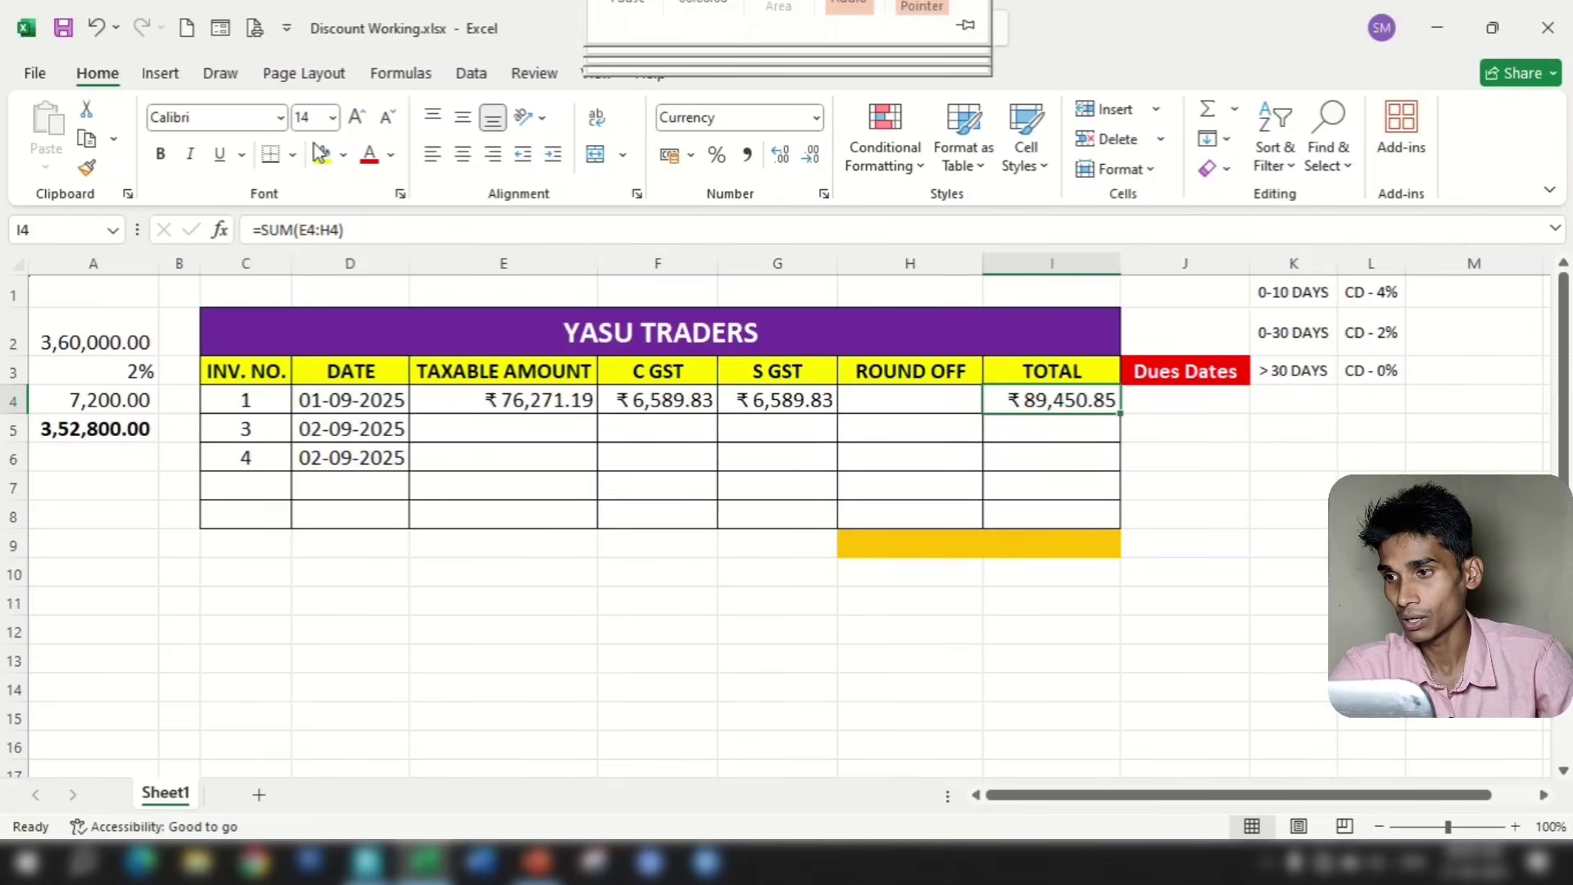
{"action": "left_click", "coordinate": [260, 229]}
{"action": "type", "text": "round"}
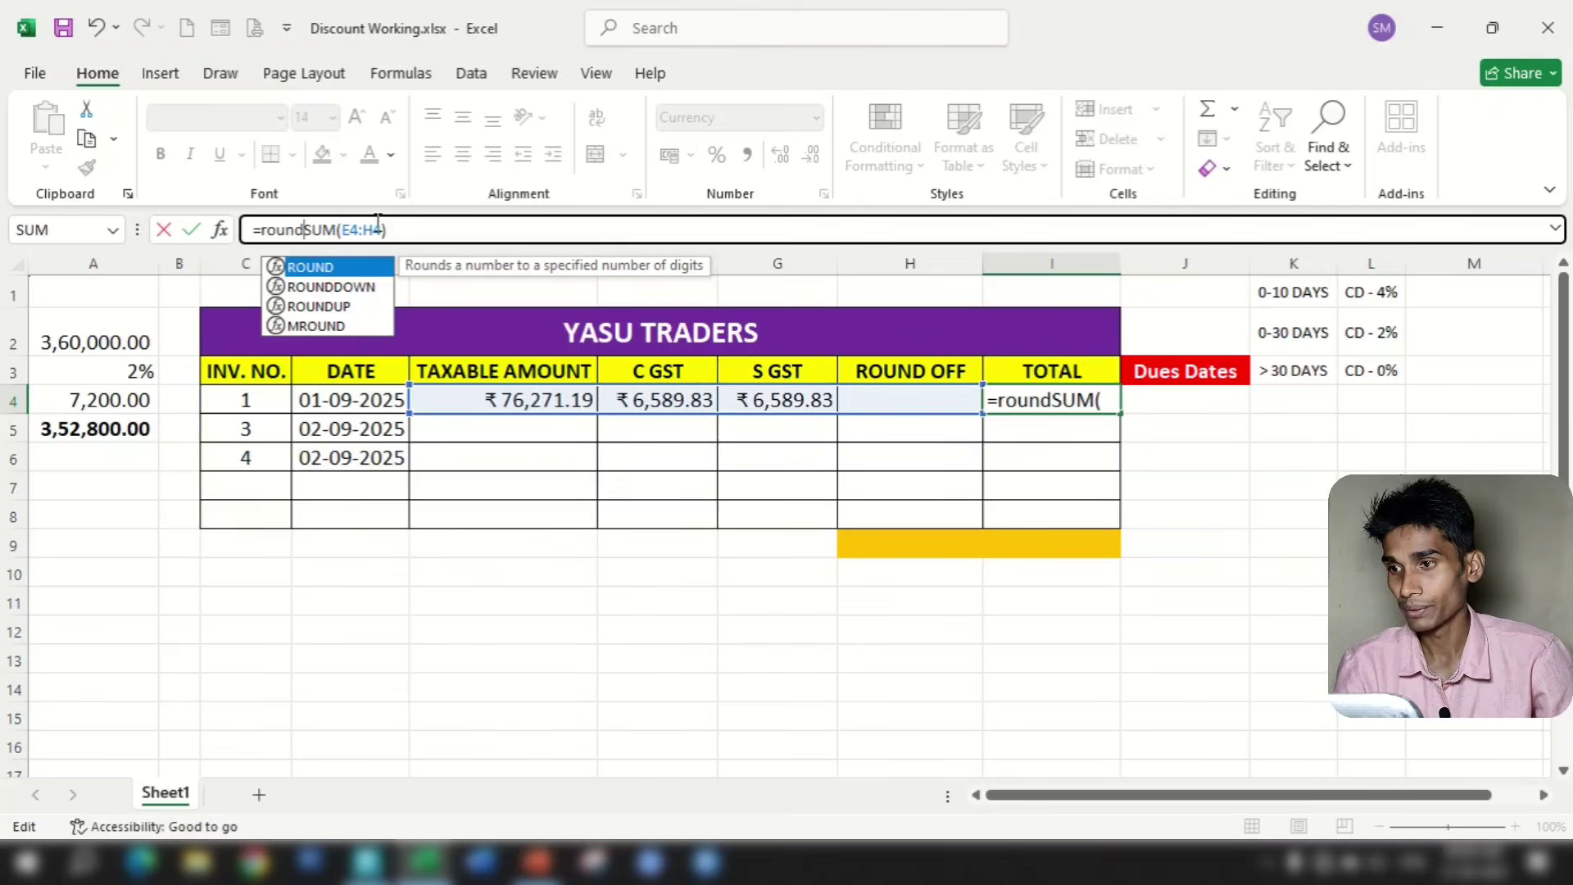
{"action": "key", "text": "Tab"}
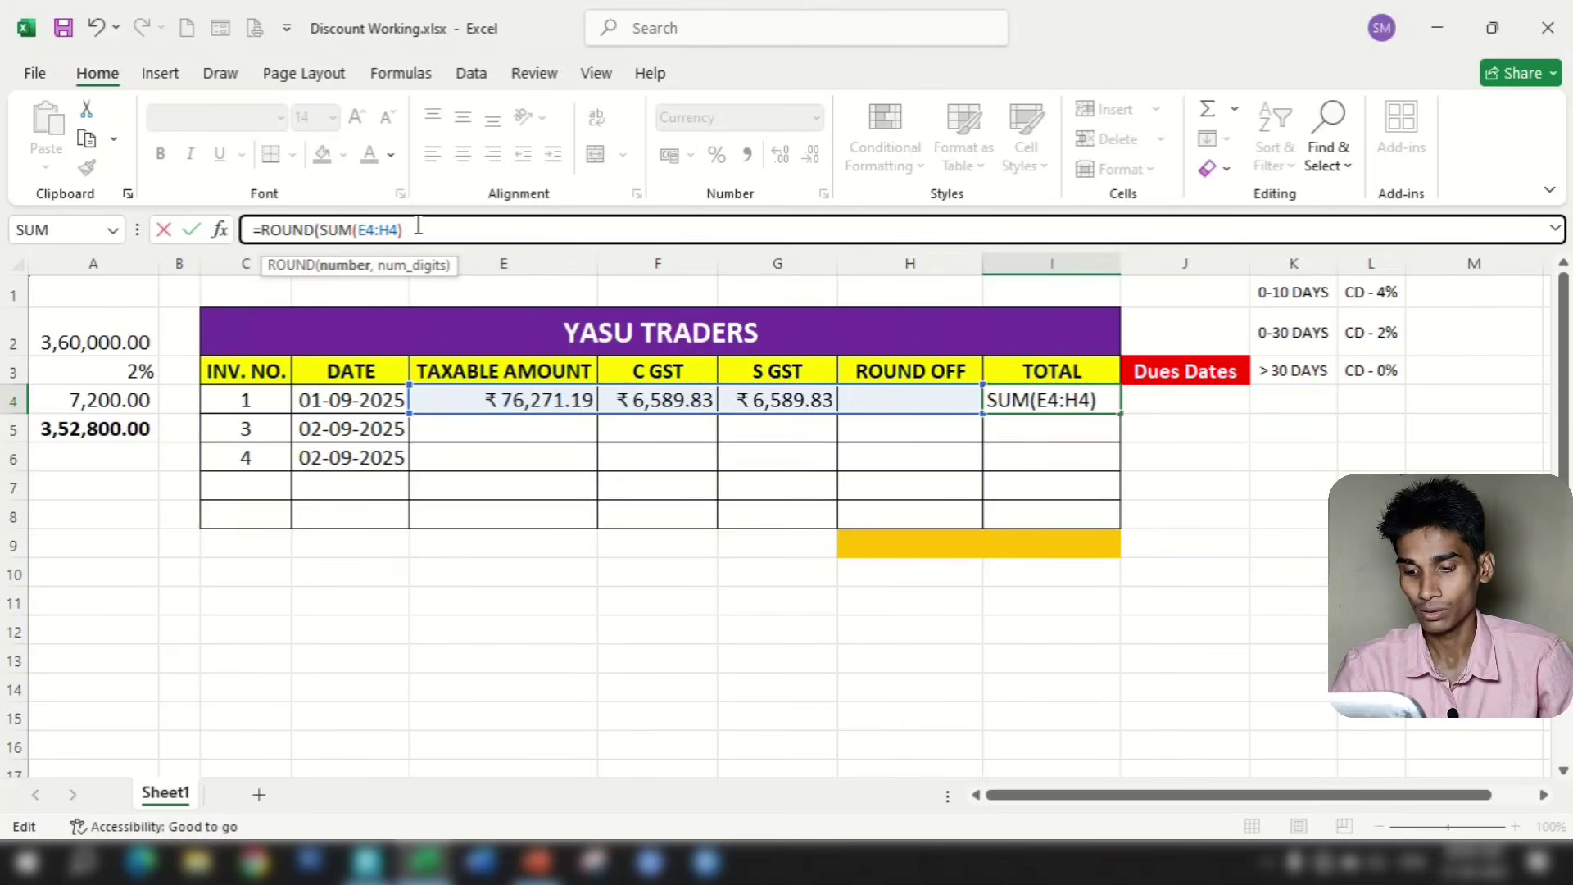
{"action": "type", "text": ",0"}
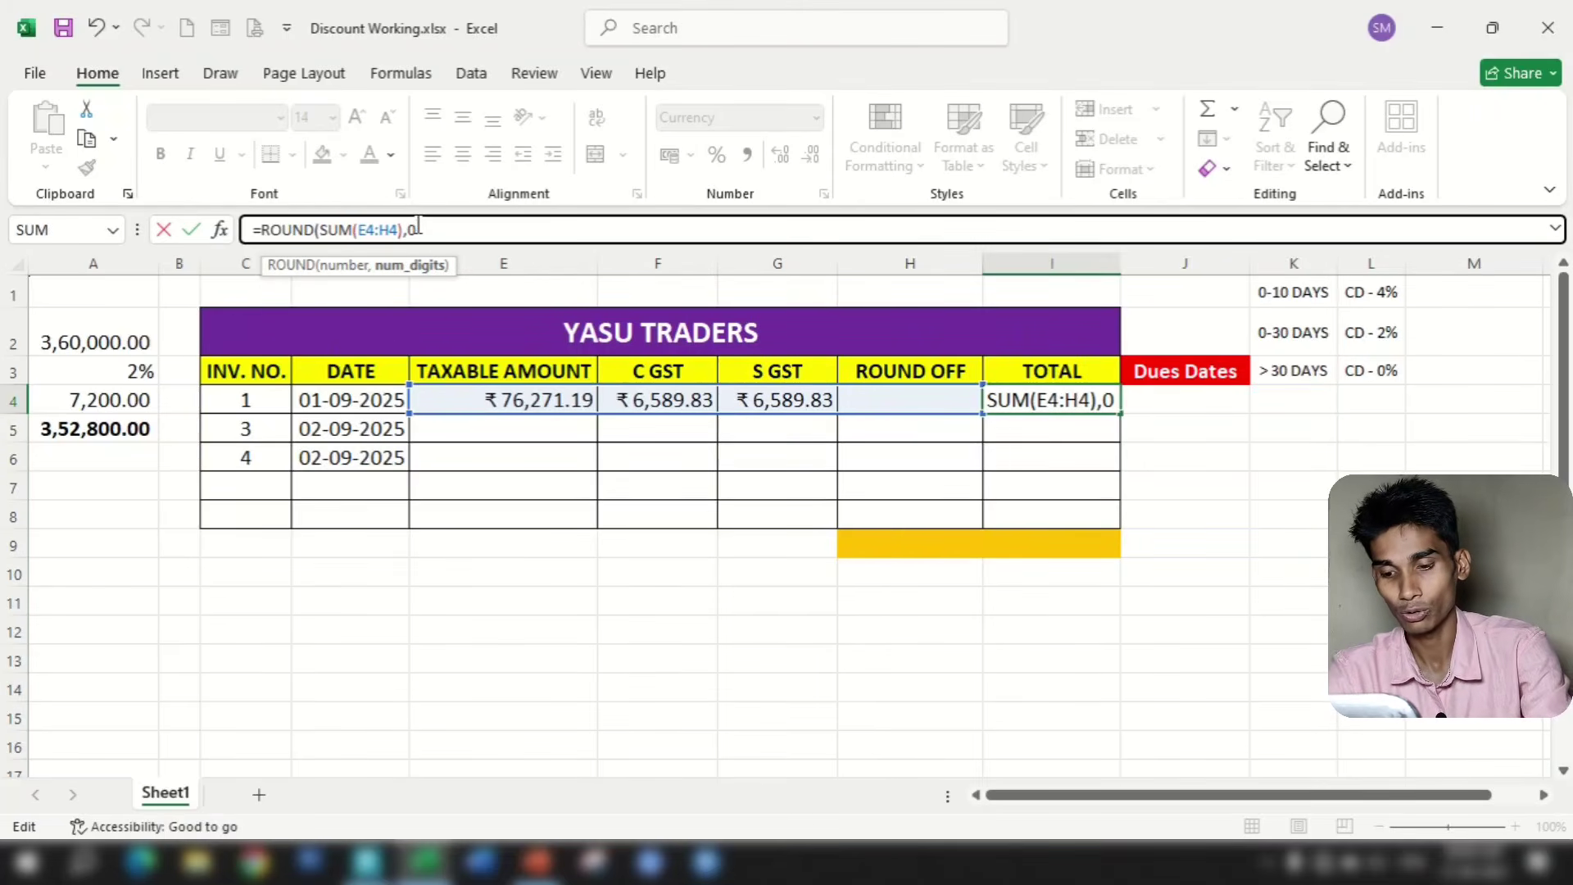
{"action": "key", "text": "Return"}
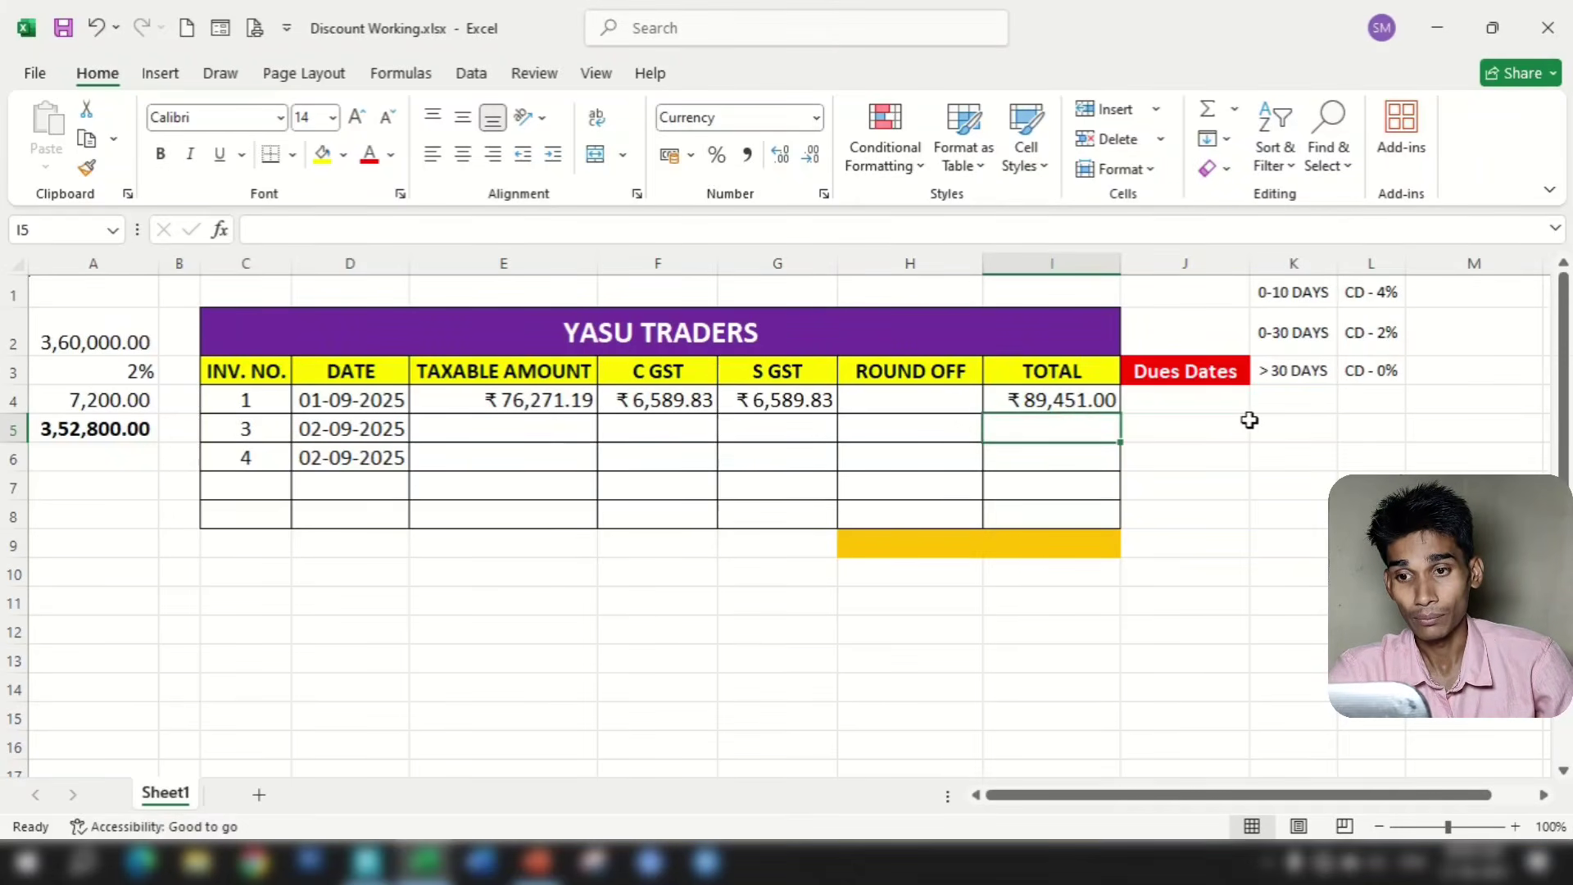
Open YASU TRADERS' sales voucher 3 in TallyPrime and place the reduced Excel window so the voucher's amounts stay visible
{"action": "key", "text": "alt+Tab"}
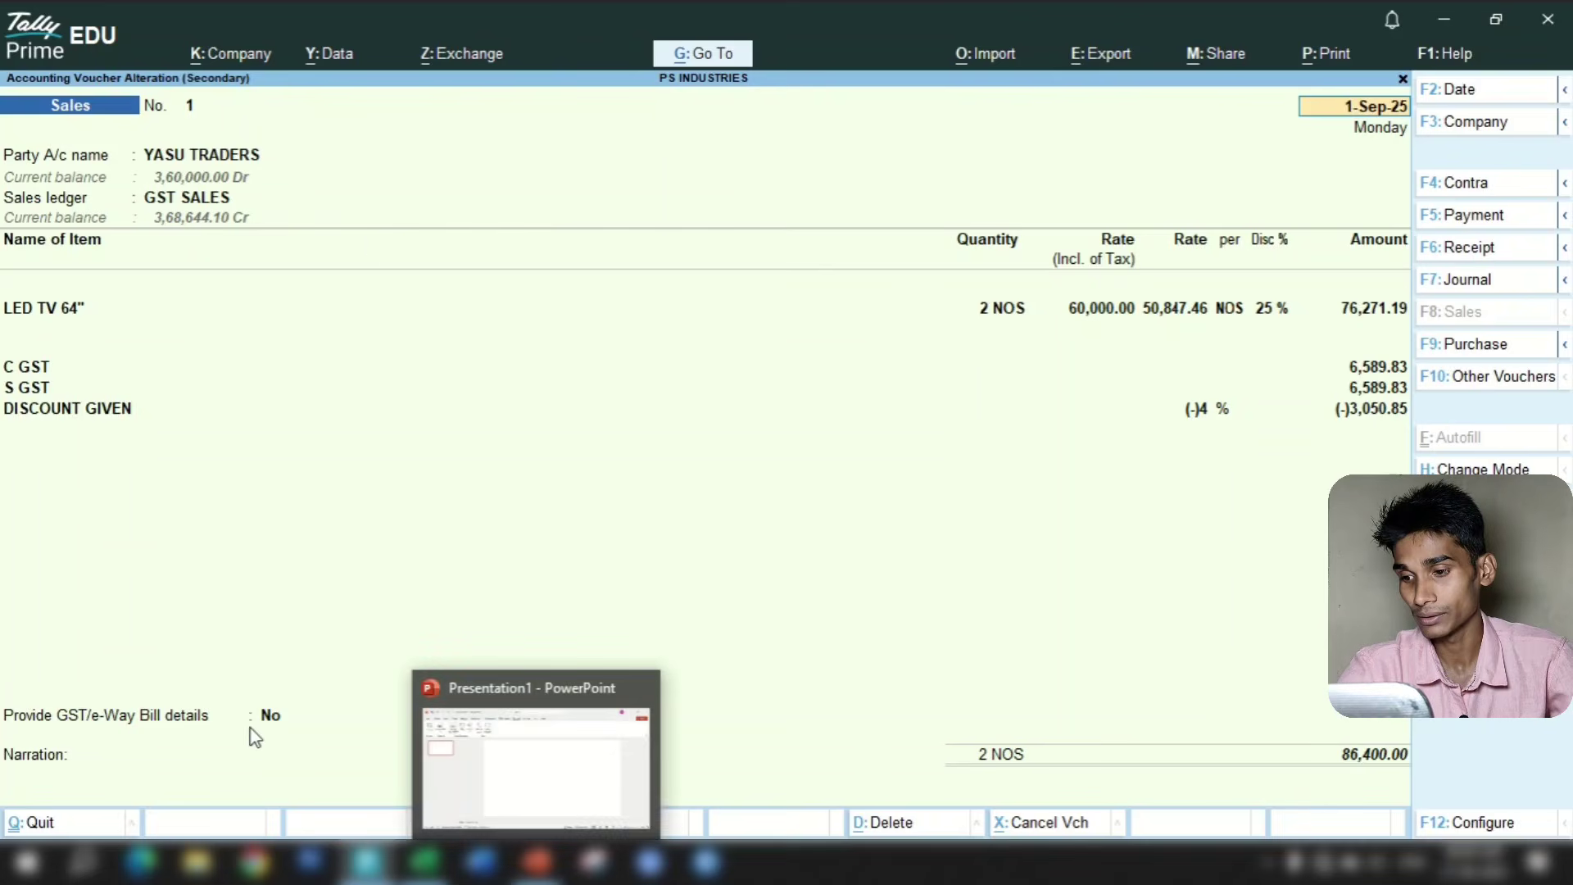
{"action": "left_click", "coordinate": [423, 860]}
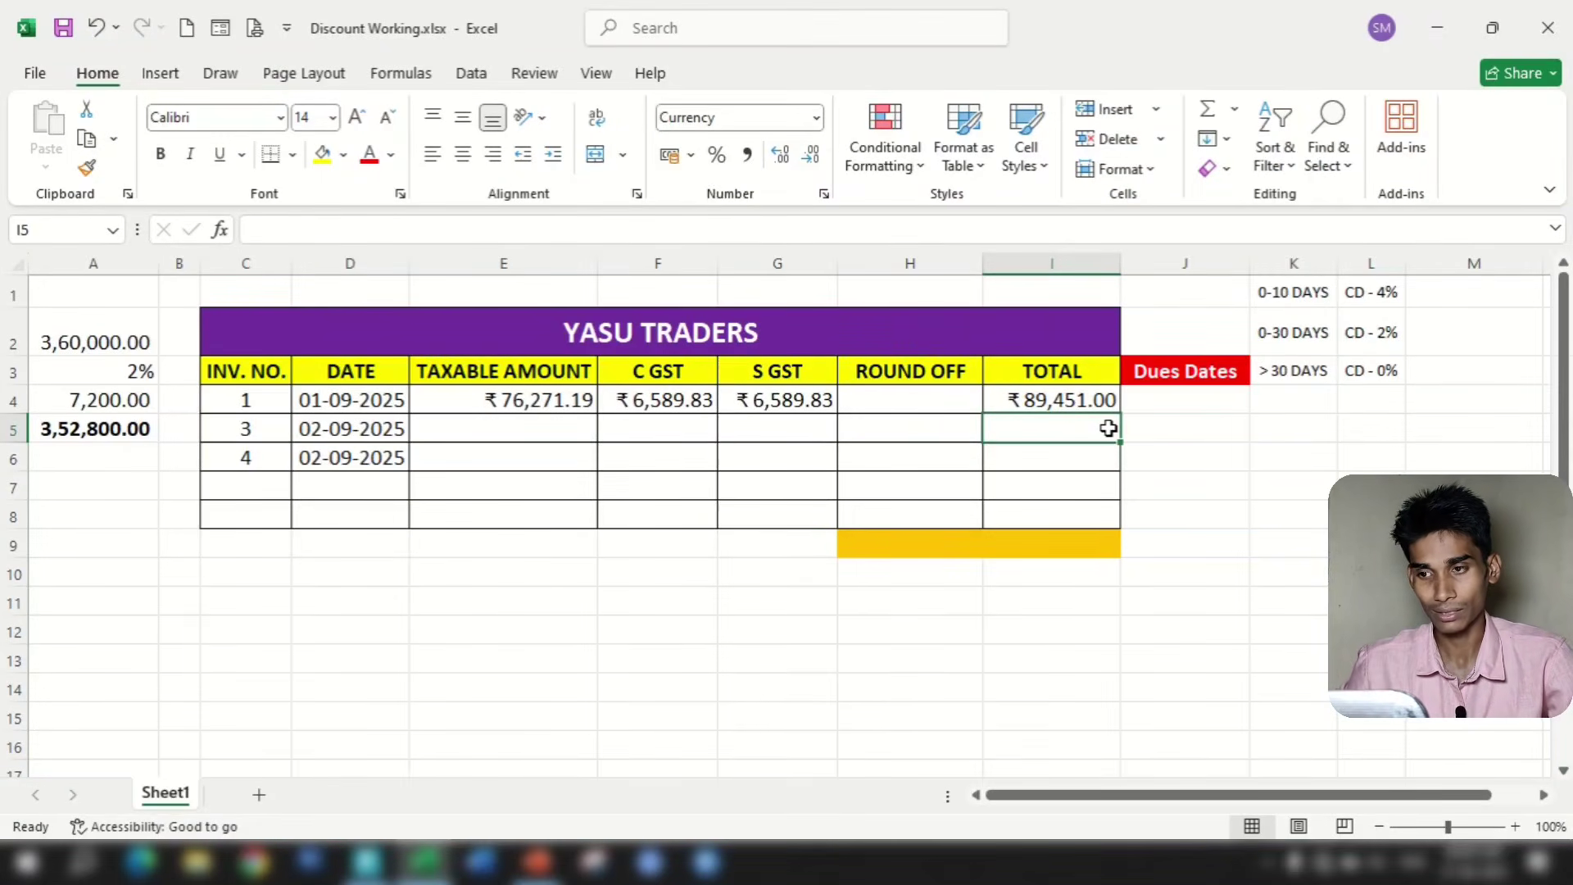
{"action": "left_click", "coordinate": [507, 433]}
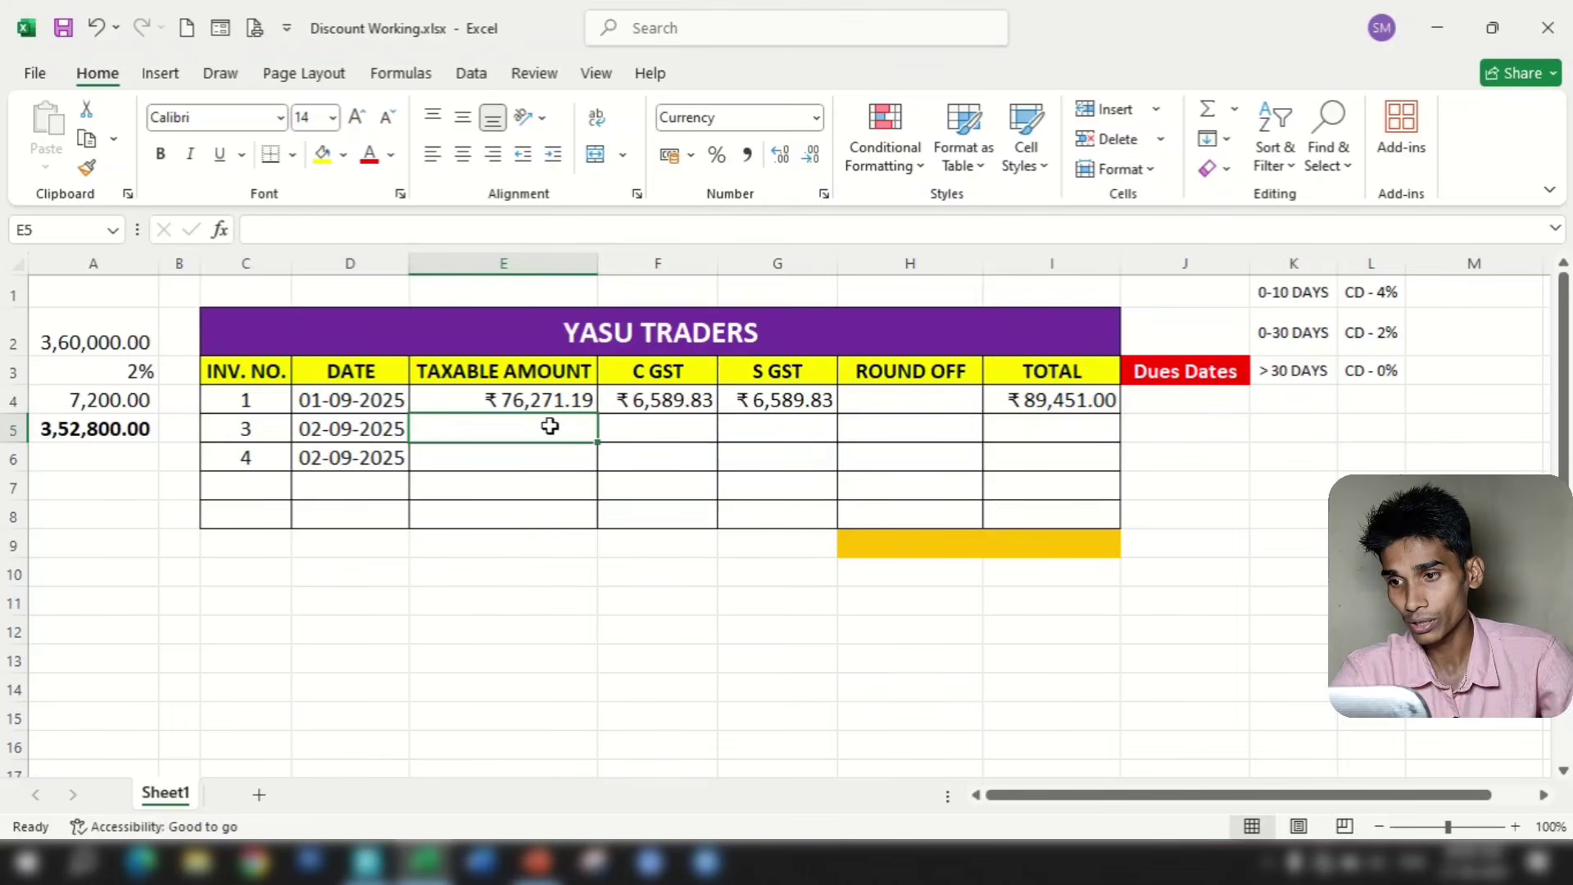
{"action": "left_click", "coordinate": [366, 861]}
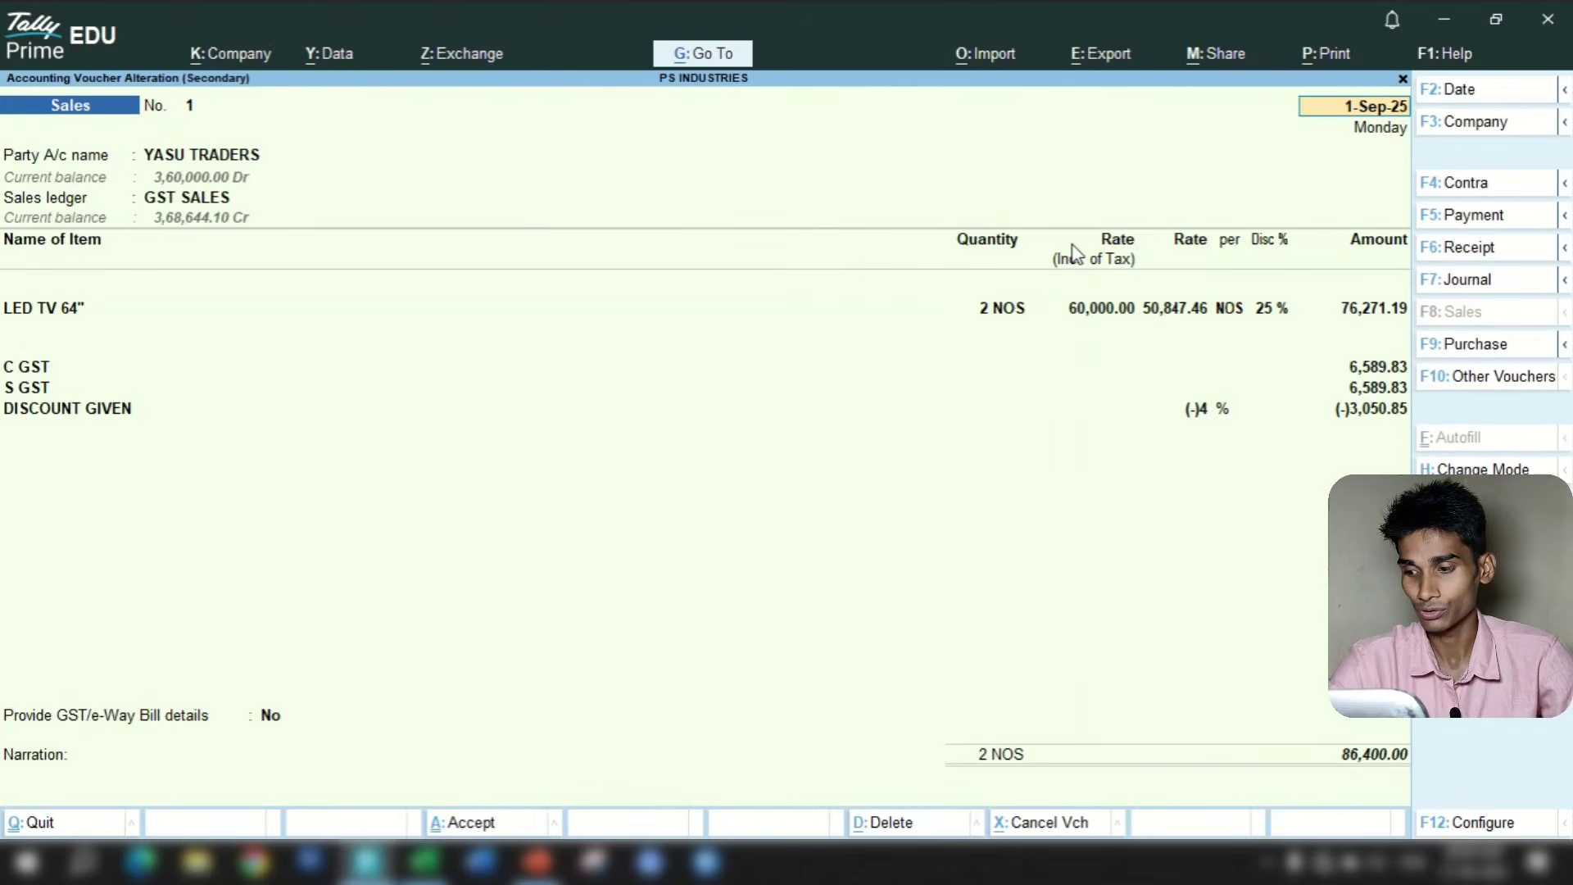
{"action": "key", "text": "Escape"}
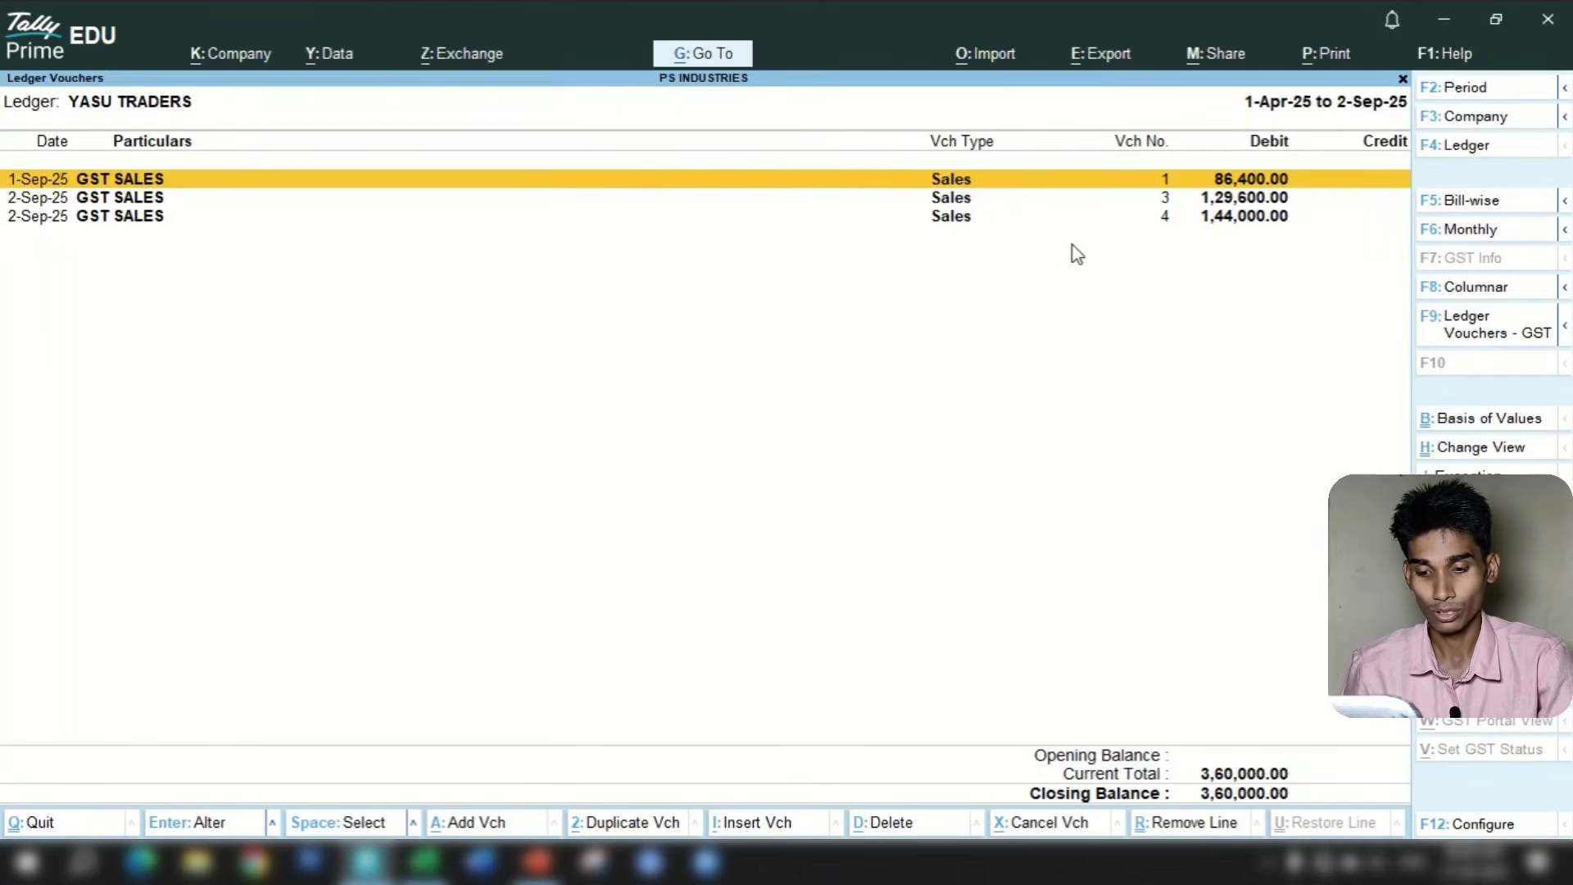
{"action": "key", "text": "Down"}
{"action": "key", "text": "Return"}
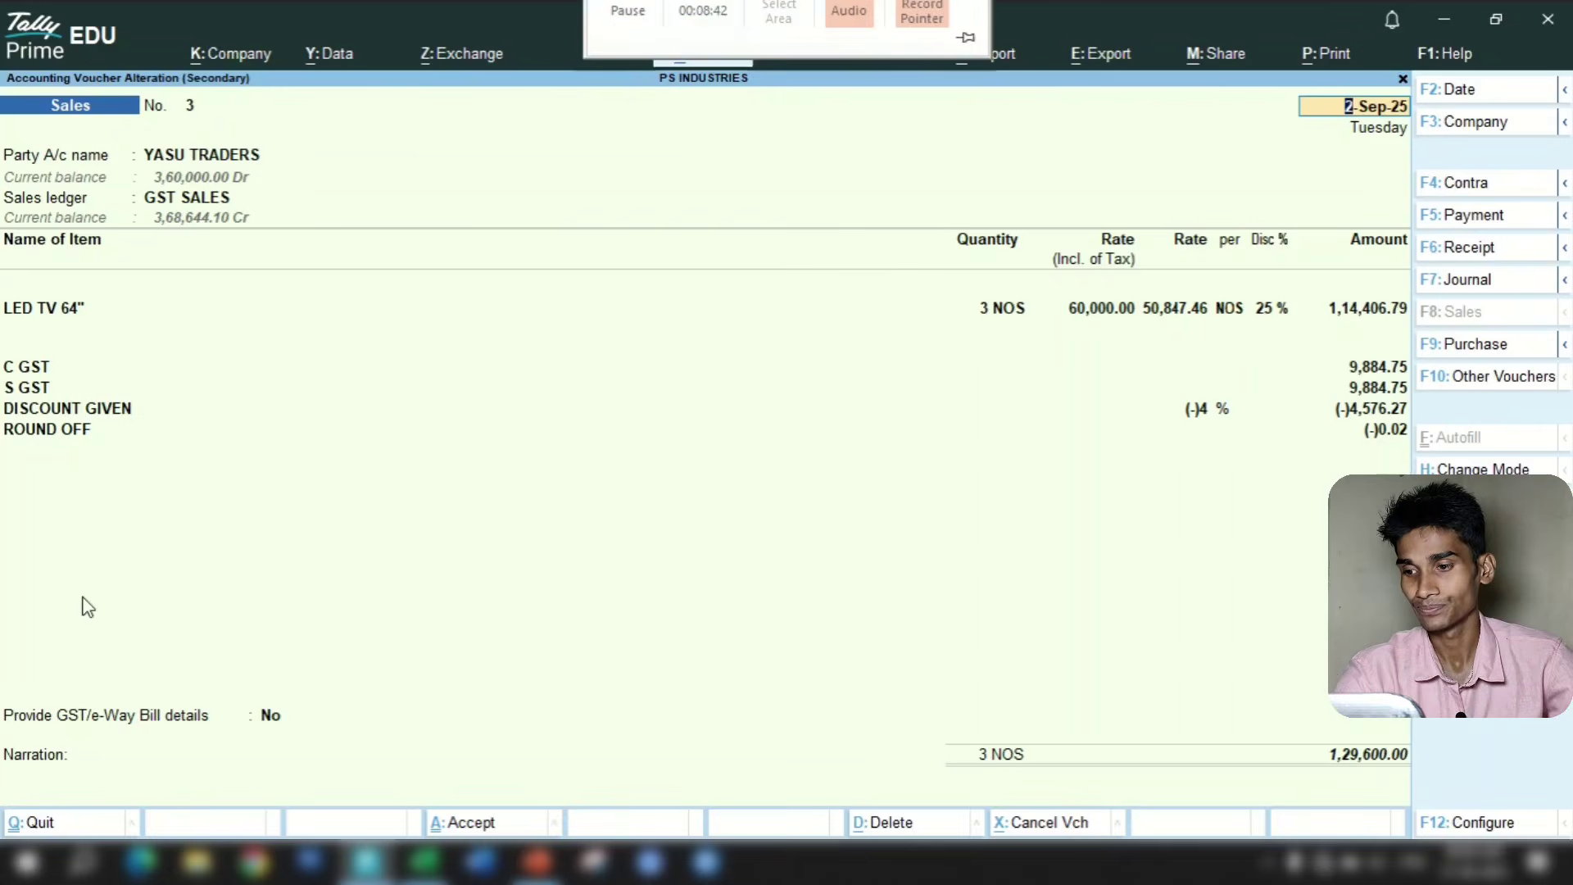
{"action": "left_click", "coordinate": [423, 860]}
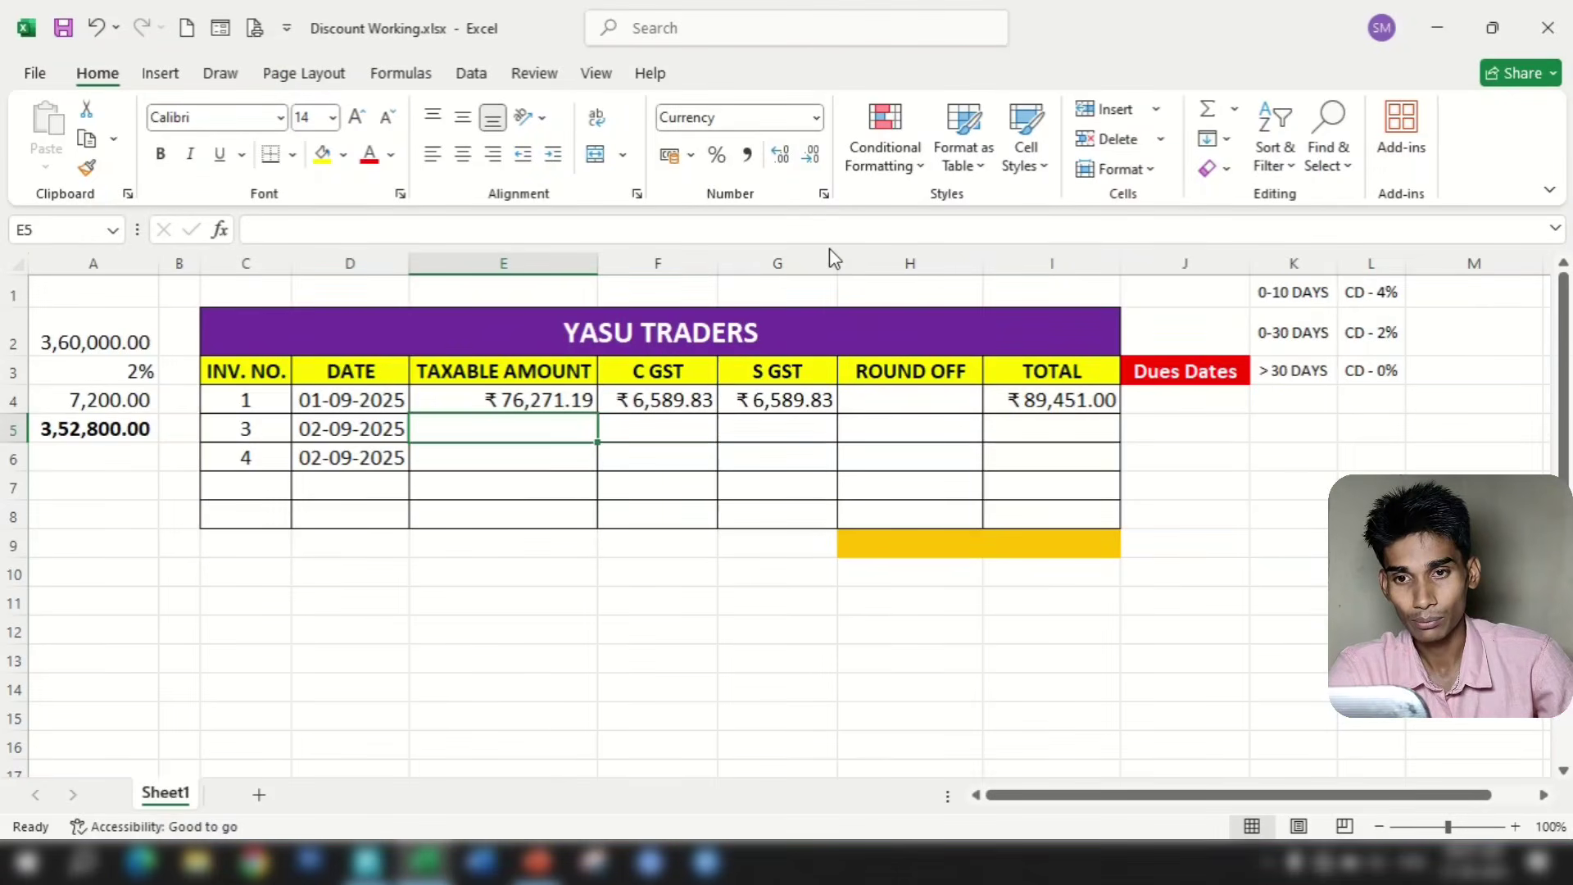
{"action": "left_click", "coordinate": [1492, 28]}
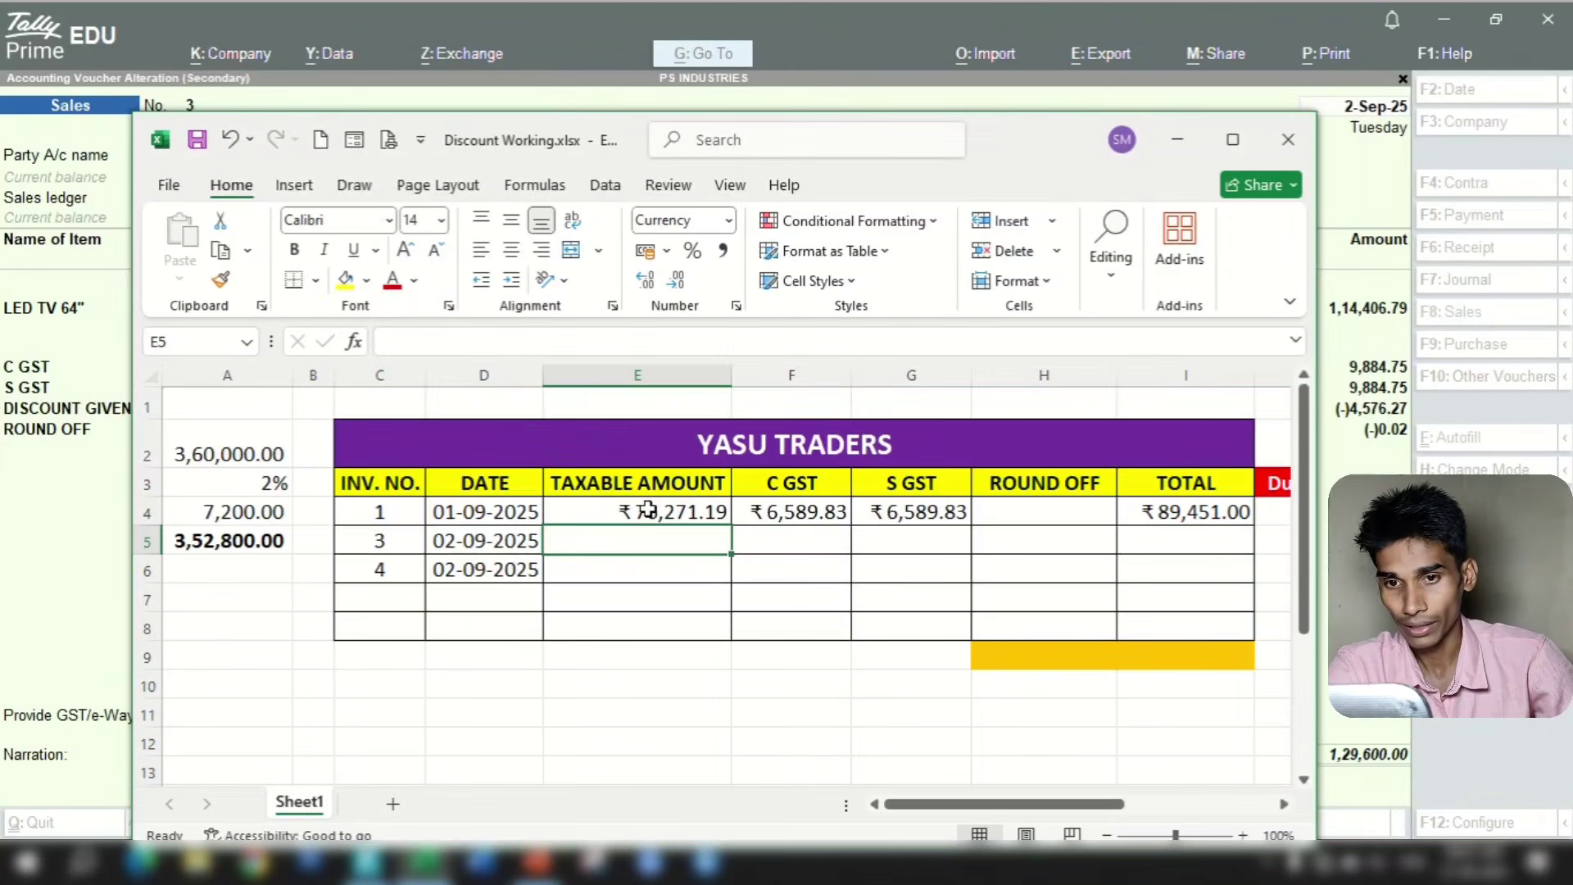
Enter invoice 3's taxable amount 114406.79 in cell E5 and its C GST 9884.75 in cell F5
{"action": "type", "text": "1,14,"}
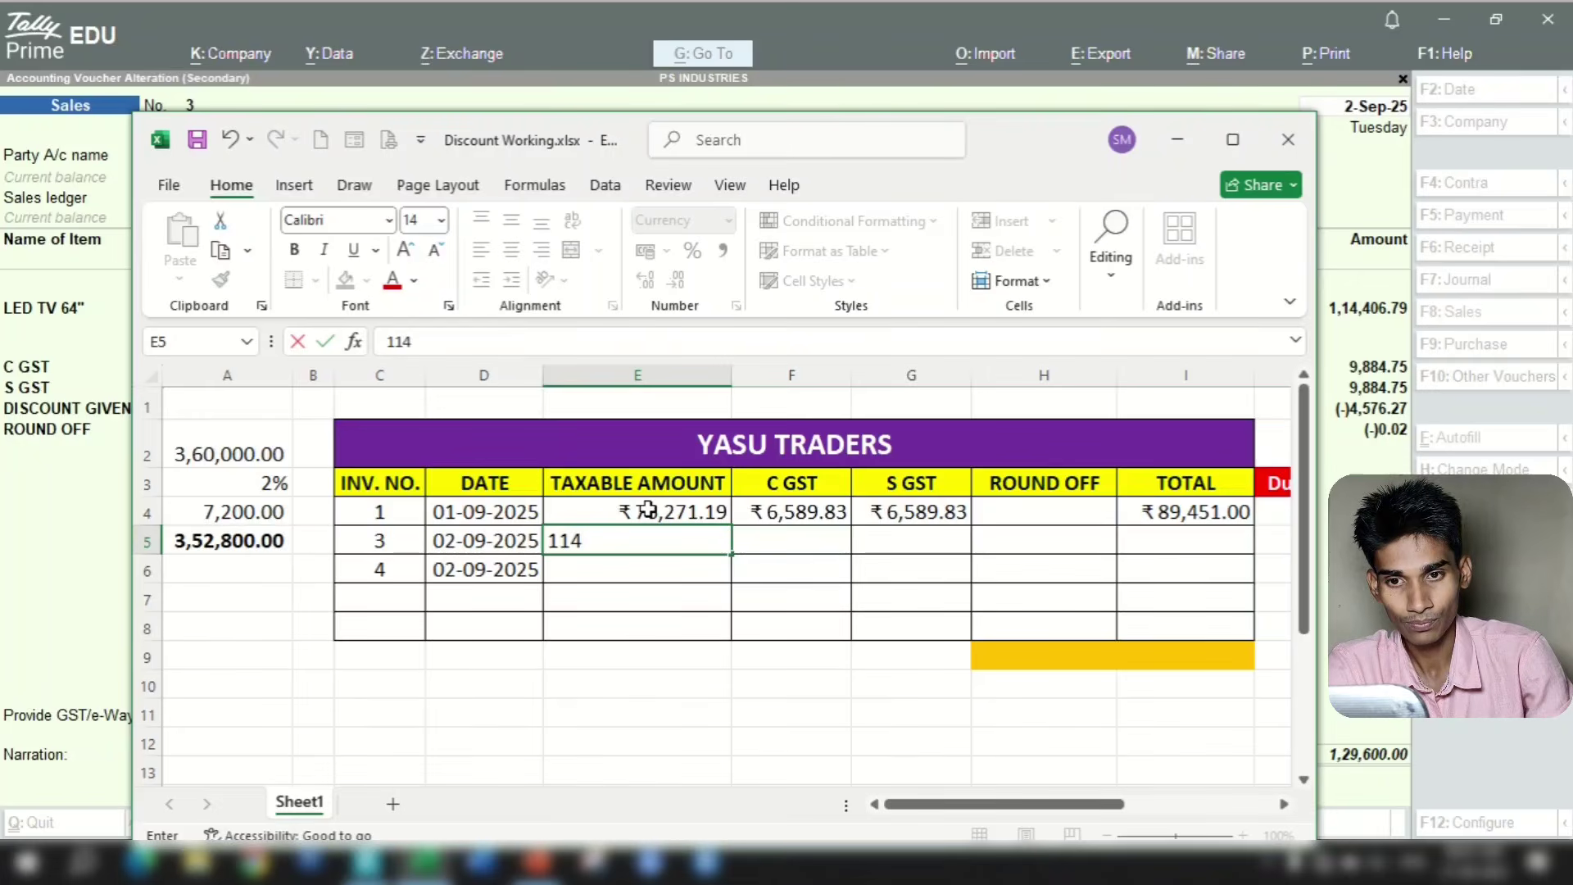
{"action": "type", "text": "406.79"}
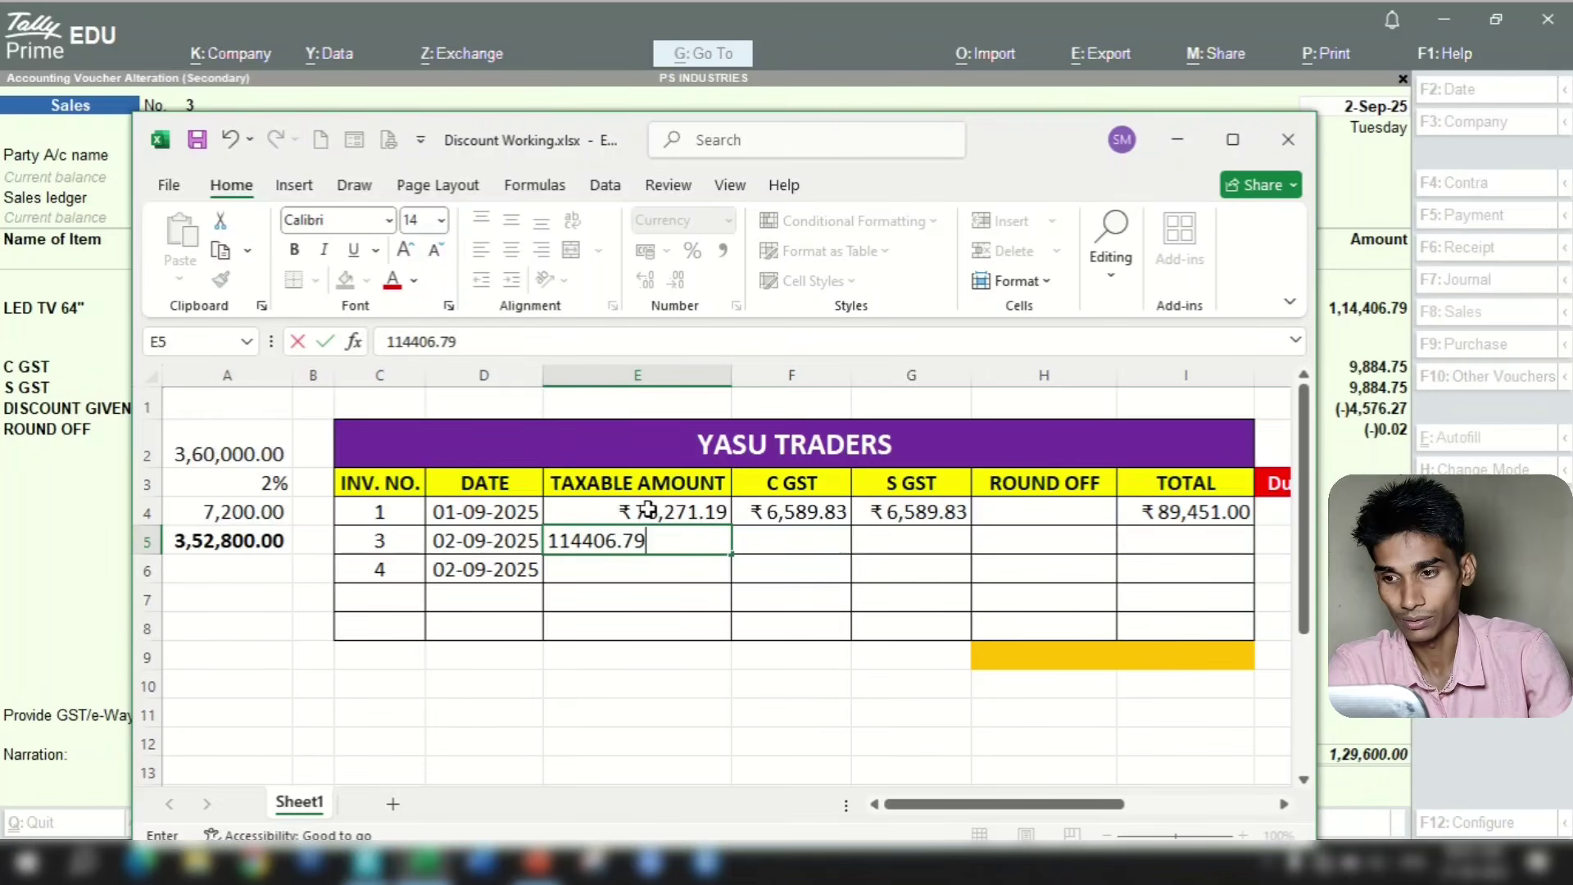
{"action": "key", "text": "Return"}
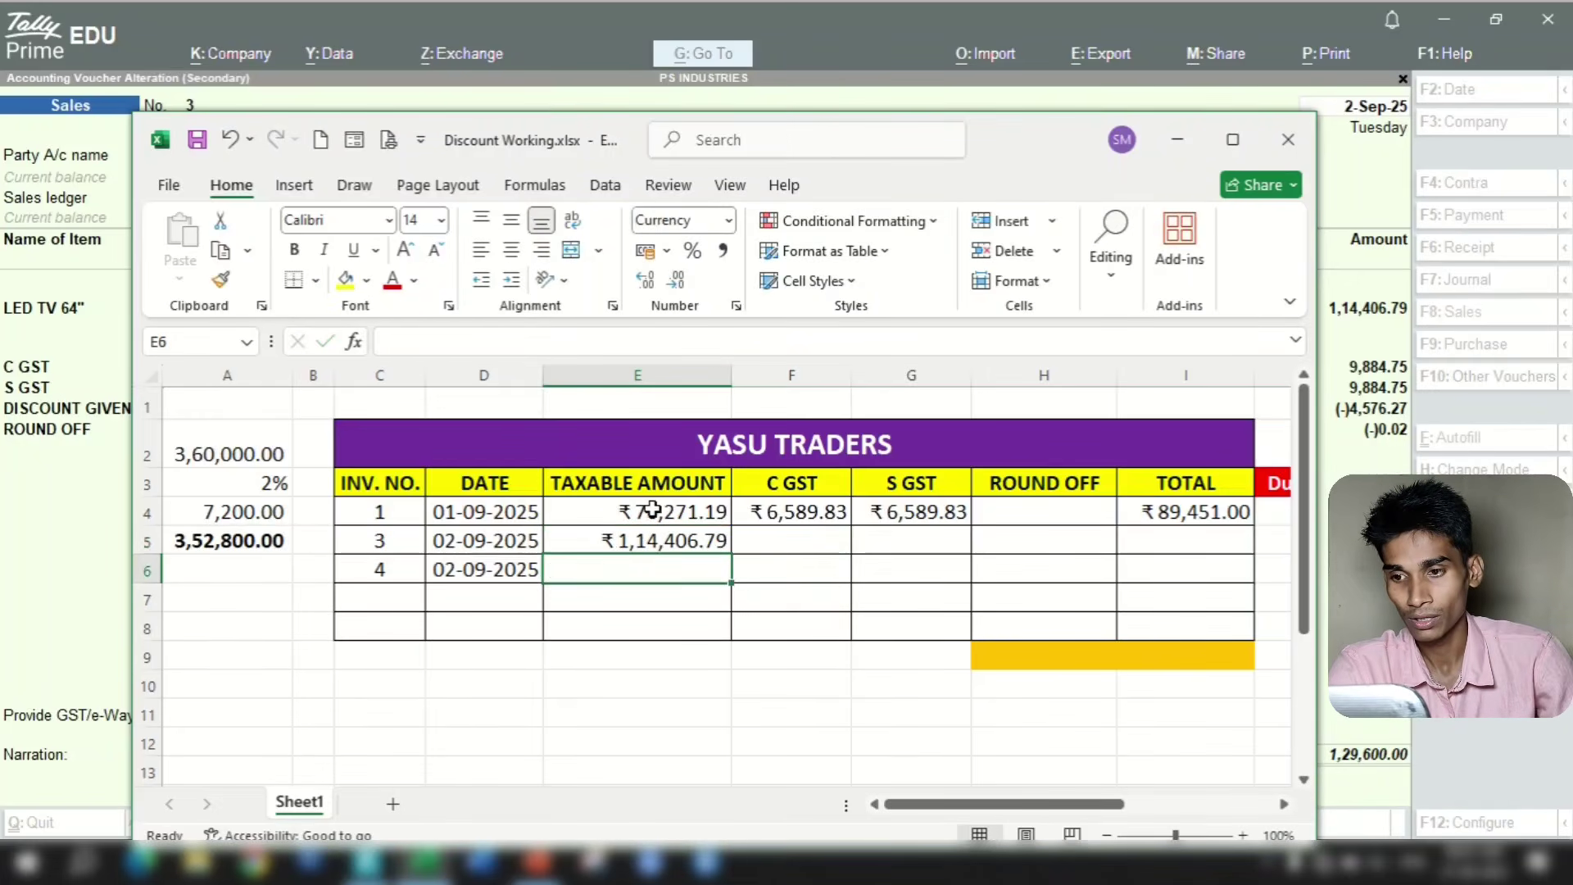
{"action": "left_click", "coordinate": [794, 539]}
{"action": "type", "text": "9,884.7"}
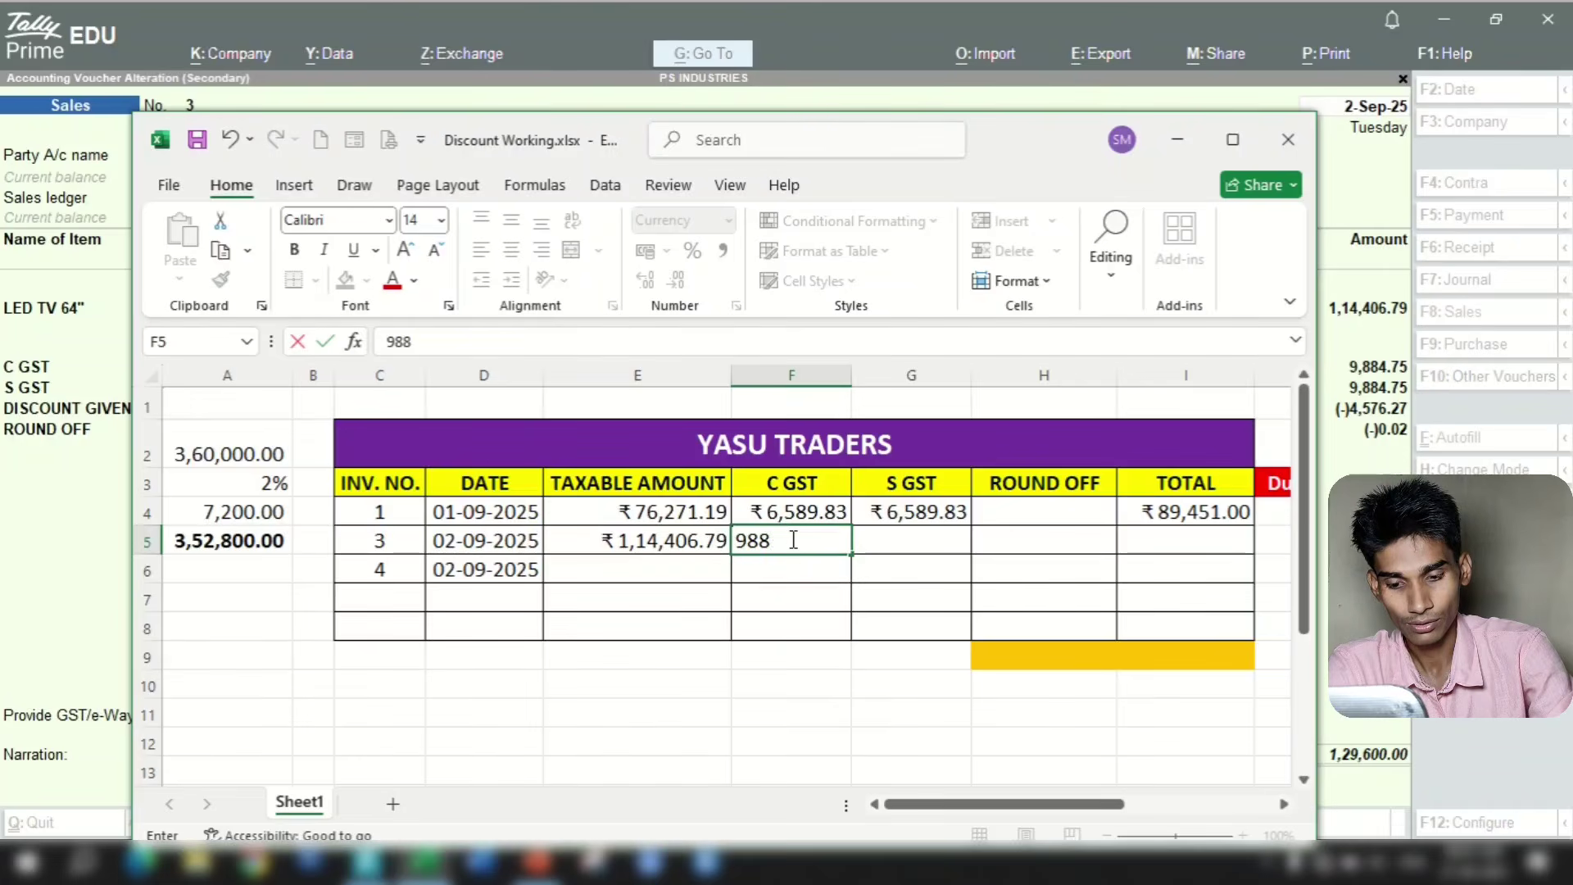
{"action": "type", "text": "5"}
{"action": "key", "text": "ctrl+Return"}
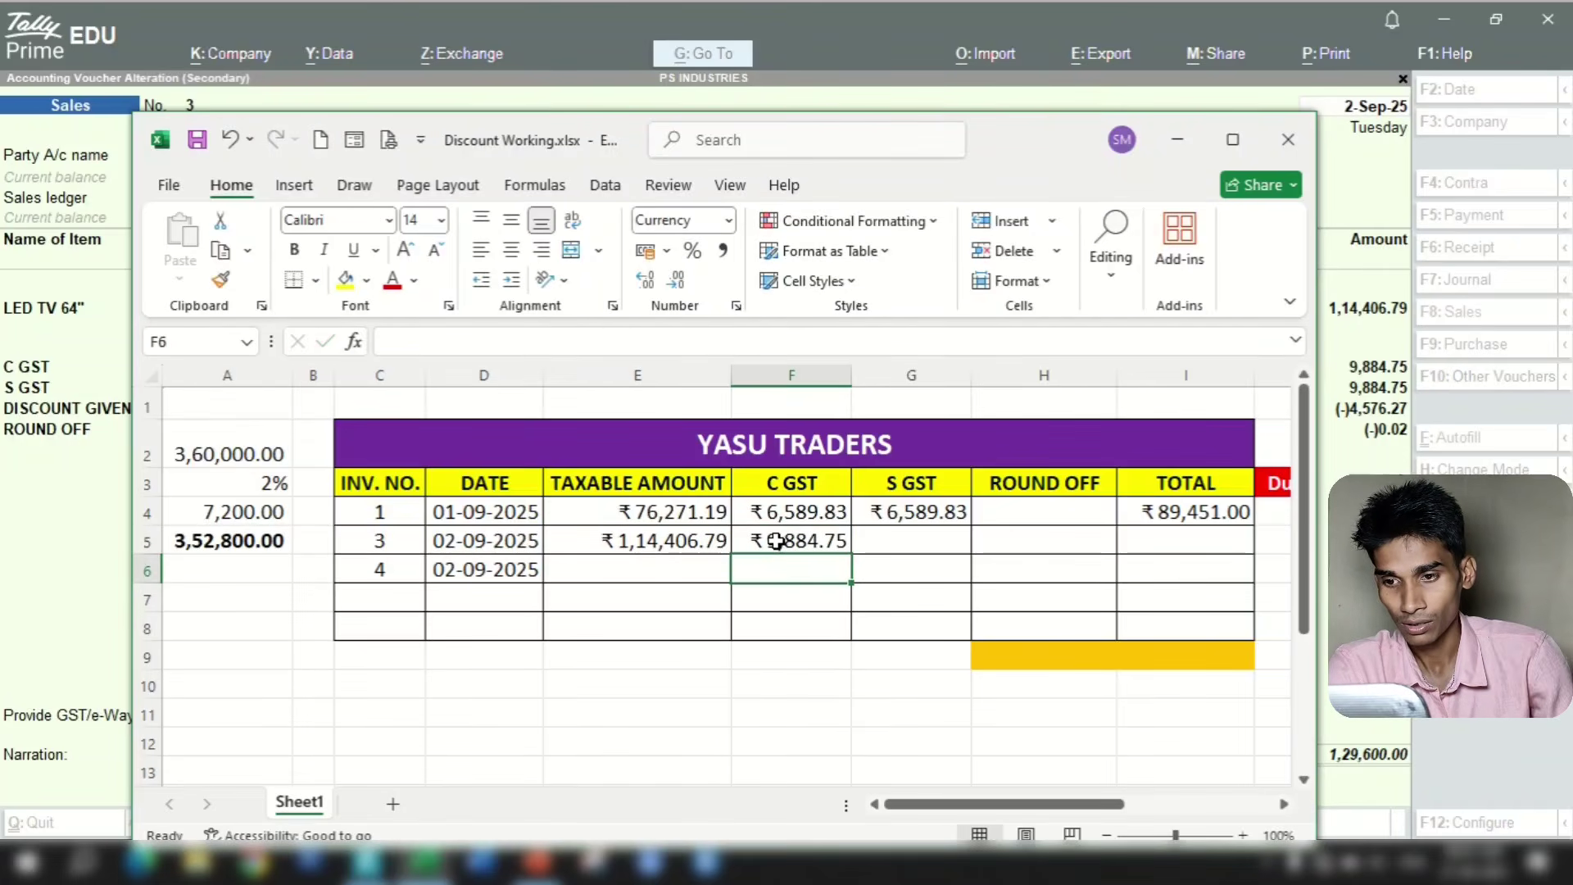
Enter invoice 3's S GST 9884.75 in cell G5
{"action": "left_click", "coordinate": [883, 541]}
{"action": "type", "text": "9,884"}
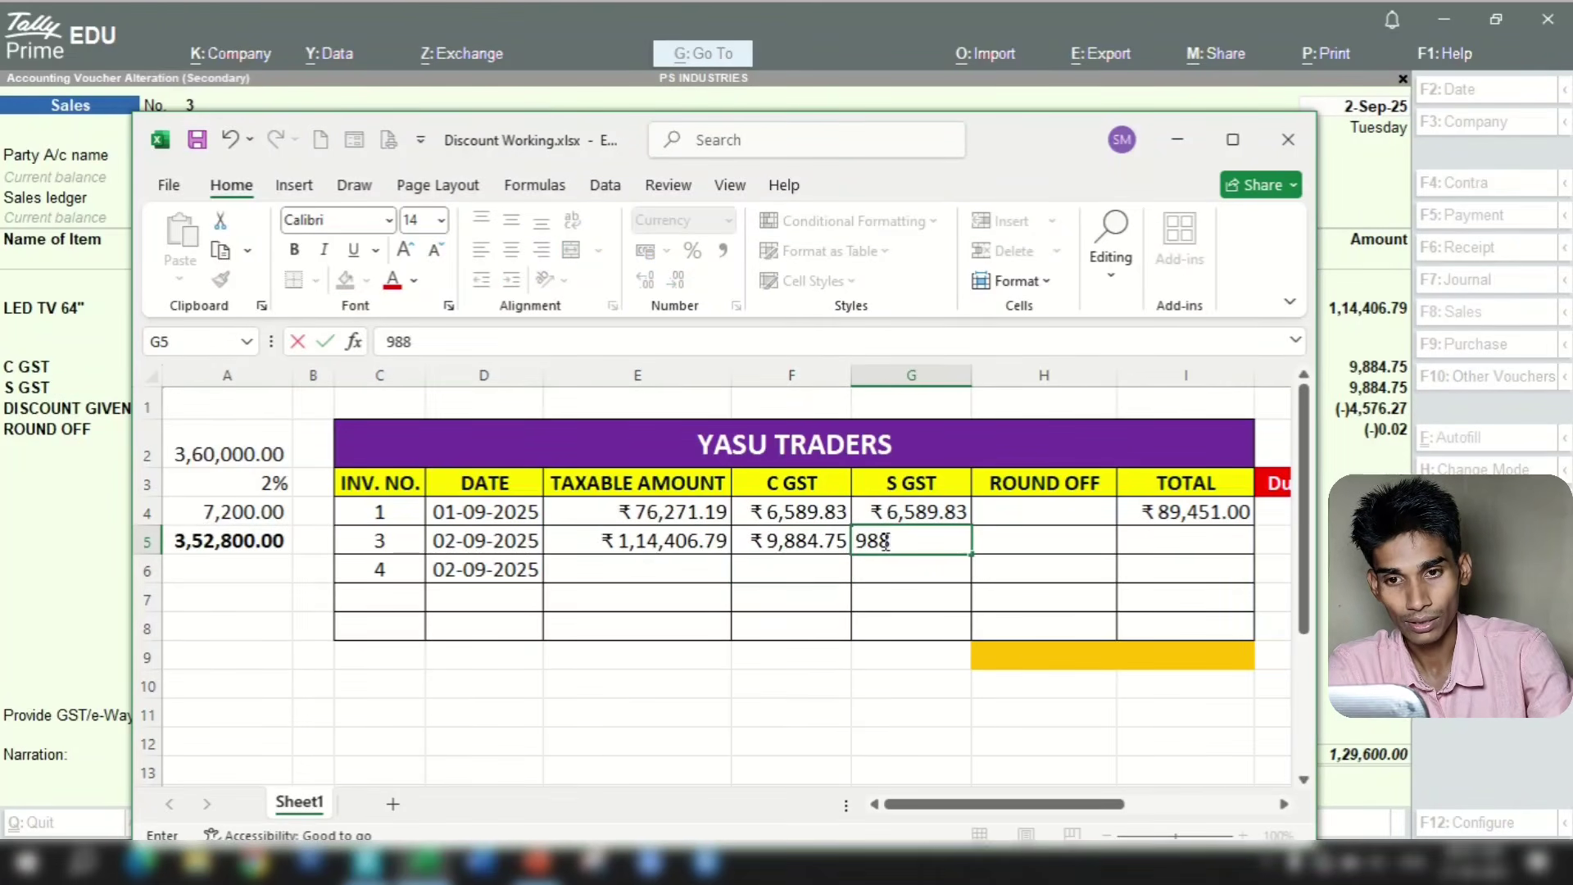
{"action": "type", "text": ".75"}
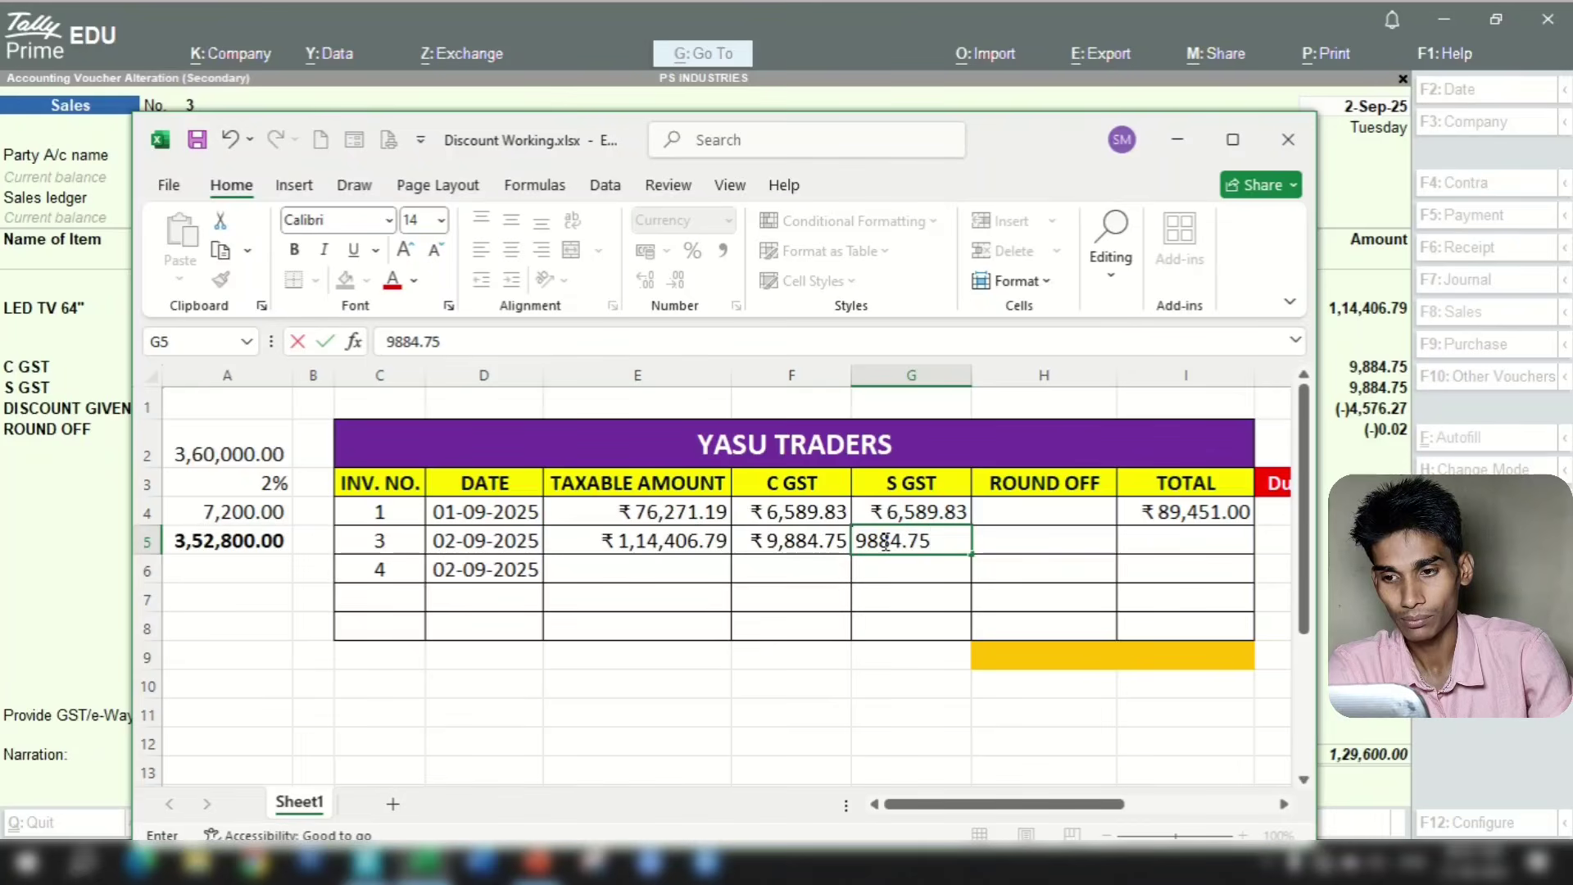
{"action": "key", "text": "Return"}
Fill the rounded total formula from cell I4 down through I6, and compare invoice 3's amounts with voucher 3 in TallyPrime
{"action": "left_click", "coordinate": [1187, 512]}
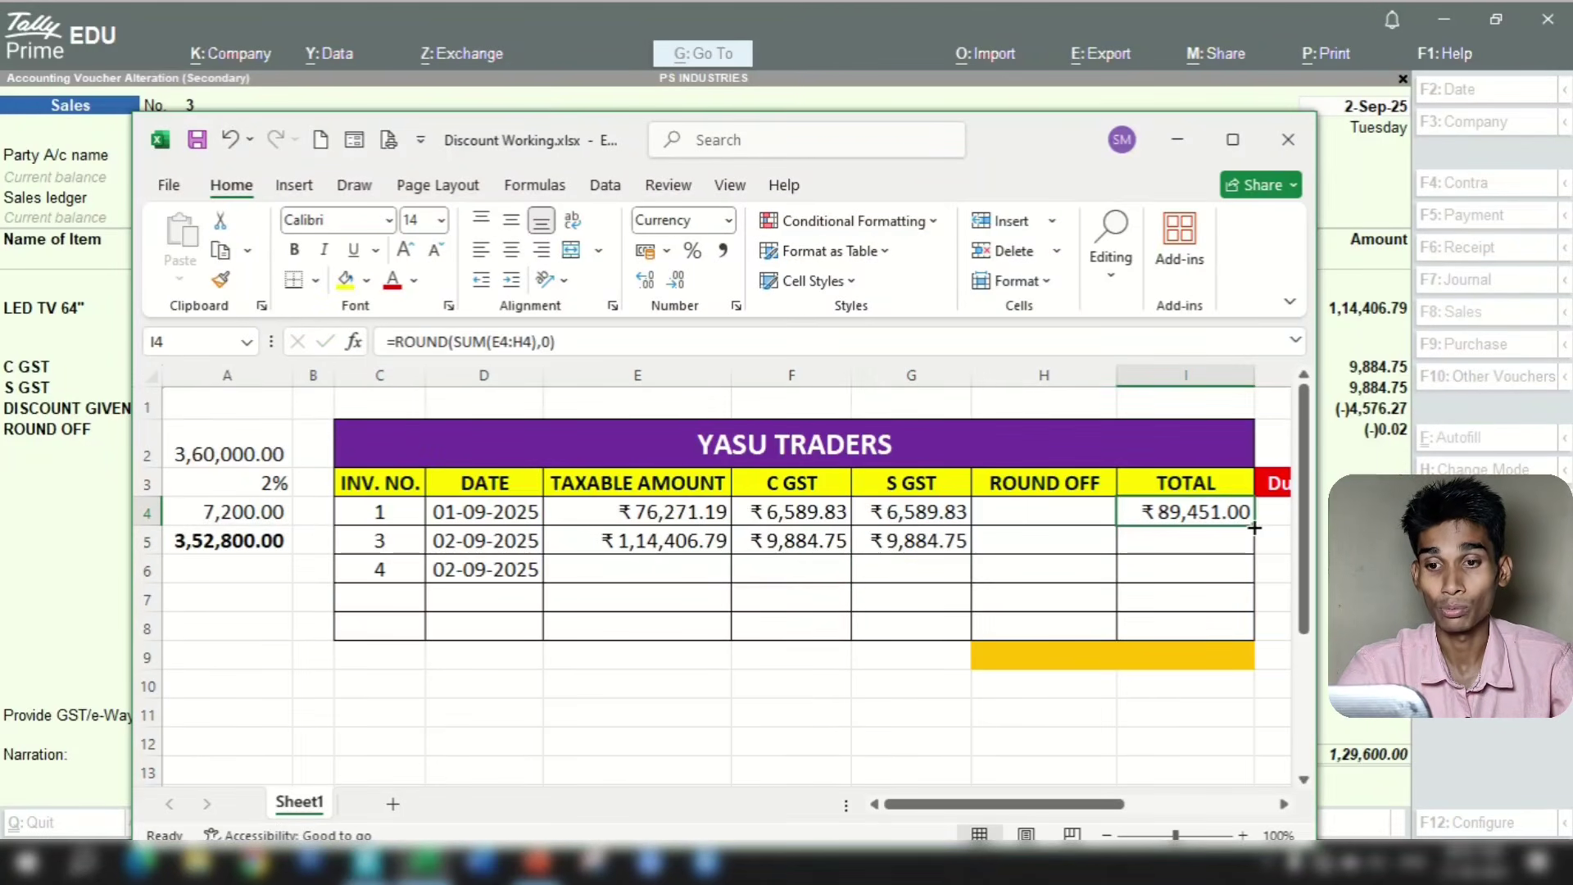
{"action": "left_click_drag", "start_coordinate": [1254, 525], "coordinate": [1253, 576]}
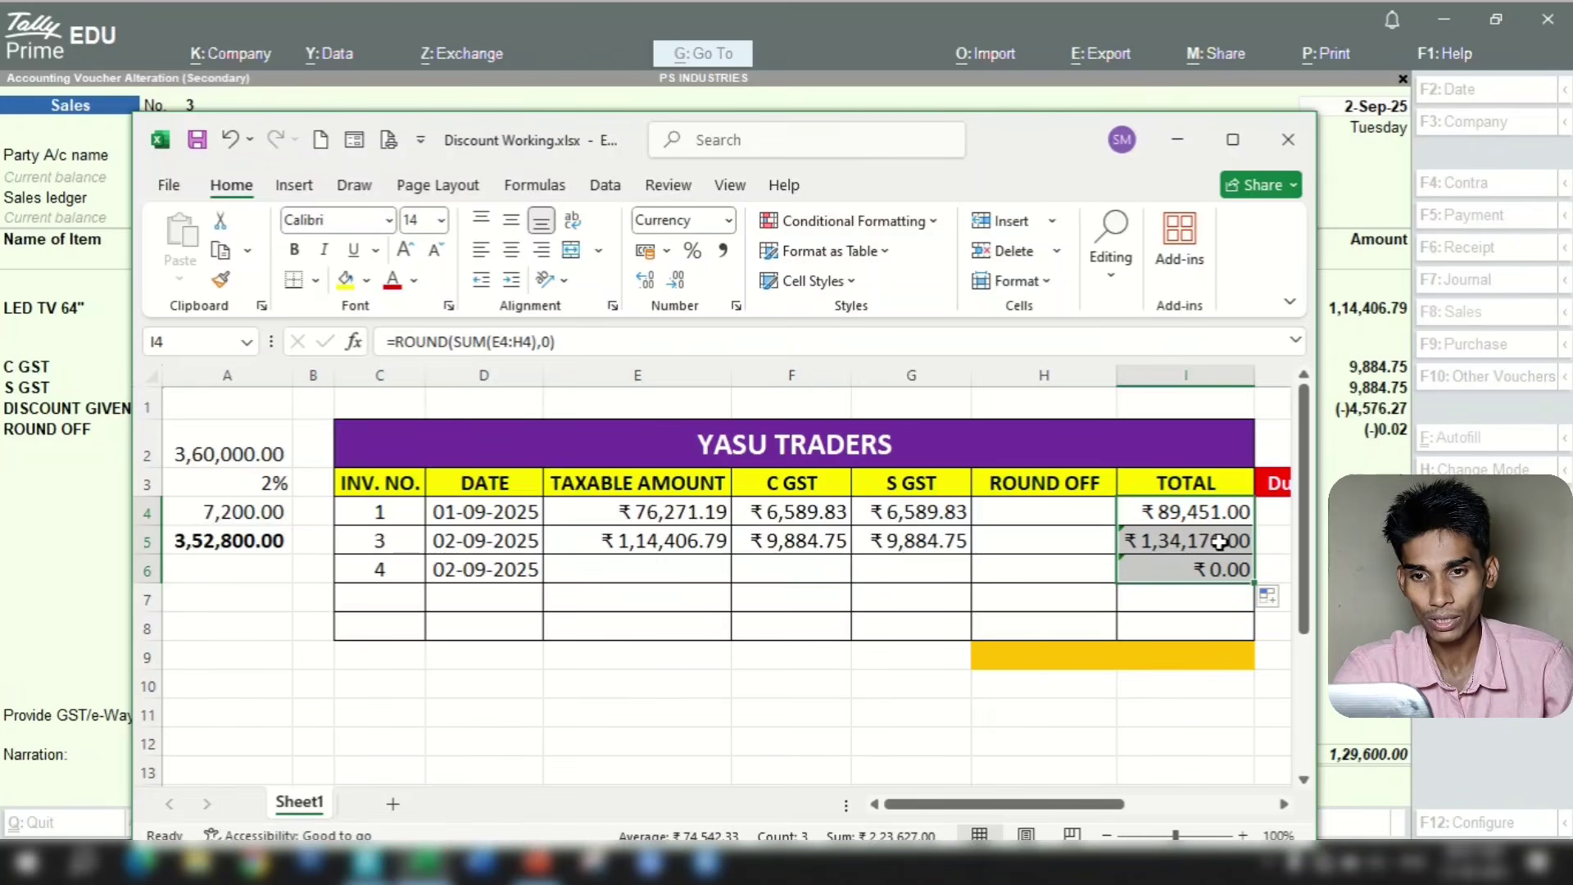
{"action": "left_click", "coordinate": [1355, 456]}
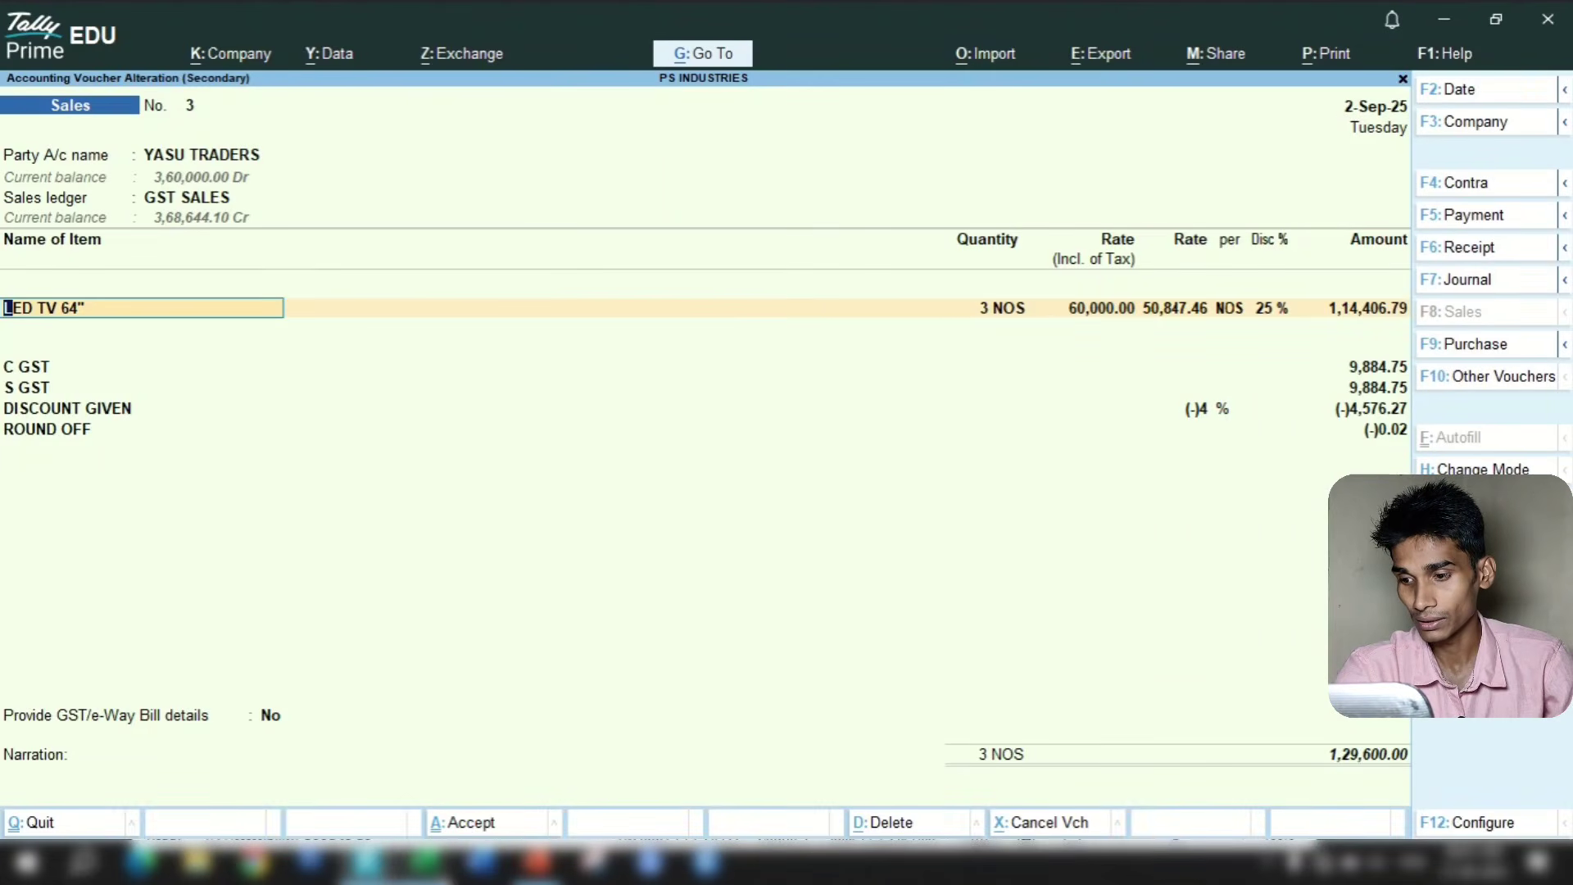
{"action": "left_click", "coordinate": [423, 862]}
{"action": "left_click", "coordinate": [669, 544]}
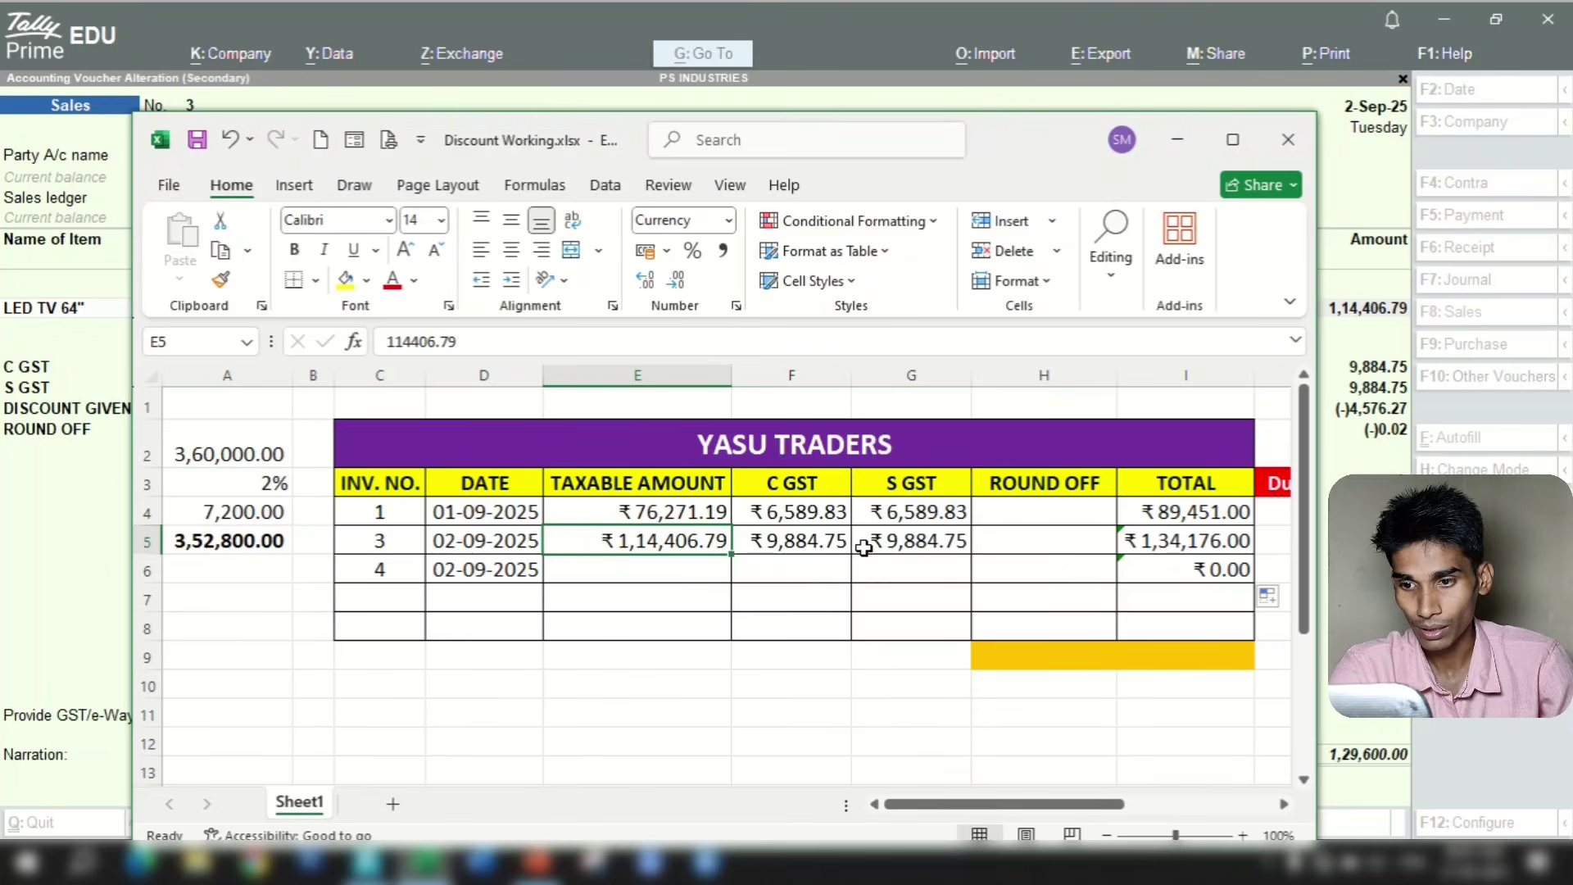
Open sales voucher 4 in TallyPrime and bring the reduced Excel window back over it with the voucher's amounts visible
{"action": "key", "text": "alt+Tab"}
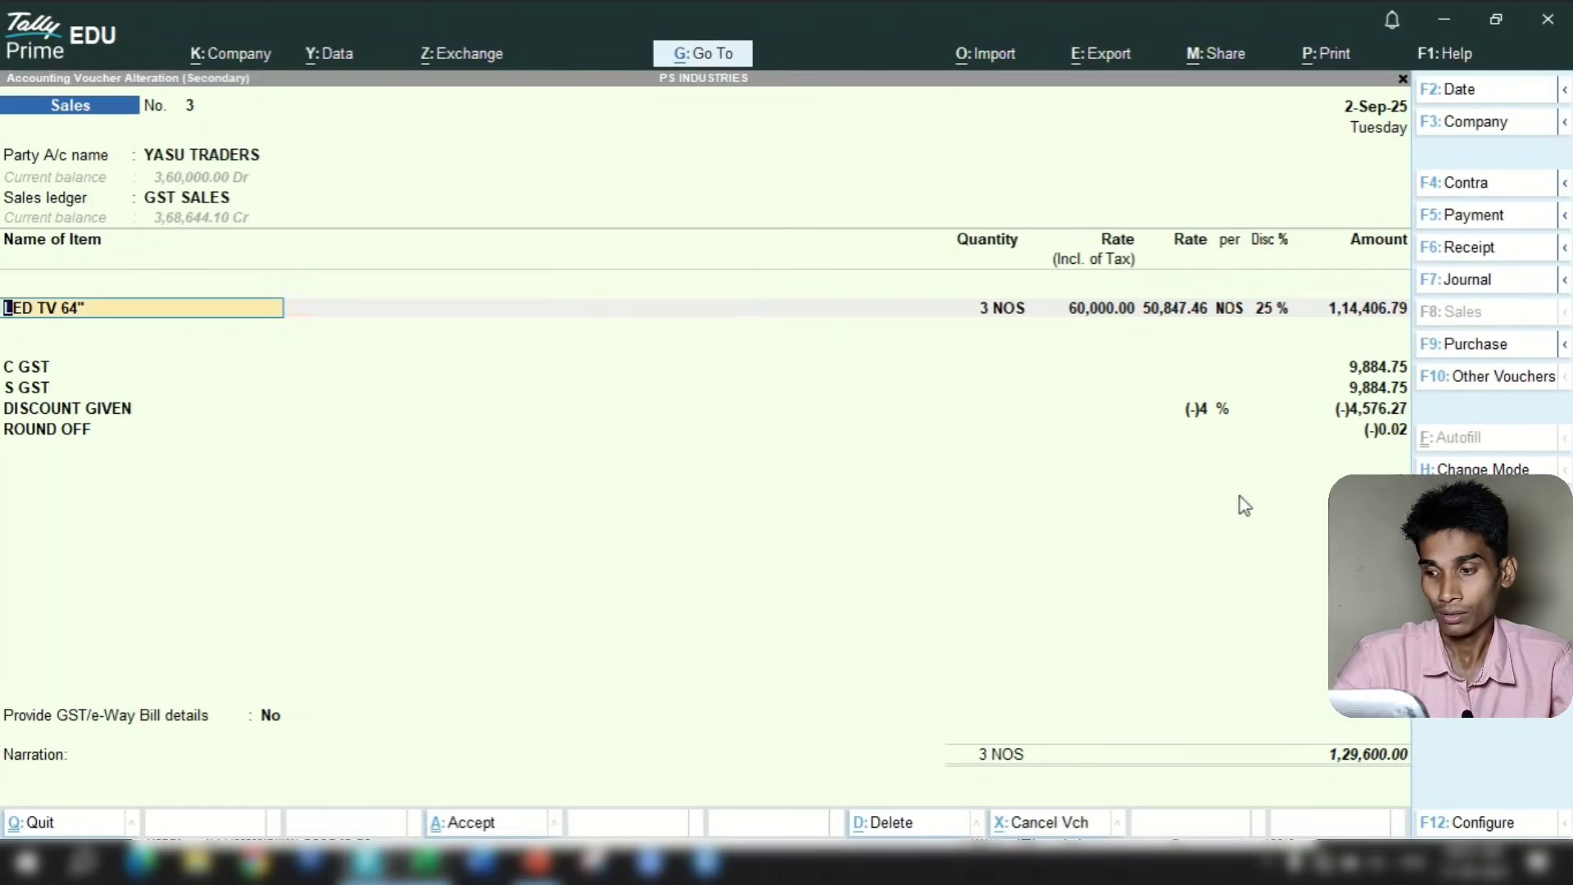
{"action": "key", "text": "BackSpace"}
{"action": "key", "text": "Escape"}
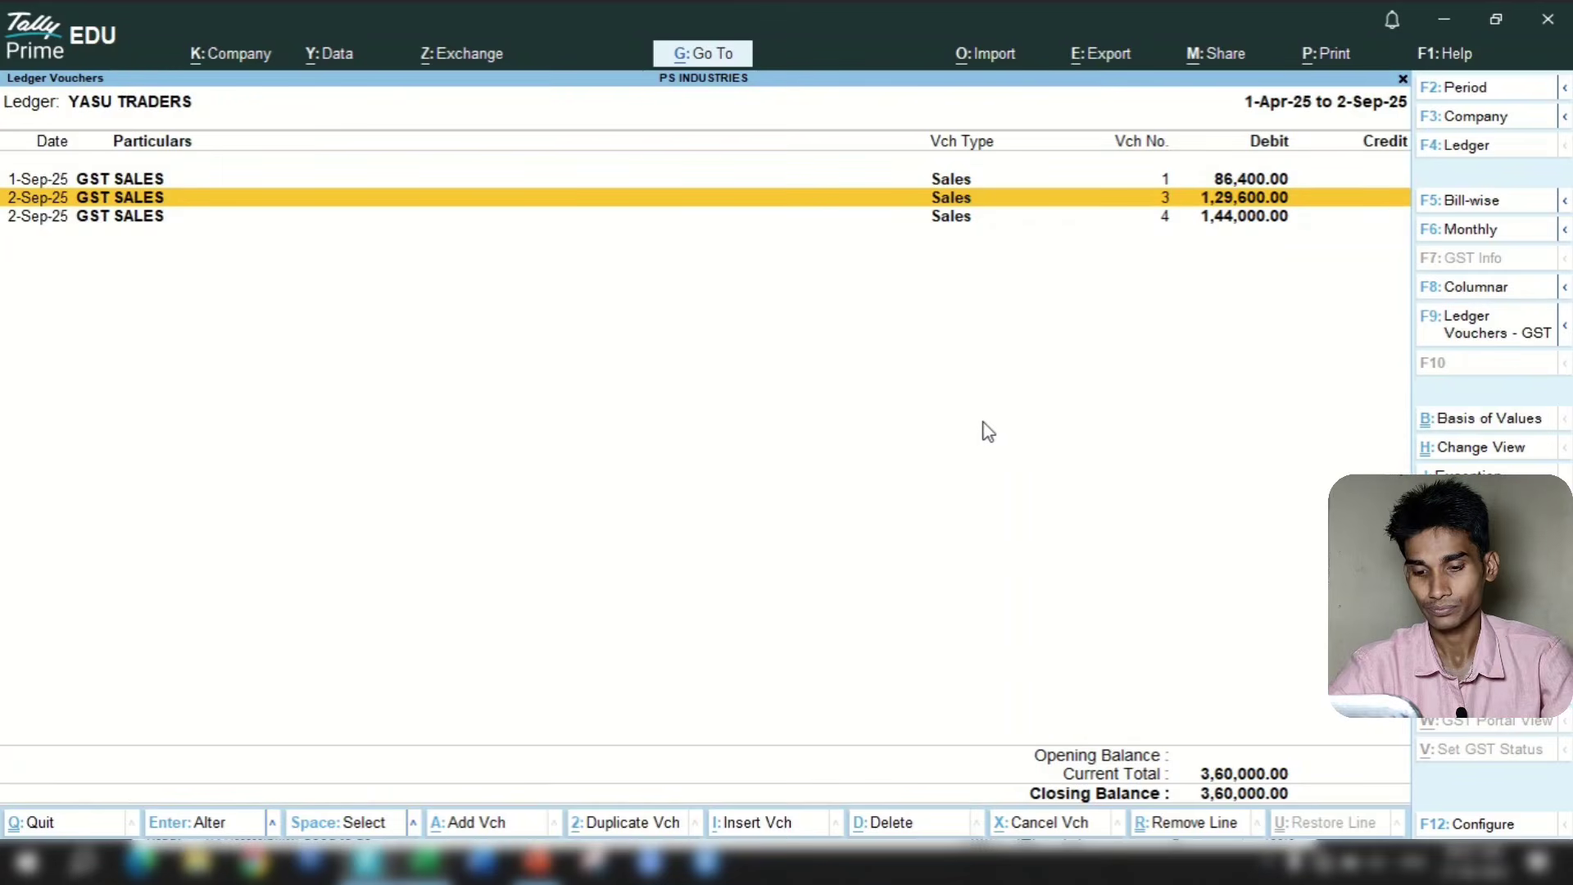
{"action": "key", "text": "Down"}
{"action": "key", "text": "Return"}
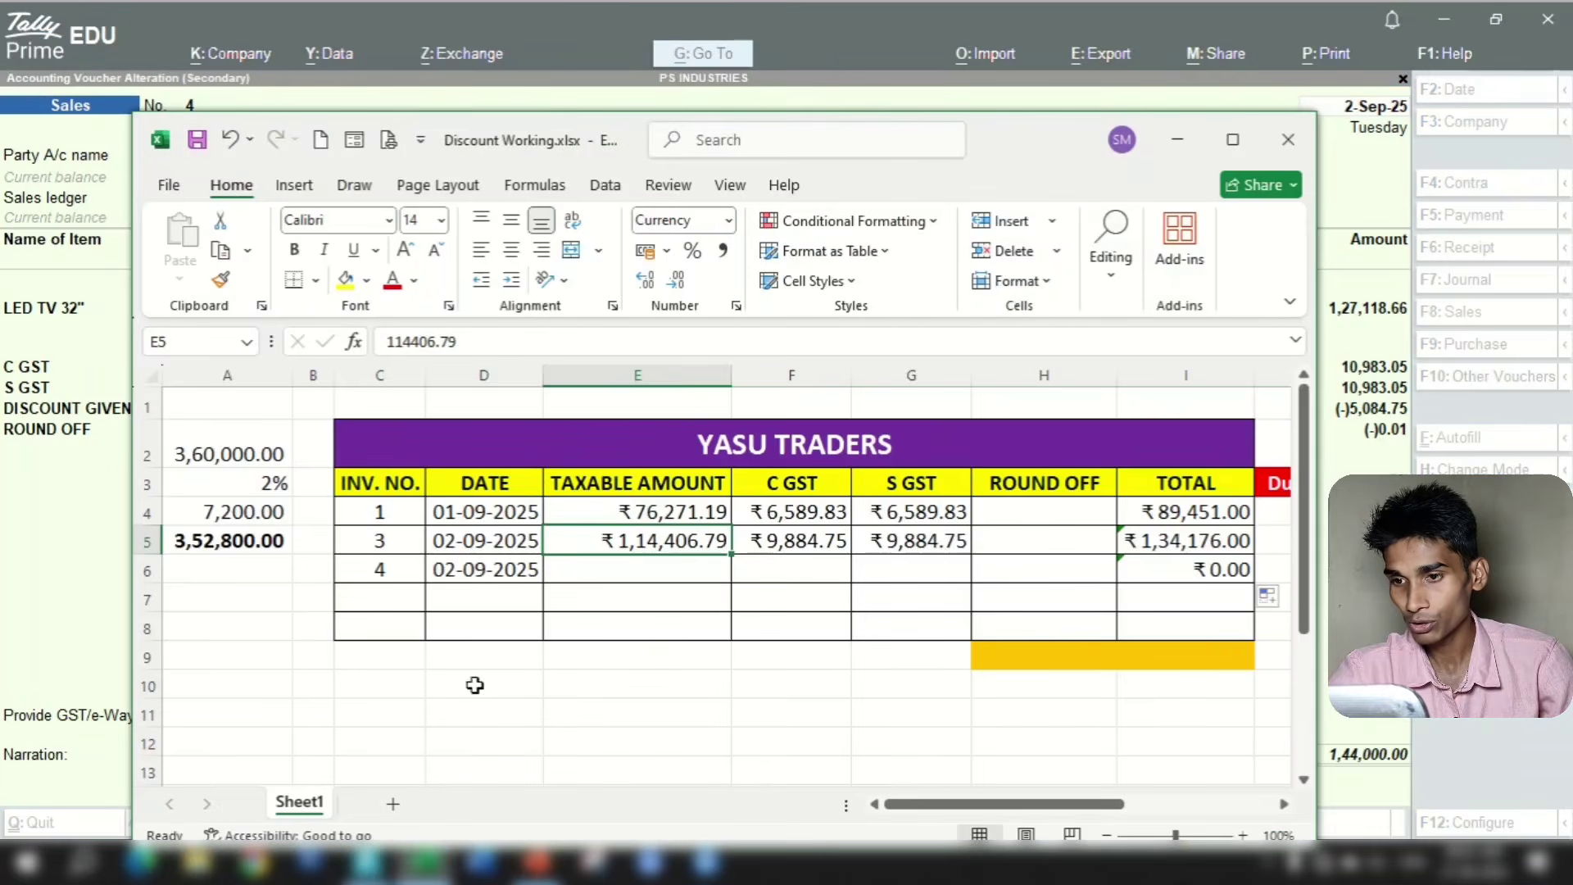
{"action": "key", "text": "alt+Tab"}
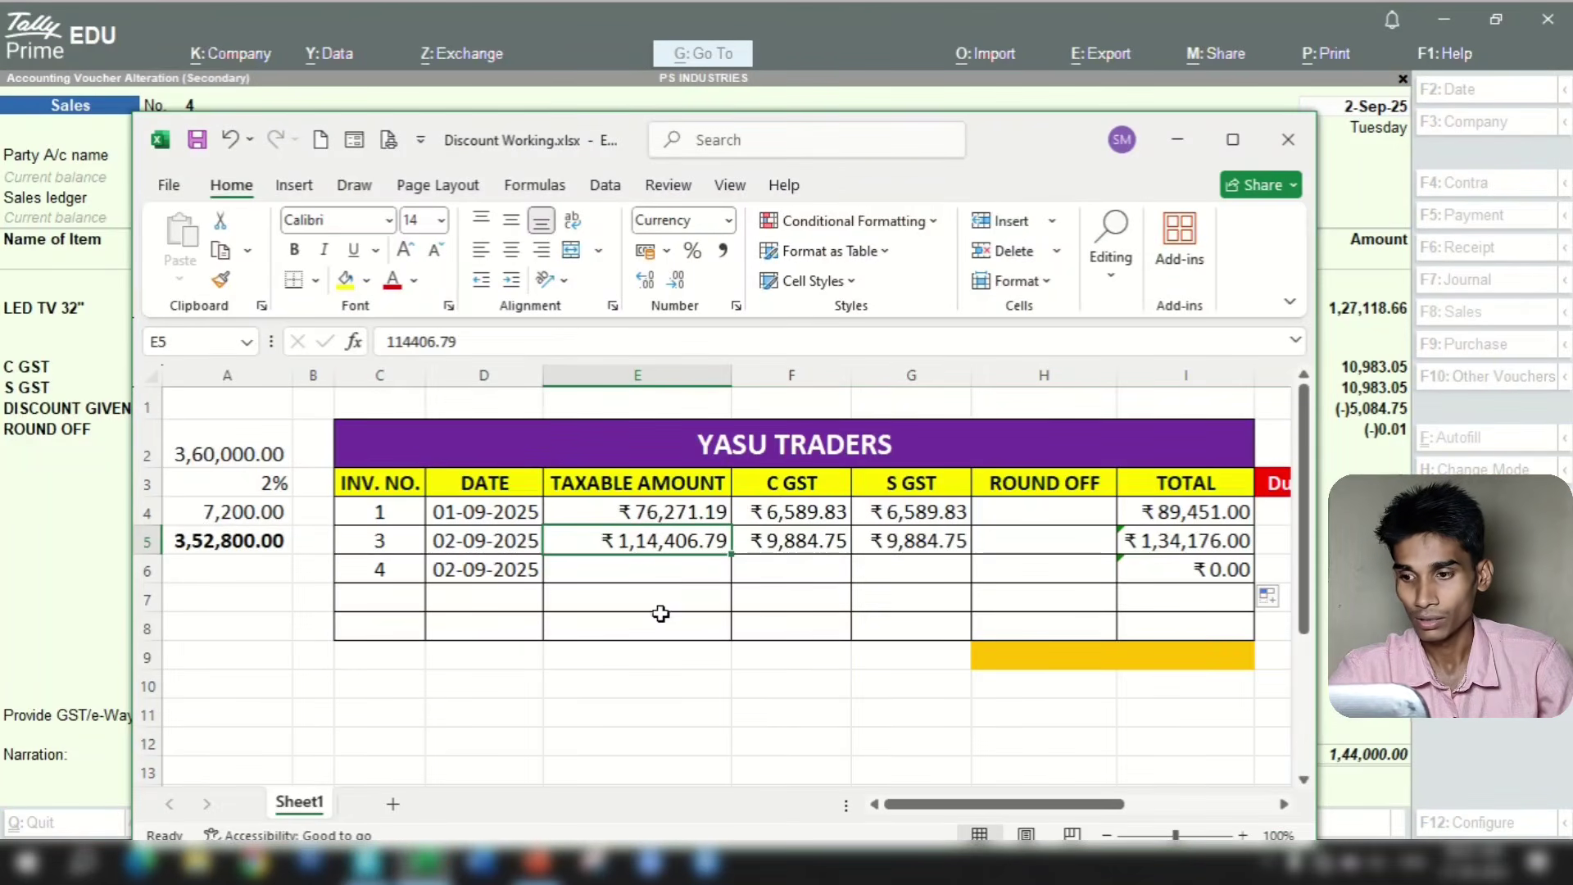
Enter invoice 4's taxable amount 127118.66 in cell E6
{"action": "left_click", "coordinate": [609, 571]}
{"action": "type", "text": "1,2"}
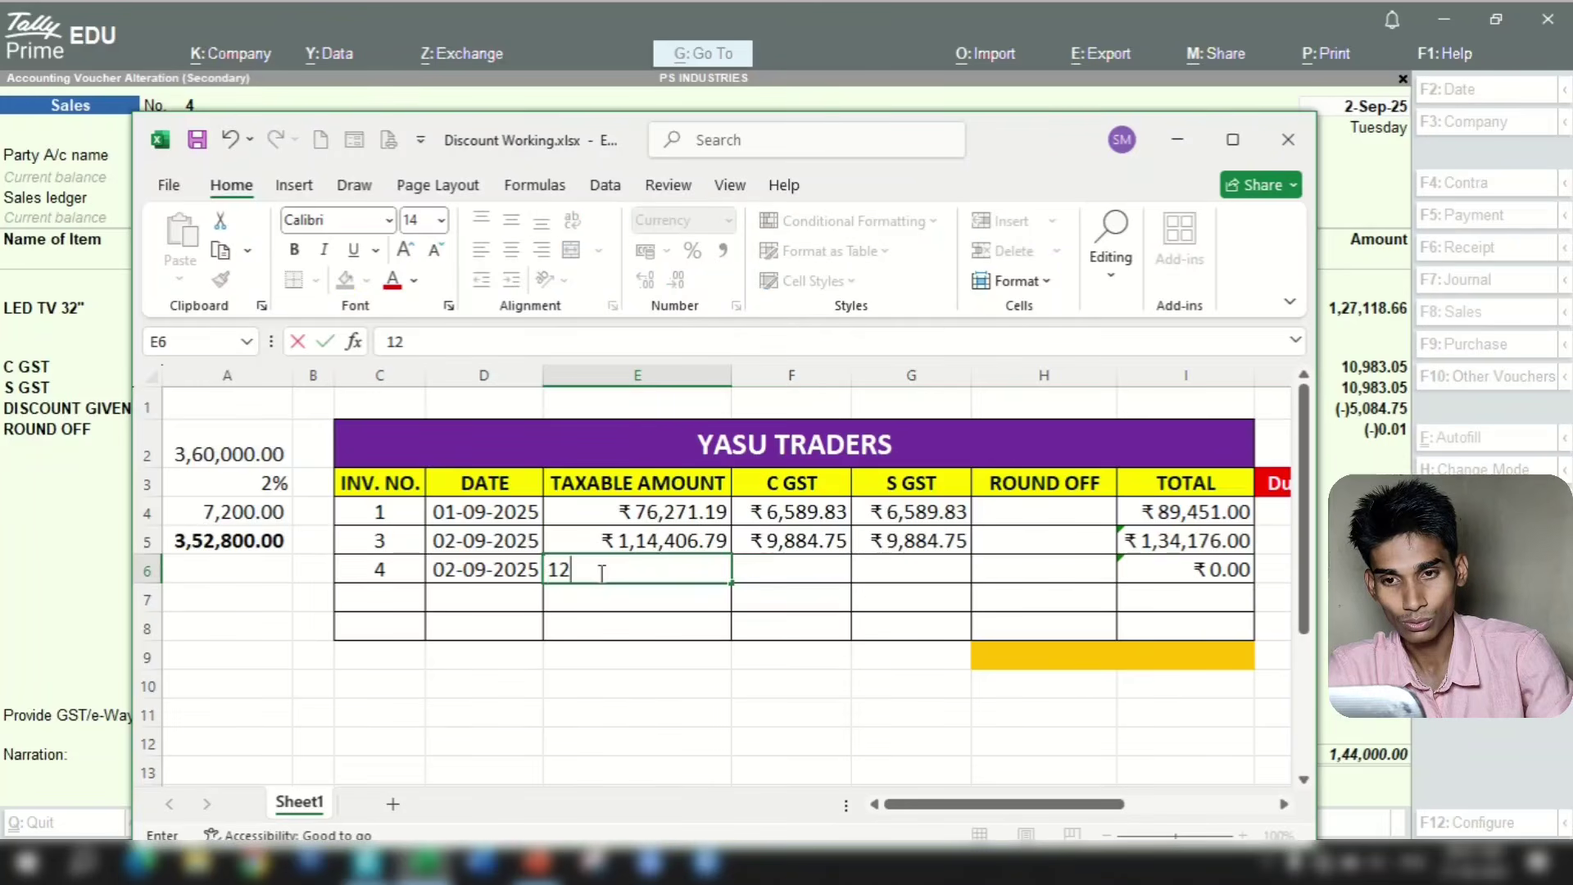
{"action": "type", "text": "7,118"}
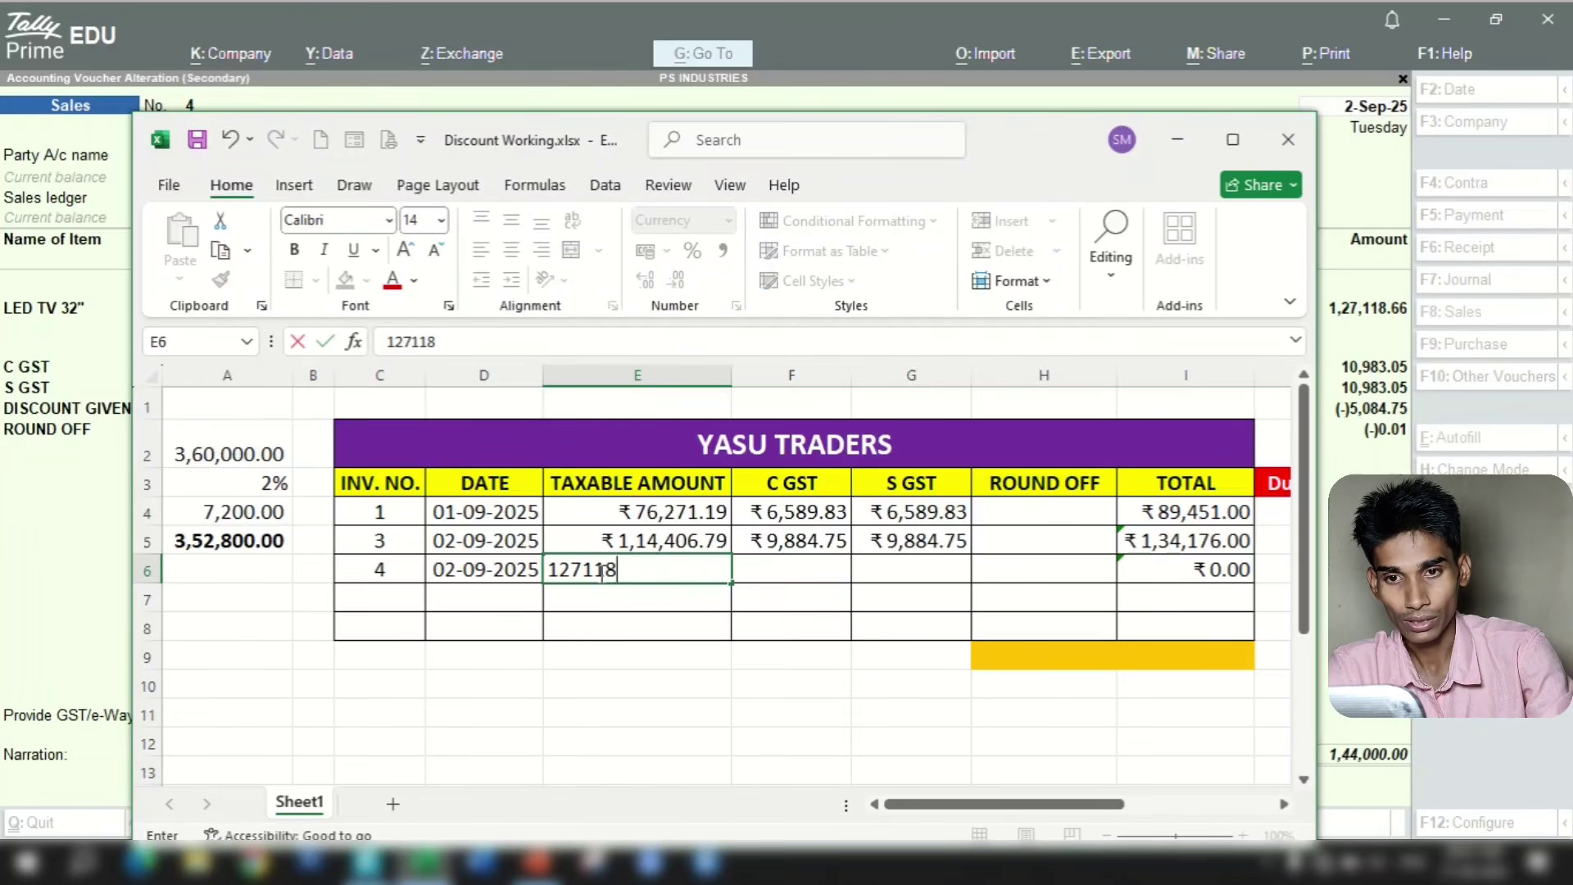
{"action": "type", "text": ".66"}
{"action": "key", "text": "Return"}
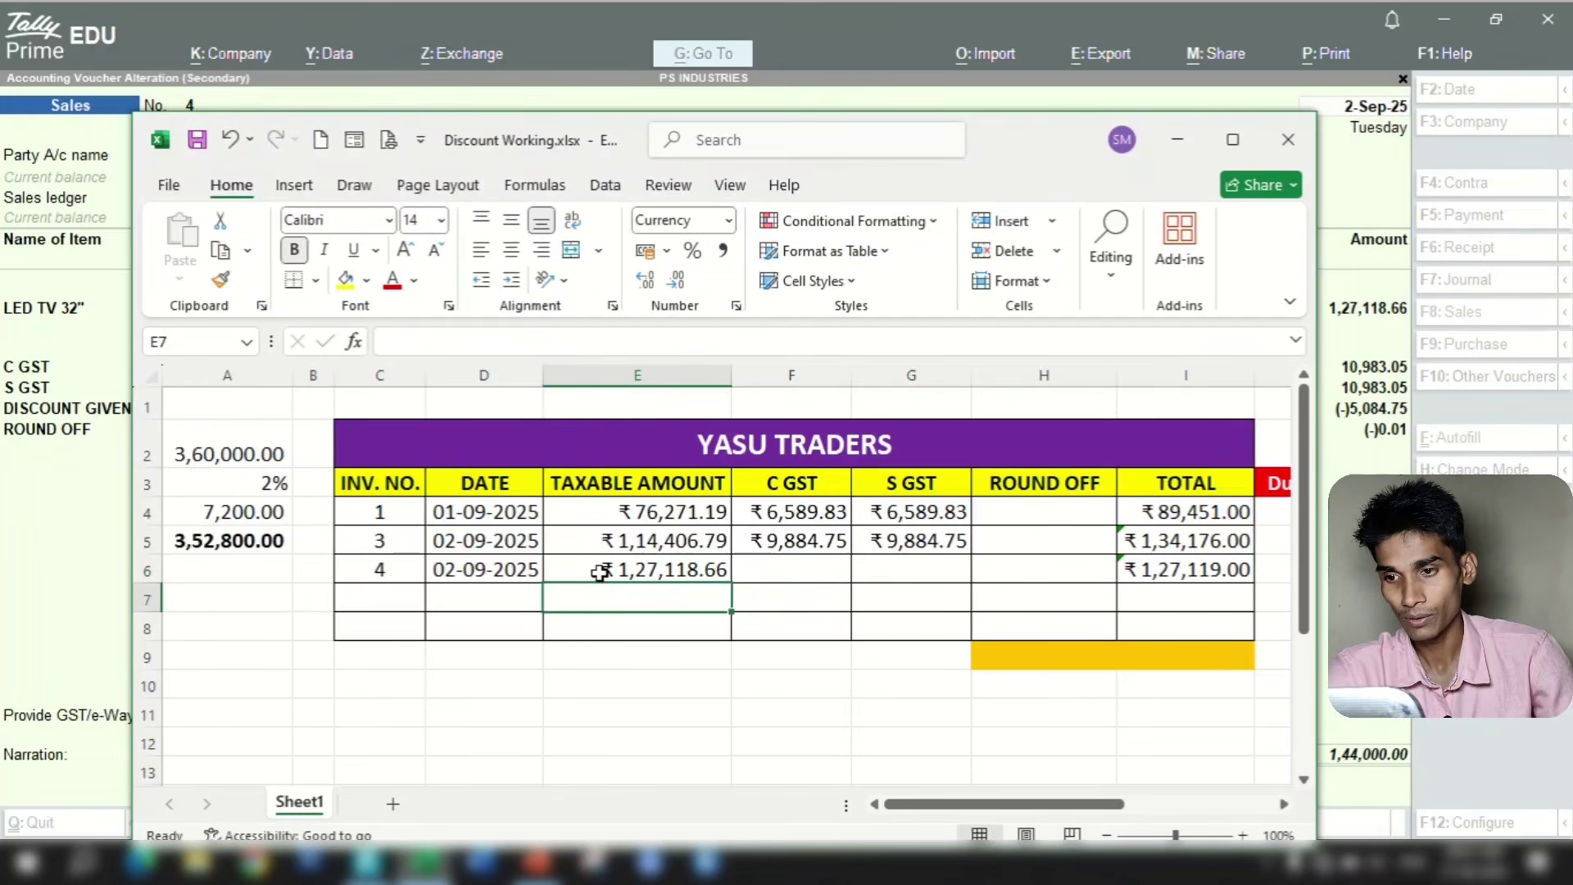
Enter invoice 4's C GST 10983.05 in cell F6 and its S GST 10983.05 in cell G6
{"action": "left_click", "coordinate": [807, 566]}
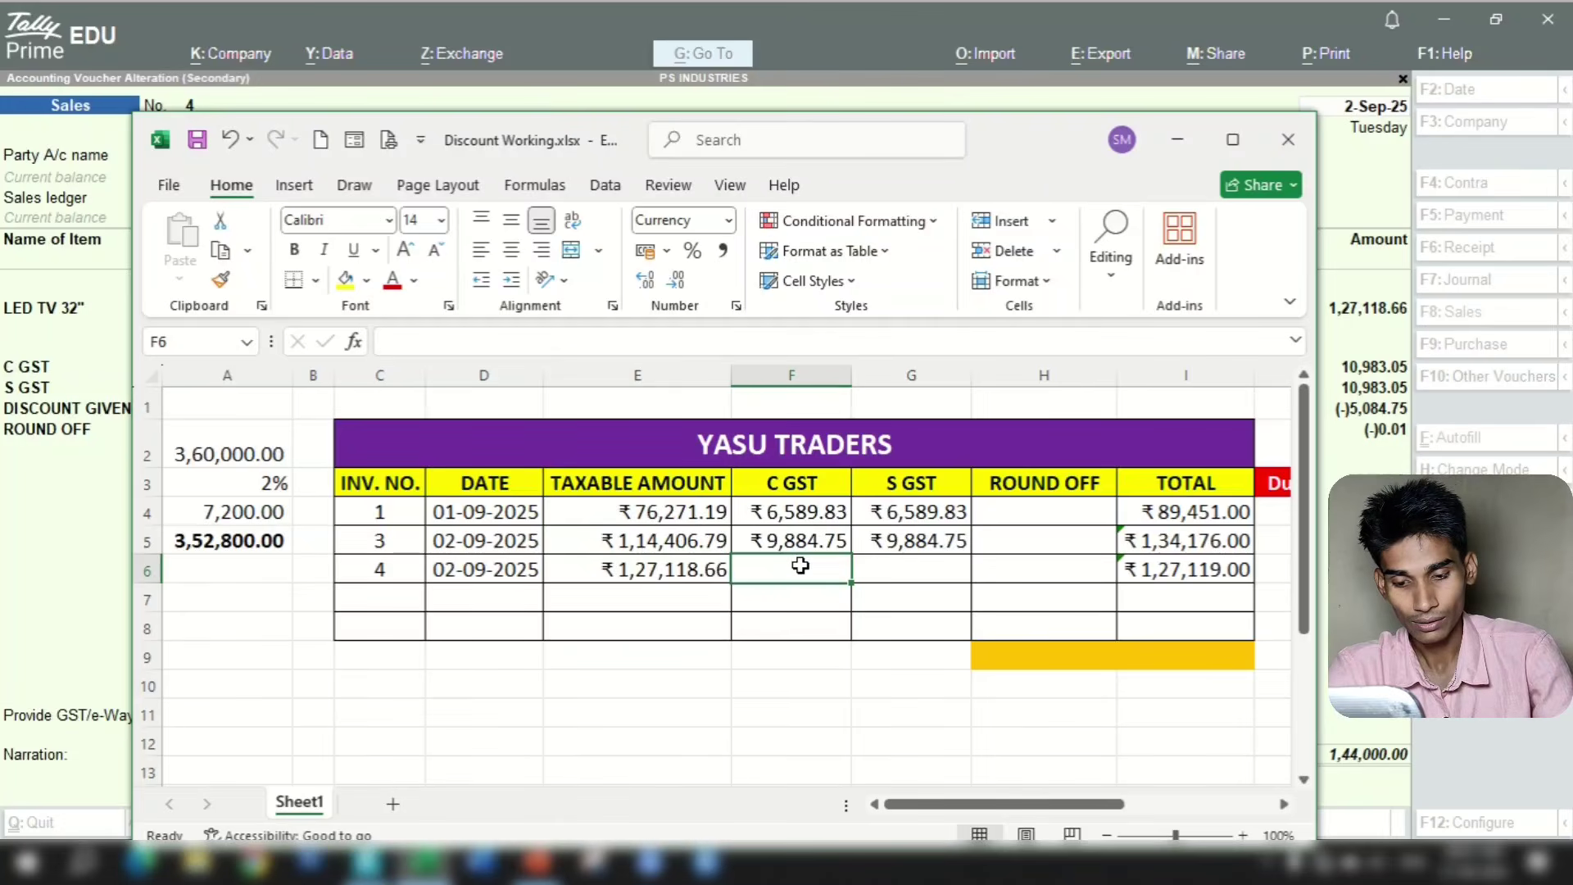
{"action": "type", "text": "109"}
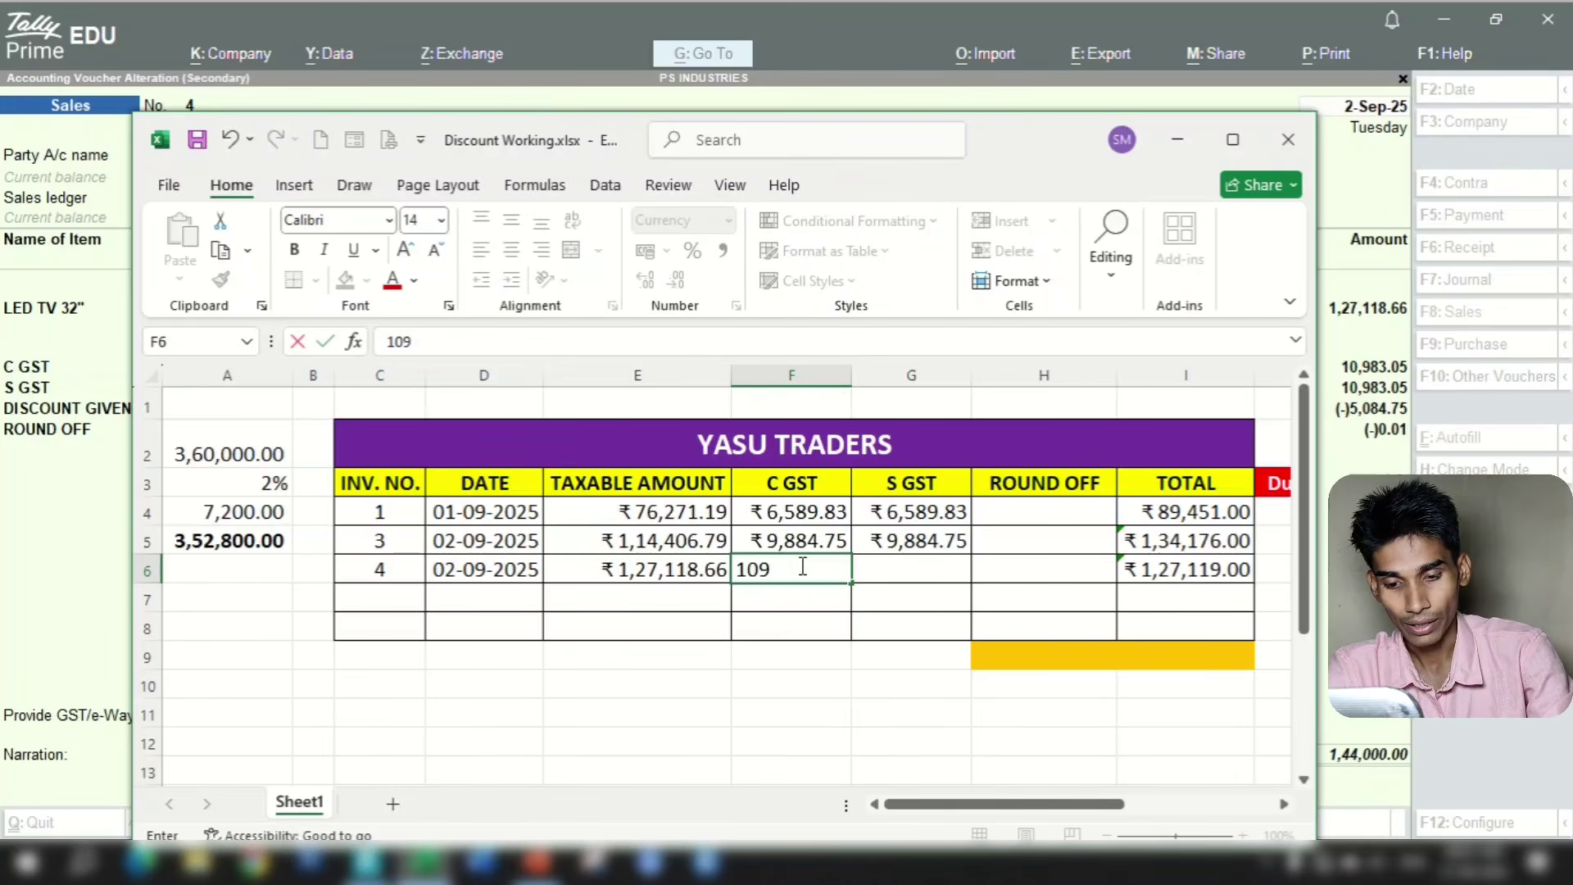
{"action": "type", "text": "83.05"}
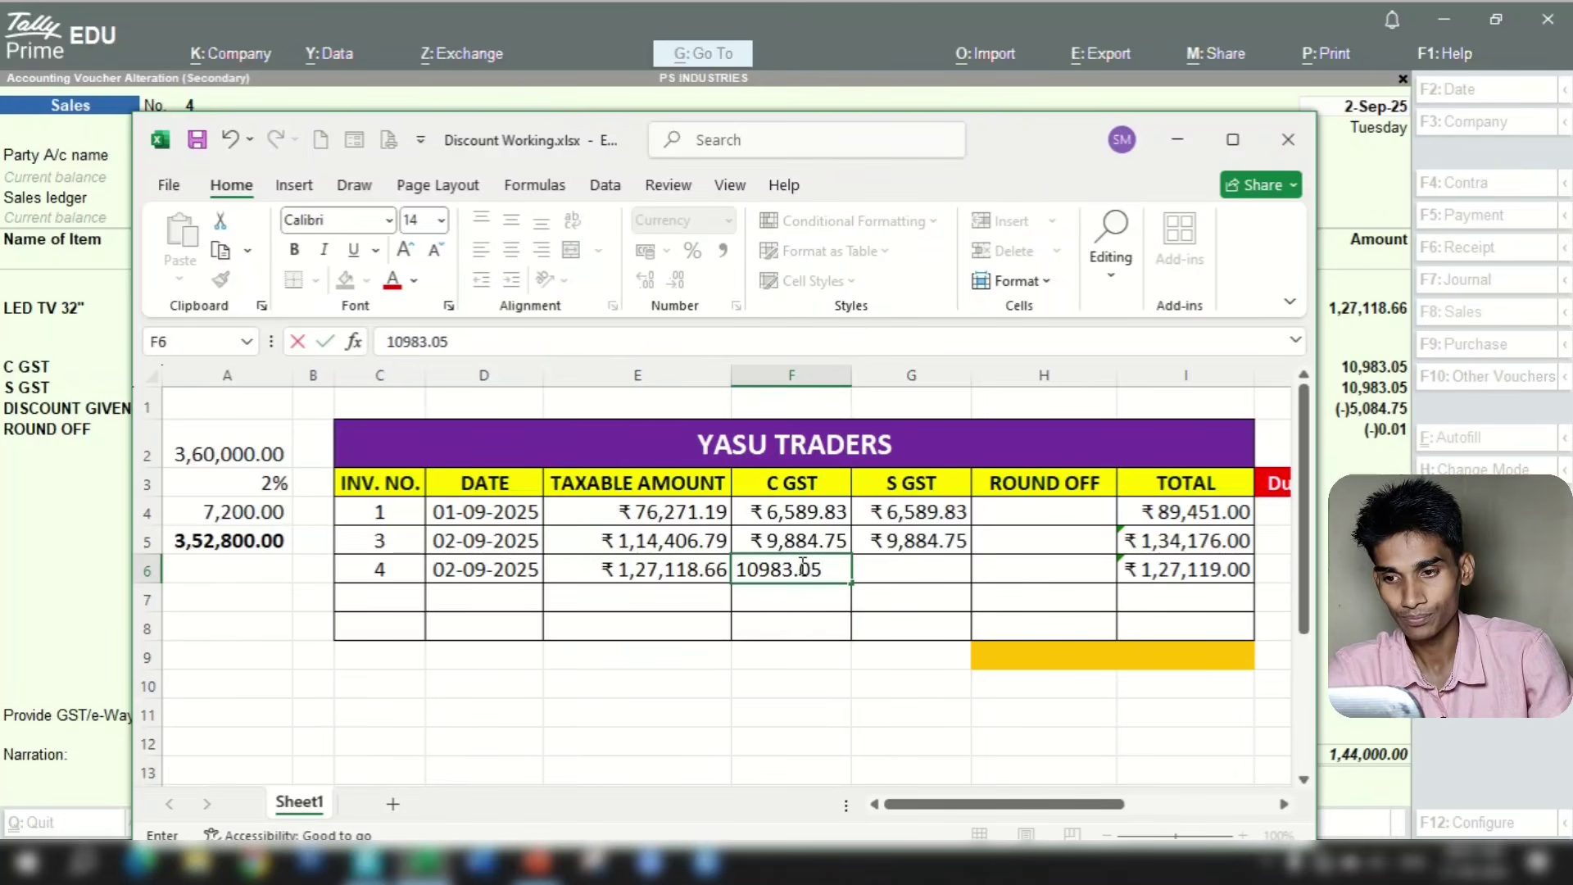
{"action": "key", "text": "Return"}
{"action": "left_click", "coordinate": [880, 560]}
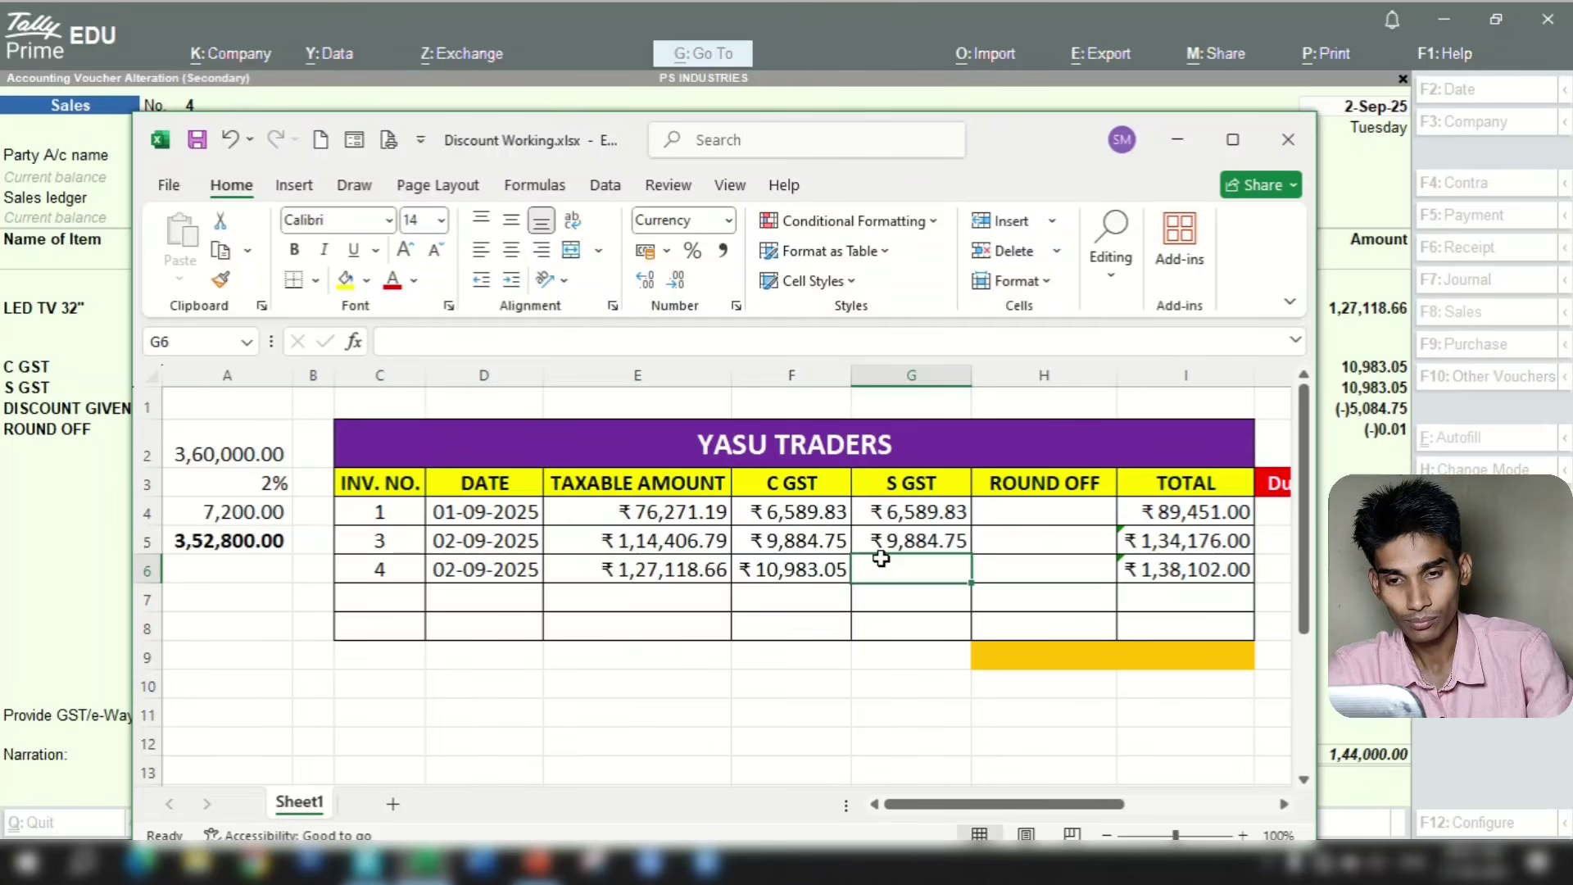
{"action": "type", "text": "10"}
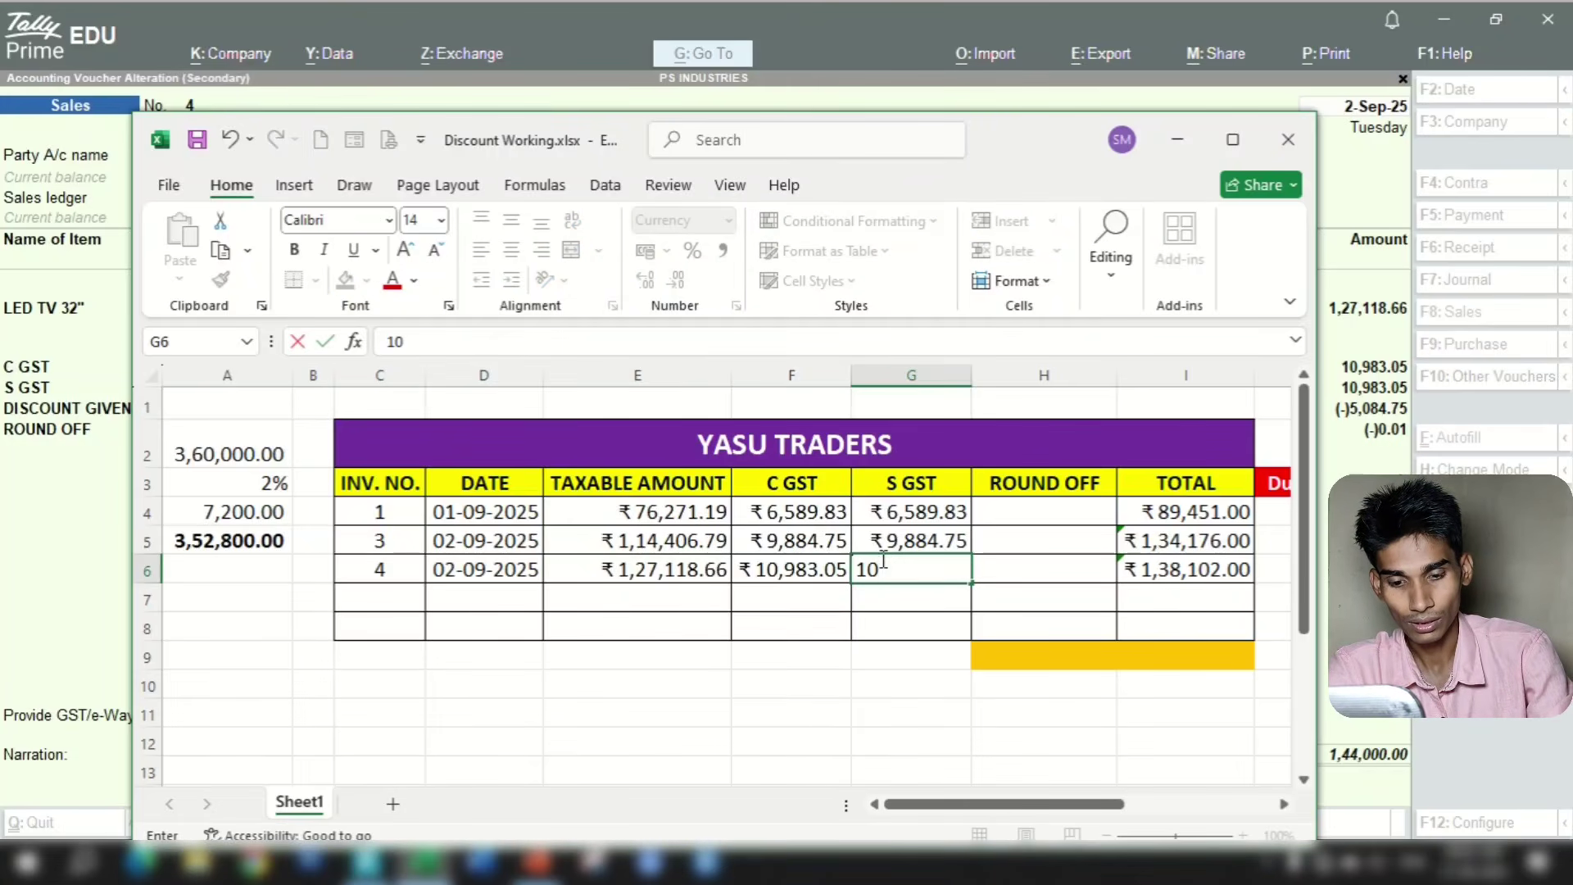
{"action": "type", "text": ",983.0"}
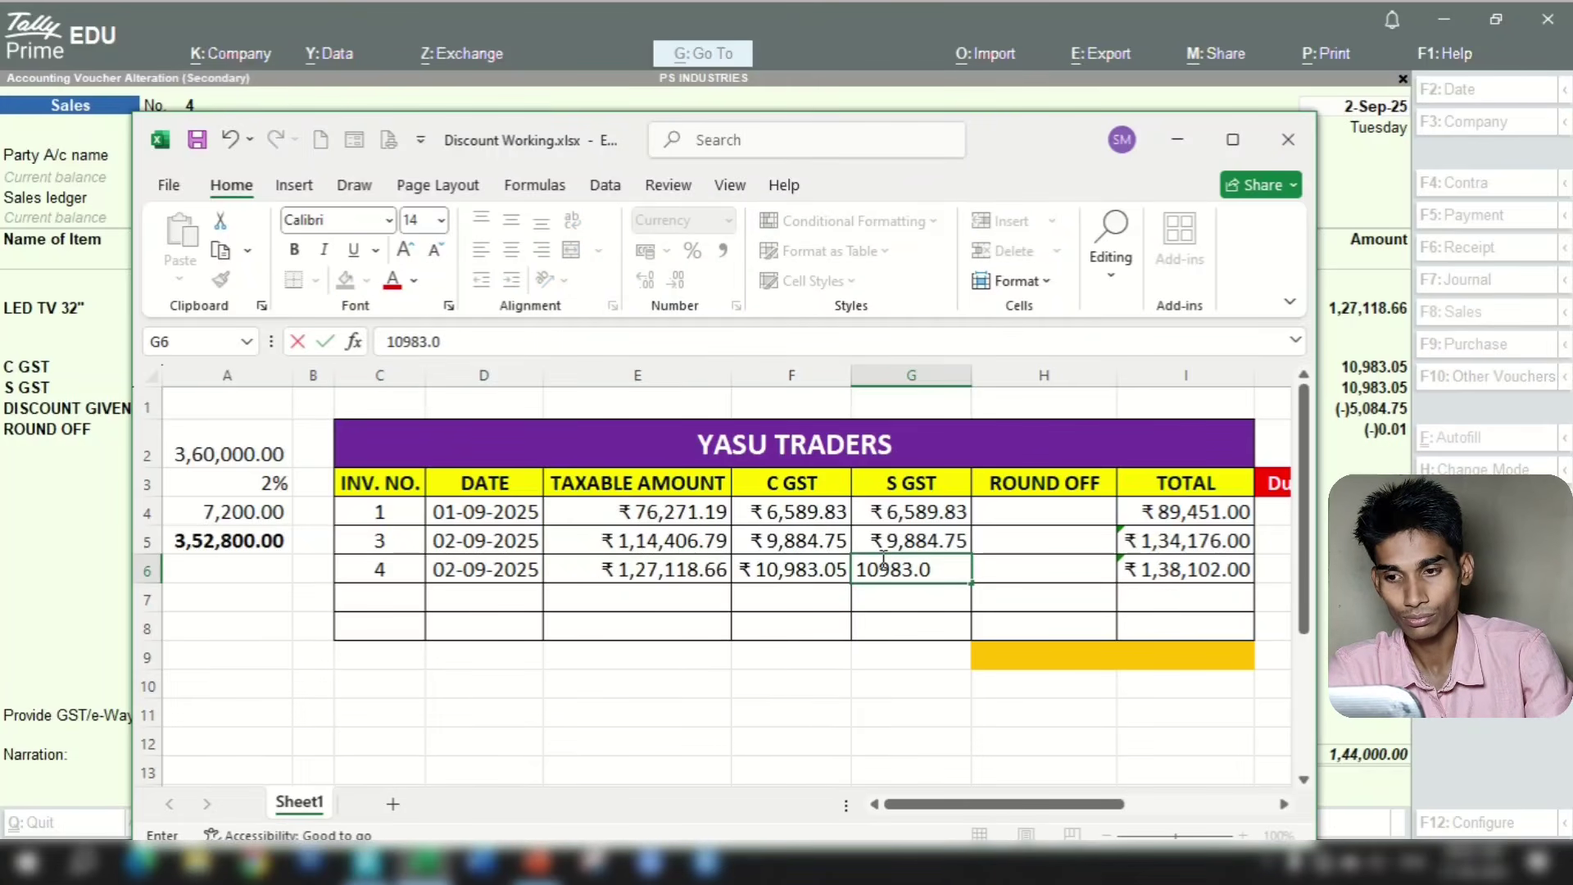
{"action": "type", "text": "5"}
{"action": "key", "text": "Return"}
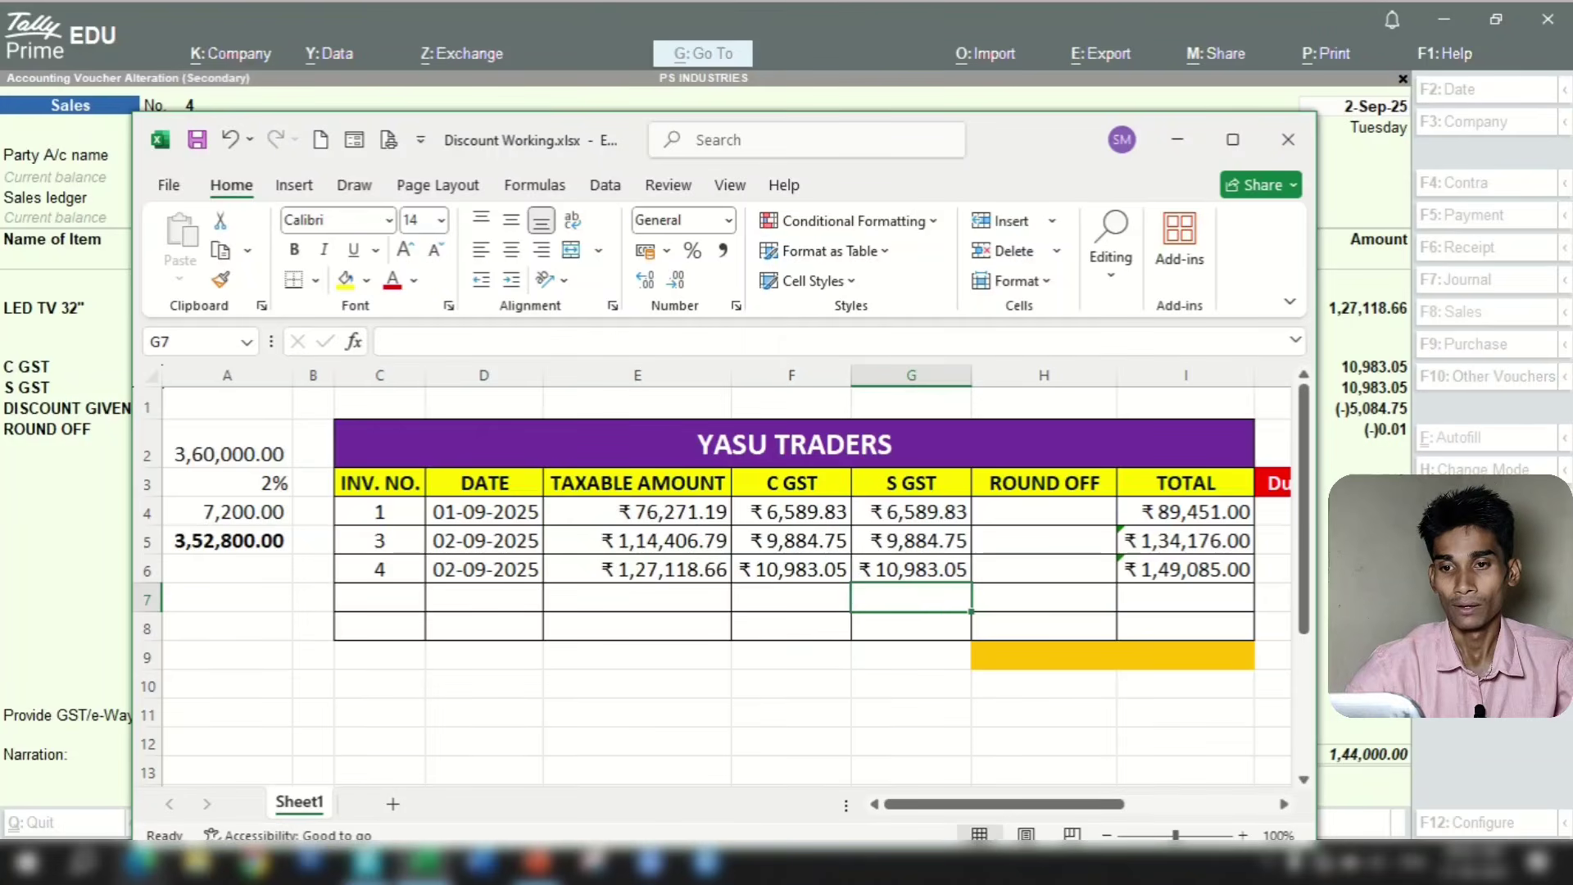
Quit sales voucher 4 in TallyPrime back to the ledger vouchers list, and switch to Excel with its window maximized
{"action": "left_click", "coordinate": [1373, 187]}
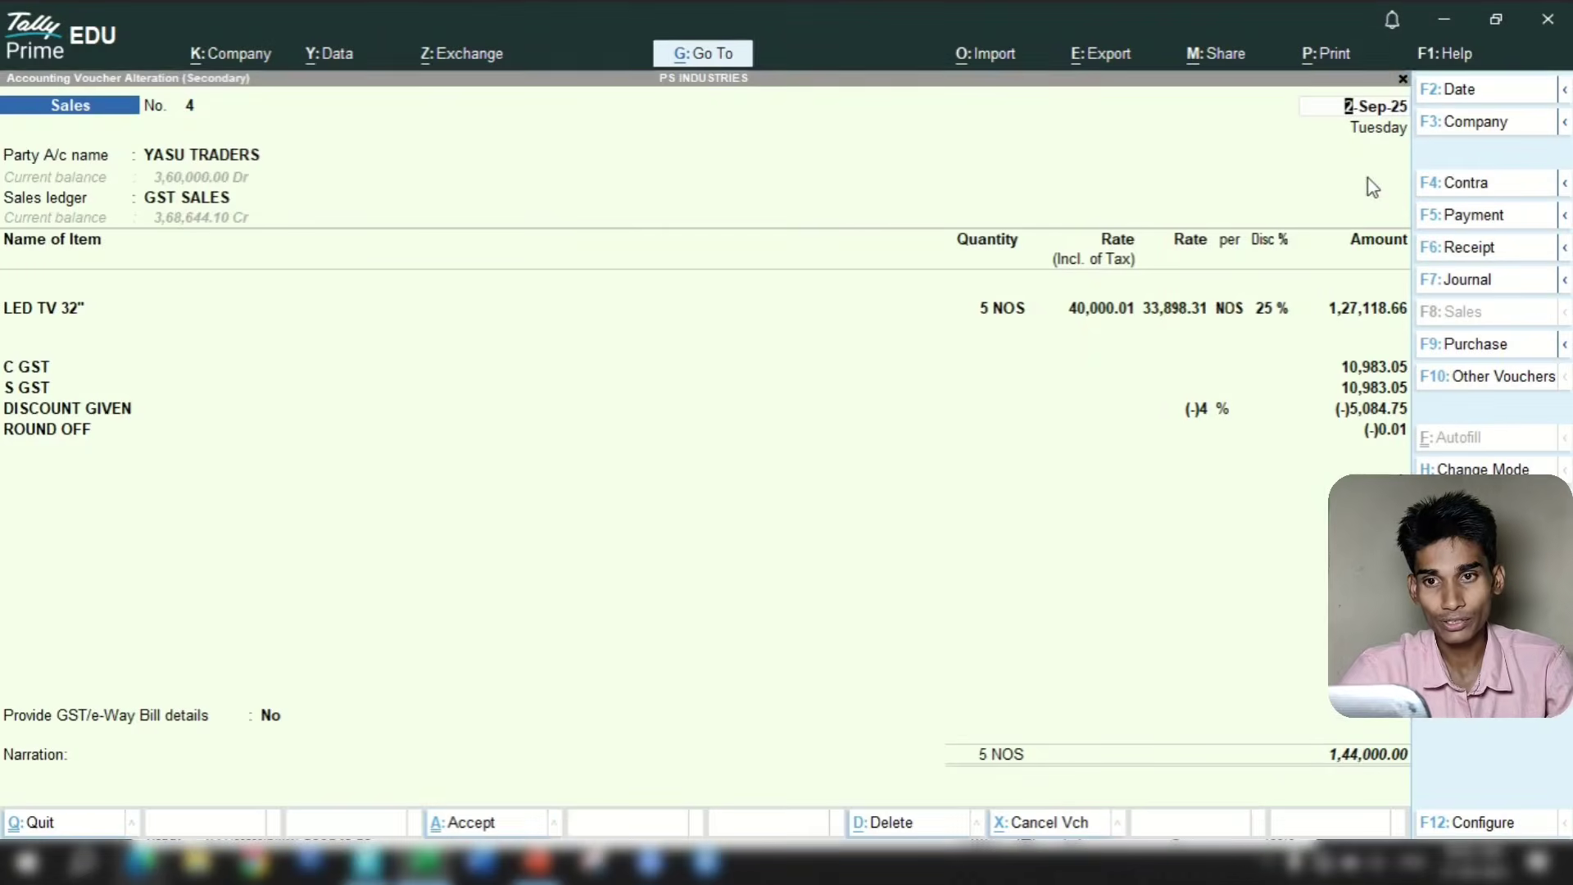
{"action": "key", "text": "Escape"}
{"action": "key", "text": "y"}
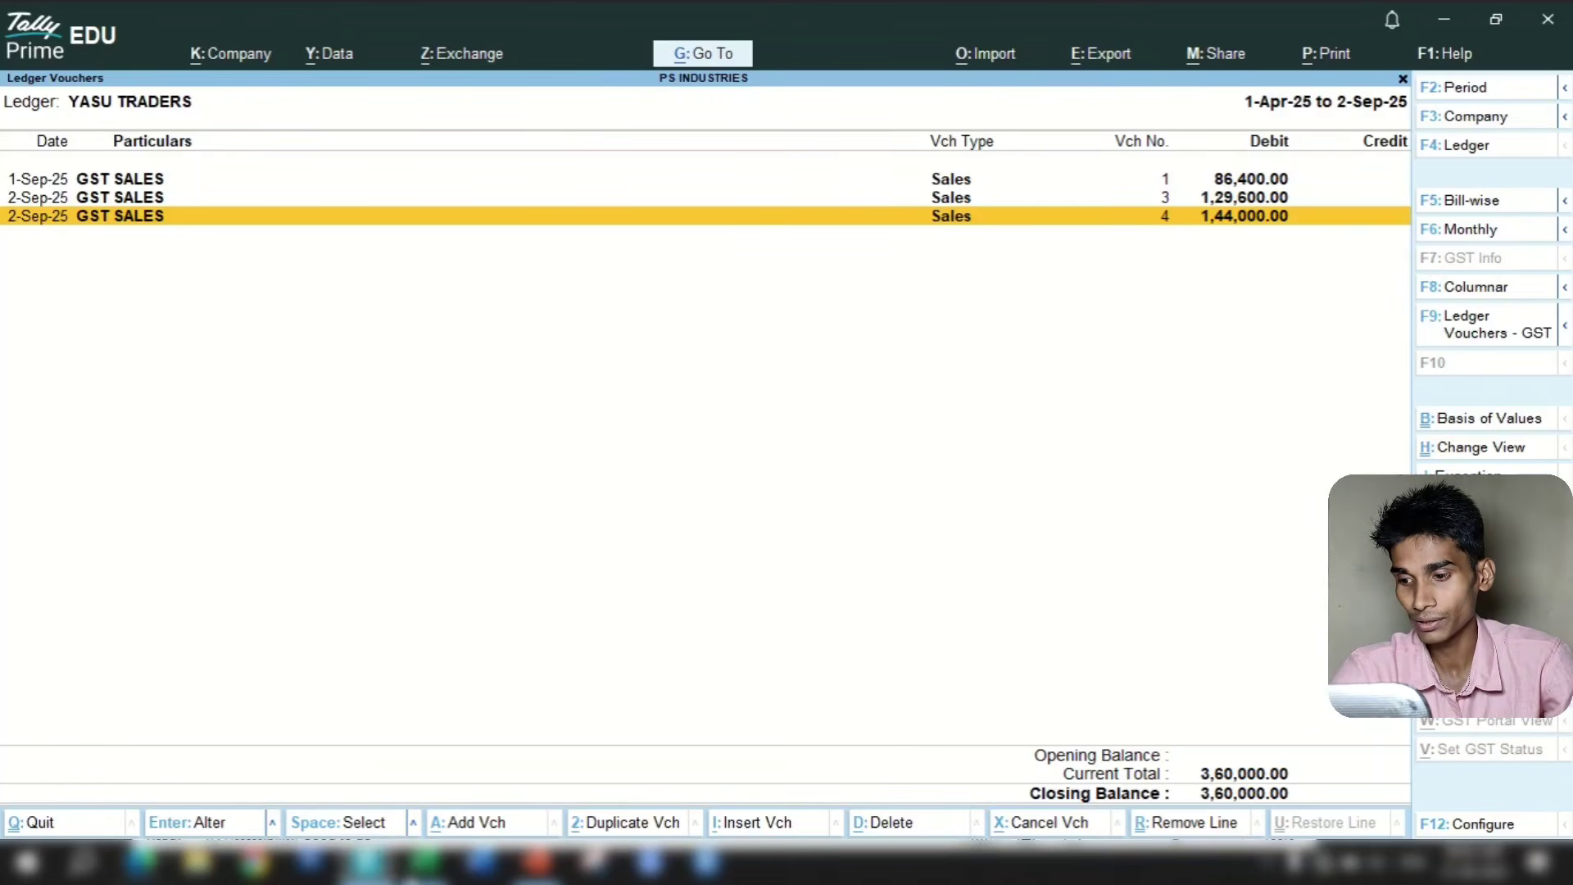
{"action": "left_click", "coordinate": [424, 861]}
{"action": "left_click", "coordinate": [1236, 144]}
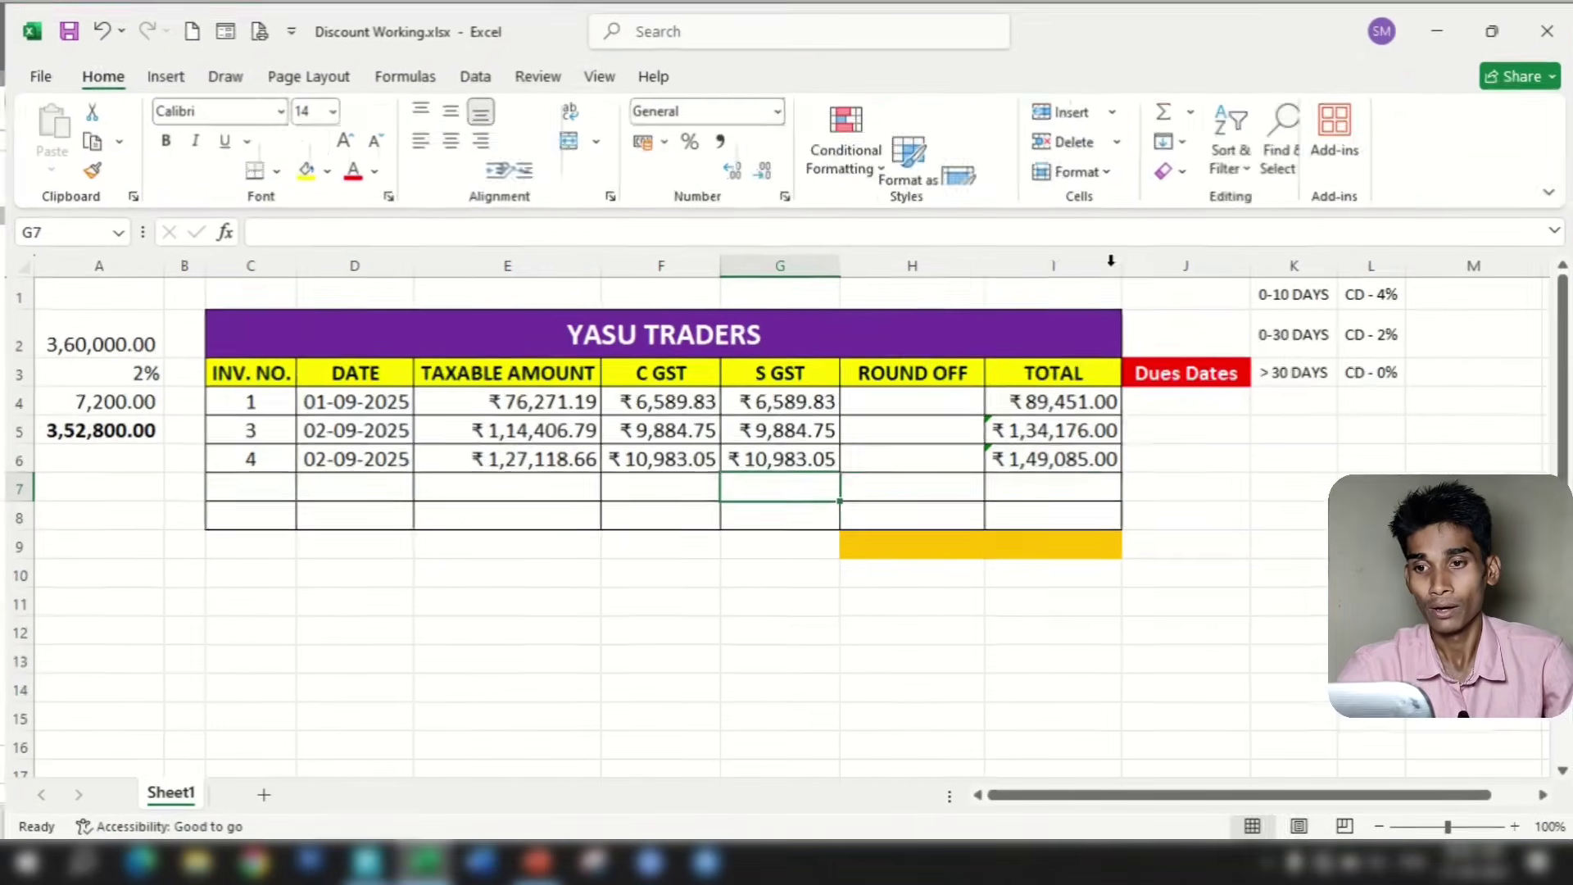
Calculate invoice 1's due date in cell J4 with =D4+10 and fill the formula down through J6
{"action": "left_click", "coordinate": [1189, 401]}
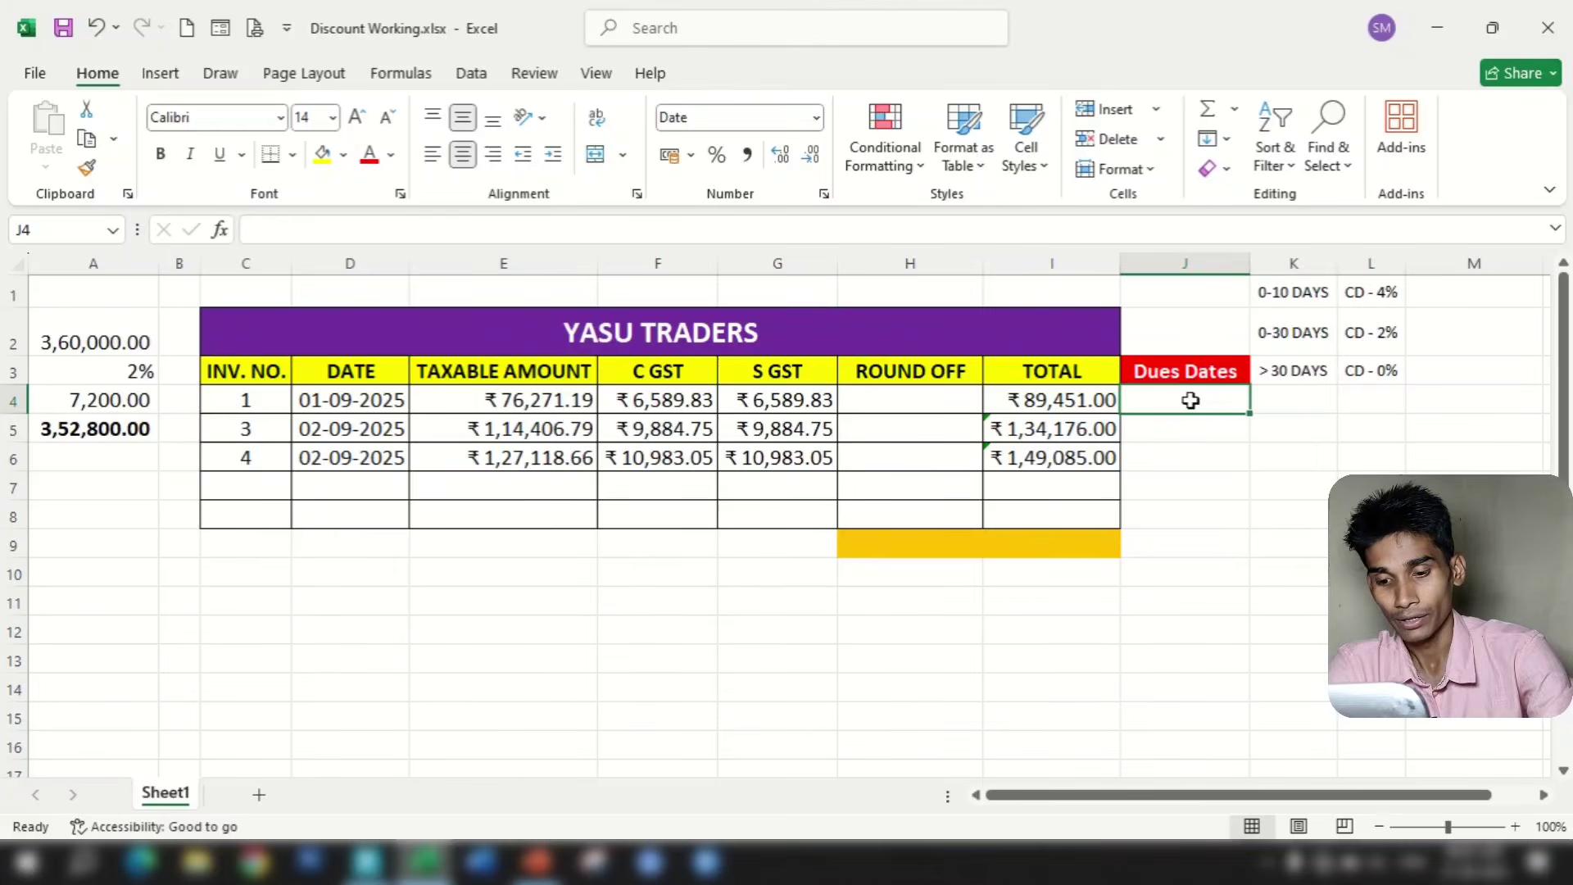
{"action": "type", "text": "="}
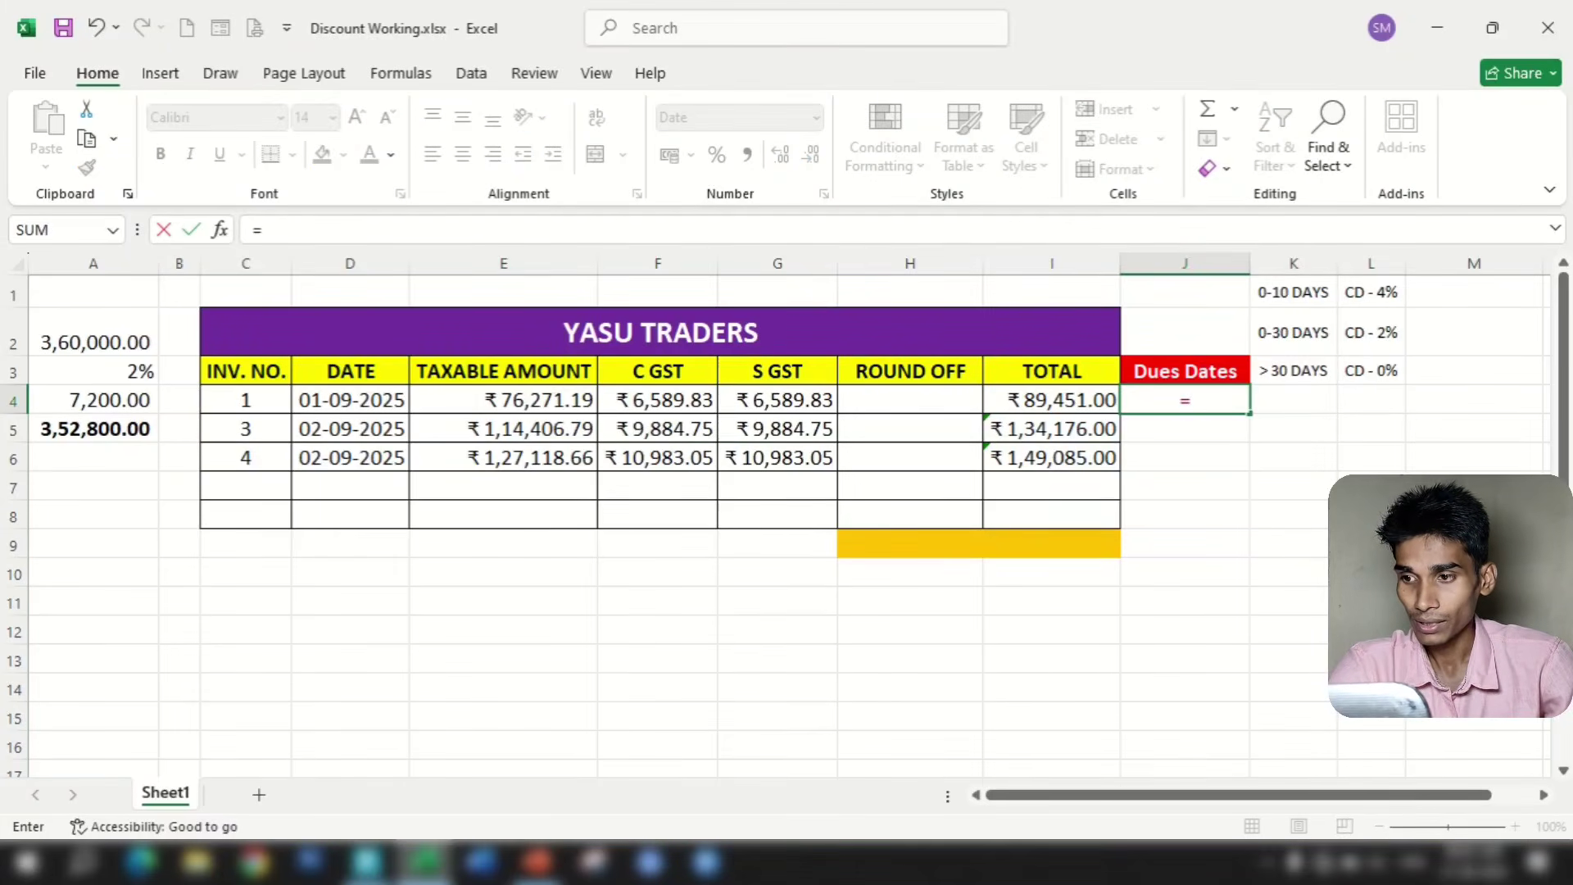
{"action": "left_click", "coordinate": [347, 399]}
{"action": "type", "text": "+10"}
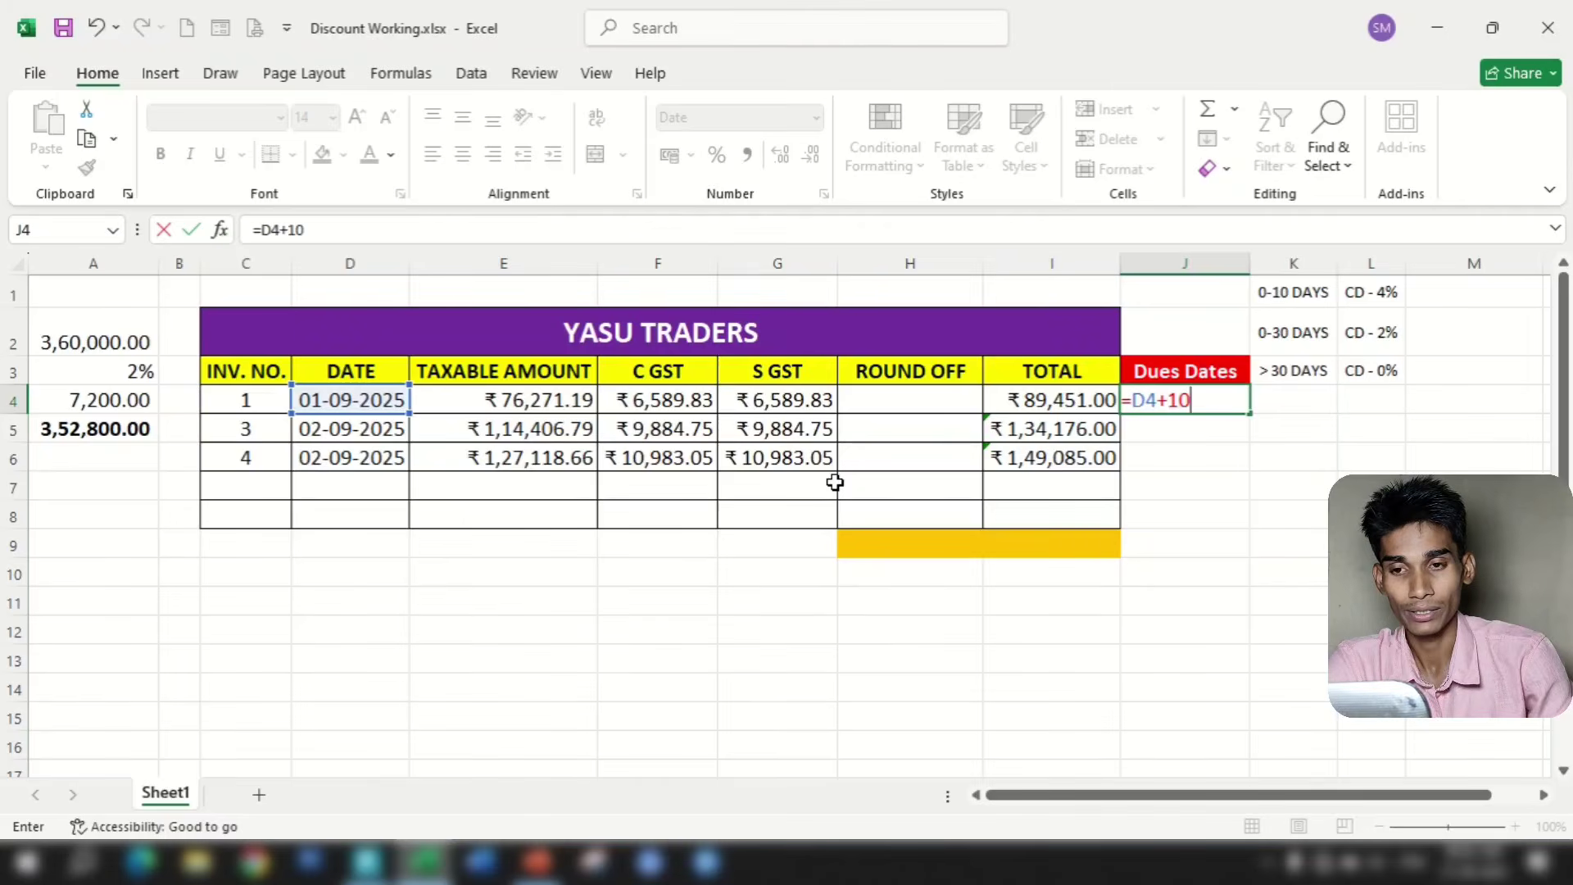
{"action": "key", "text": "Return"}
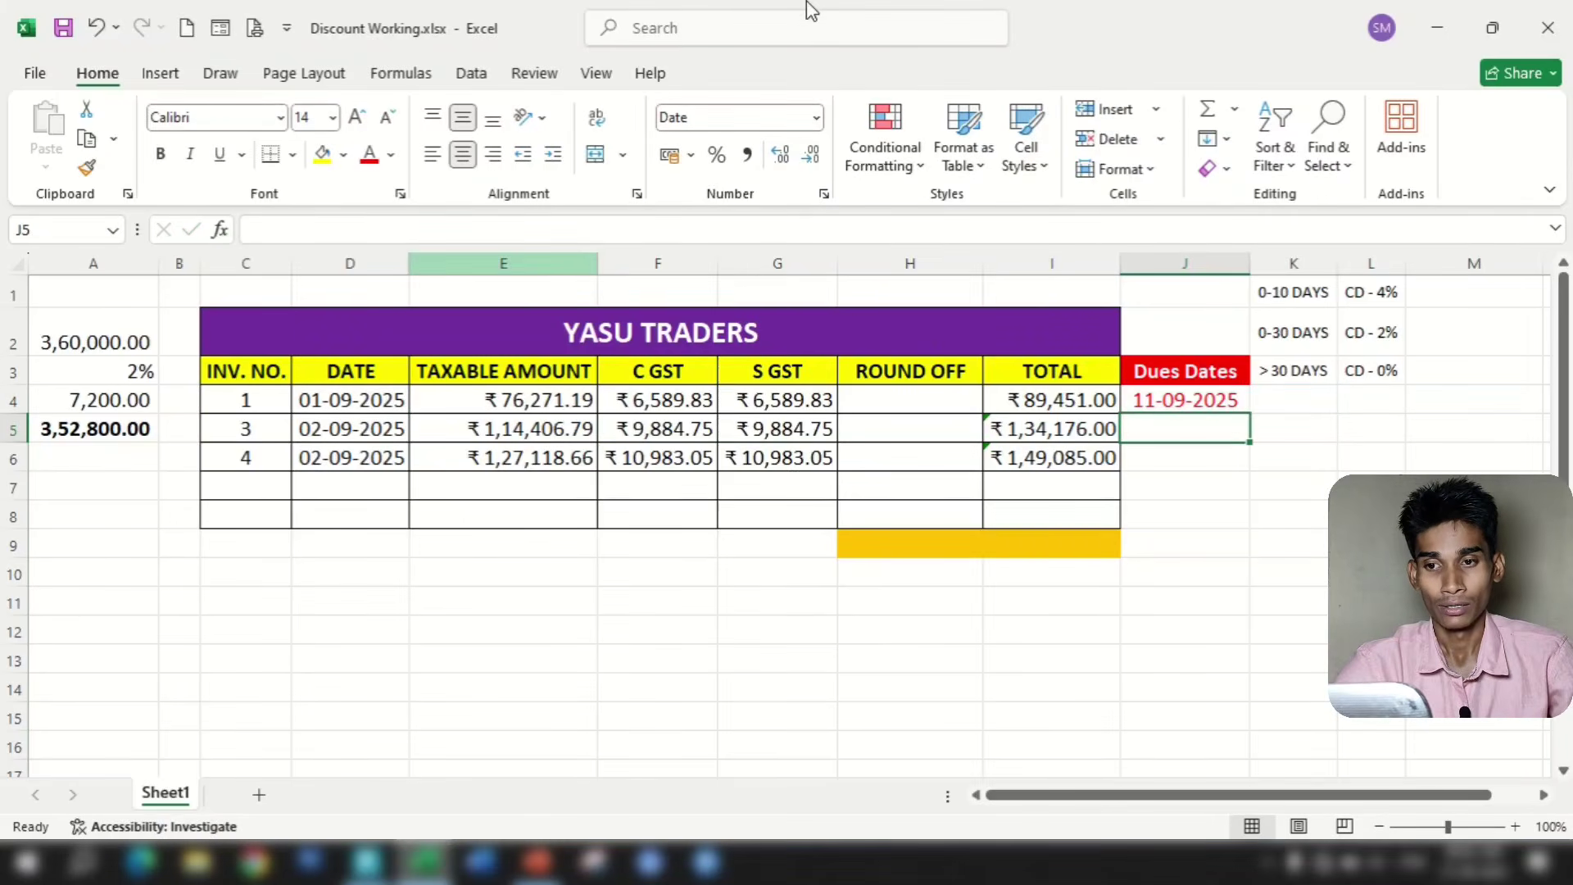
{"action": "left_click", "coordinate": [1192, 402]}
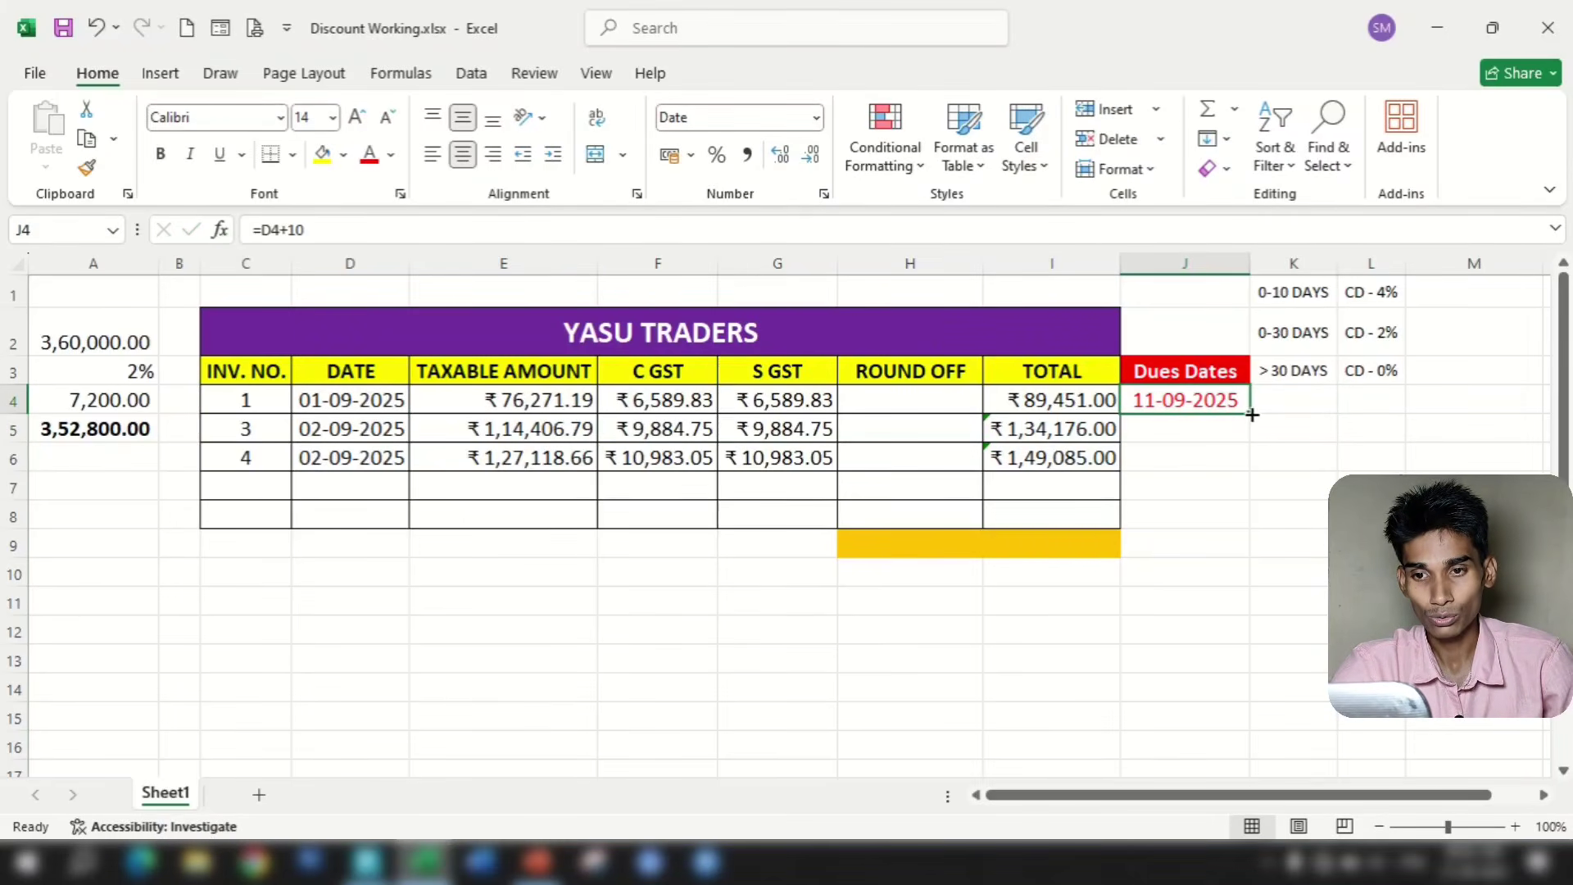
{"action": "left_click_drag", "start_coordinate": [1251, 415], "coordinate": [1253, 468]}
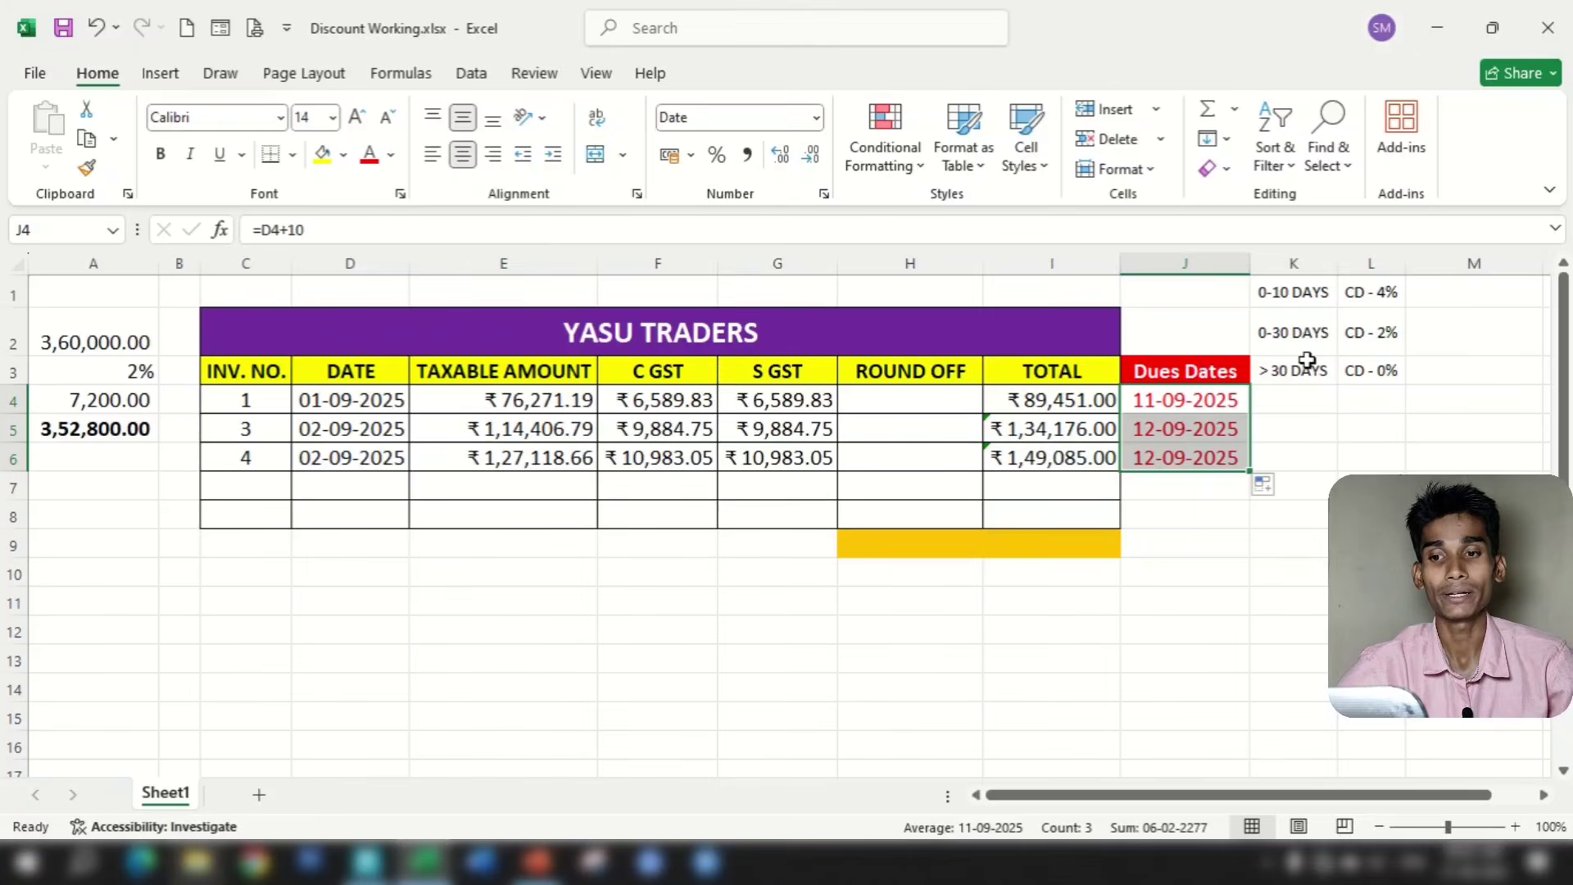
{"action": "left_click", "coordinate": [1309, 600]}
Total the taxable amounts in cell E7 with a SUM of E4:E6
{"action": "left_click", "coordinate": [573, 489]}
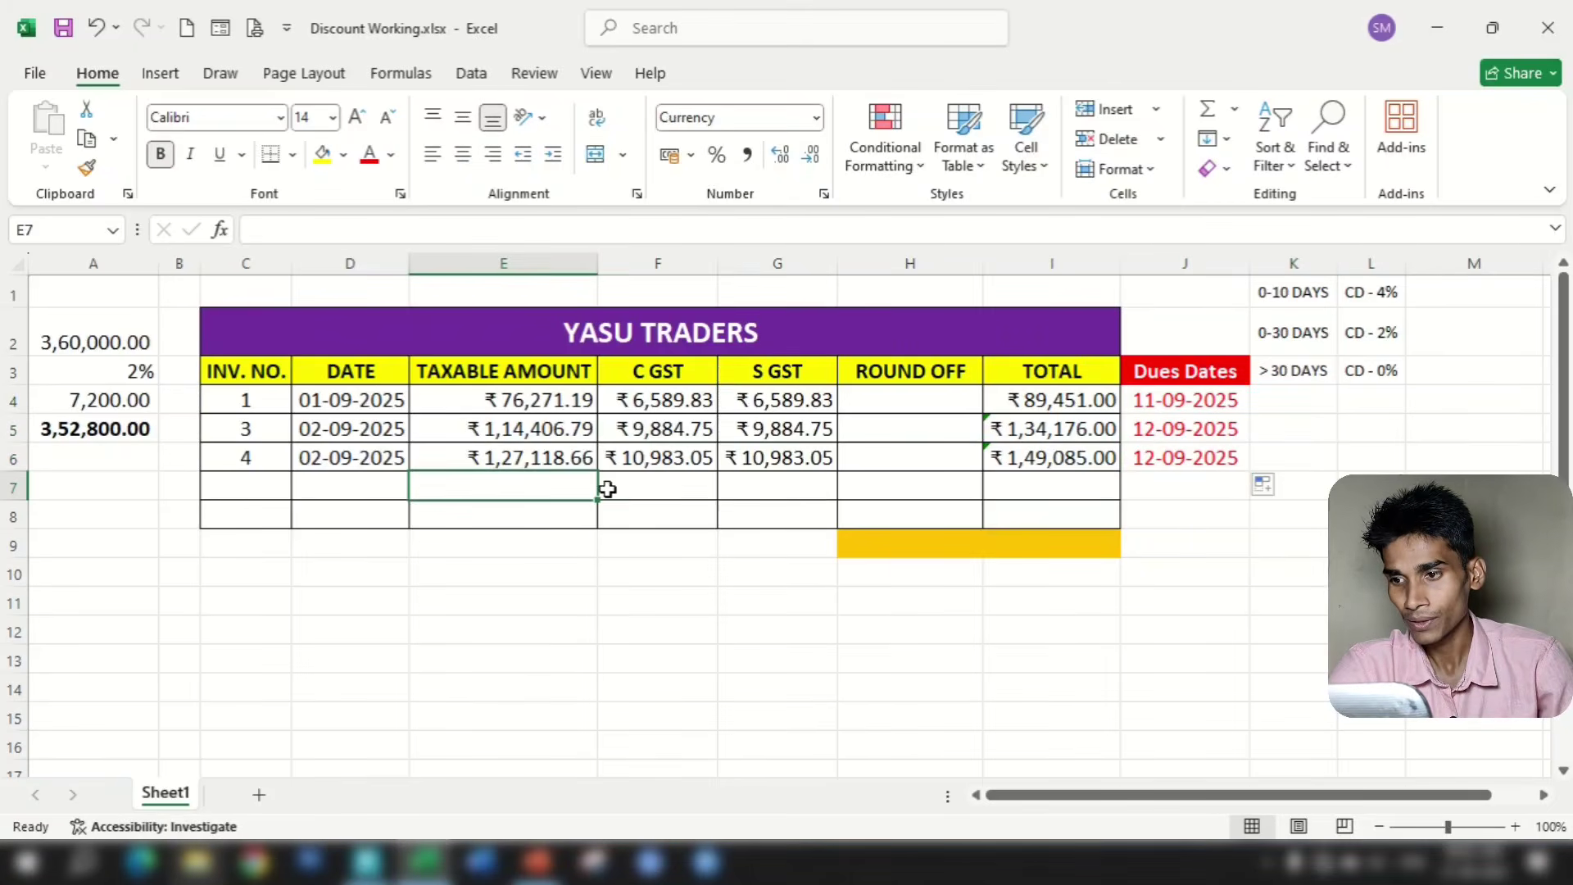
{"action": "type", "text": "=sum"}
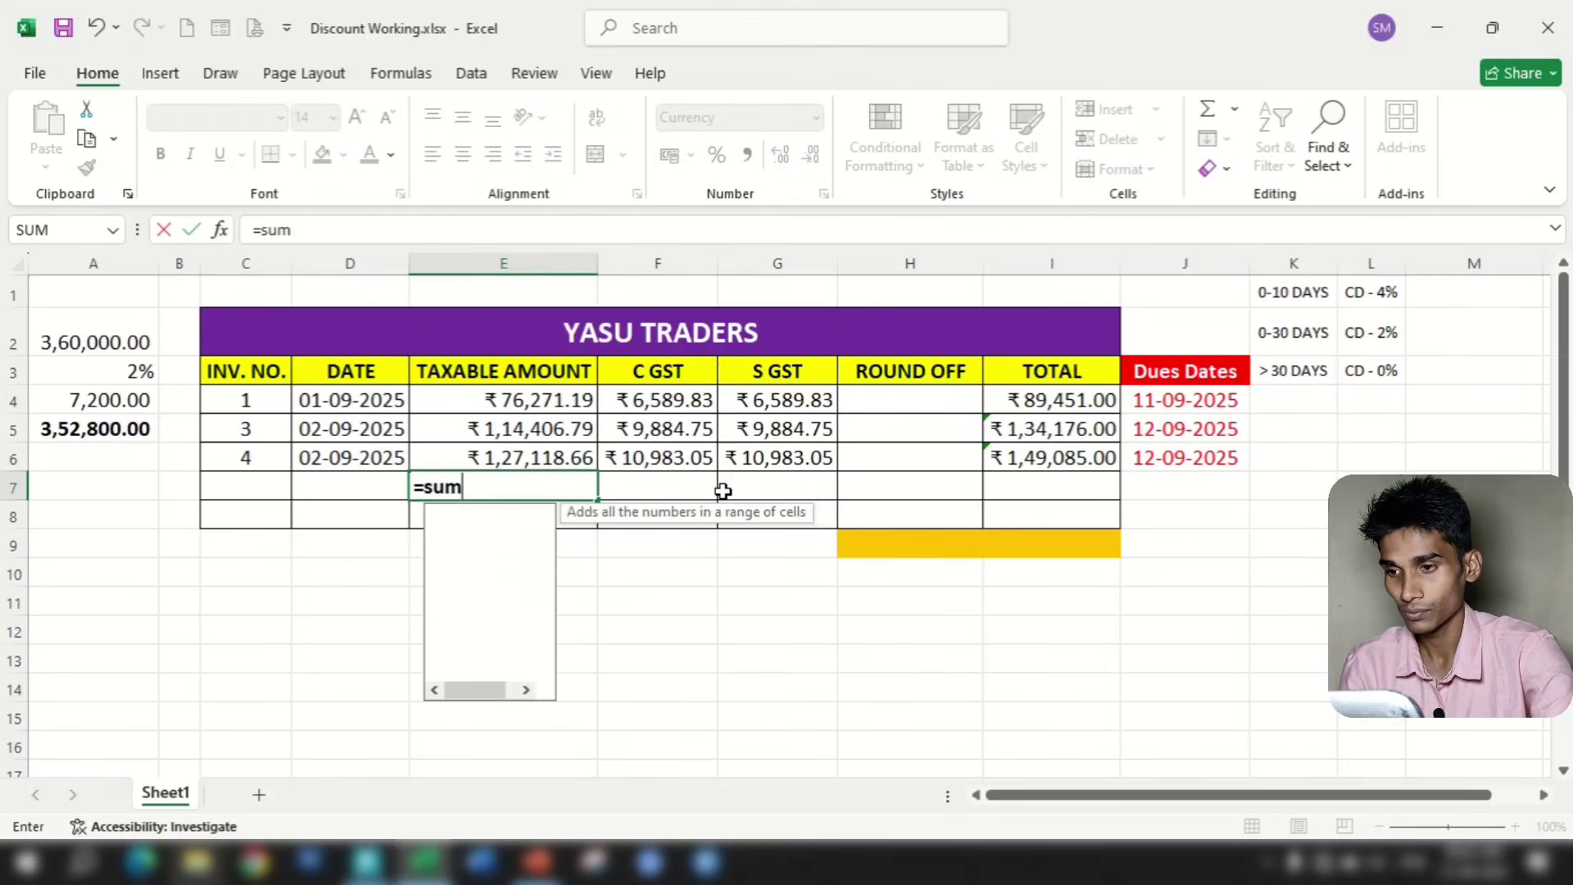
{"action": "key", "text": "Tab"}
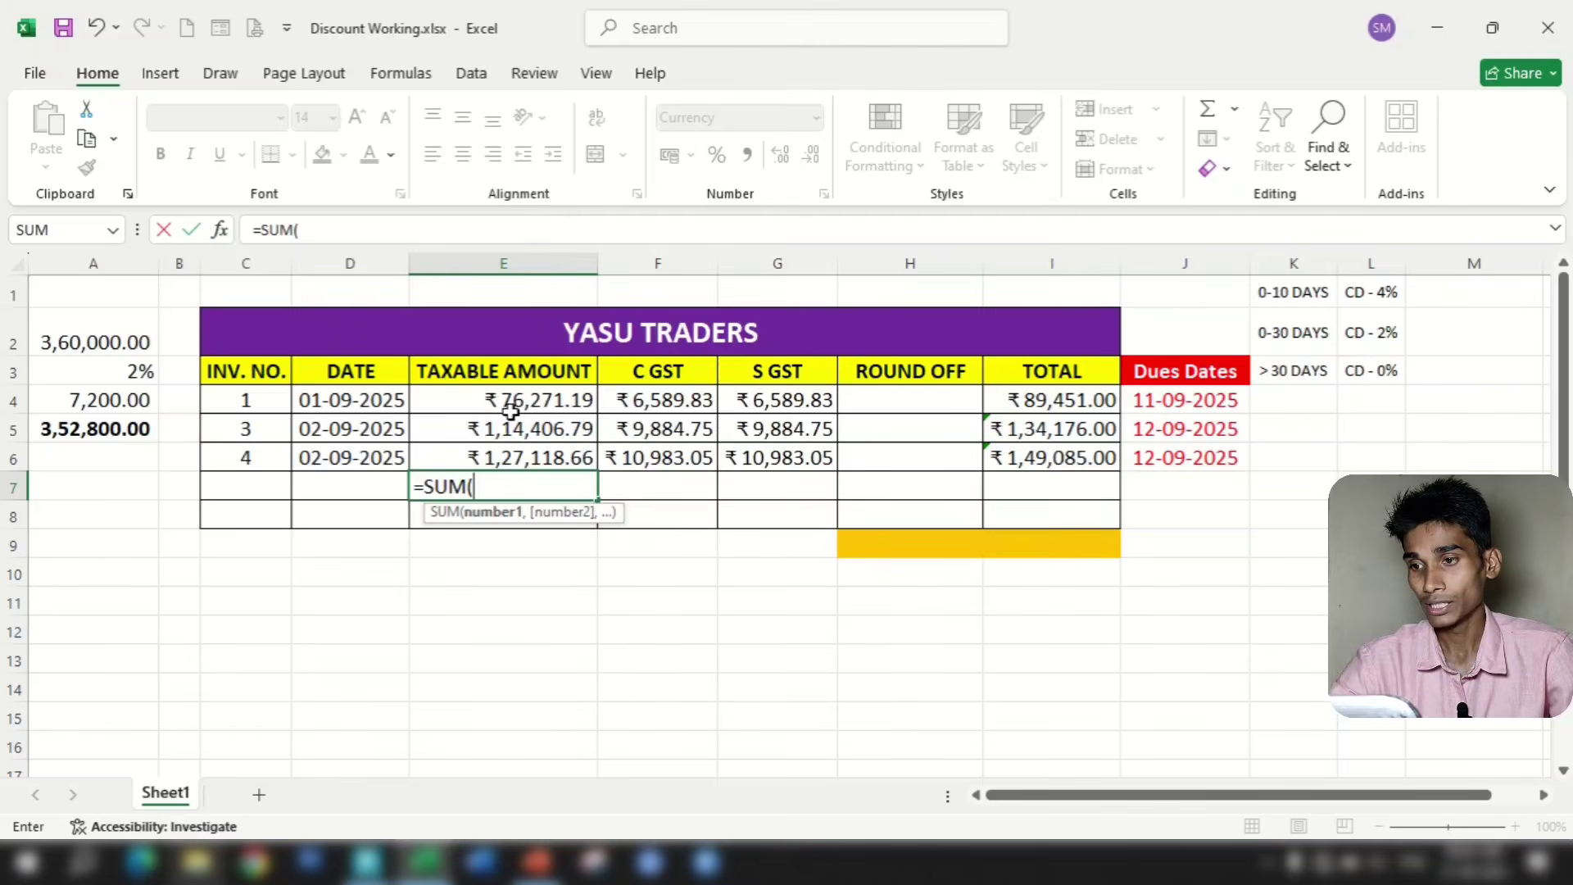
{"action": "left_click_drag", "start_coordinate": [507, 400], "coordinate": [516, 446]}
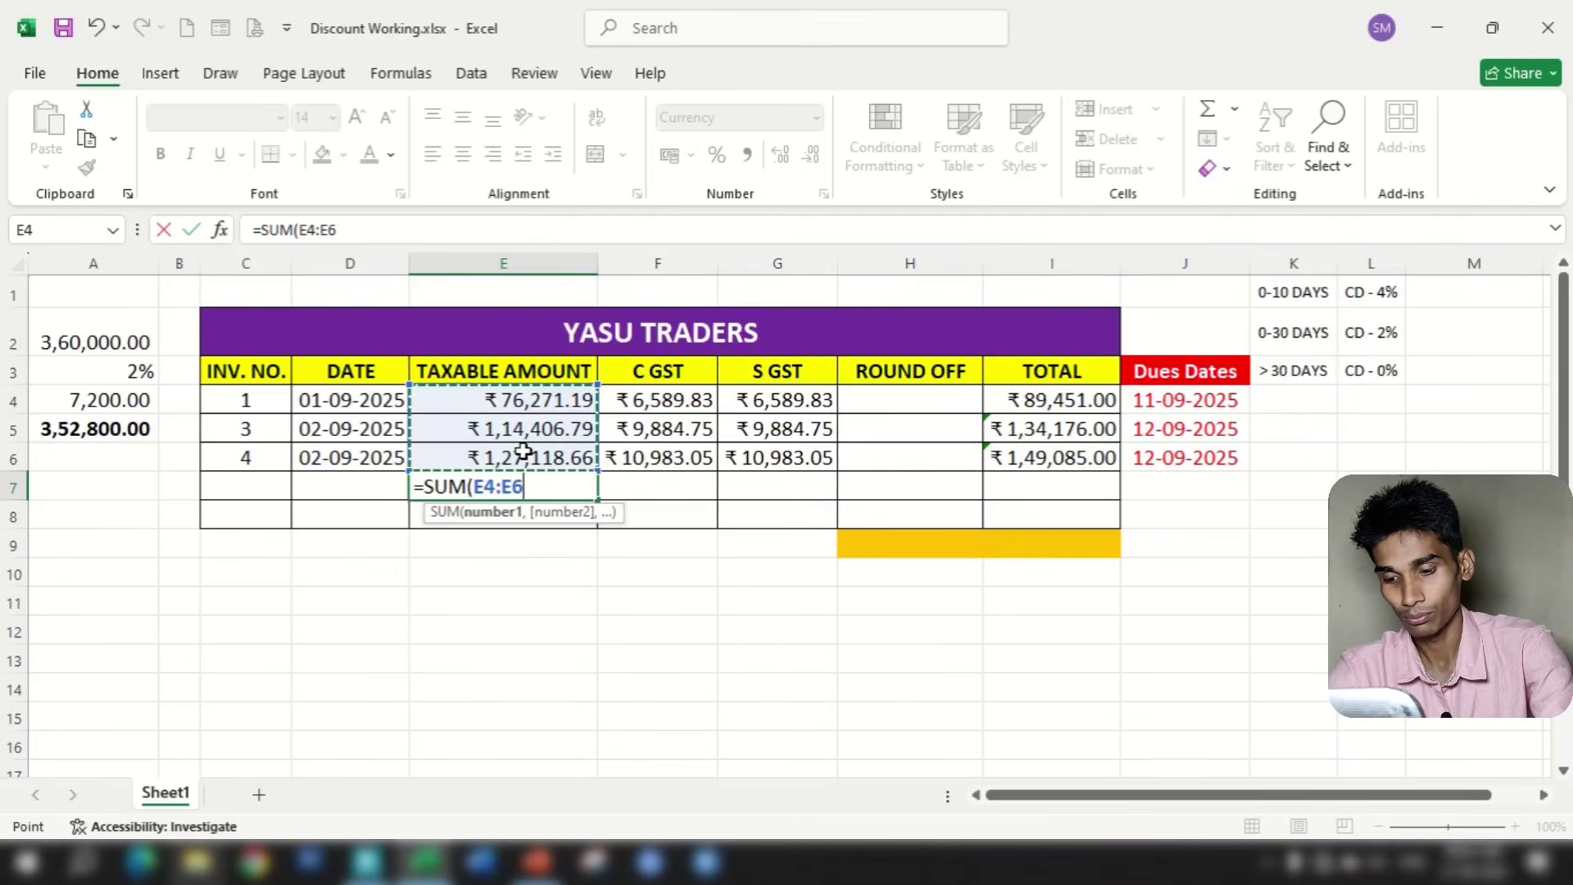
{"action": "key", "text": "Return"}
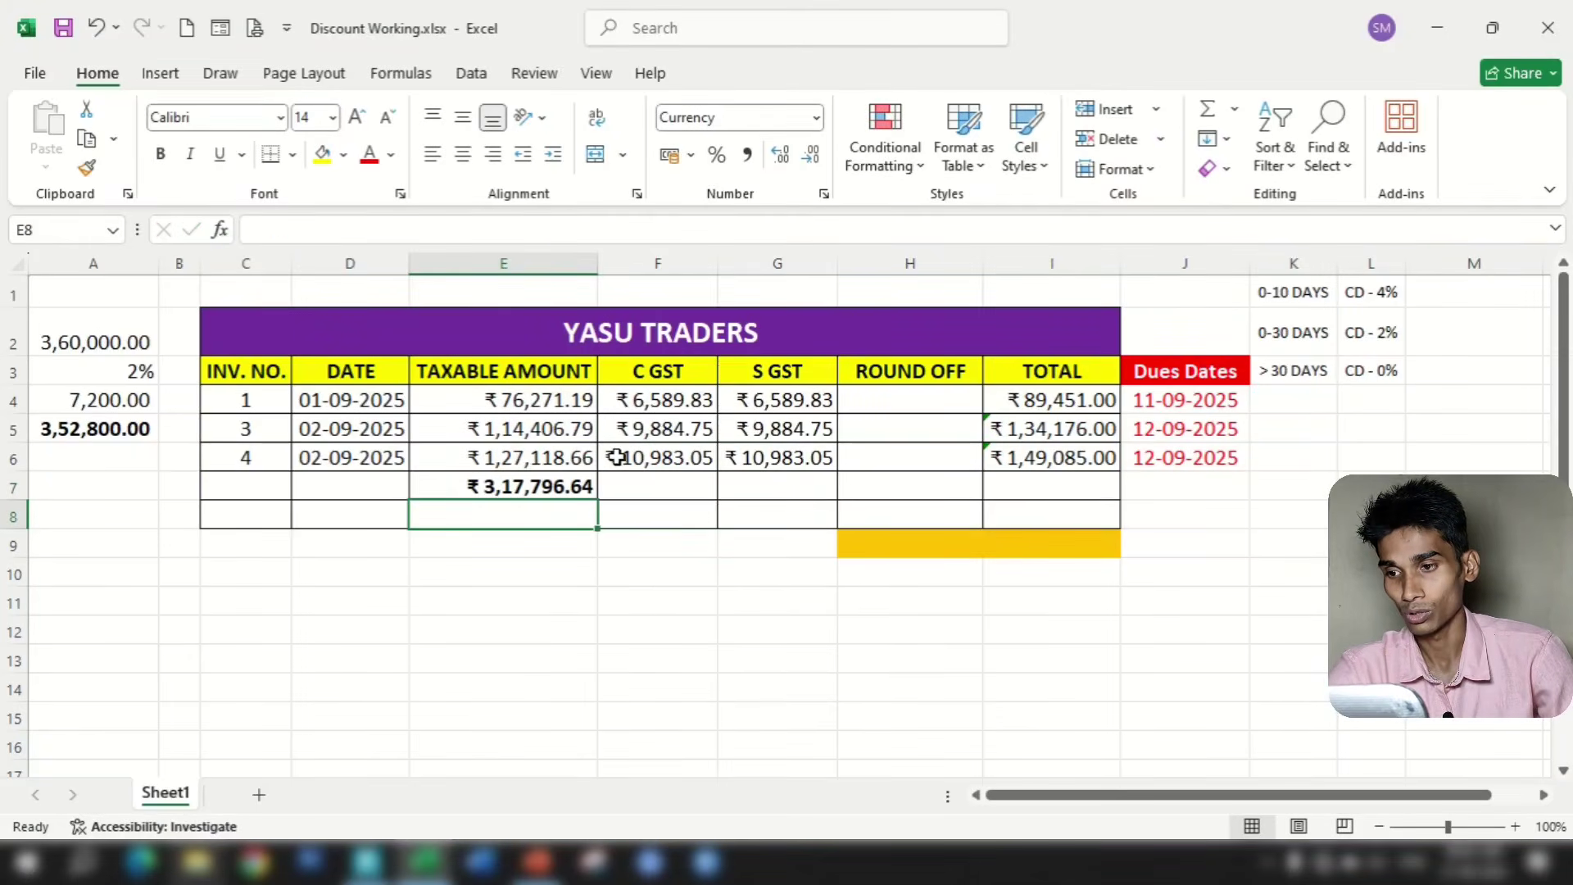
Total the invoice totals in cell I7 with a SUM of I4:I6
{"action": "left_click", "coordinate": [1037, 491]}
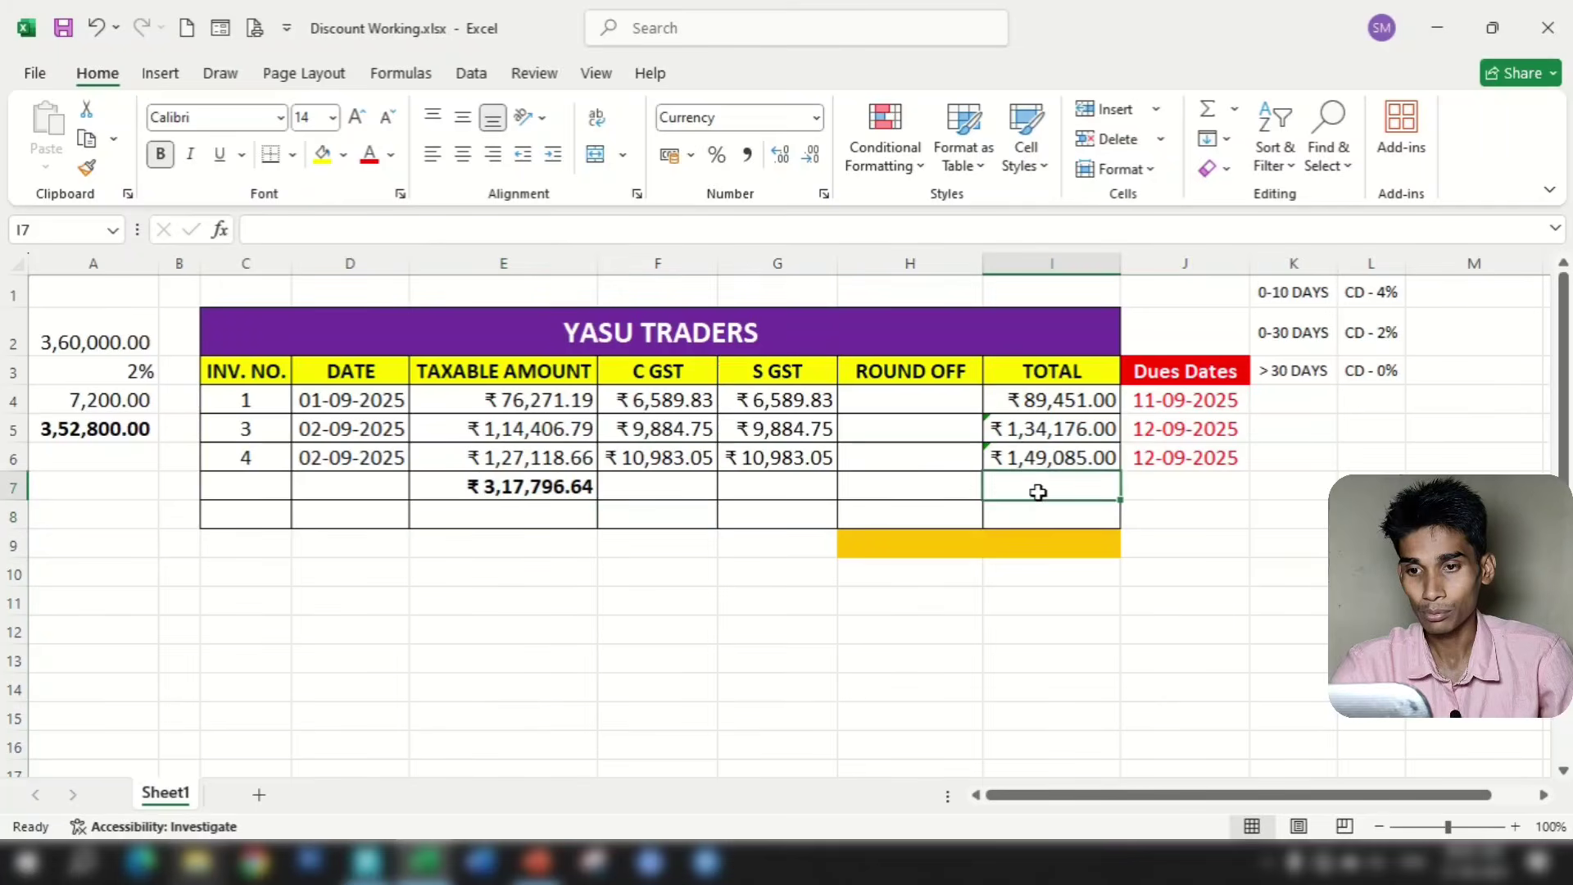
{"action": "type", "text": "=SUM("}
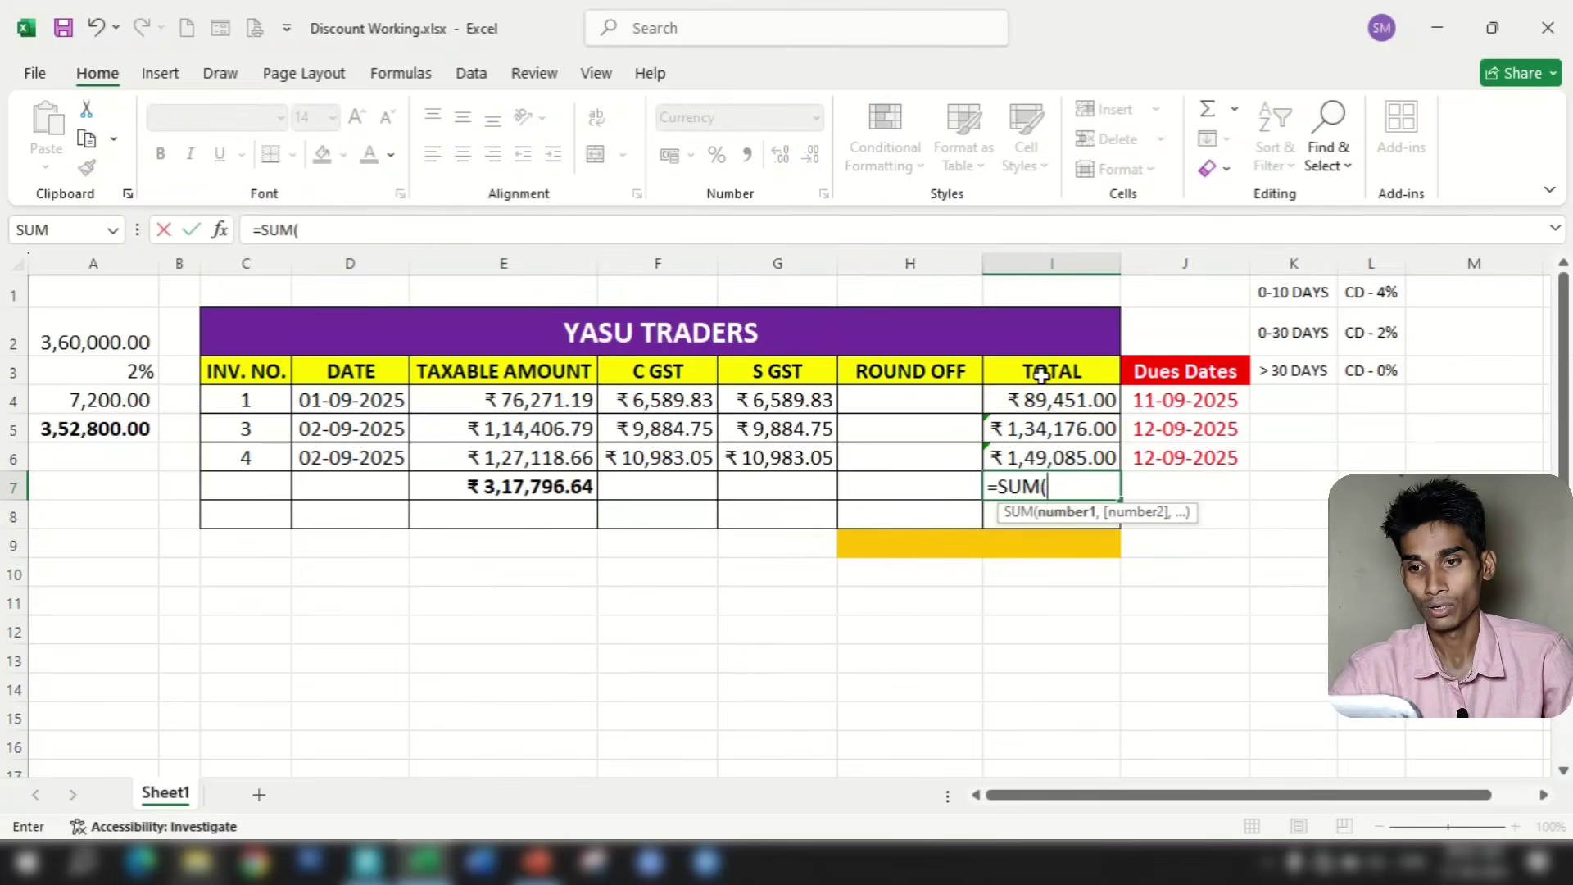
{"action": "left_click_drag", "start_coordinate": [1040, 393], "coordinate": [1036, 459]}
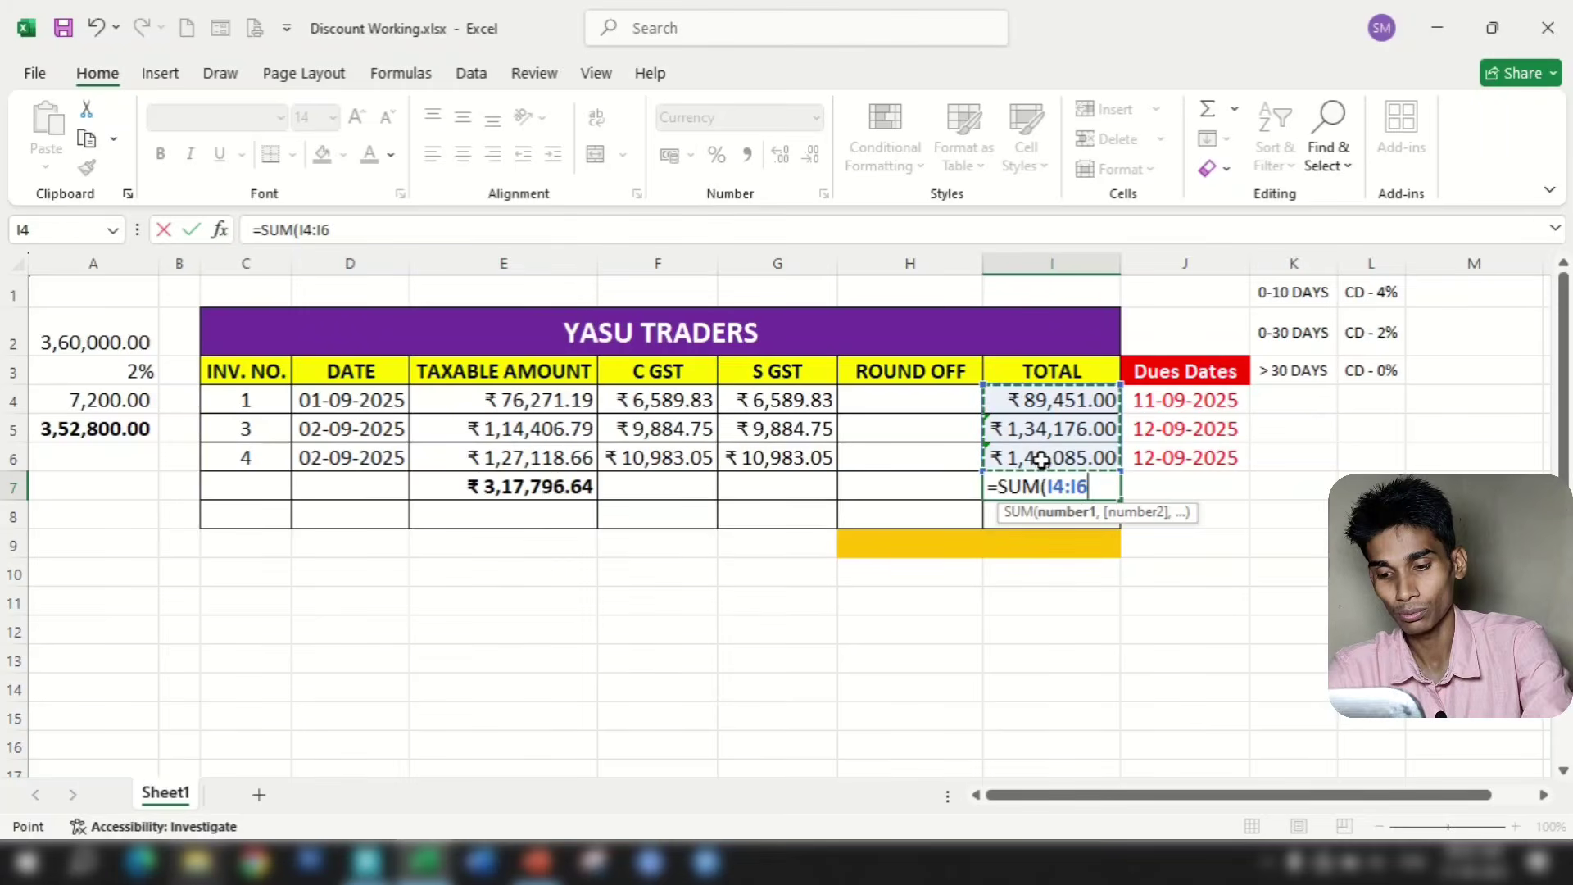
{"action": "key", "text": "Return"}
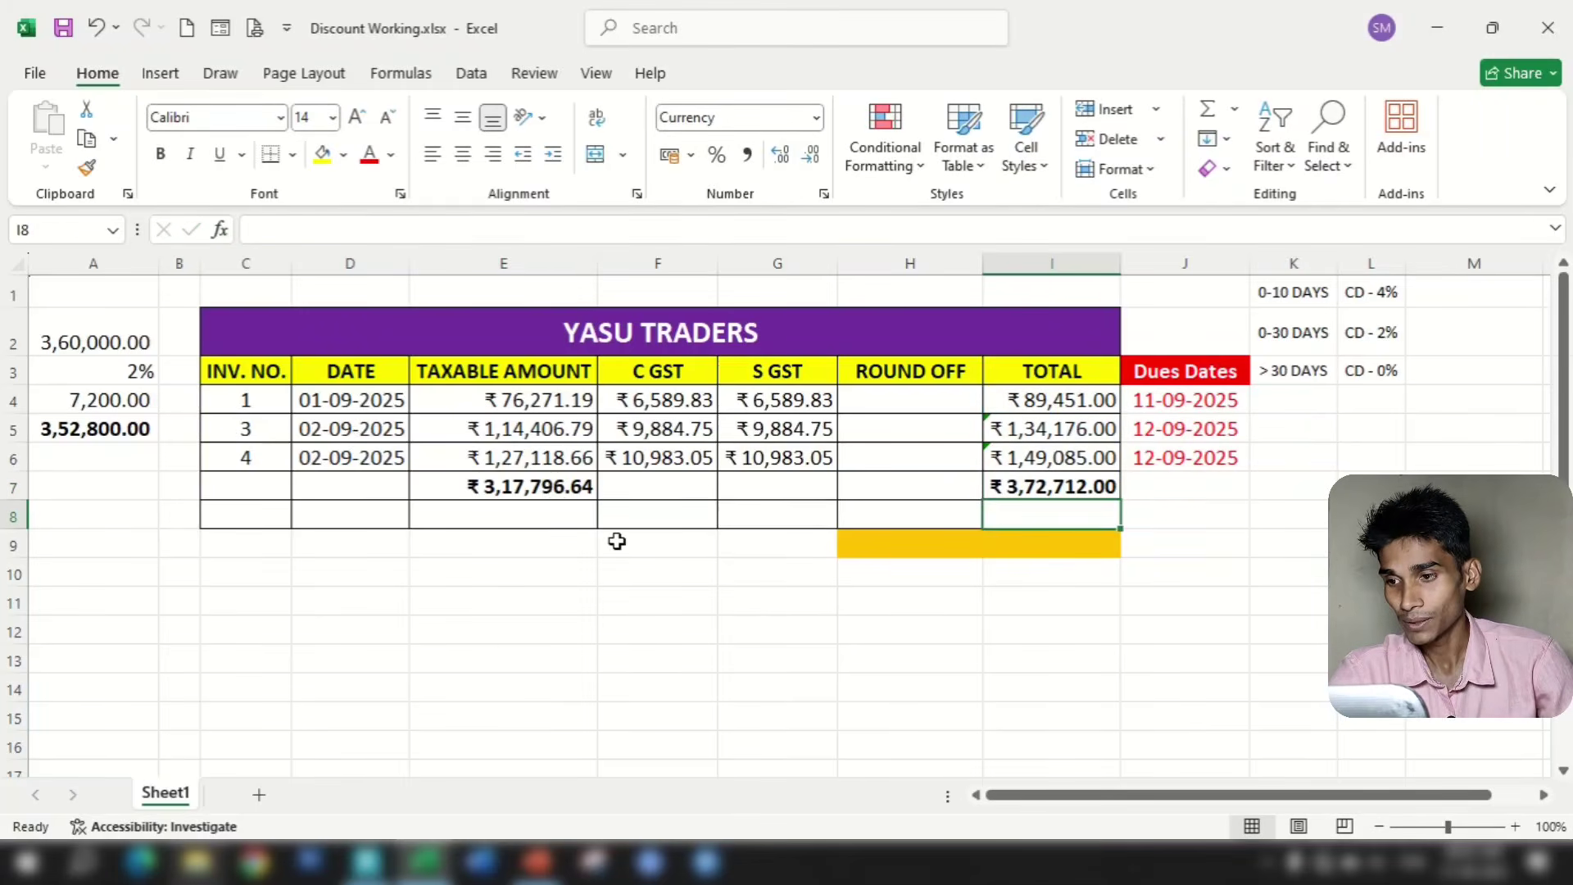
Enter the discount rate 2% in cell D8 and label the row Discount in cell C8
{"action": "left_click", "coordinate": [366, 518]}
{"action": "type", "text": "2%"}
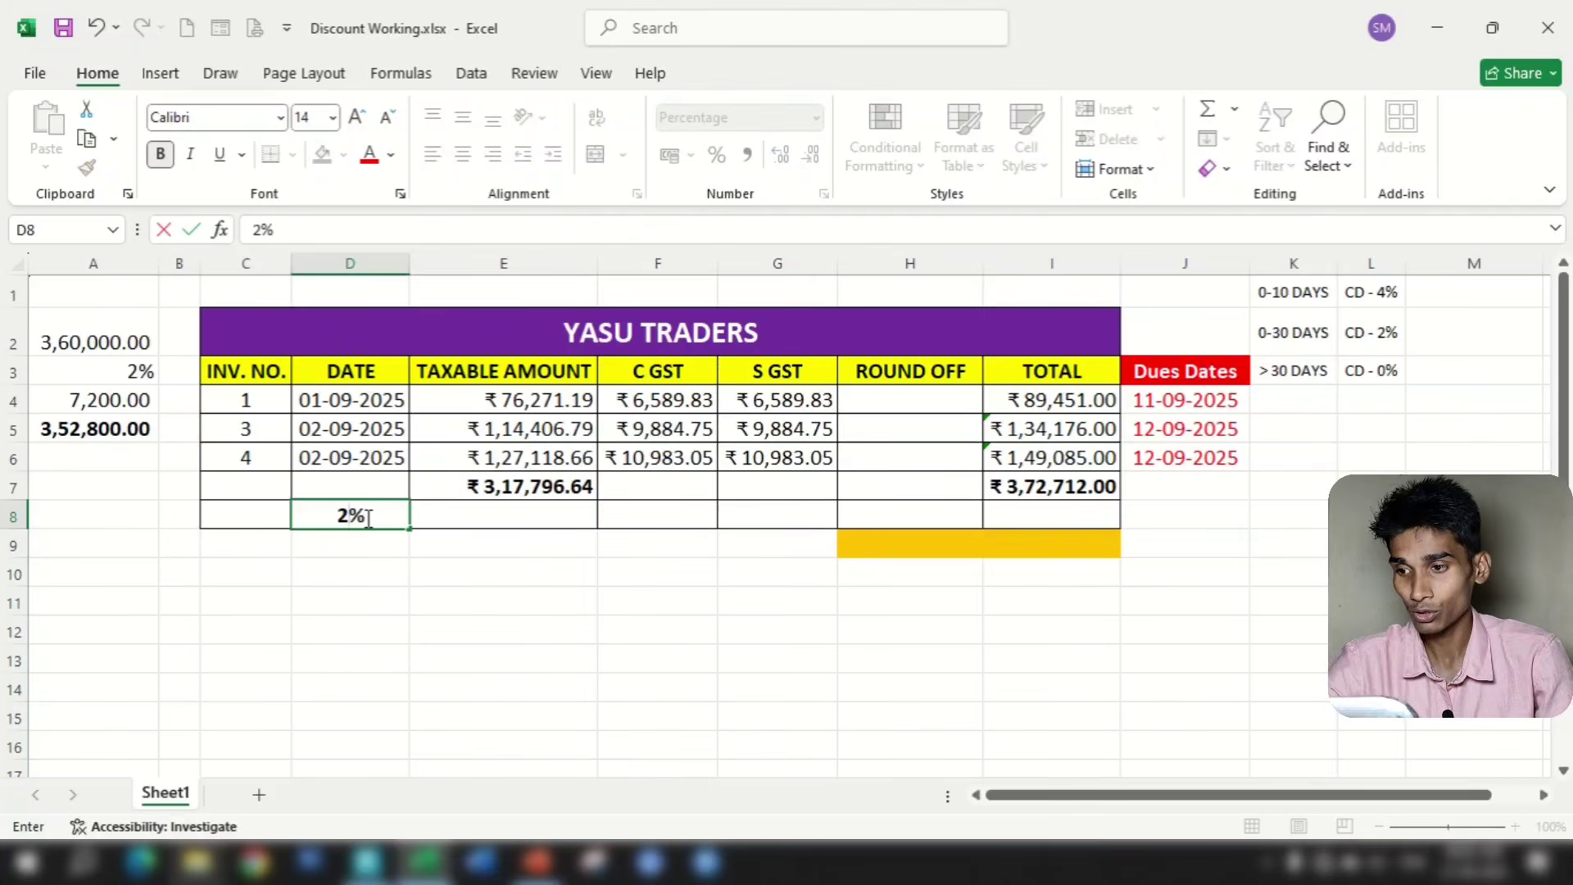
{"action": "key", "text": "Return"}
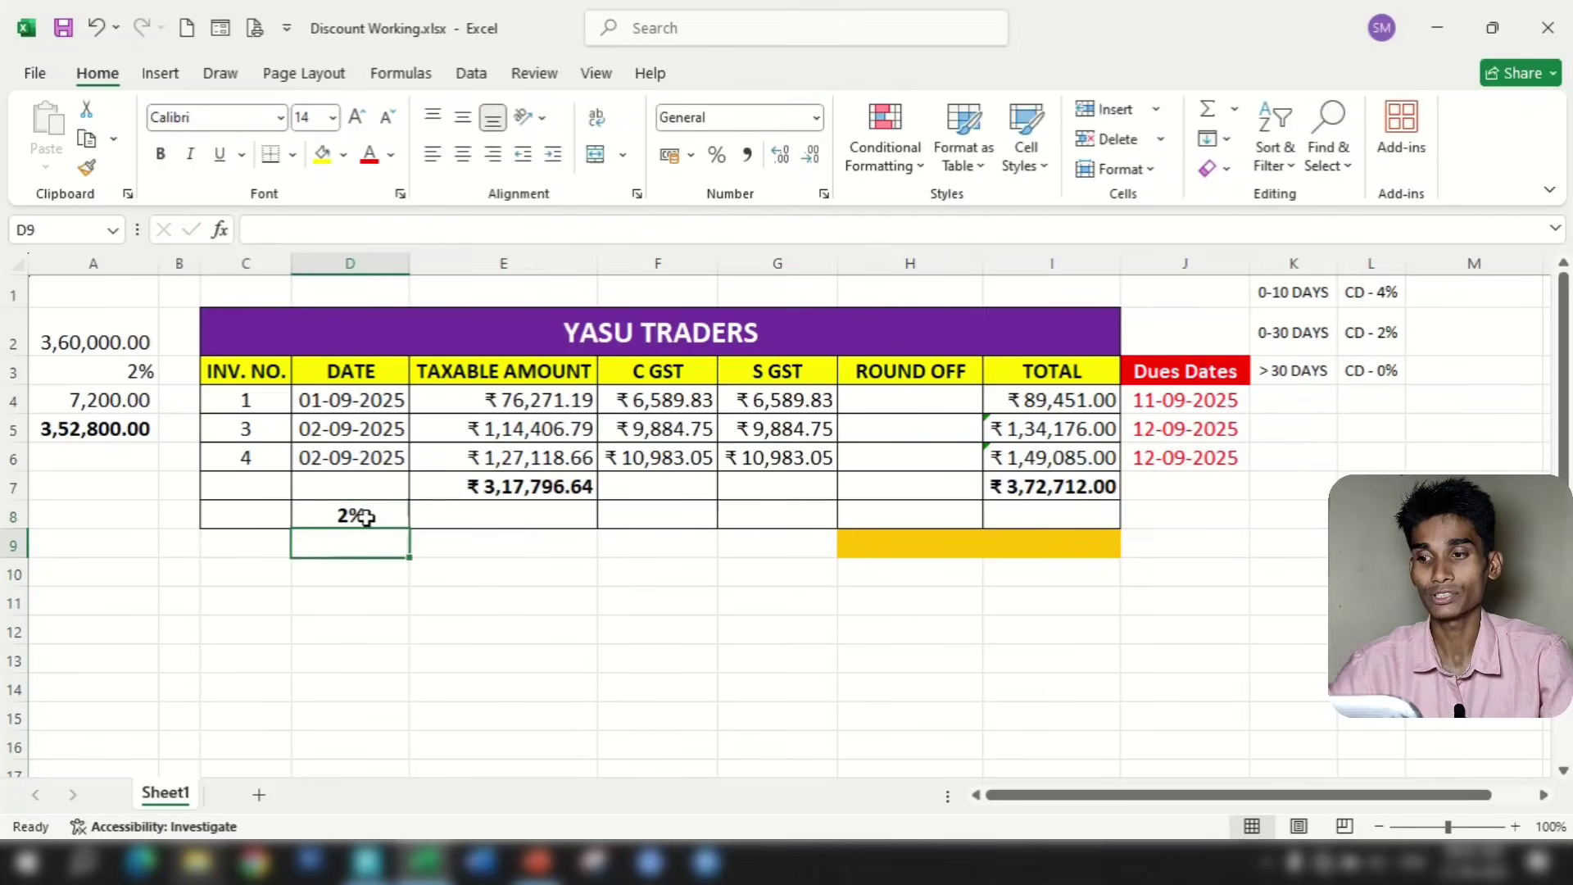
{"action": "left_click", "coordinate": [266, 517]}
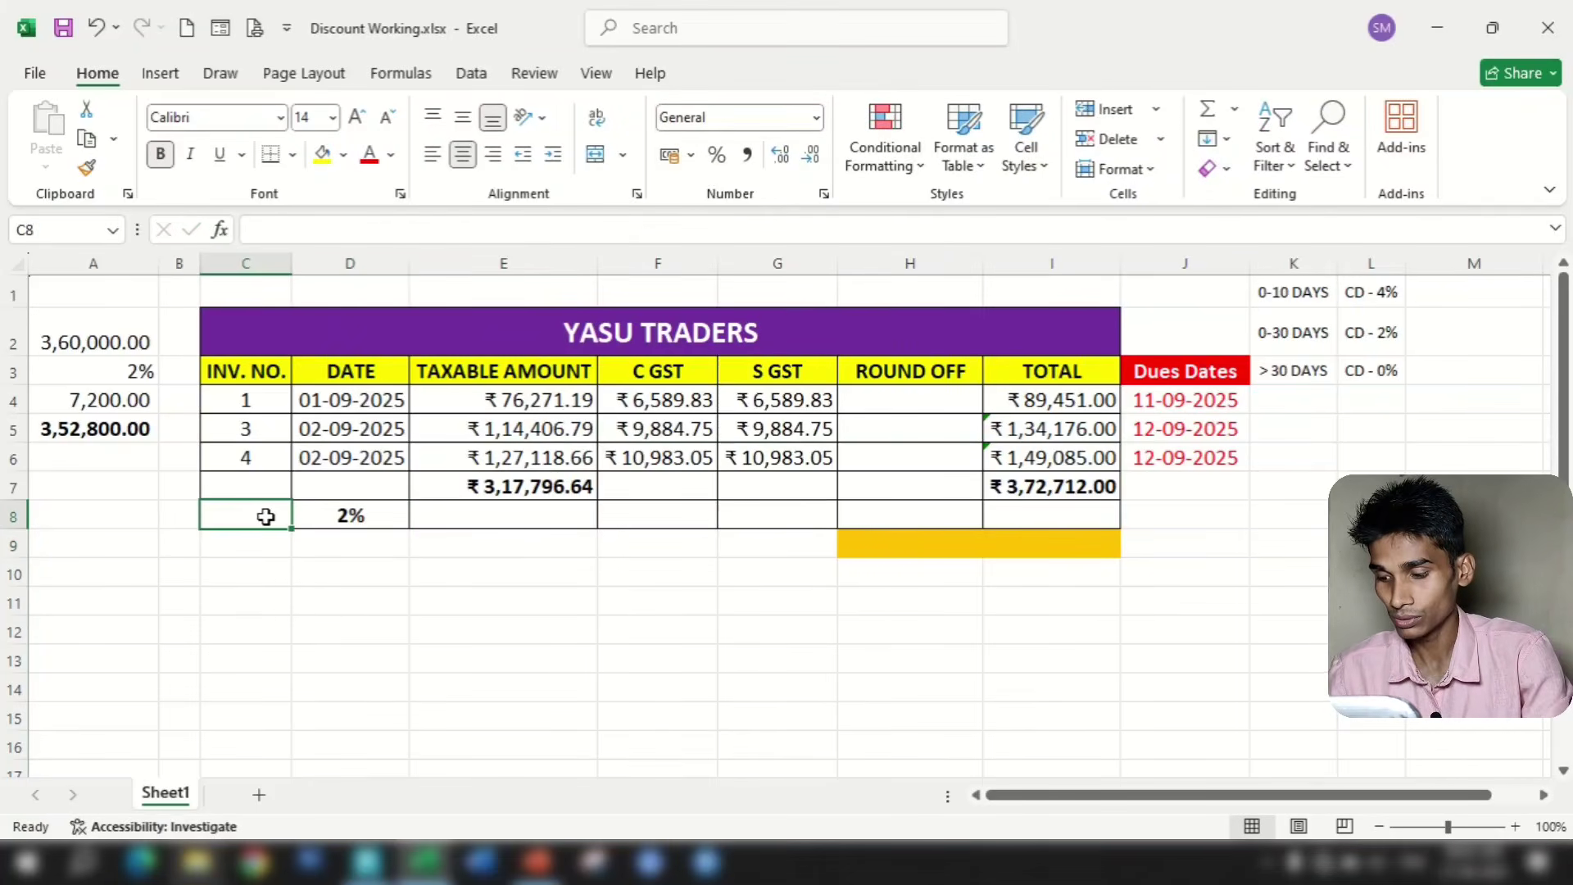
{"action": "type", "text": "Discount"}
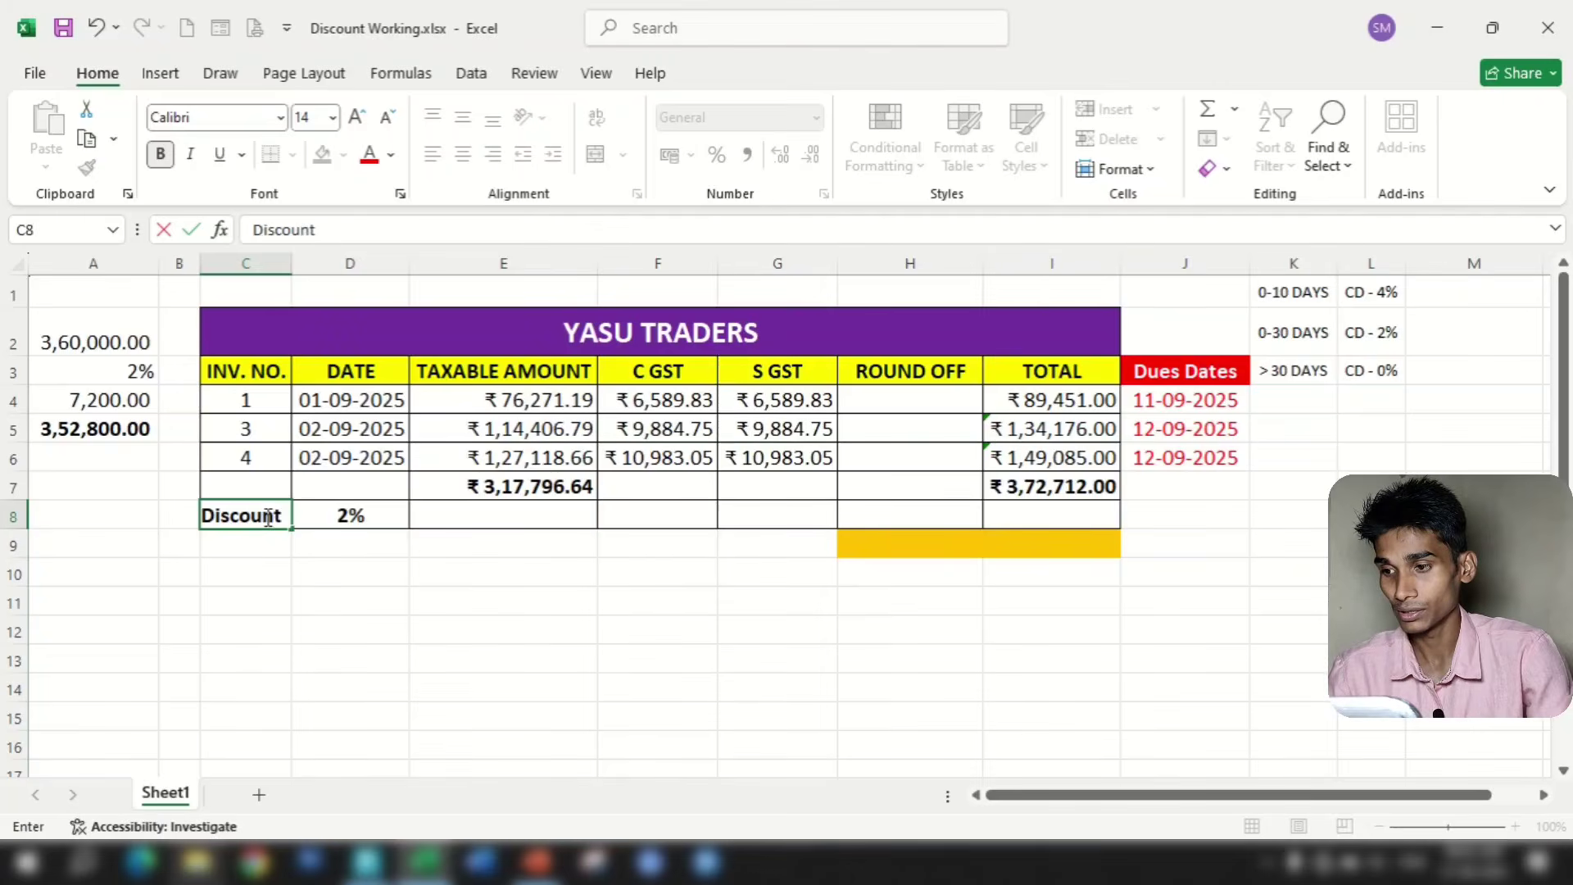
{"action": "key", "text": "Tab"}
Calculate the discount amount in cell E8 with the formula =E7*D8
{"action": "left_click", "coordinate": [549, 521]}
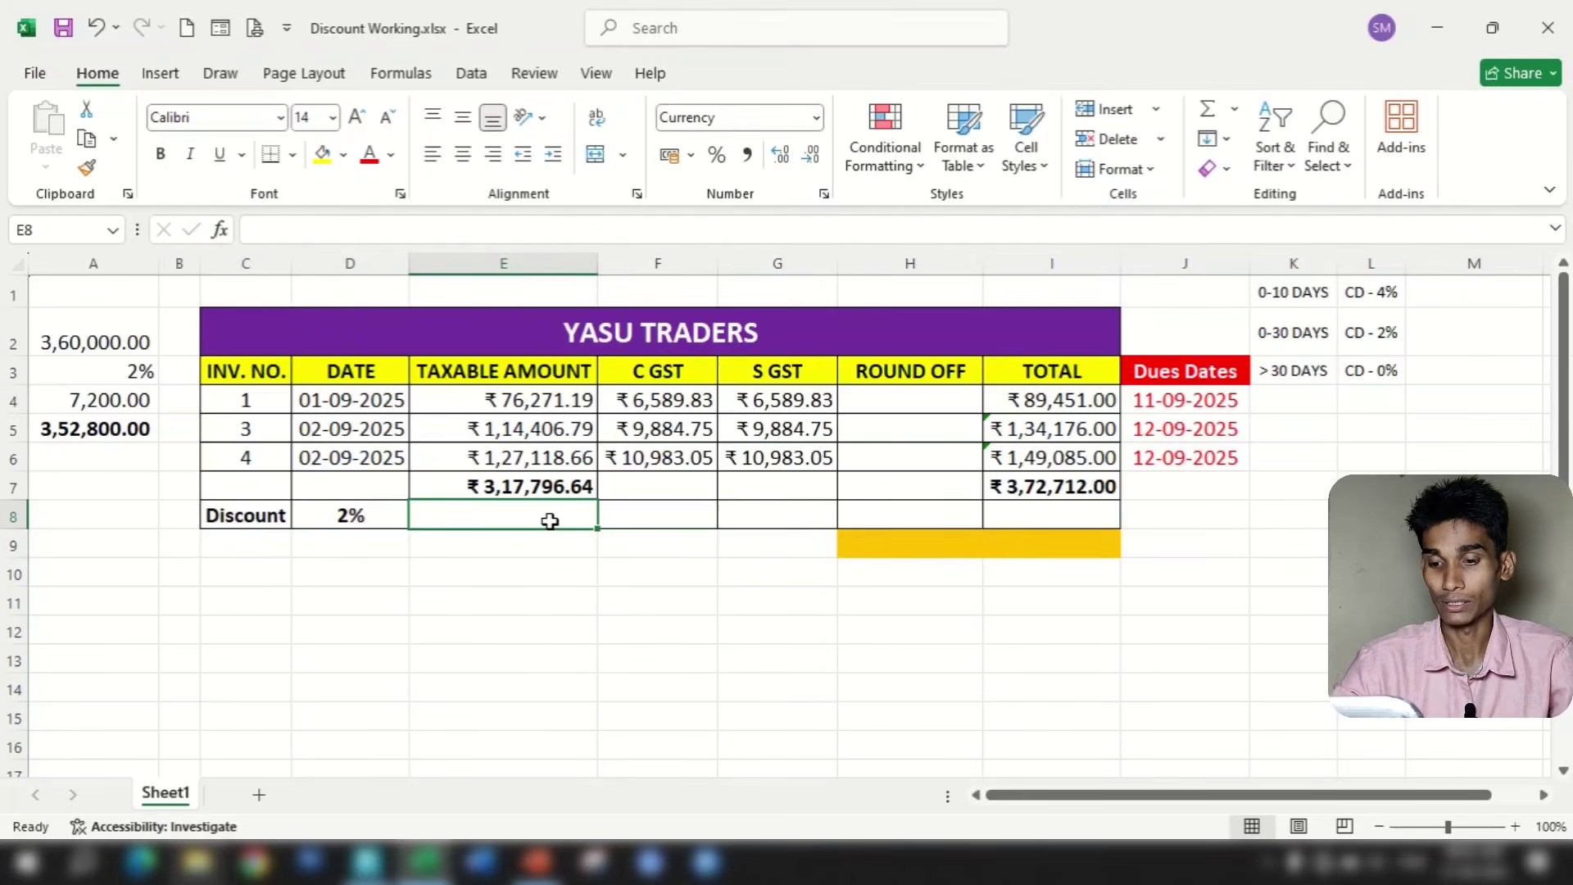
{"action": "type", "text": "="}
{"action": "left_click", "coordinate": [524, 488]}
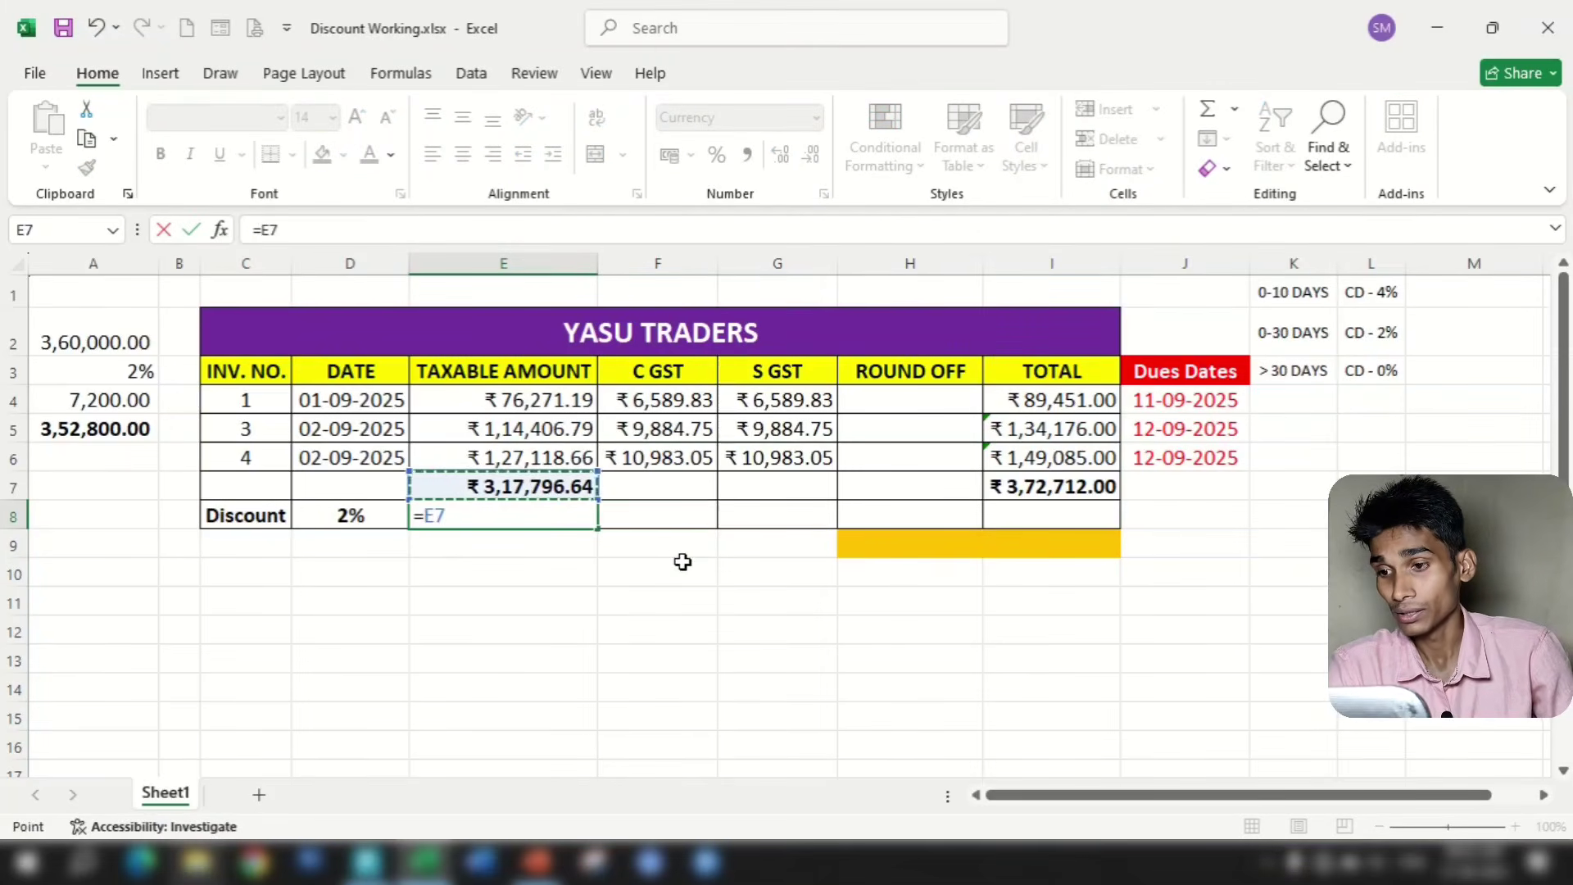
{"action": "type", "text": "*"}
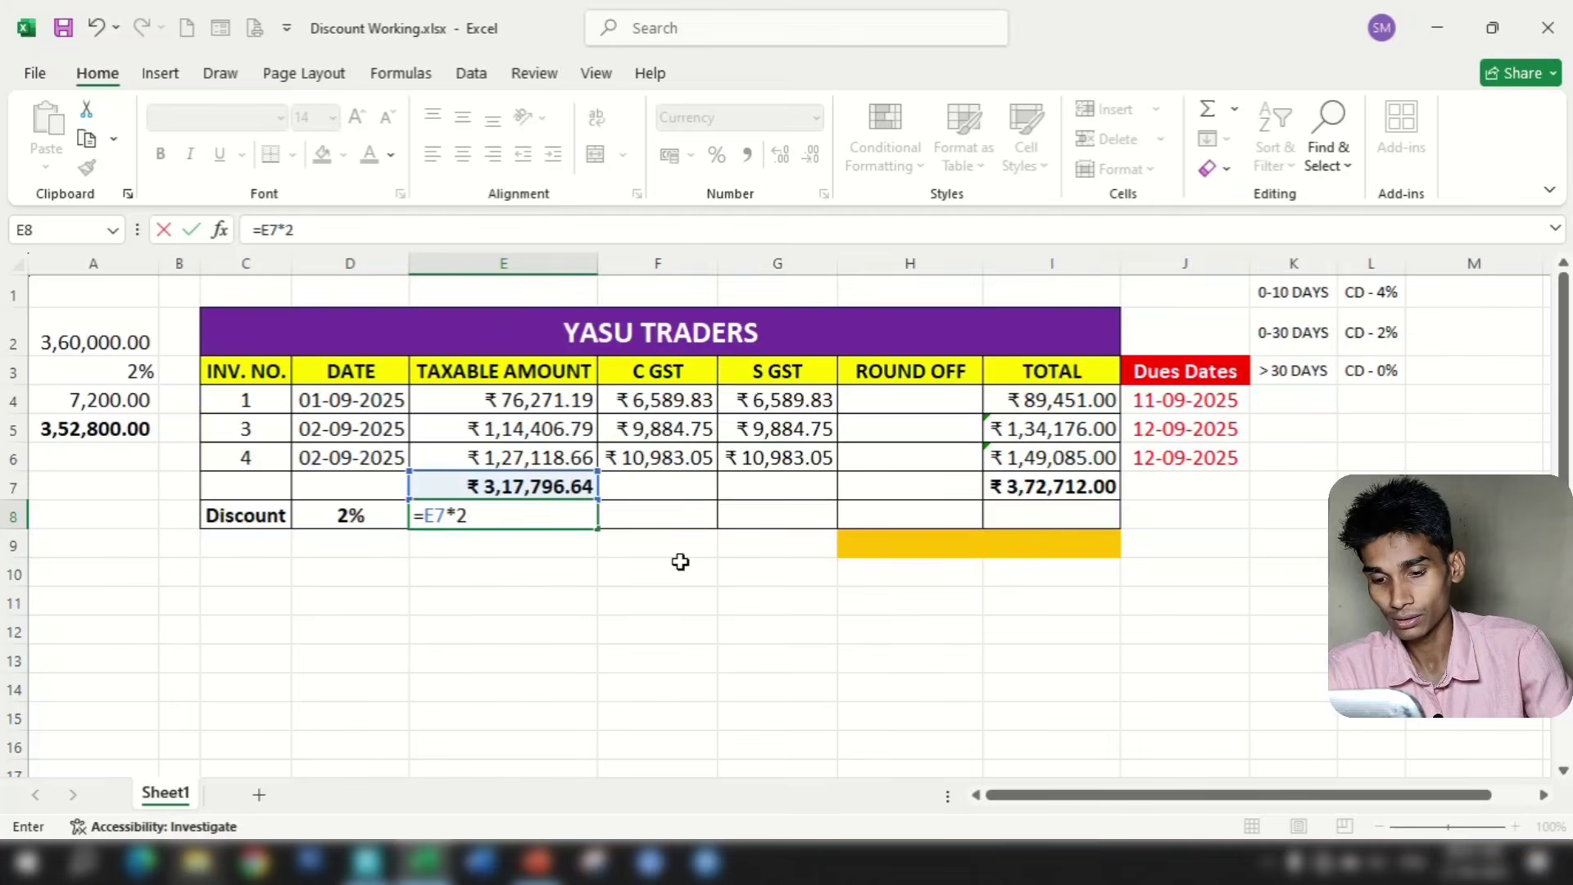
{"action": "left_click", "coordinate": [368, 518]}
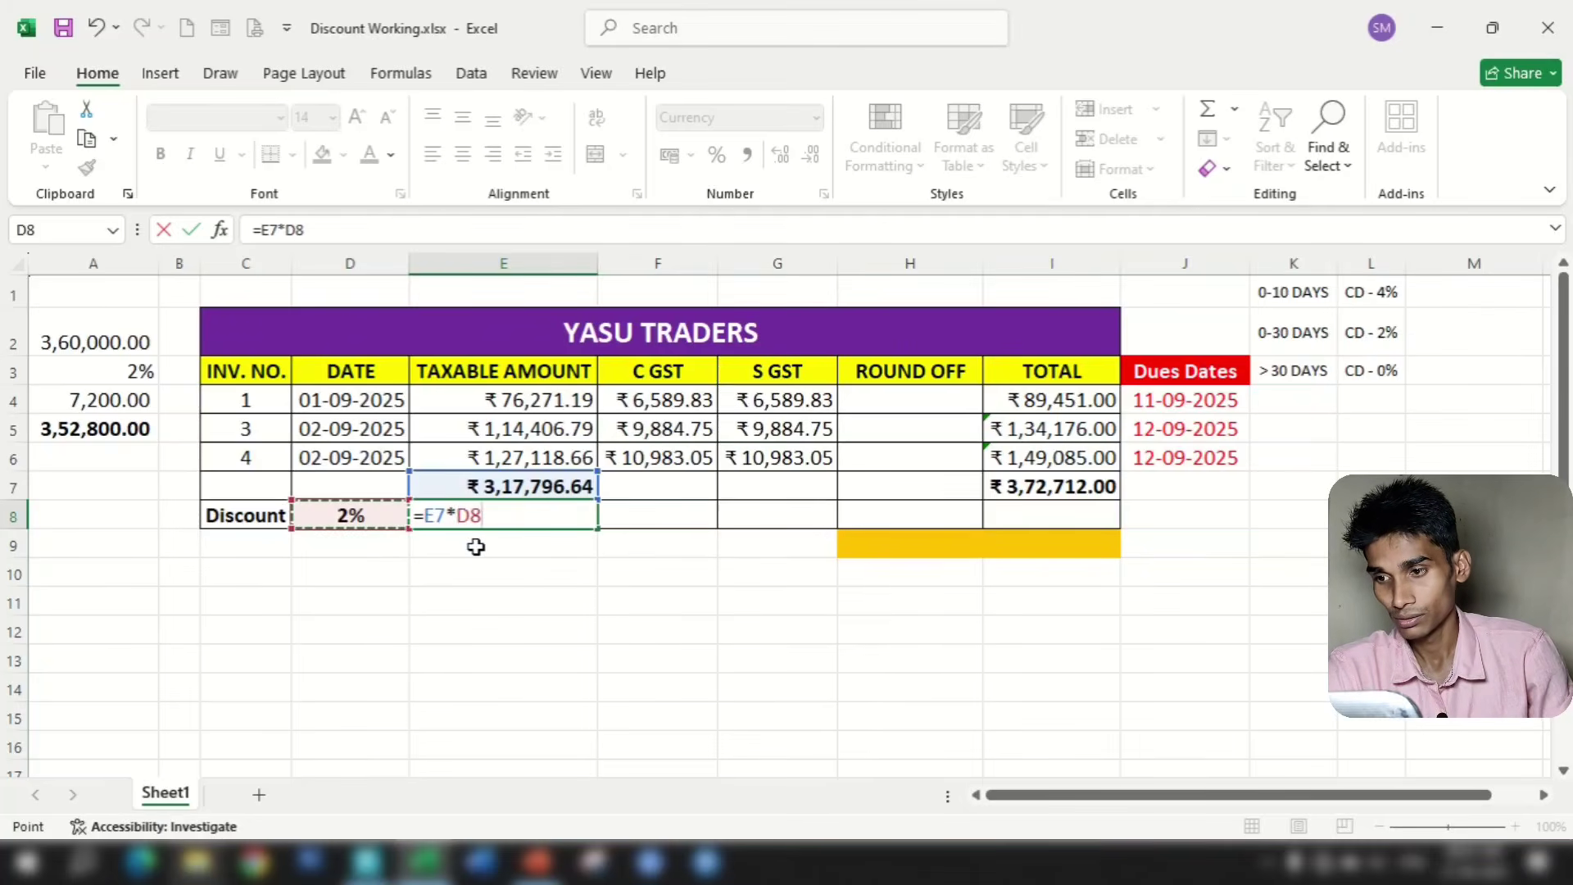
{"action": "key", "text": "Return"}
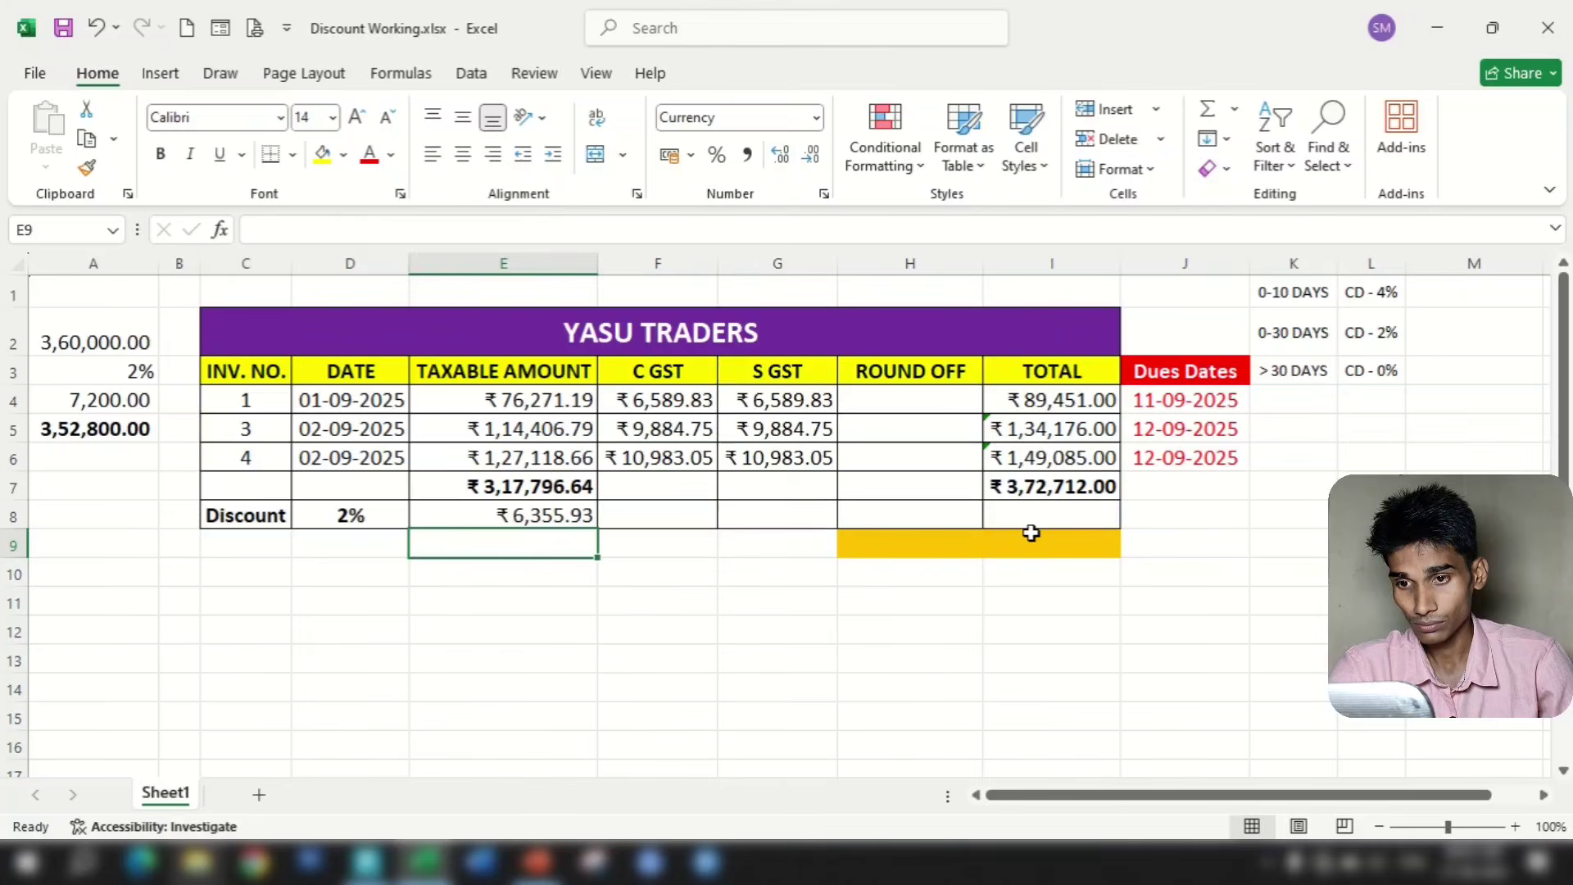
Label the discount deduction as Less in cell H8
{"action": "left_click", "coordinate": [915, 523]}
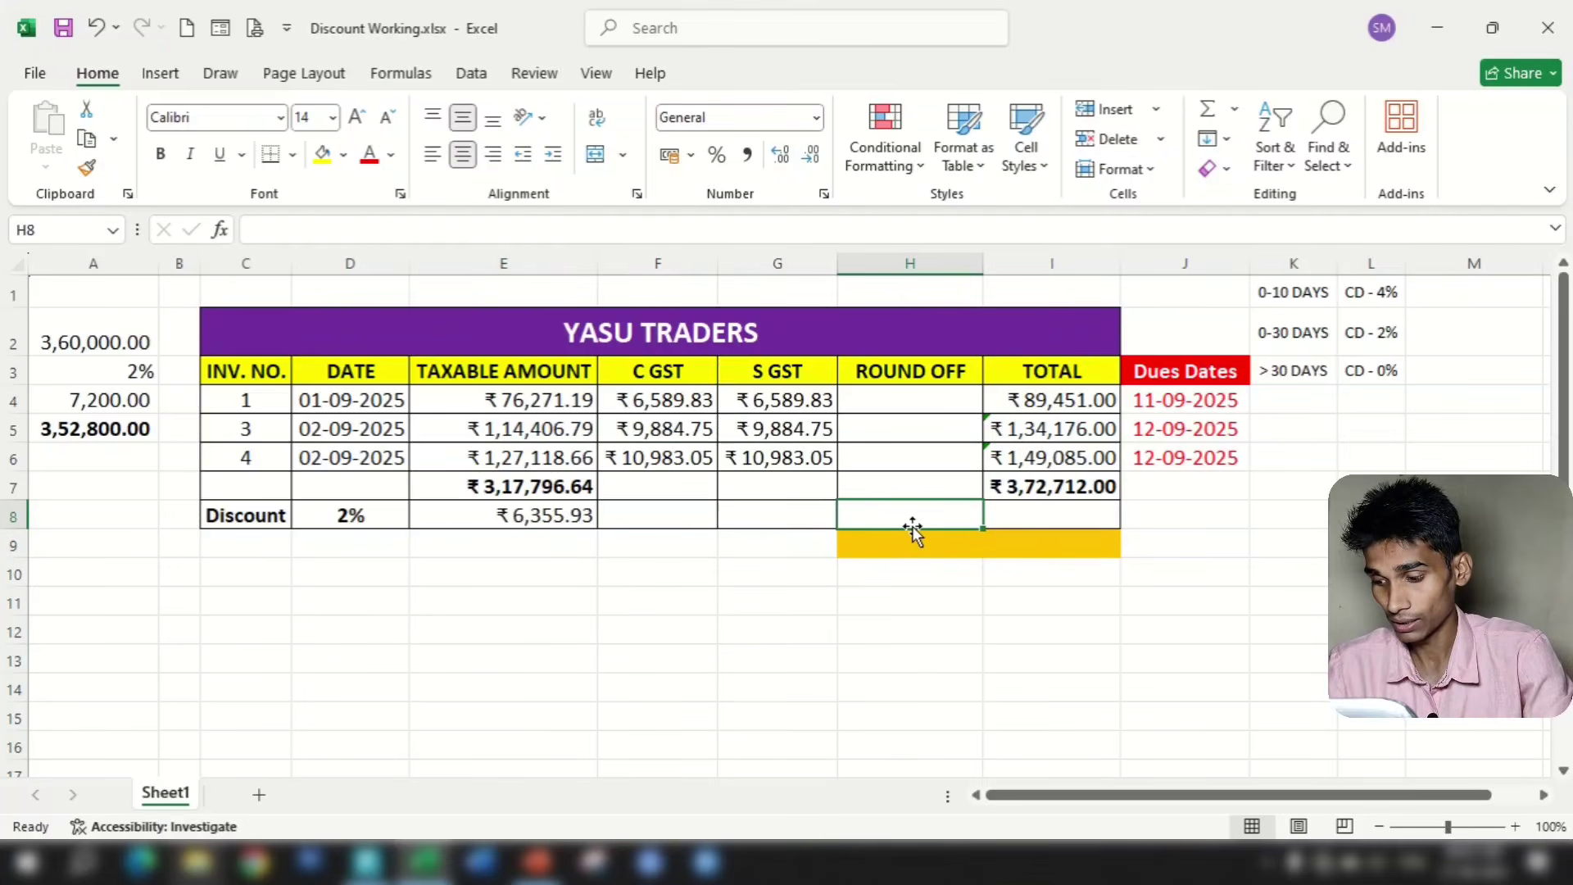
{"action": "type", "text": "Less"}
{"action": "key", "text": "Return"}
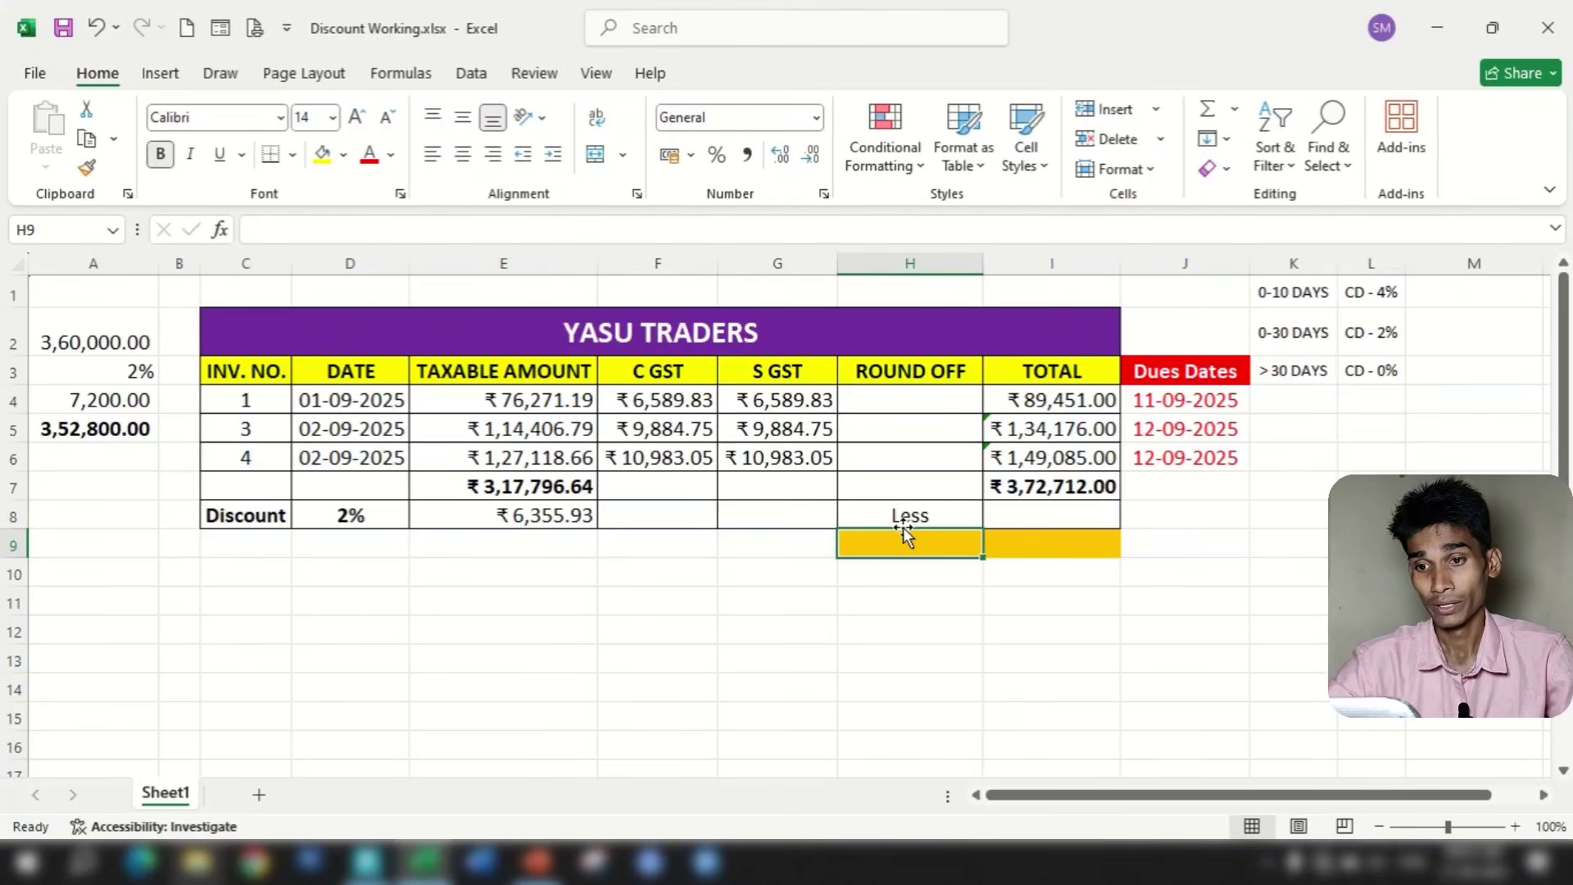
Check the invoice total in cell I7 against YASU TRADERS' sales voucher 4 in TallyPrime, and return to the Excel workbook
{"action": "left_click", "coordinate": [1028, 486]}
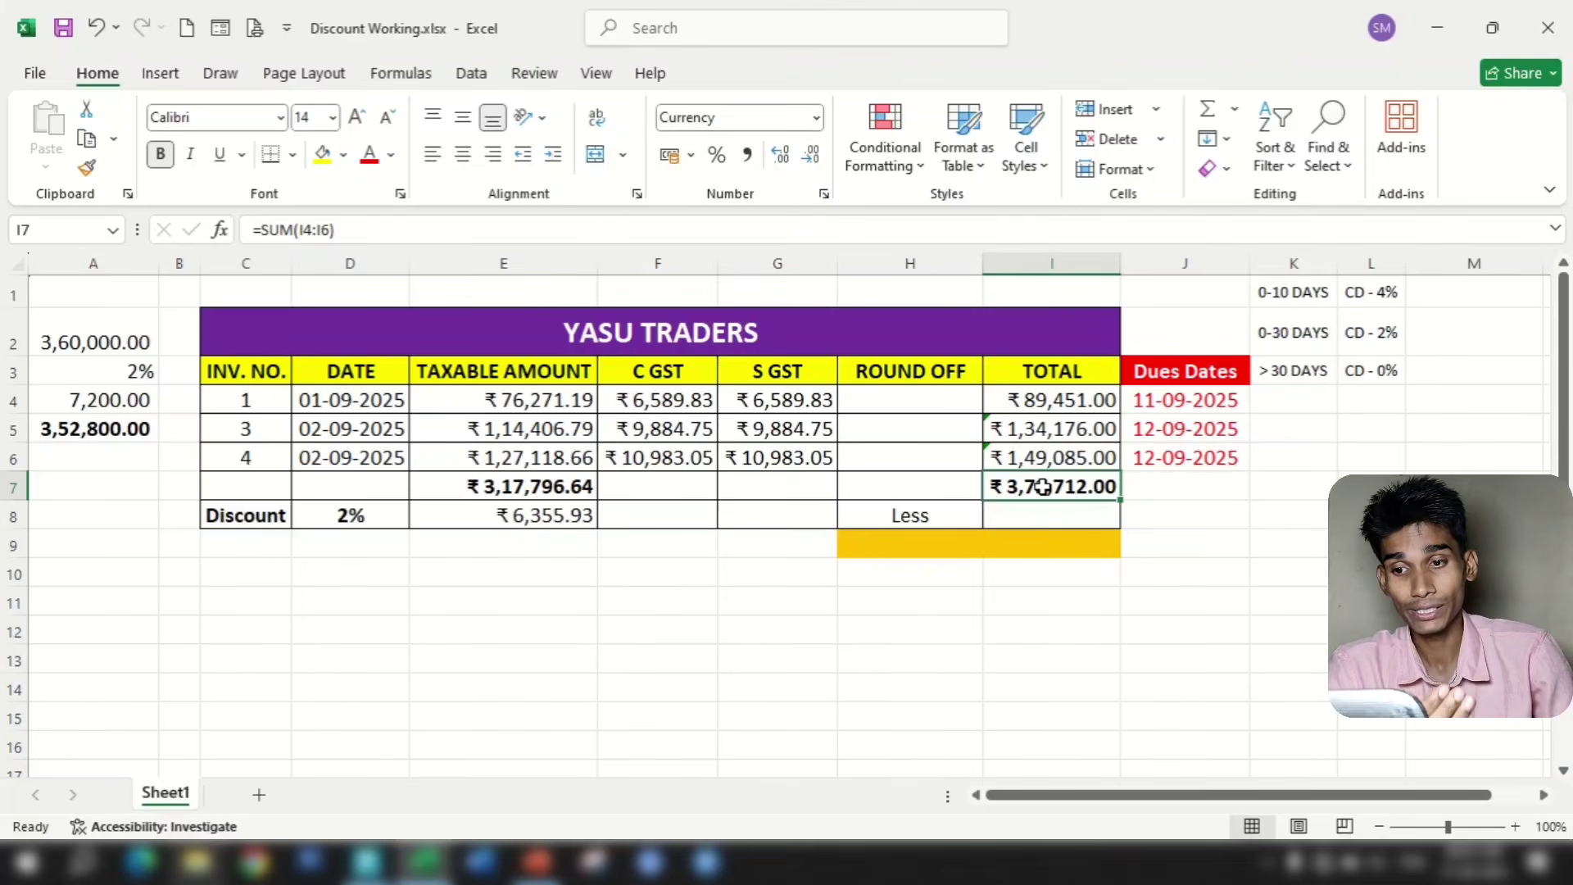
{"action": "left_click", "coordinate": [366, 862]}
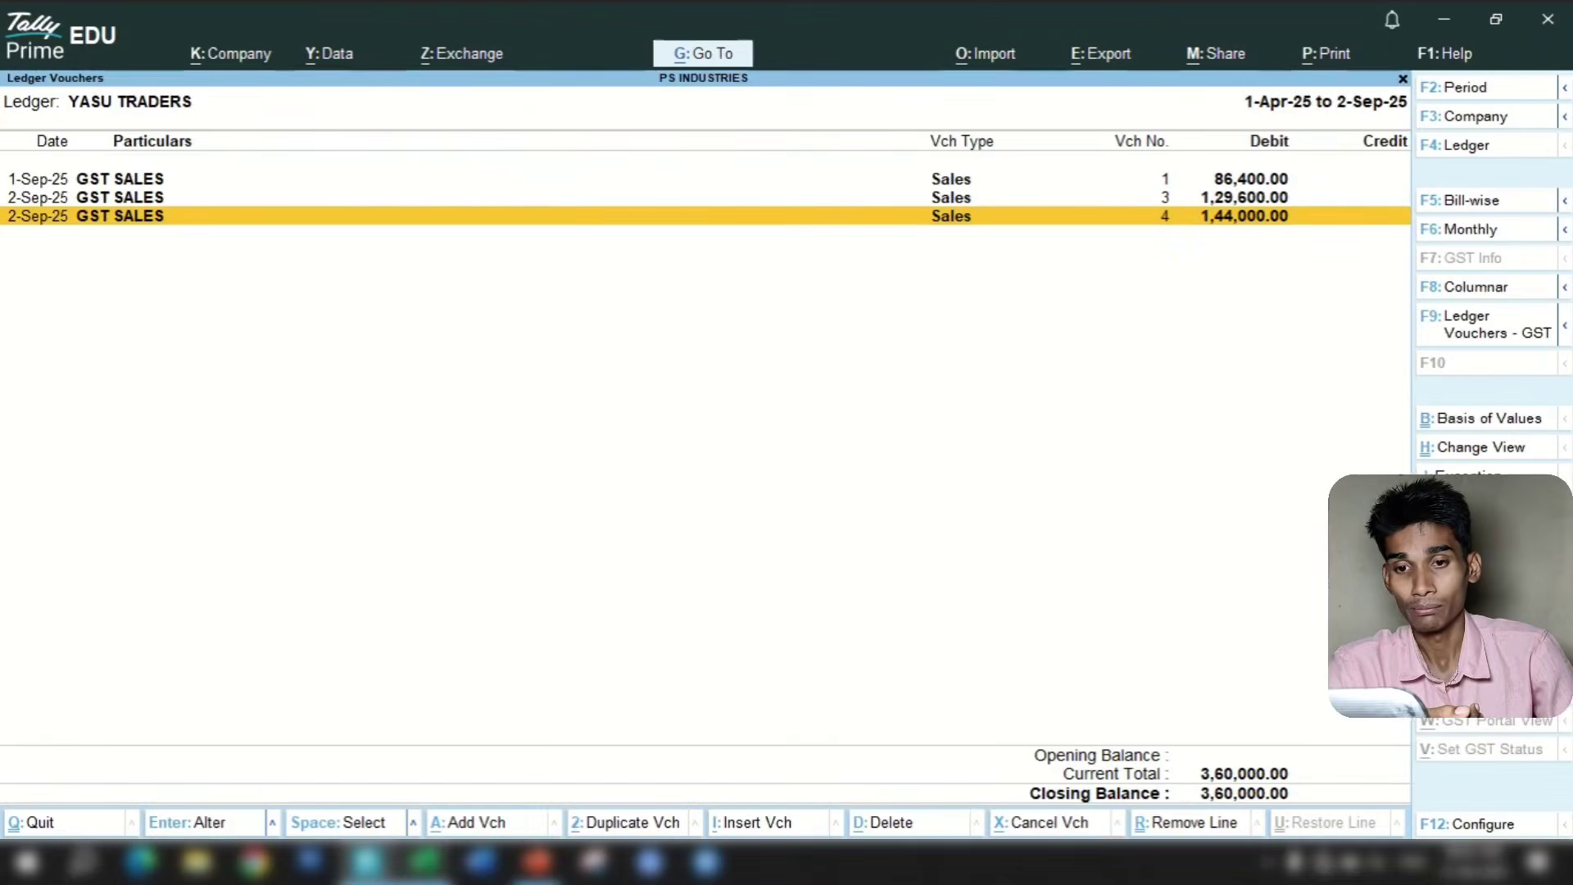
{"action": "key", "text": "Return"}
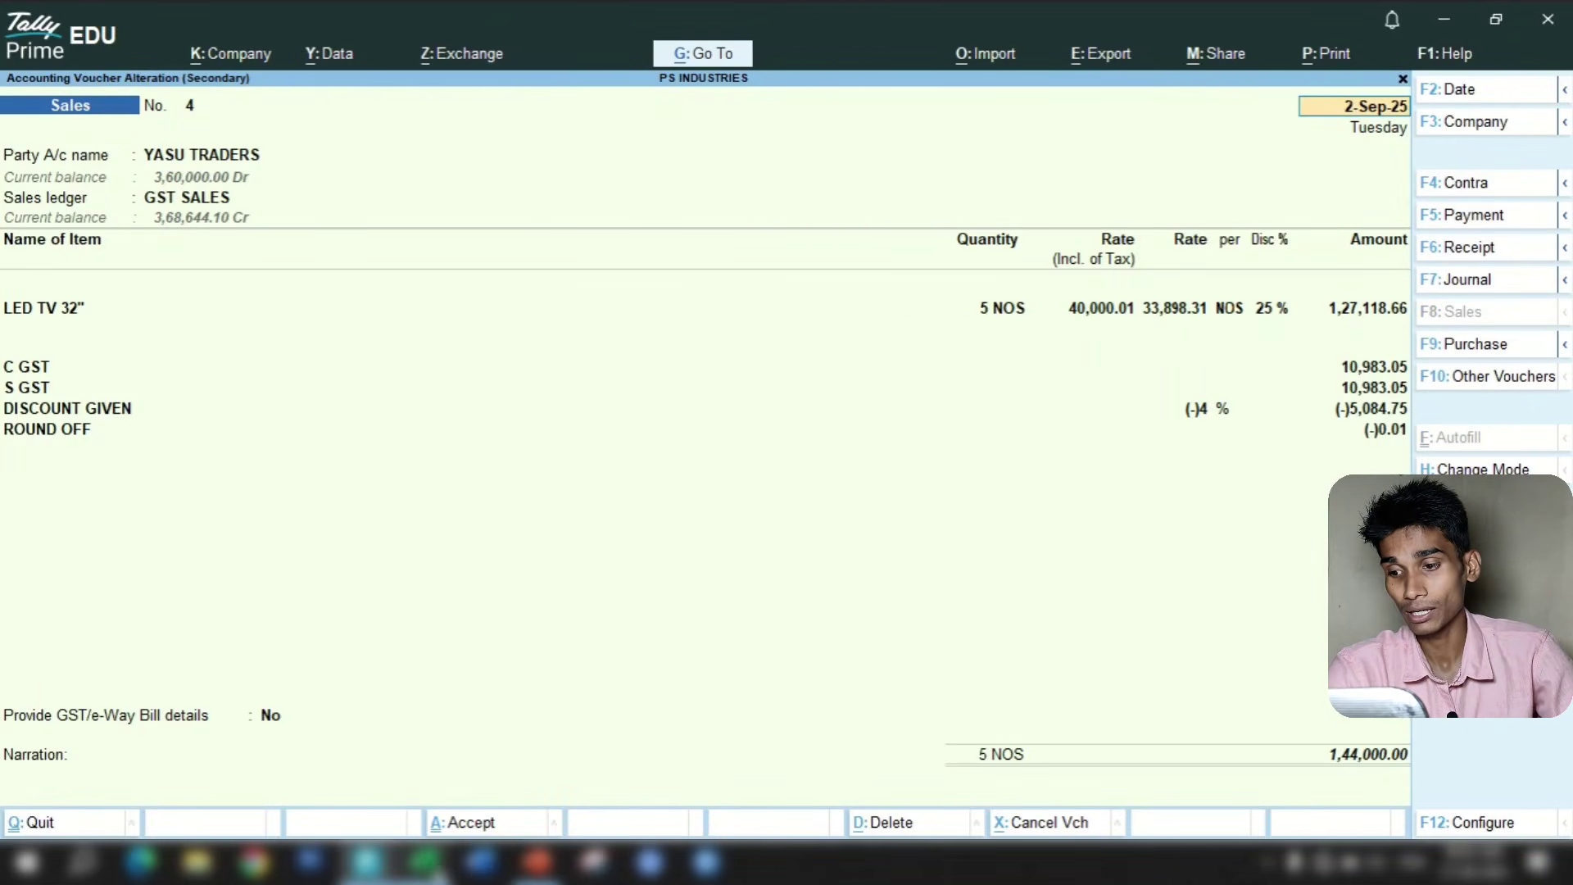
{"action": "left_click", "coordinate": [424, 862]}
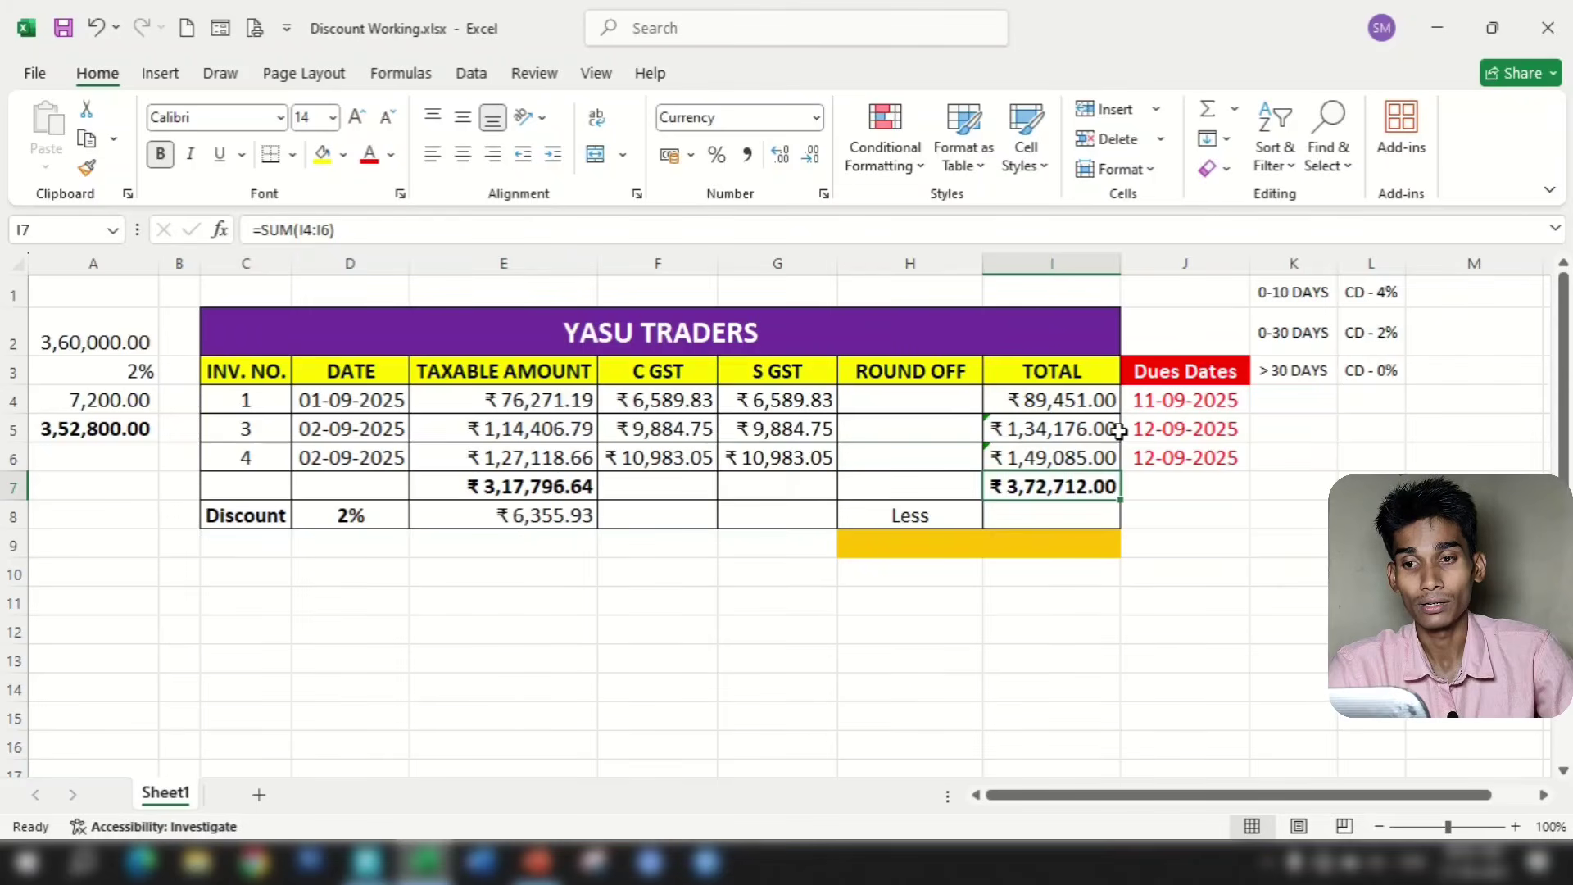
Bring the discount amount into cell I8 with the formula =E8
{"action": "left_click", "coordinate": [1083, 515]}
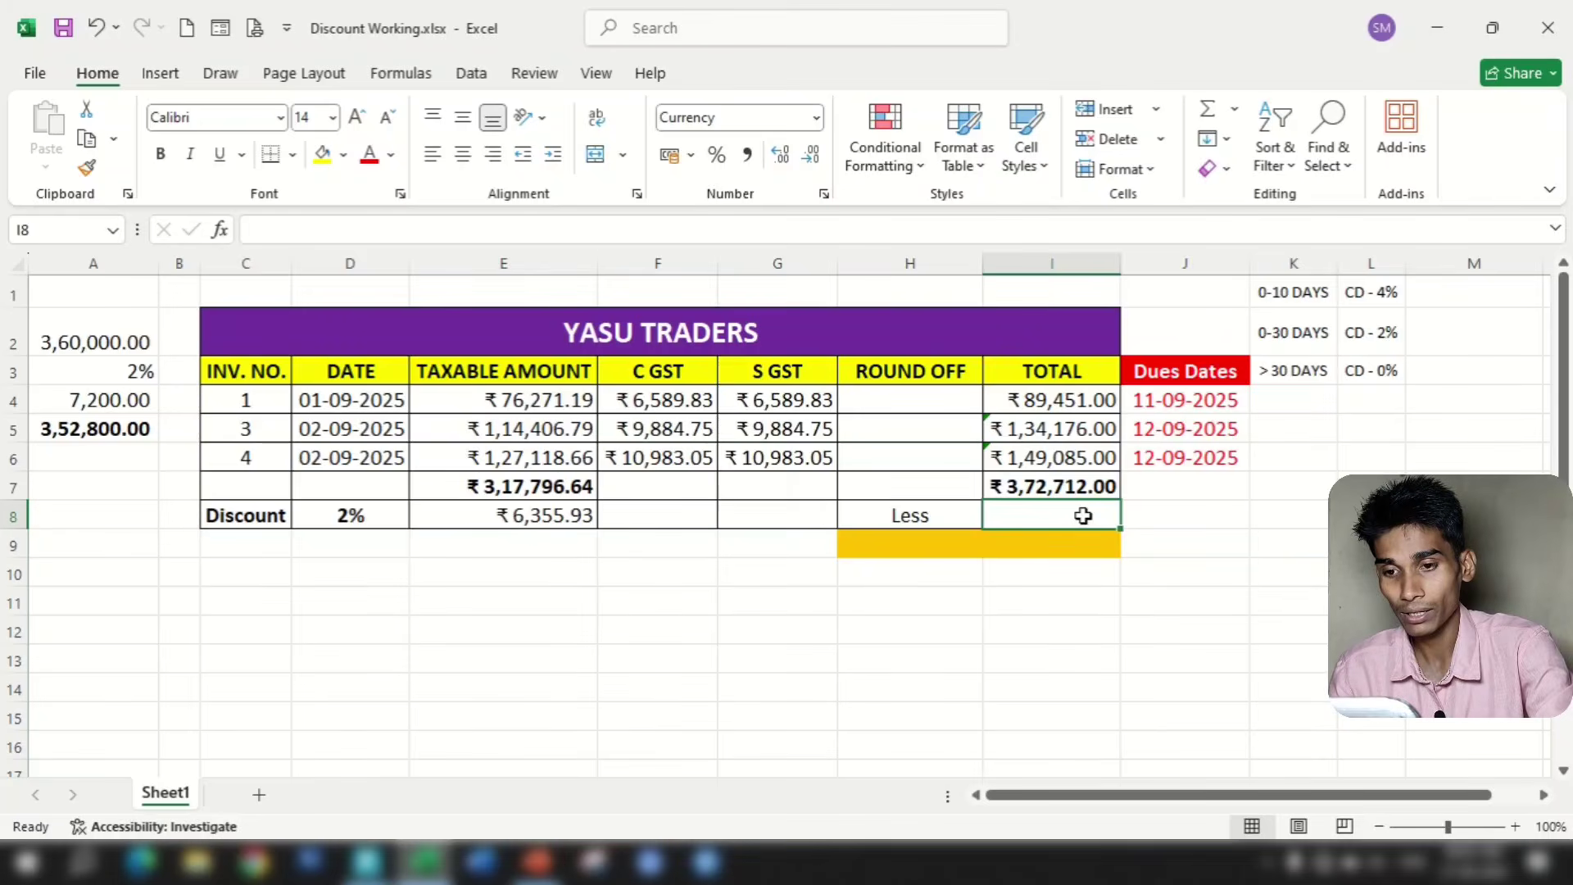
{"action": "type", "text": "="}
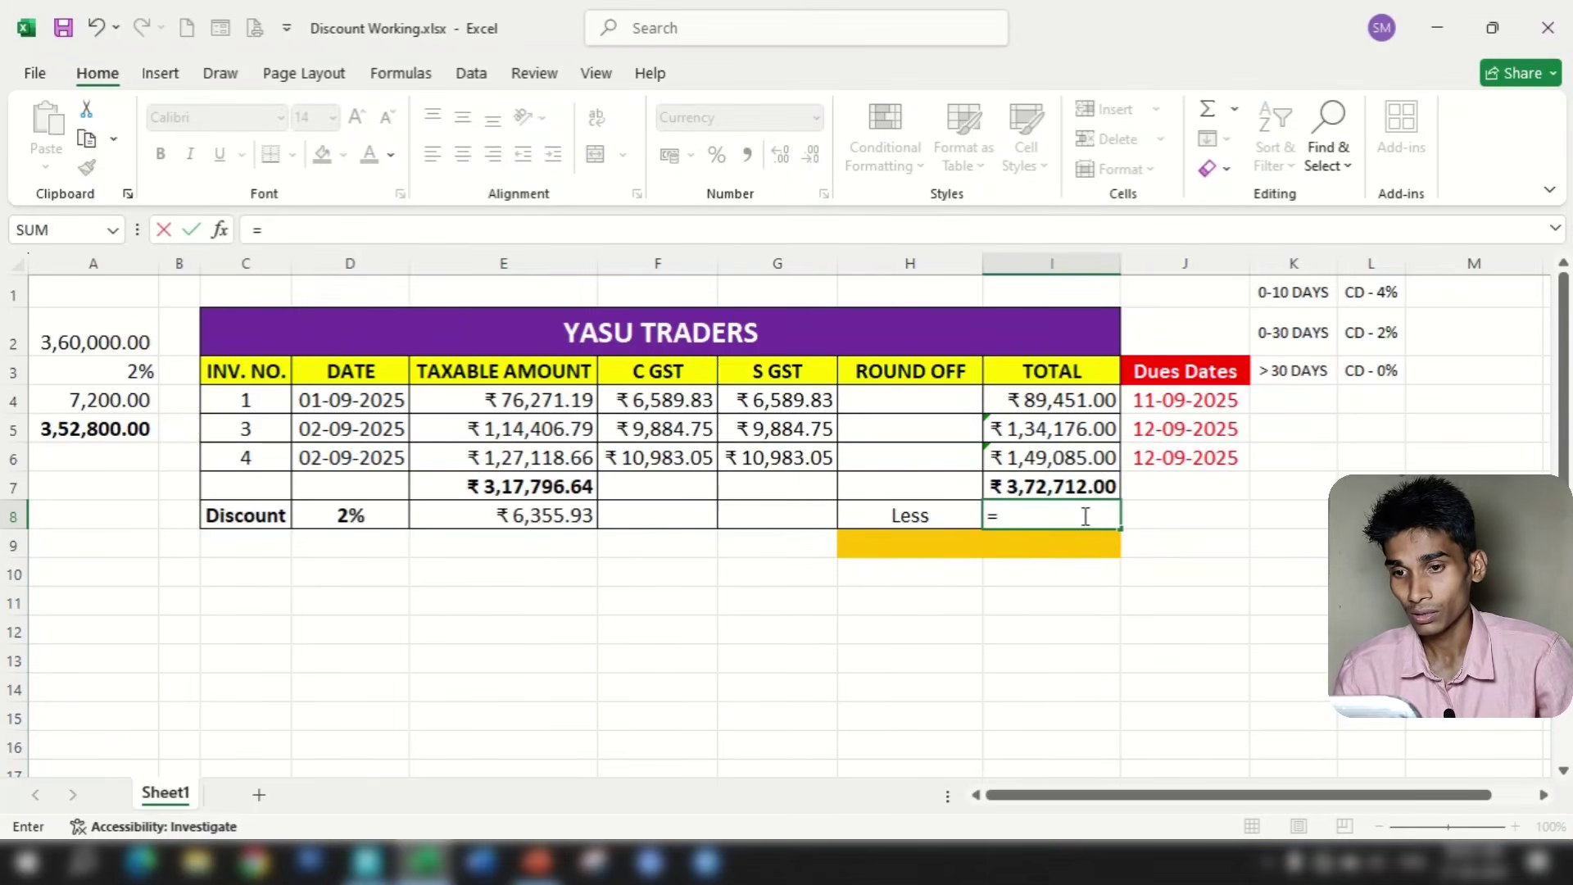
{"action": "left_click", "coordinate": [533, 524]}
{"action": "key", "text": "Return"}
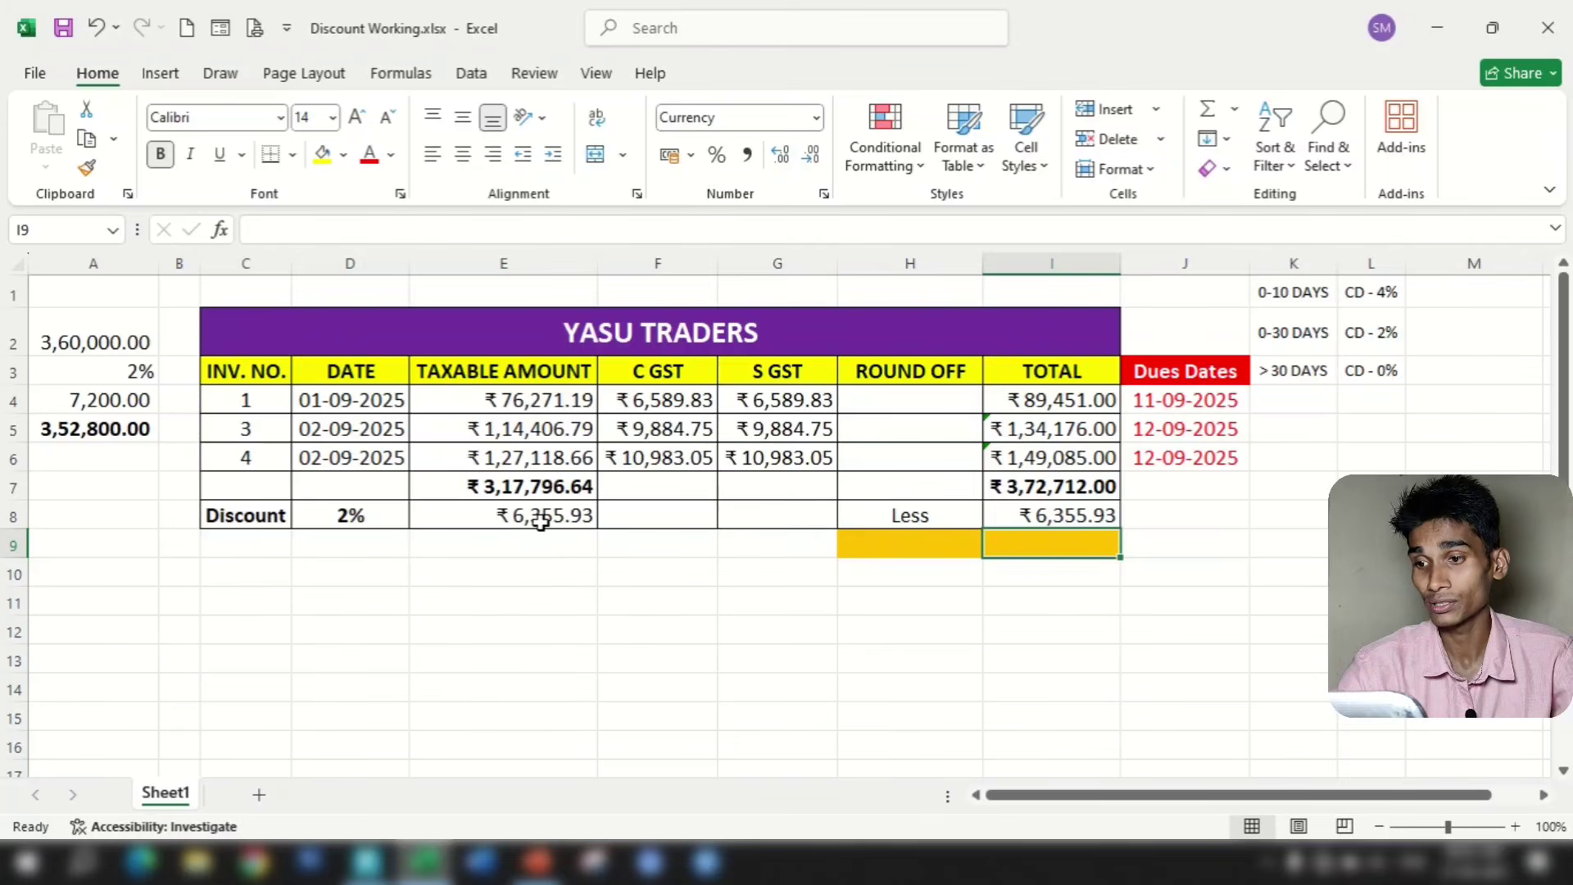
Round the discount in cell I8 to whole rupees with the formula =ROUND(E8,0)
{"action": "left_click", "coordinate": [1078, 510]}
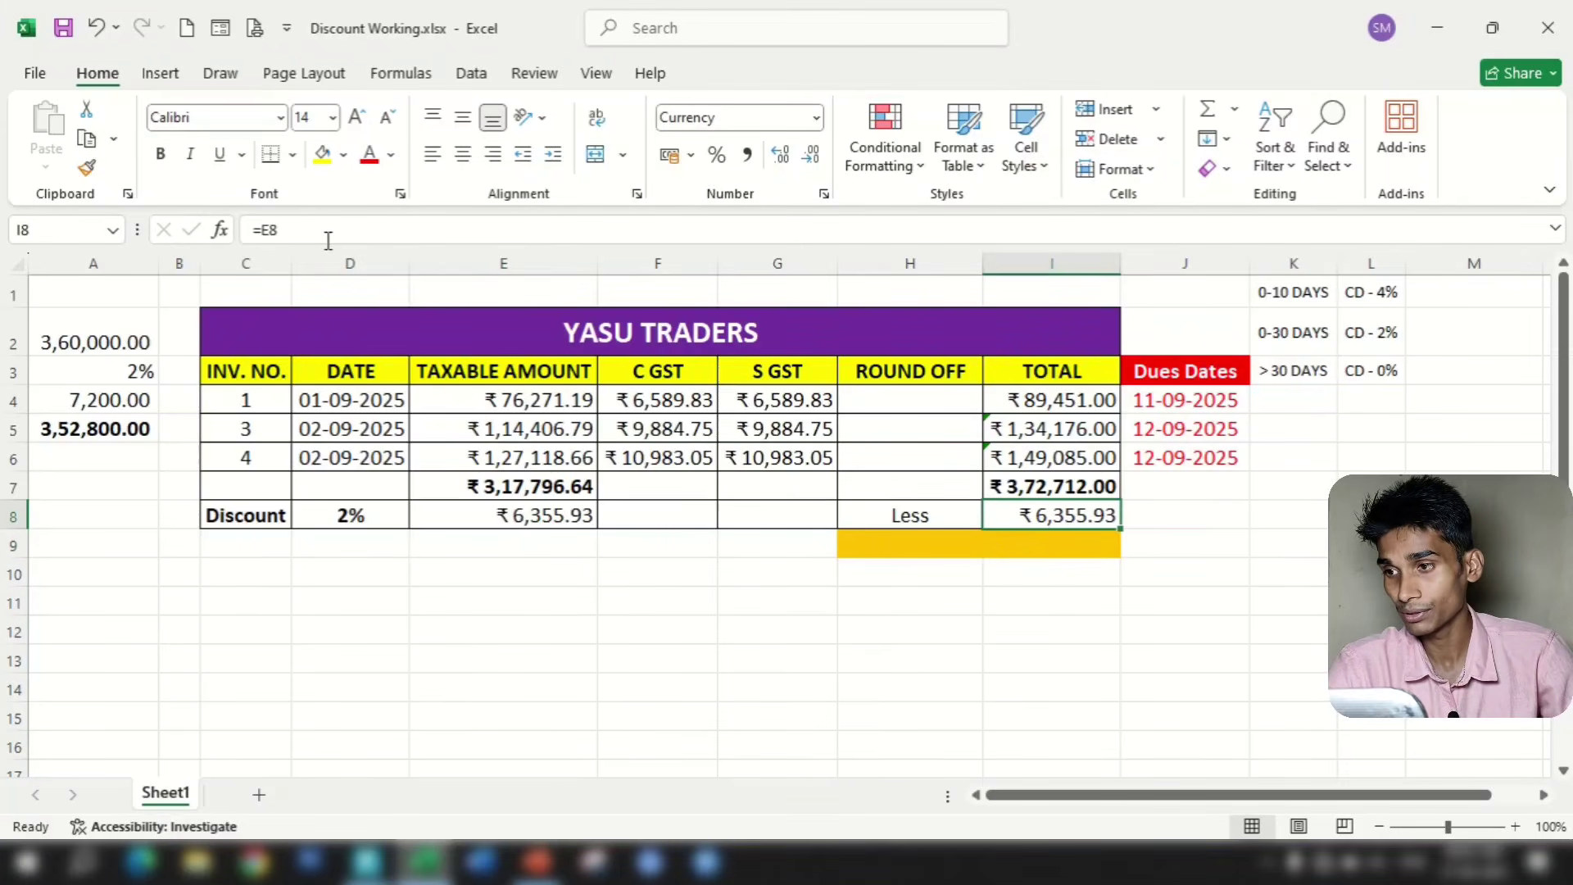
{"action": "left_click", "coordinate": [262, 230]}
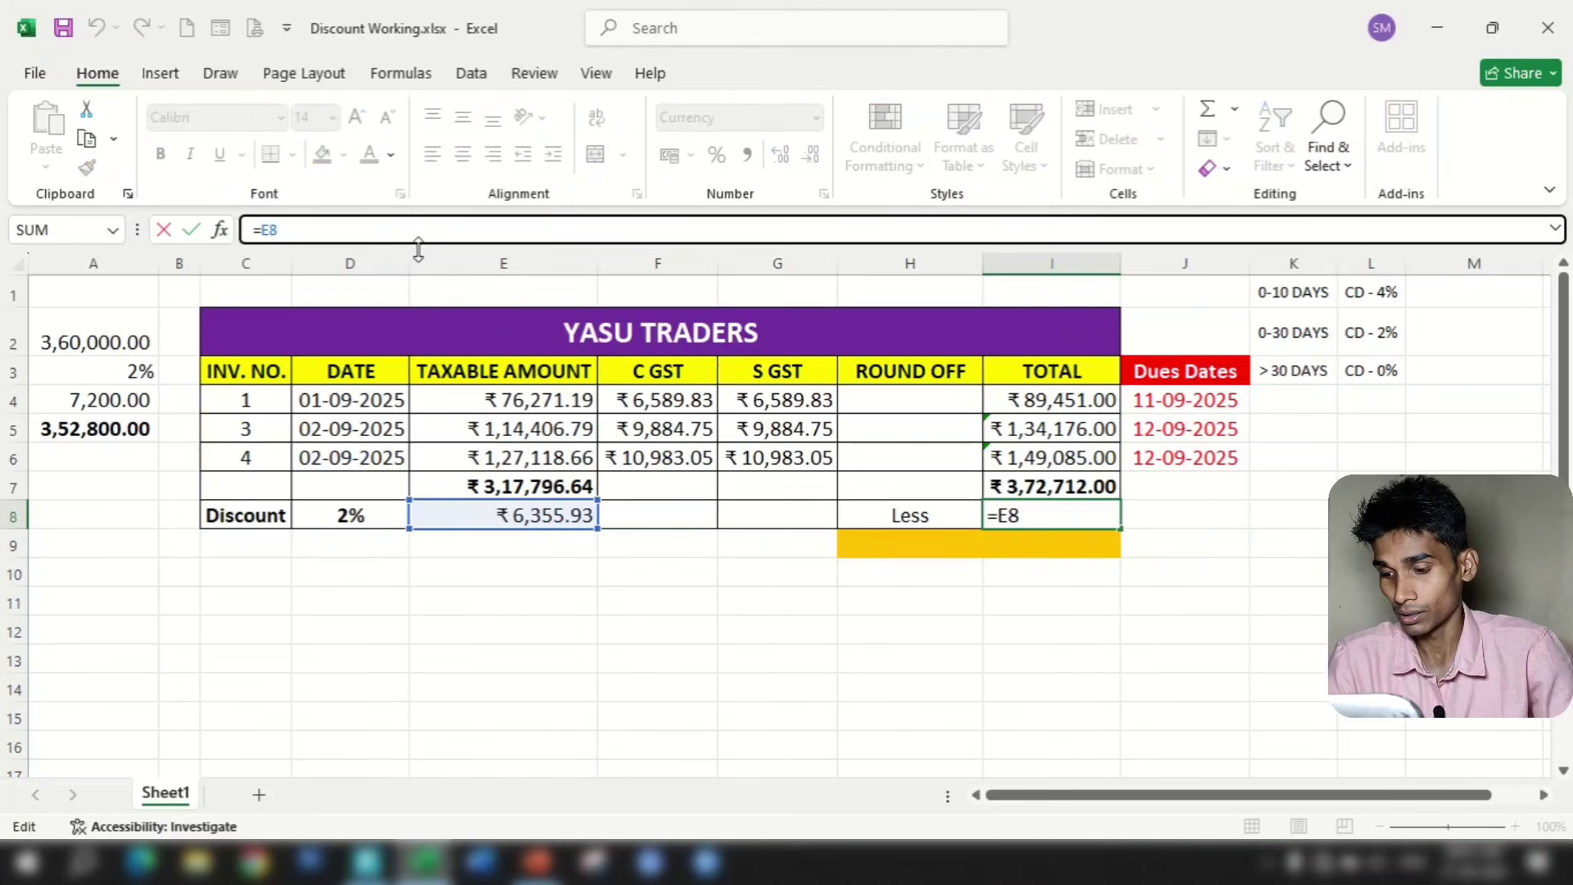
{"action": "type", "text": "round("}
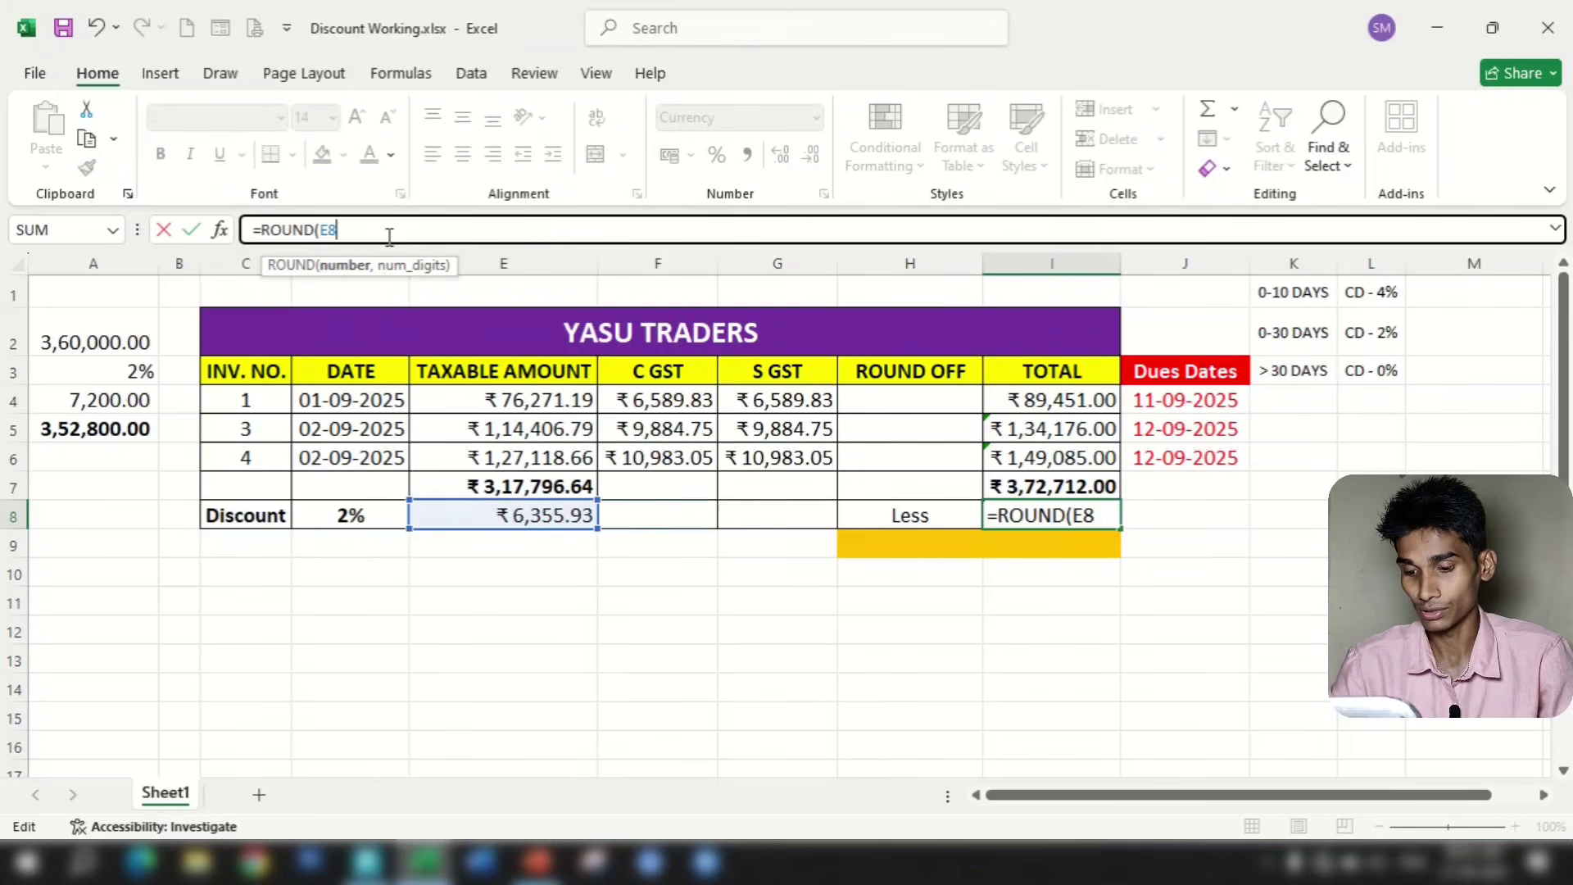
{"action": "type", "text": ",0"}
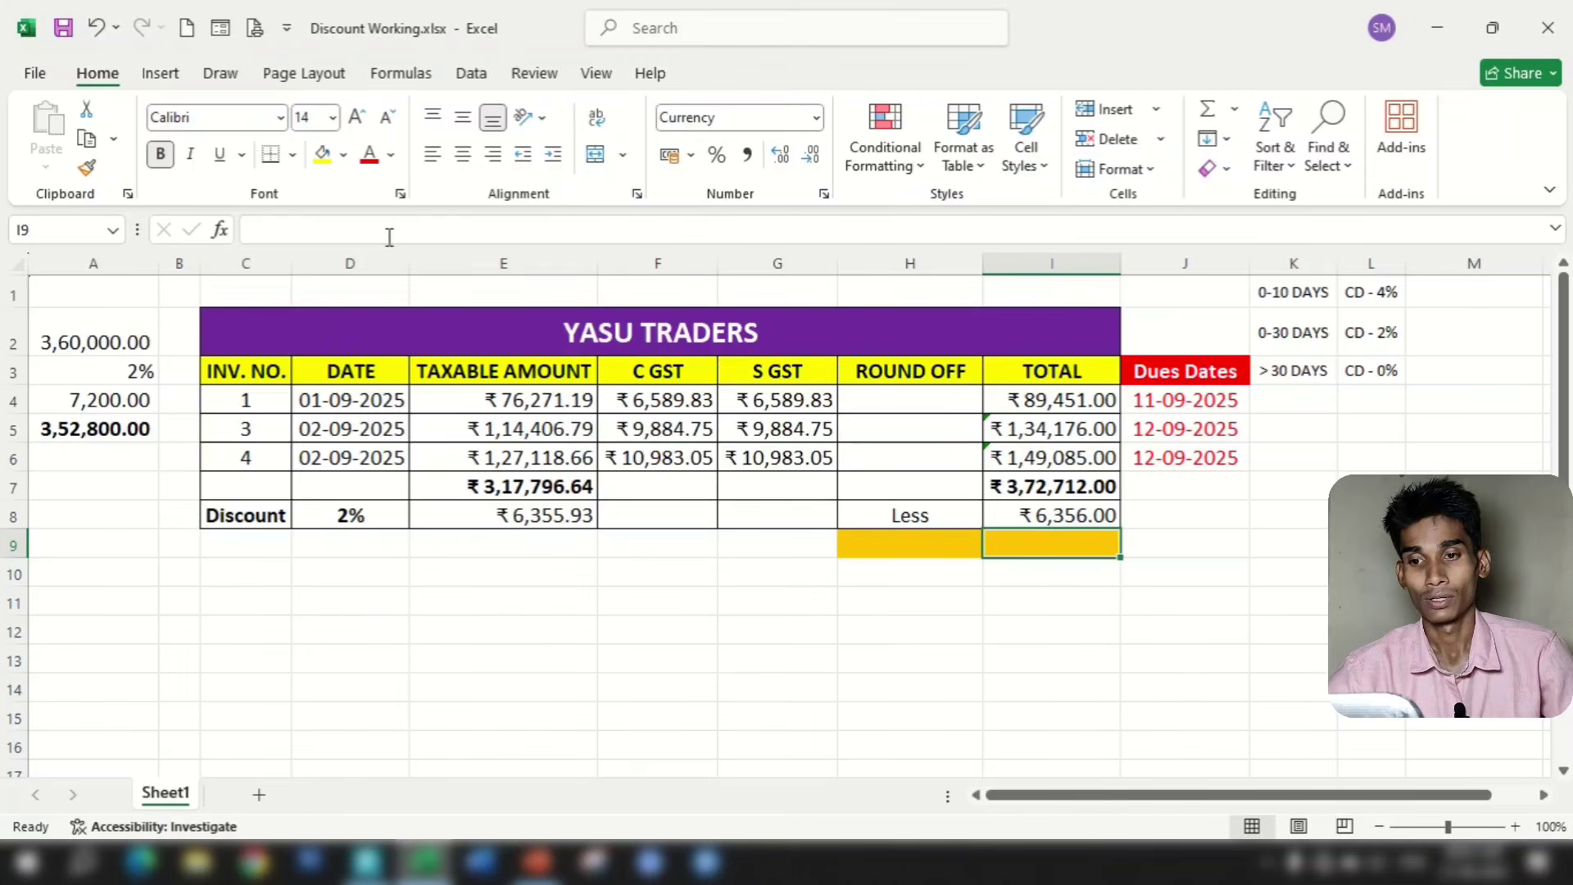
{"action": "left_click", "coordinate": [1123, 609]}
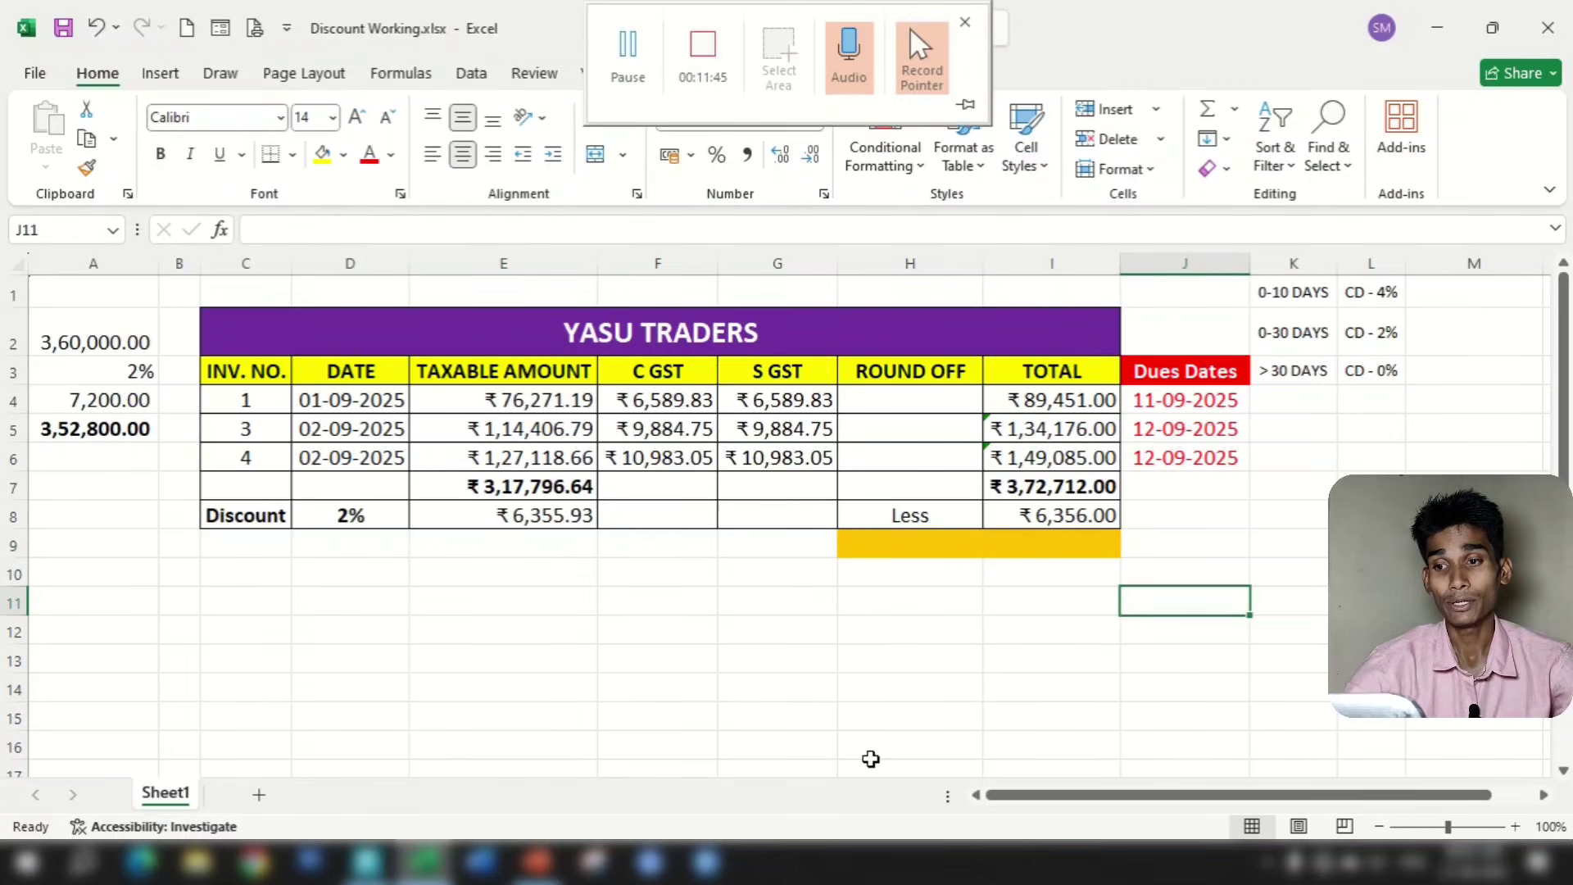
{"action": "left_click", "coordinate": [1055, 514]}
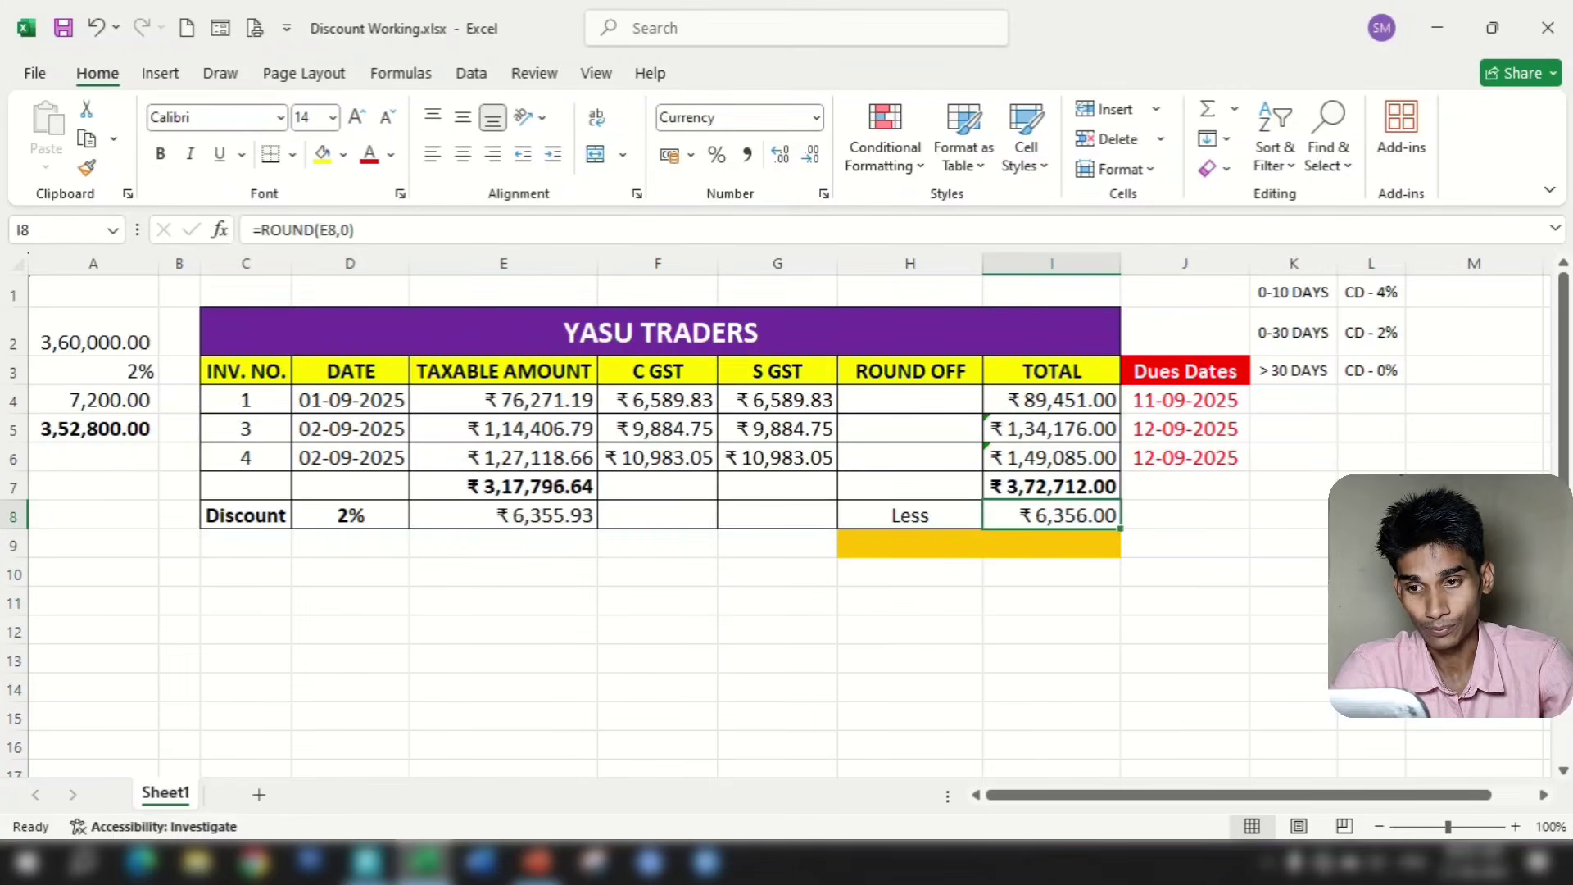
Calculate the net payable amount in cell I9 with the formula =I7-I8
{"action": "left_click", "coordinate": [1035, 548]}
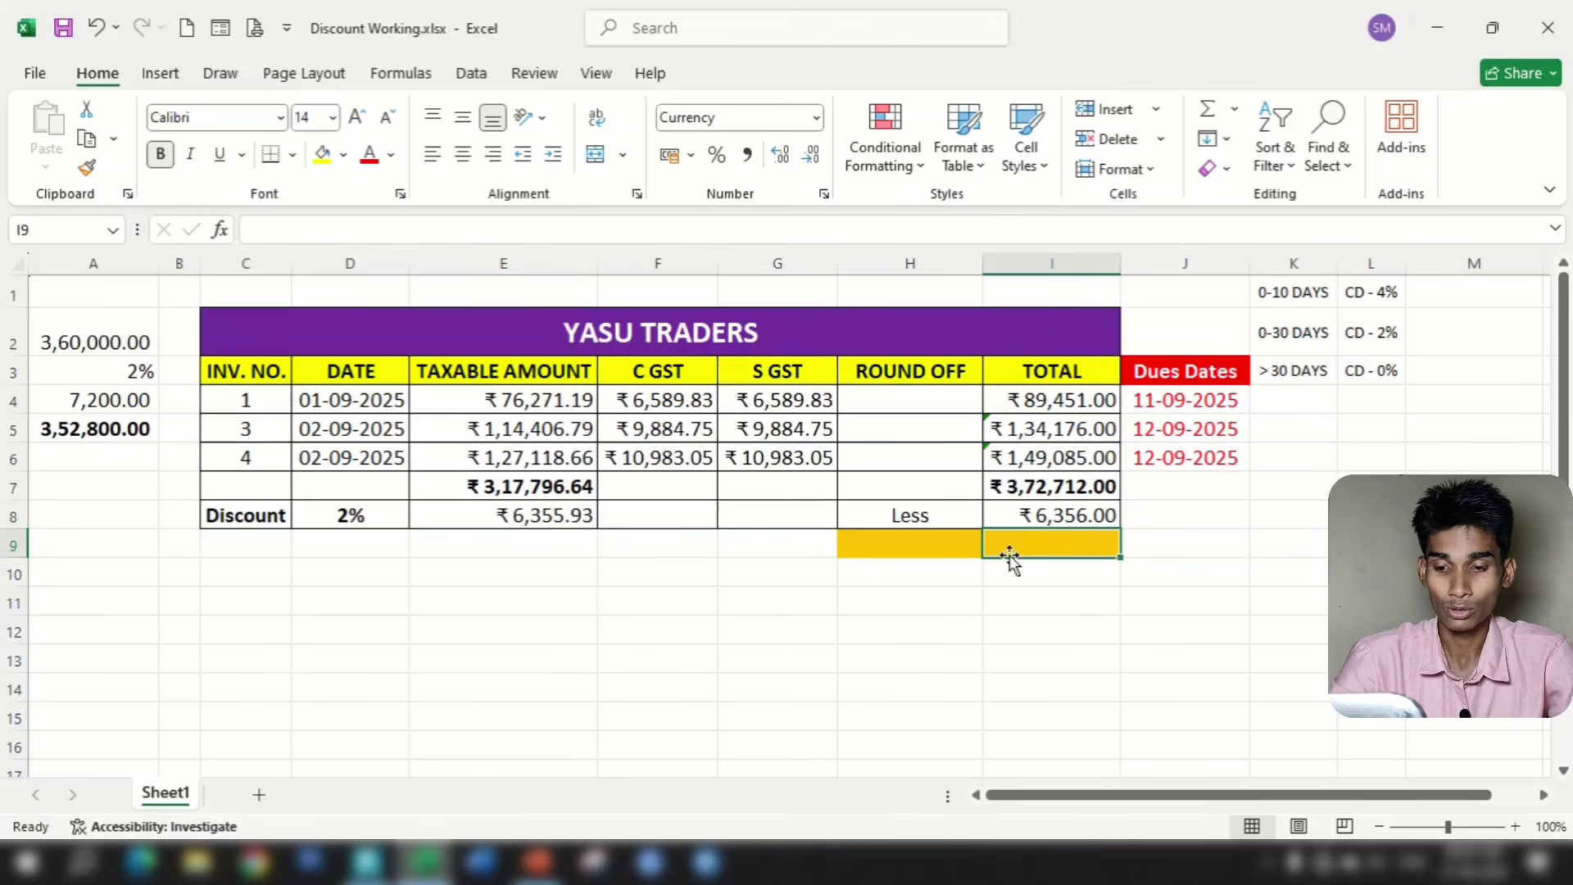
{"action": "type", "text": "="}
{"action": "left_click", "coordinate": [1005, 489]}
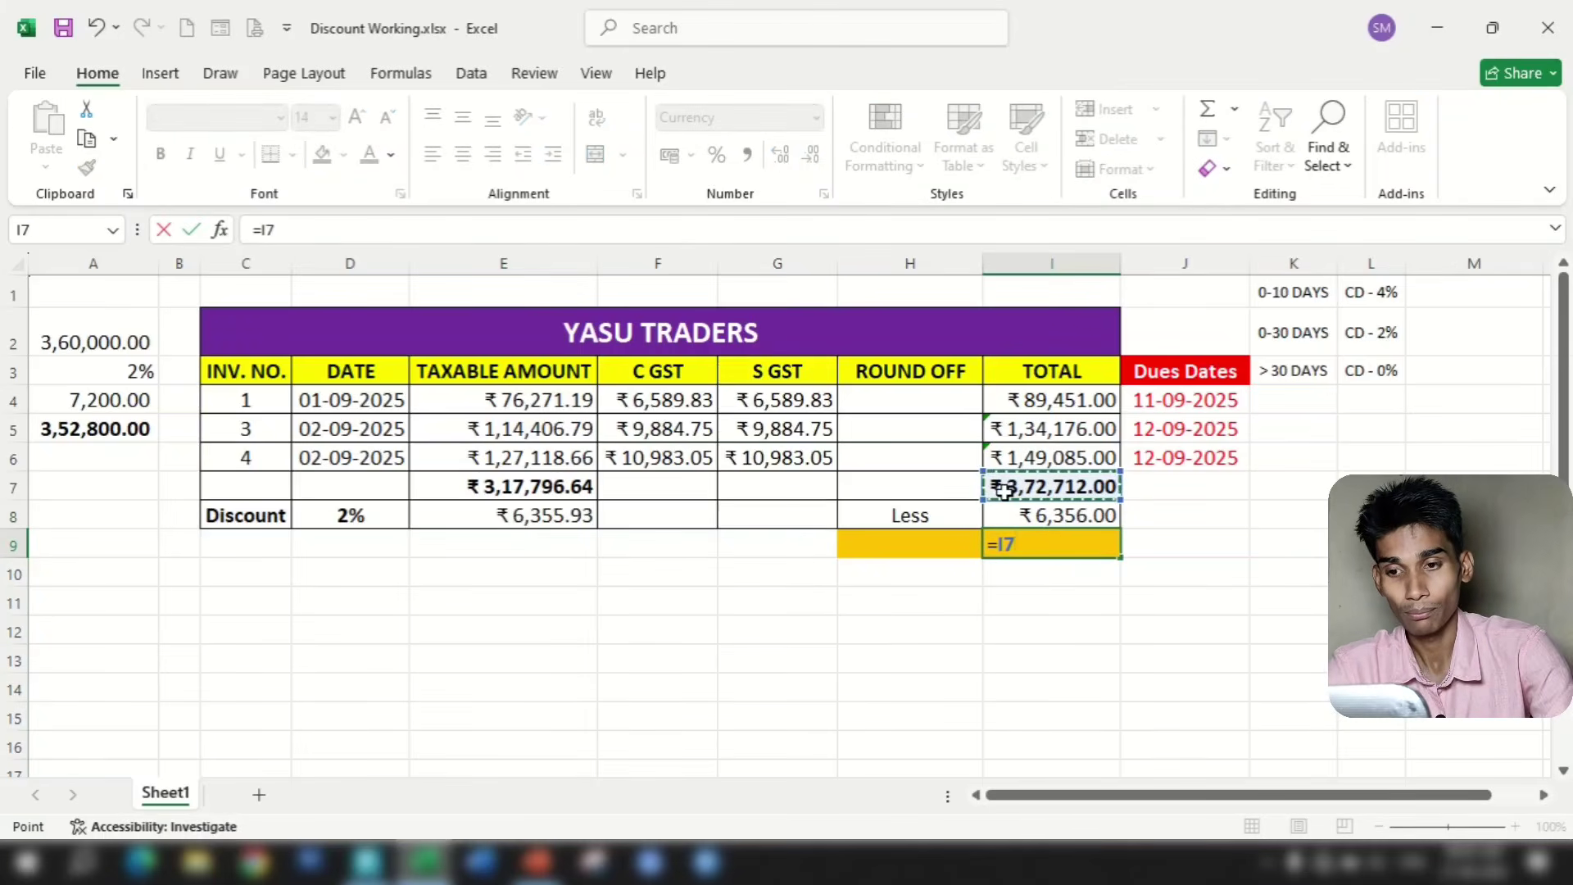
{"action": "type", "text": "-"}
{"action": "left_click", "coordinate": [1040, 513]}
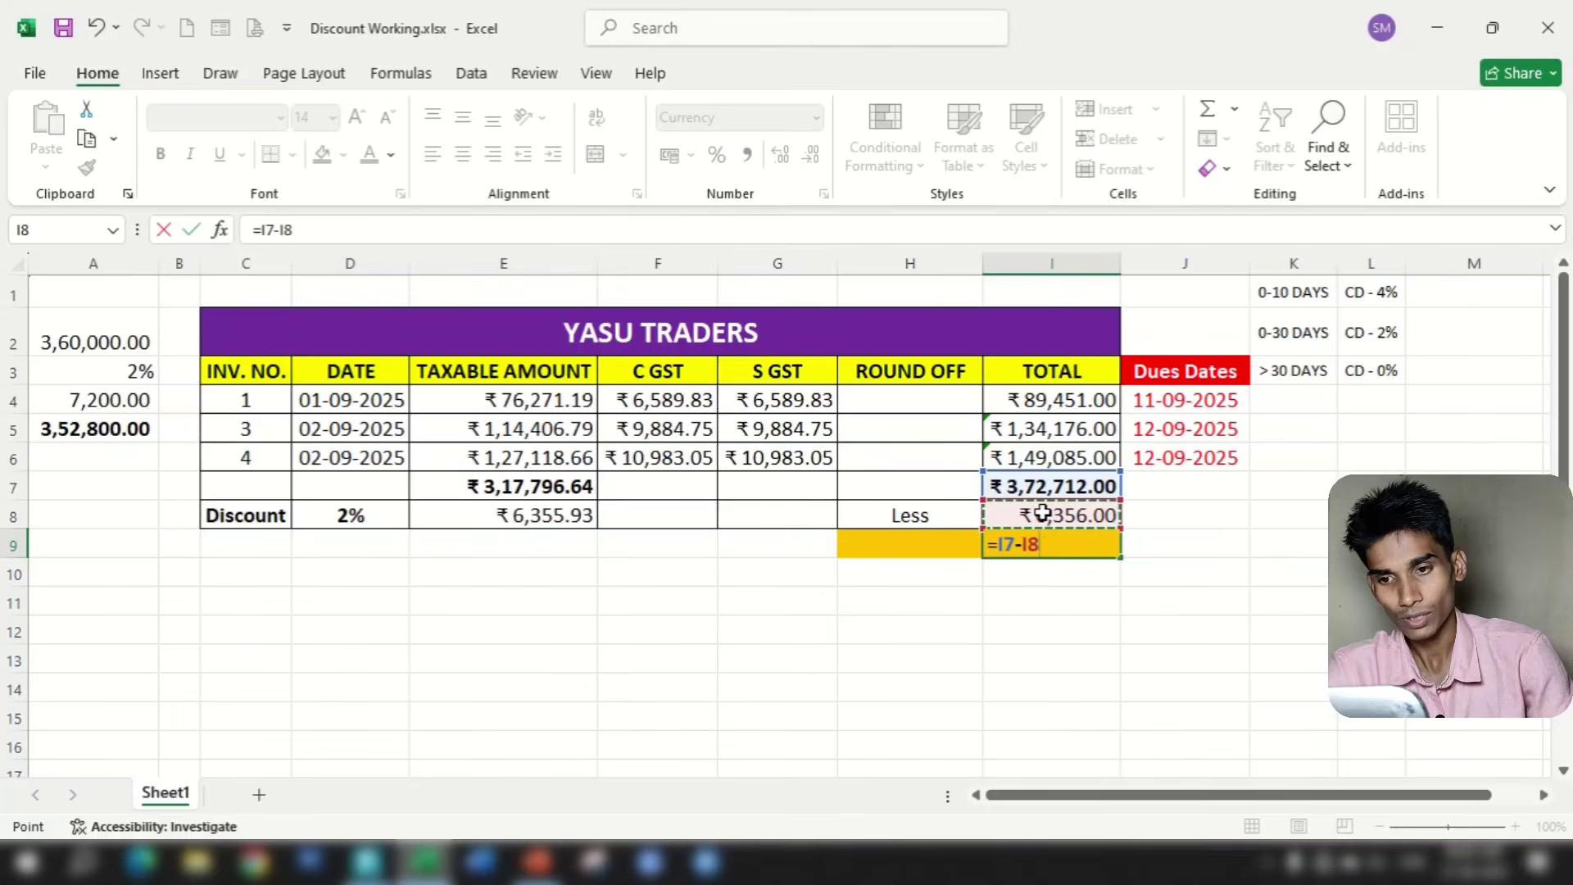
{"action": "key", "text": "Return"}
{"action": "left_click", "coordinate": [1068, 604]}
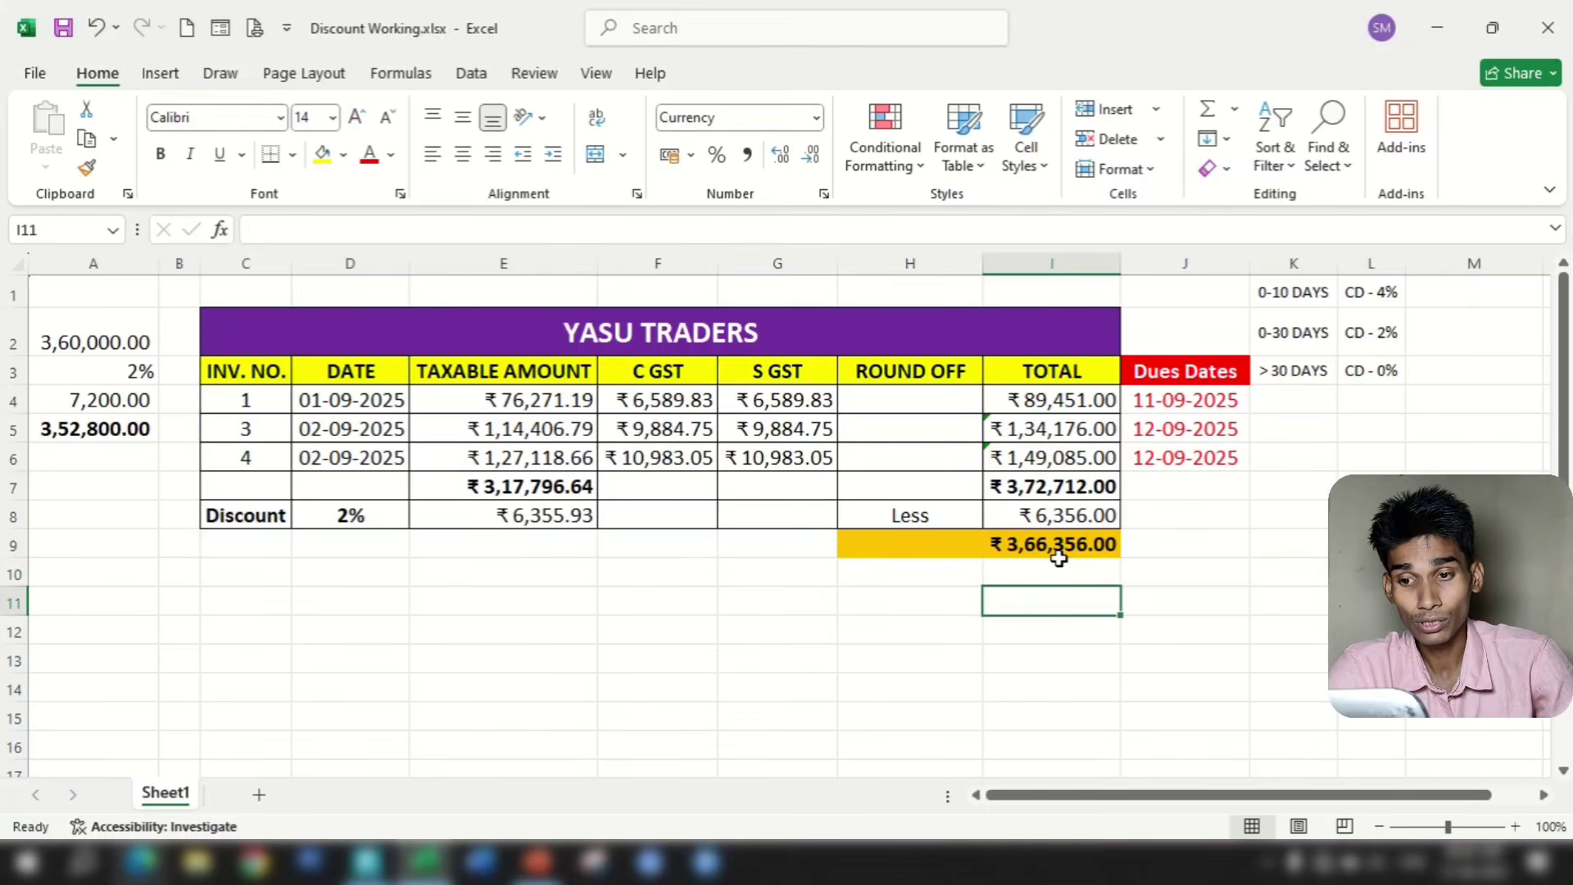
{"action": "left_click", "coordinate": [1048, 542]}
{"action": "left_click", "coordinate": [1038, 591]}
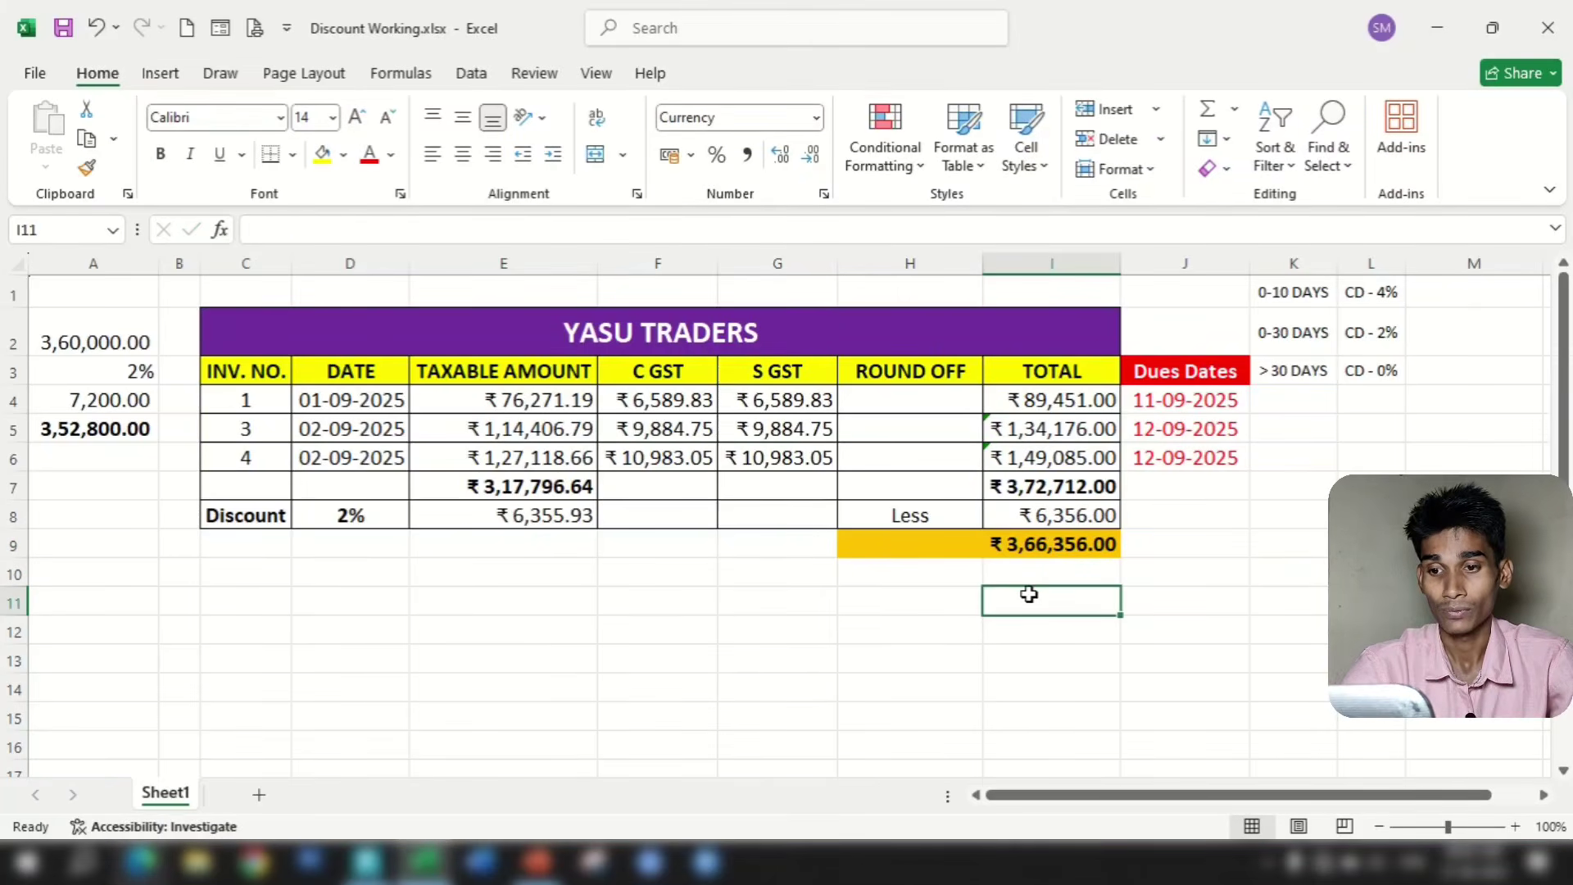
Close sales voucher 4 in TallyPrime, review the YASU TRADERS ledger's closing balance, and compare it with cell I9 in Excel
{"action": "left_click", "coordinate": [367, 860]}
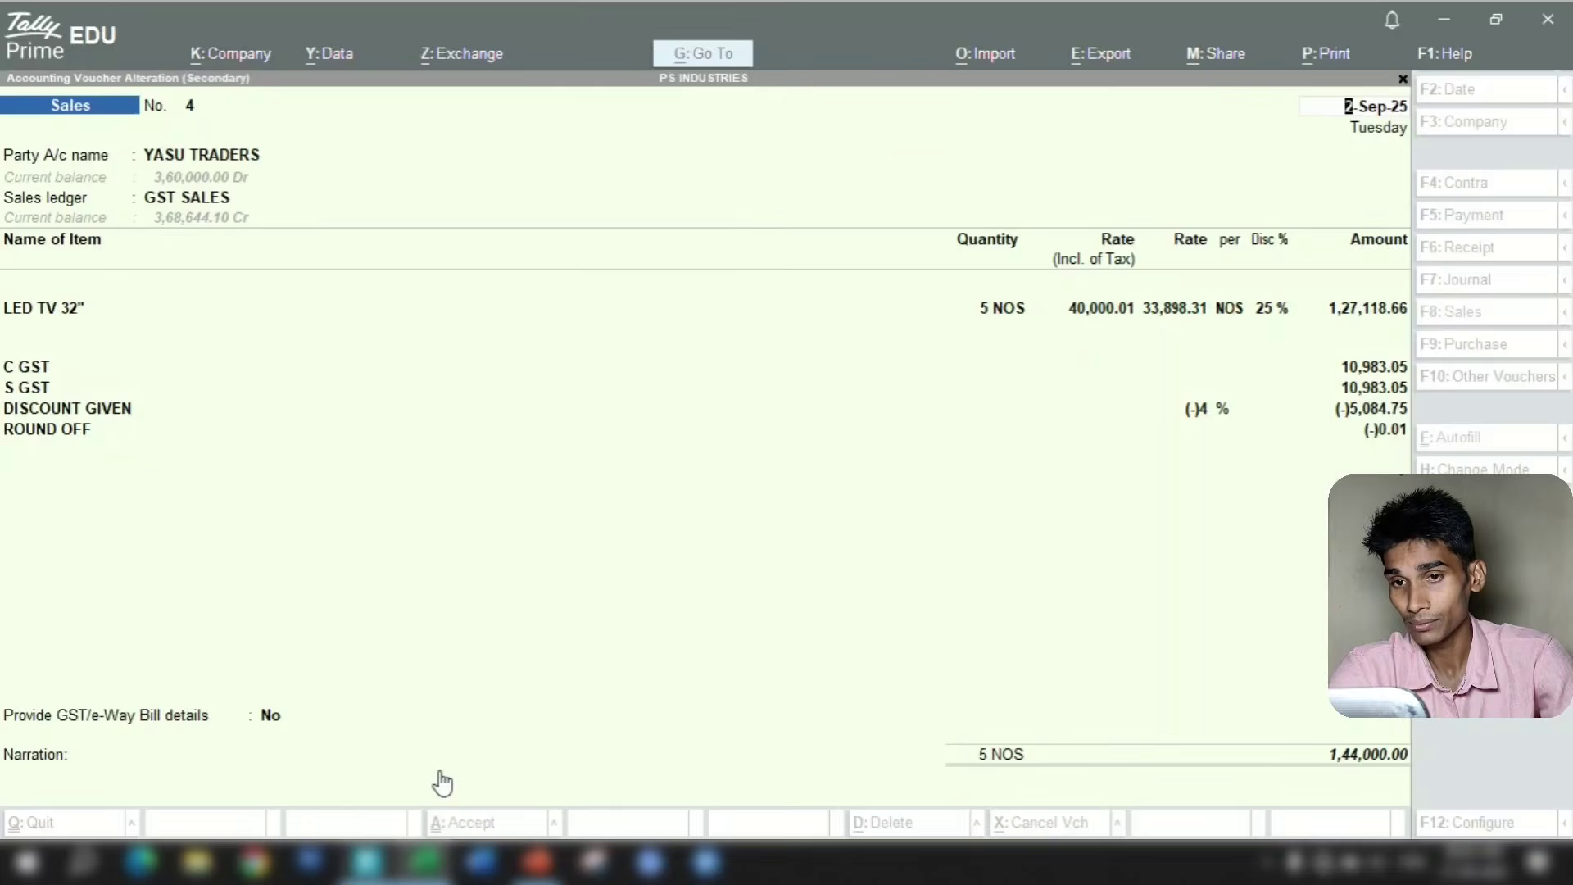
{"action": "key", "text": "Escape"}
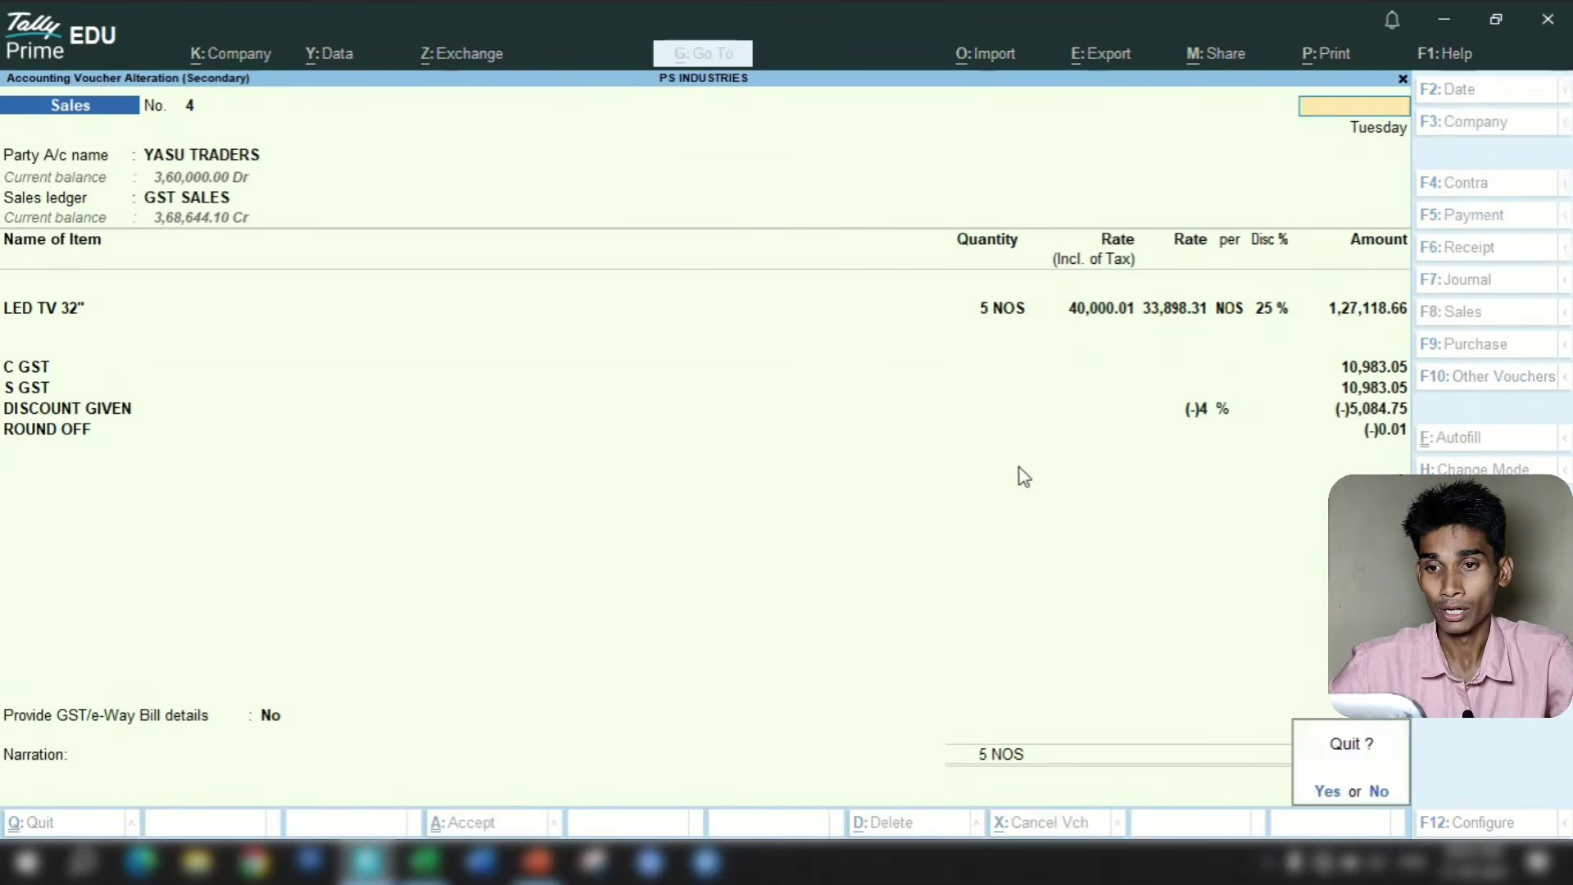
{"action": "key", "text": "Return"}
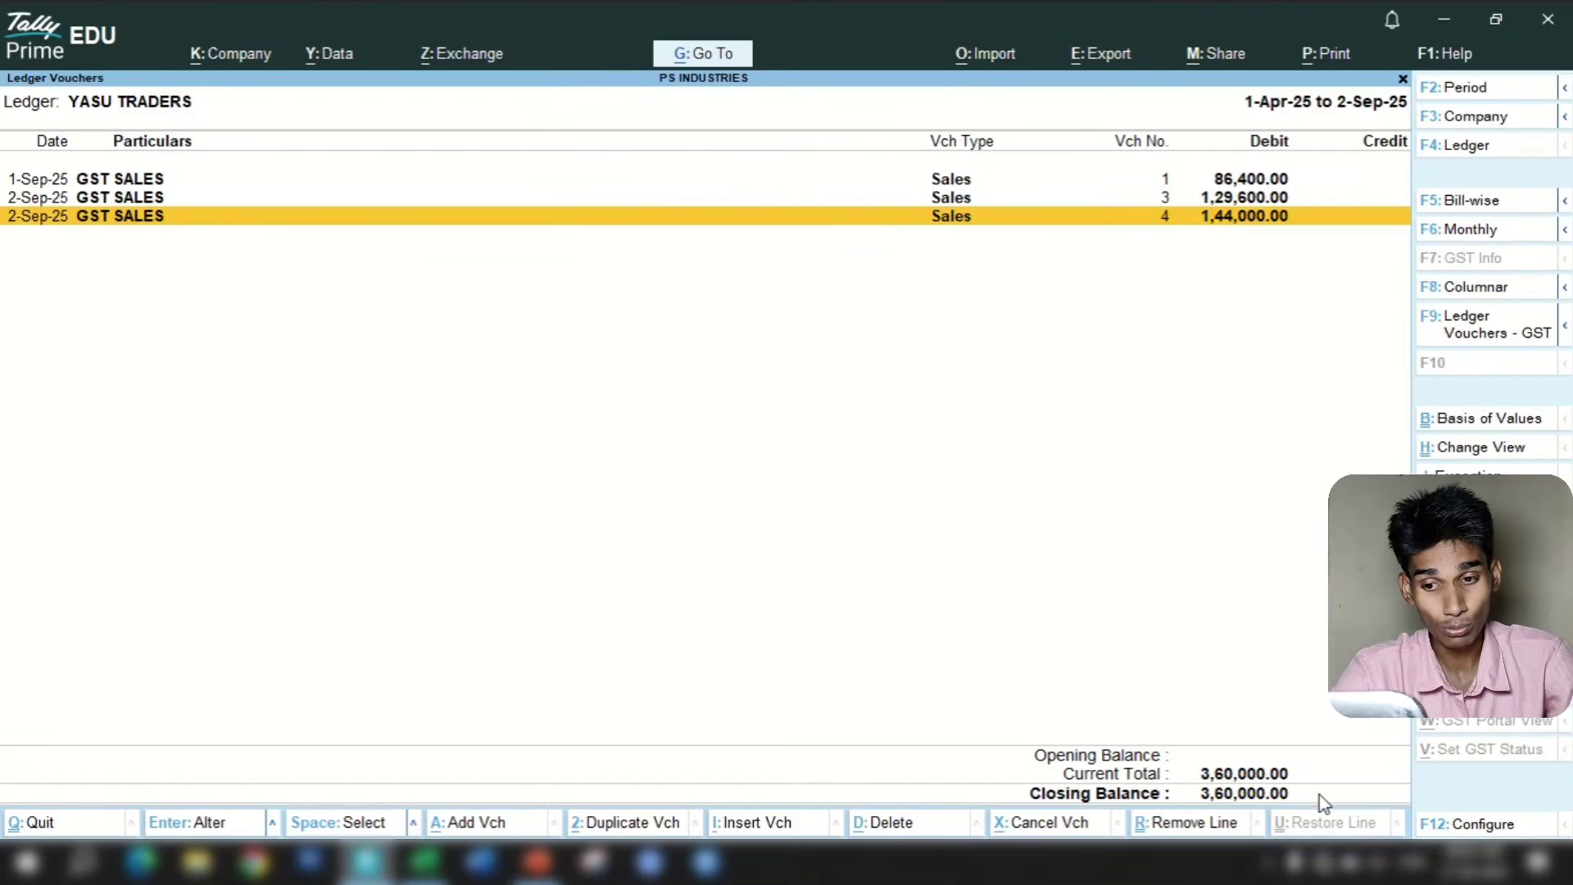
{"action": "left_click", "coordinate": [424, 860]}
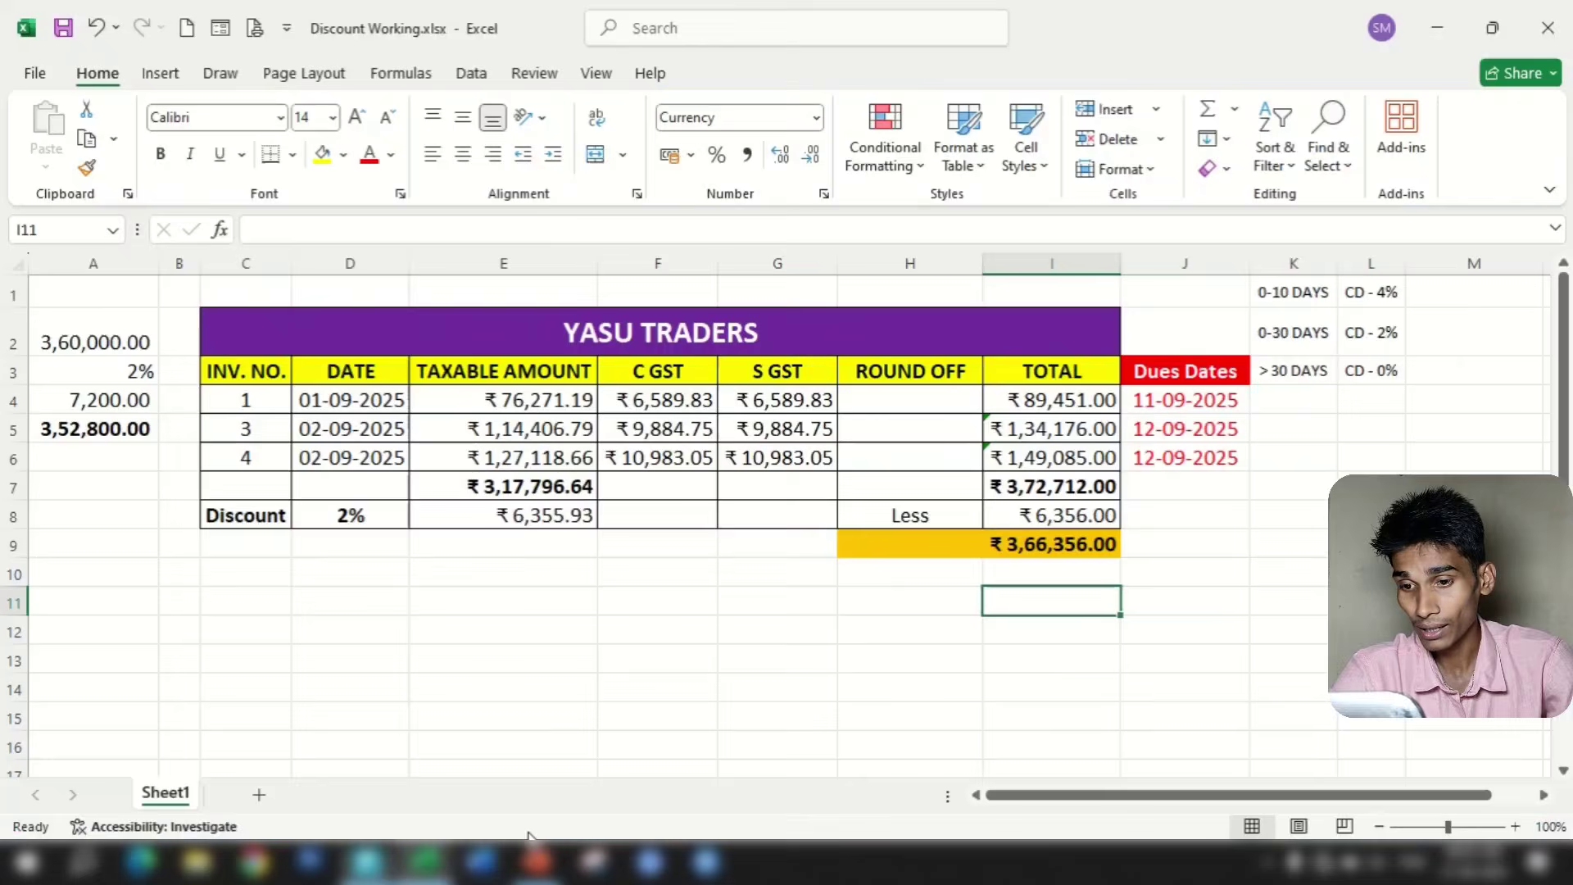
{"action": "left_click", "coordinate": [1068, 656]}
{"action": "left_click", "coordinate": [1060, 543]}
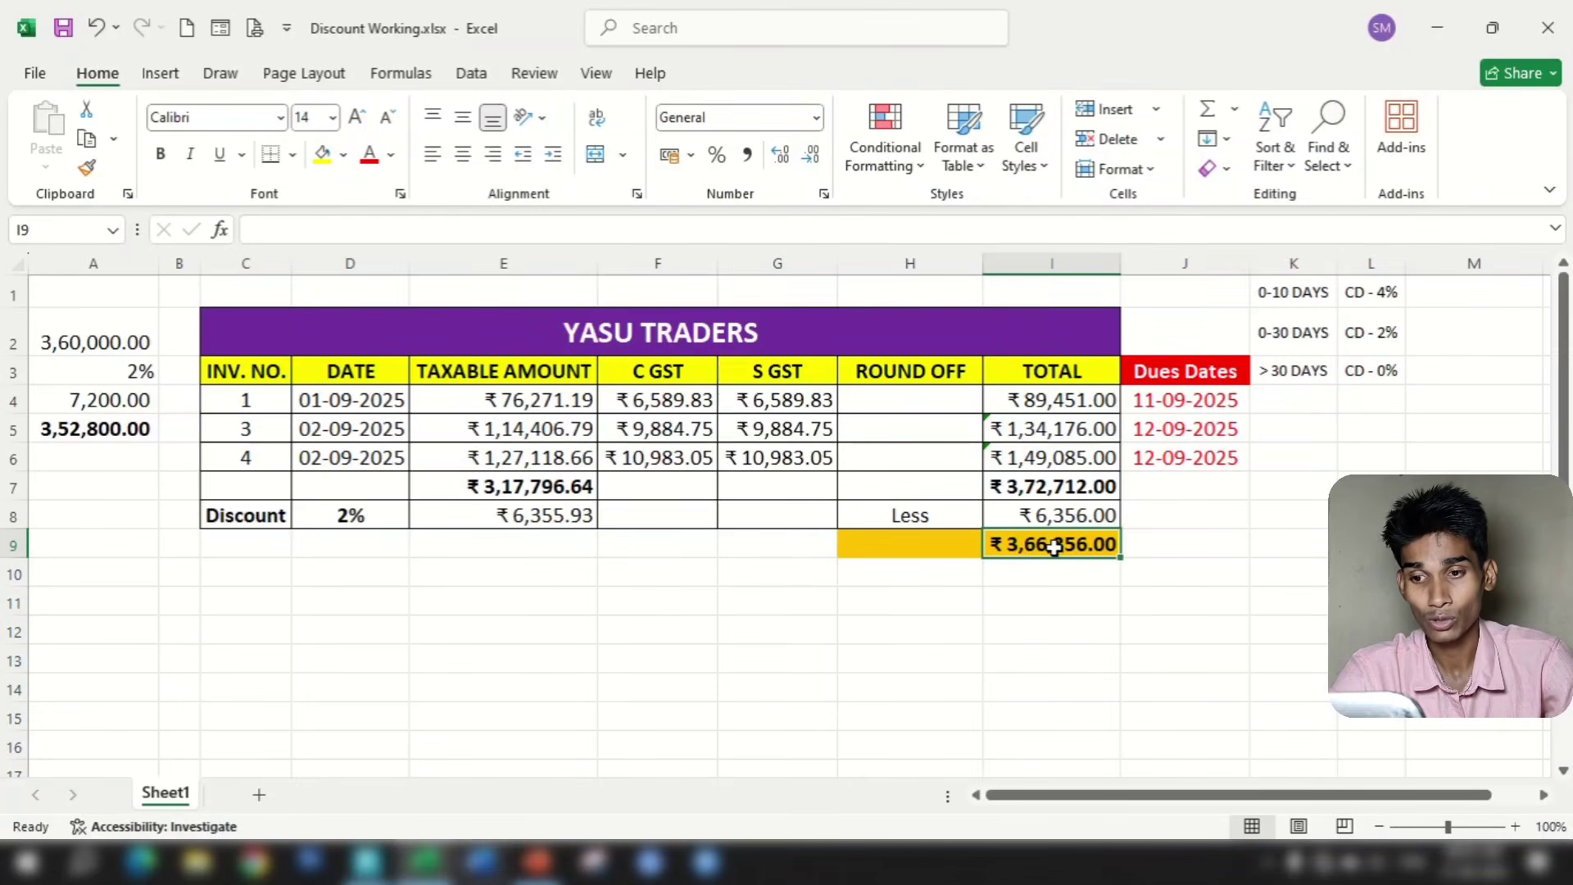
{"action": "left_click", "coordinate": [1081, 660]}
Review the discount in TallyPrime's sales voucher 4, and compare the net payable in cell I9 with cell A5 in Excel
{"action": "left_click", "coordinate": [367, 860]}
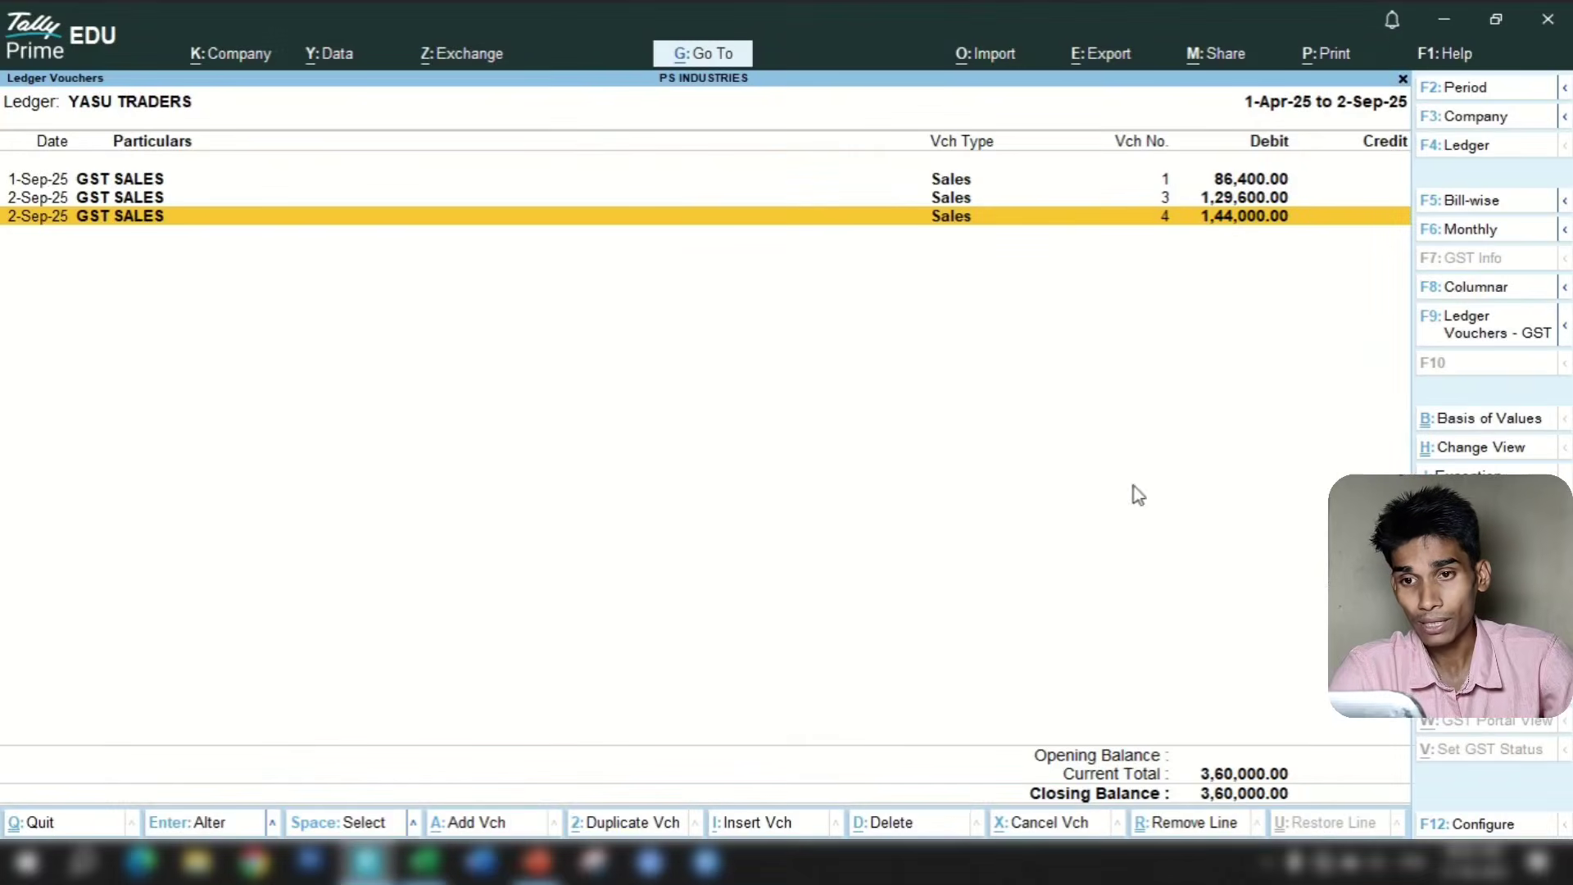
{"action": "key", "text": "Return"}
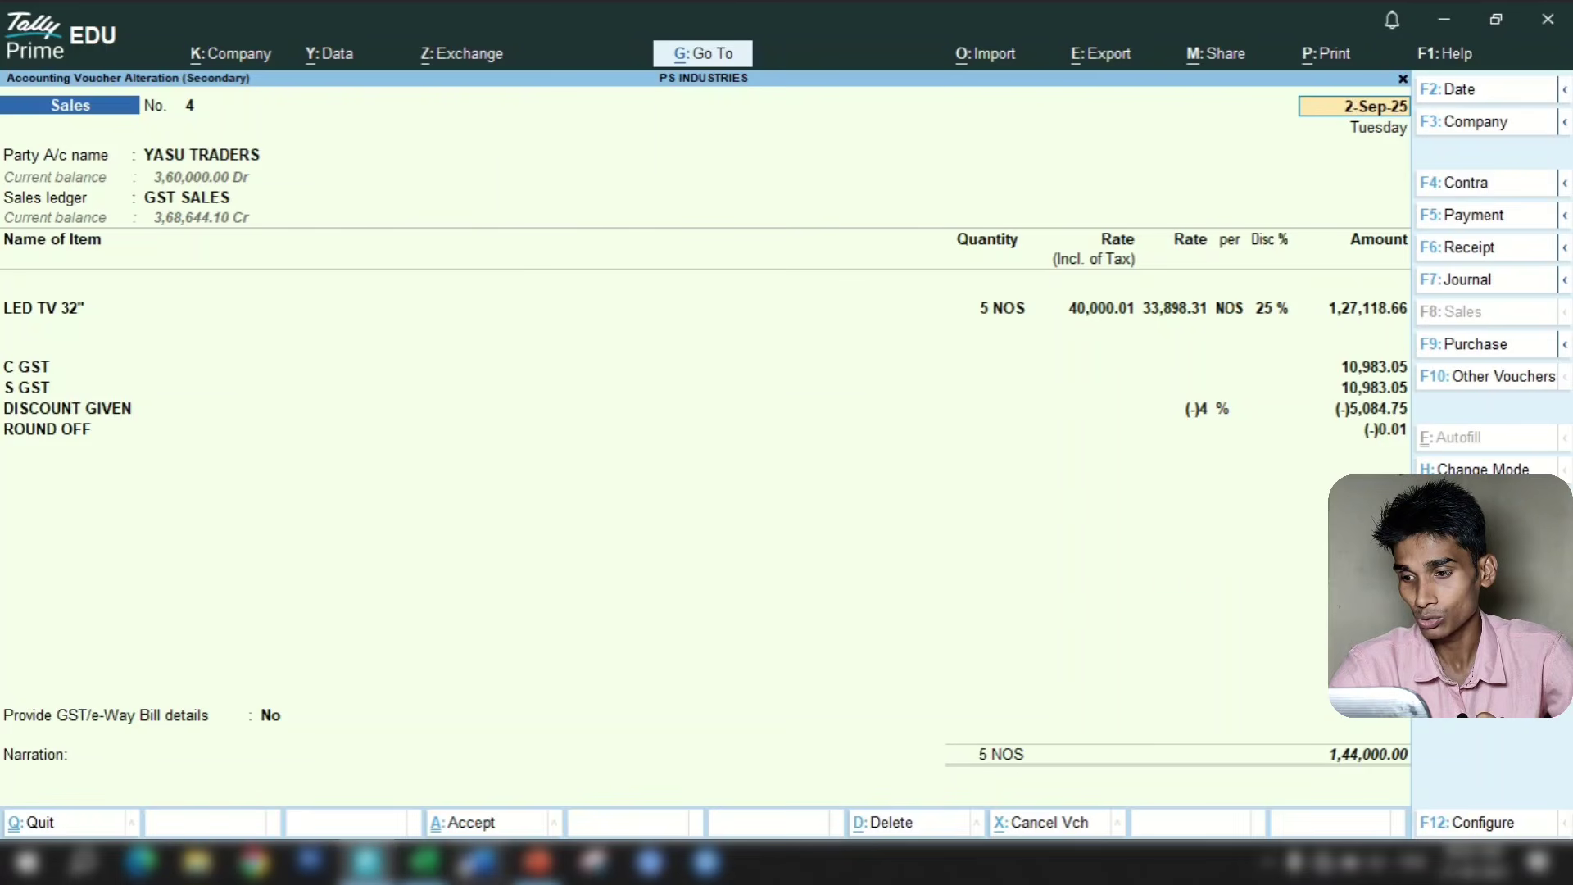
{"action": "left_click", "coordinate": [424, 860]}
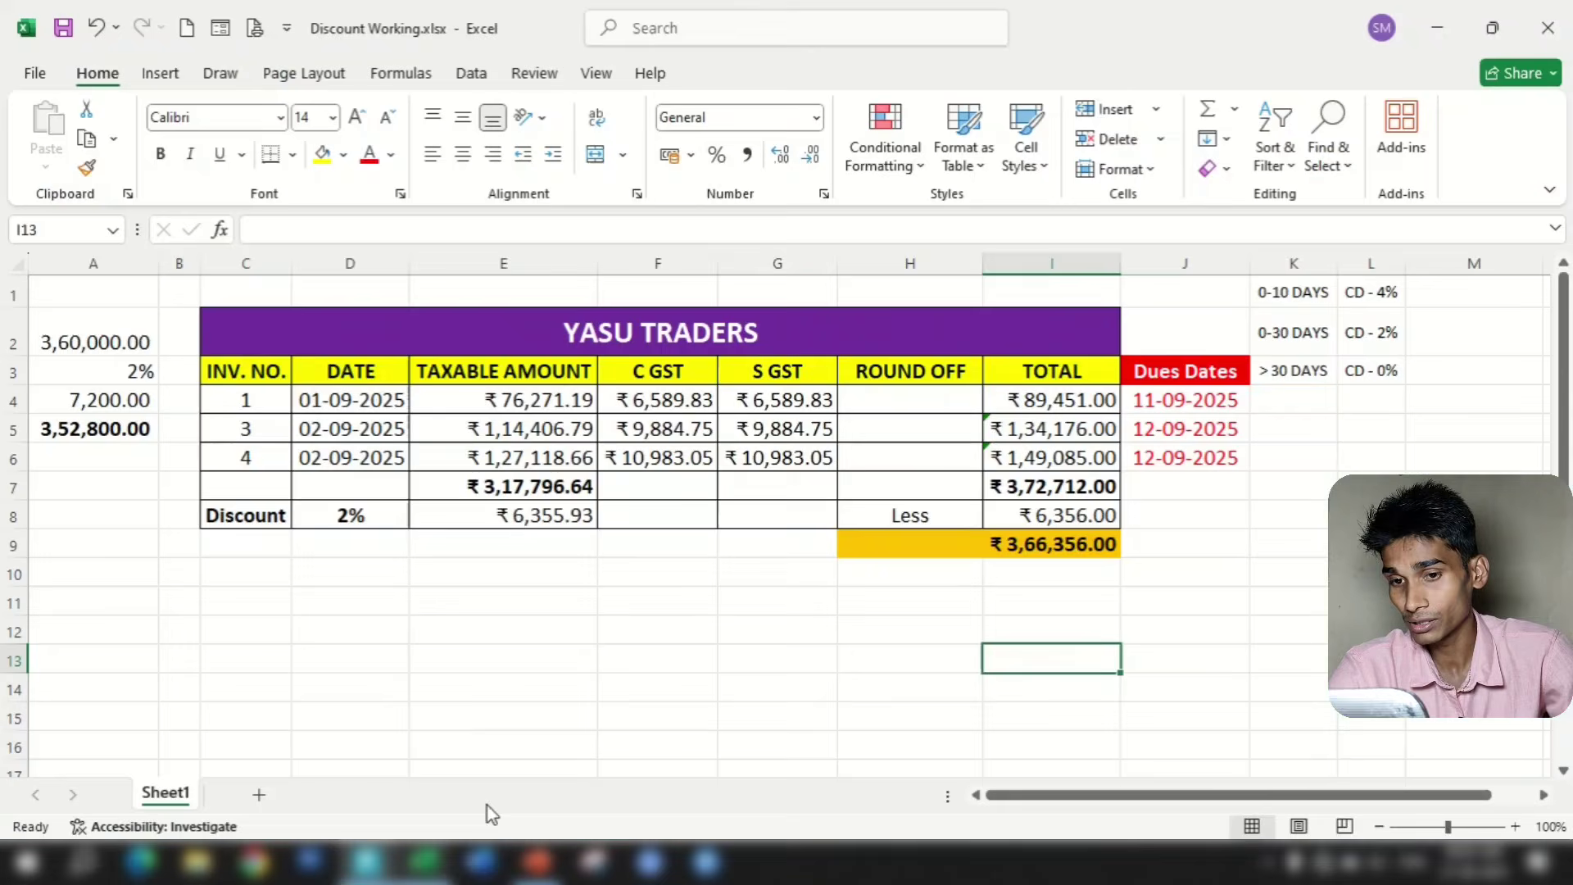
{"action": "left_click", "coordinate": [1062, 548]}
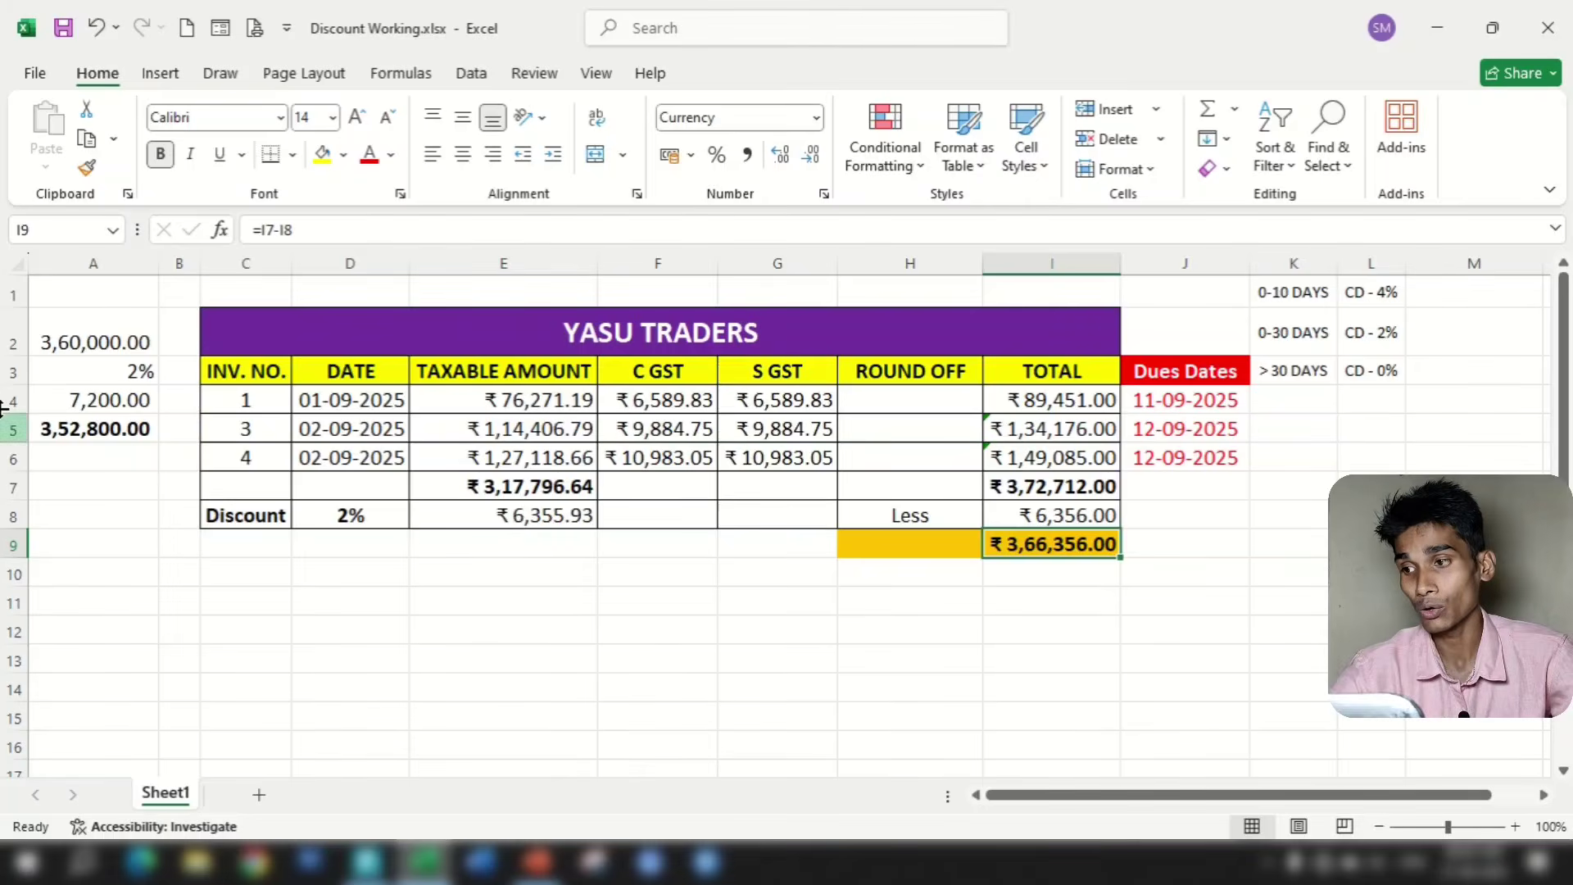
{"action": "left_click", "coordinate": [88, 429]}
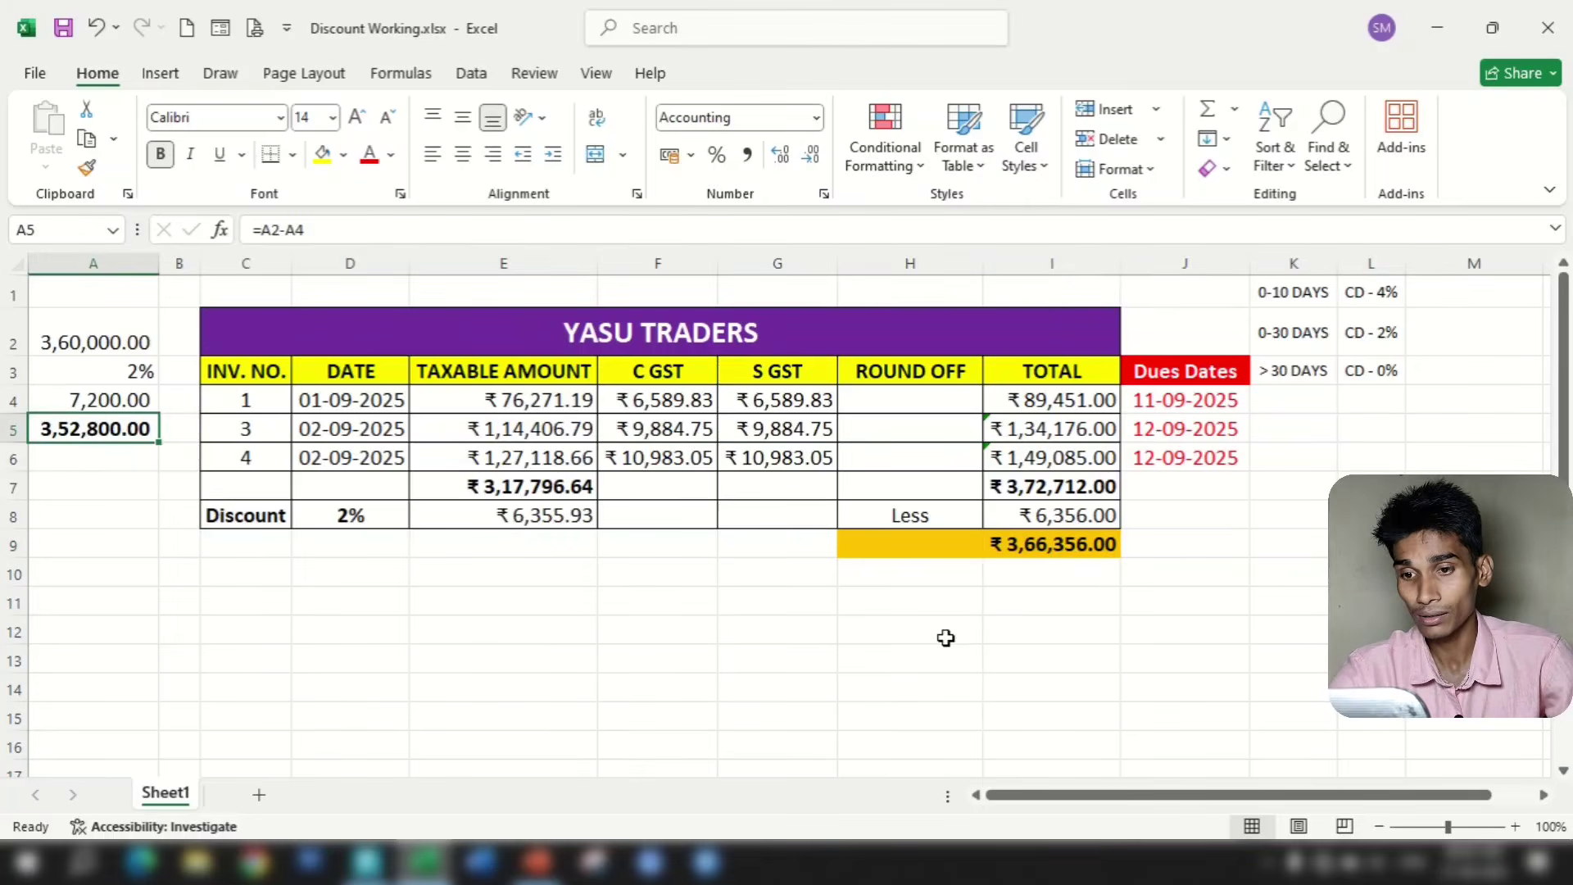
Calculate the difference in cell I11 with the formula =I9-A5 and make the result bold
{"action": "left_click", "coordinate": [1036, 551]}
{"action": "left_click", "coordinate": [1051, 598]}
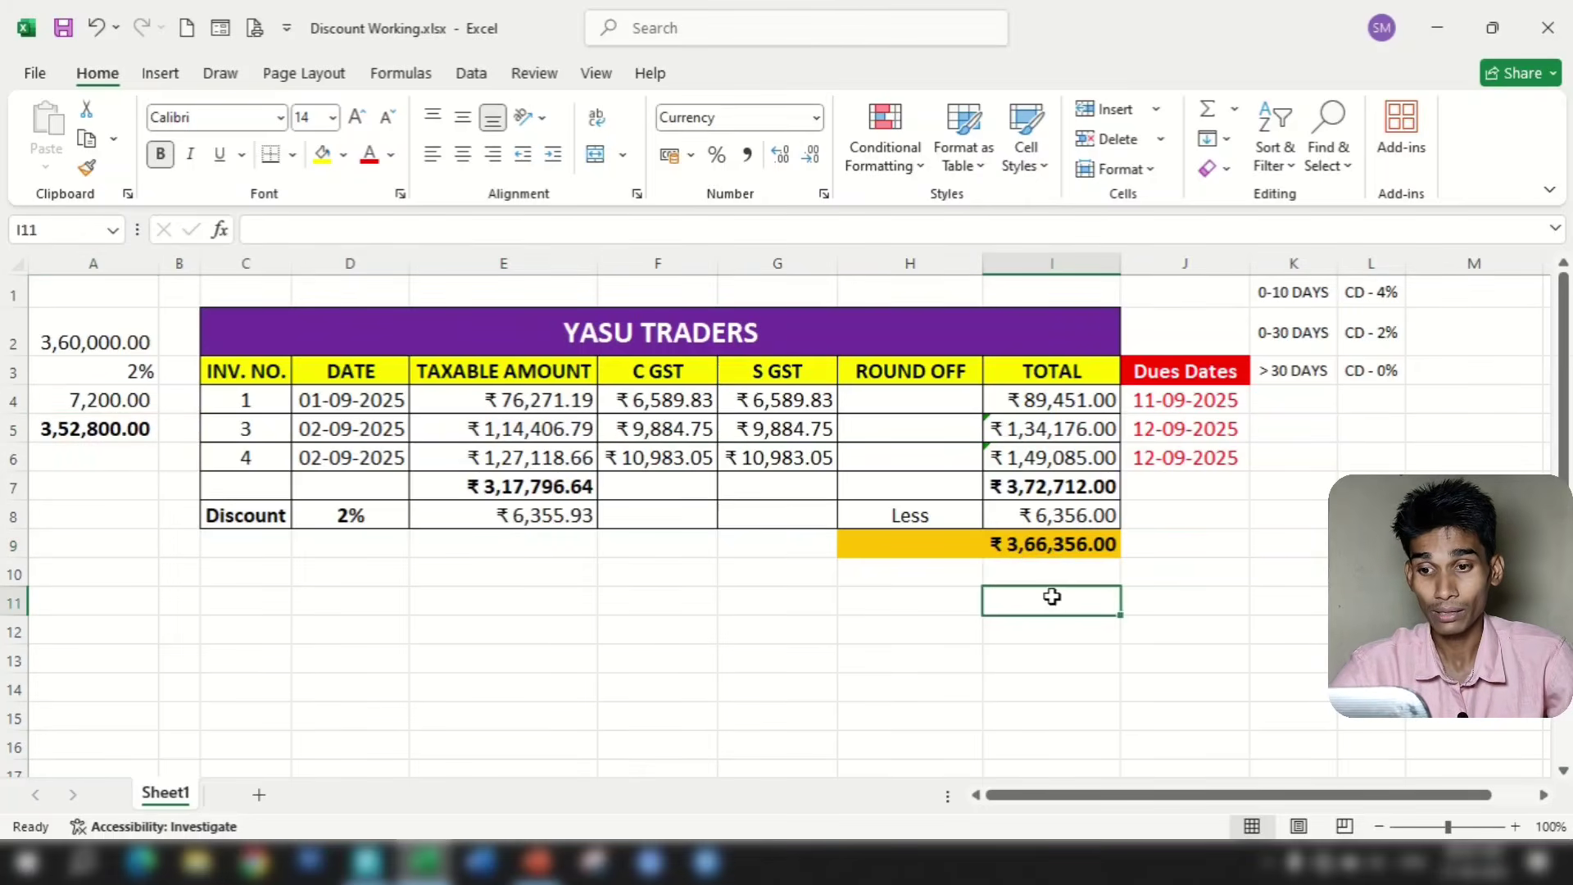
{"action": "type", "text": "="}
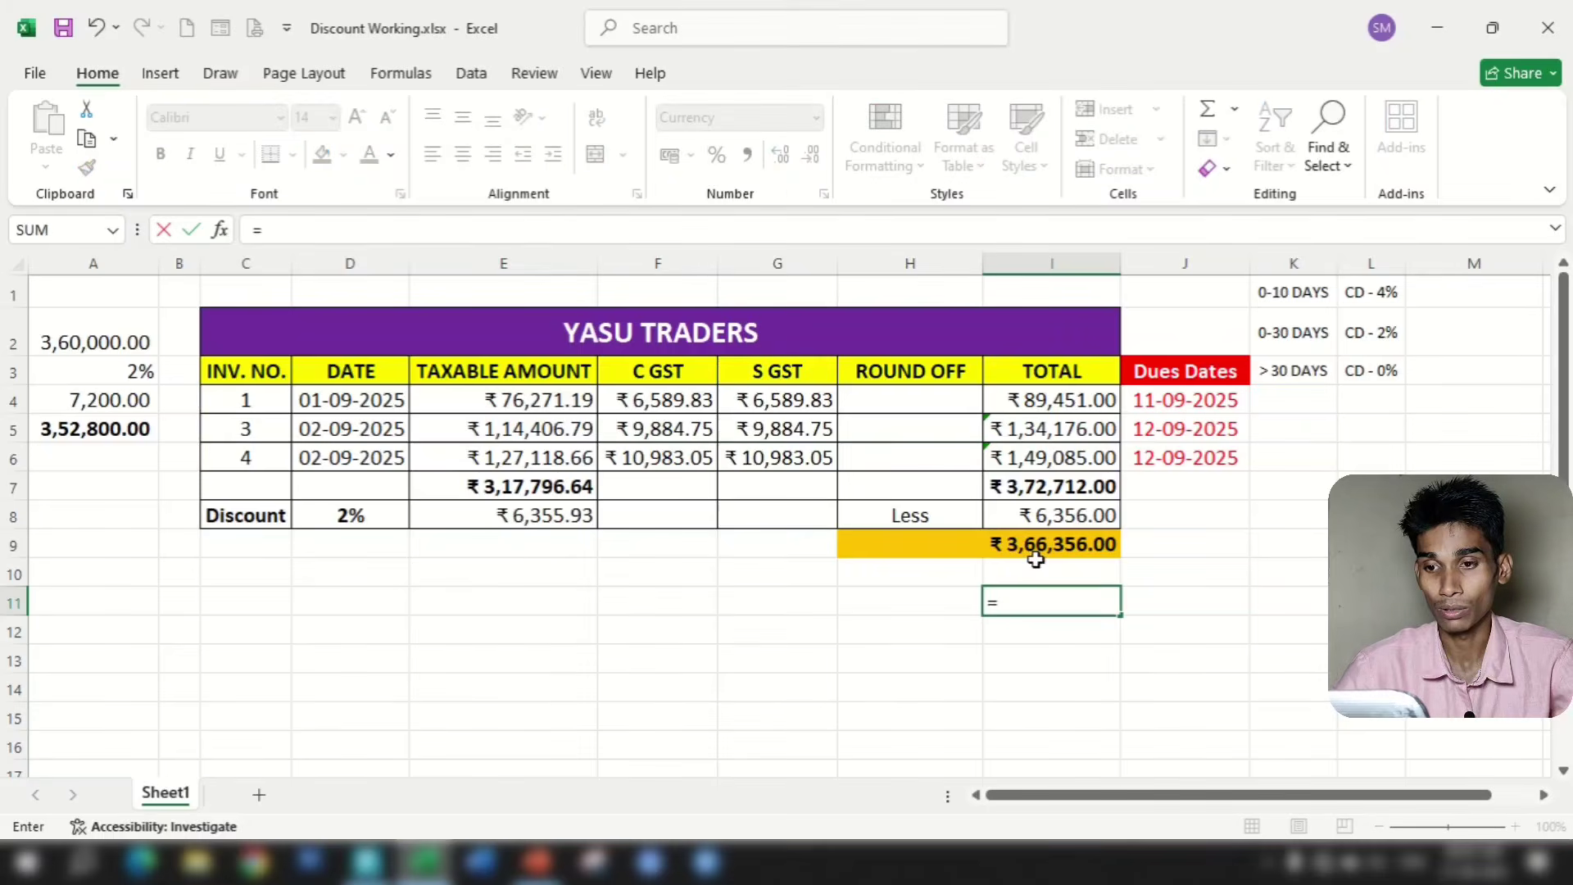
{"action": "left_click", "coordinate": [1037, 546]}
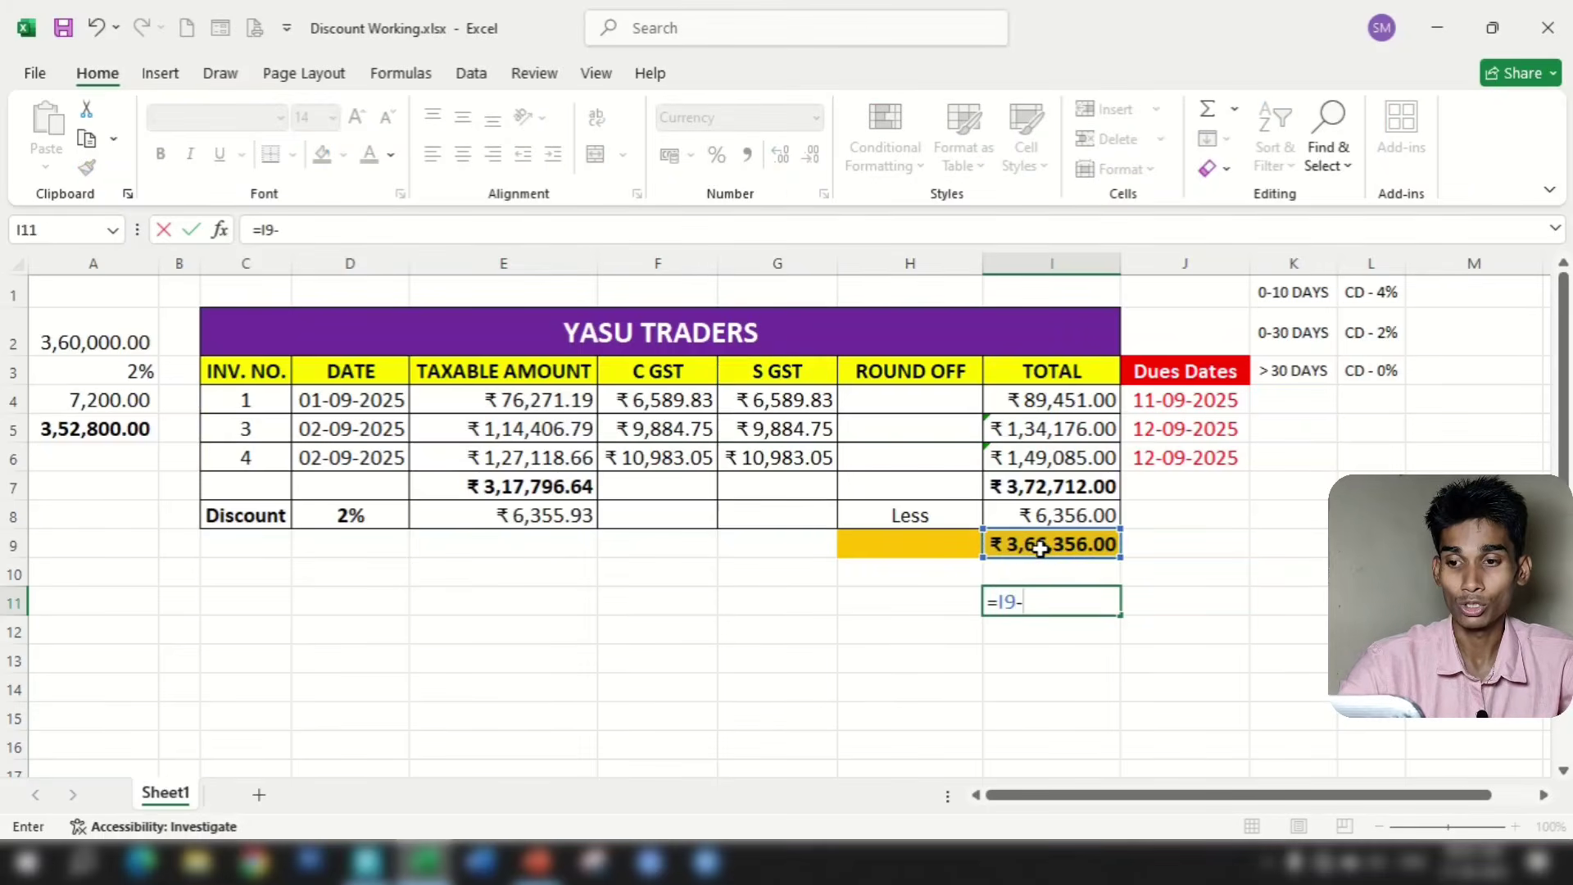
{"action": "left_click", "coordinate": [87, 443]}
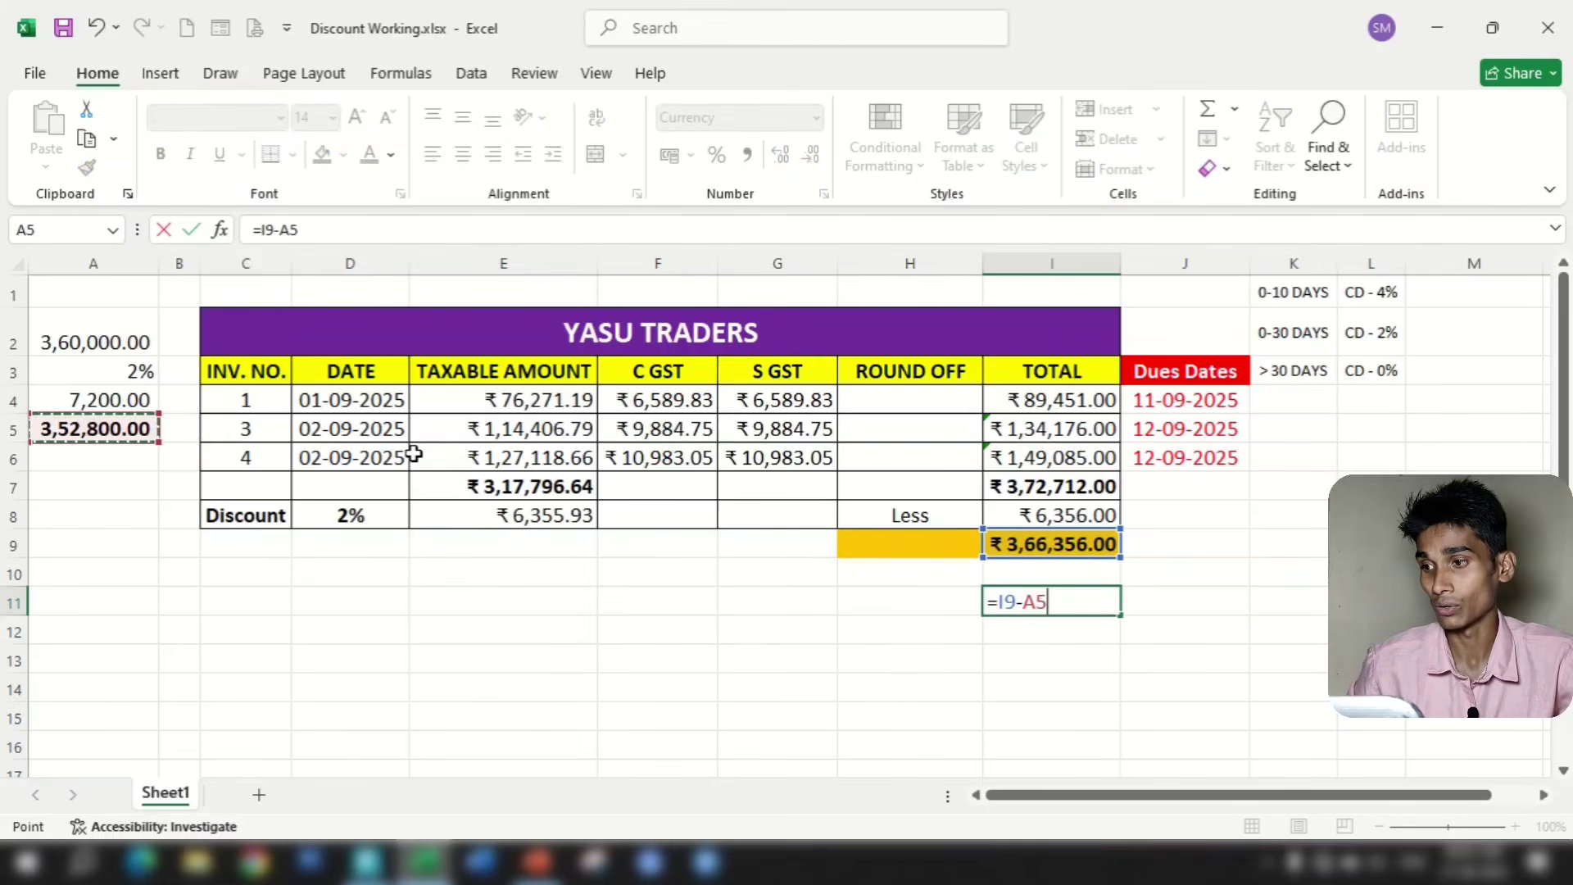
{"action": "key", "text": "Return"}
{"action": "left_click", "coordinate": [1150, 709]}
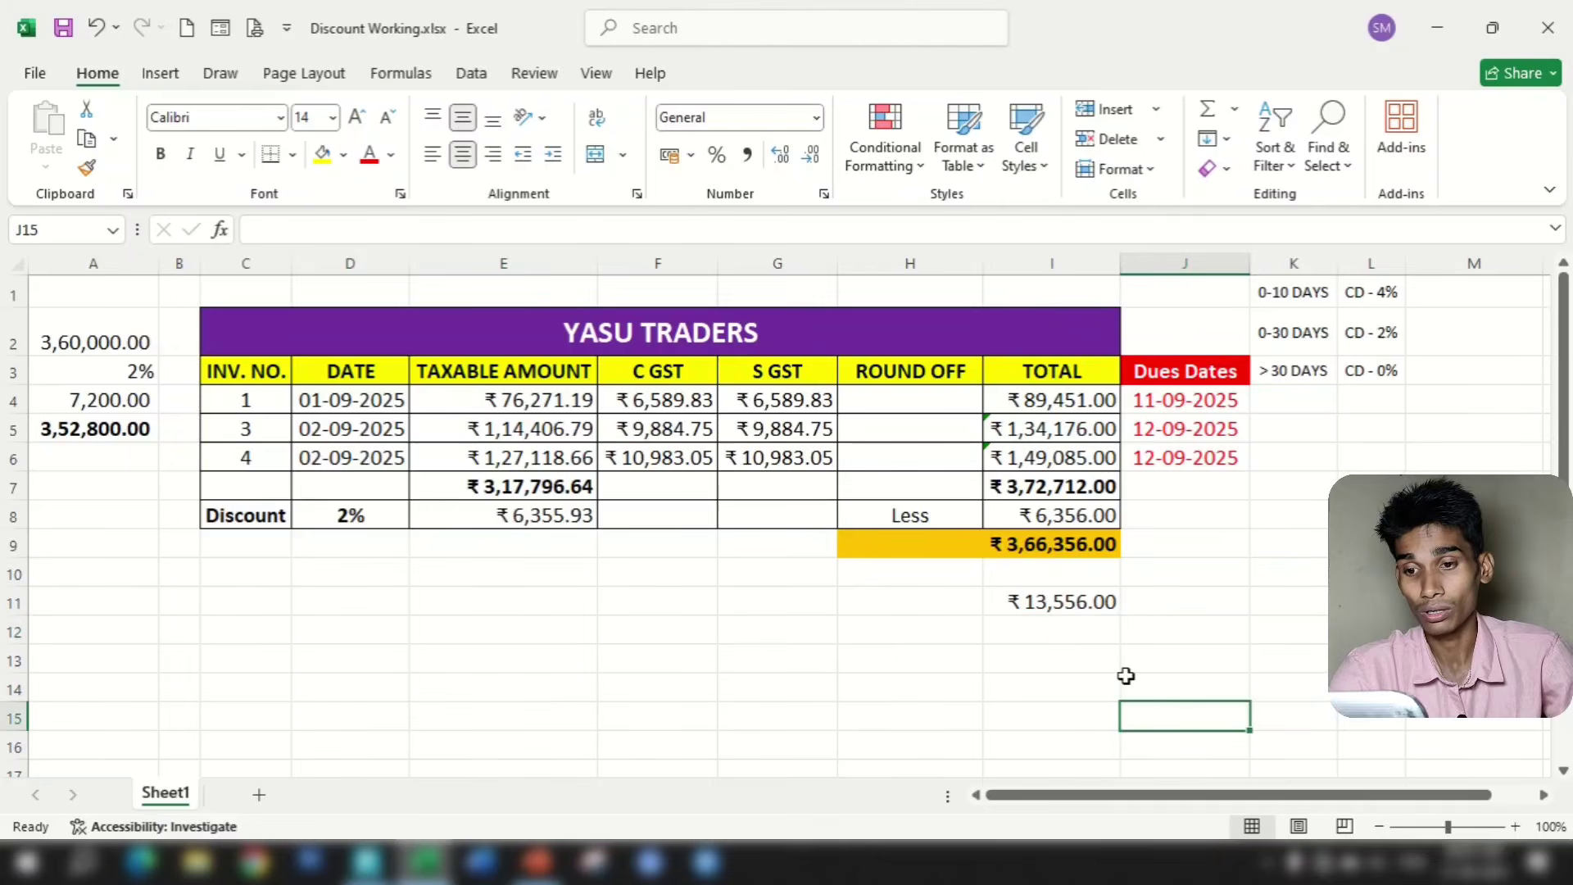
{"action": "left_click", "coordinate": [1079, 614]}
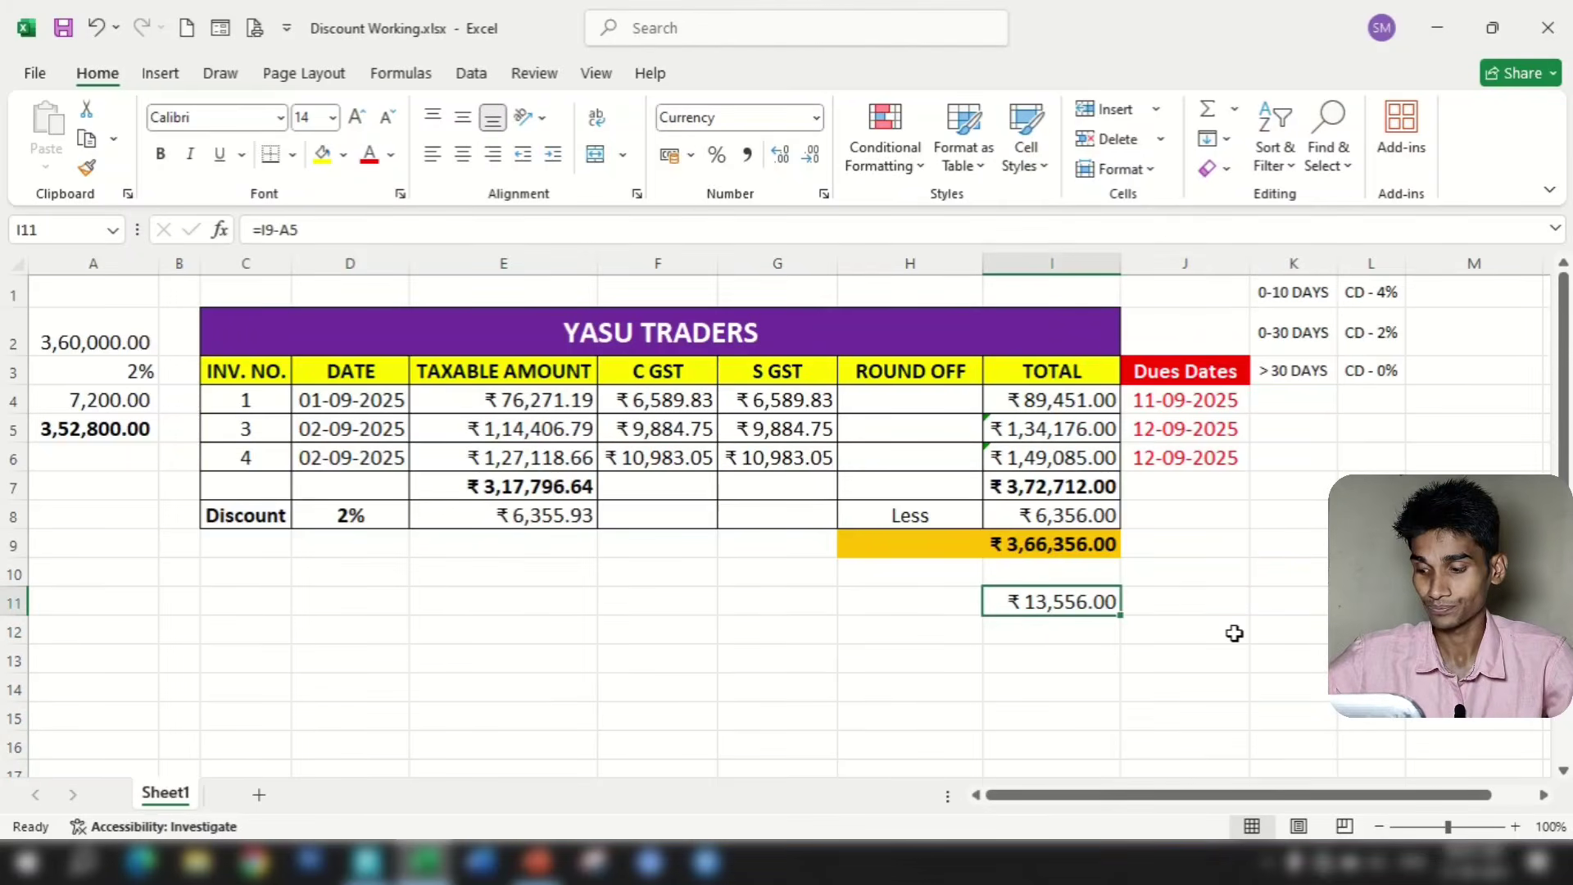
{"action": "key", "text": "ctrl+b"}
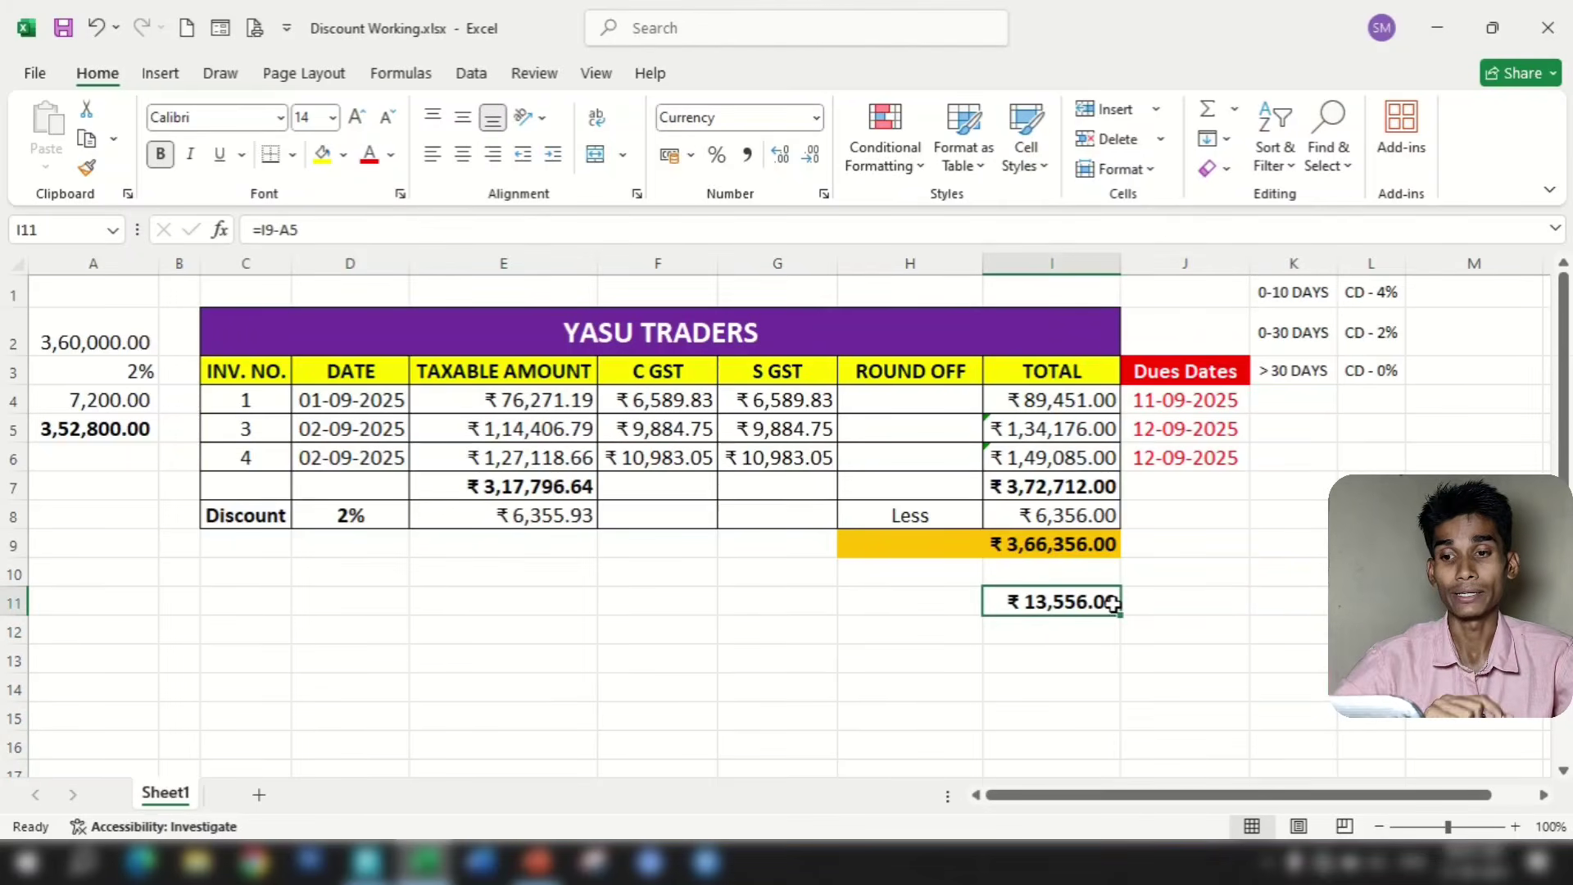
{"action": "left_click", "coordinate": [1263, 606]}
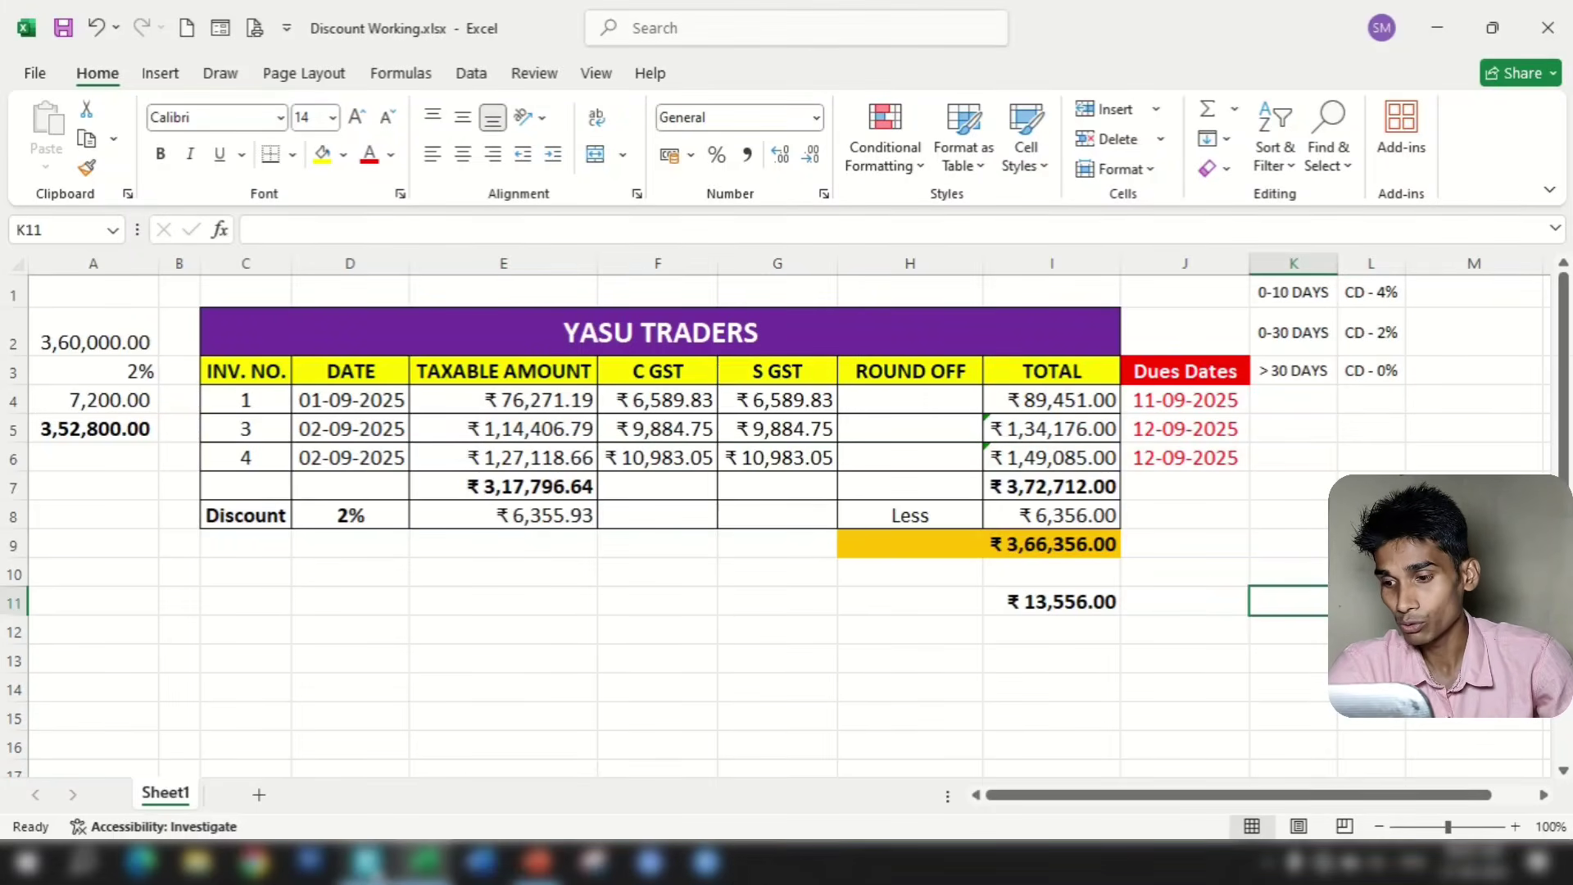
Check the discount rate in TallyPrime's sales voucher 4, and set the discount rate in Excel cell D8 to 4%
{"action": "left_click", "coordinate": [366, 860]}
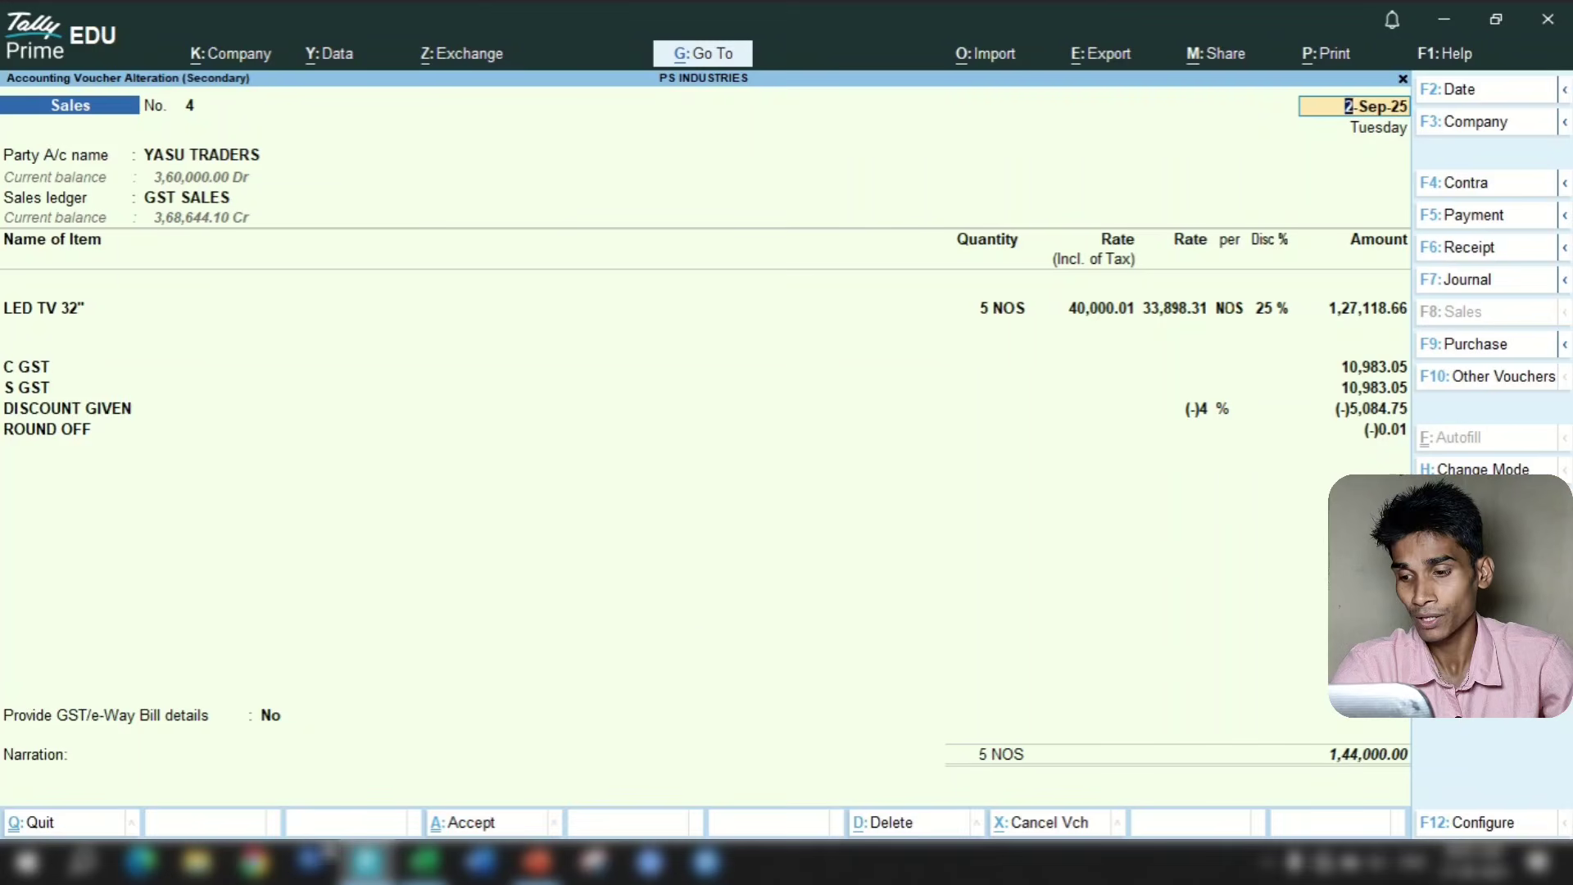
{"action": "left_click", "coordinate": [423, 860]}
{"action": "left_click", "coordinate": [354, 513]}
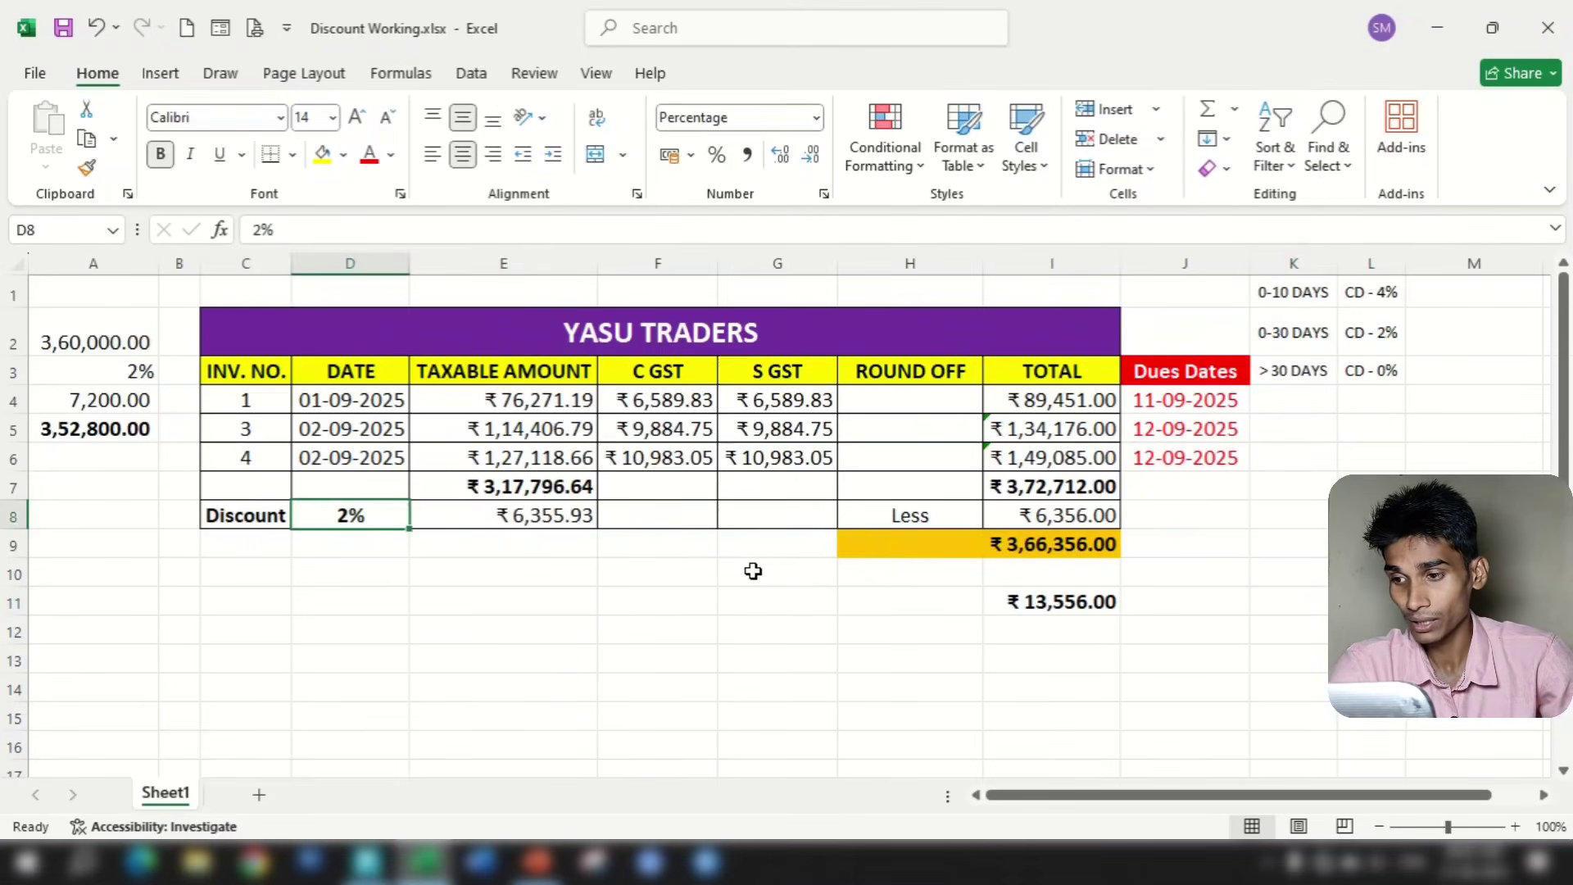
{"action": "type", "text": "4"}
{"action": "key", "text": "Return"}
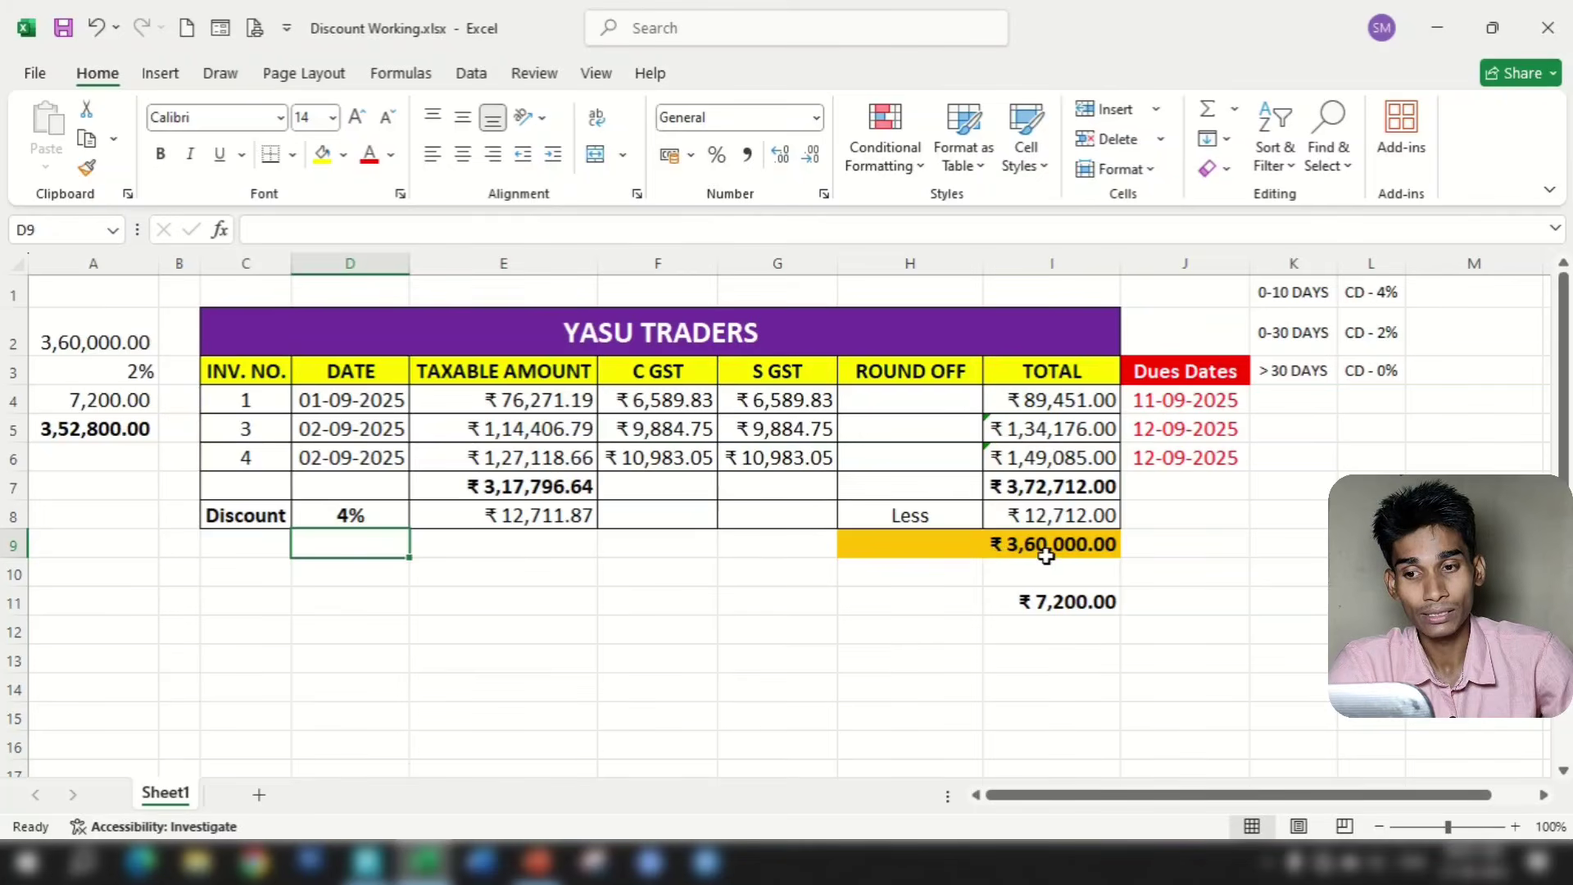
Close sales voucher 4 in TallyPrime and compare the YASU TRADERS ledger's closing balance with the net payable in Excel
{"action": "left_click", "coordinate": [366, 861]}
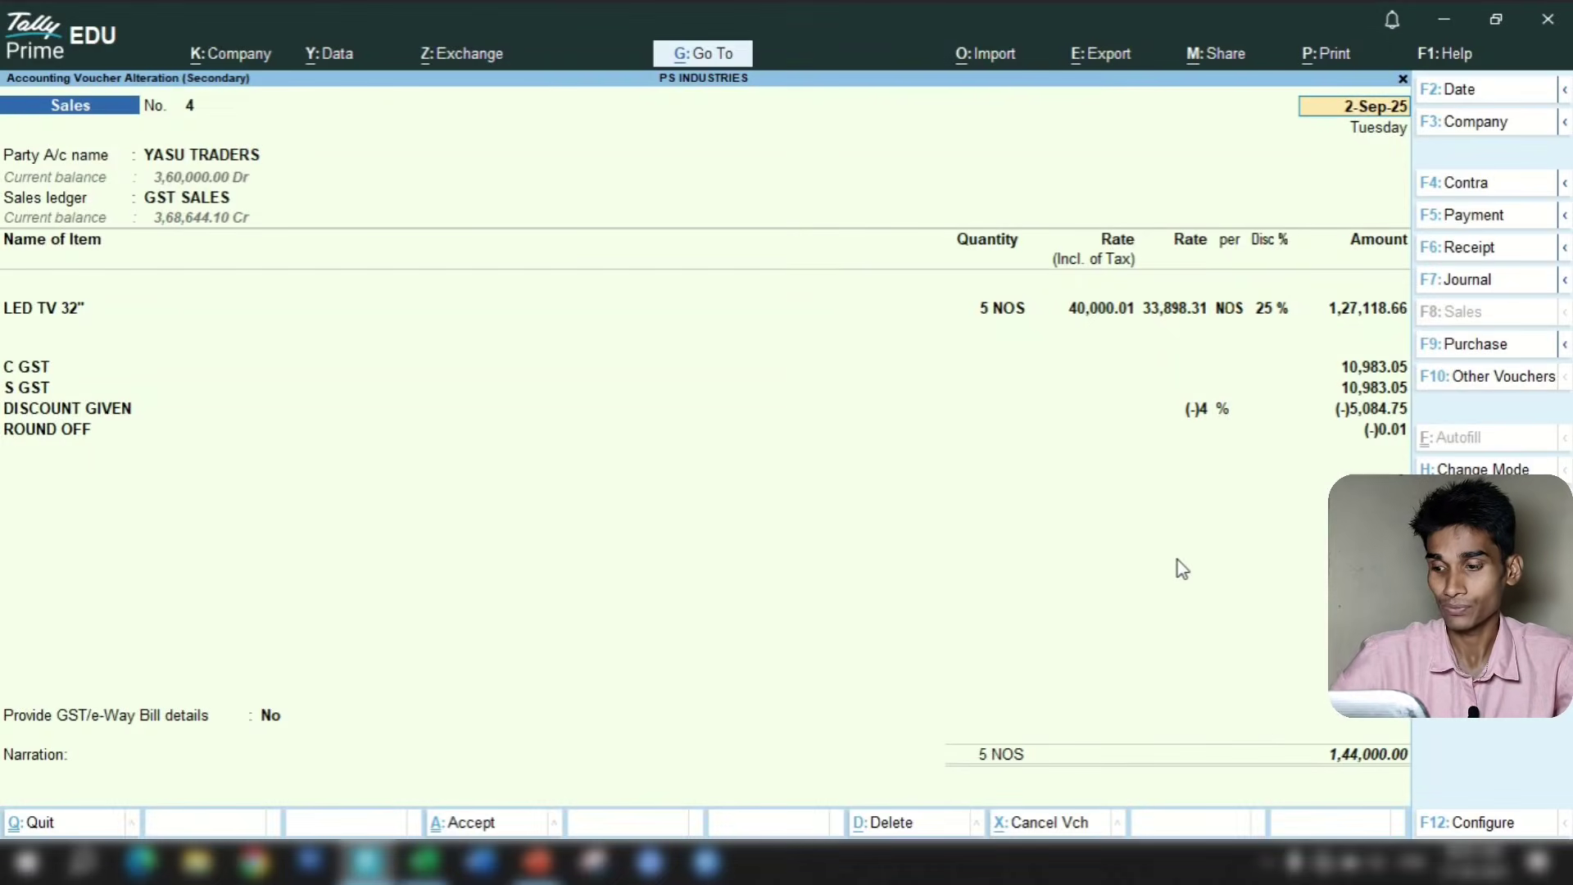
{"action": "key", "text": "Escape"}
{"action": "key", "text": "y"}
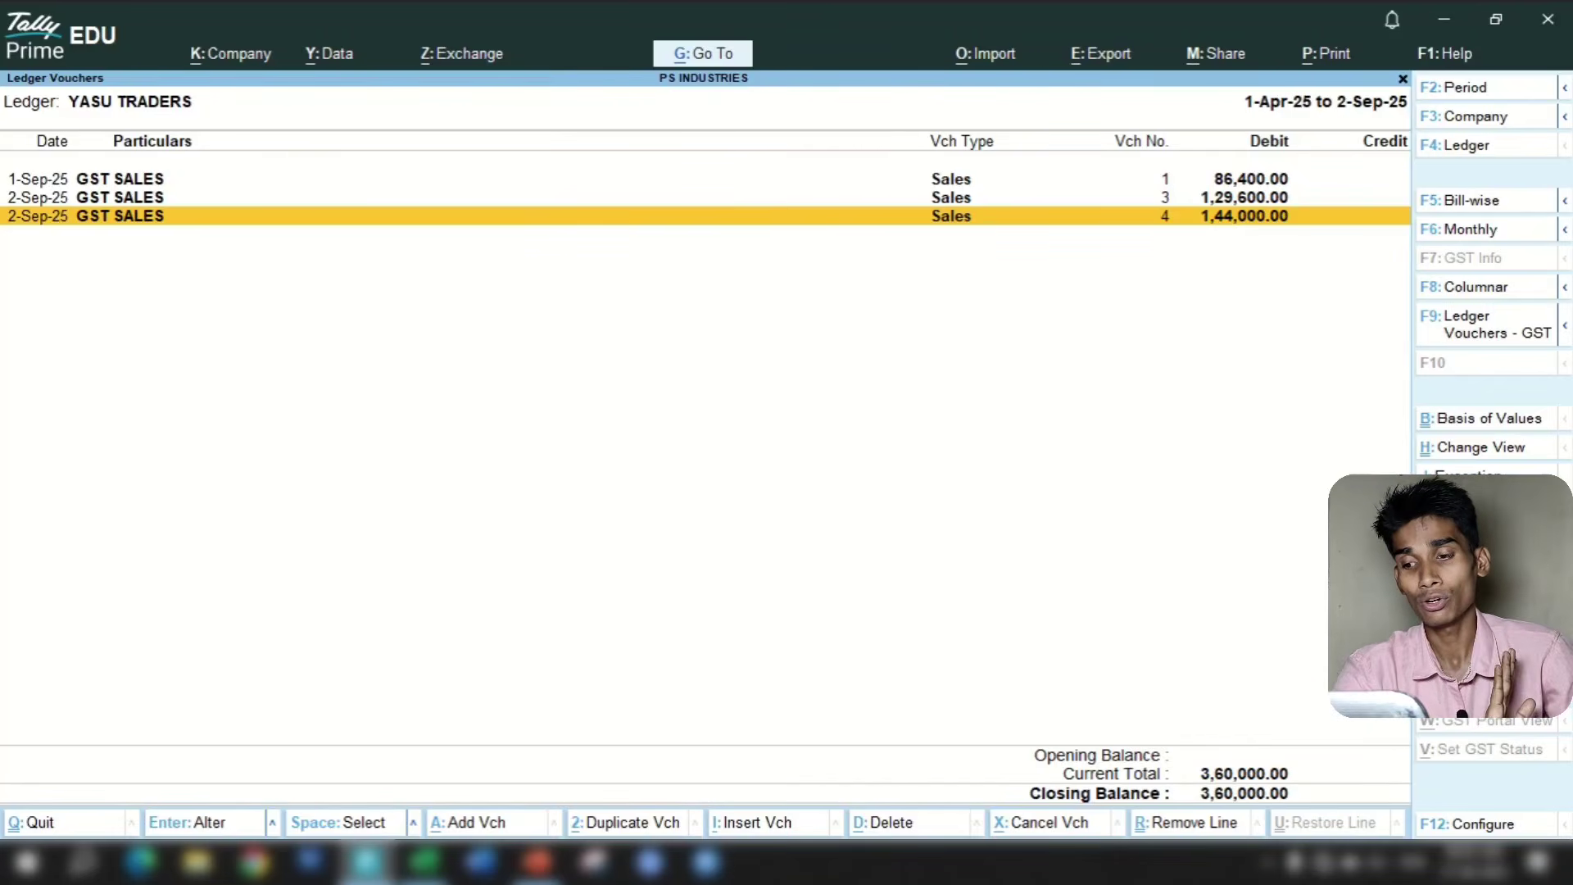
{"action": "left_click", "coordinate": [424, 860]}
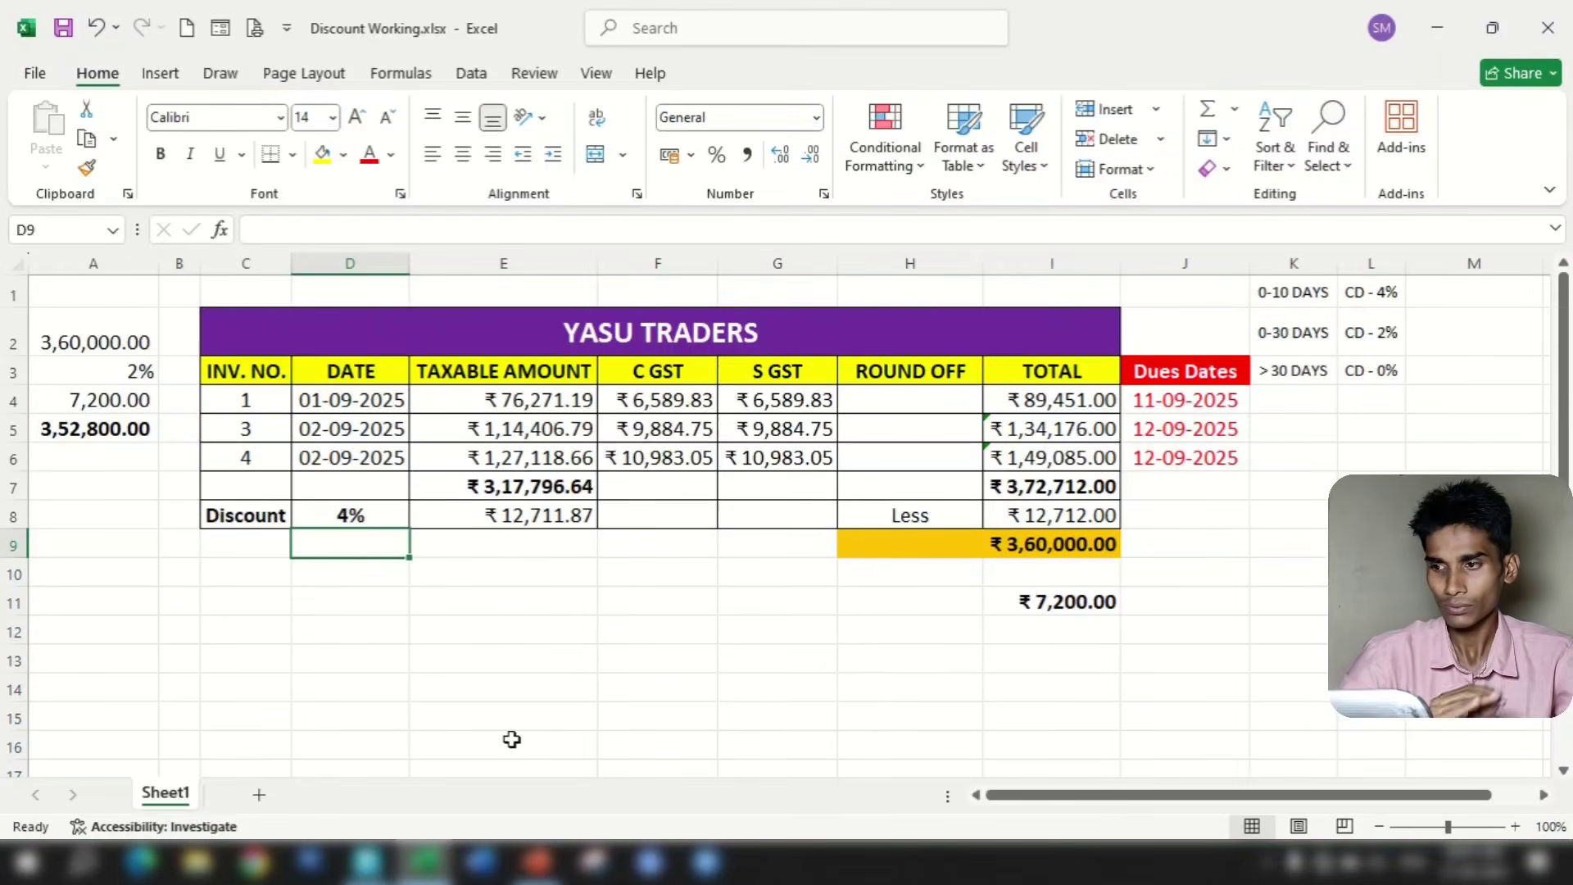
{"action": "left_click", "coordinate": [550, 679]}
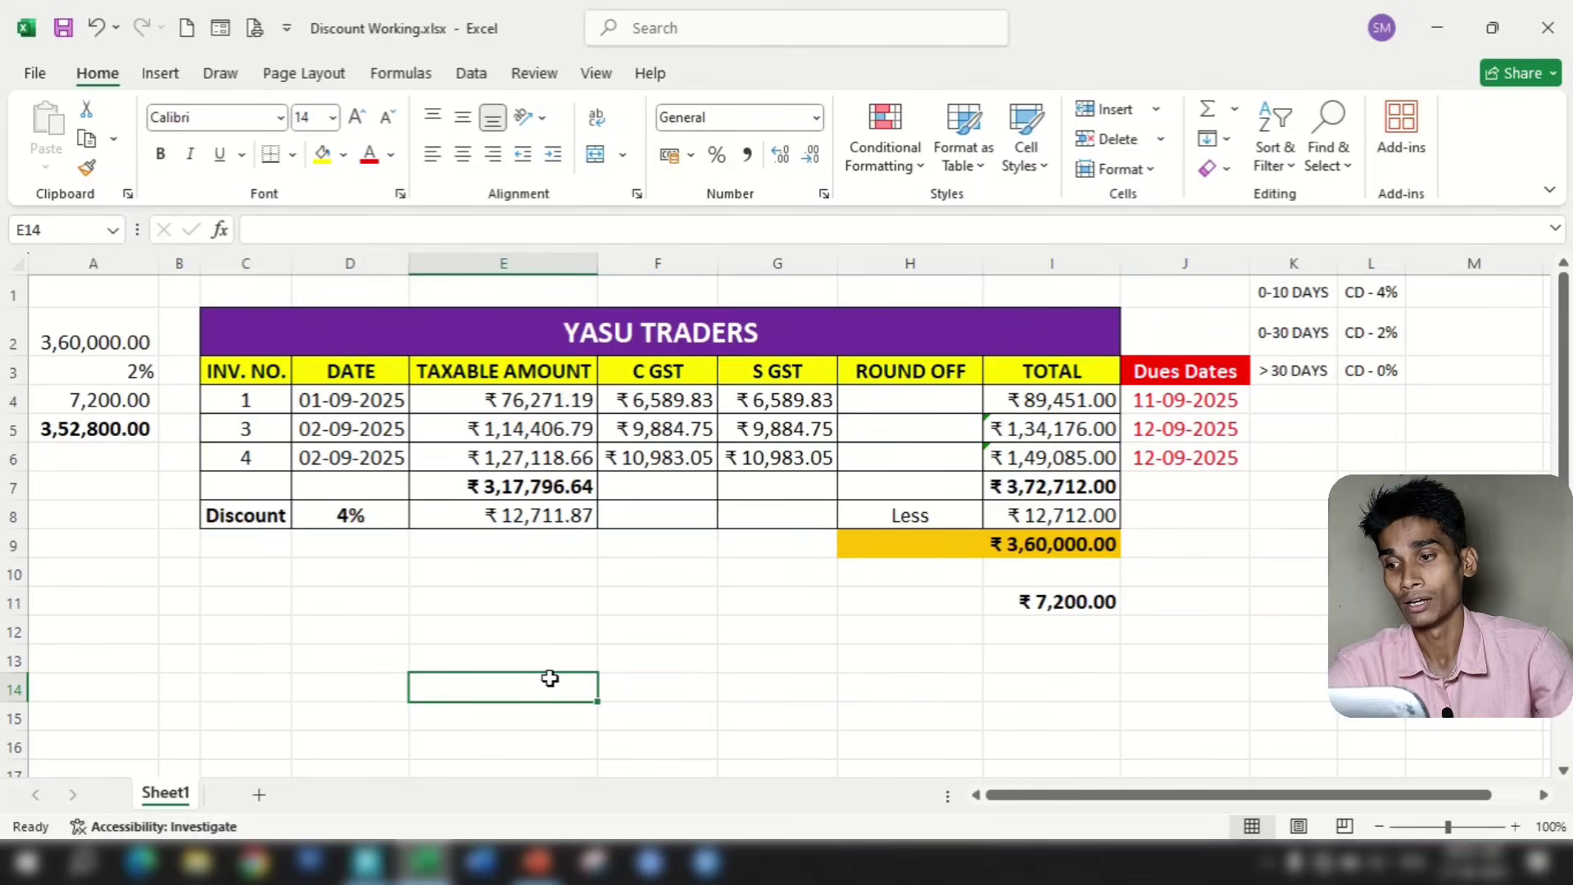
Set the discount rate in cell D8 to 0%
{"action": "left_click", "coordinate": [318, 504]}
{"action": "type", "text": "0"}
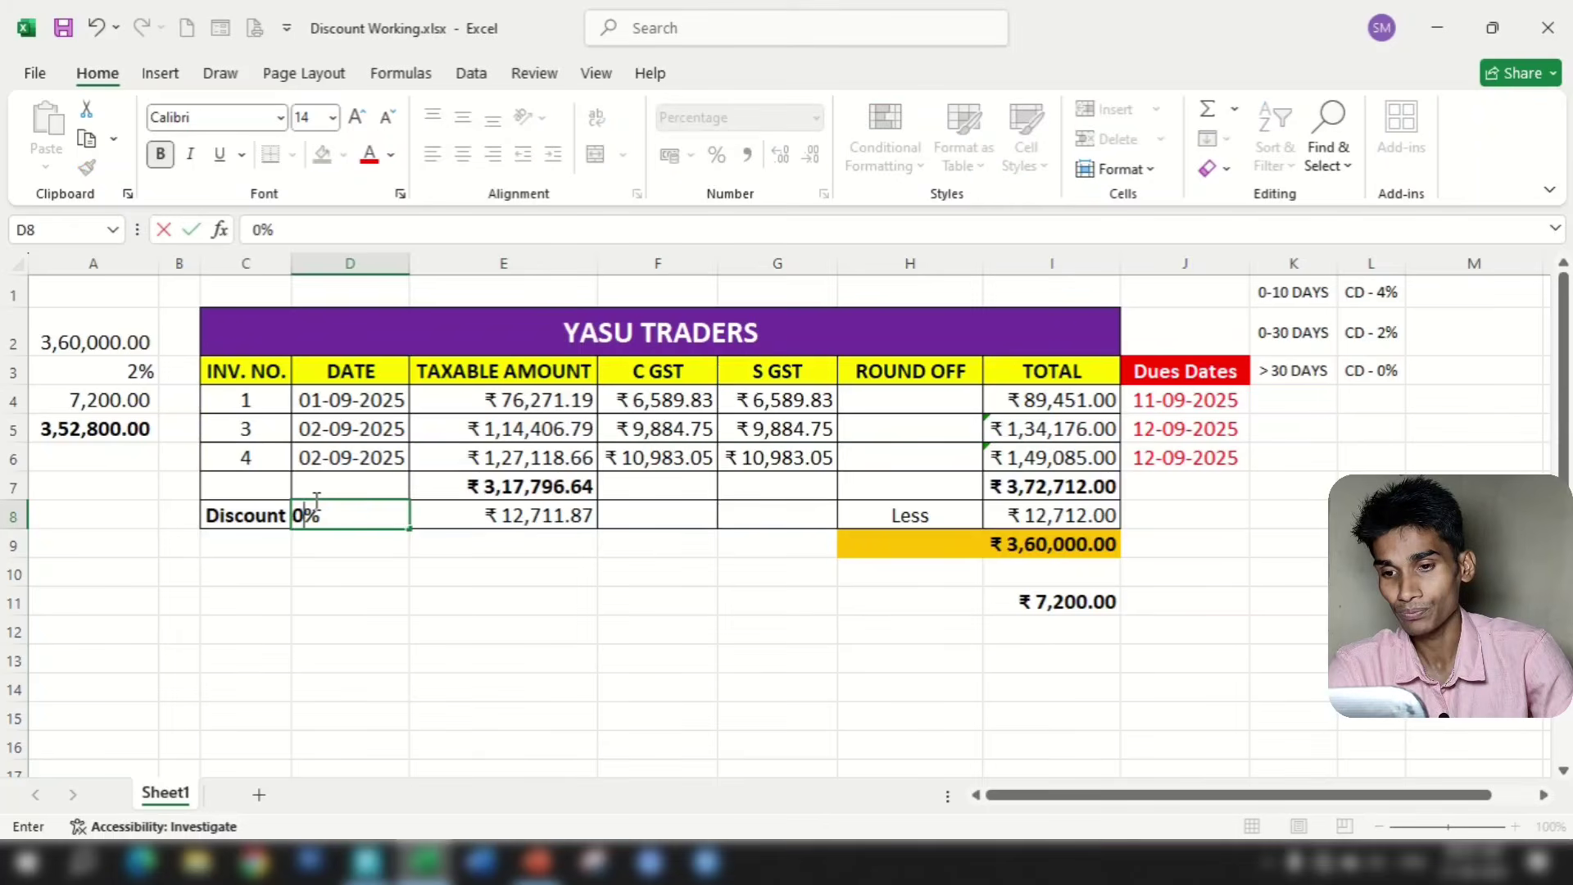
{"action": "key", "text": "Return"}
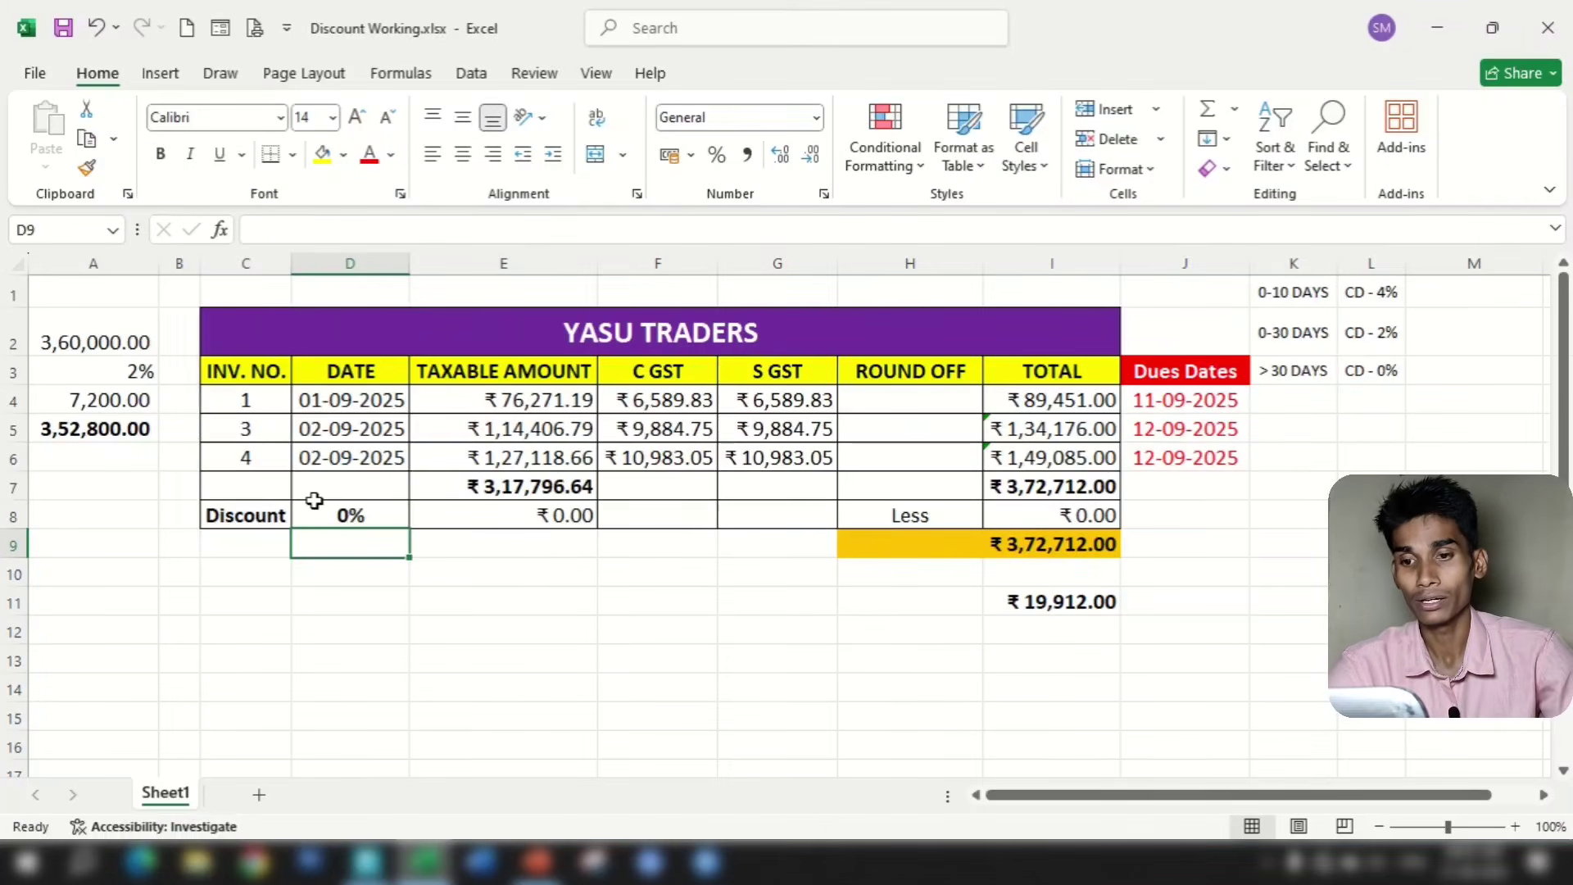
{"action": "left_click", "coordinate": [1044, 549]}
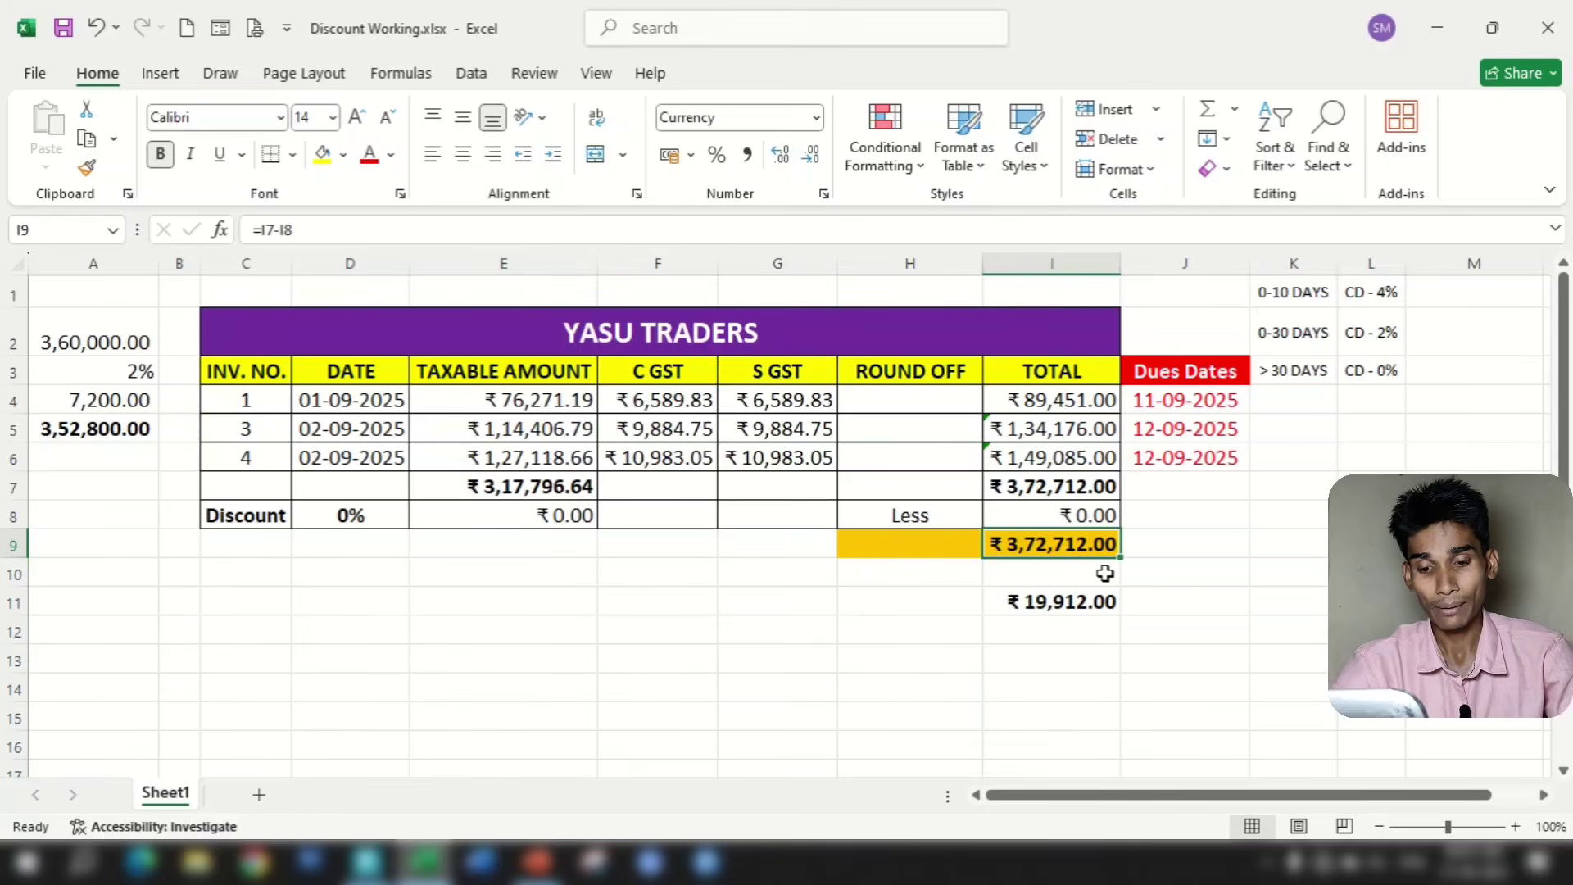
{"action": "type", "text": "2"}
{"action": "key", "text": "Return"}
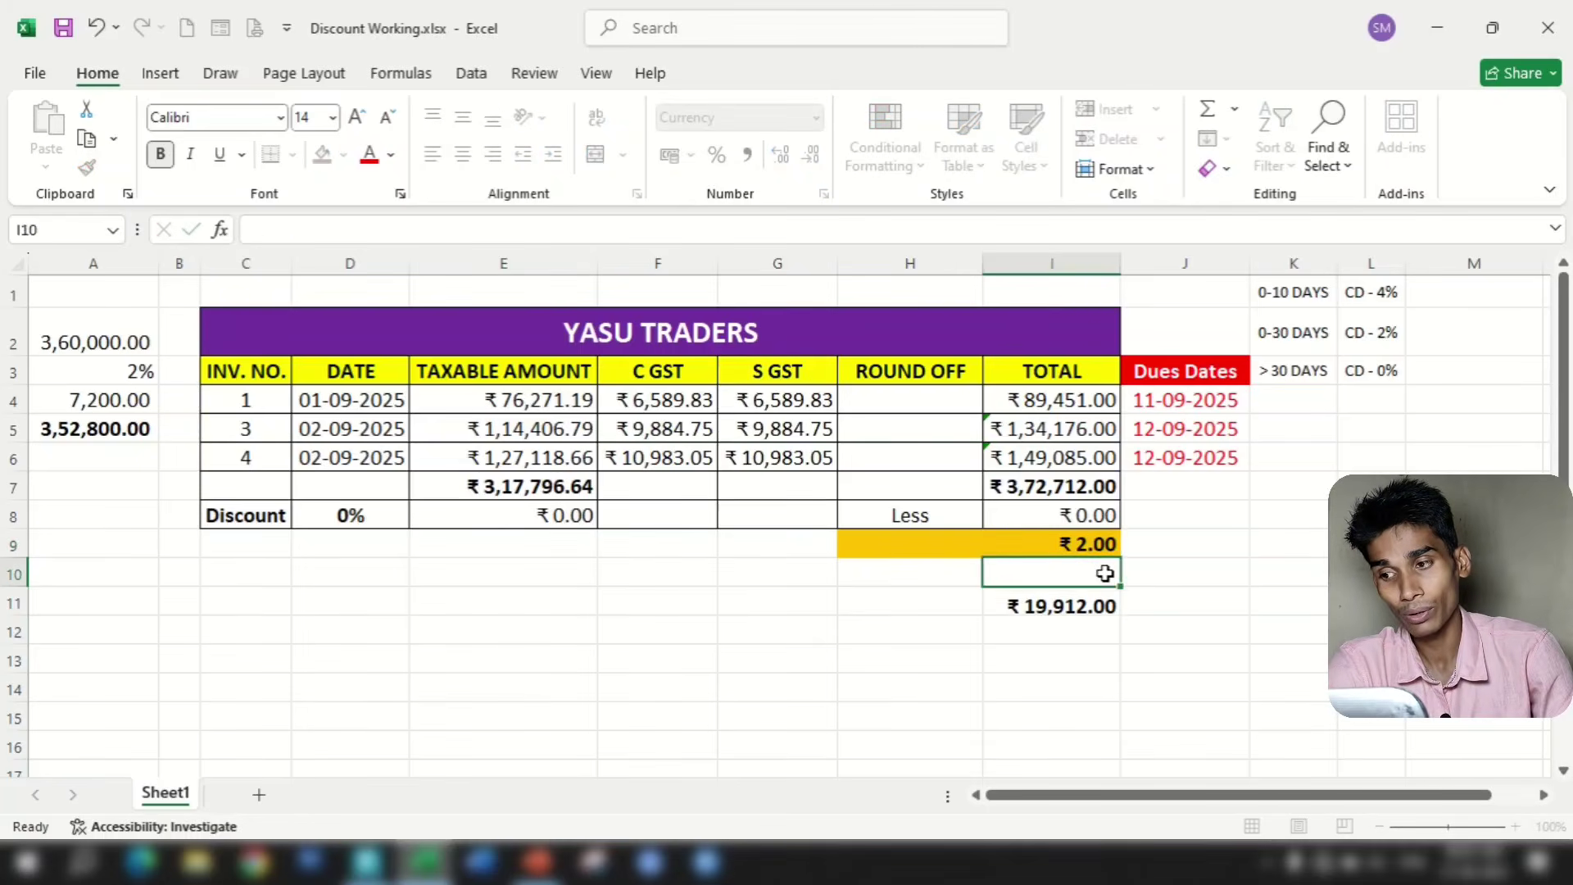
{"action": "key", "text": "ctrl+z"}
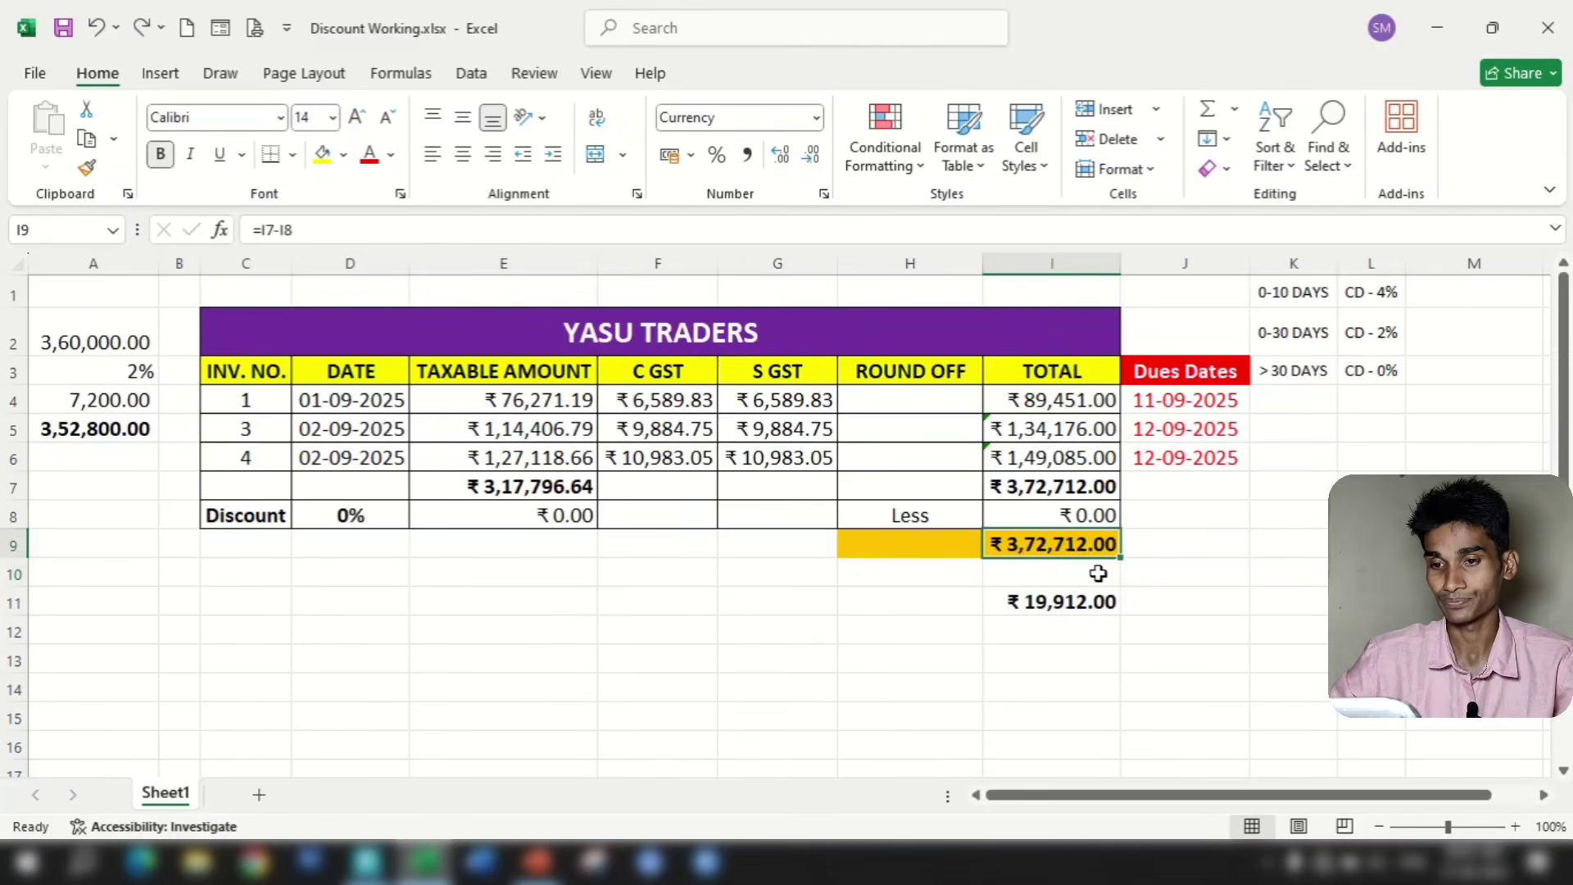
Set the discount rate in cell D8 to 2%
{"action": "left_click", "coordinate": [389, 515]}
{"action": "type", "text": "2"}
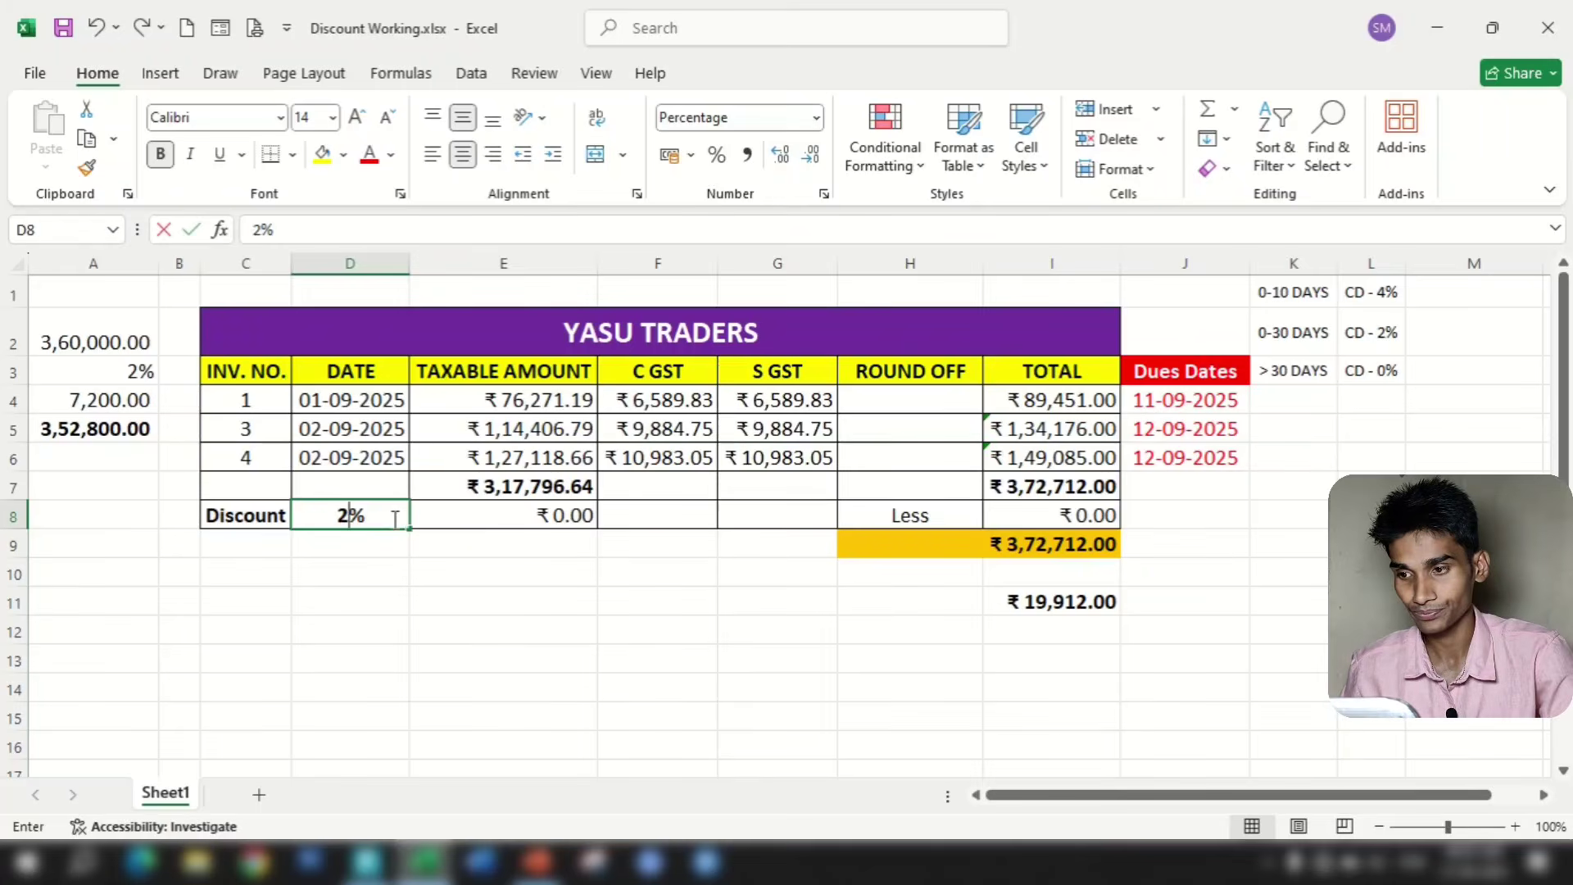
{"action": "key", "text": "Return"}
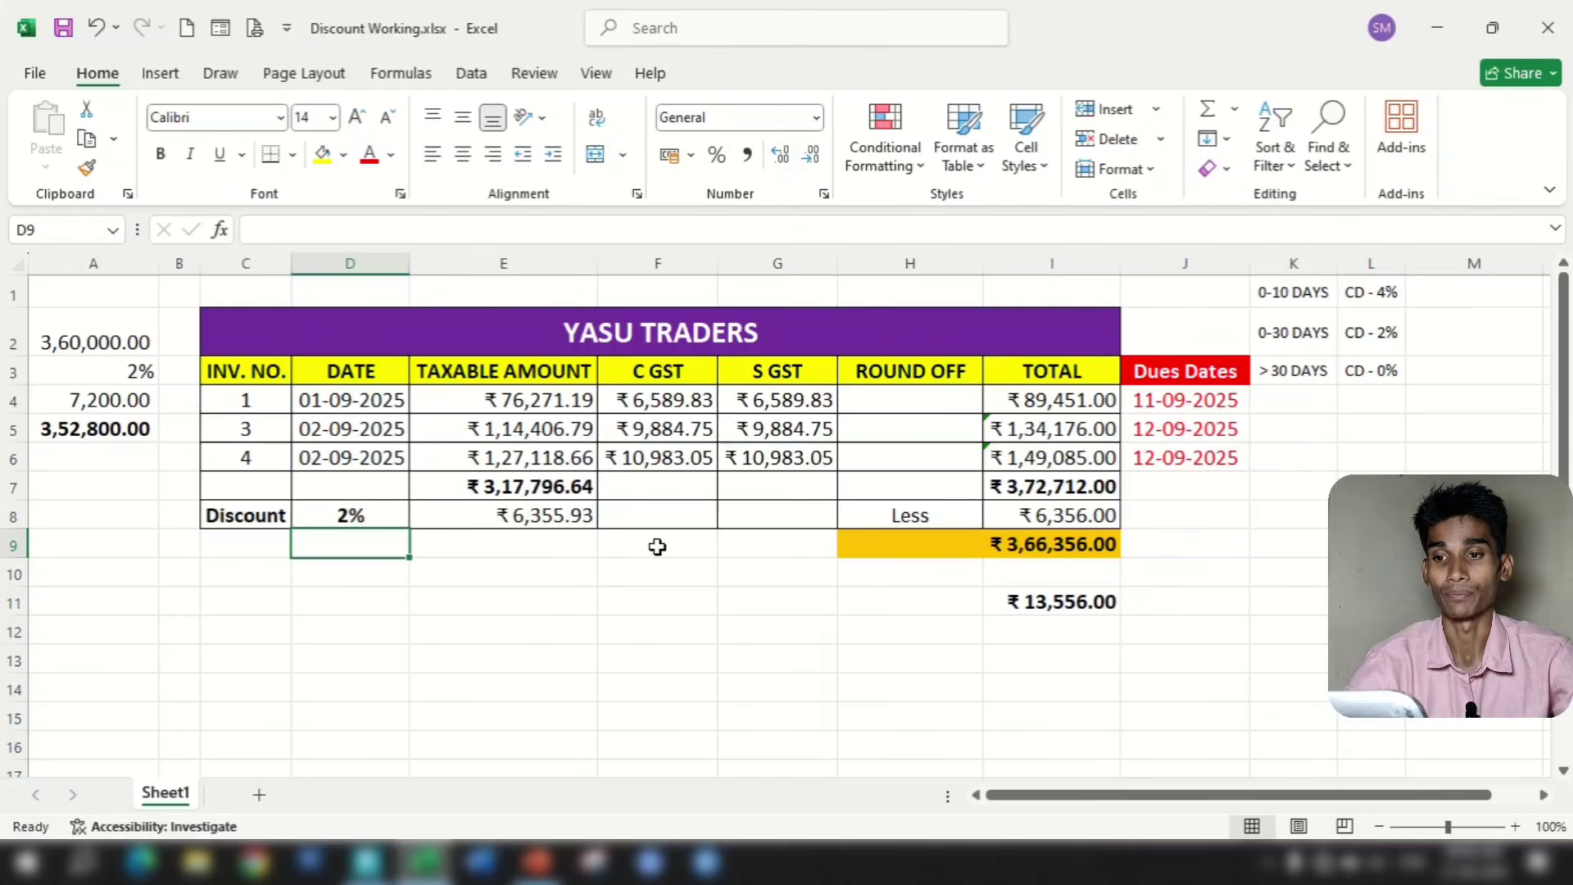
Switch to TallyPrime and open sales voucher 1 from the YASU TRADERS ledger to review its discount amount
{"action": "left_click", "coordinate": [1062, 403]}
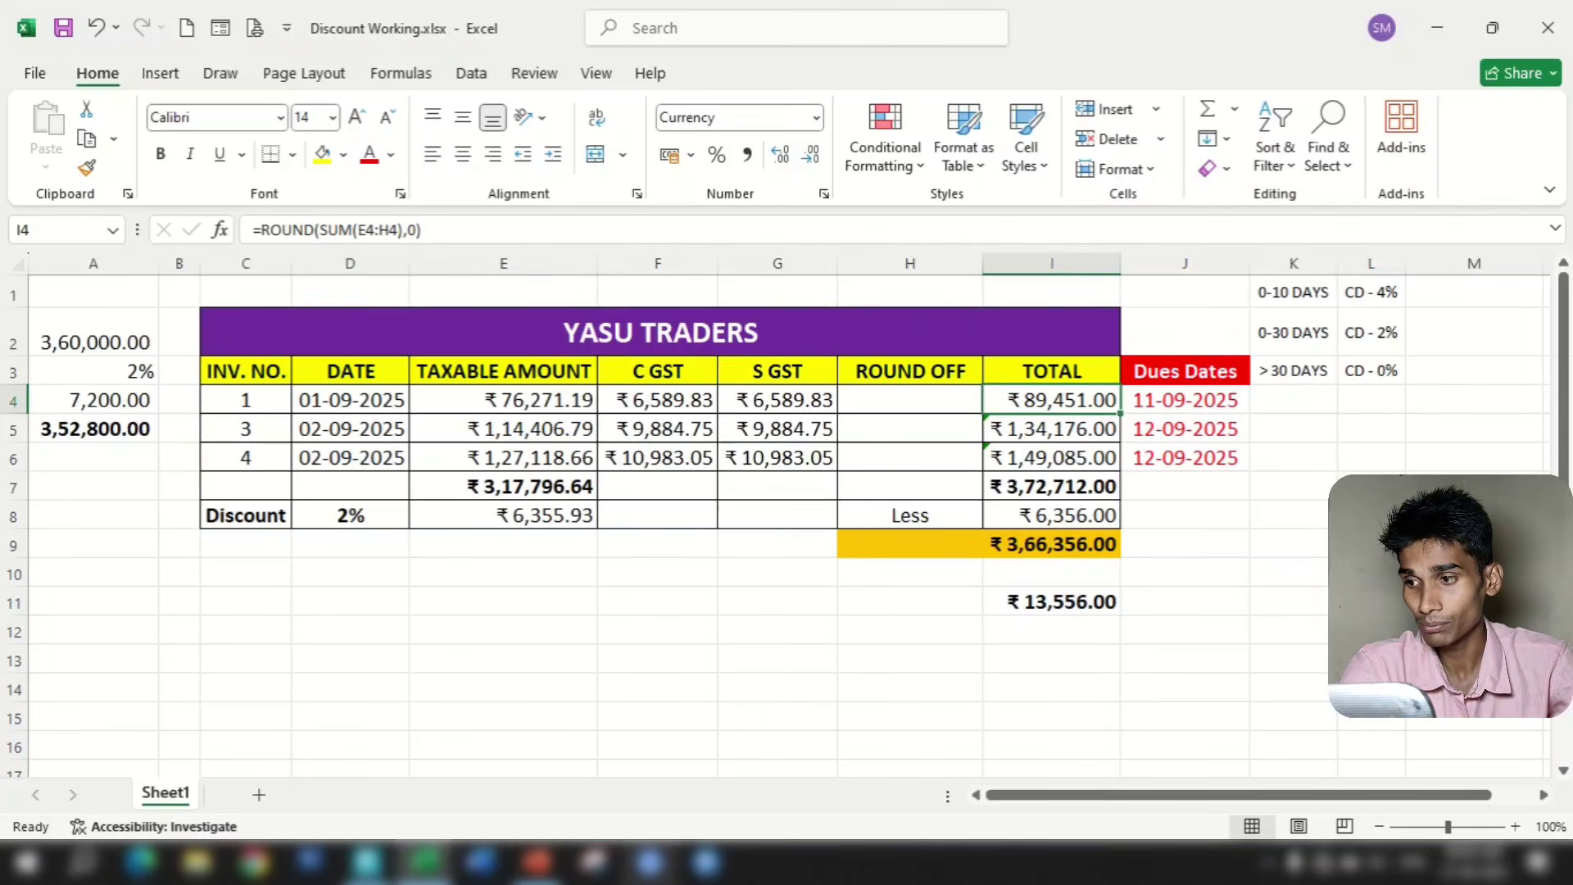
{"action": "left_click", "coordinate": [367, 860]}
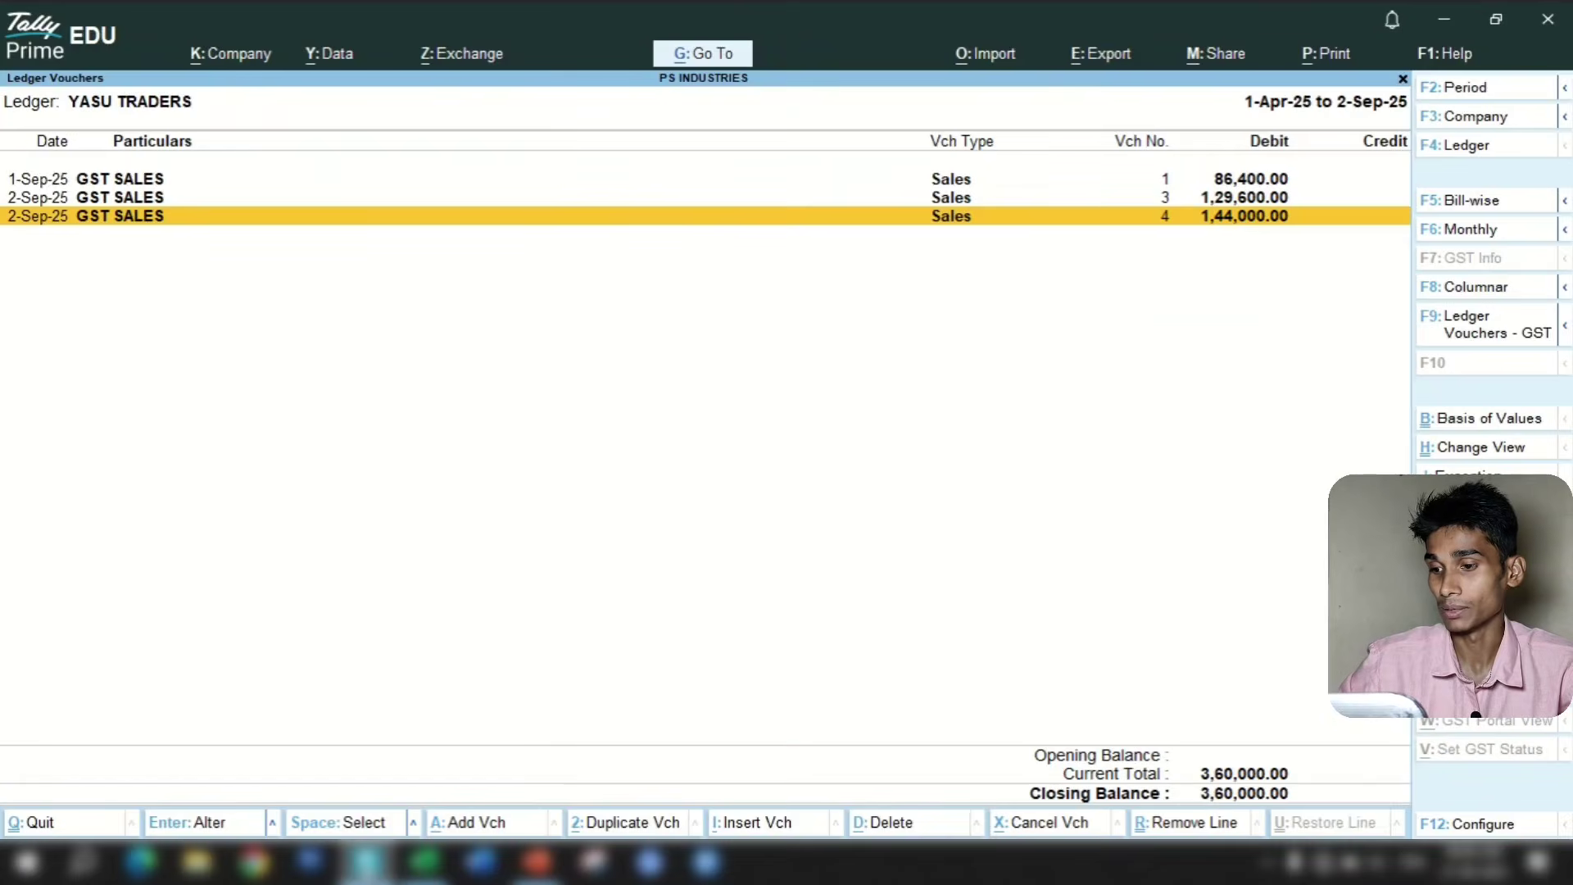
{"action": "key", "text": "Up"}
{"action": "key", "text": "Up"}
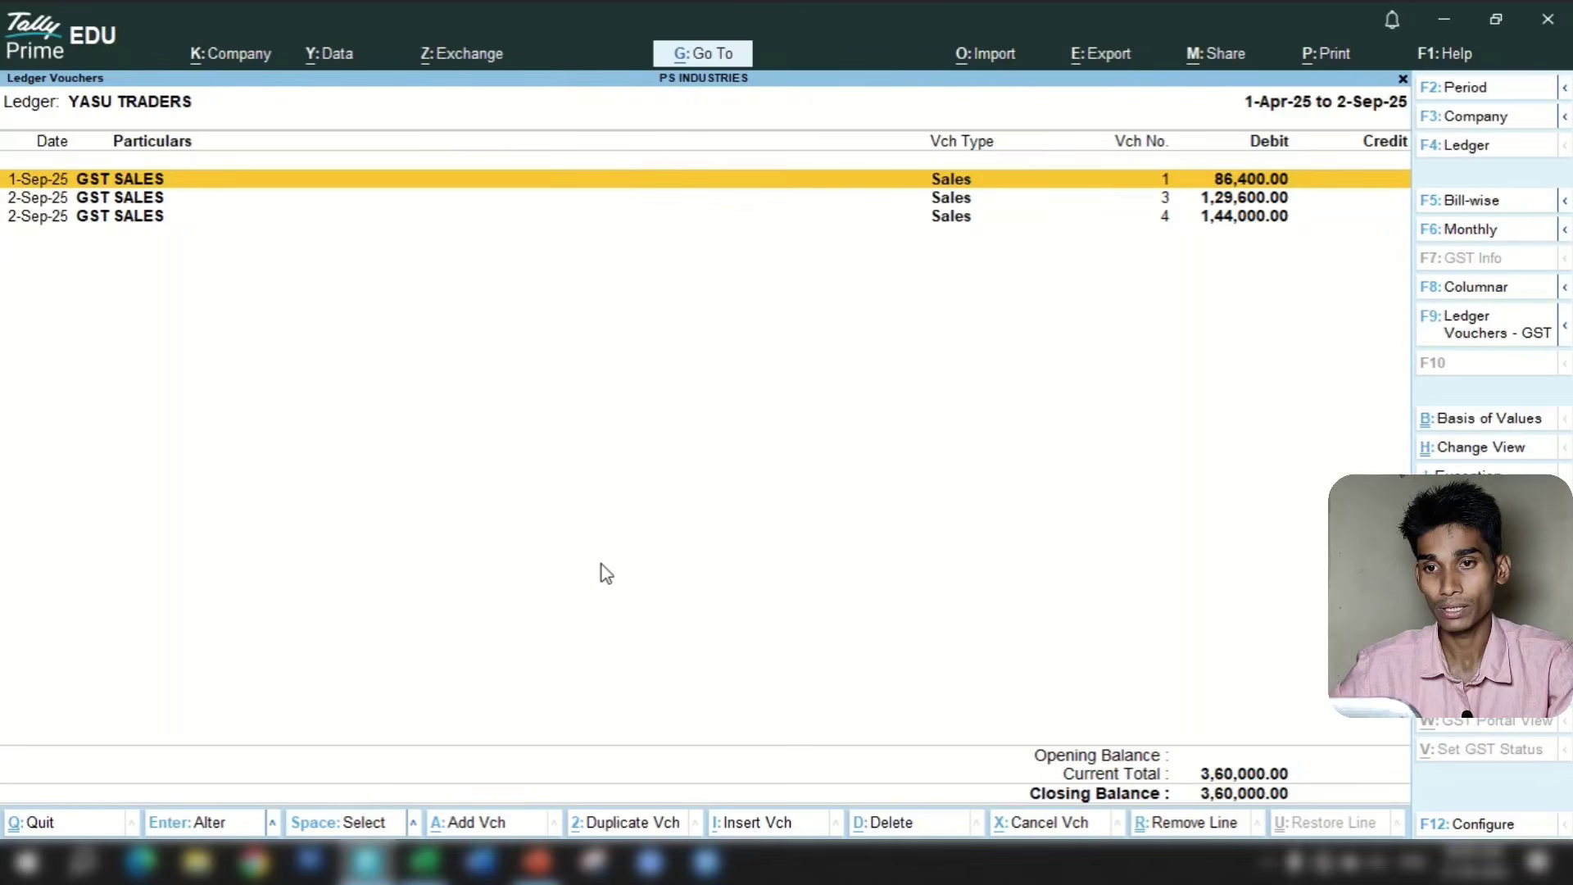
{"action": "key", "text": "Return"}
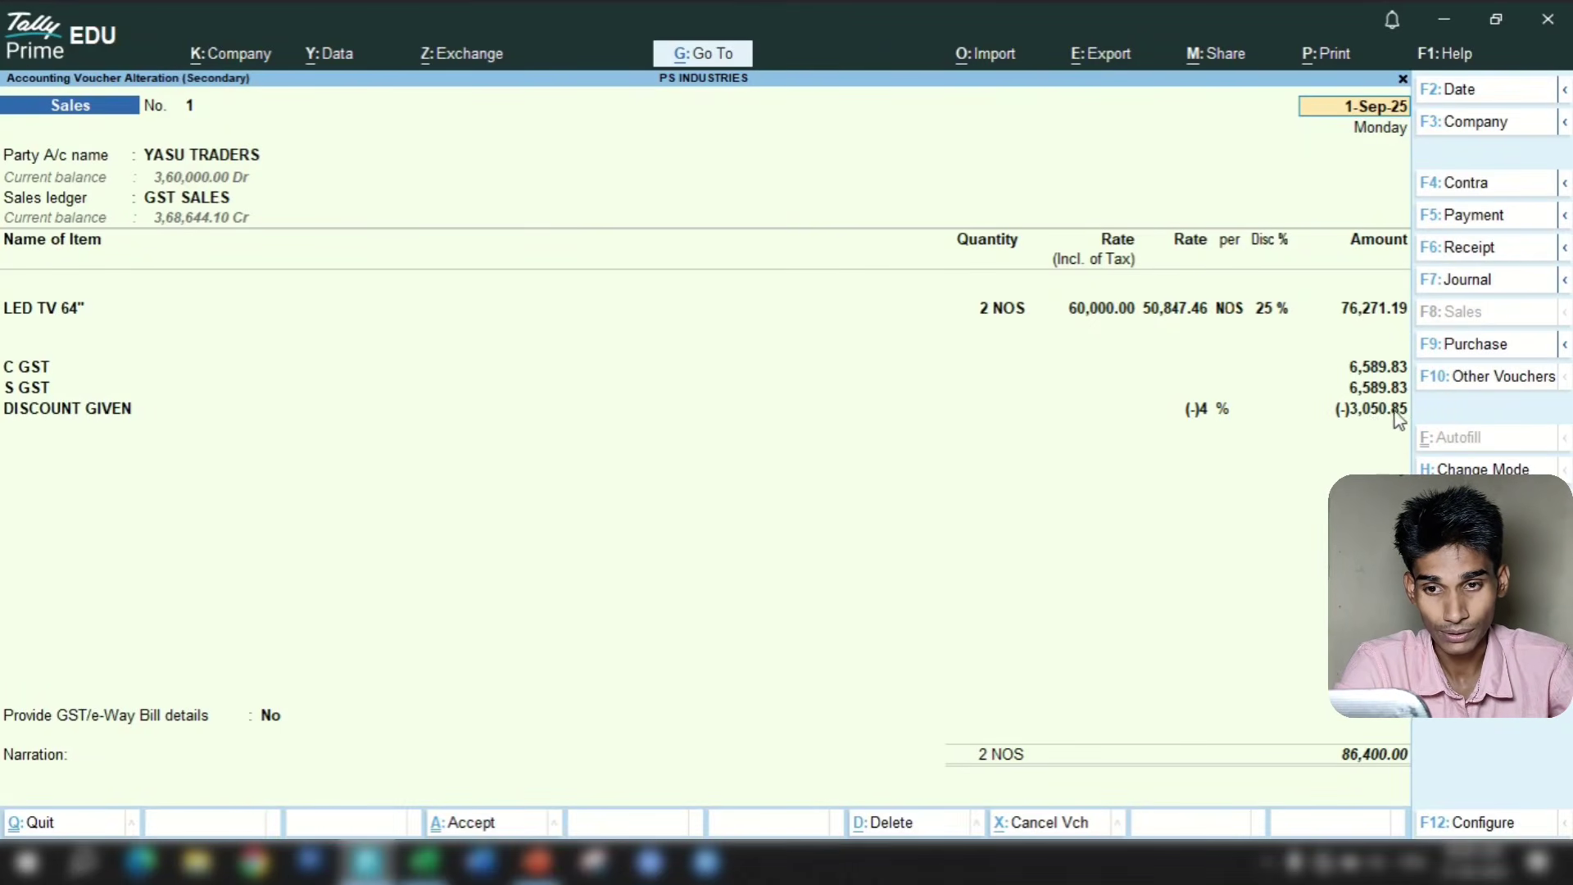
Switch to Excel and enter voucher 1's discount amount of 3050.85 in cell K4
{"action": "left_click", "coordinate": [424, 862]}
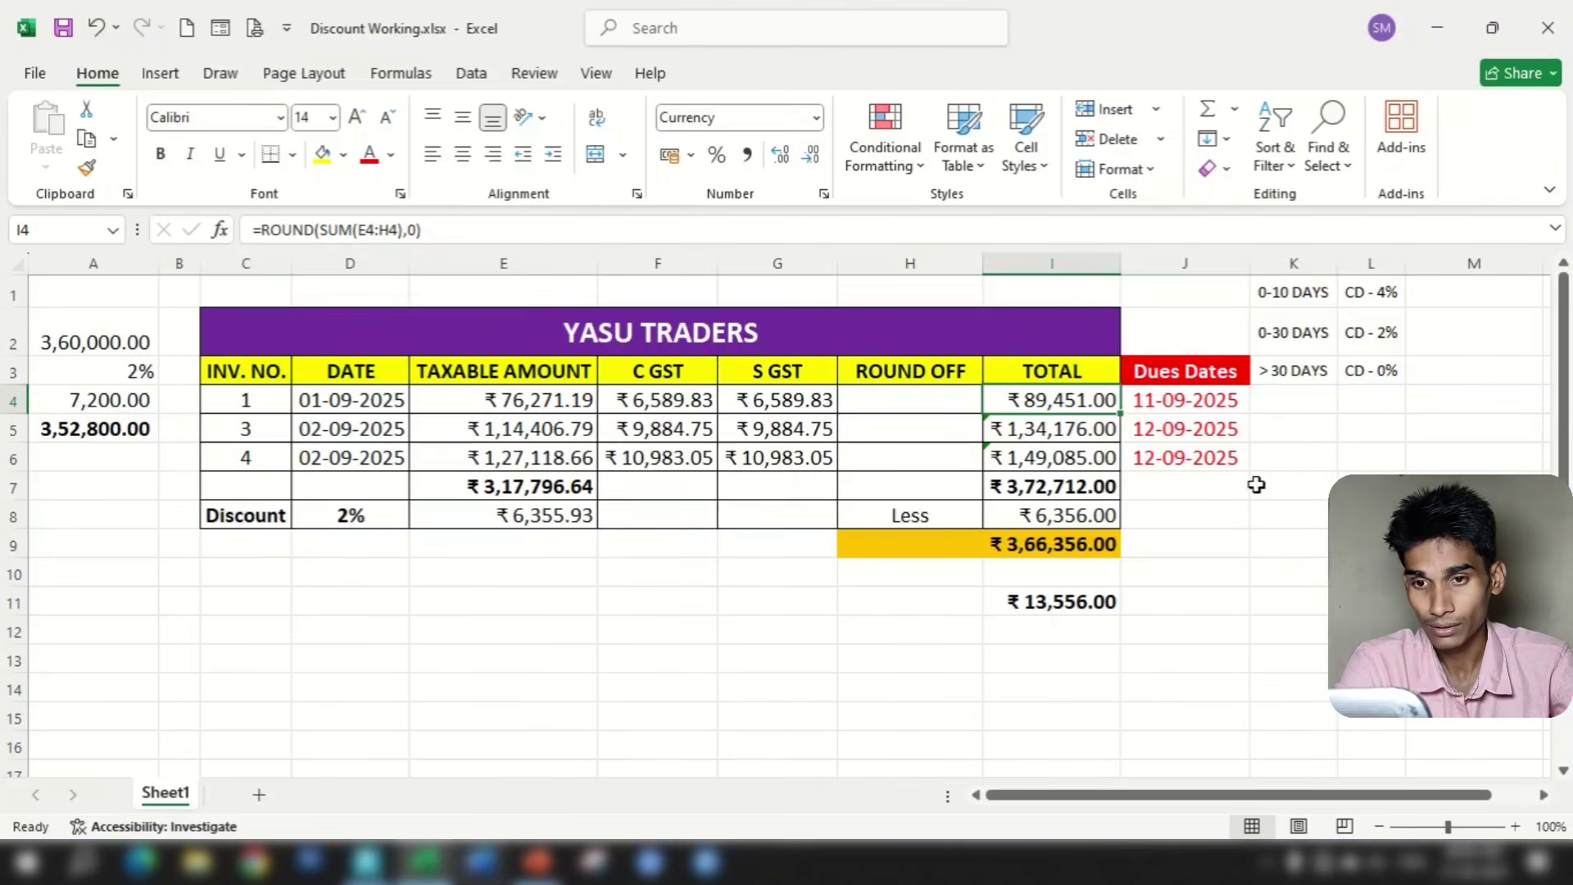
{"action": "left_click", "coordinate": [1544, 796]}
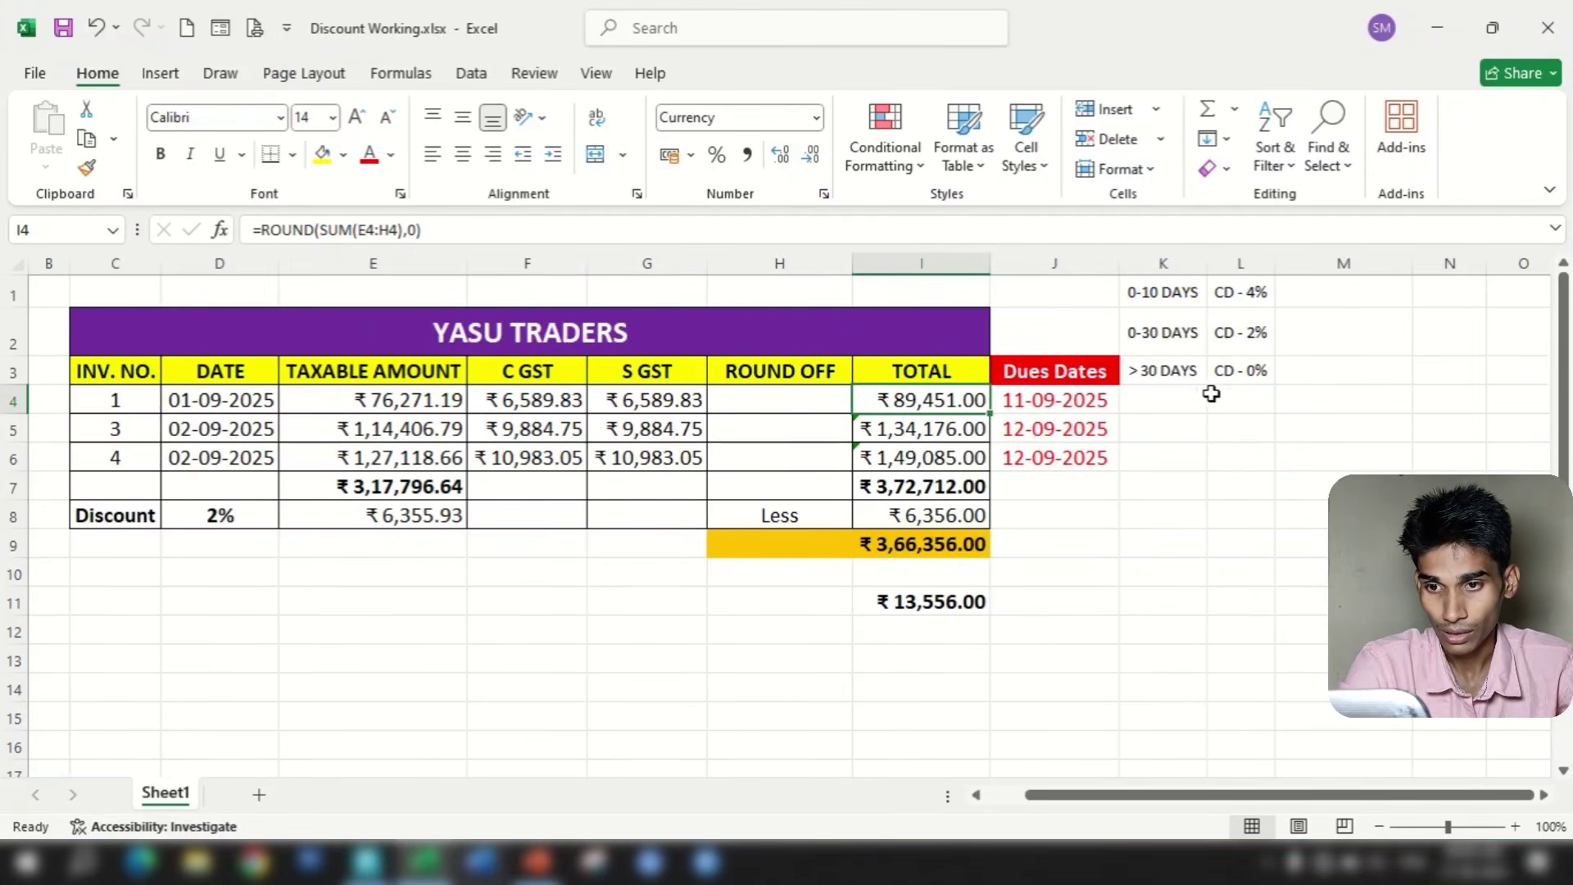
{"action": "left_click", "coordinate": [1182, 397]}
{"action": "type", "text": "305"}
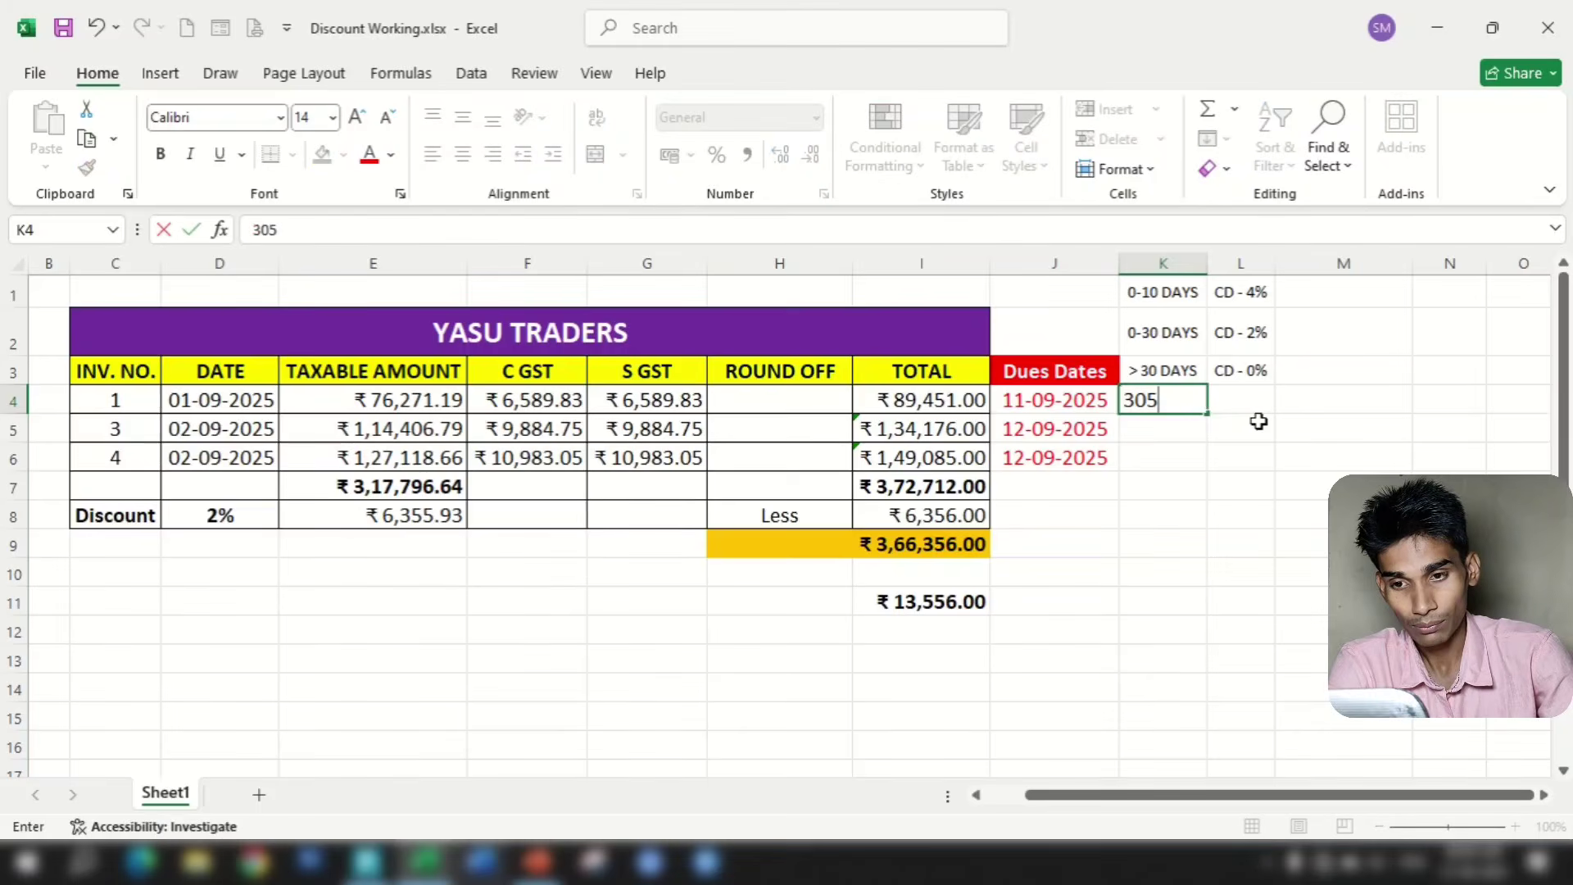
{"action": "type", "text": "0.85"}
{"action": "key", "text": "Return"}
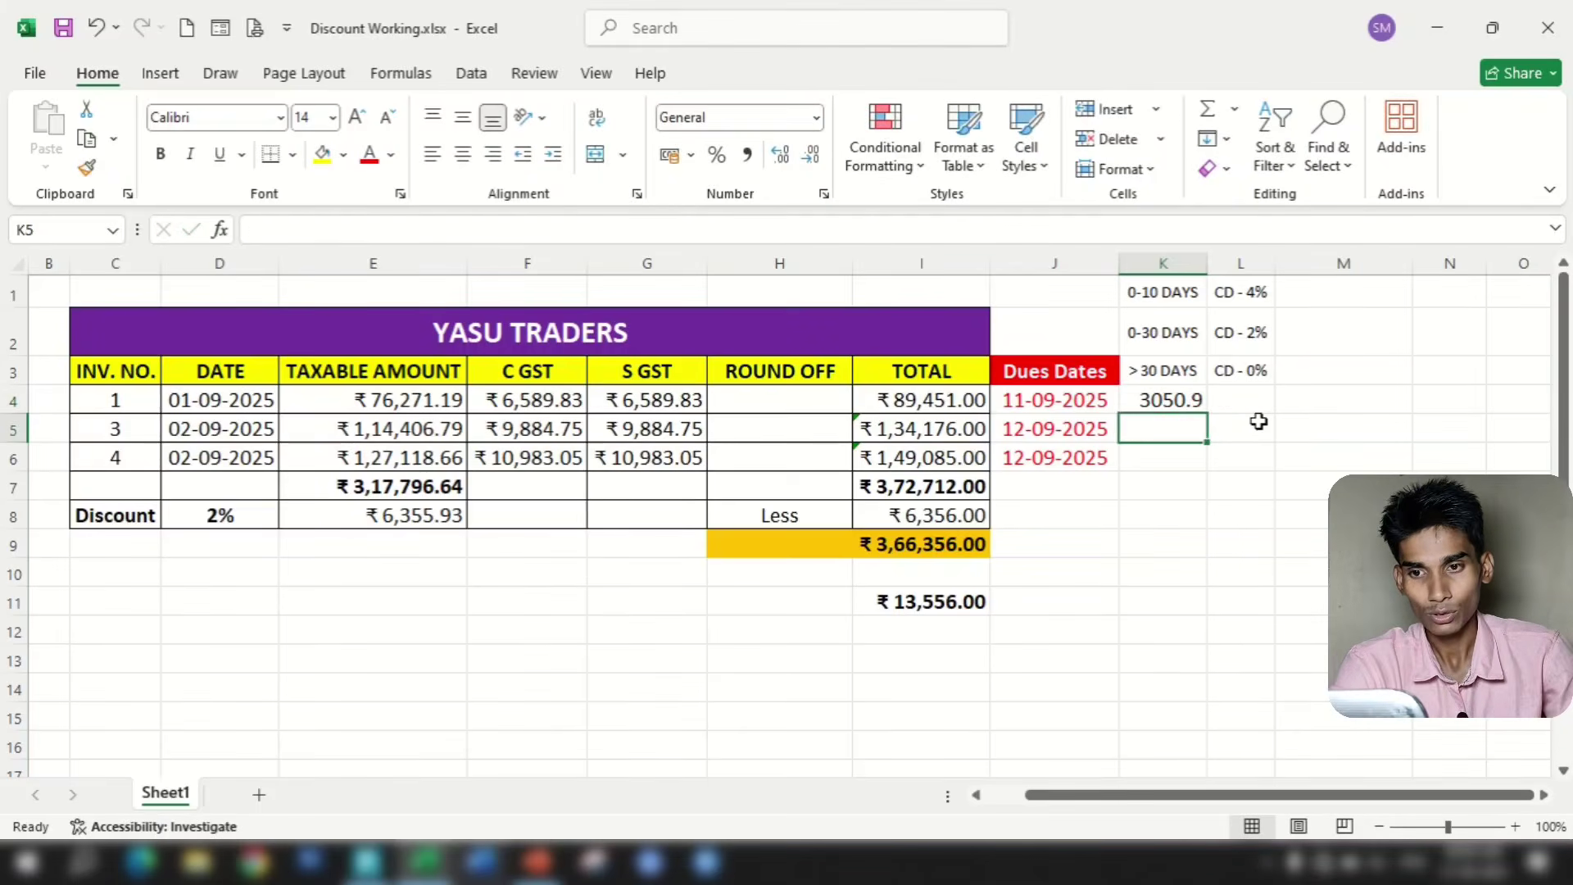
Apply the comma number style to cell K4 and fit column K's width to its contents
{"action": "left_click", "coordinate": [1167, 396]}
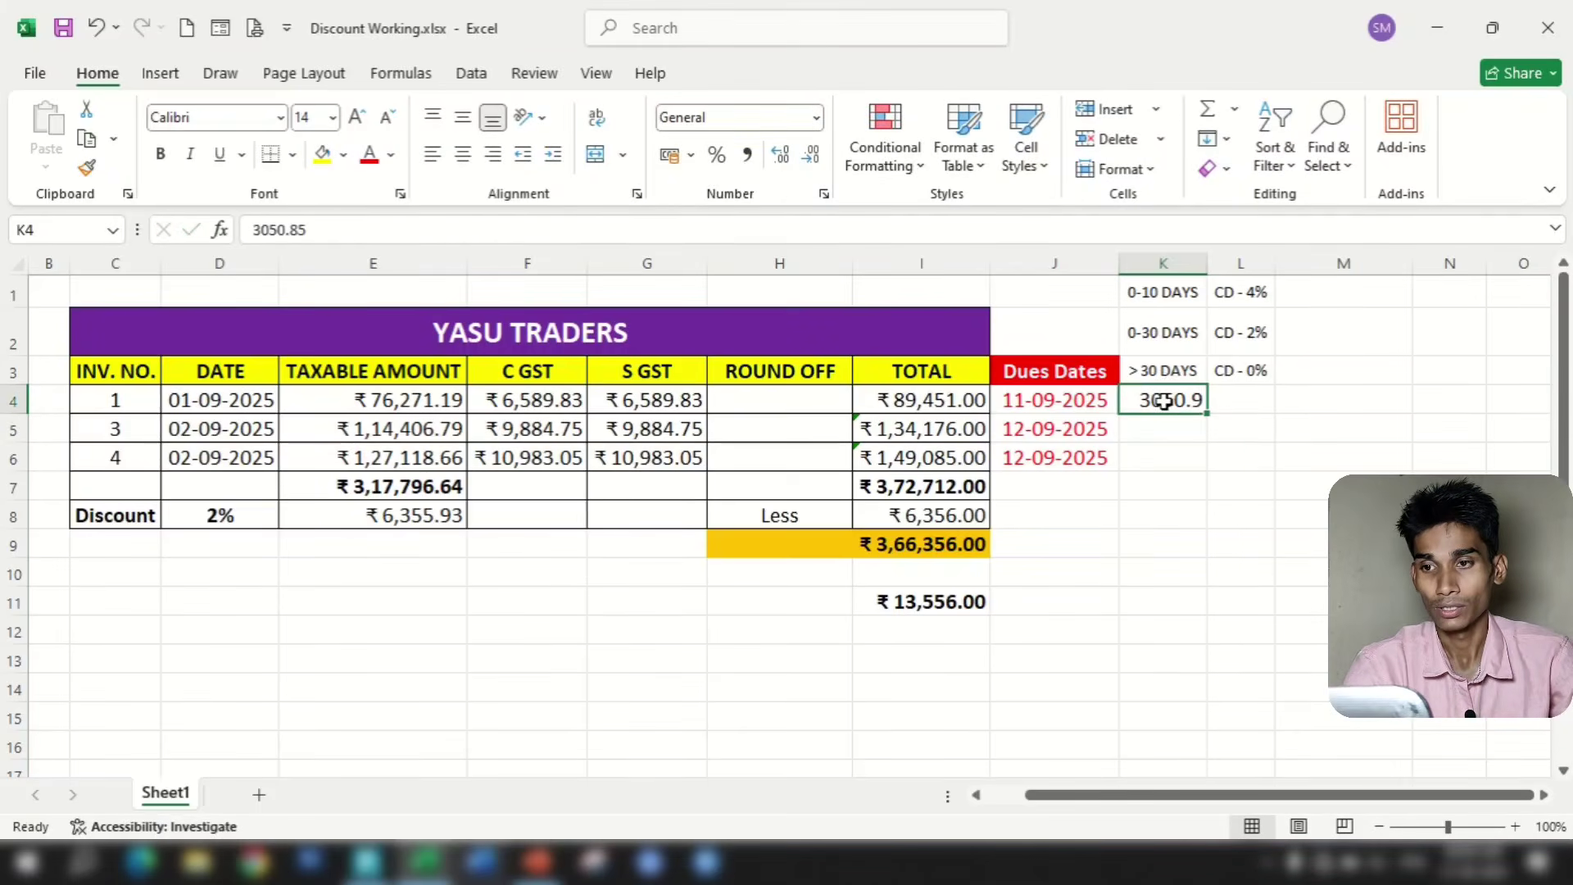
{"action": "left_click", "coordinate": [748, 157]}
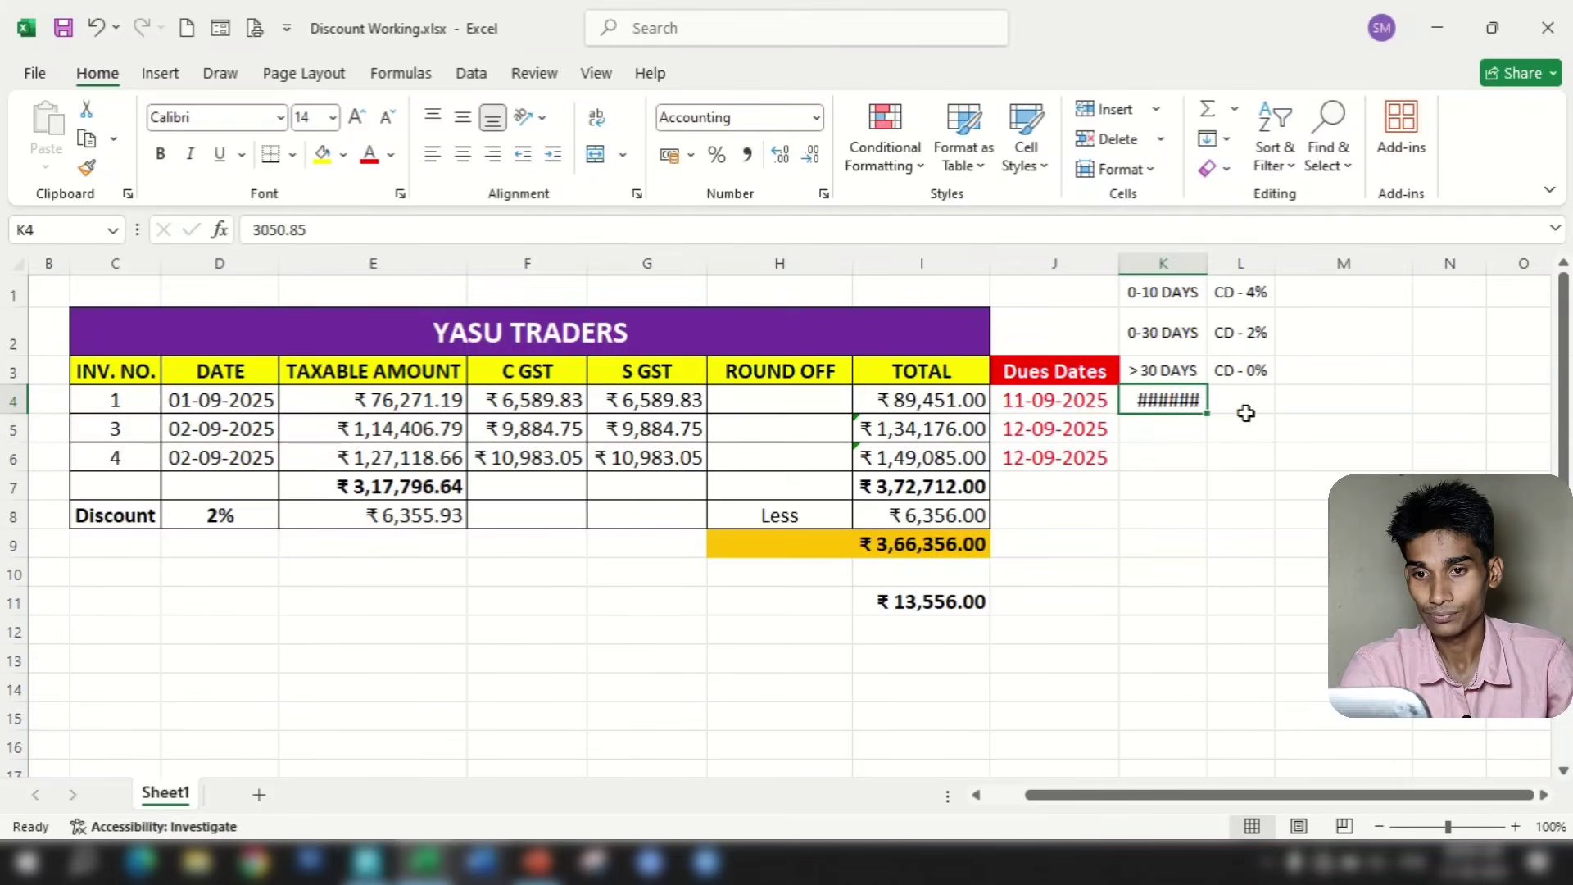
{"action": "double_click", "coordinate": [1200, 265]}
{"action": "left_click", "coordinate": [1255, 485]}
Calculate voucher 1's net payable in cell L4 as I4-K4 and fit column L's width to its contents
{"action": "left_click", "coordinate": [1253, 398]}
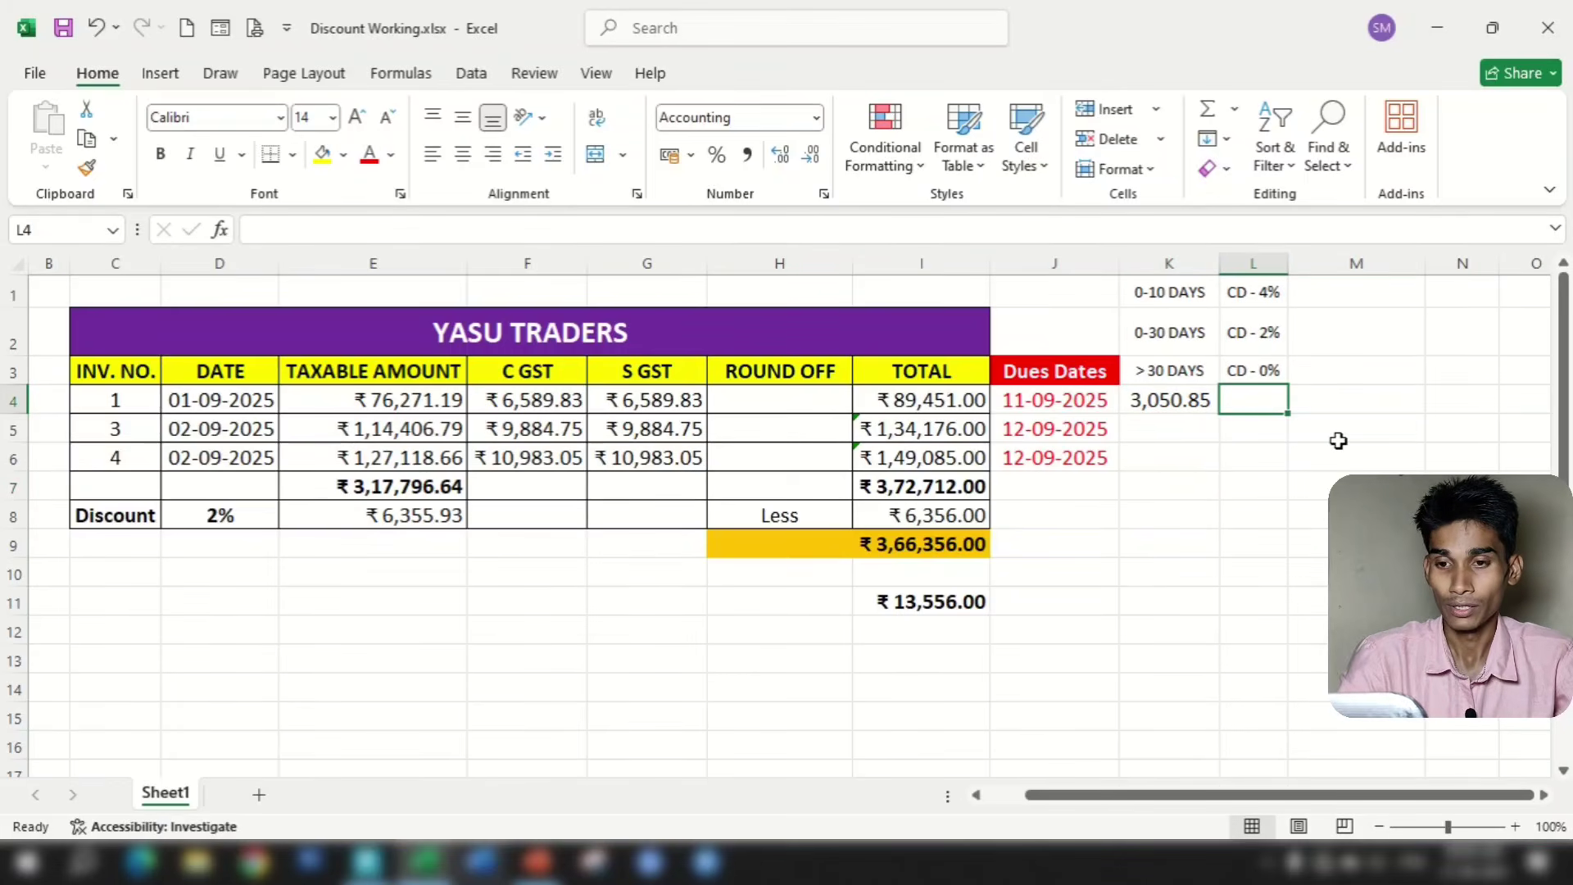
{"action": "type", "text": "="}
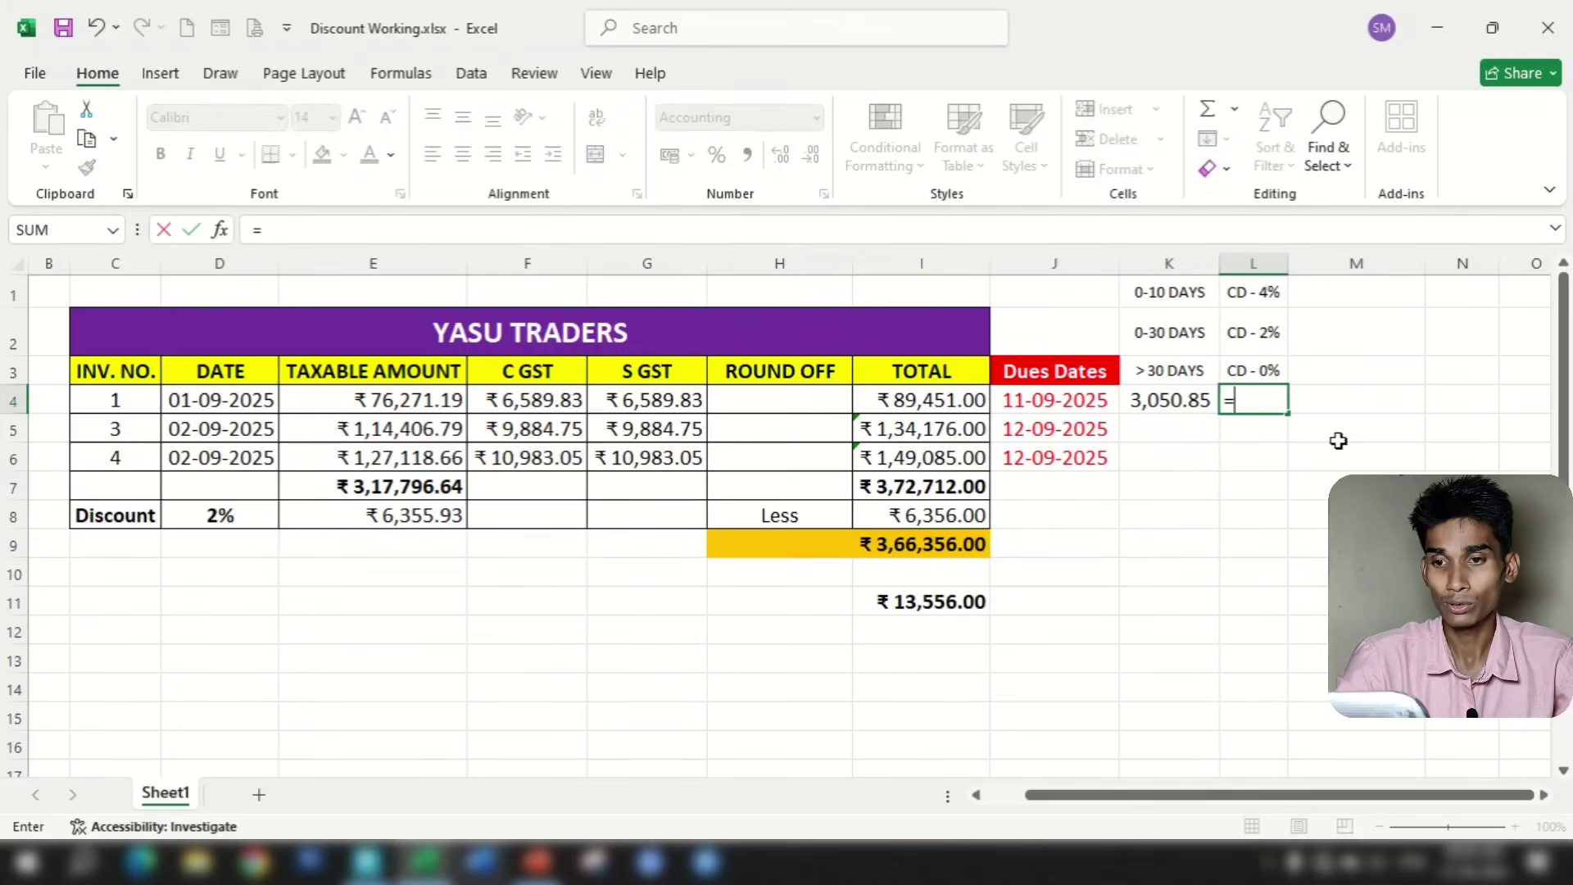
{"action": "left_click", "coordinate": [949, 400]}
{"action": "type", "text": "-"}
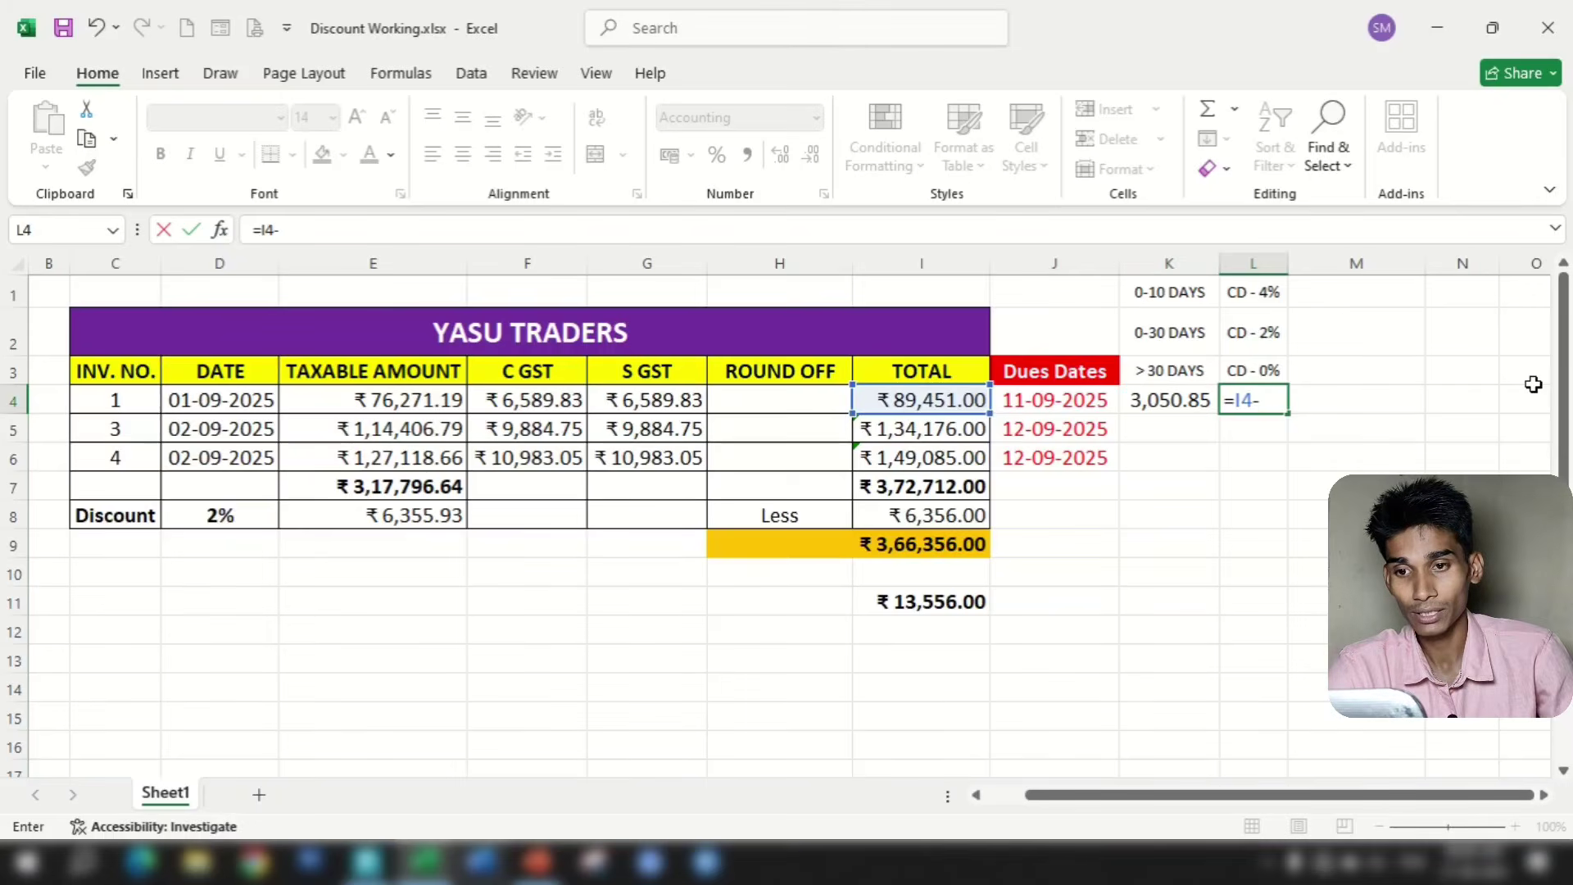
{"action": "left_click", "coordinate": [1147, 406]}
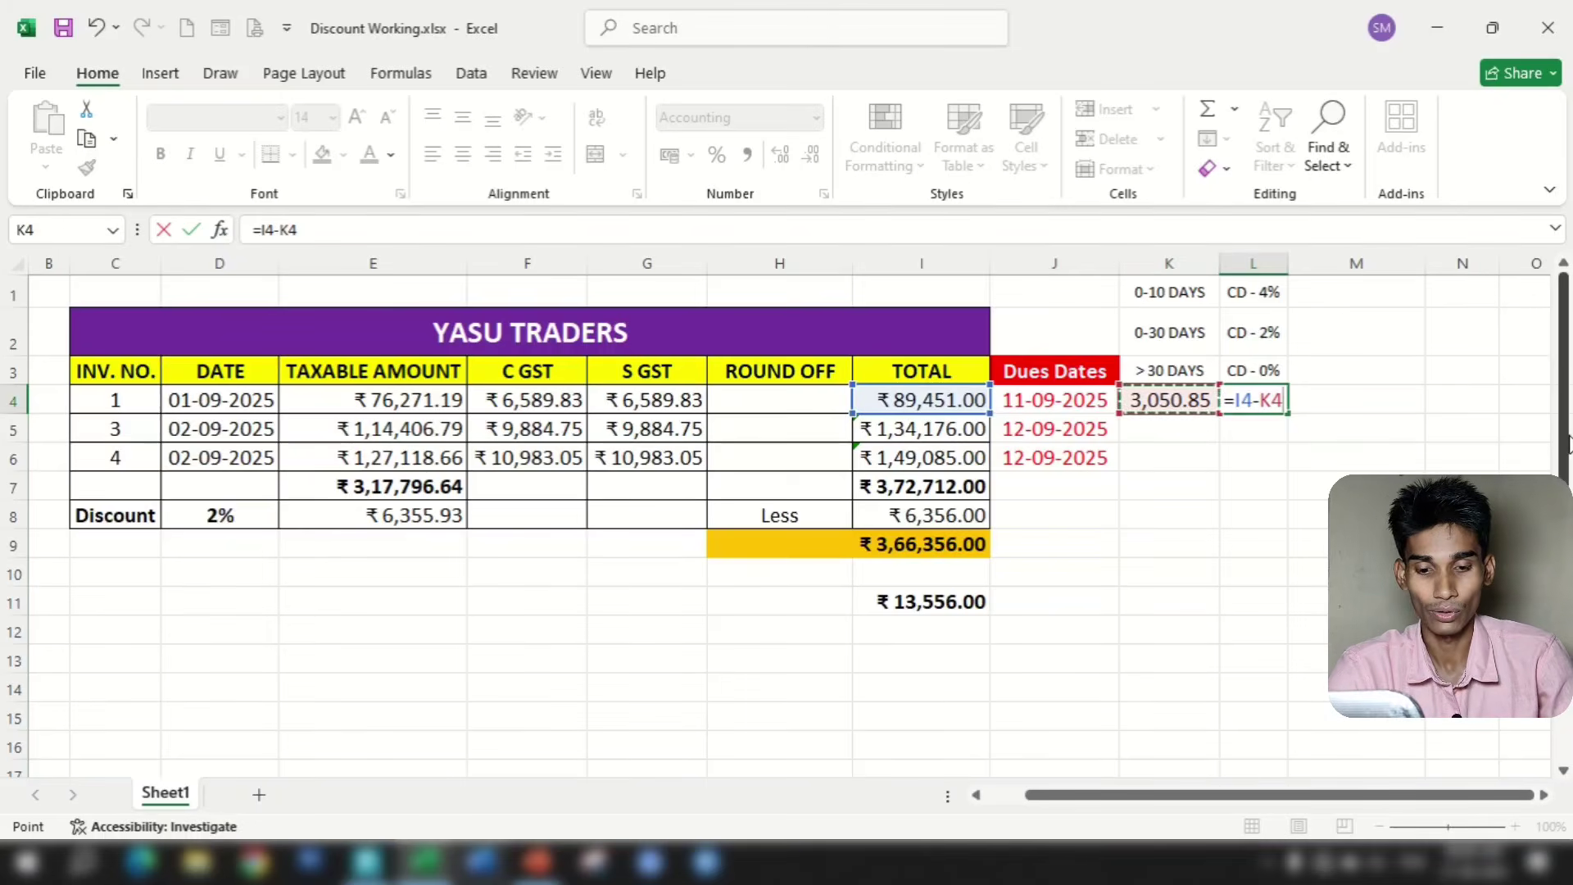
{"action": "key", "text": "Return"}
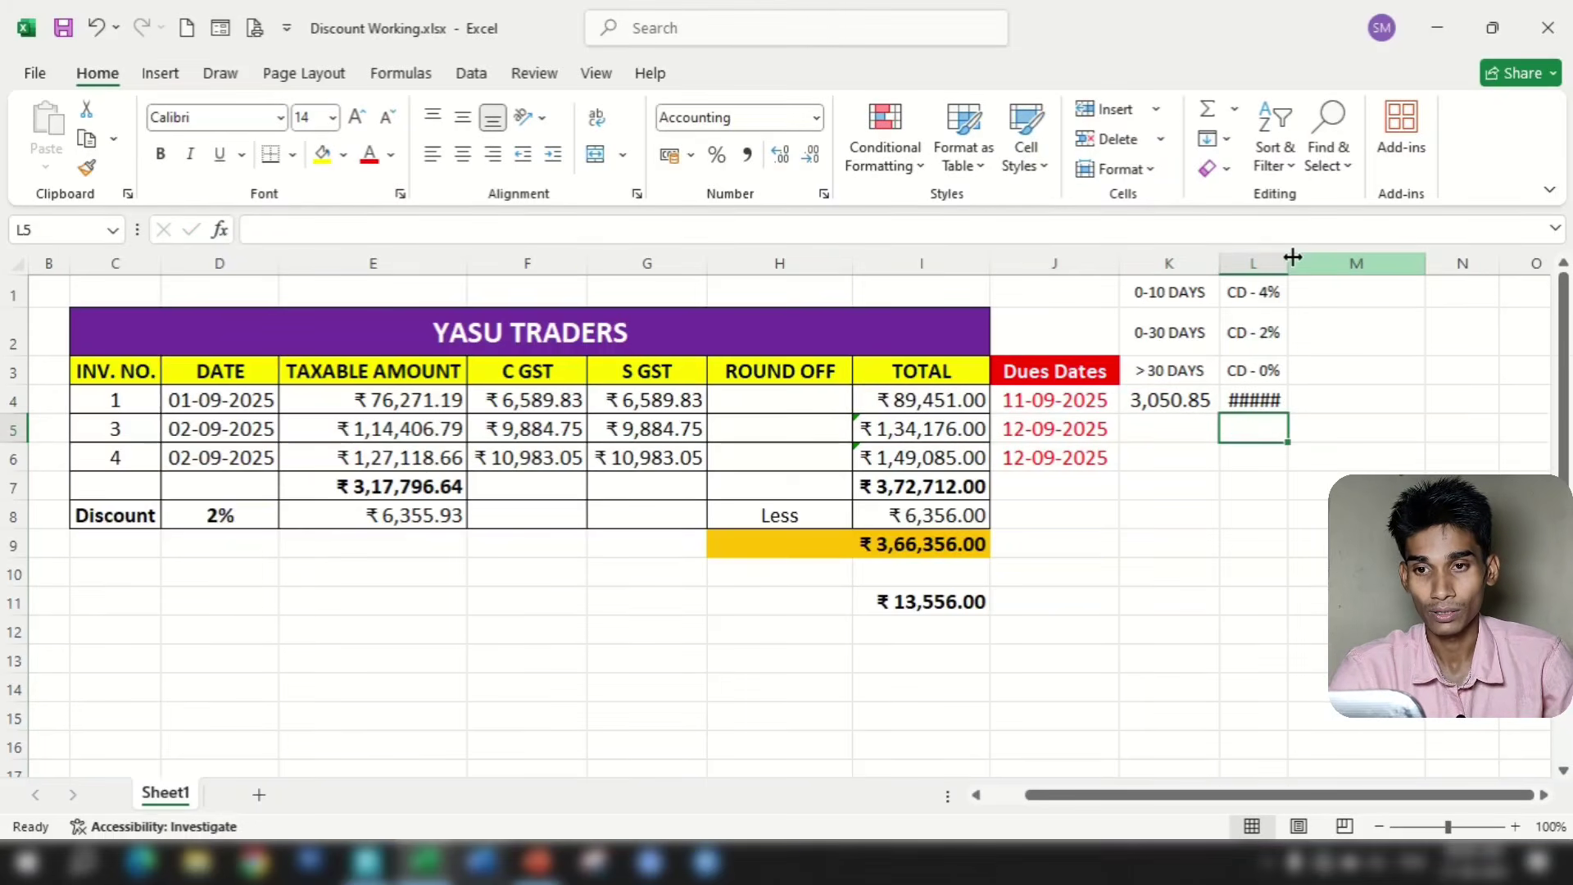
{"action": "double_click", "coordinate": [1292, 257]}
{"action": "left_click", "coordinate": [1299, 489]}
{"action": "left_click", "coordinate": [1271, 401]}
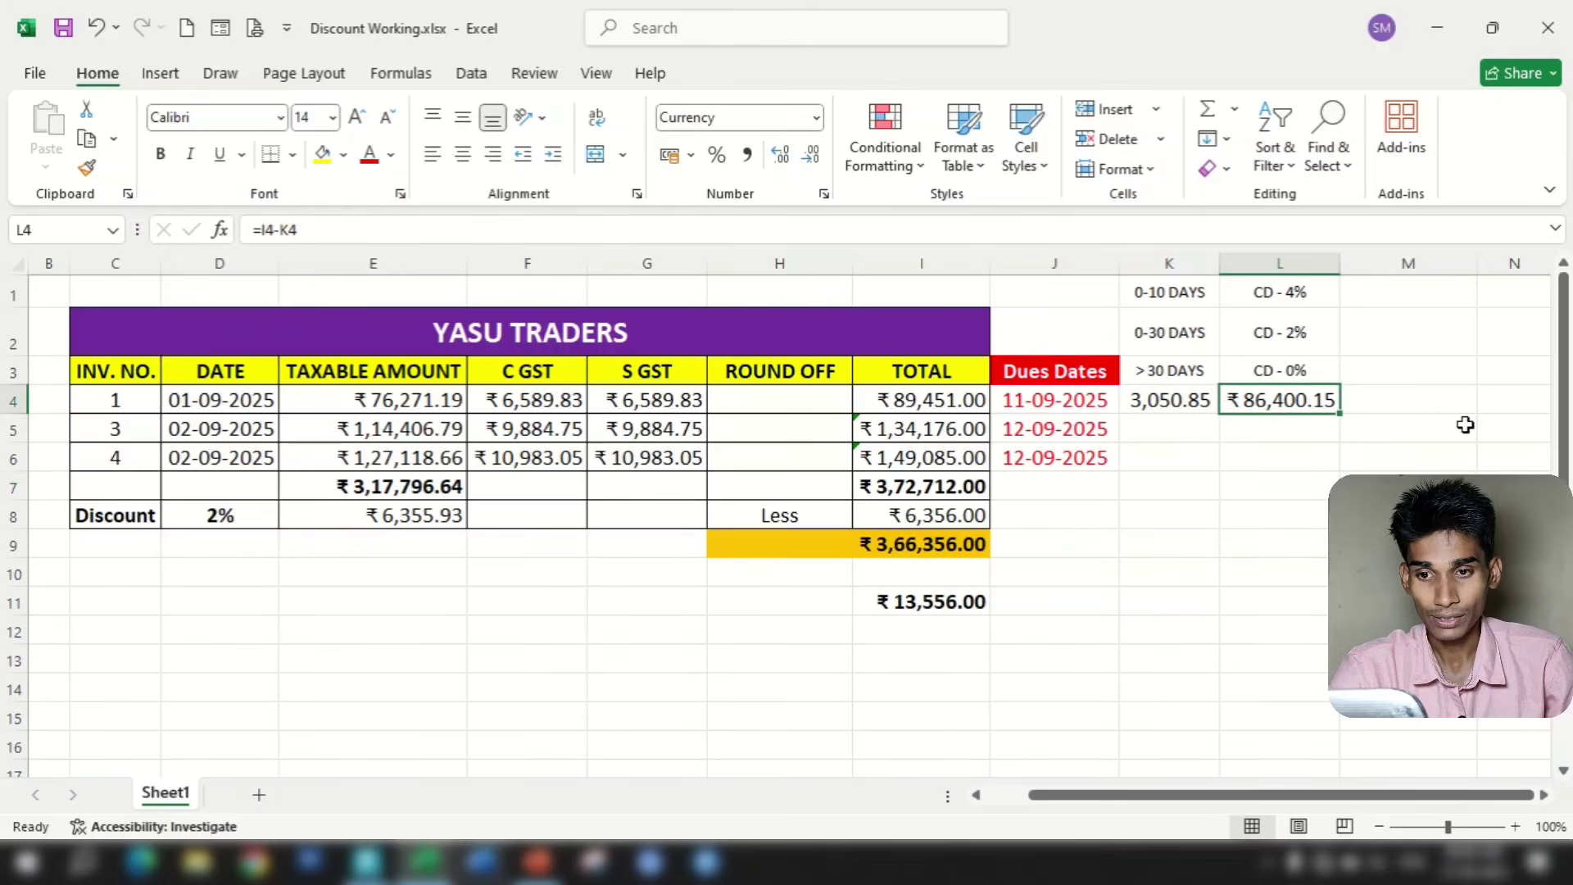
Switch between TallyPrime and Excel to compare voucher 1's total with the net payable in cell L4
{"action": "left_click", "coordinate": [366, 860]}
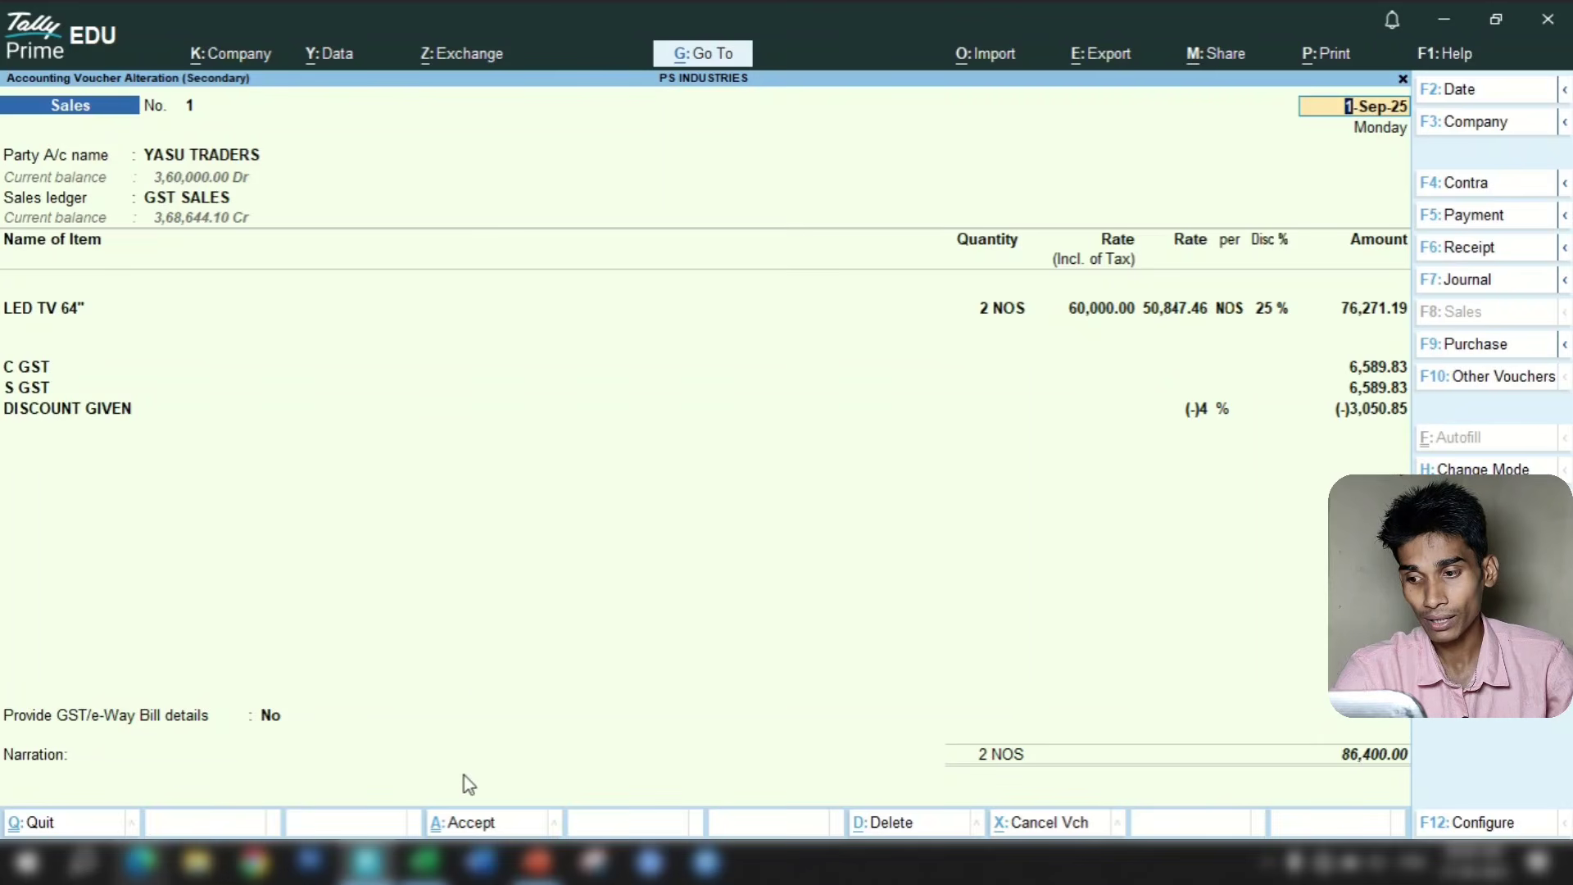
{"action": "left_click", "coordinate": [424, 860]}
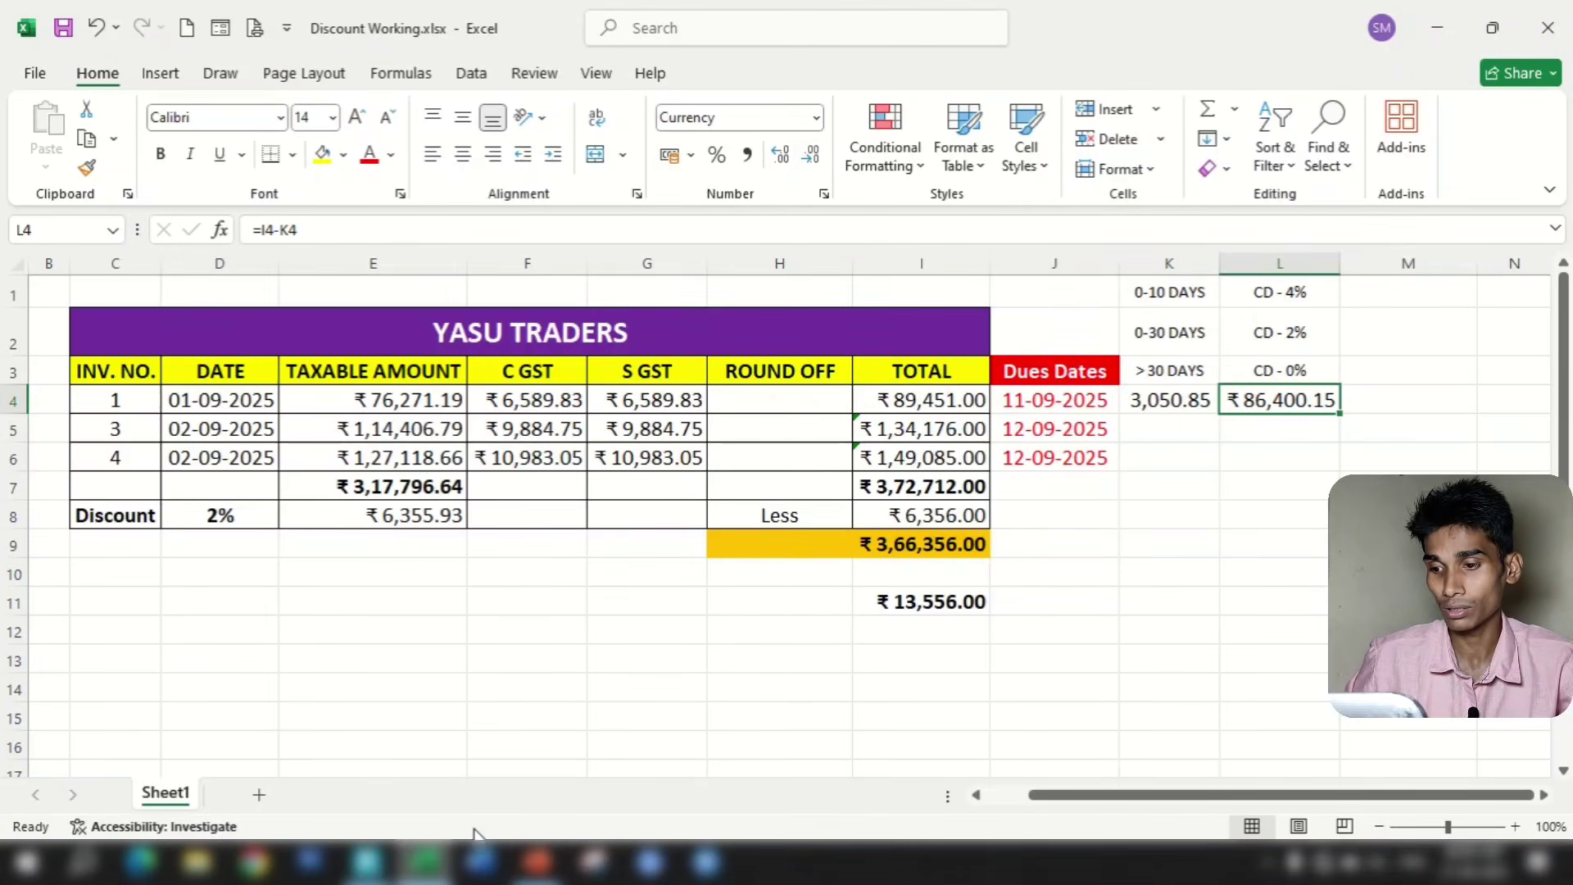
{"action": "left_click", "coordinate": [366, 860]}
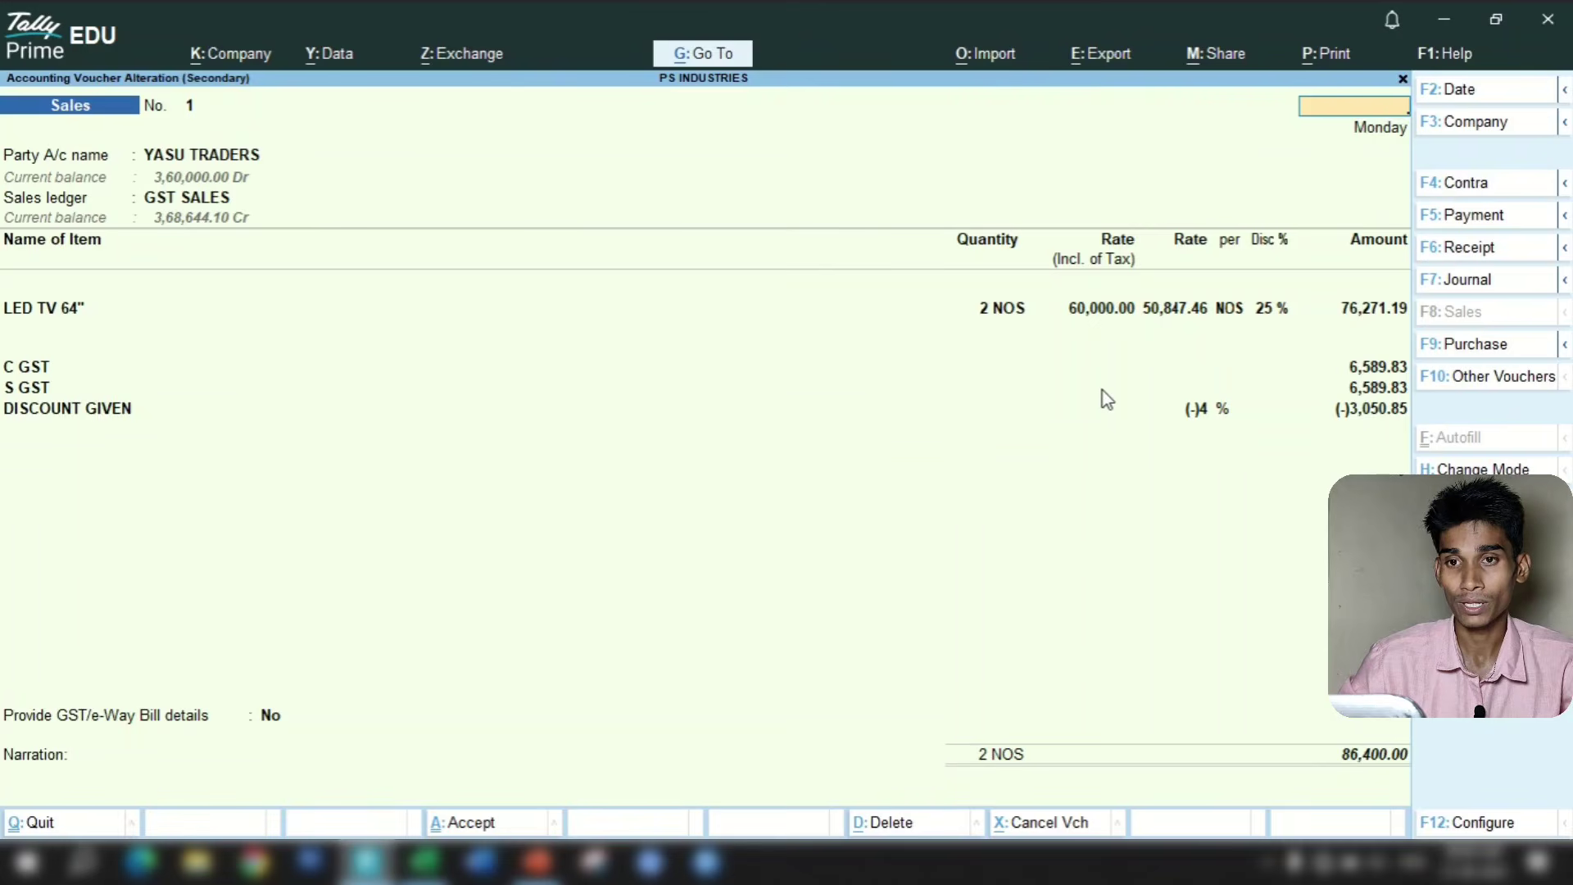
Close voucher 1 and open sales voucher 3 from the YASU TRADERS ledger to review its discount amount
{"action": "key", "text": "Escape"}
{"action": "key", "text": "y"}
{"action": "key", "text": "Down"}
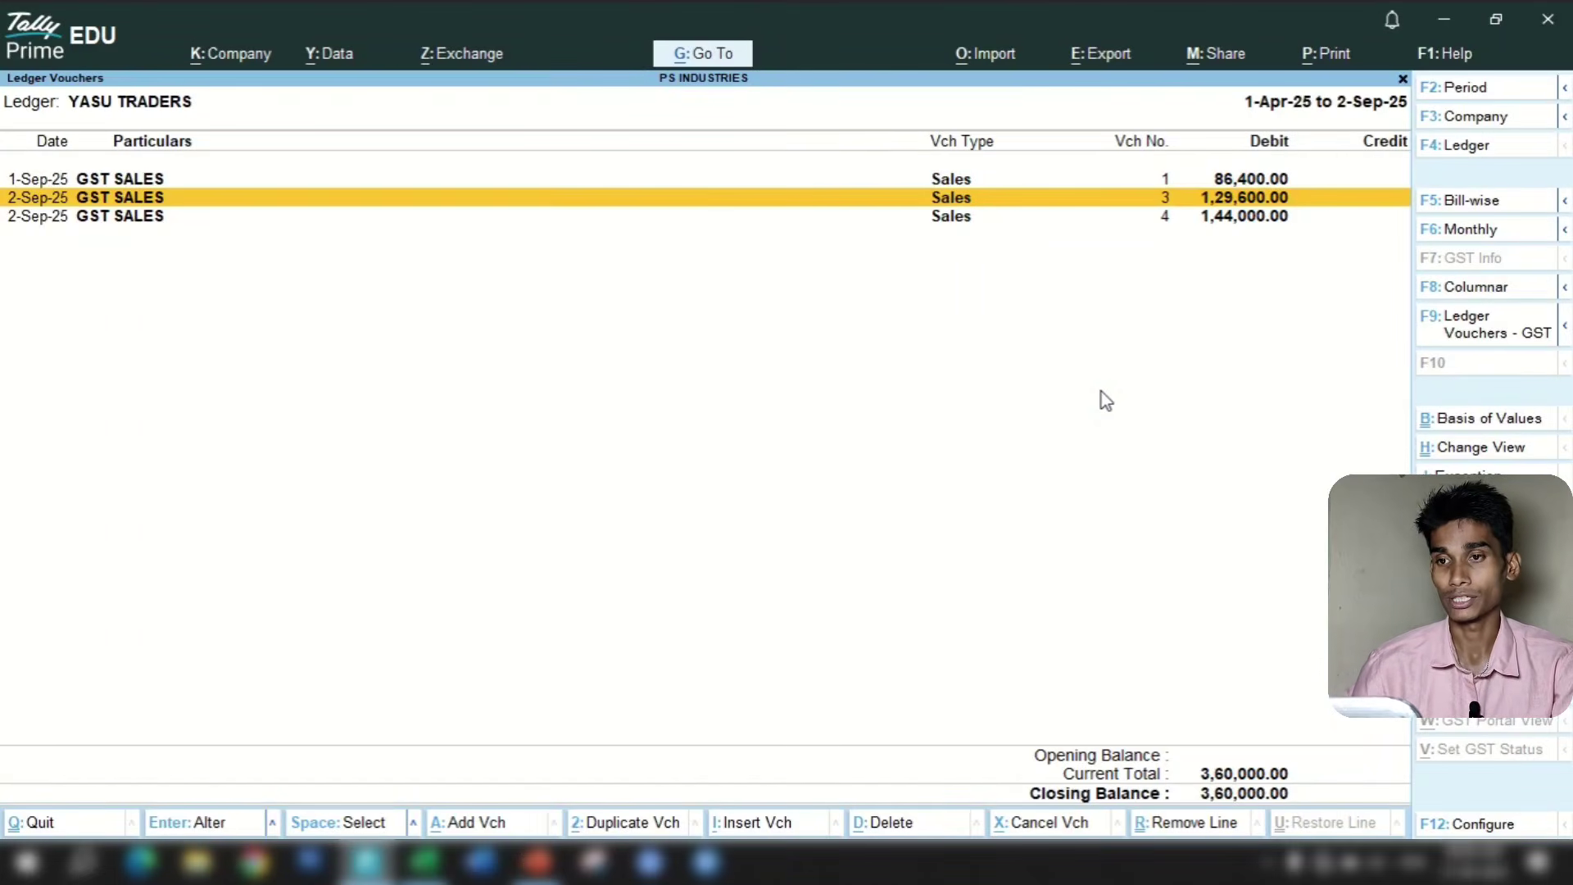
{"action": "key", "text": "Return"}
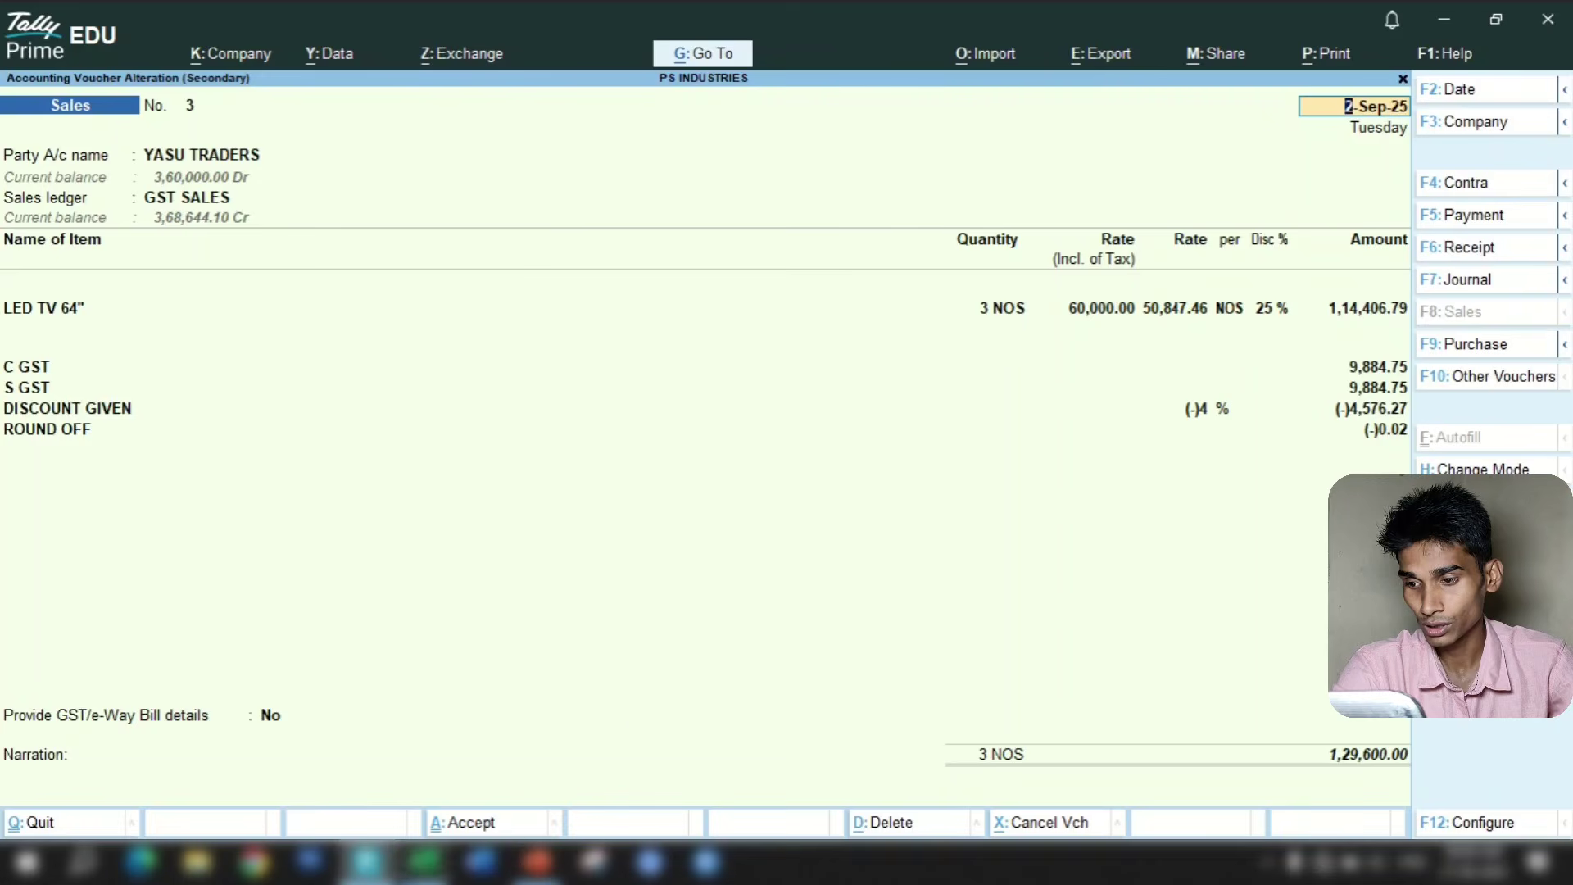
Switch to Excel and enter voucher 3's discount amount of 4576.27 in cell K5
{"action": "left_click", "coordinate": [425, 862]}
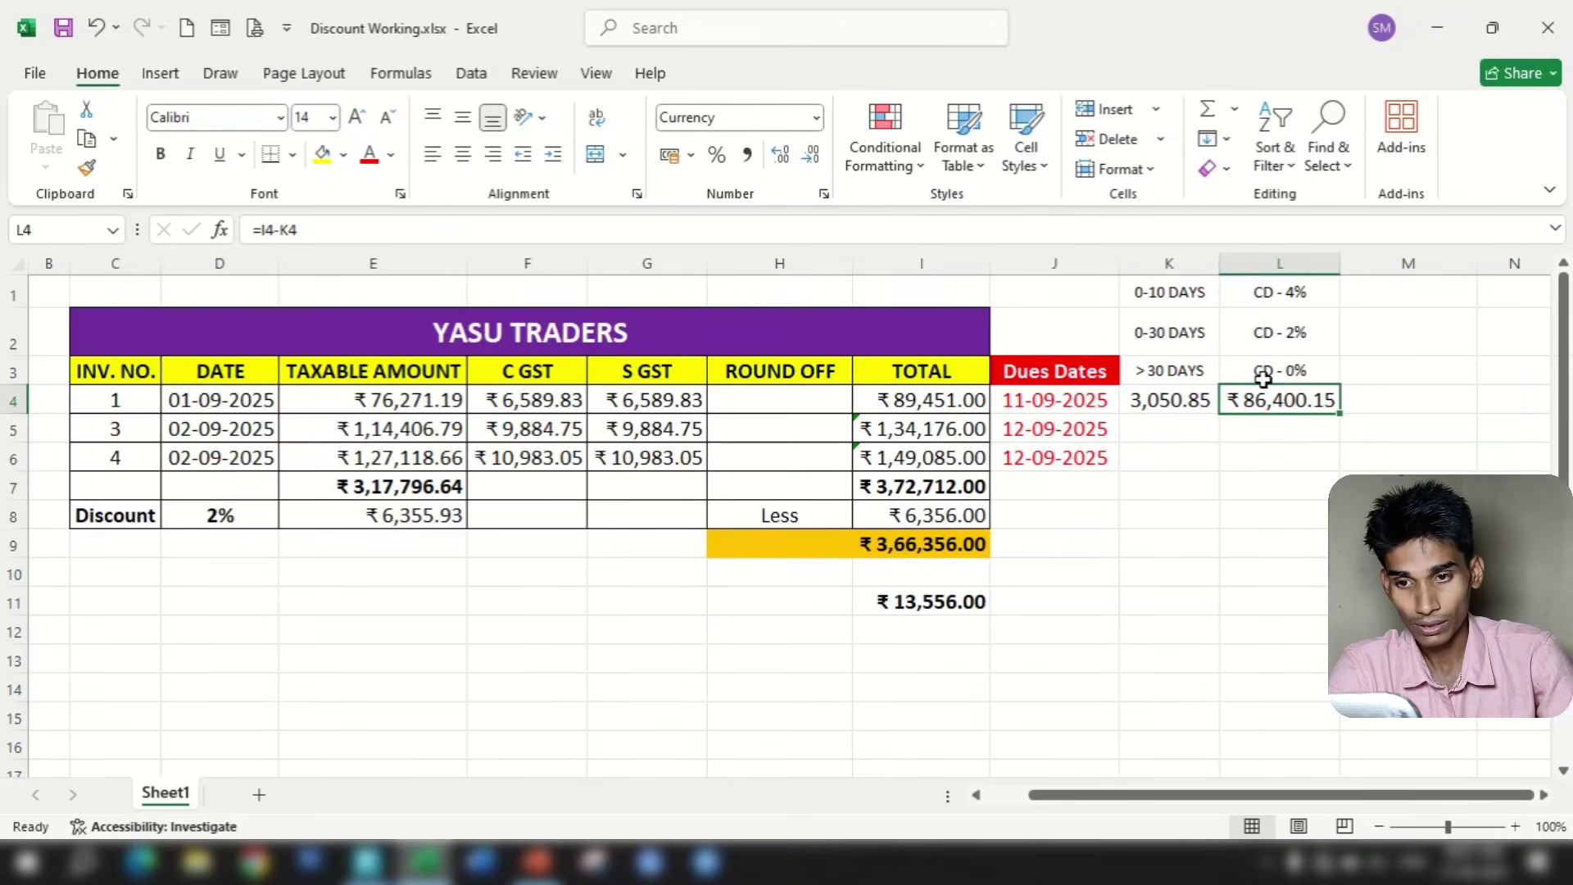
{"action": "key", "text": "Down"}
{"action": "key", "text": "Left"}
{"action": "type", "text": "457"}
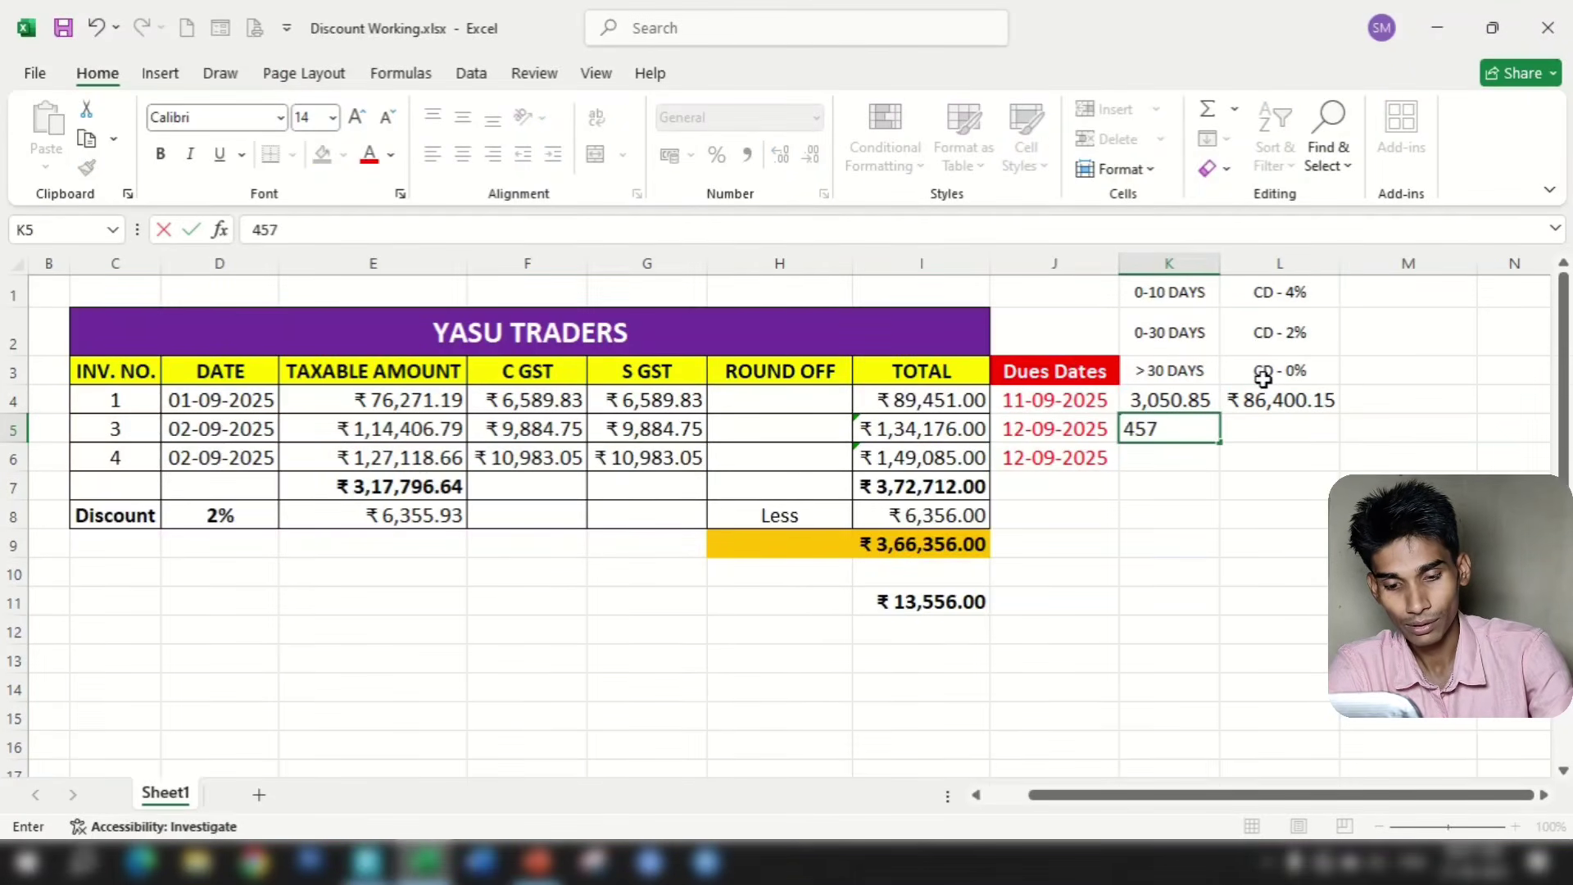
{"action": "type", "text": "6.27"}
{"action": "key", "text": "Return"}
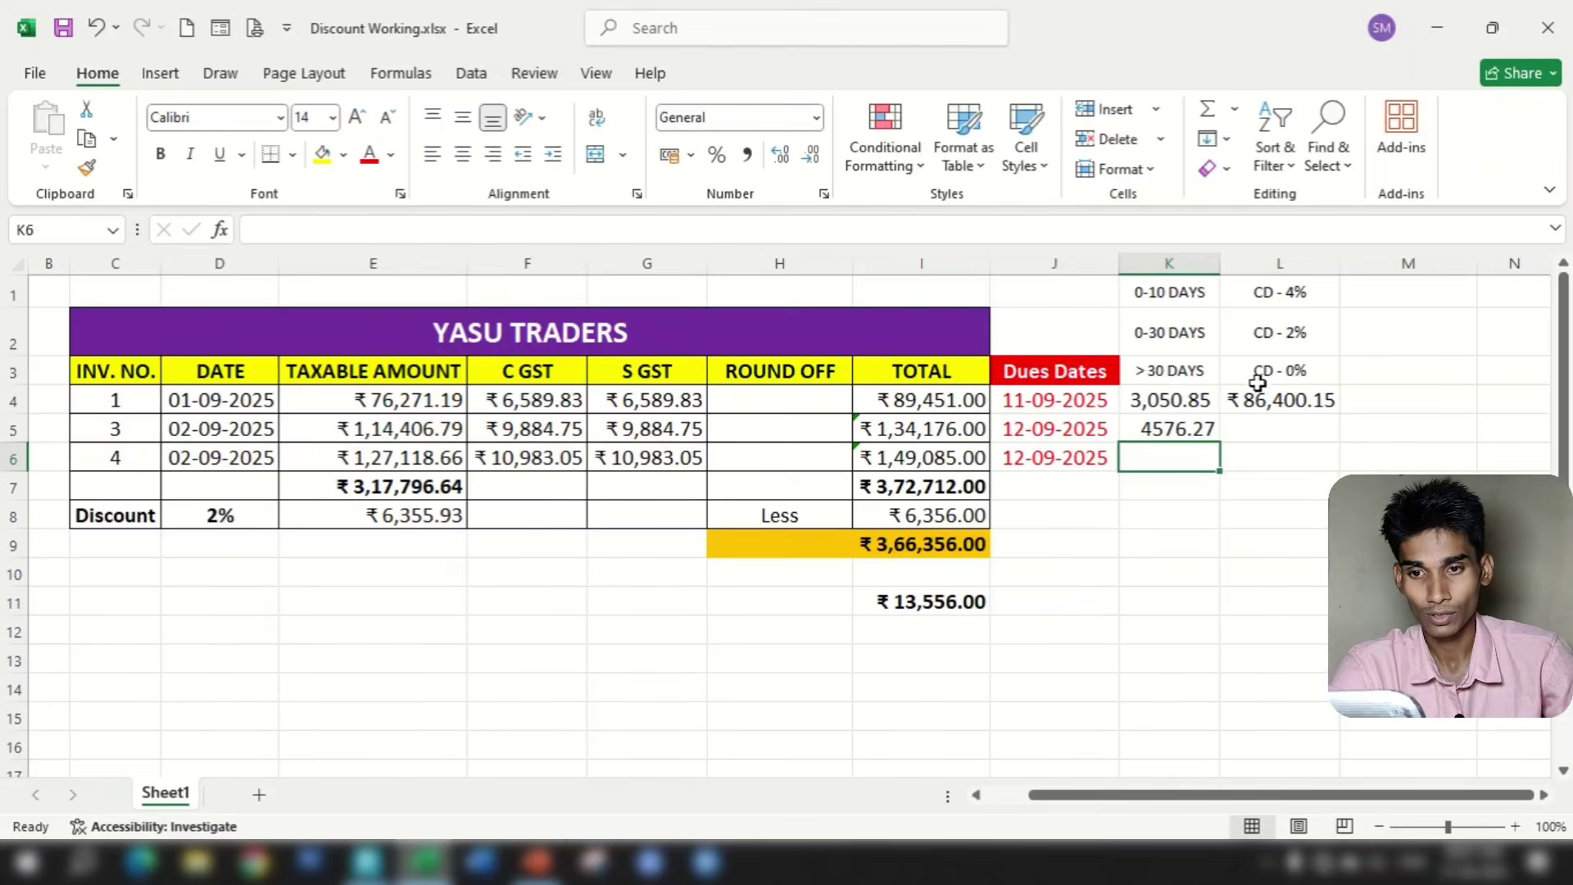
Calculate voucher 3's net payable in cell L5 as I5-K5
{"action": "double_click", "coordinate": [1281, 418]}
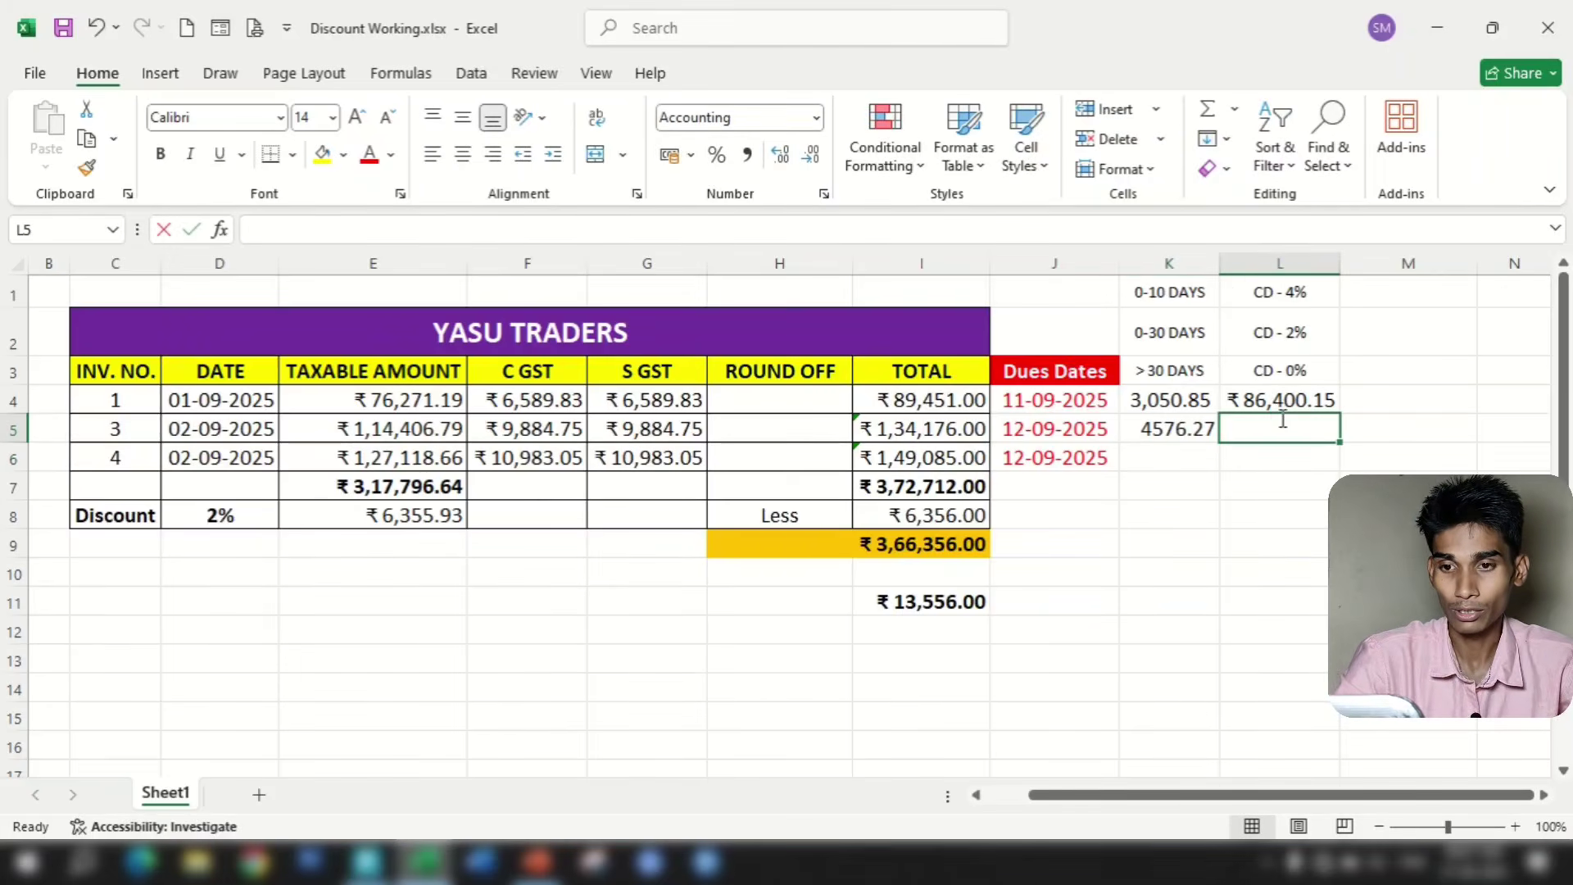
{"action": "type", "text": "="}
{"action": "left_click", "coordinate": [948, 430]}
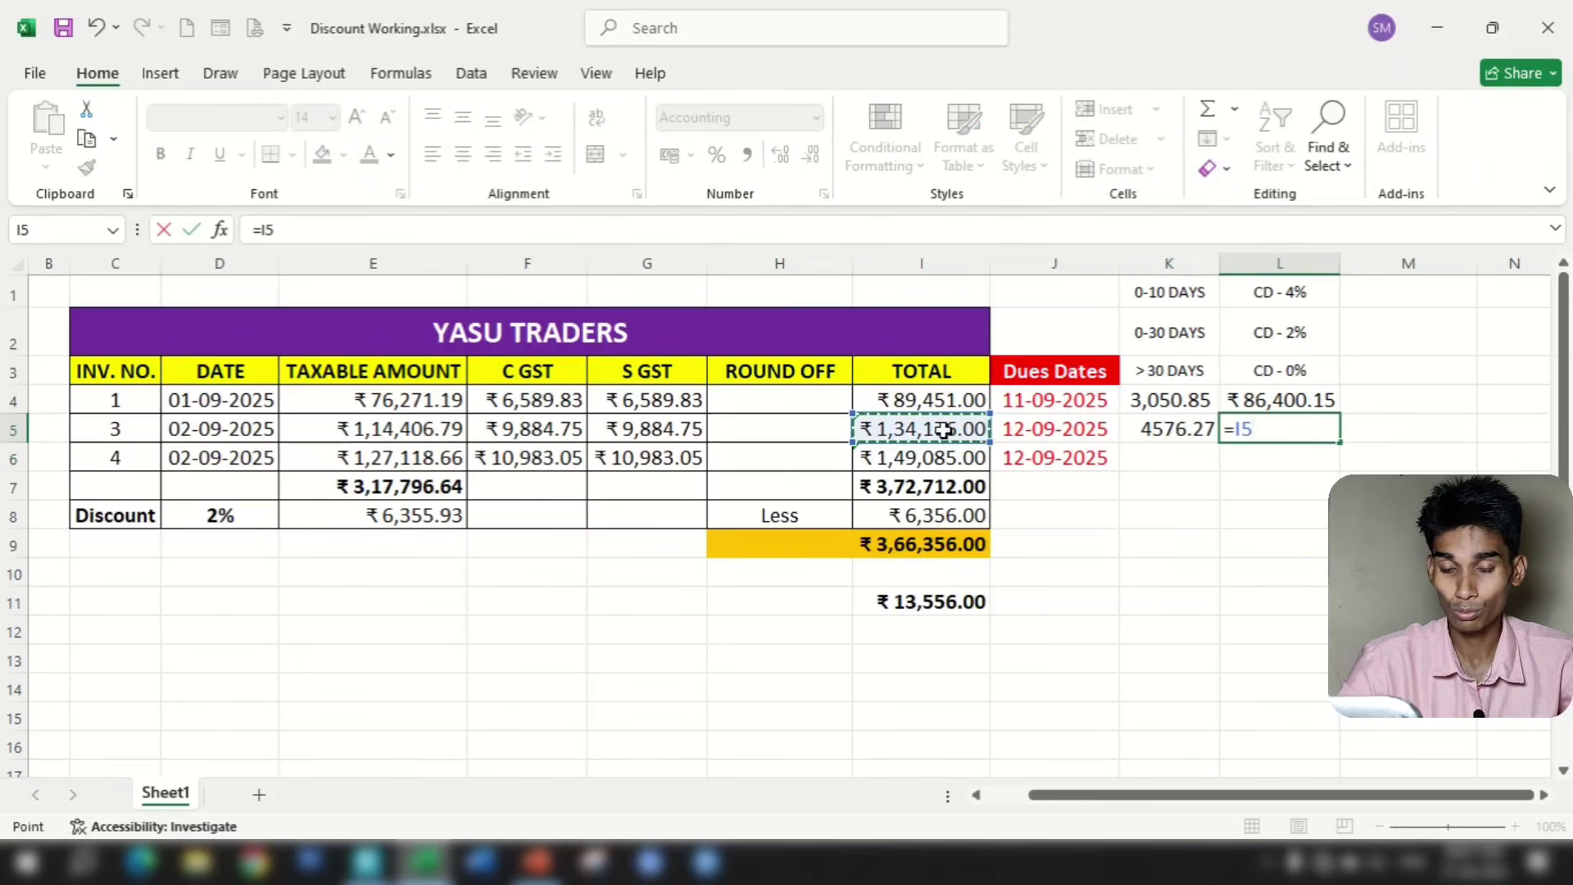
{"action": "type", "text": "-"}
{"action": "left_click", "coordinate": [1204, 432]}
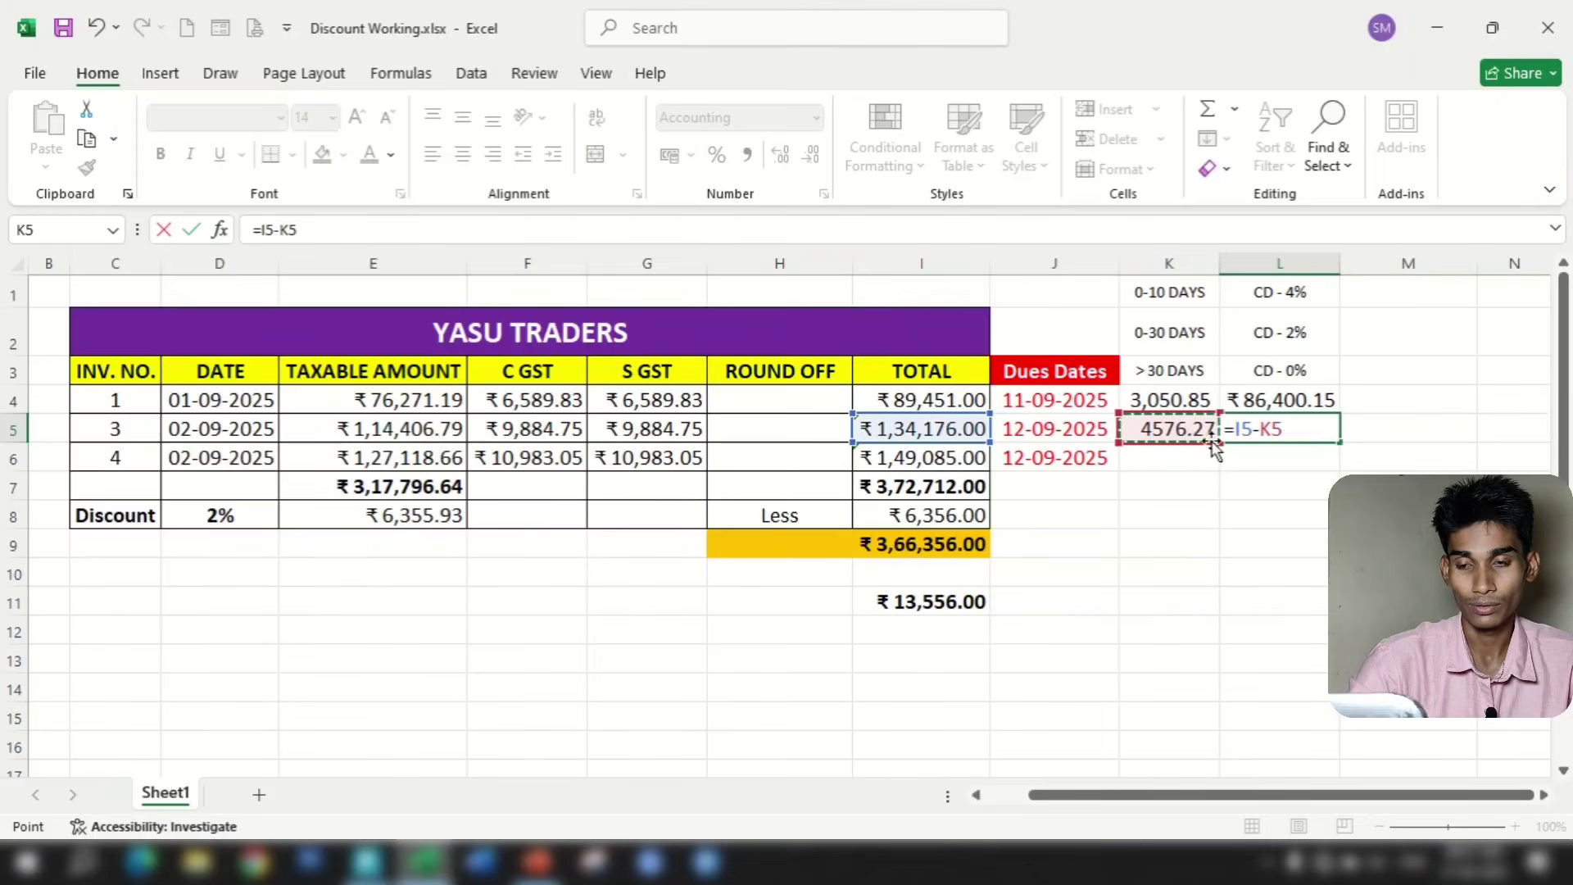
{"action": "key", "text": "Return"}
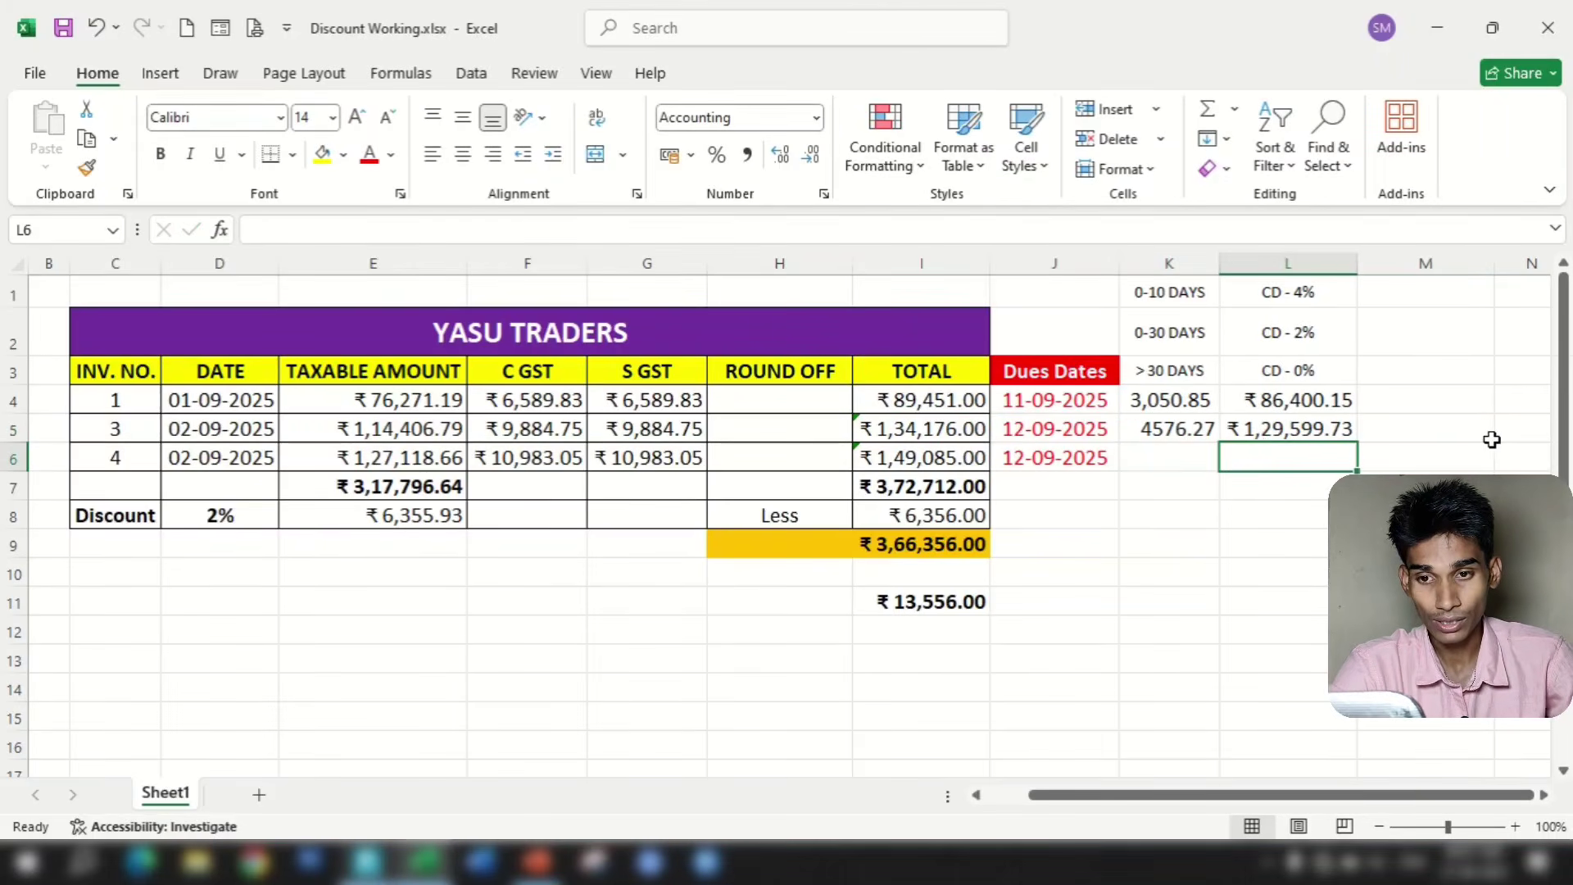
Switch to TallyPrime, check voucher 3's total and open sales voucher 4 from the YASU TRADERS ledger to review its discount
{"action": "left_click", "coordinate": [370, 858]}
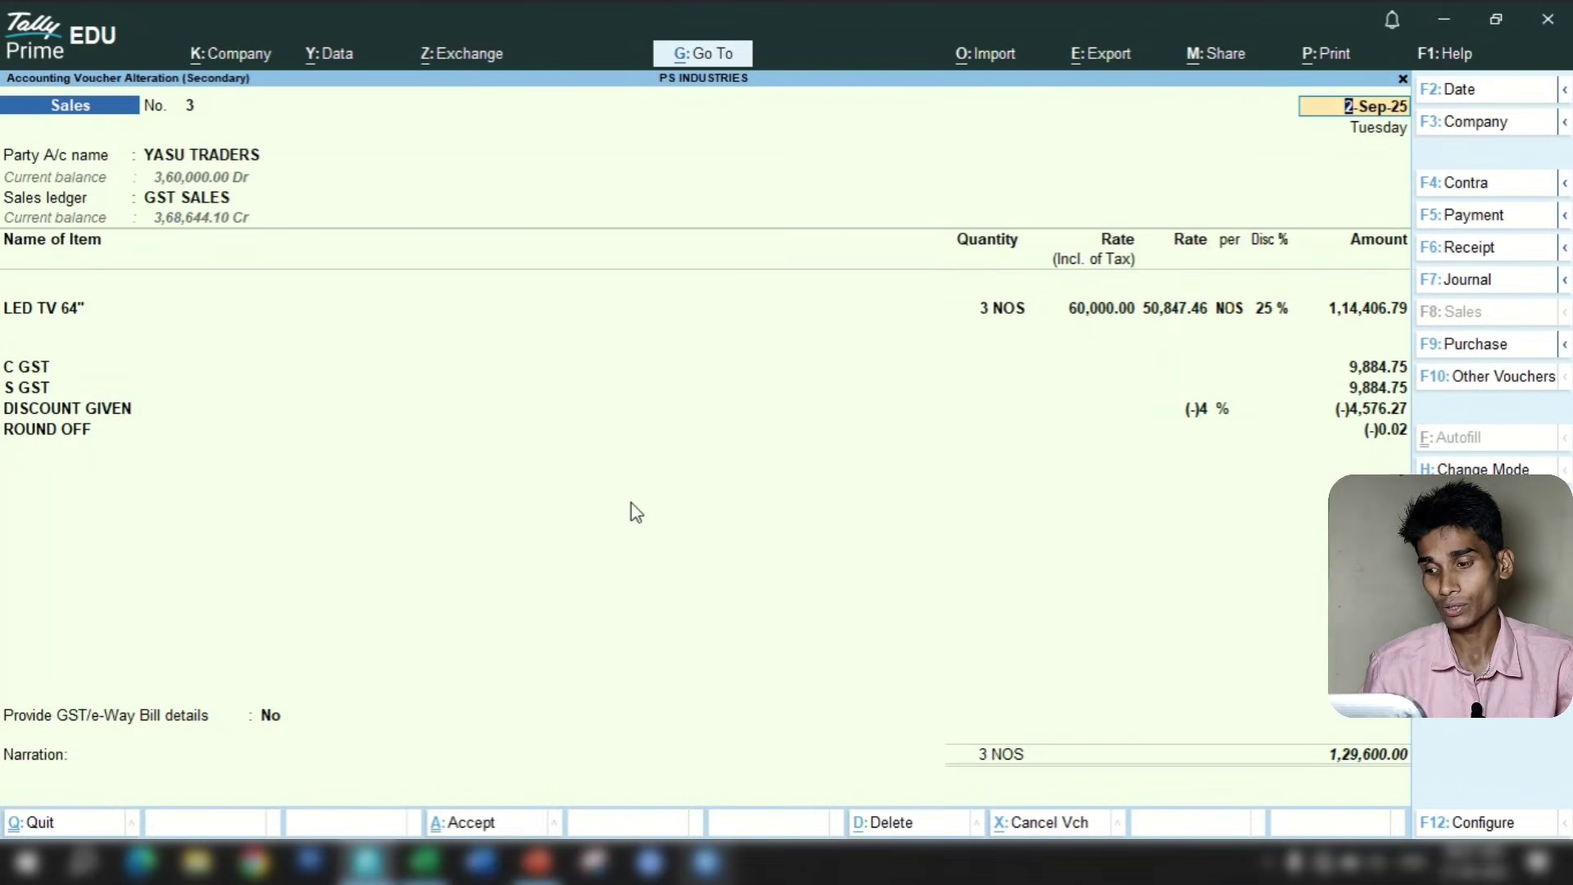
{"action": "key", "text": "Escape"}
{"action": "key", "text": "y"}
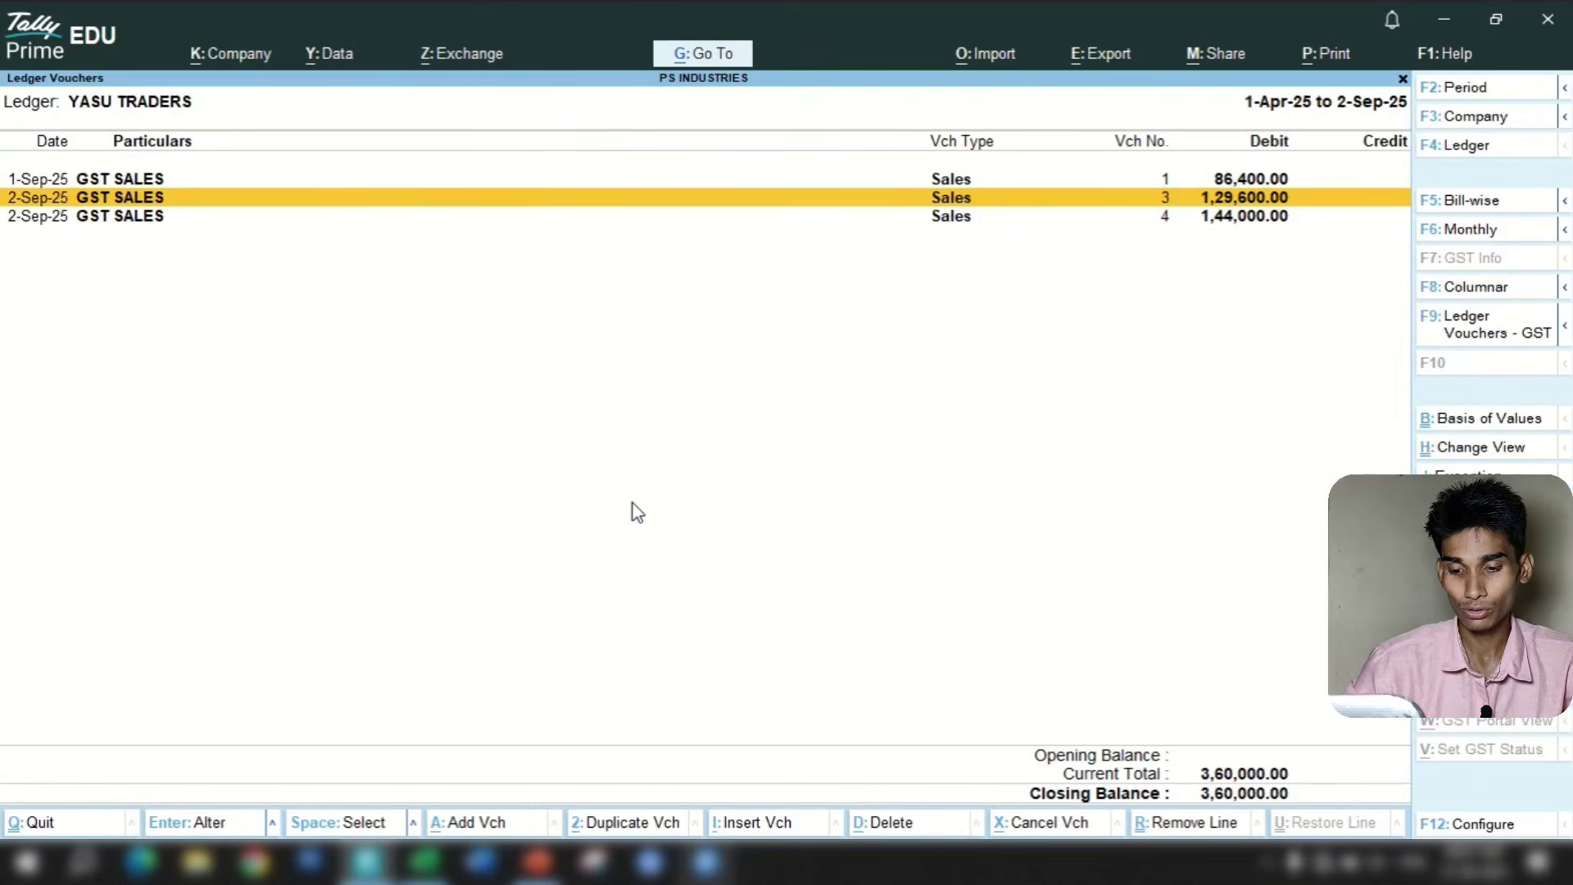
{"action": "key", "text": "Down"}
{"action": "key", "text": "Return"}
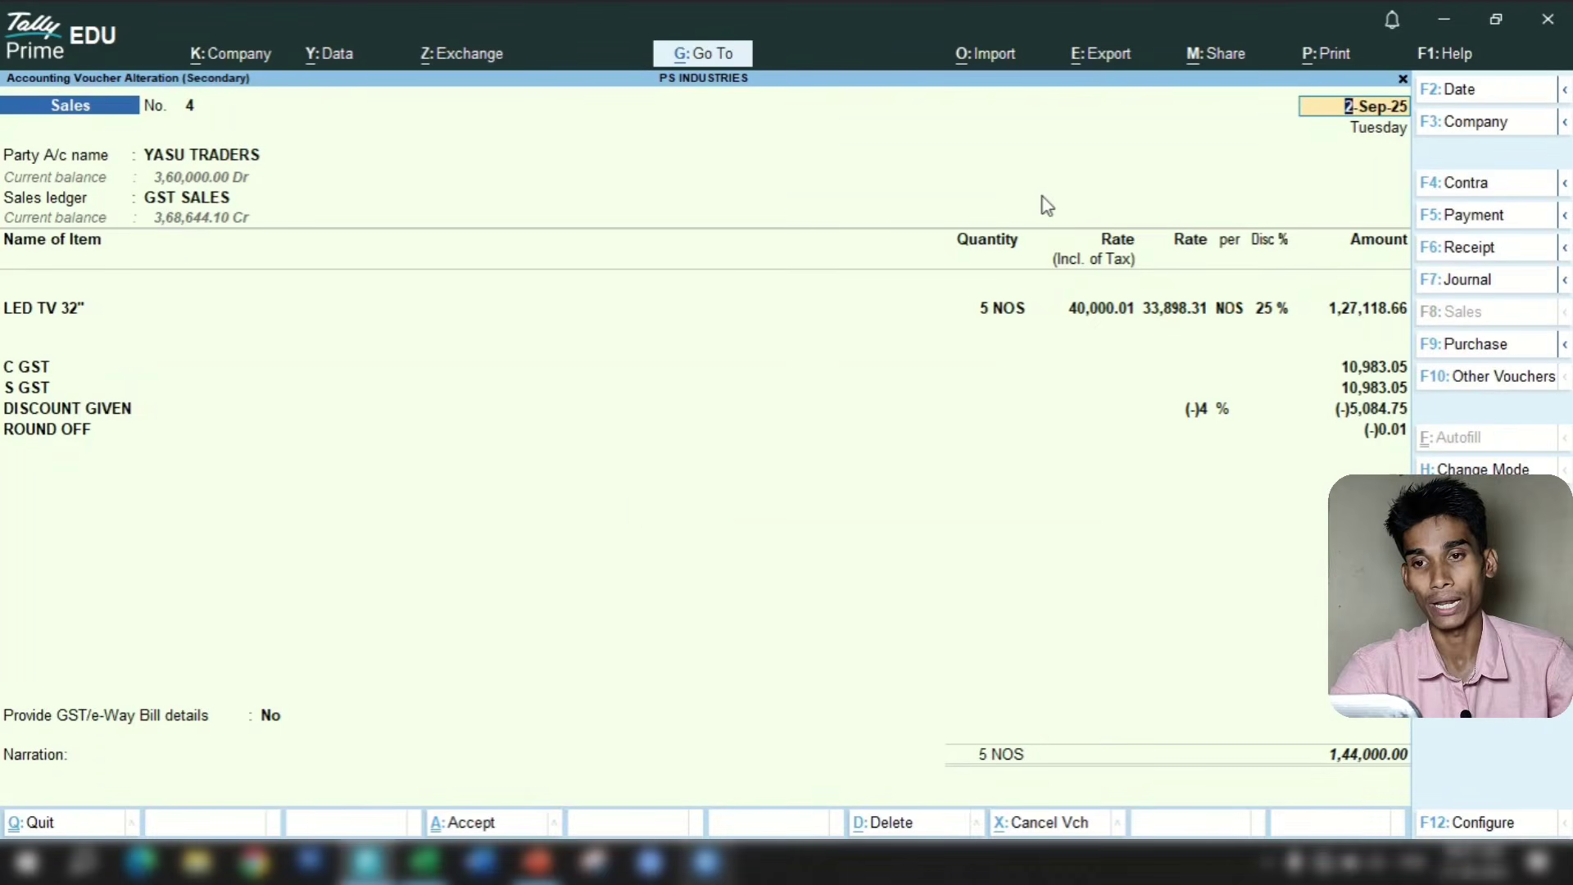
Switch to Excel and enter voucher 4's discount amount of 5084.75 in cell K6
{"action": "left_click", "coordinate": [429, 863]}
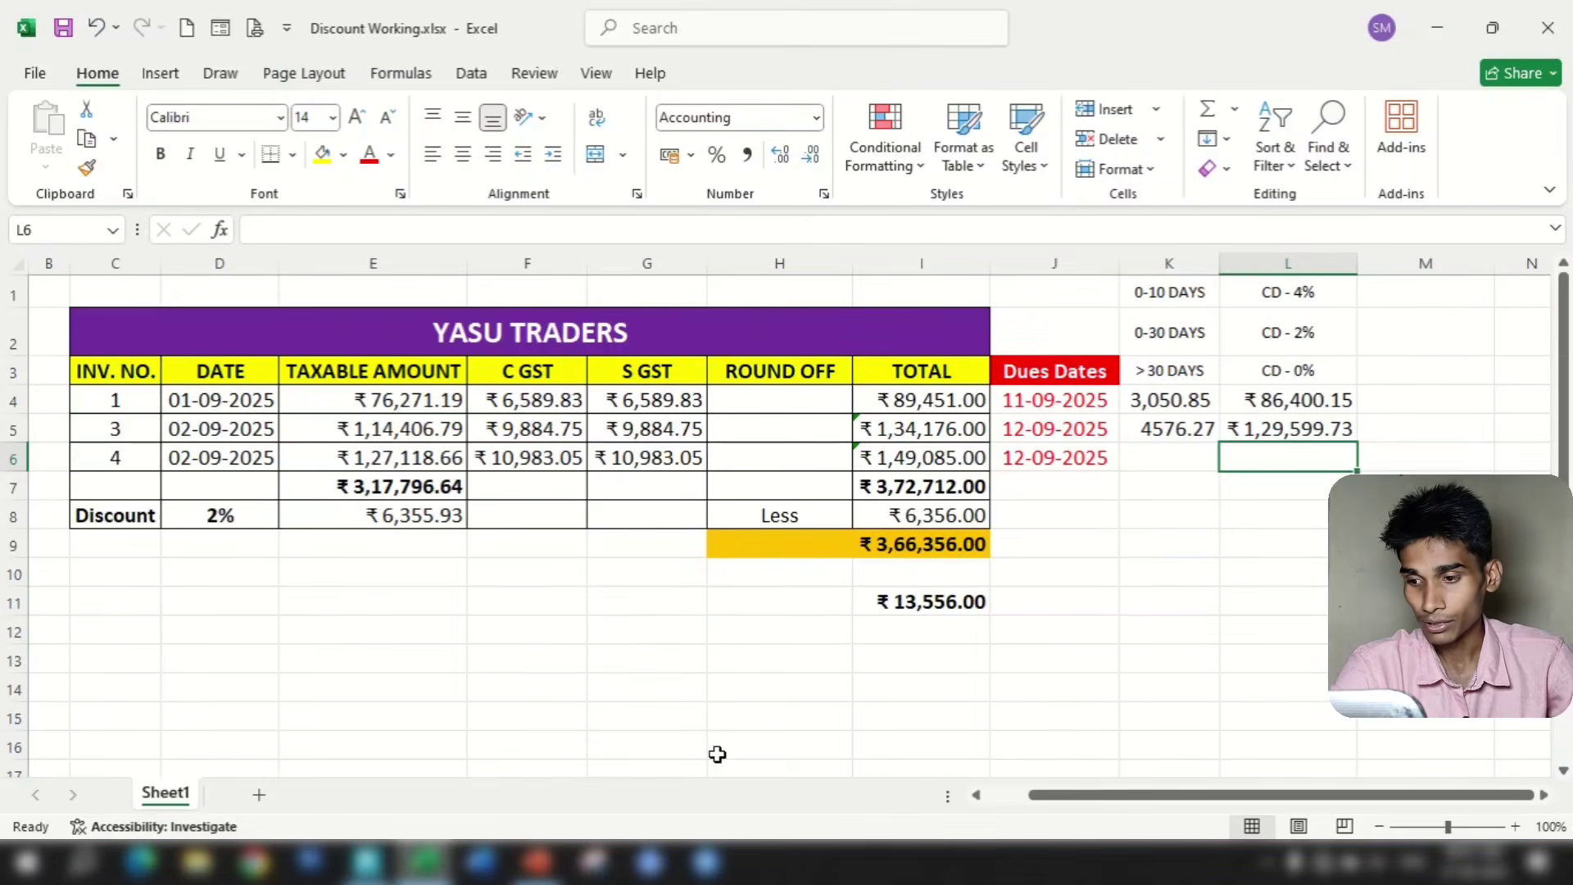
{"action": "left_click", "coordinate": [366, 862]}
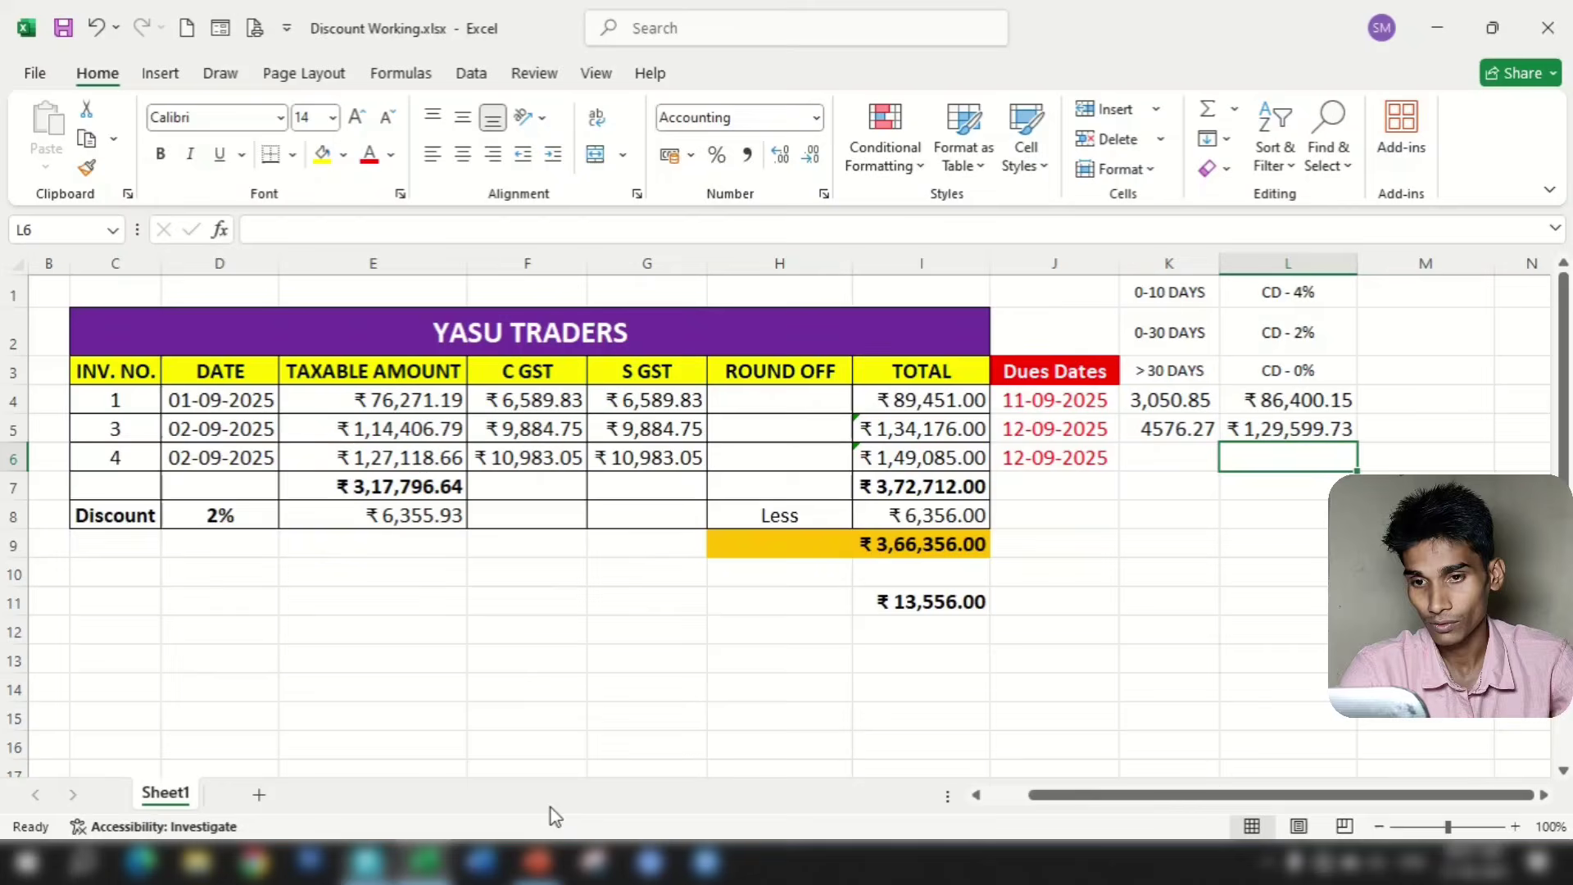
{"action": "left_click", "coordinate": [424, 862]}
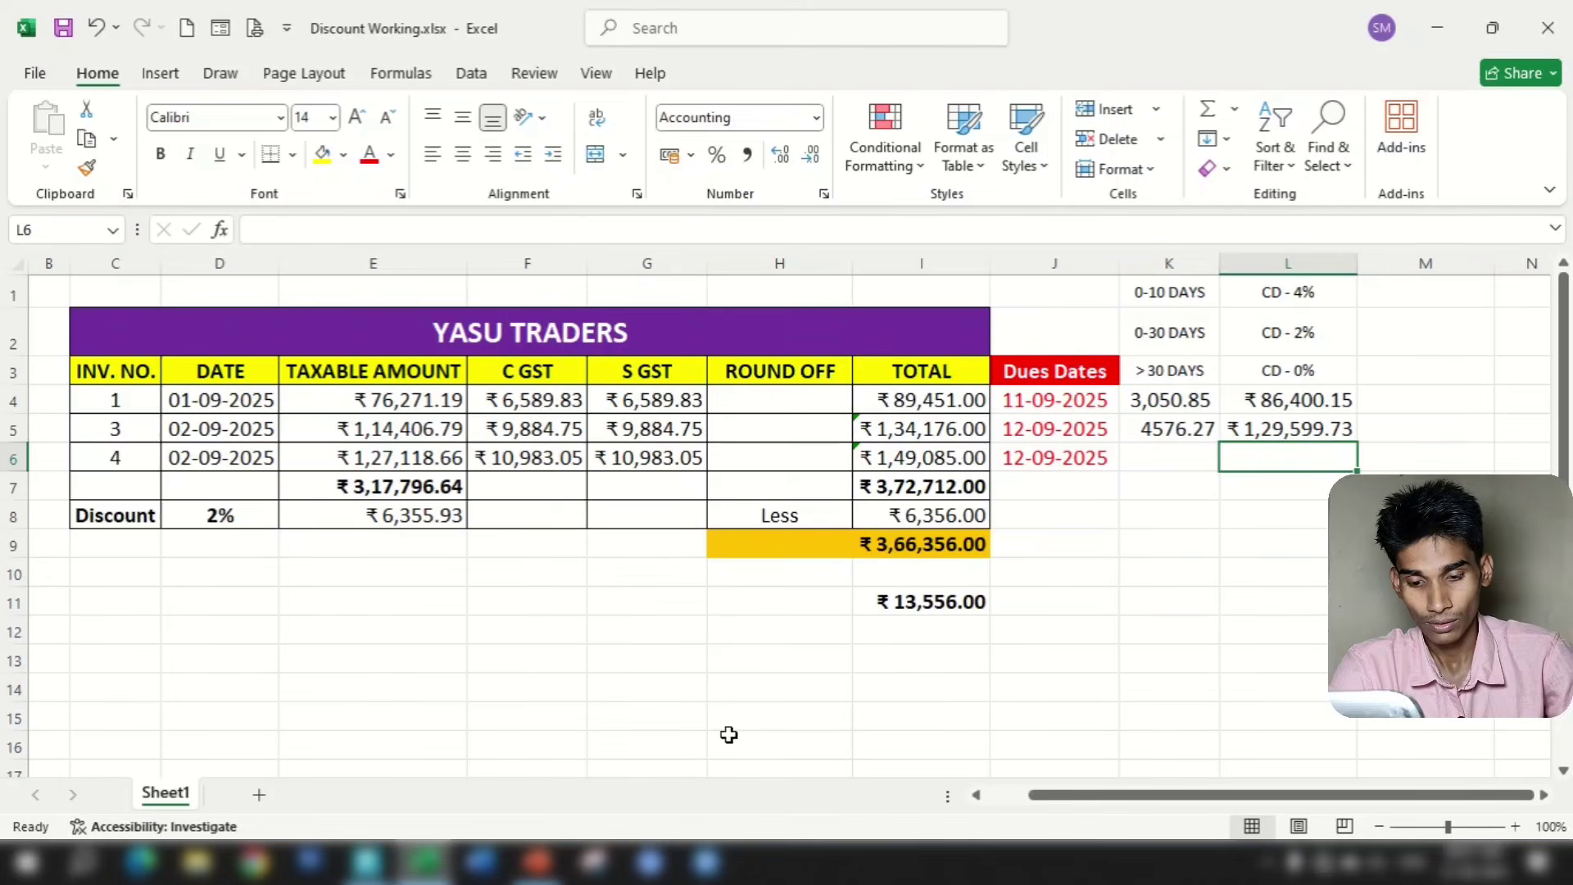
{"action": "key", "text": "Left"}
{"action": "key", "text": "Left"}
{"action": "key", "text": "Right"}
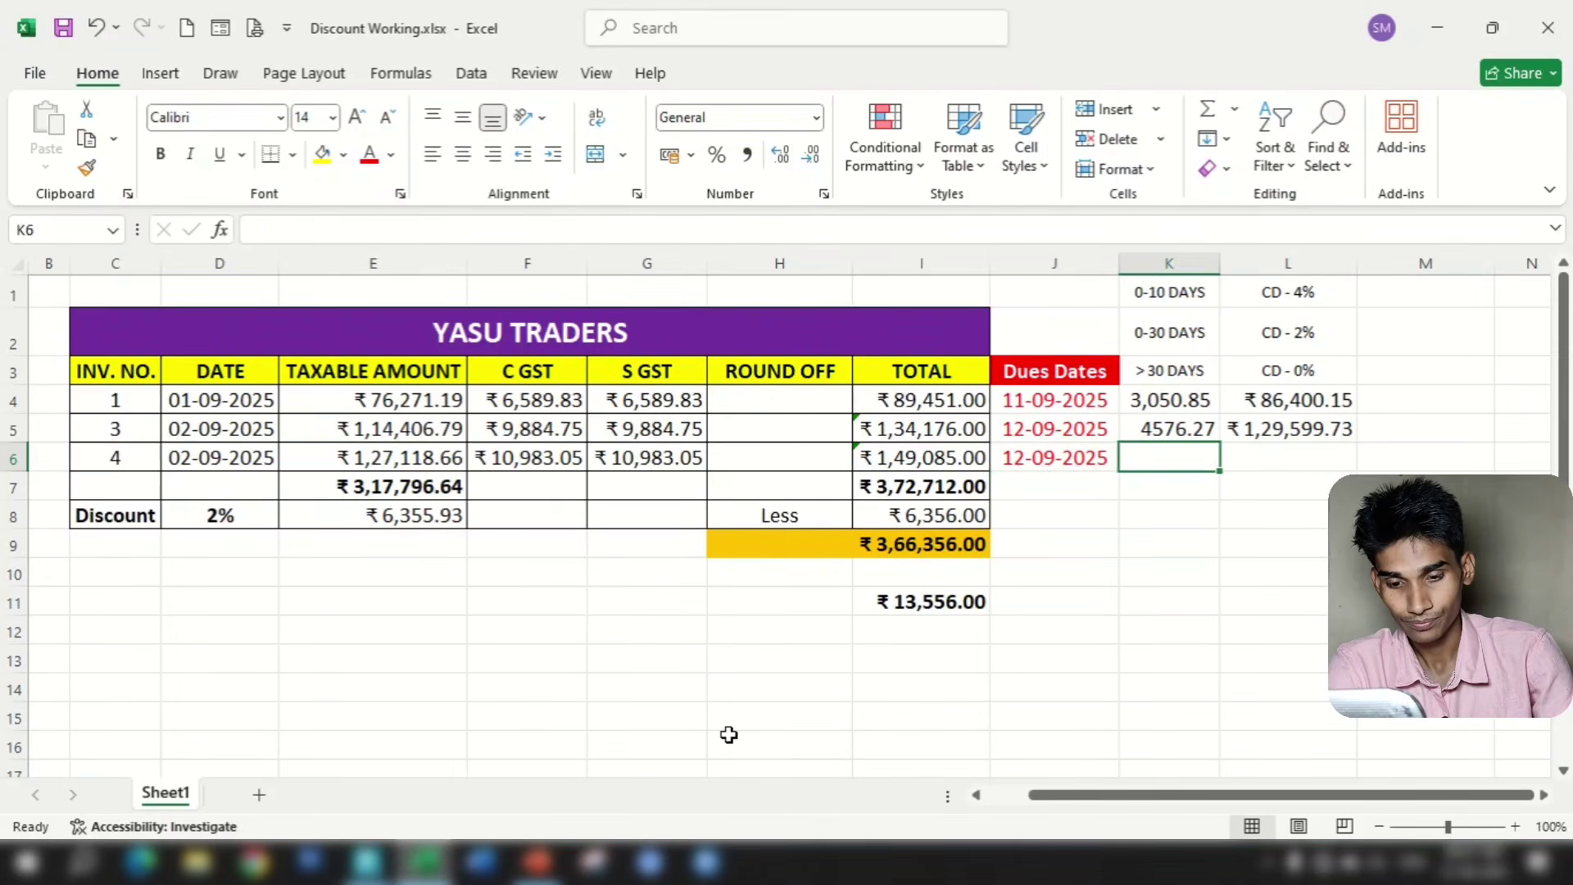
{"action": "type", "text": "5084.75"}
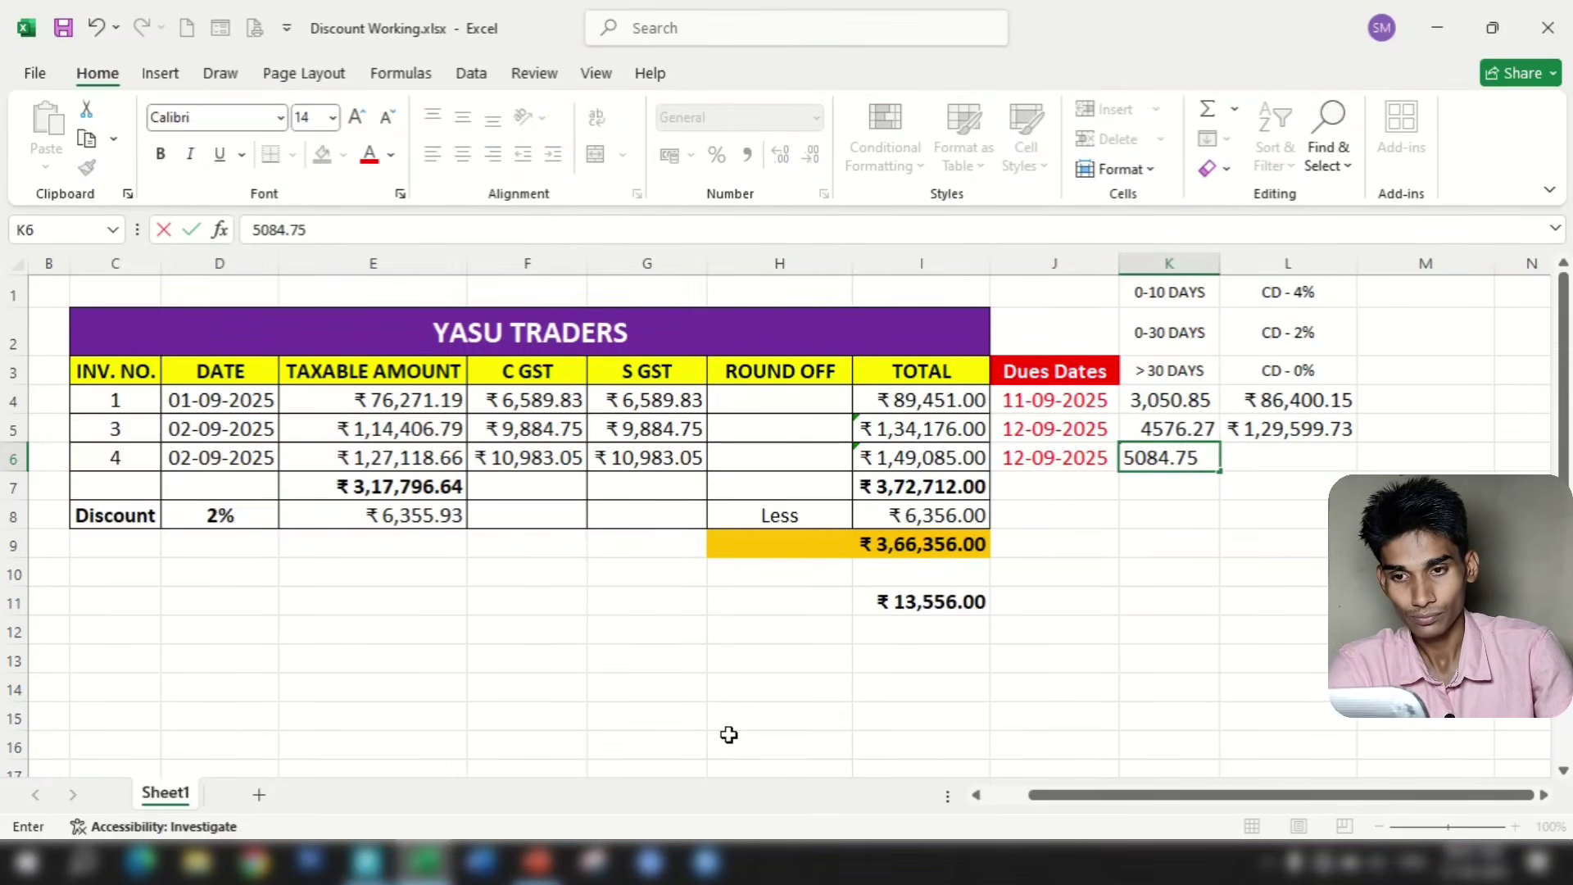
{"action": "key", "text": "Return"}
Calculate voucher 4's net payable in cell L6 as I6-K6
{"action": "left_click", "coordinate": [1282, 453]}
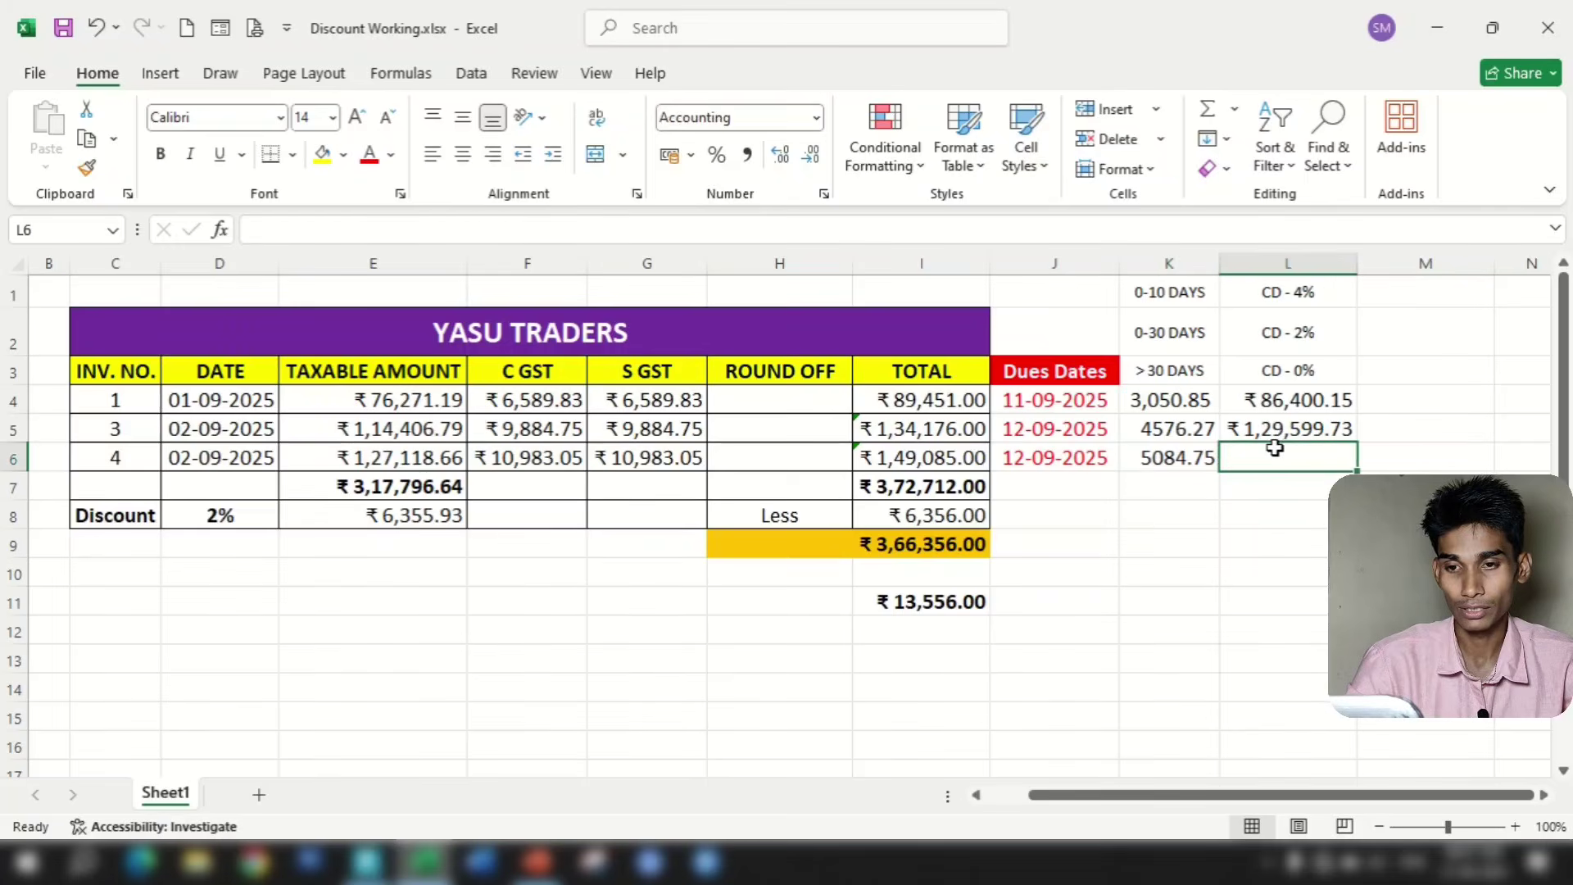
{"action": "type", "text": "="}
{"action": "left_click", "coordinate": [932, 456]}
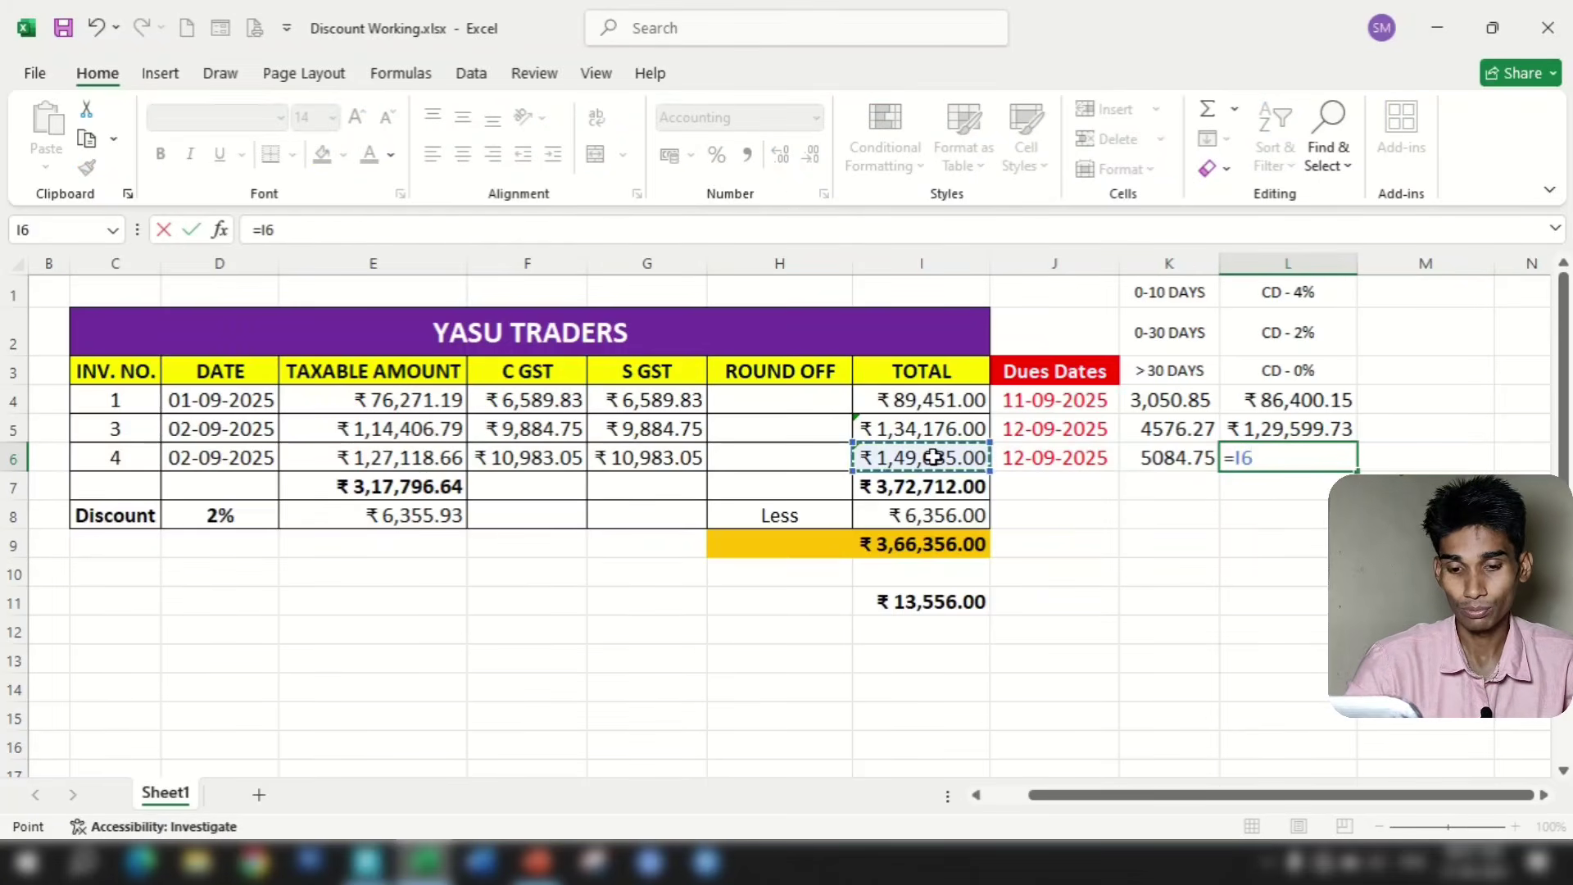
{"action": "type", "text": "-"}
{"action": "left_click", "coordinate": [1192, 456]}
{"action": "key", "text": "Return"}
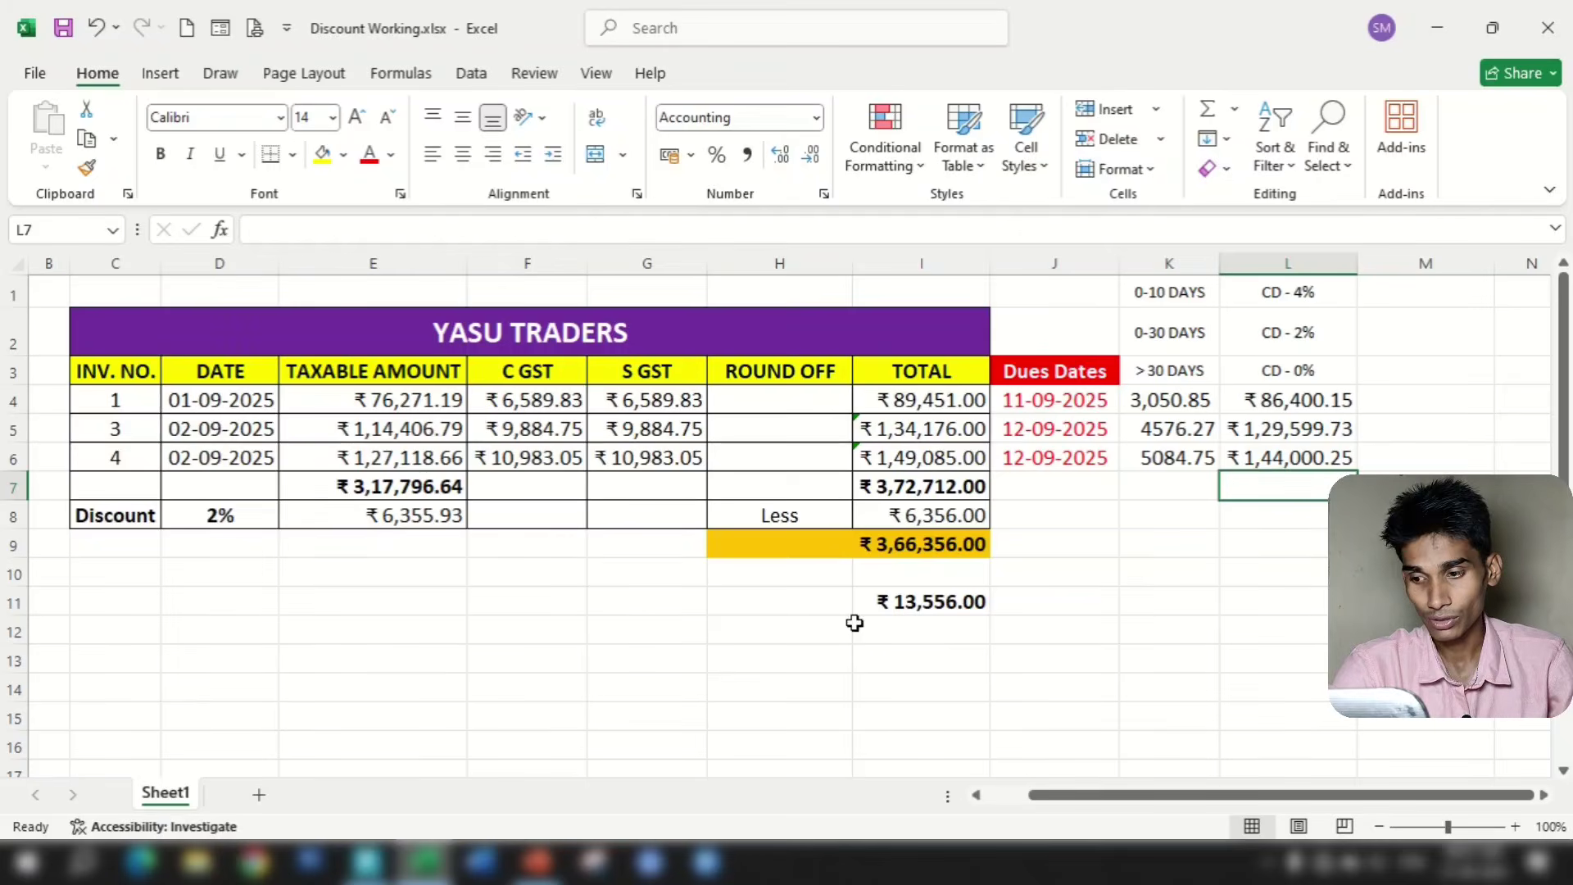
Switch to TallyPrime, check voucher 4's total and return to the YASU TRADERS ledger to review its closing balance
{"action": "left_click", "coordinate": [366, 860]}
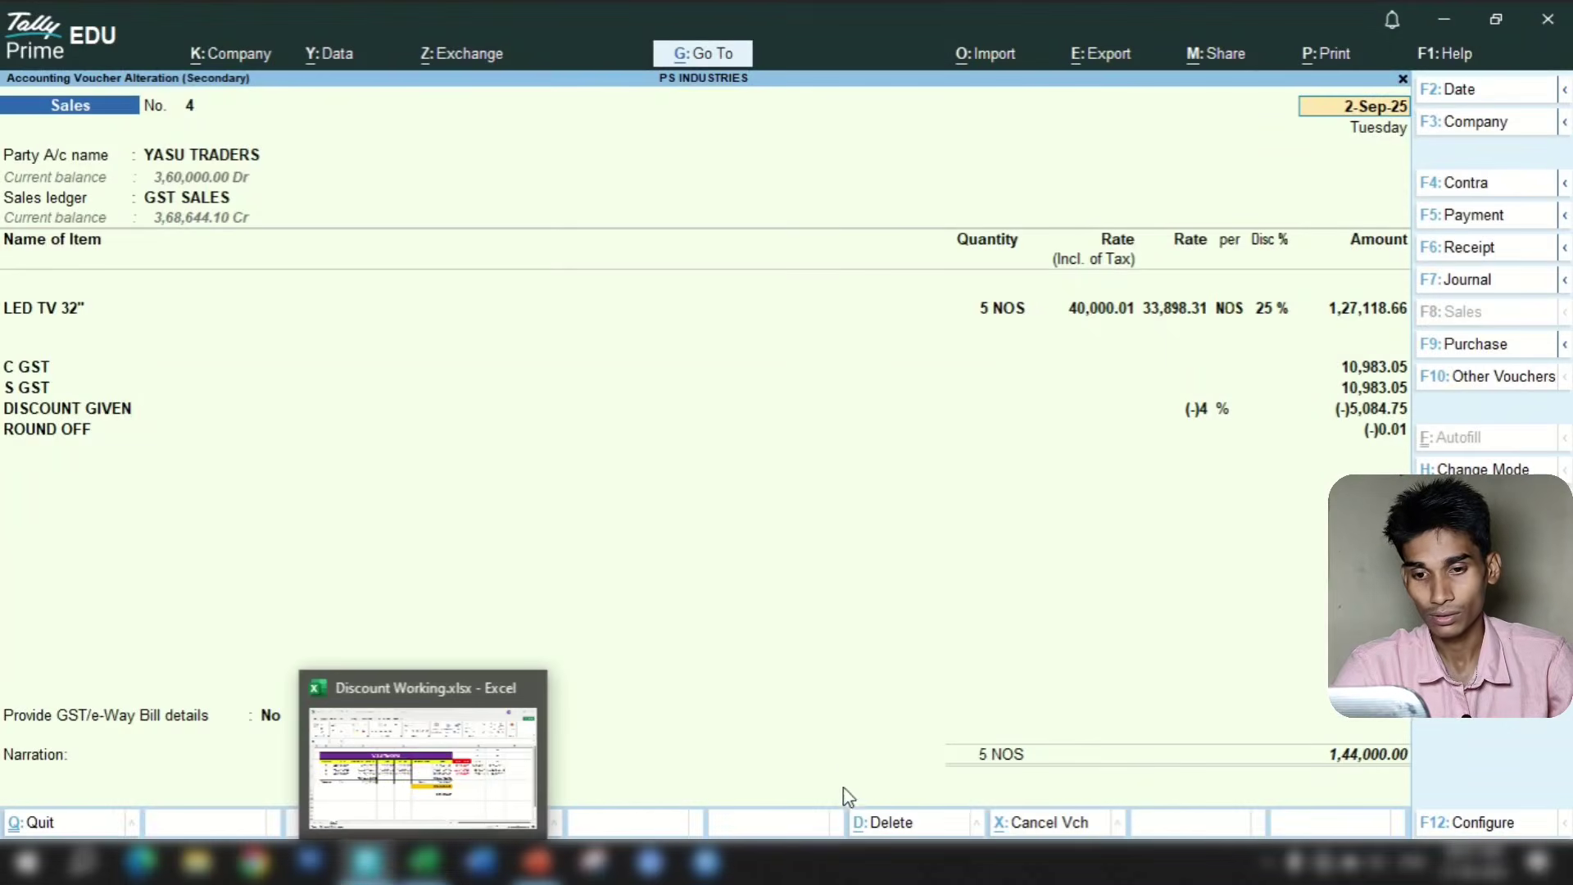
{"action": "key", "text": "Escape"}
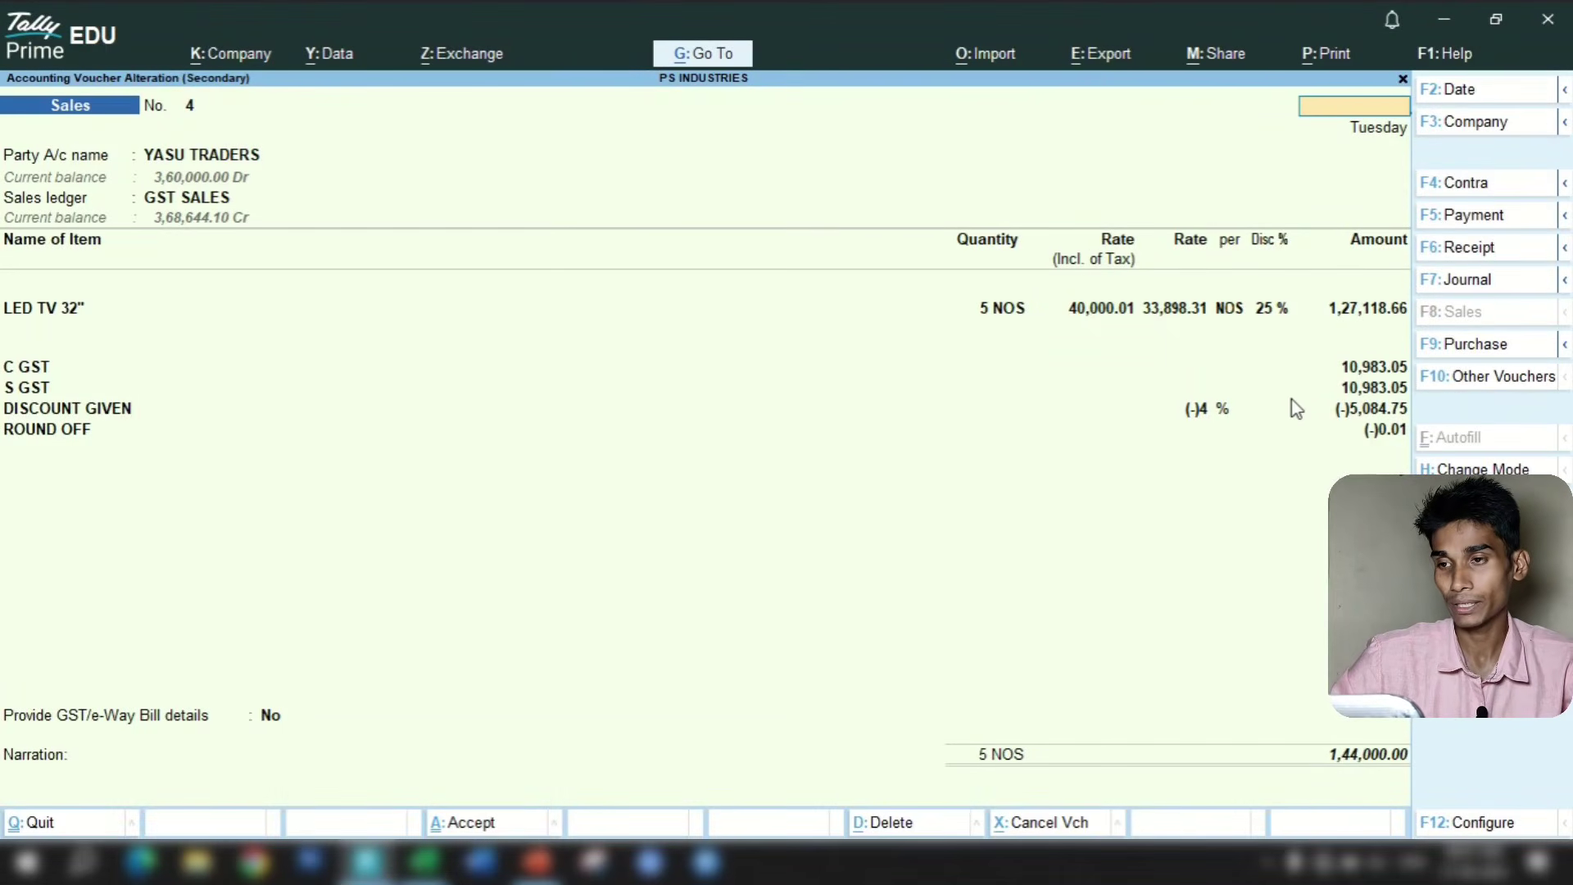
{"action": "key", "text": "y"}
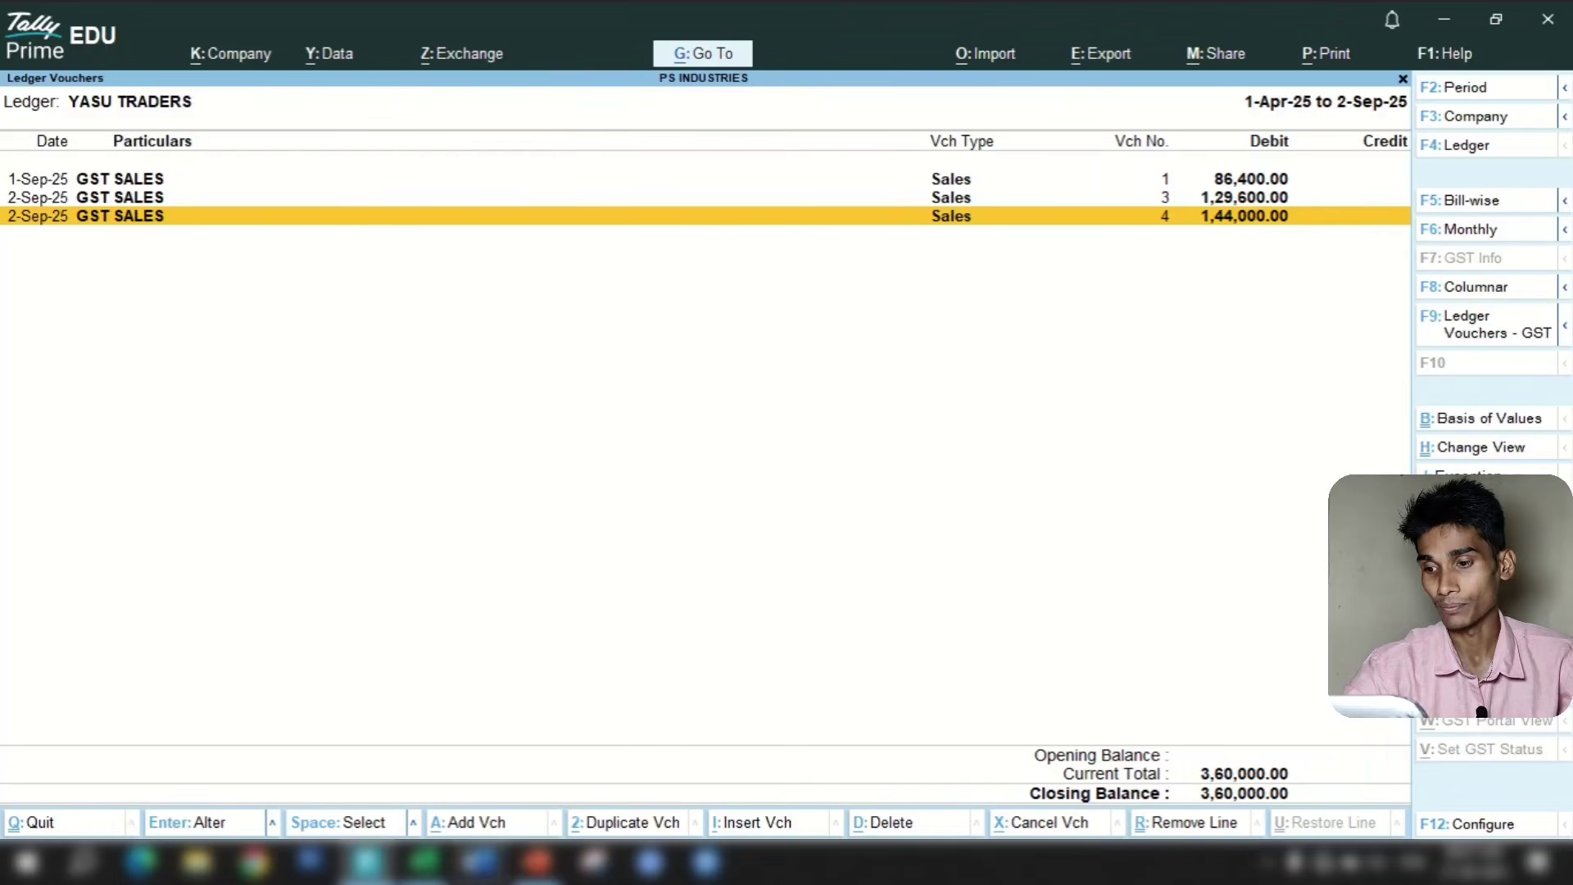
Switch to Excel and total the net payables in cell L7 with =SUM(L4:L6)
{"action": "left_click", "coordinate": [425, 862]}
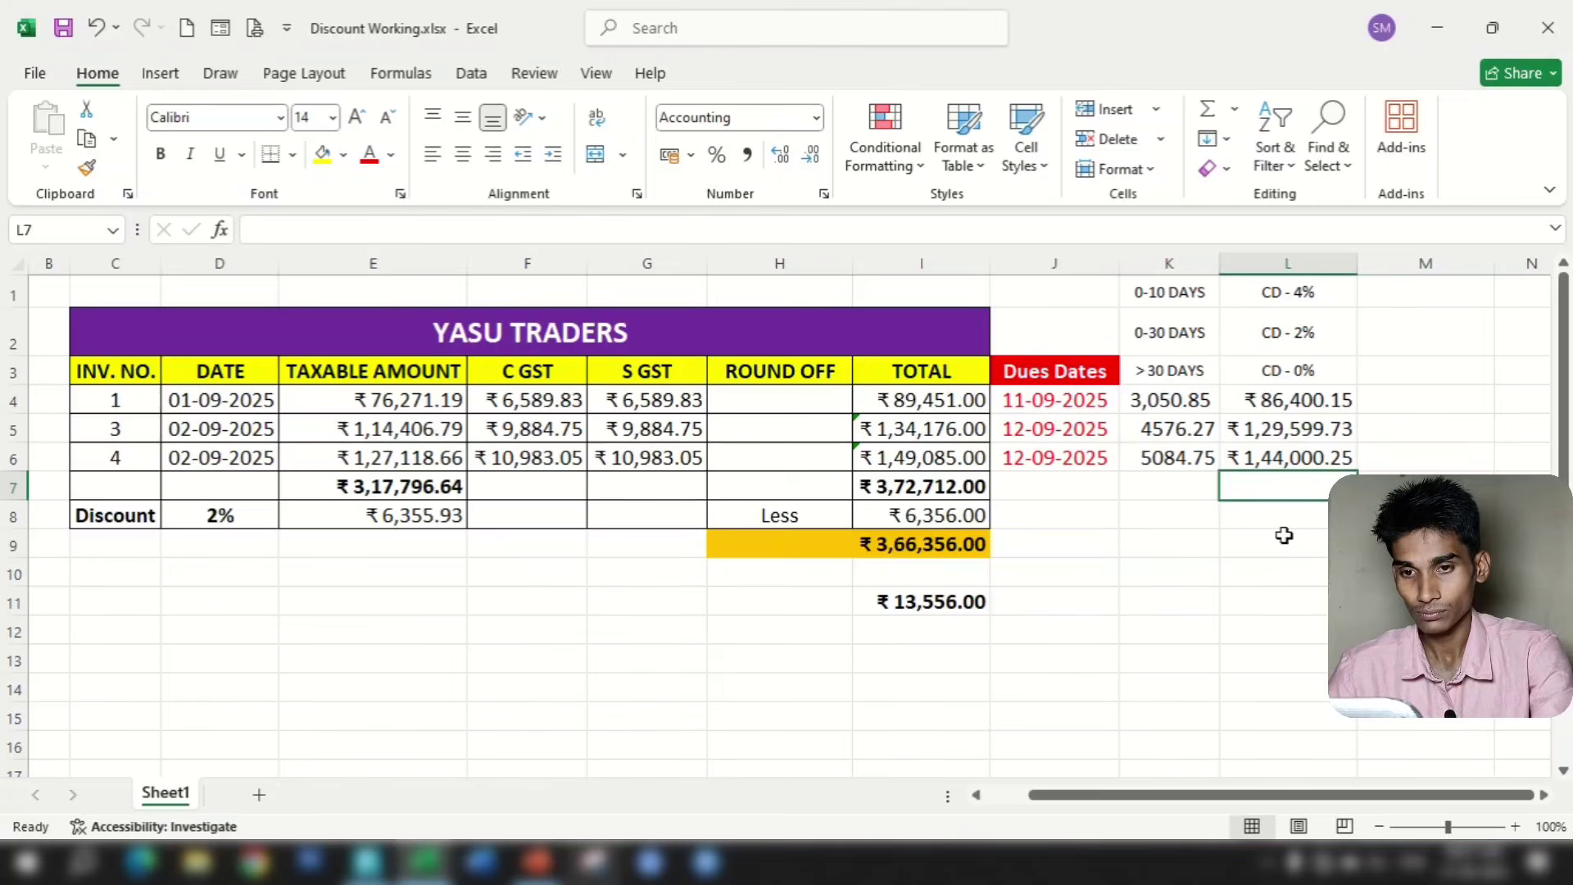
{"action": "key", "text": "alt+equal"}
{"action": "key", "text": "Return"}
{"action": "key", "text": "Up"}
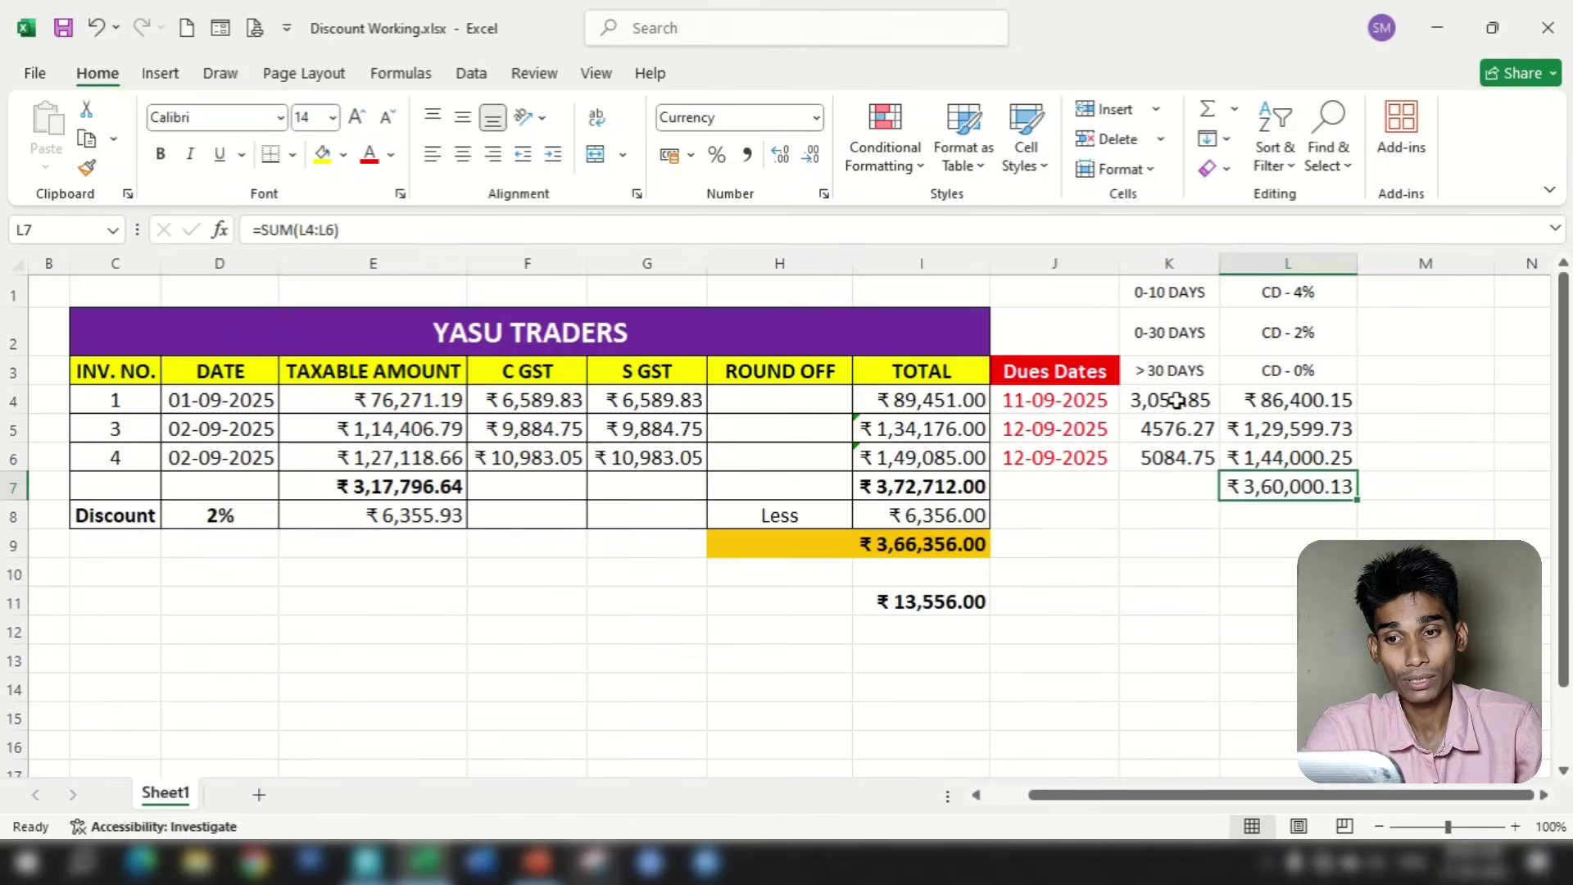
Clear the discount and net payable working in K4:L7 and the amount in cell I11
{"action": "left_click_drag", "start_coordinate": [1177, 400], "coordinate": [1321, 493]}
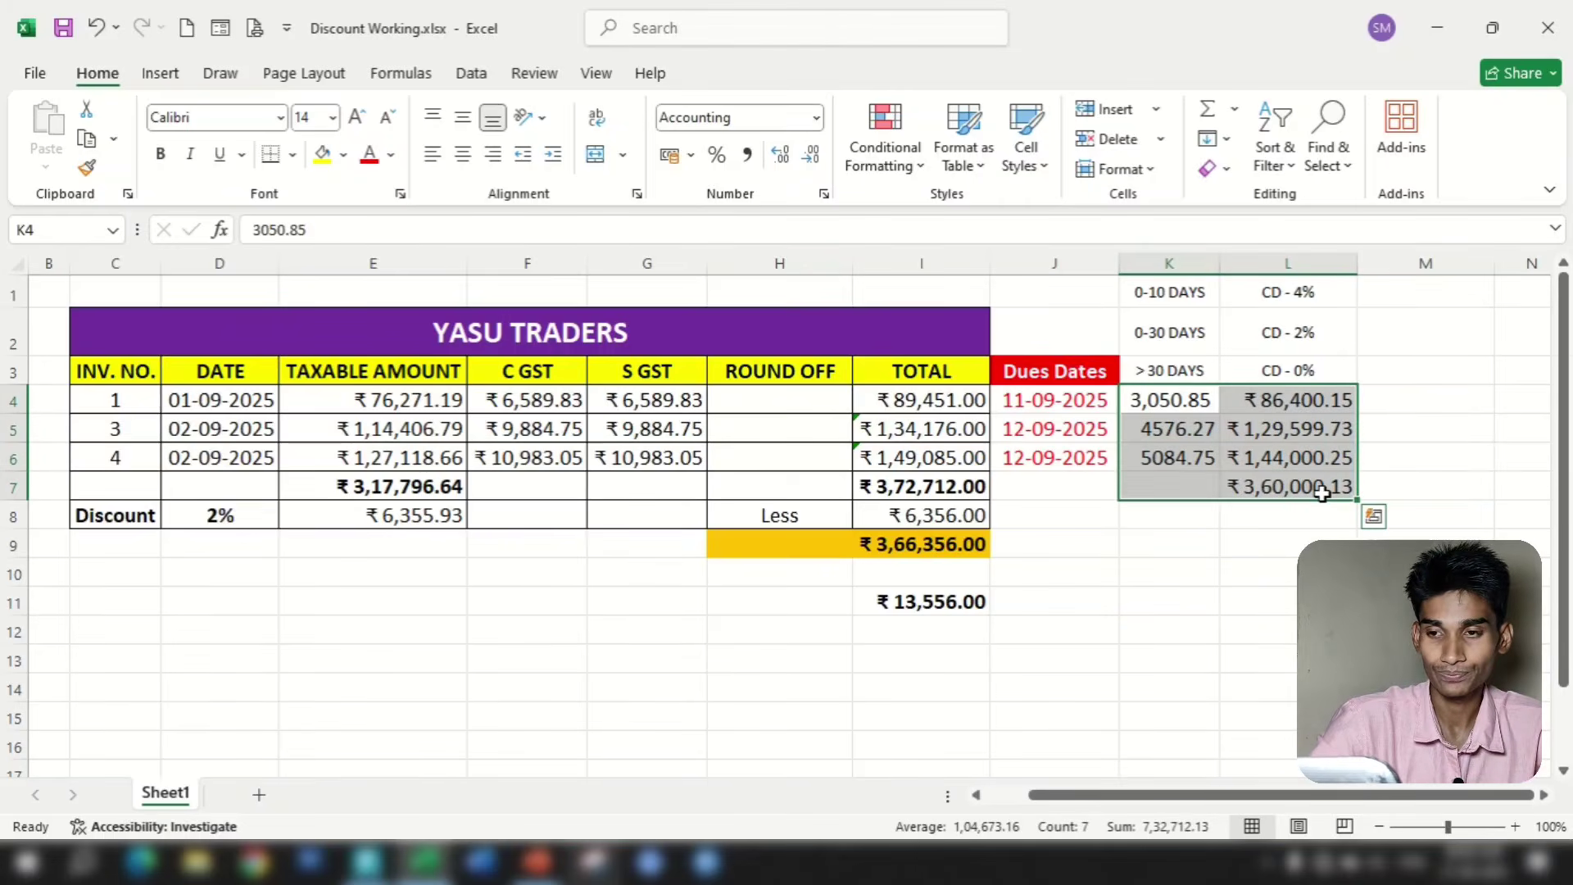
{"action": "key", "text": "Delete"}
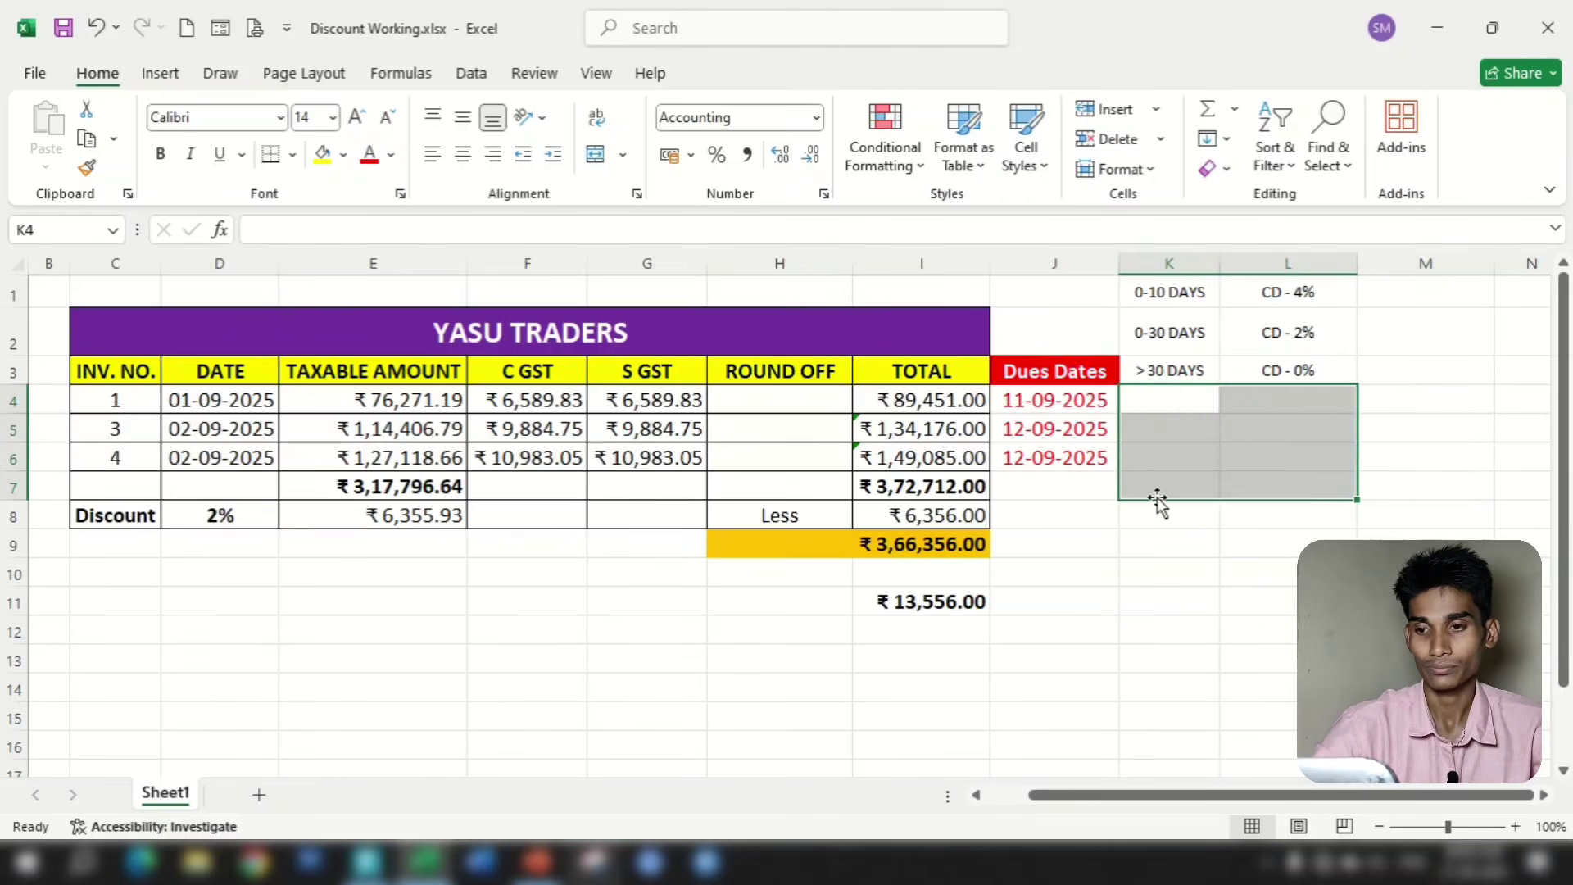
{"action": "left_click", "coordinate": [926, 604]}
{"action": "key", "text": "Delete"}
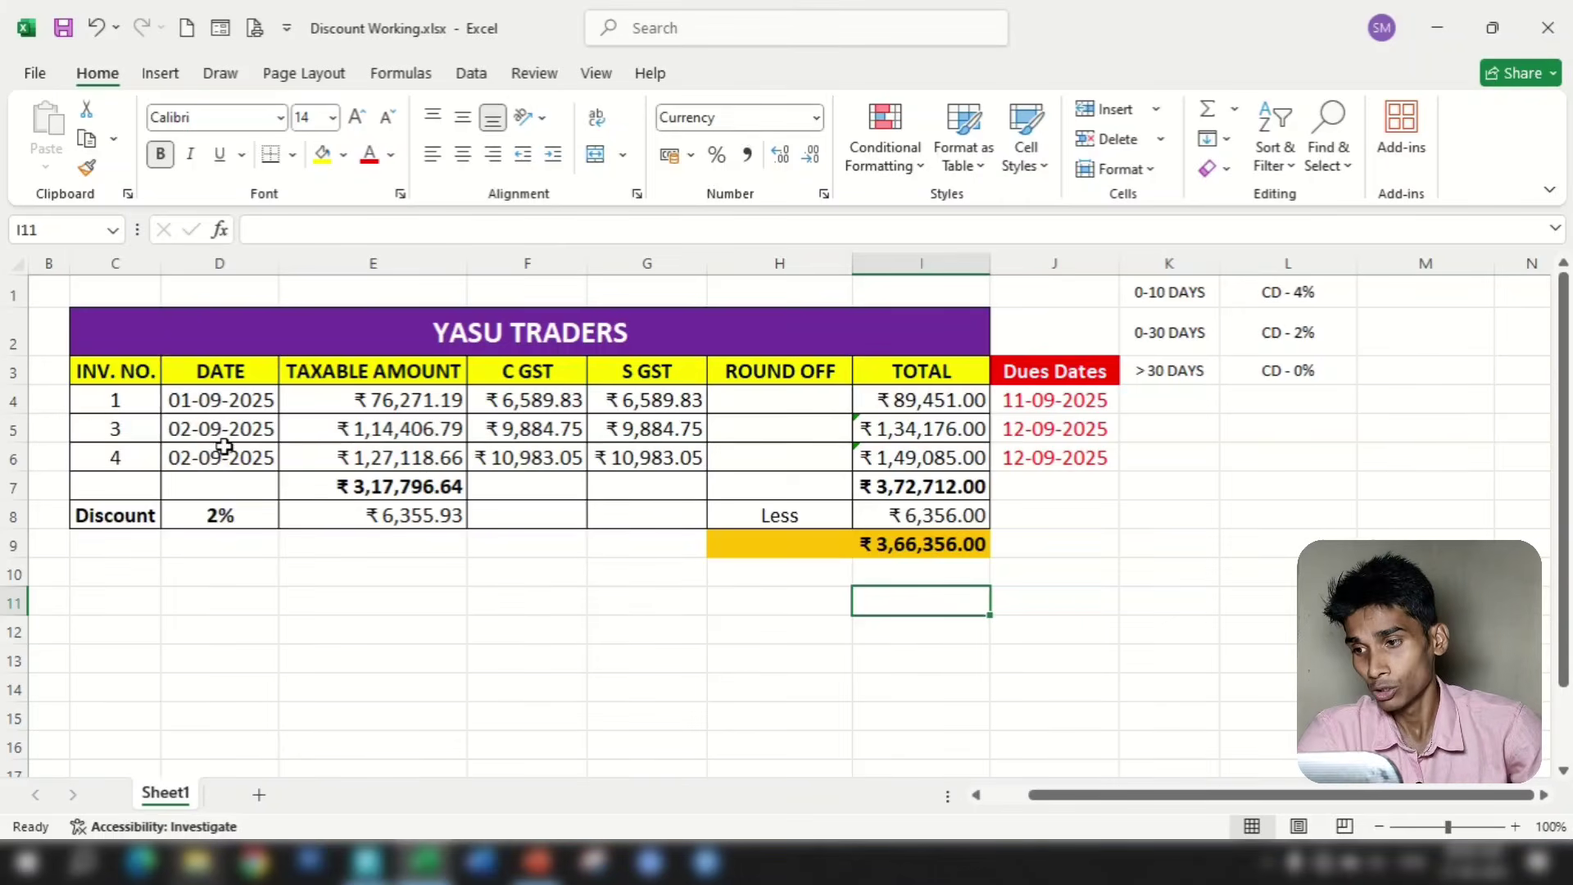
{"action": "left_click", "coordinate": [663, 624]}
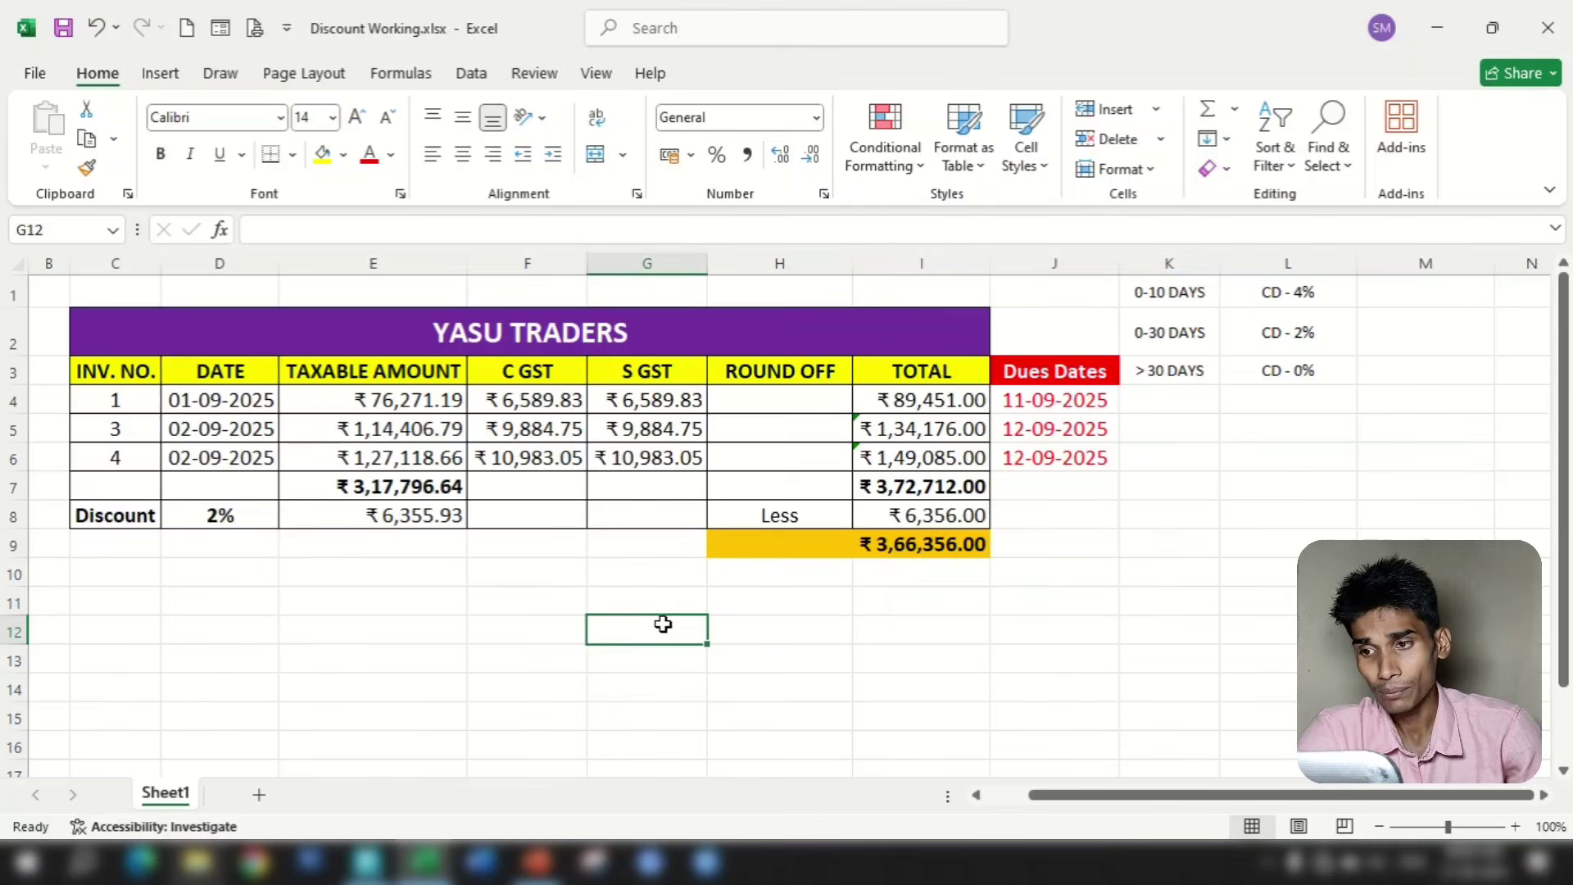
Compare the sheet's C GST and S GST amounts with voucher 4 in TallyPrime, returning to Excel
{"action": "left_click_drag", "start_coordinate": [519, 397], "coordinate": [644, 464]}
{"action": "left_click", "coordinate": [367, 860]}
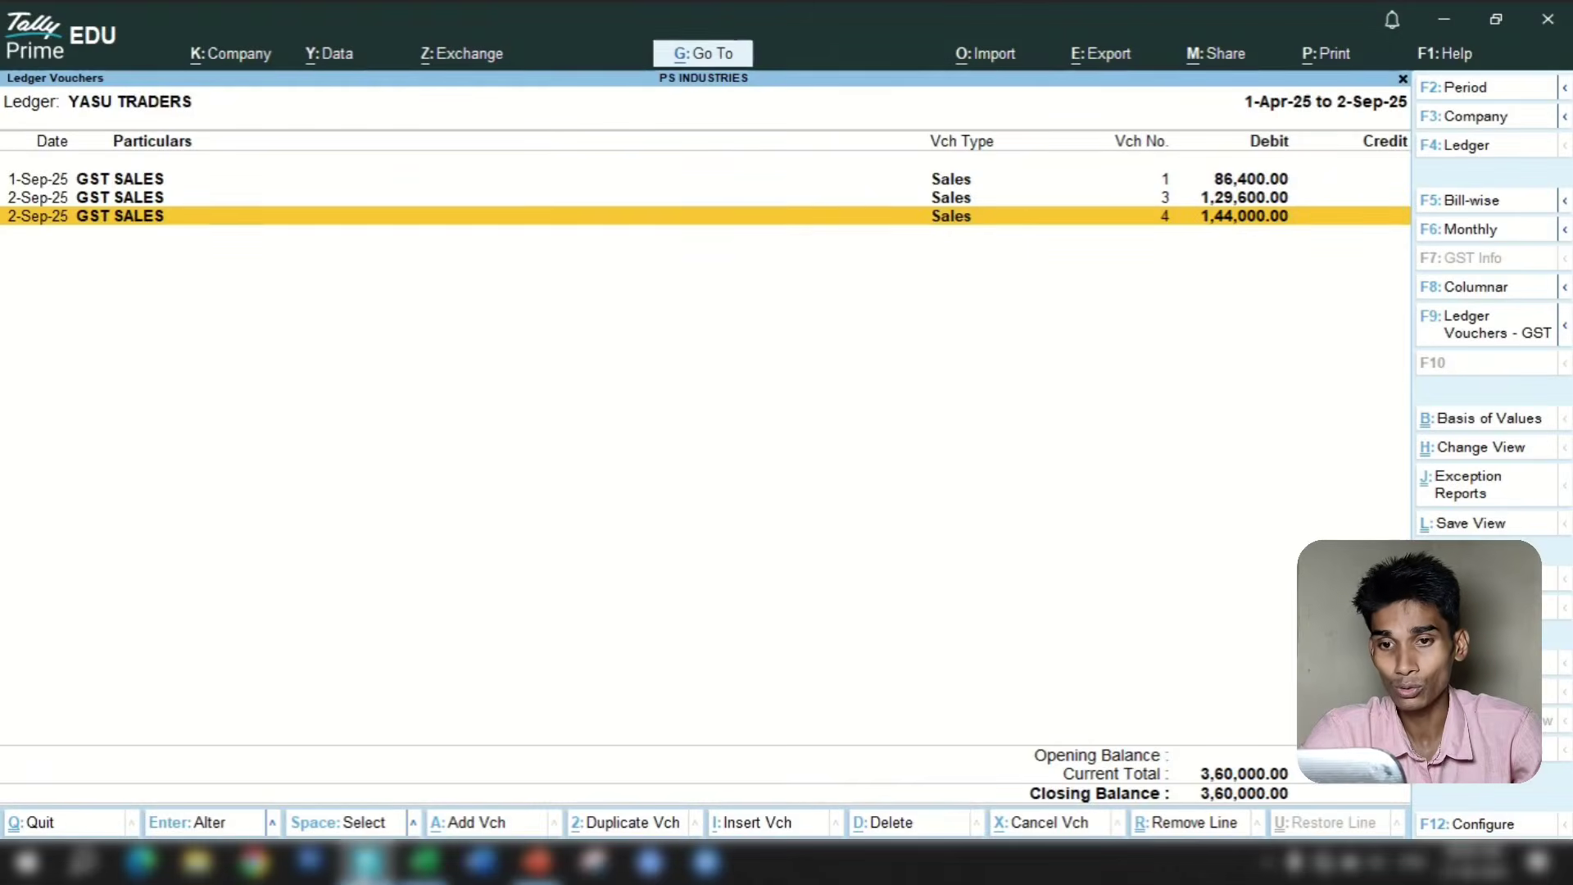
{"action": "key", "text": "Return"}
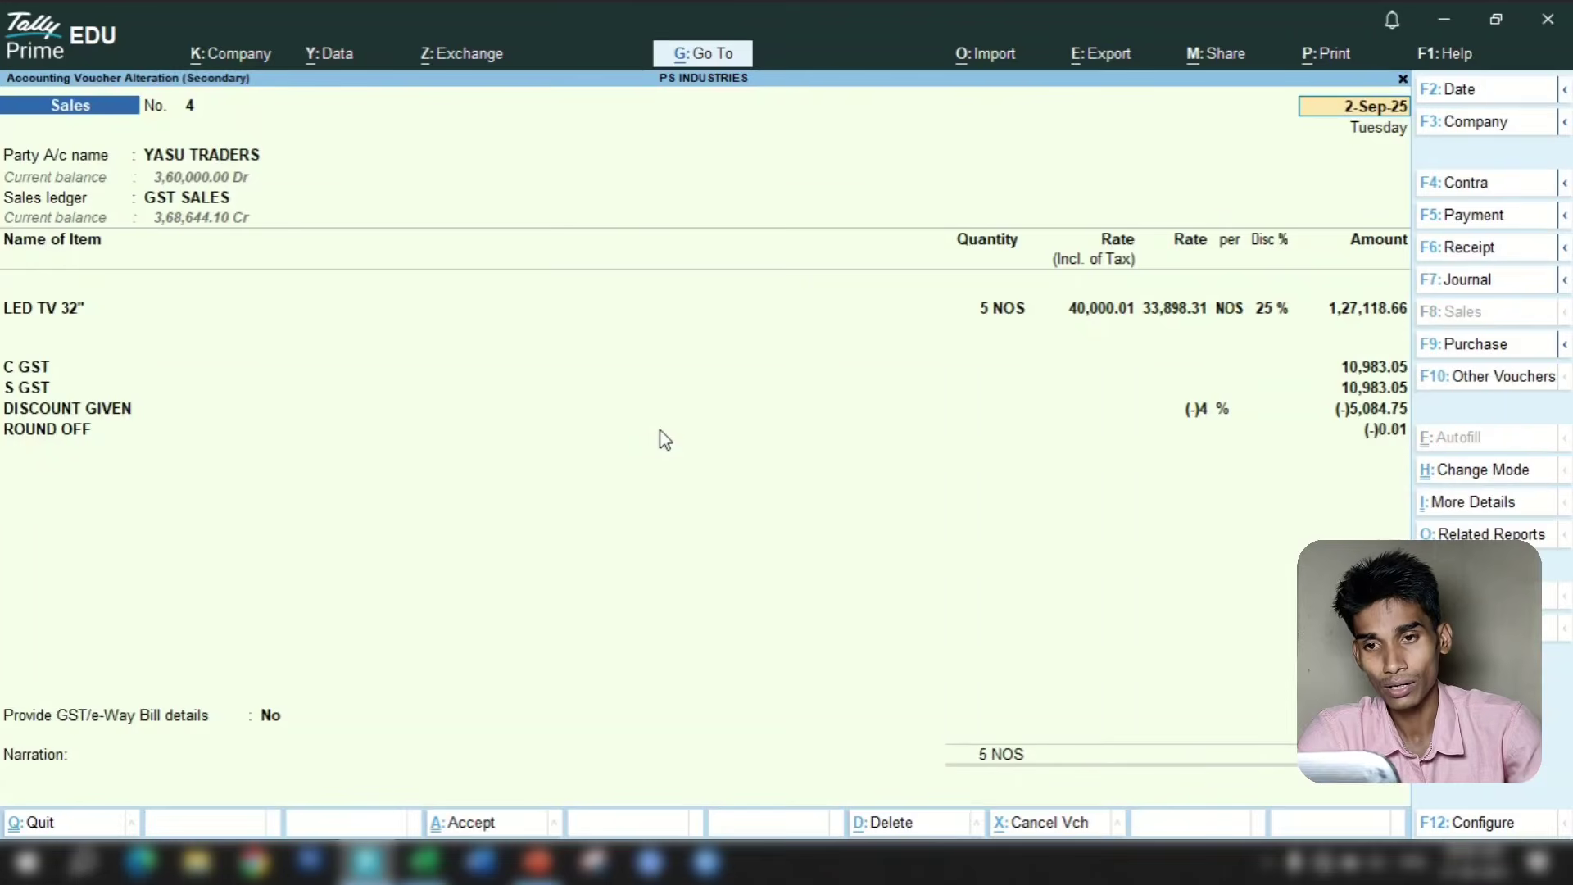
{"action": "left_click", "coordinate": [423, 860]}
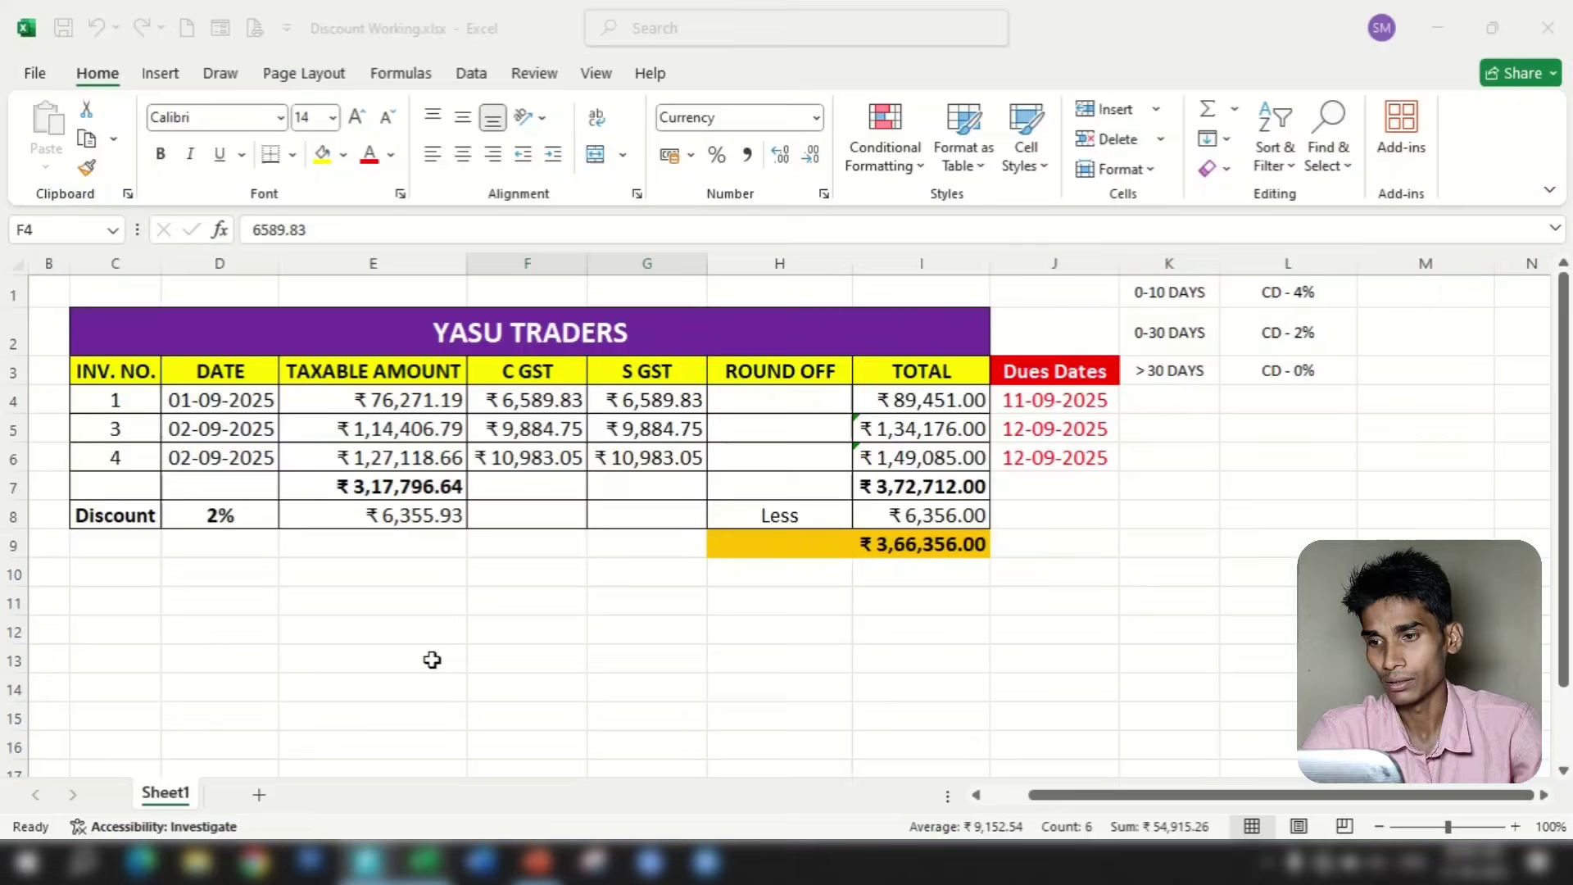
Examine the invoices' C GST and S GST amounts, the 2% discount calculation and the resulting net payable in the YASU TRADERS table
{"action": "left_click", "coordinate": [605, 547]}
{"action": "left_click", "coordinate": [532, 459]}
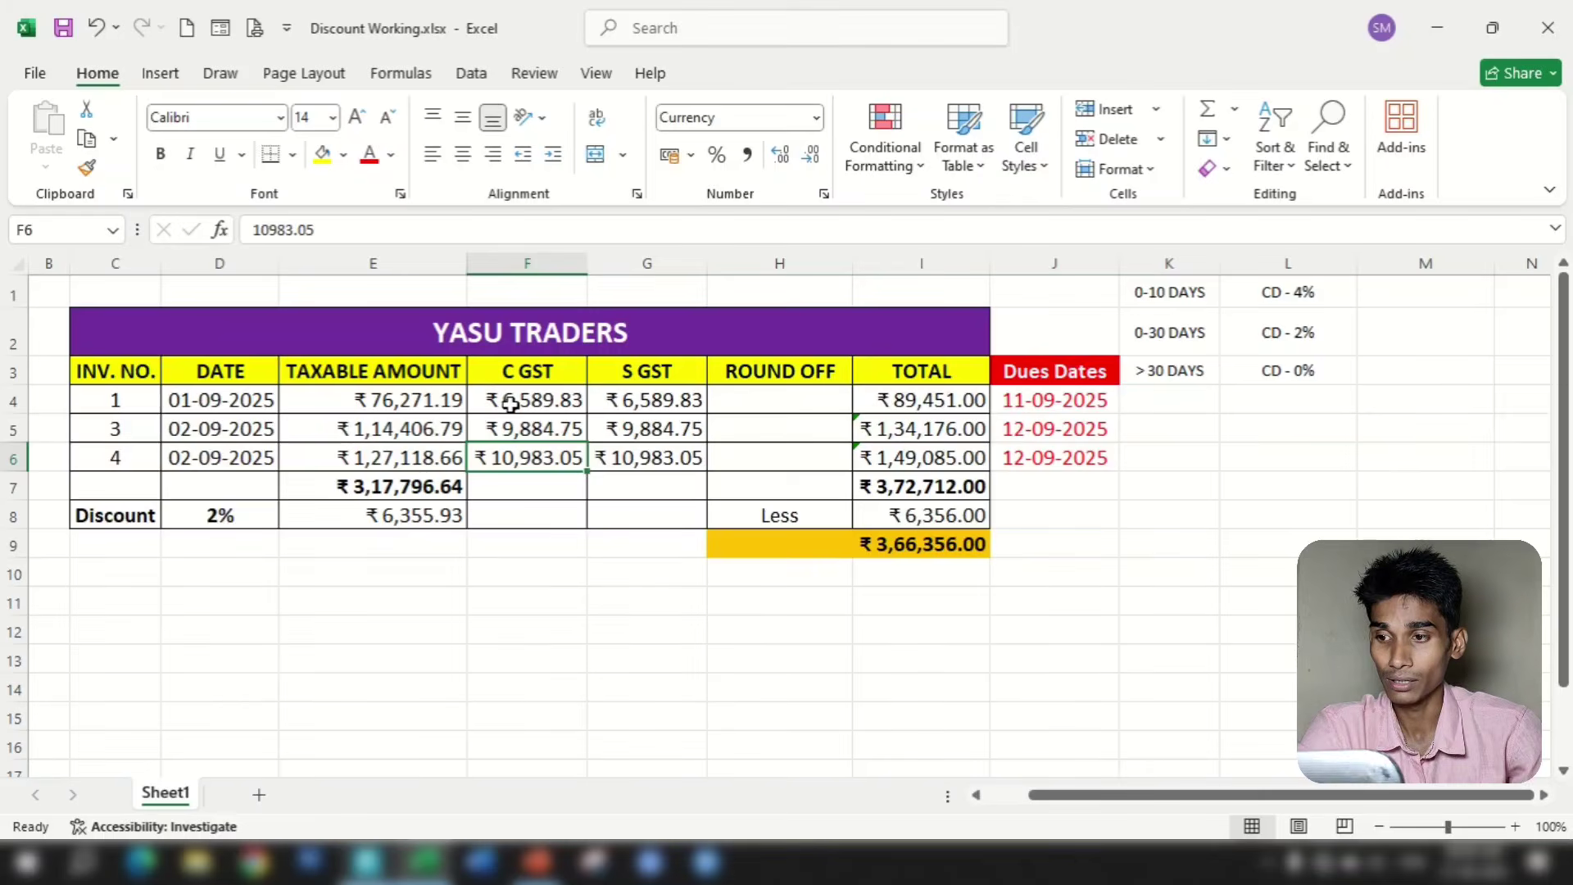
{"action": "left_click_drag", "start_coordinate": [516, 401], "coordinate": [649, 457]}
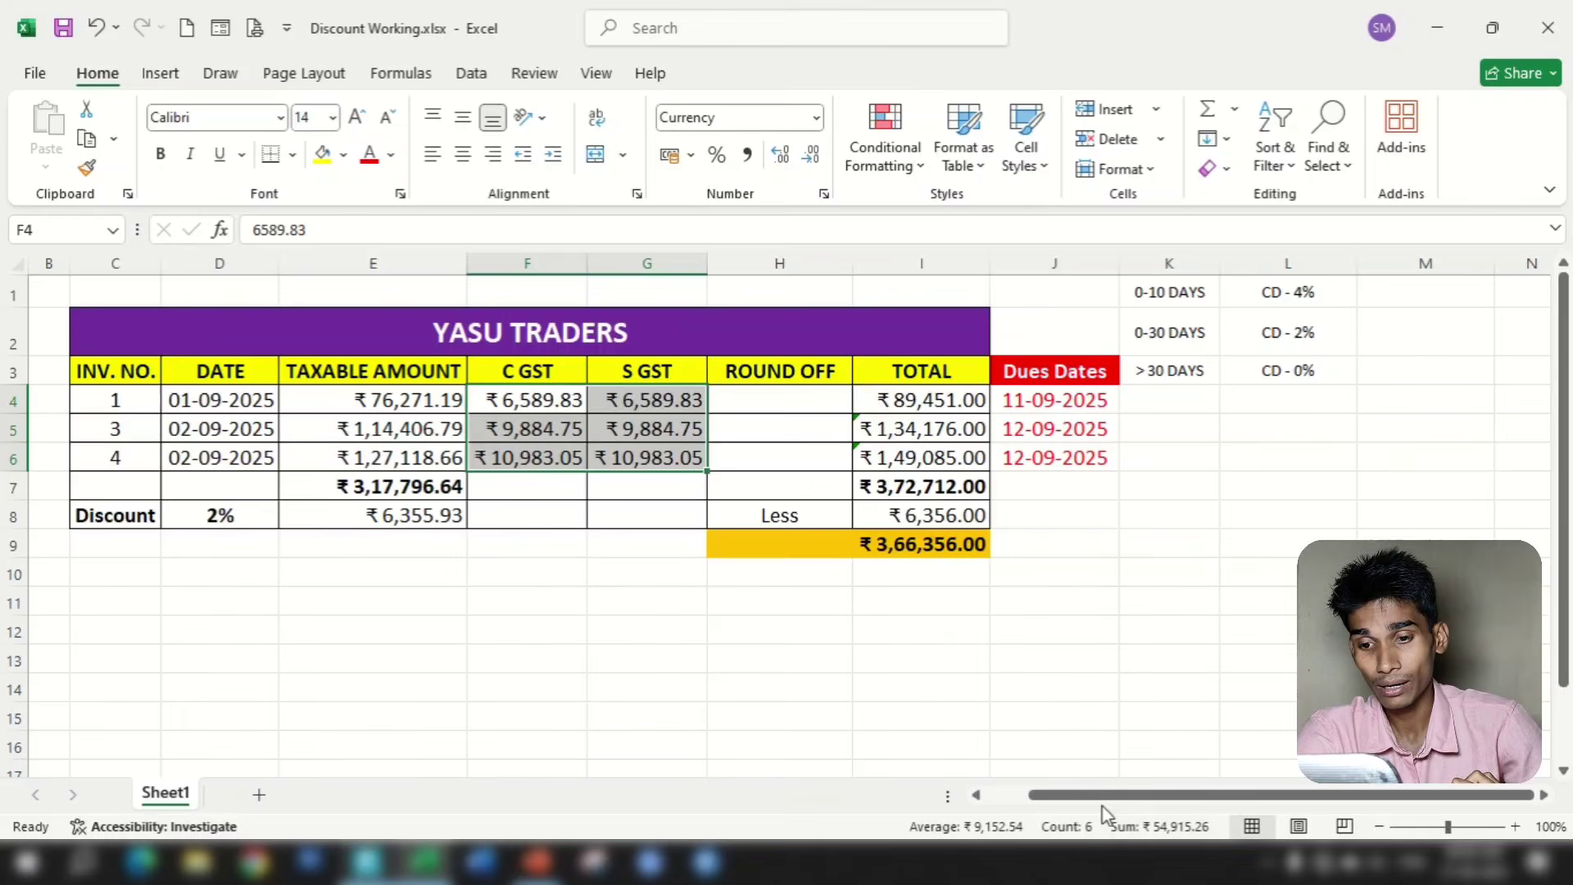
{"action": "left_click_drag", "start_coordinate": [1101, 796], "coordinate": [895, 810]}
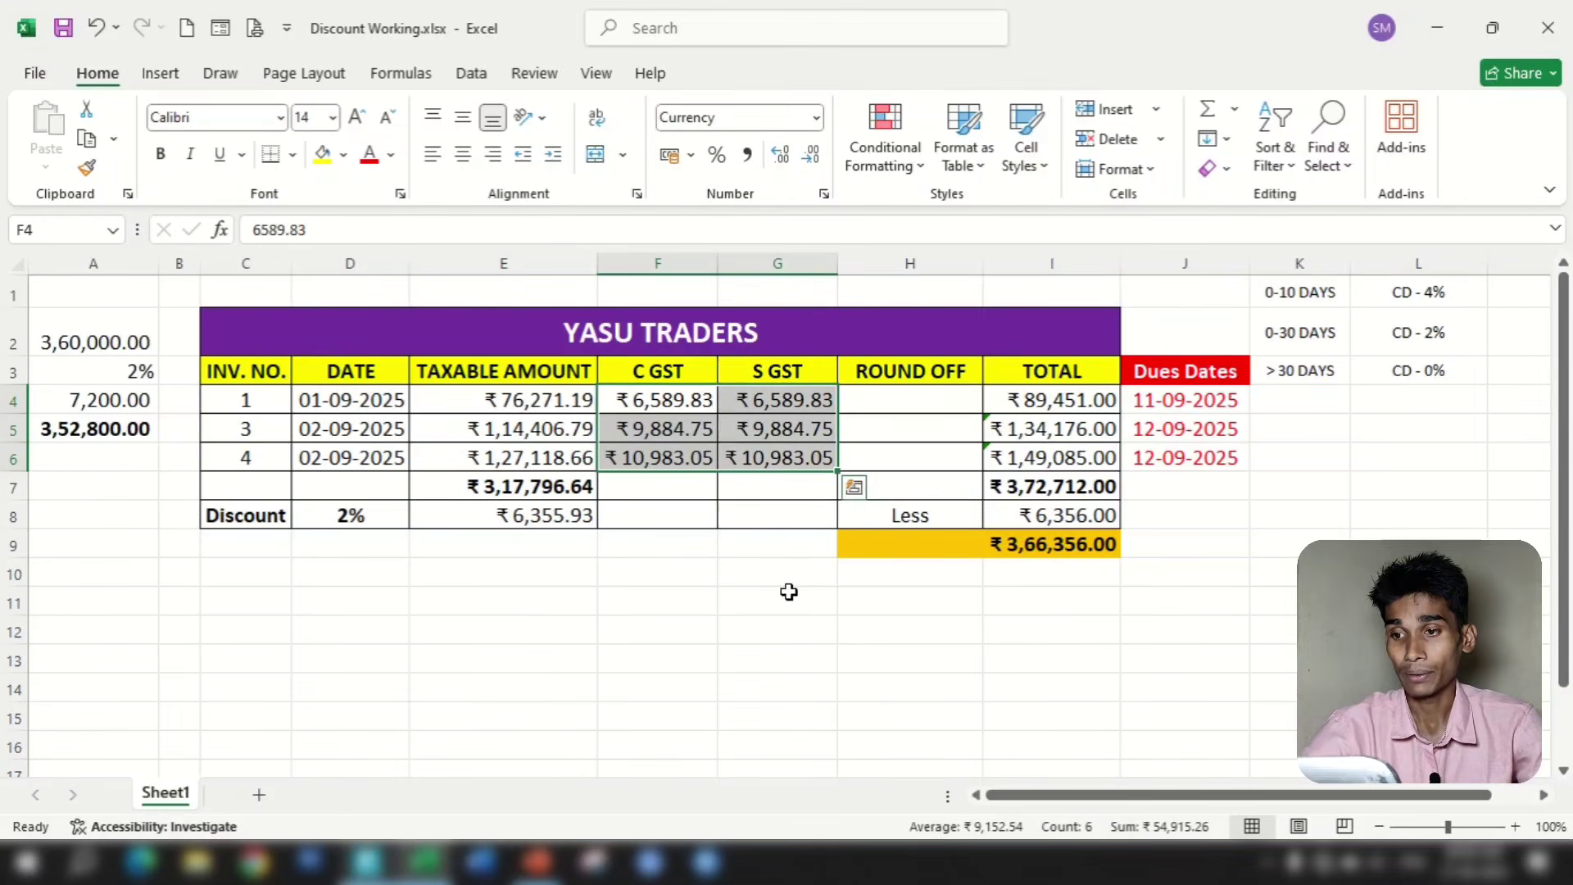
{"action": "left_click", "coordinate": [789, 592]}
{"action": "left_click_drag", "start_coordinate": [655, 398], "coordinate": [777, 457]}
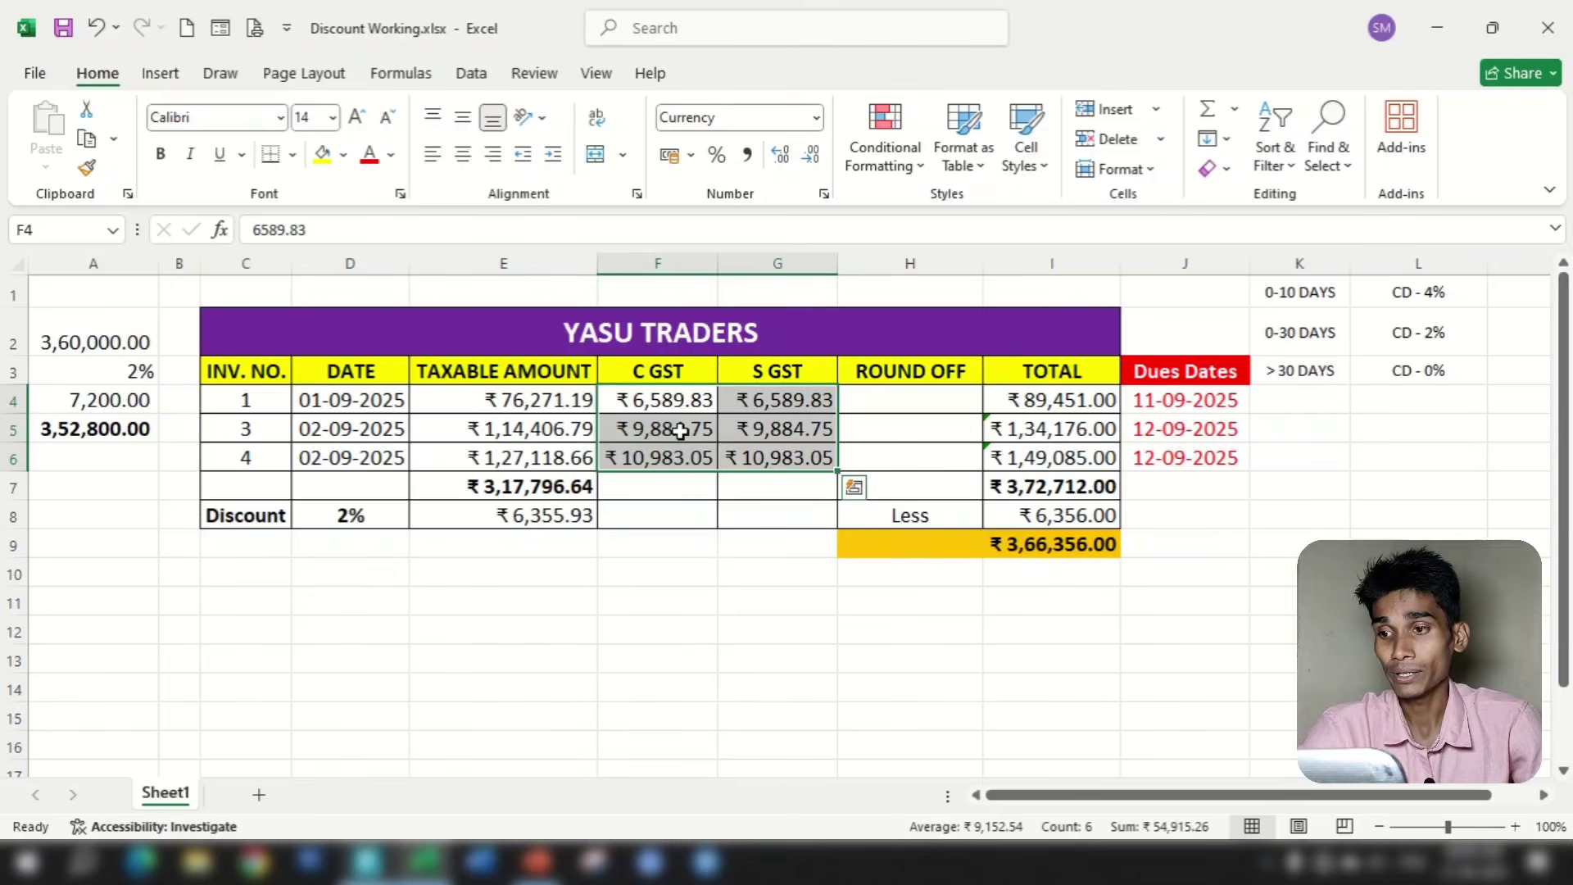
{"action": "left_click", "coordinate": [528, 514]}
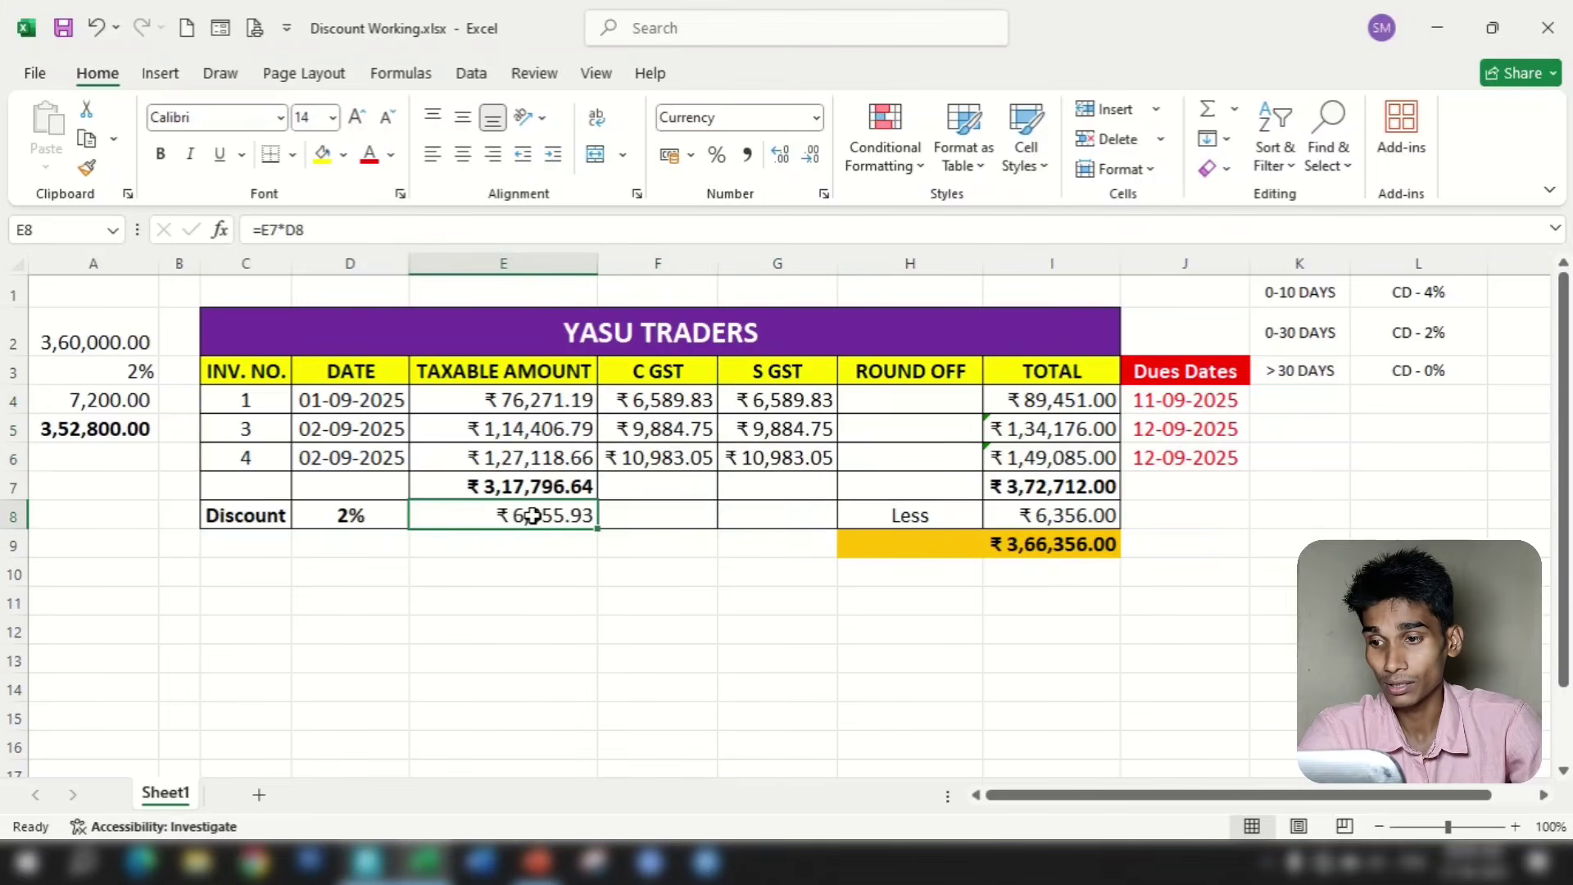
{"action": "left_click", "coordinate": [1056, 516]}
{"action": "left_click", "coordinate": [1102, 544]}
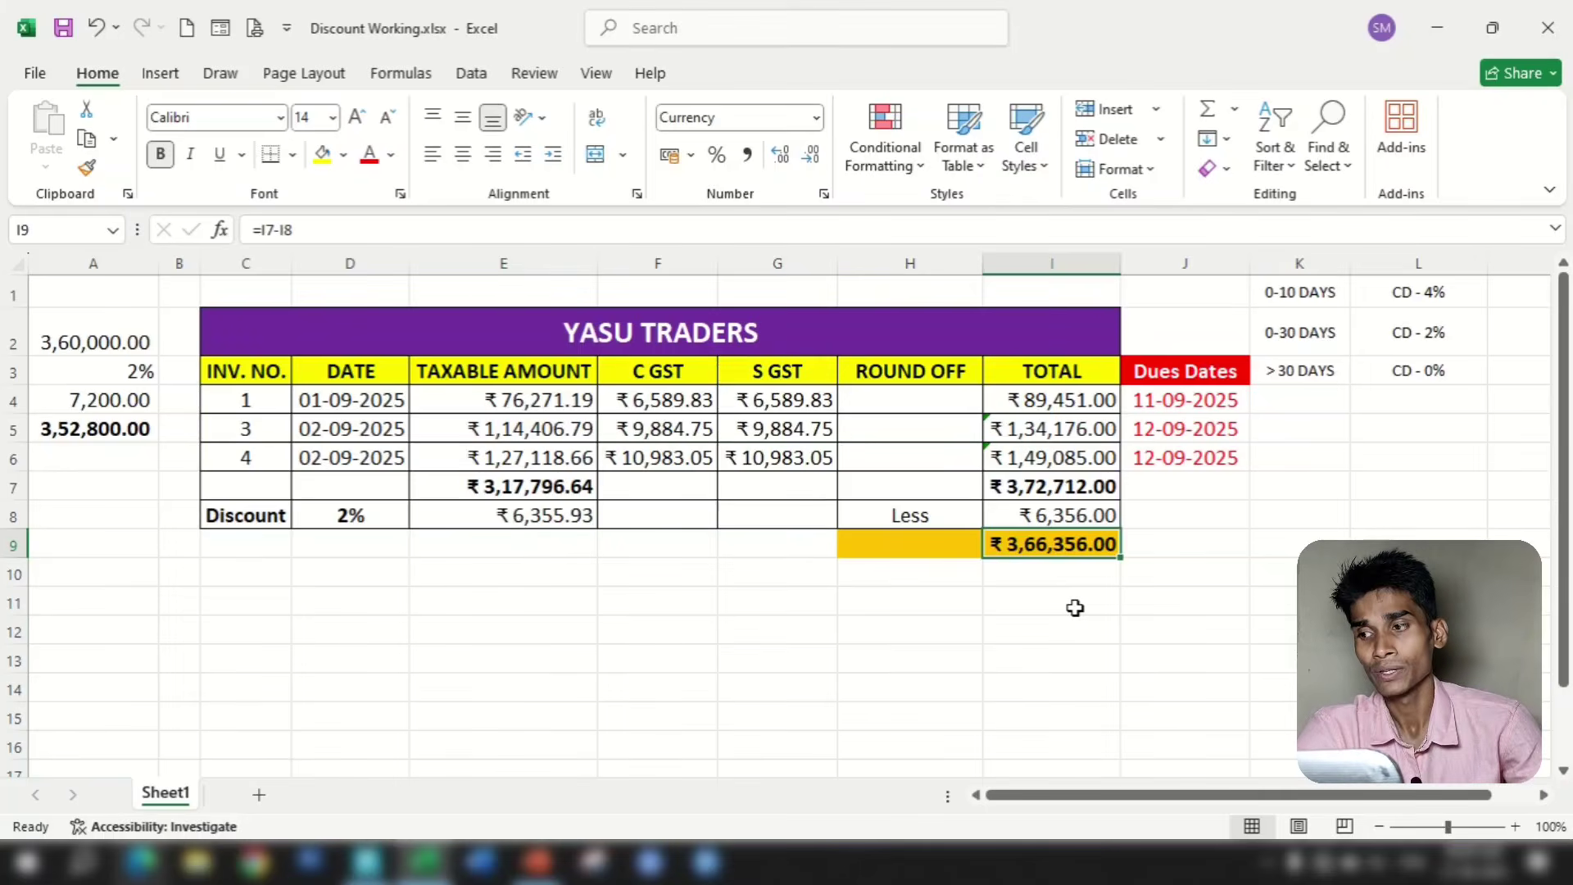
{"action": "left_click", "coordinate": [1129, 621]}
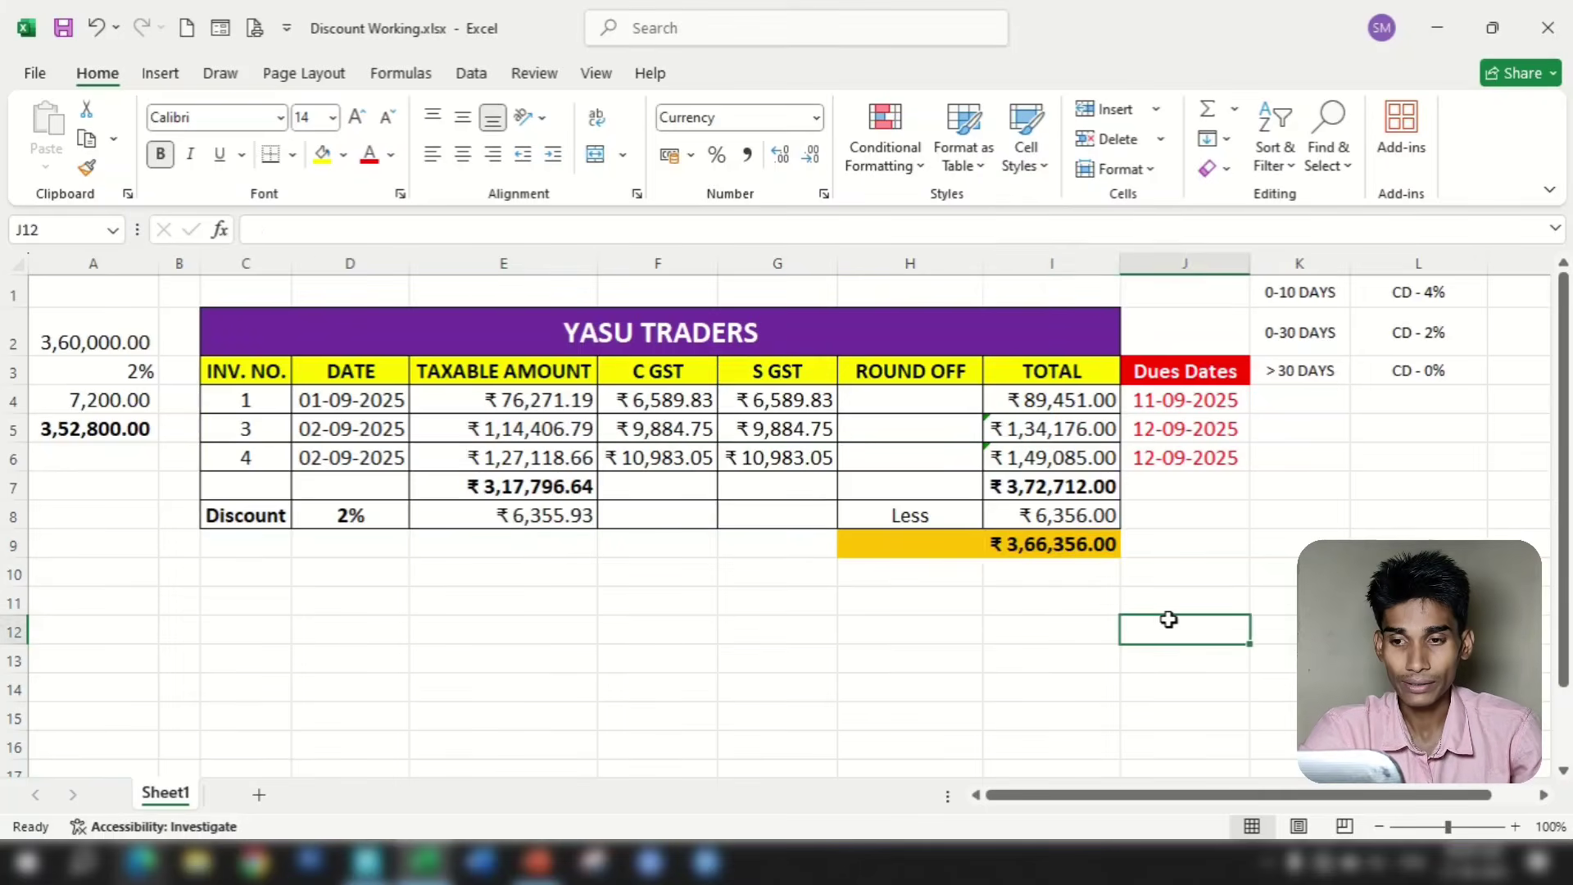
{"action": "left_click", "coordinate": [1078, 538]}
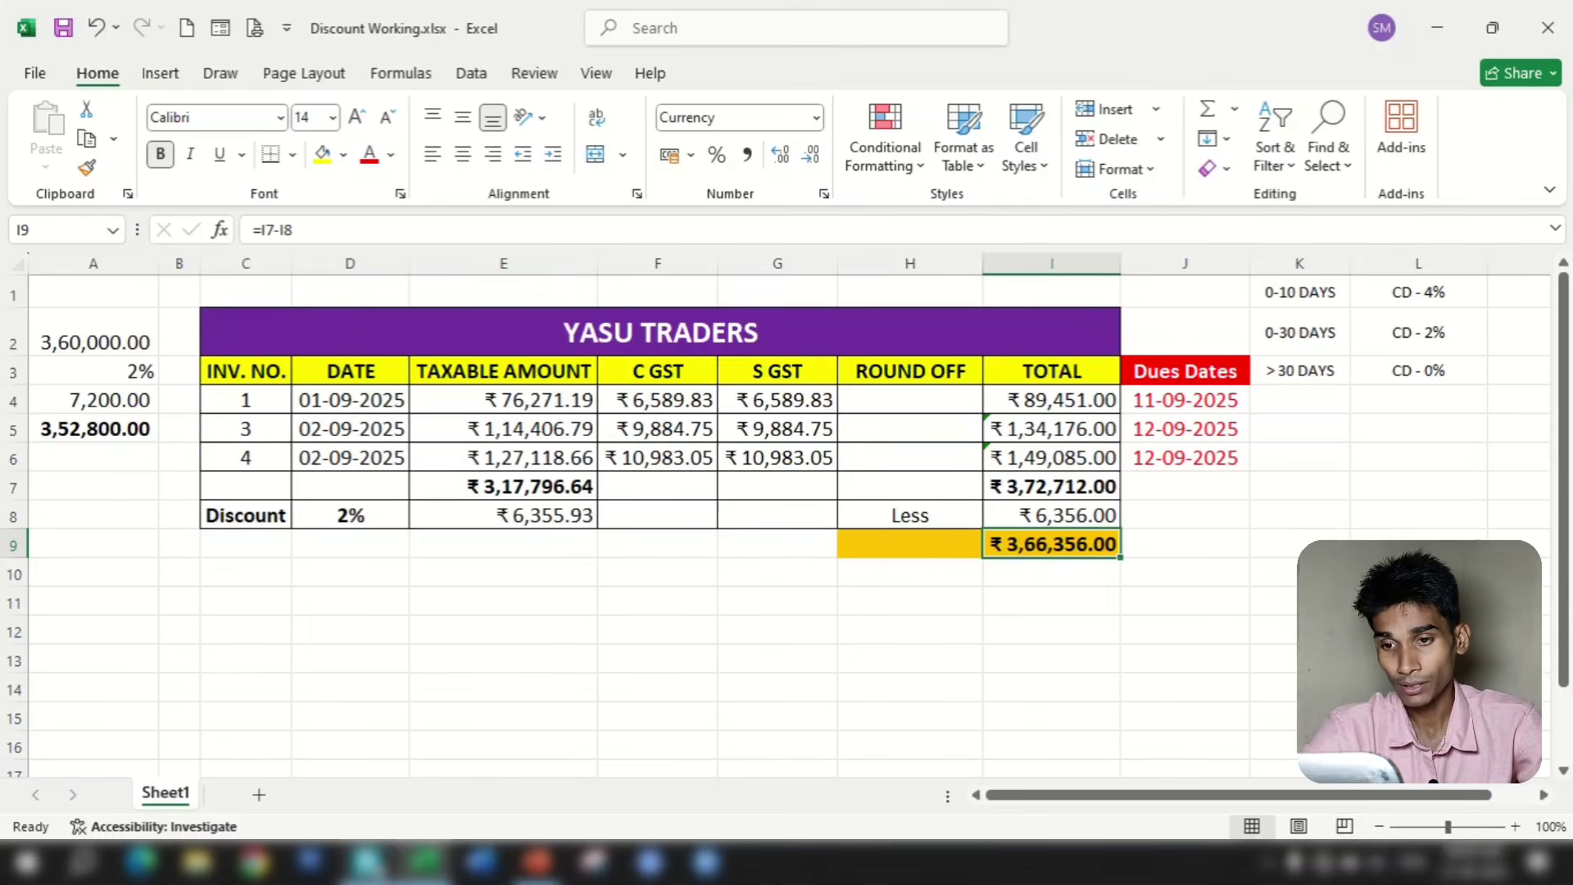
Switch to TallyPrime, quit voucher 4 and close the ledger reports back to the Gateway of Tally
{"action": "left_click", "coordinate": [367, 862]}
{"action": "key", "text": "Escape"}
{"action": "key", "text": "Escape"}
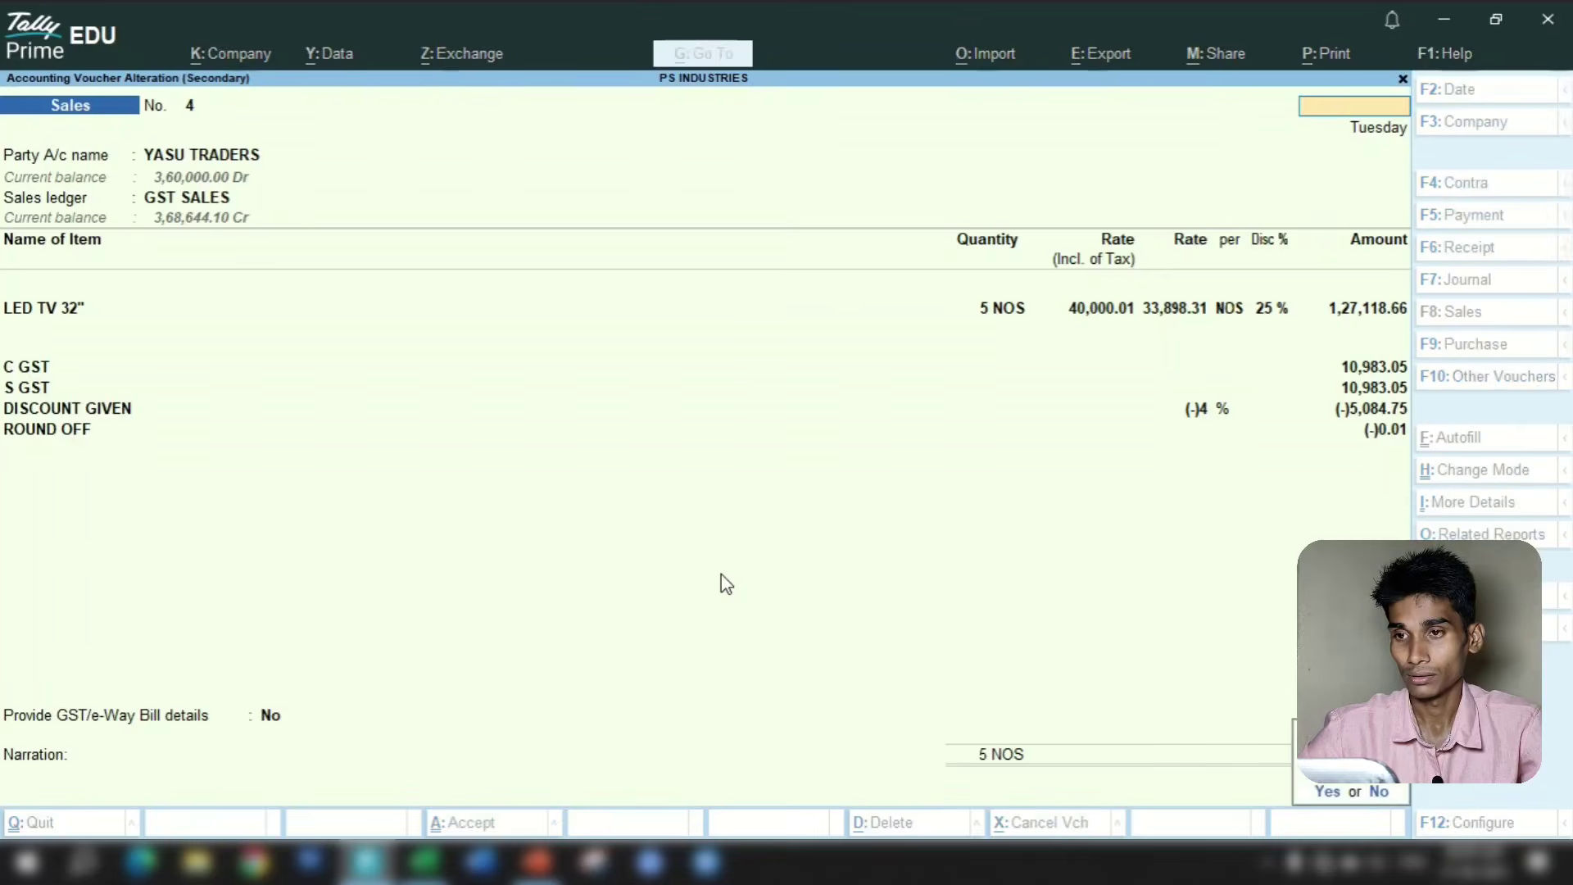
{"action": "key", "text": "Return"}
{"action": "key", "text": "Escape"}
{"action": "key", "text": "Escape"}
{"action": "key", "text": "Escape"}
{"action": "key", "text": "Escape"}
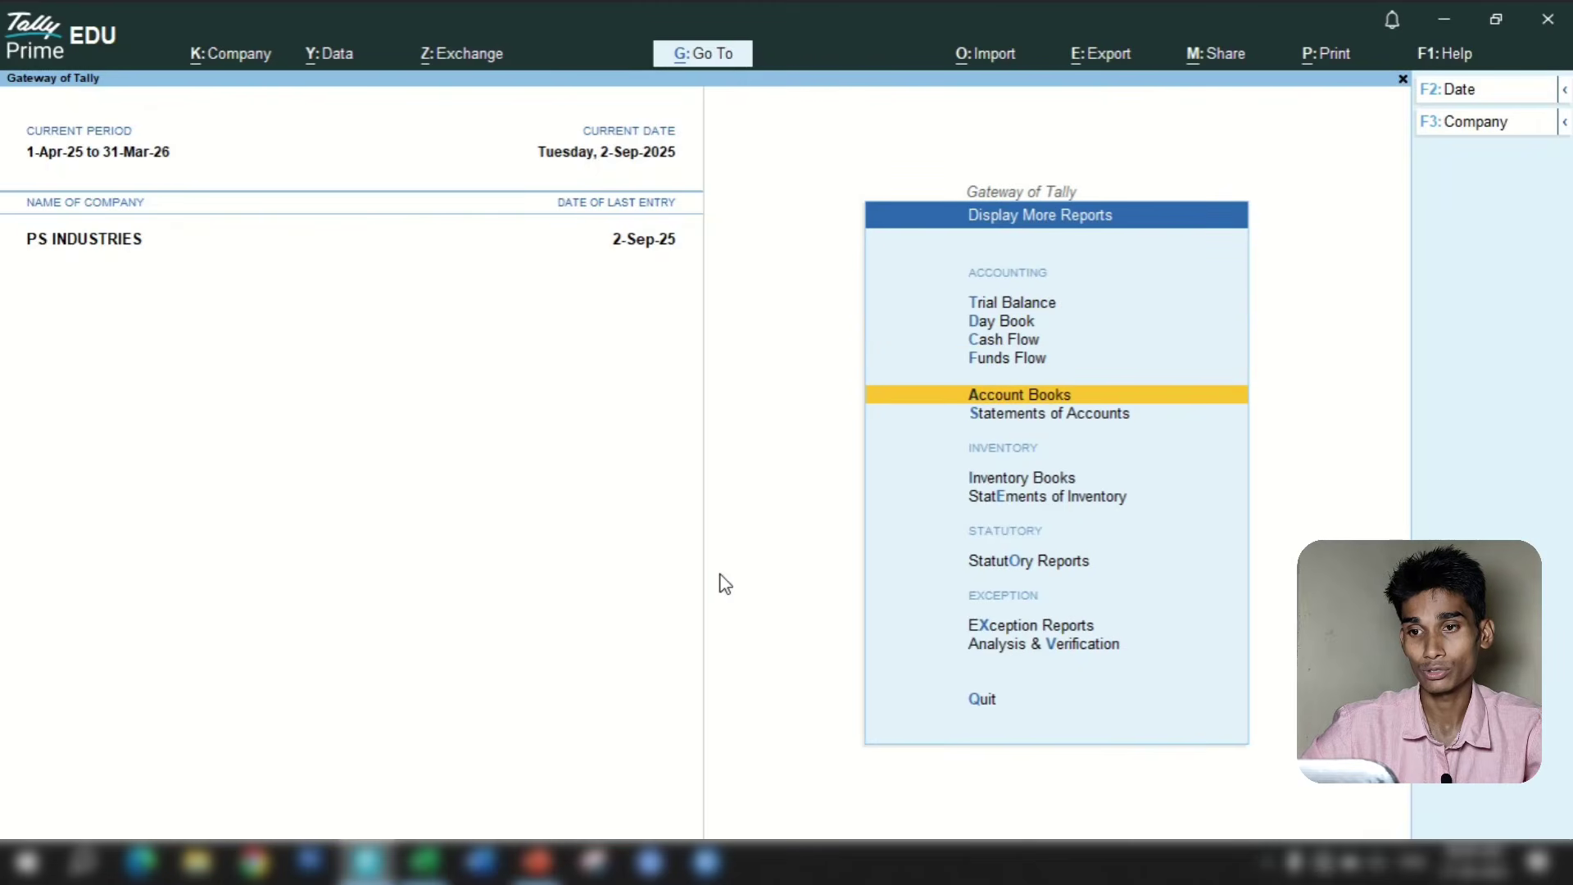
{"action": "key", "text": "Escape"}
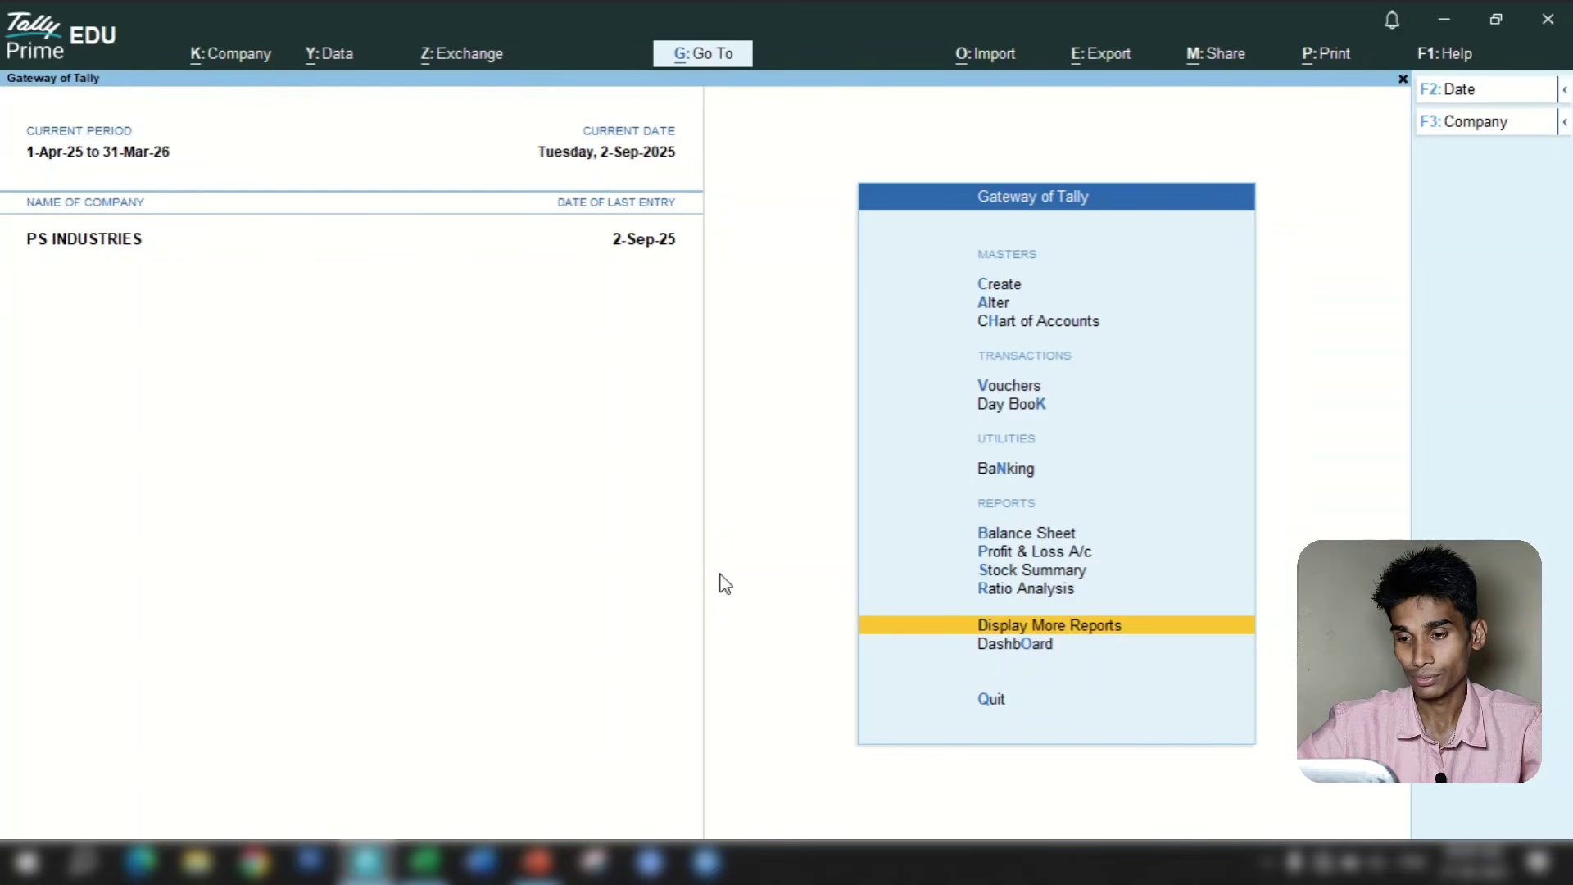
Start a receipt voucher with HDFC BANK as the account and YASU TRADERS as the particulars ledger
{"action": "key", "text": "v"}
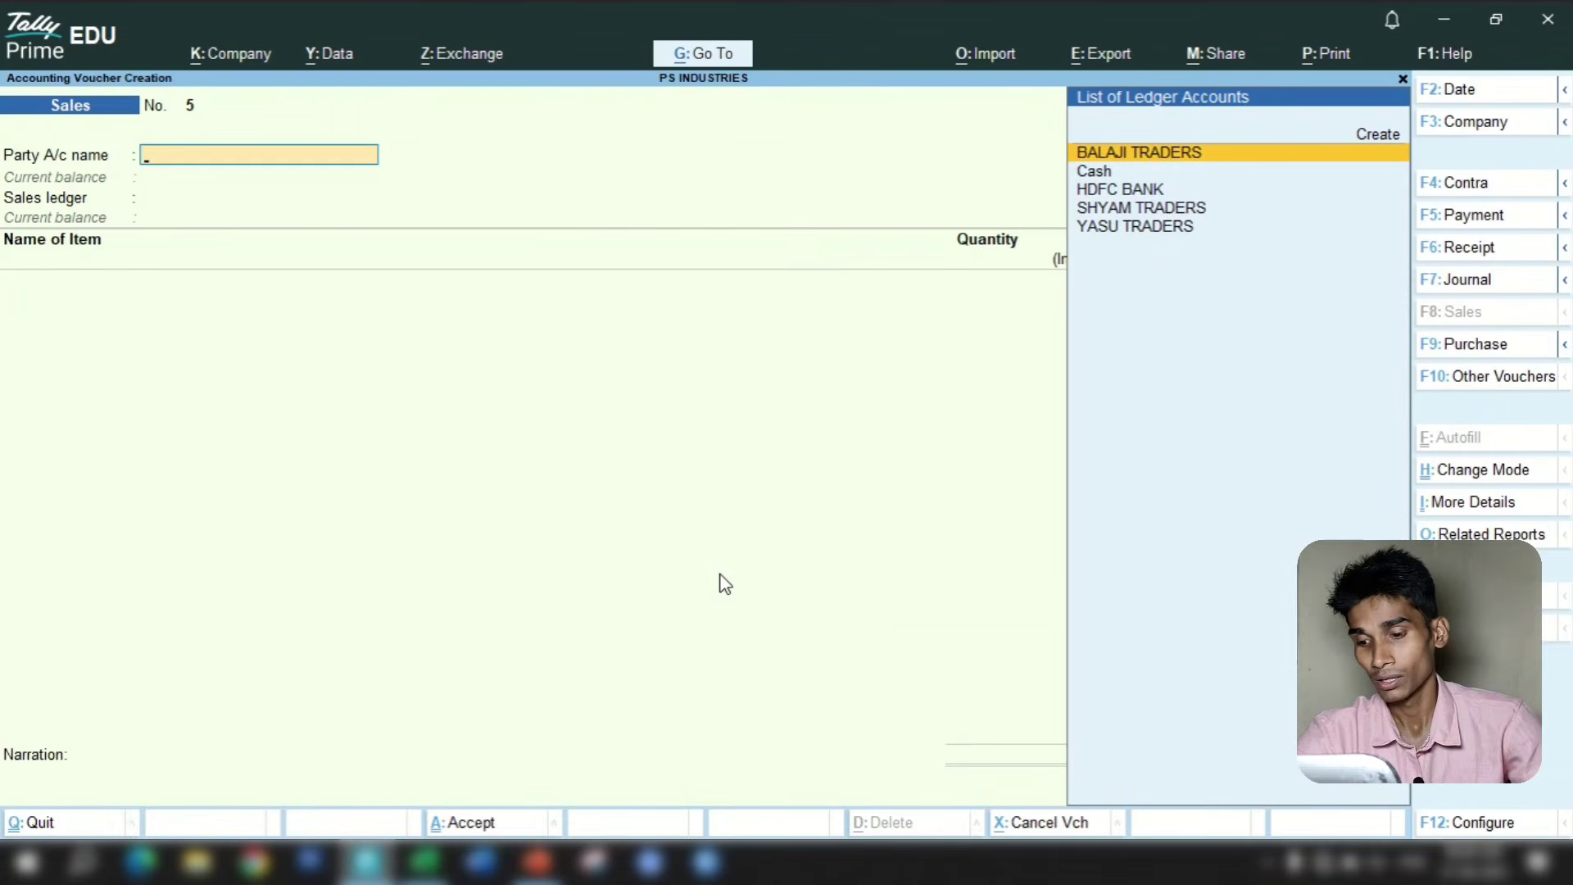
{"action": "key", "text": "F6"}
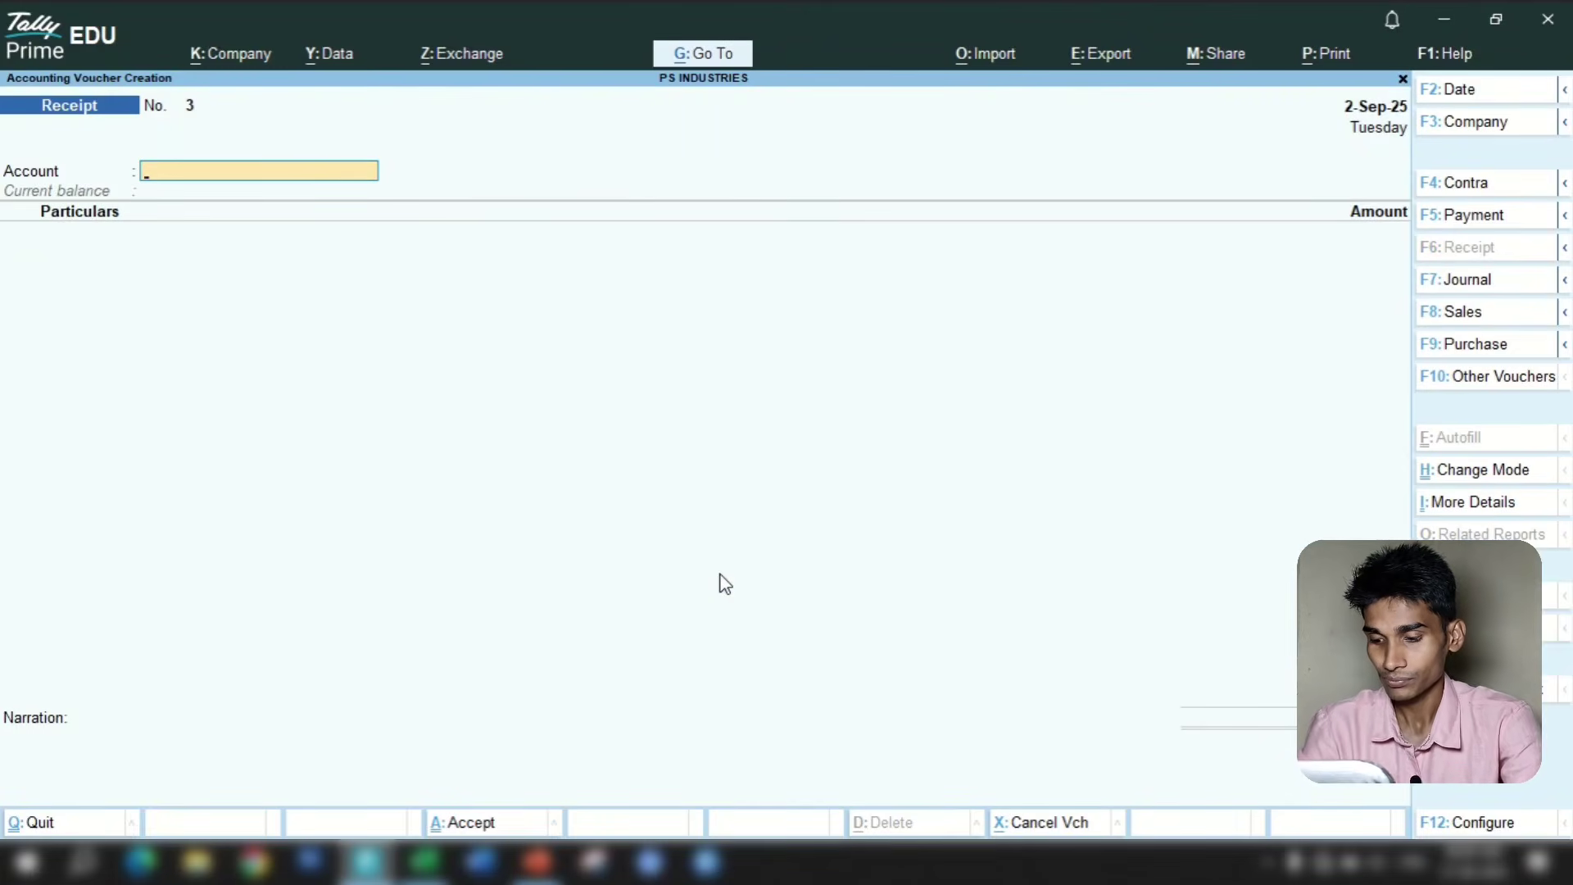
{"action": "type", "text": "hd"}
{"action": "key", "text": "Return"}
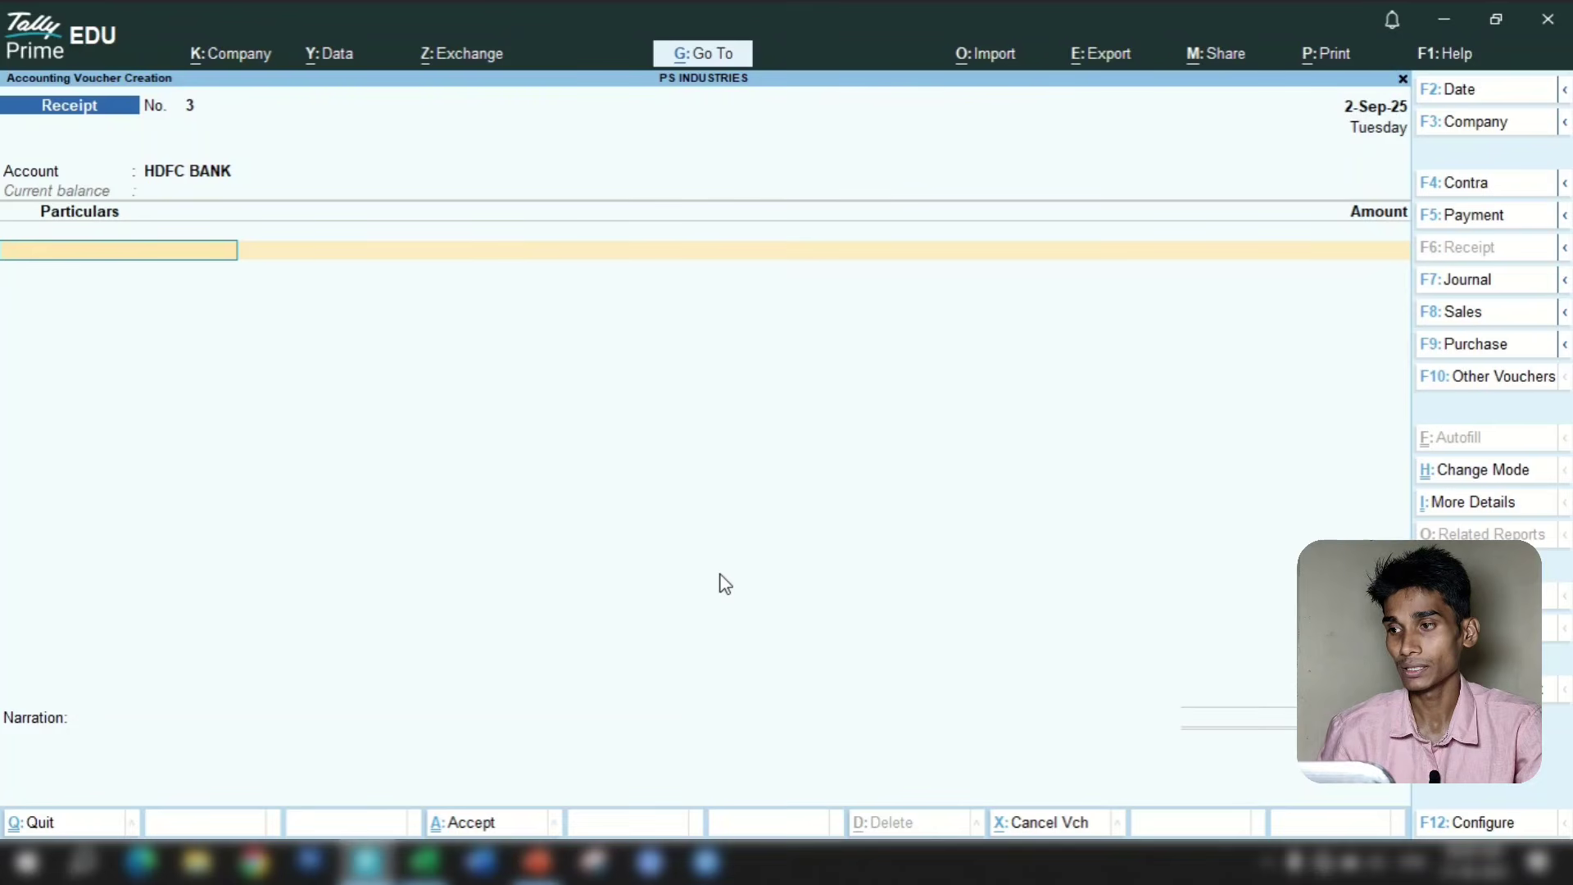
{"action": "type", "text": "Yasu"}
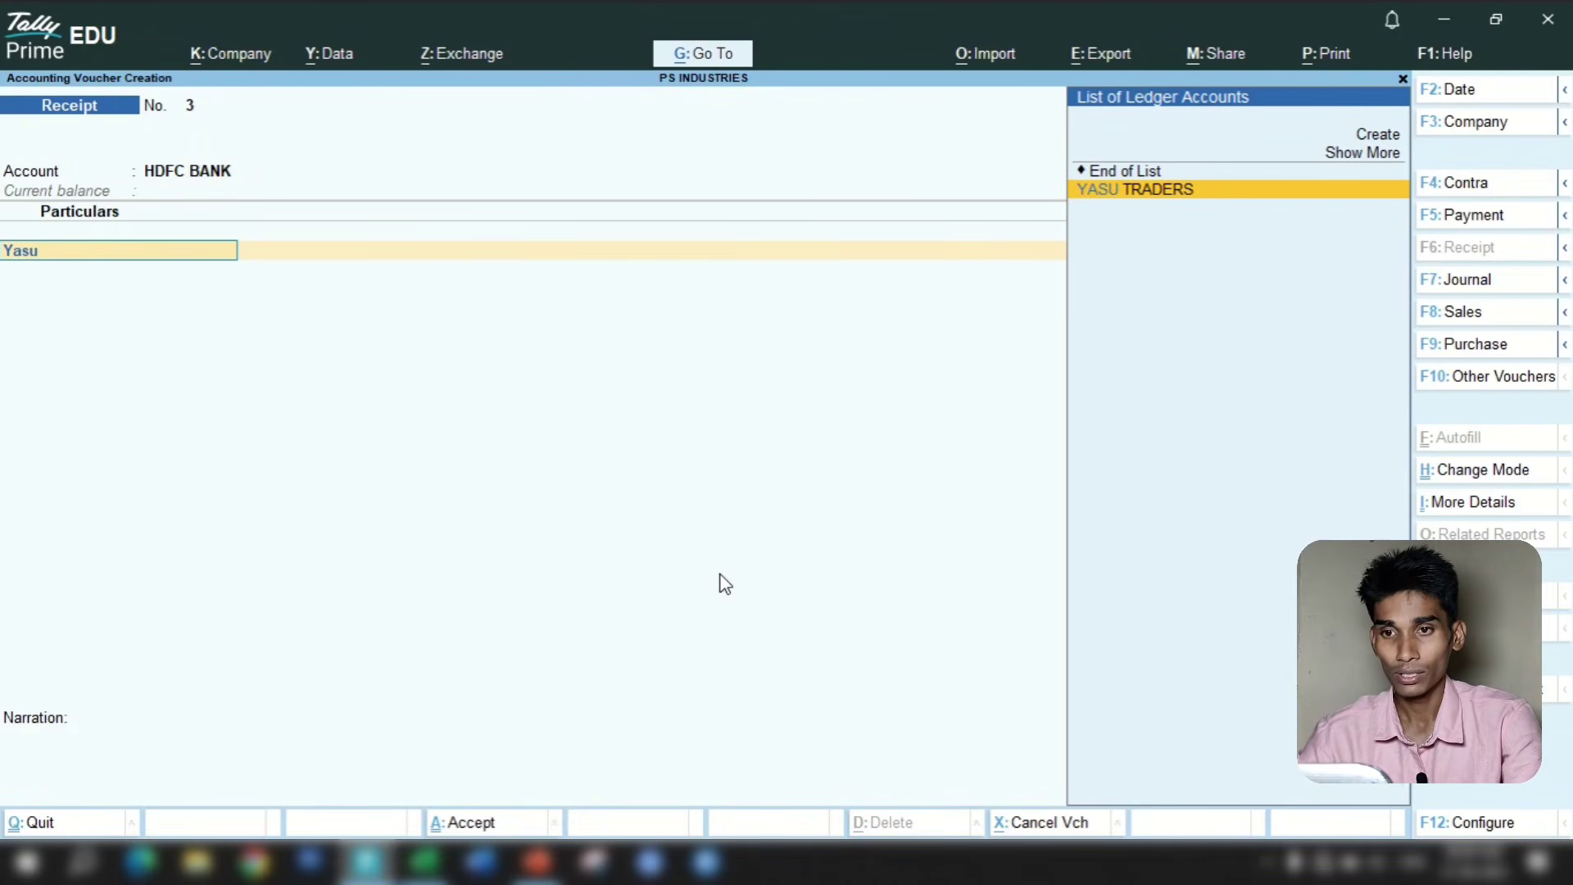
{"action": "key", "text": "Return"}
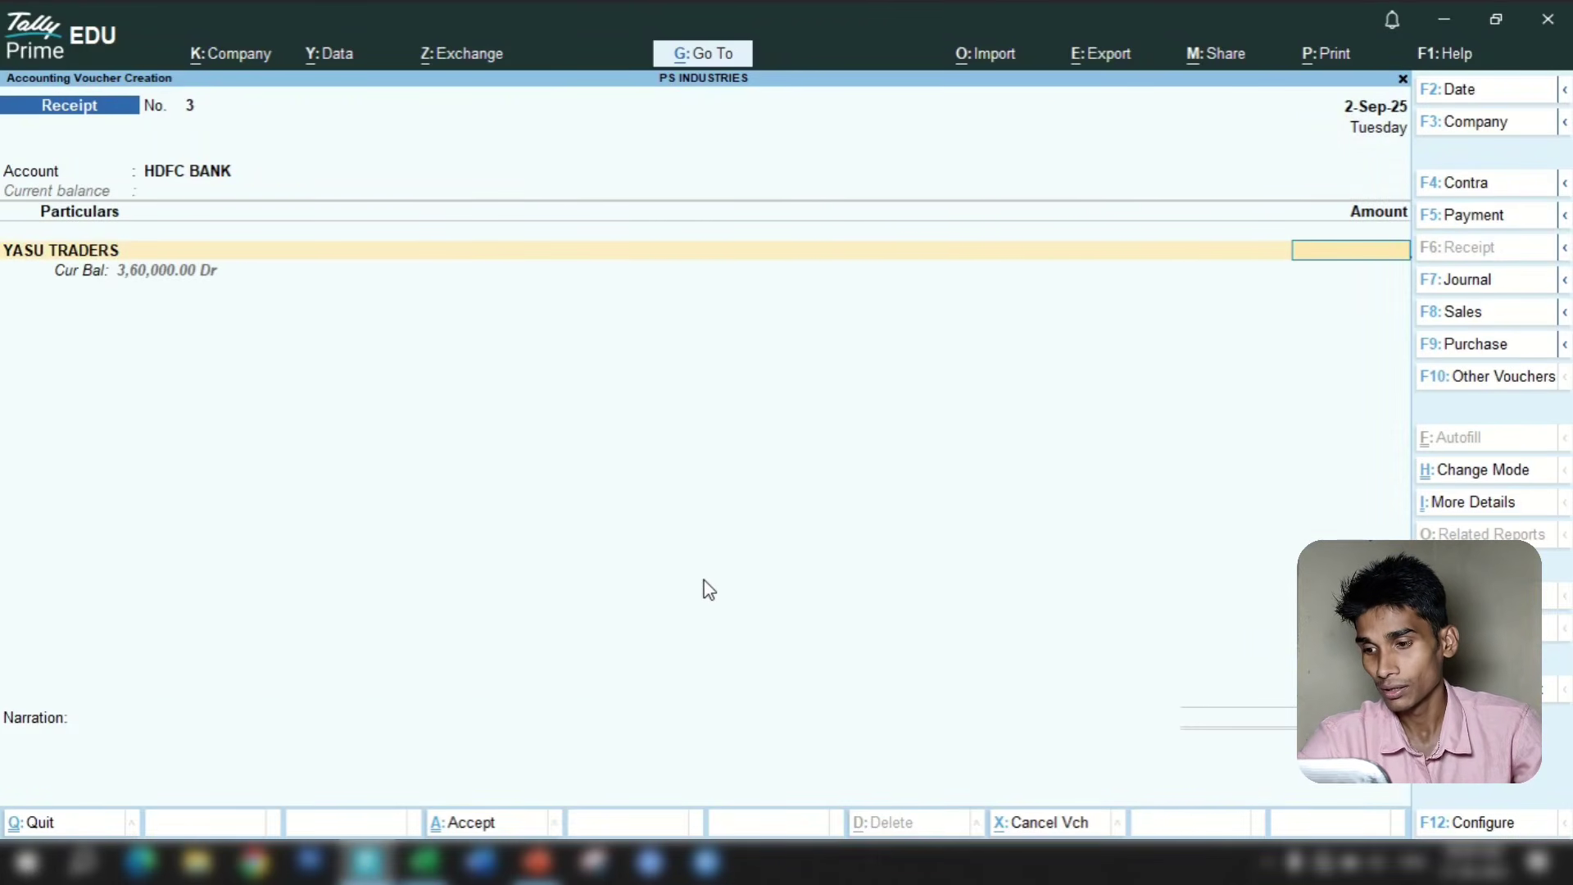
Check the net payable in Excel and enter 366356 as the YASU TRADERS receipt amount in TallyPrime
{"action": "left_click", "coordinate": [423, 860]}
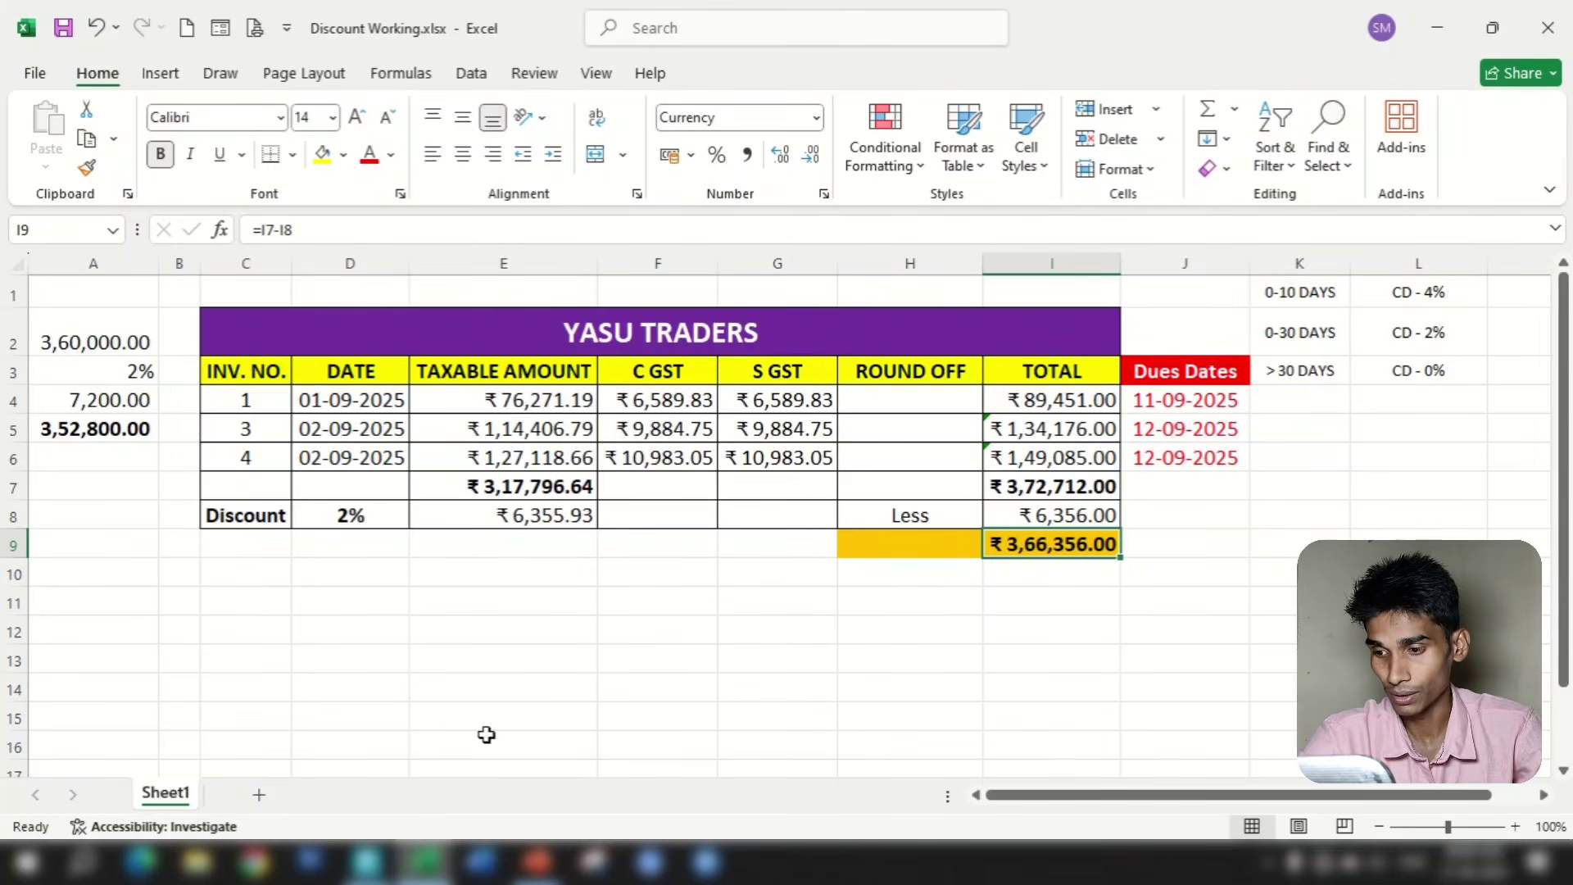
{"action": "left_click", "coordinate": [367, 860]}
{"action": "type", "text": "366356"}
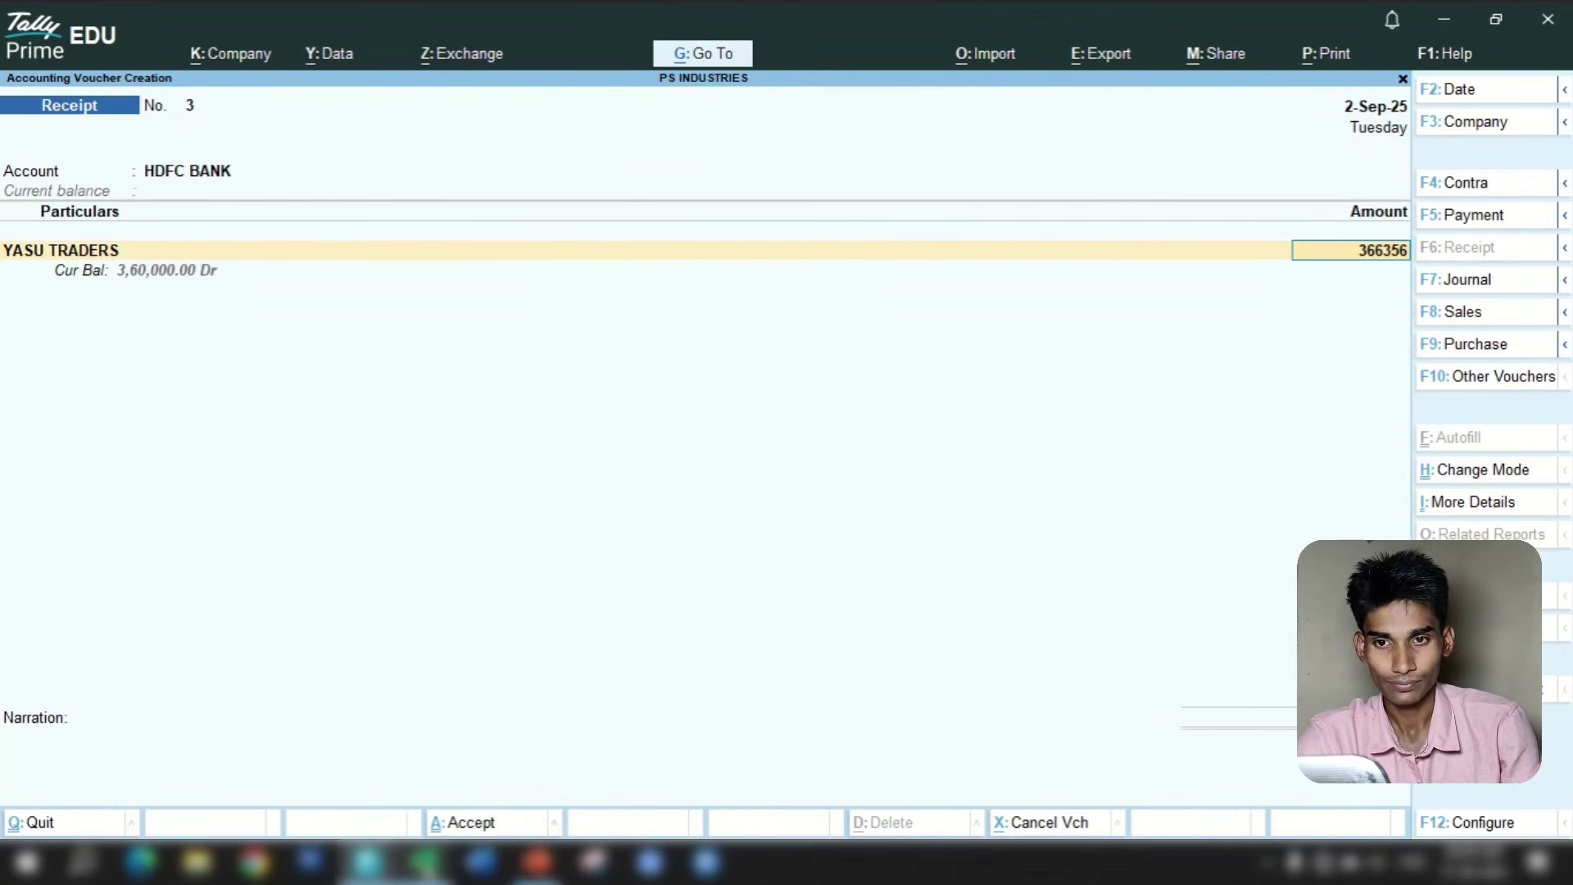
{"action": "key", "text": "Return"}
Allocate the receipt as Agst Ref to bill 1 for 1,72,800, bill 3 for 43,200 and bill 4 for 1,44,000
{"action": "key", "text": "Return"}
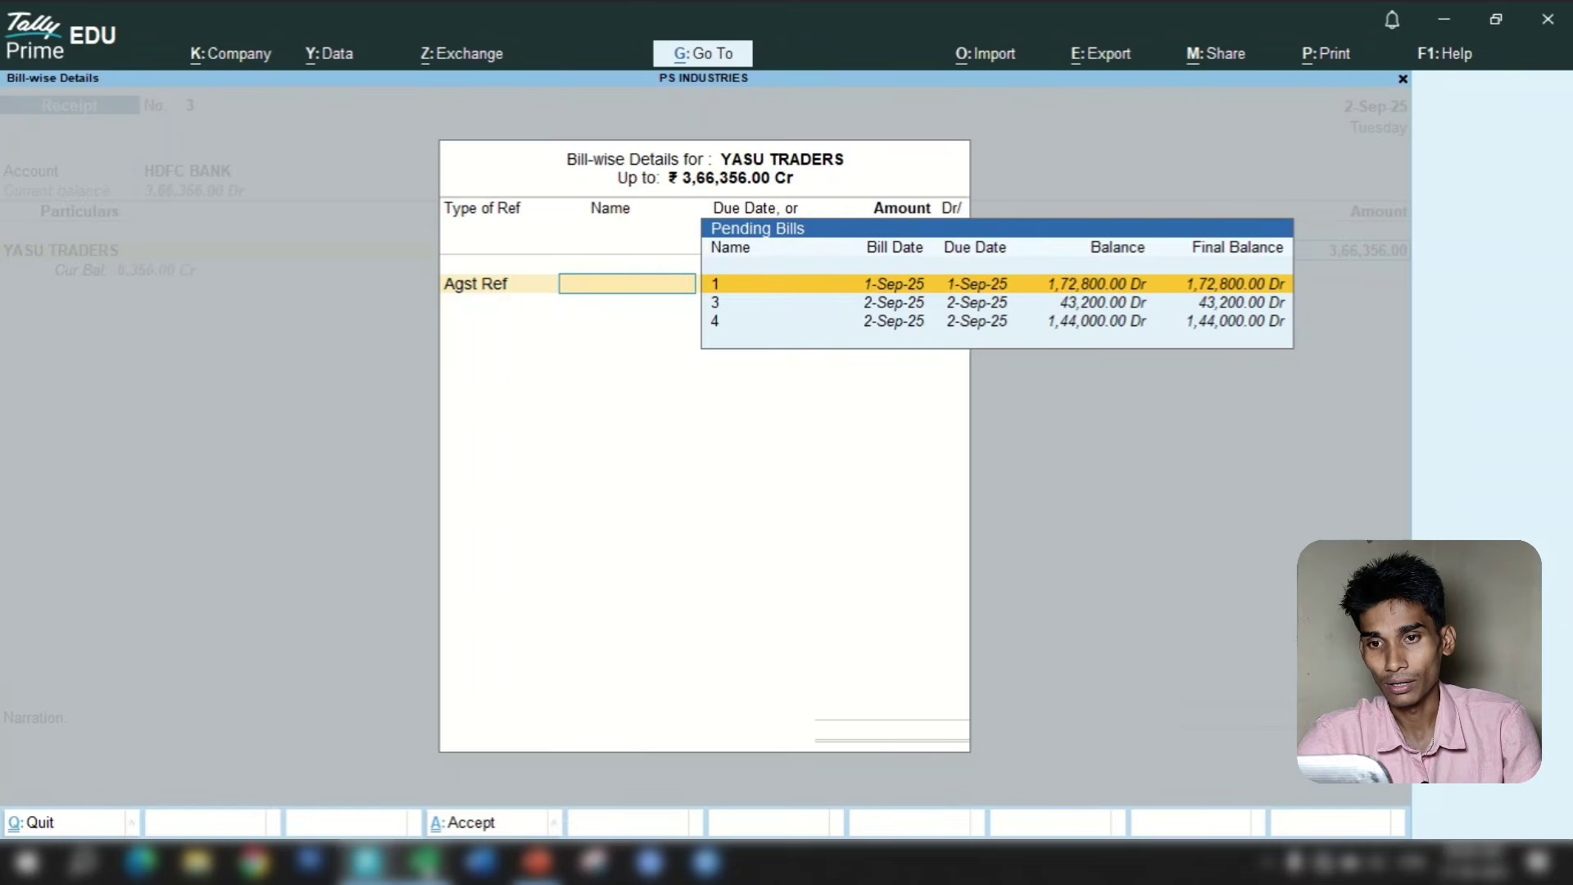
{"action": "key", "text": "Return"}
{"action": "key", "text": "Return"}
{"action": "key", "text": "Return"}
{"action": "key", "text": "Return"}
{"action": "key", "text": "Return"}
{"action": "key", "text": "Return"}
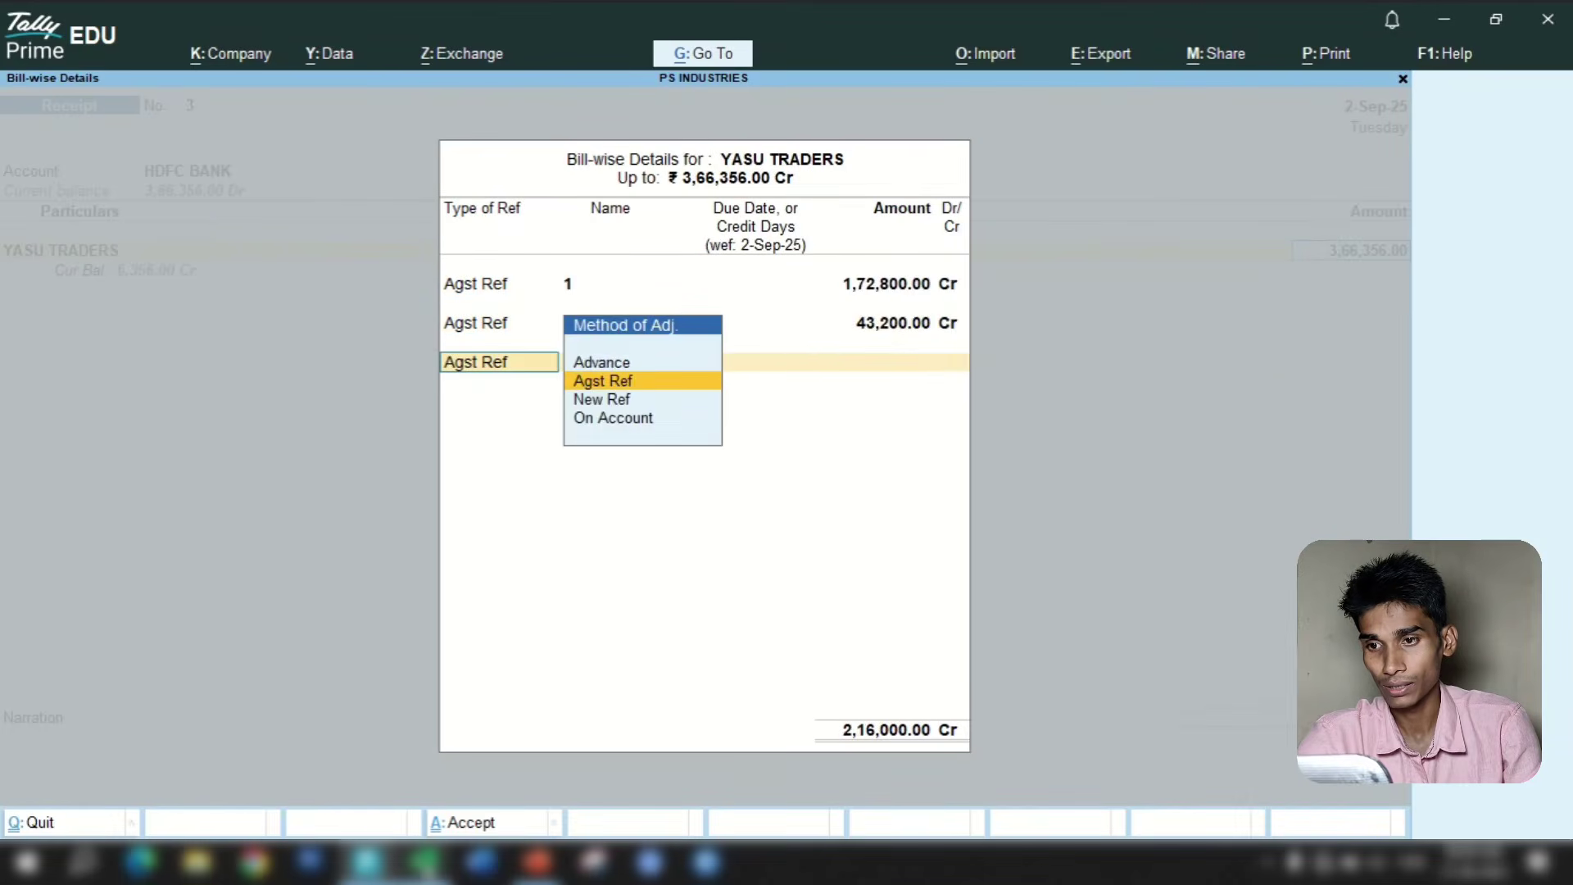
{"action": "key", "text": "Return"}
{"action": "key", "text": "Return"}
{"action": "key", "text": "Return"}
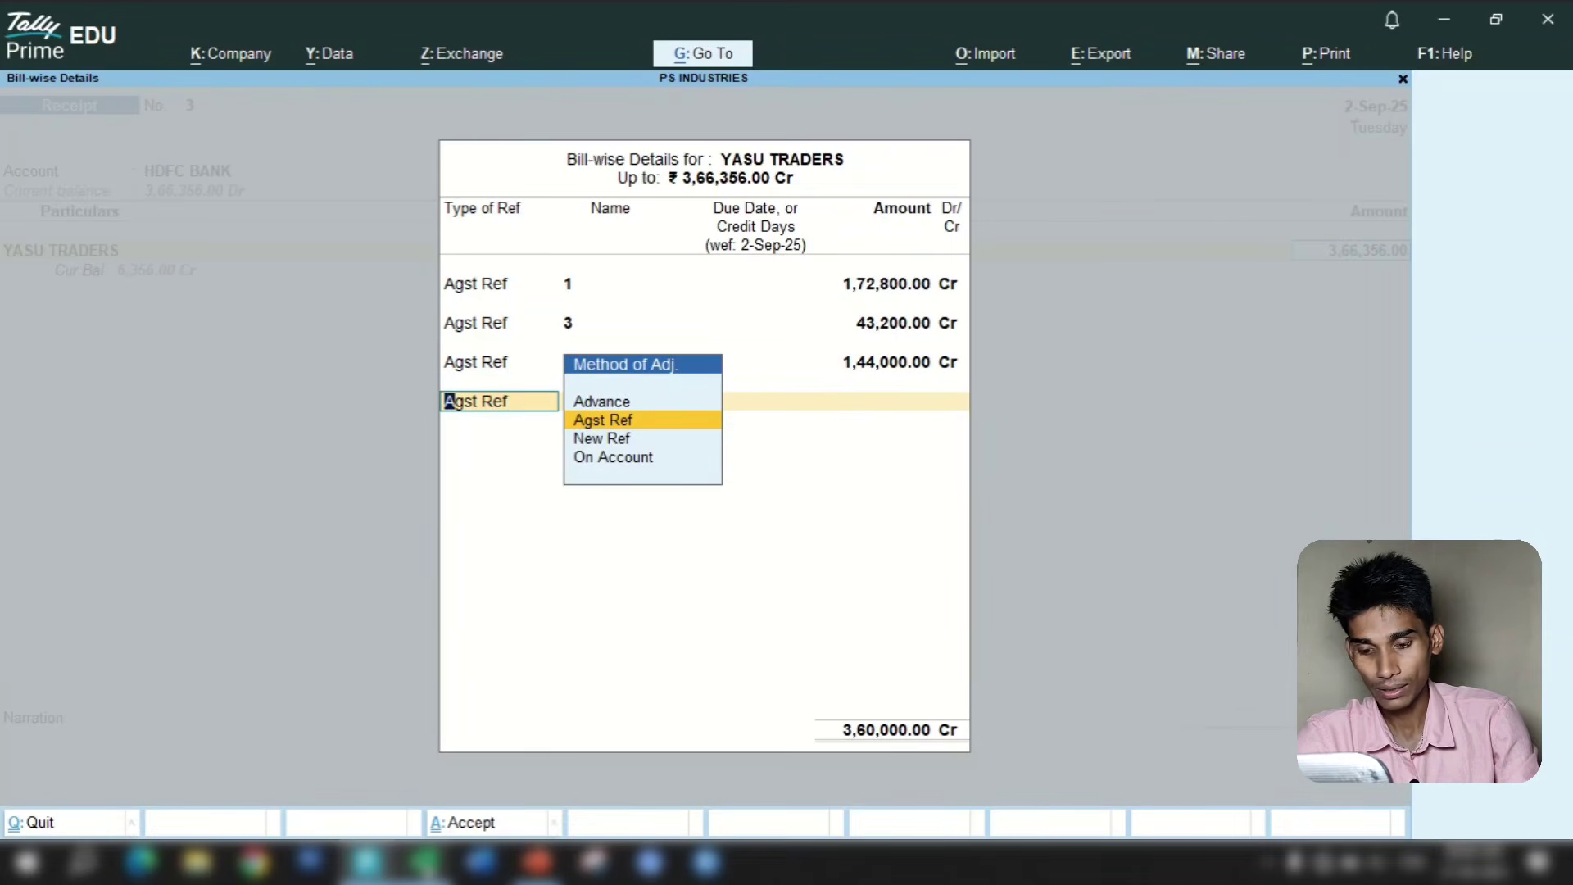
Allocate the remaining 6,356 of the receipt as New Ref 3 and complete the bill-wise details
{"action": "key", "text": "Down"}
{"action": "key", "text": "Return"}
{"action": "key", "text": "Return"}
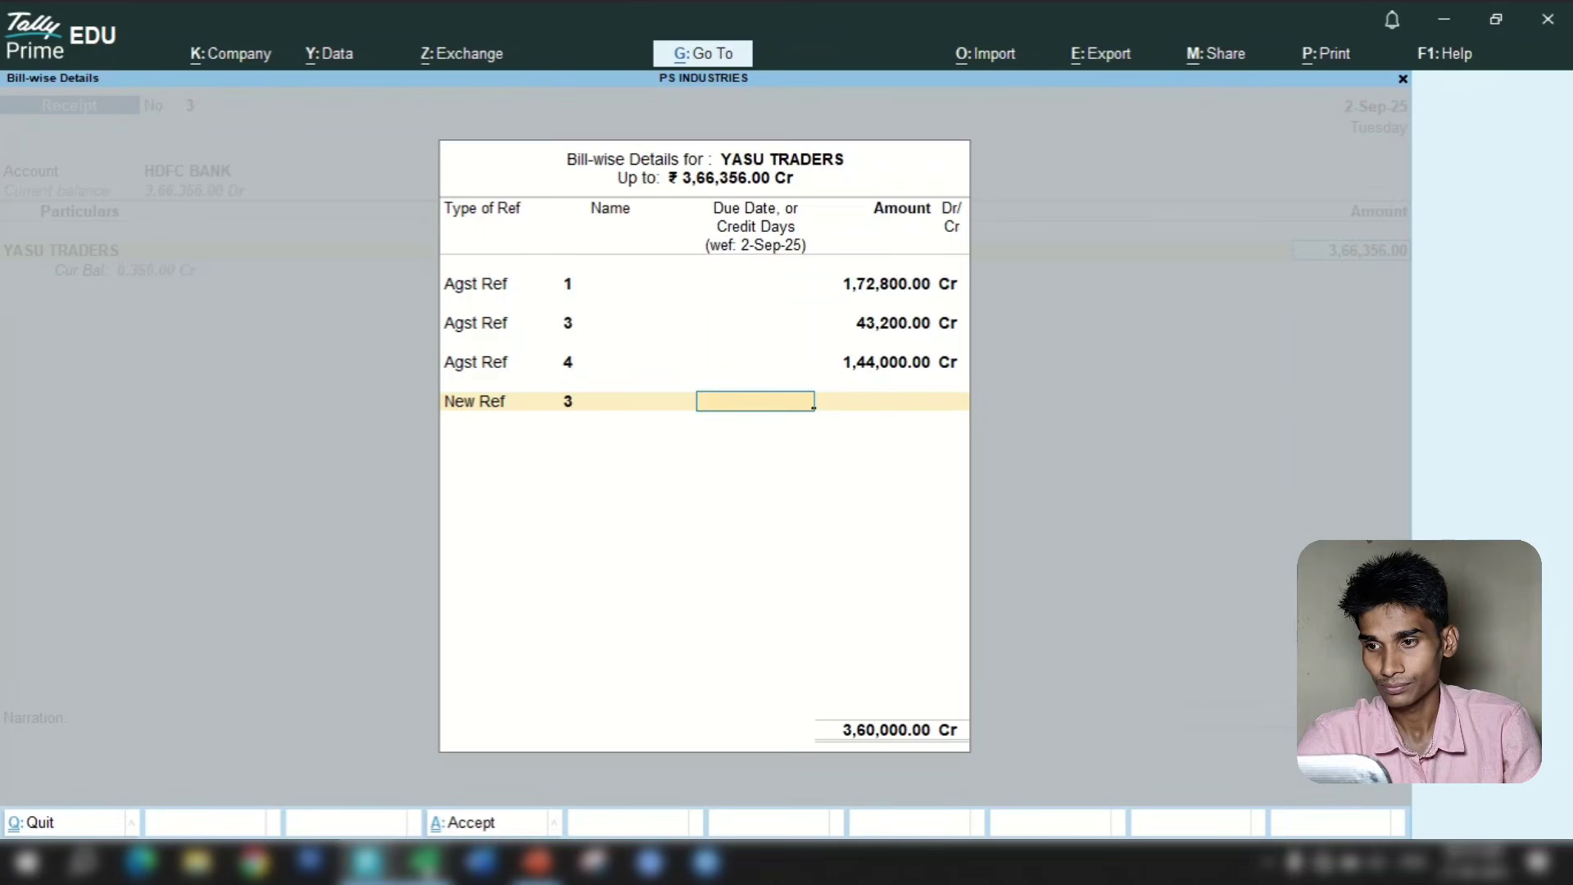
{"action": "key", "text": "Return"}
{"action": "key", "text": "Return"}
{"action": "key", "text": "Return"}
{"action": "key", "text": "Return"}
{"action": "key", "text": "Return"}
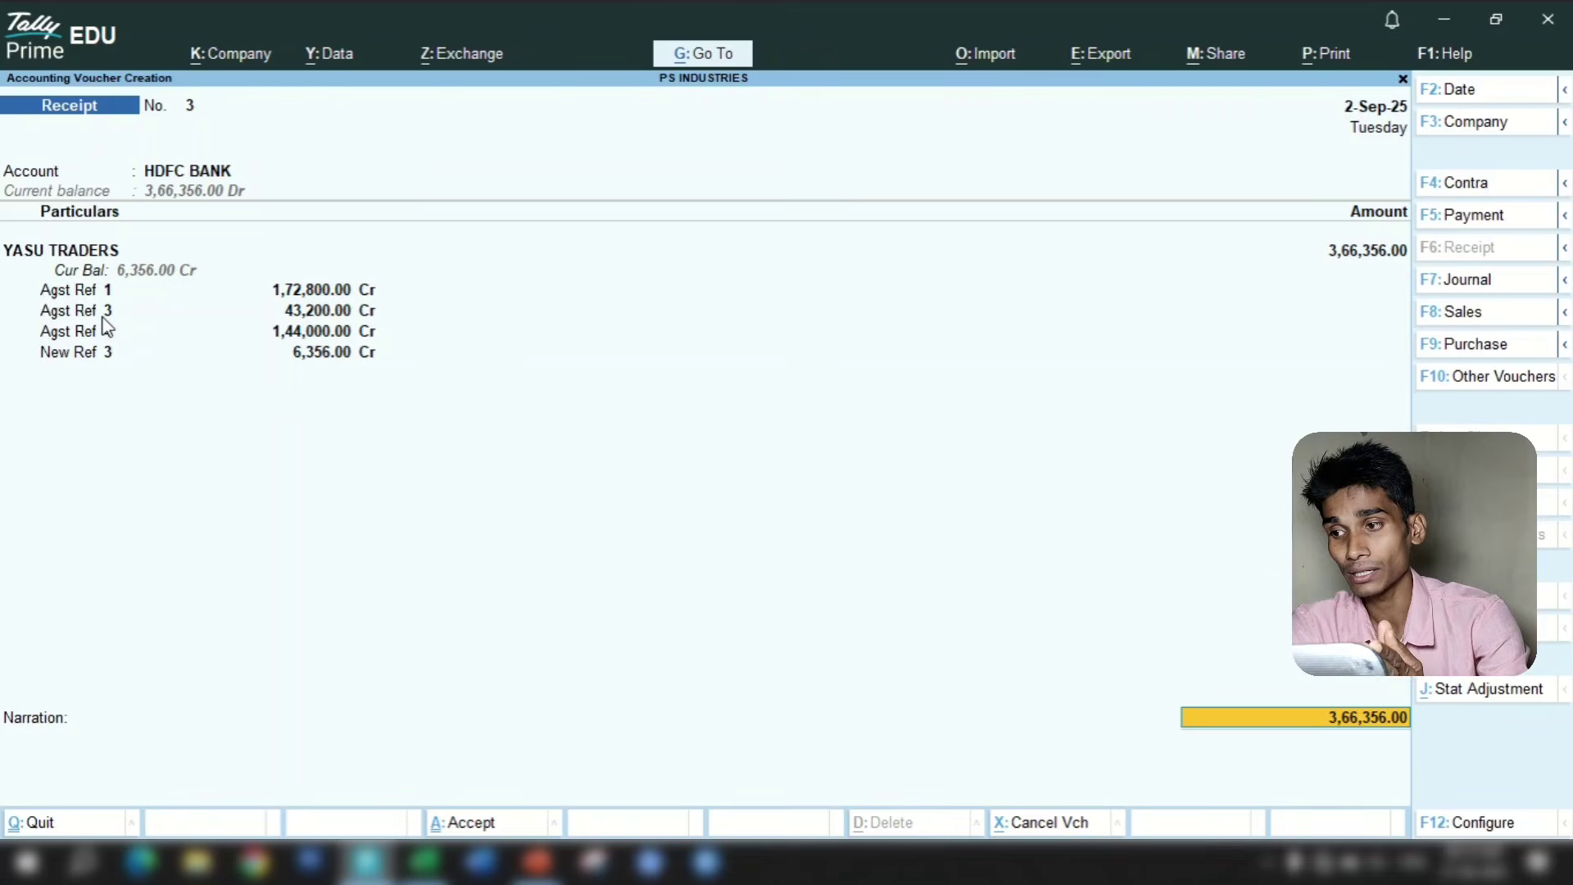
Fill in the HDFC BANK allocation as Cheque/DD with instrument number 0001200 dated 2-Sep-25 and save the receipt voucher
{"action": "key", "text": "Return"}
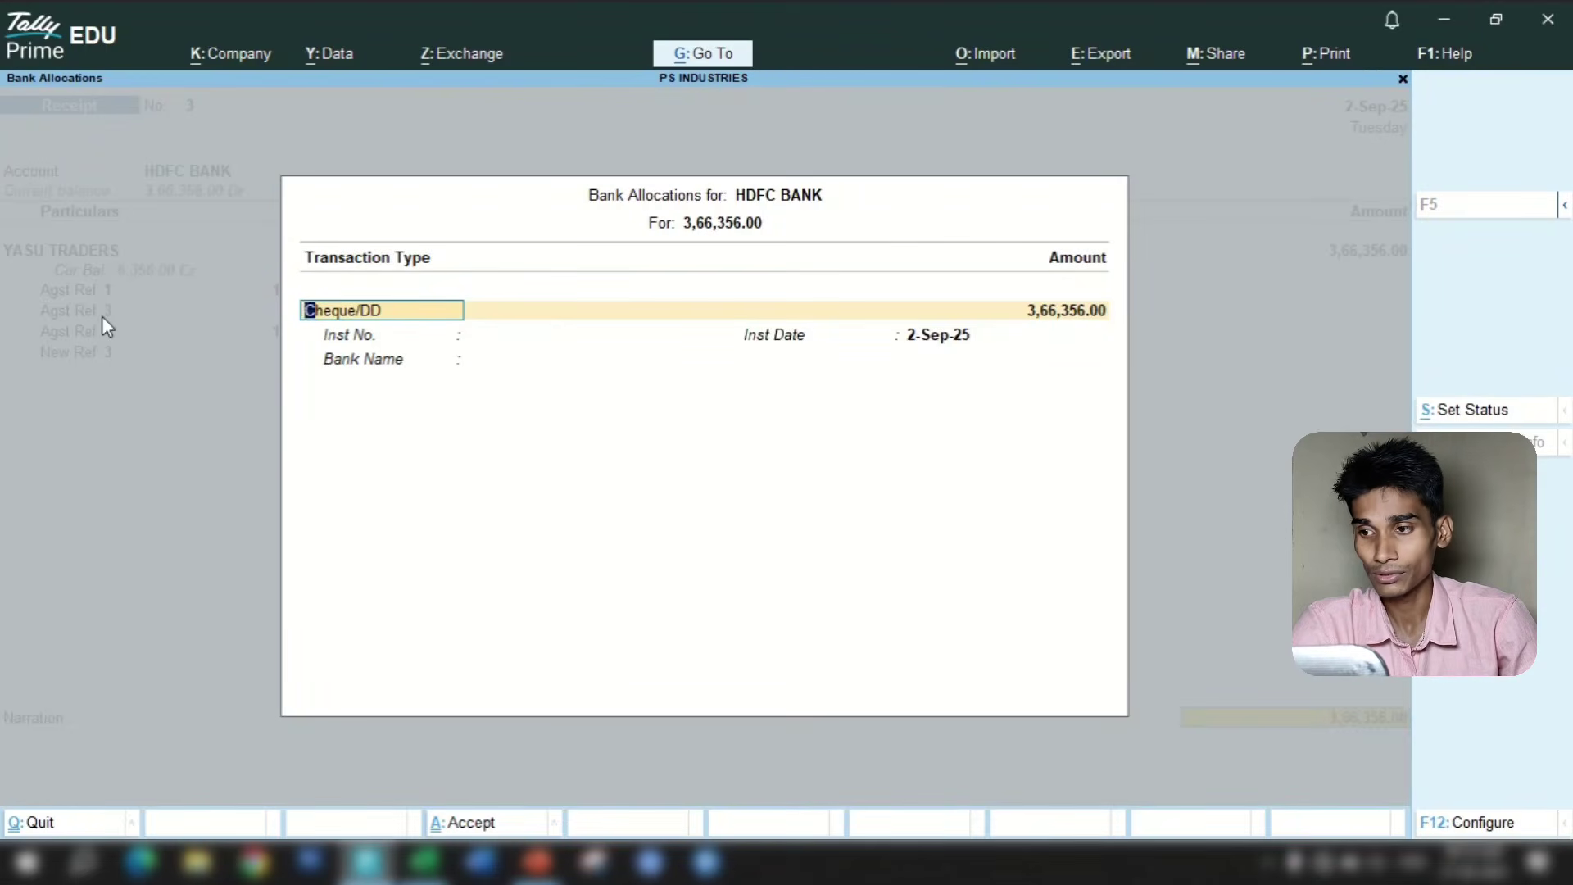
{"action": "key", "text": "Return"}
{"action": "key", "text": "Return"}
{"action": "key", "text": "Return"}
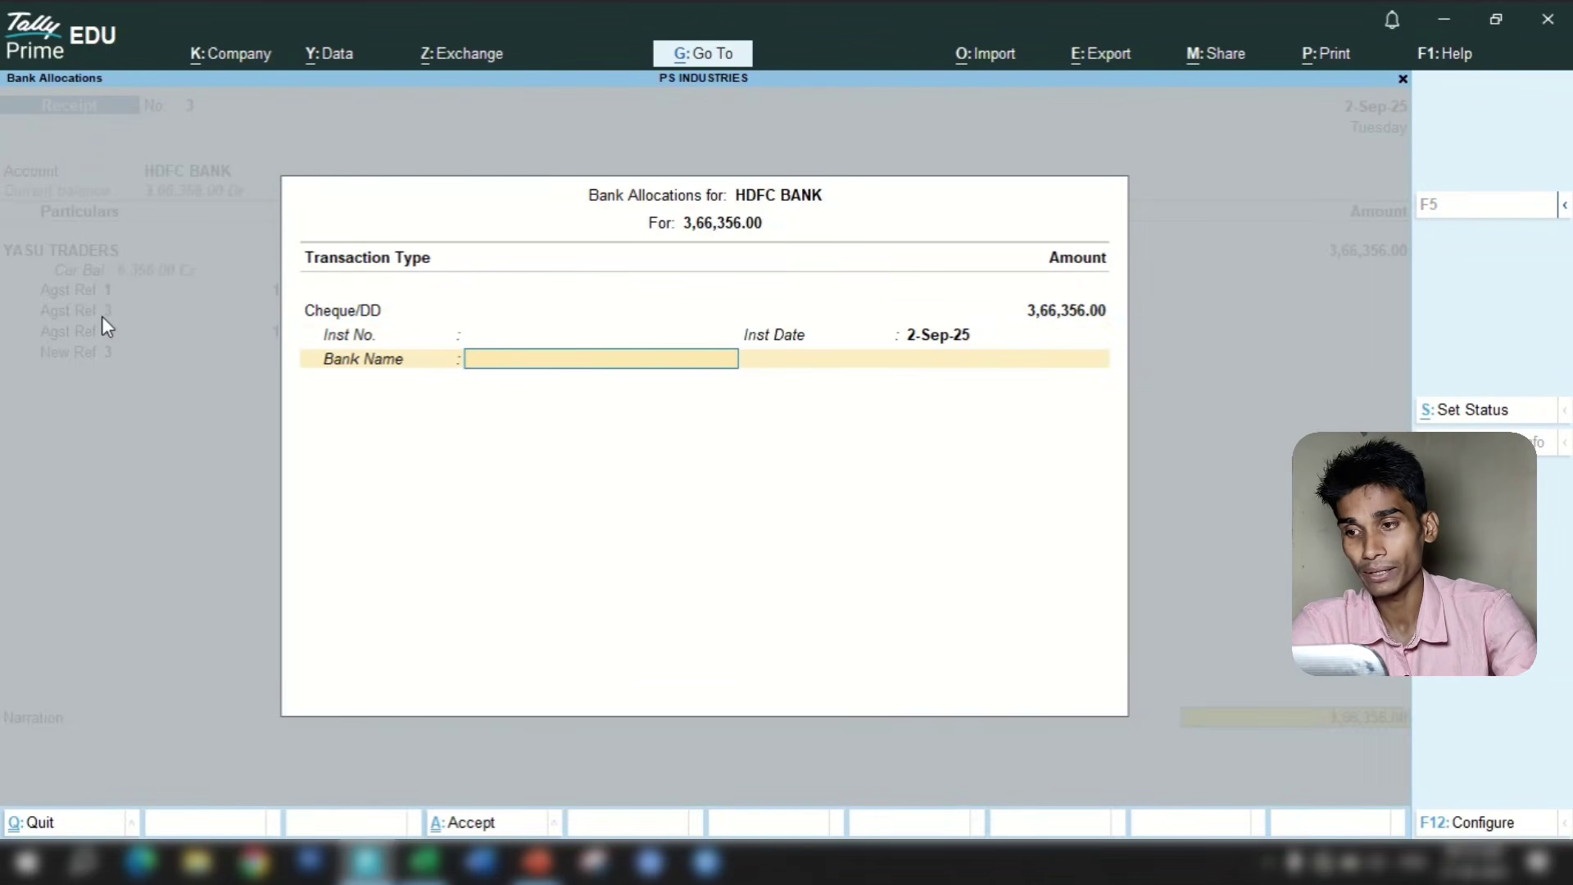
{"action": "key", "text": "BackSpace"}
{"action": "key", "text": "BackSpace"}
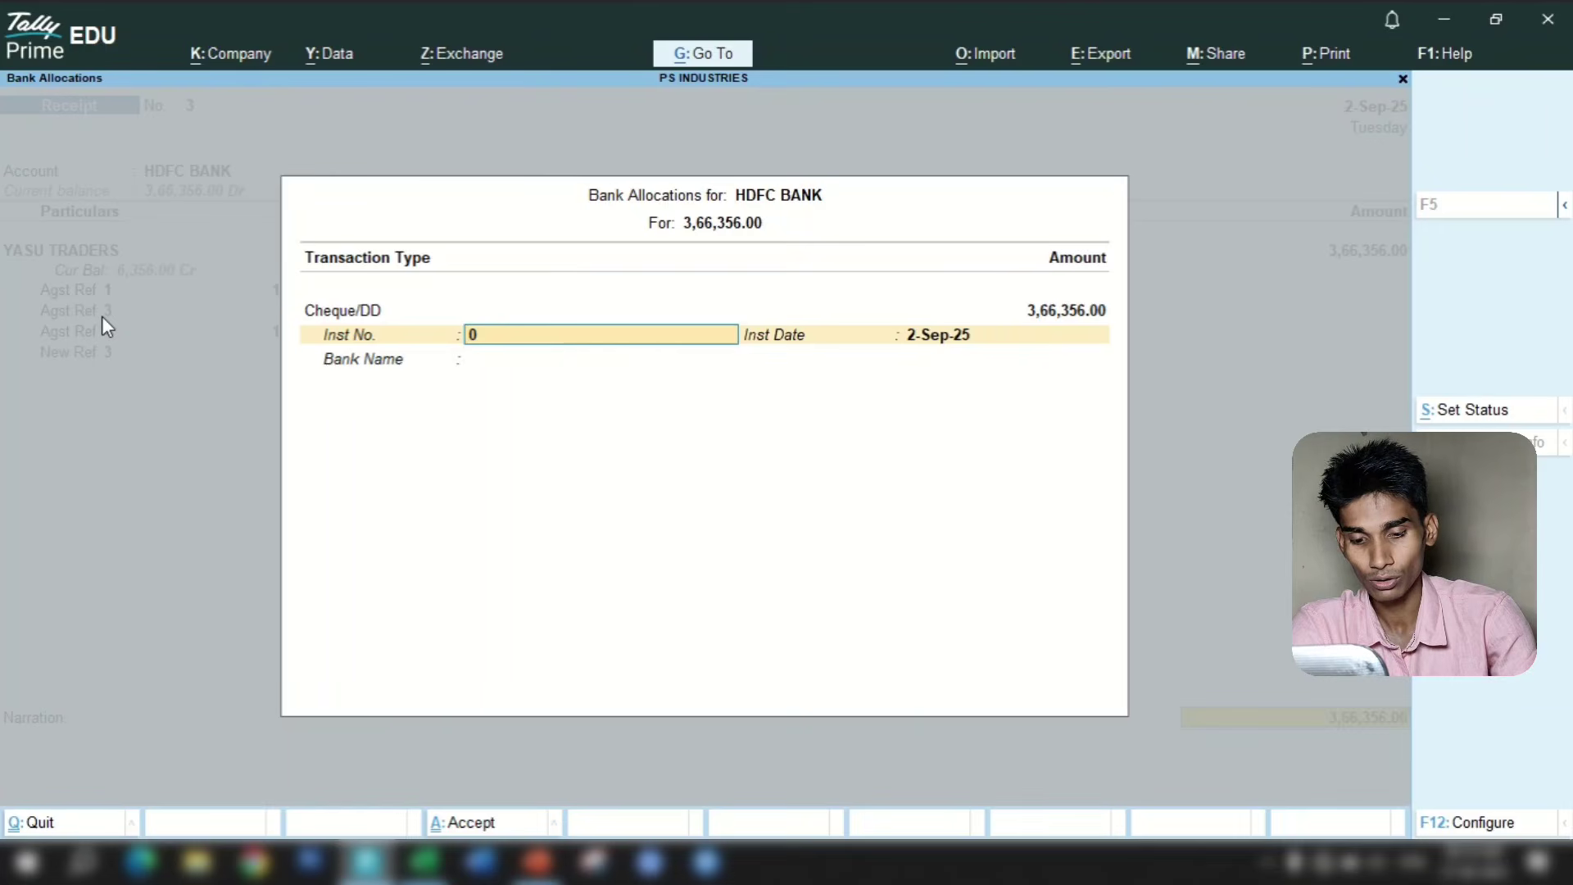
{"action": "key", "text": "Return"}
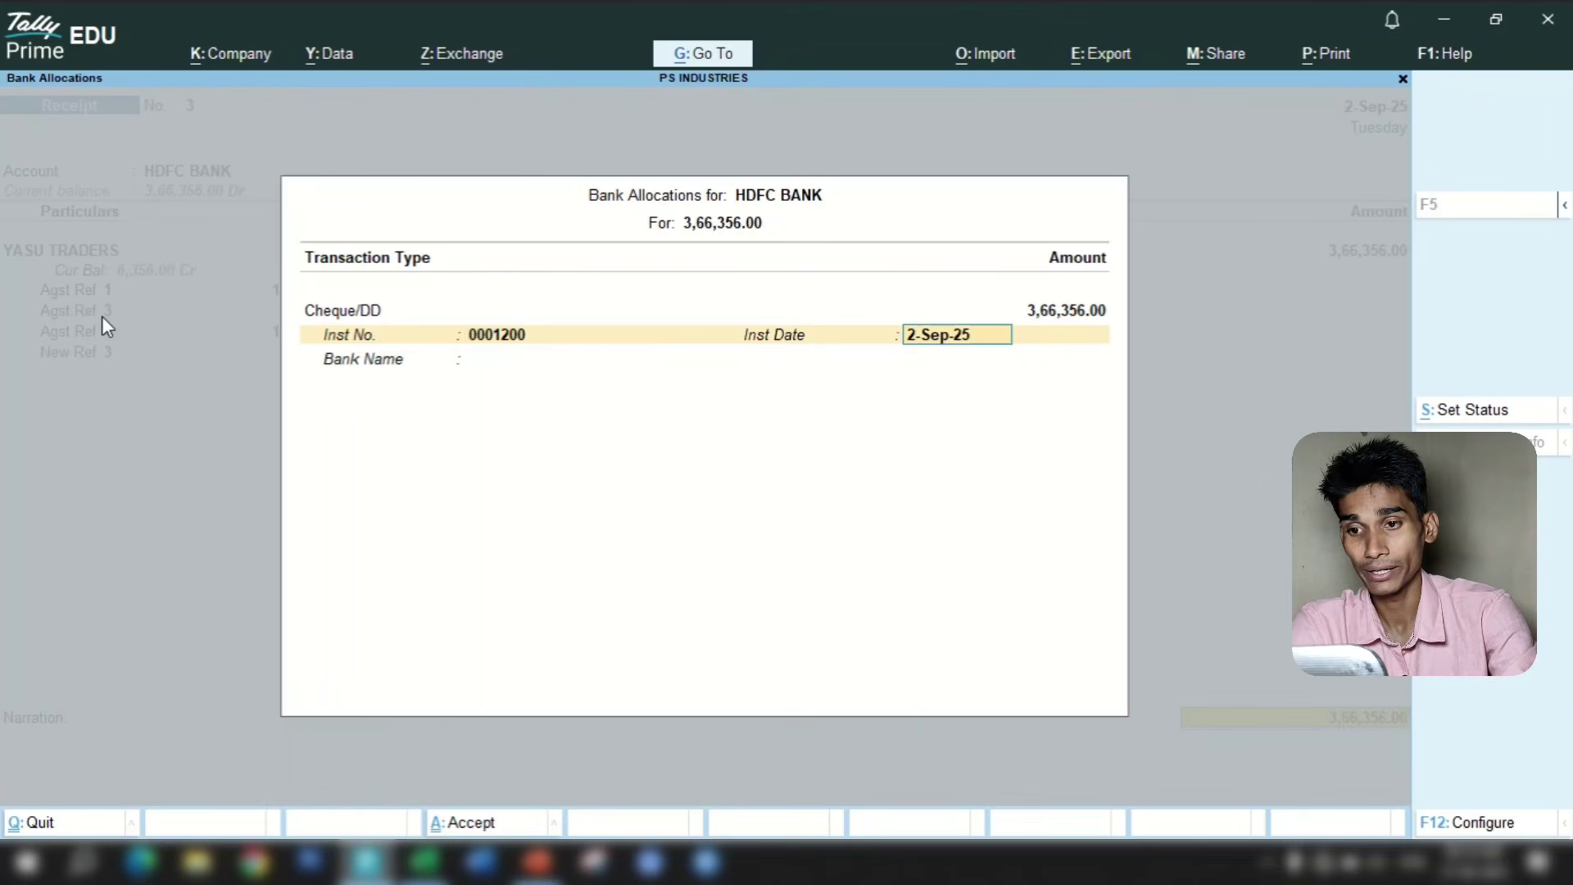
{"action": "key", "text": "Return"}
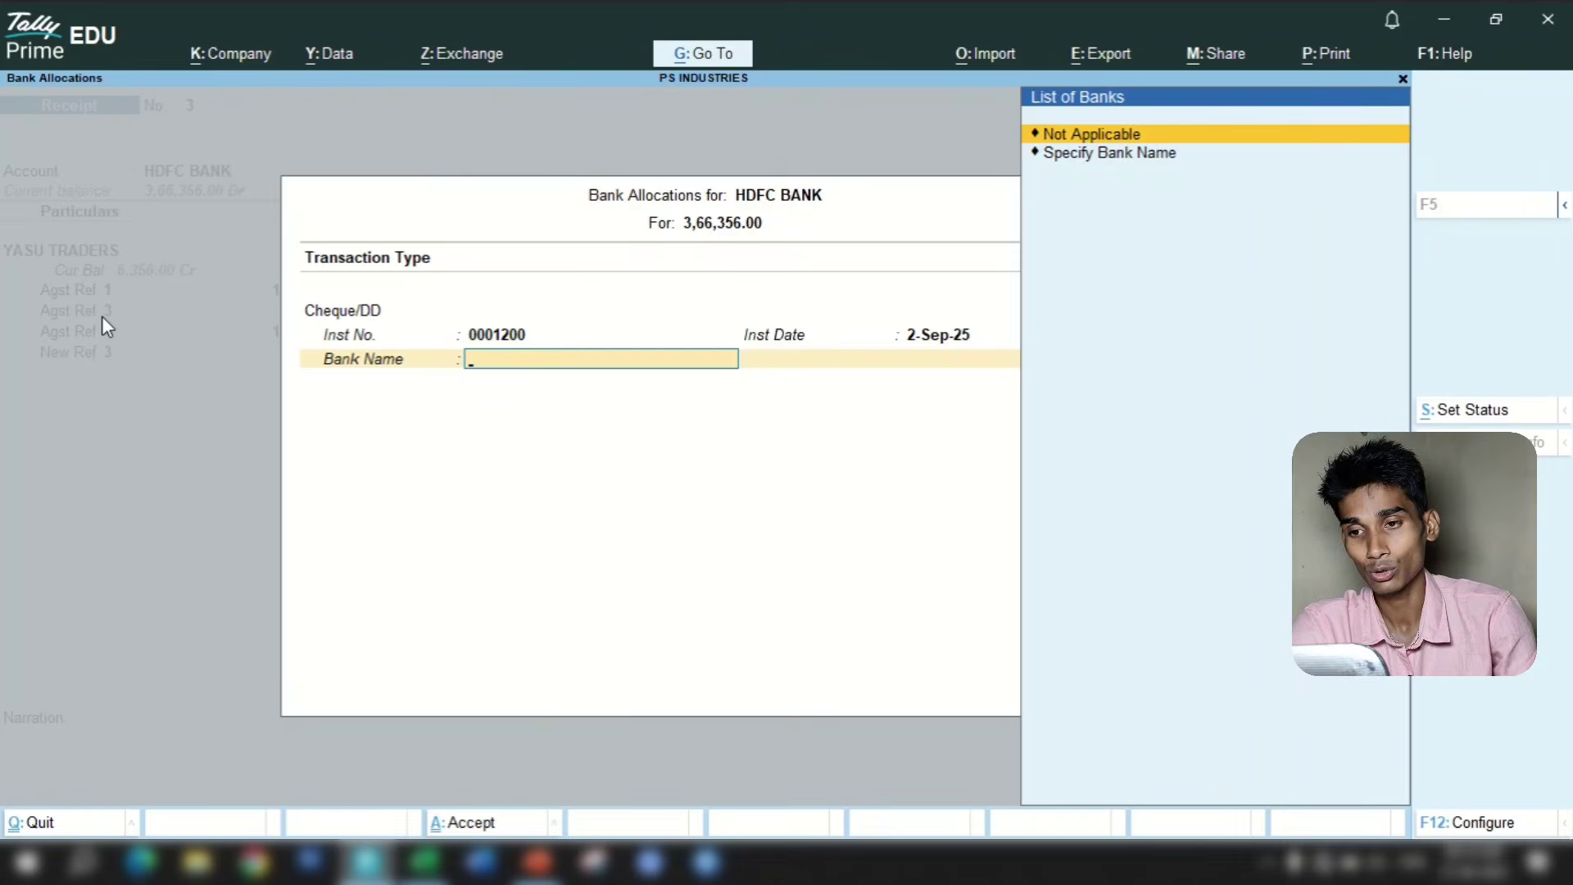
{"action": "key", "text": "Return"}
{"action": "key", "text": "Return"}
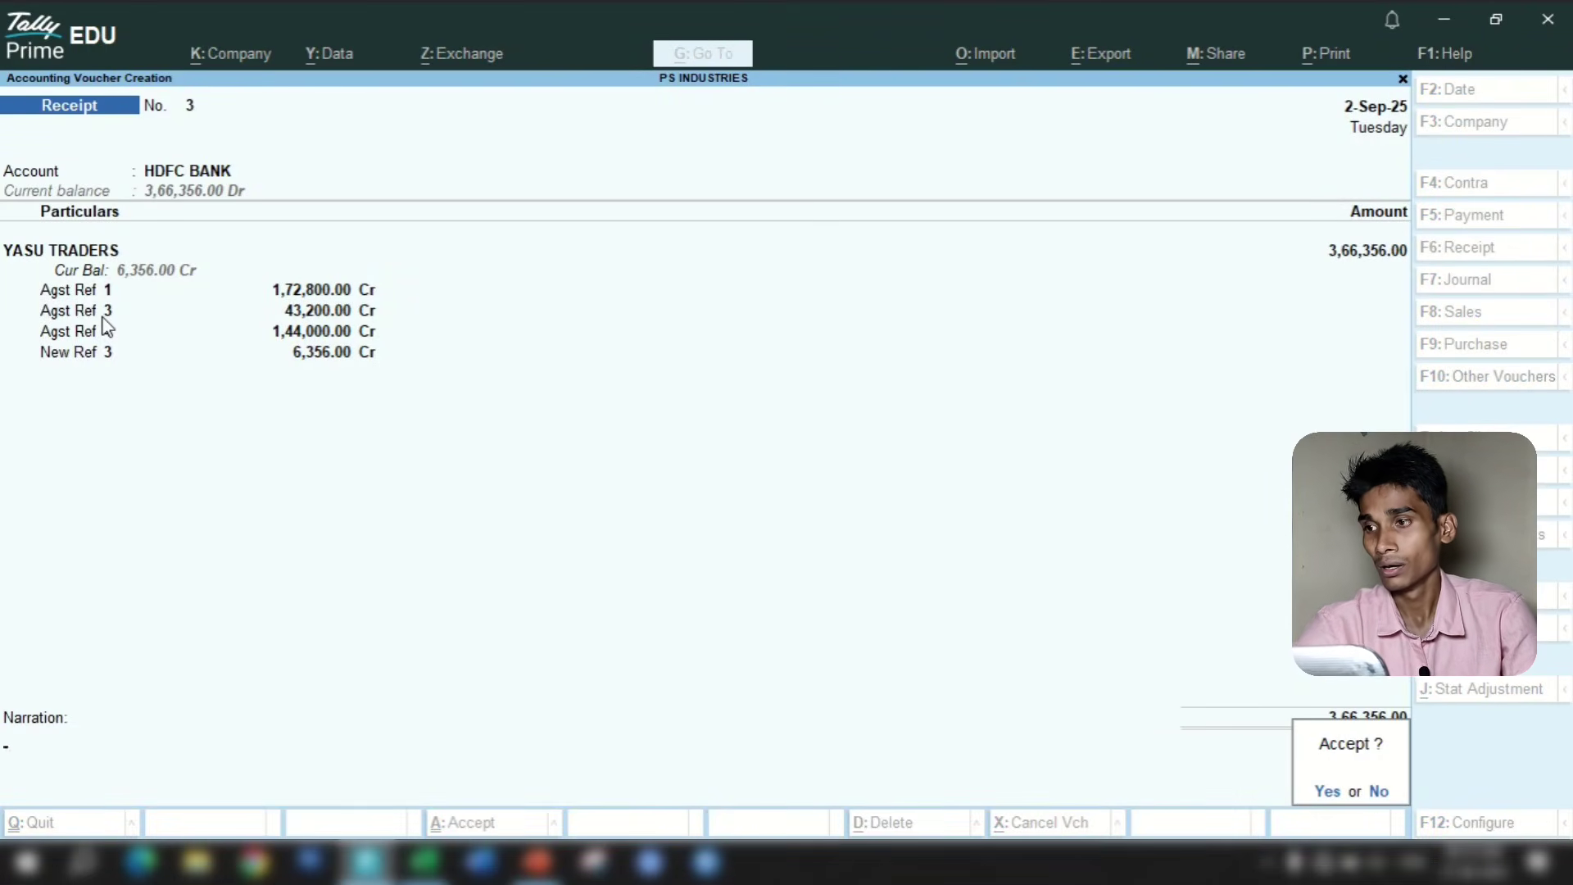
{"action": "key", "text": "Return"}
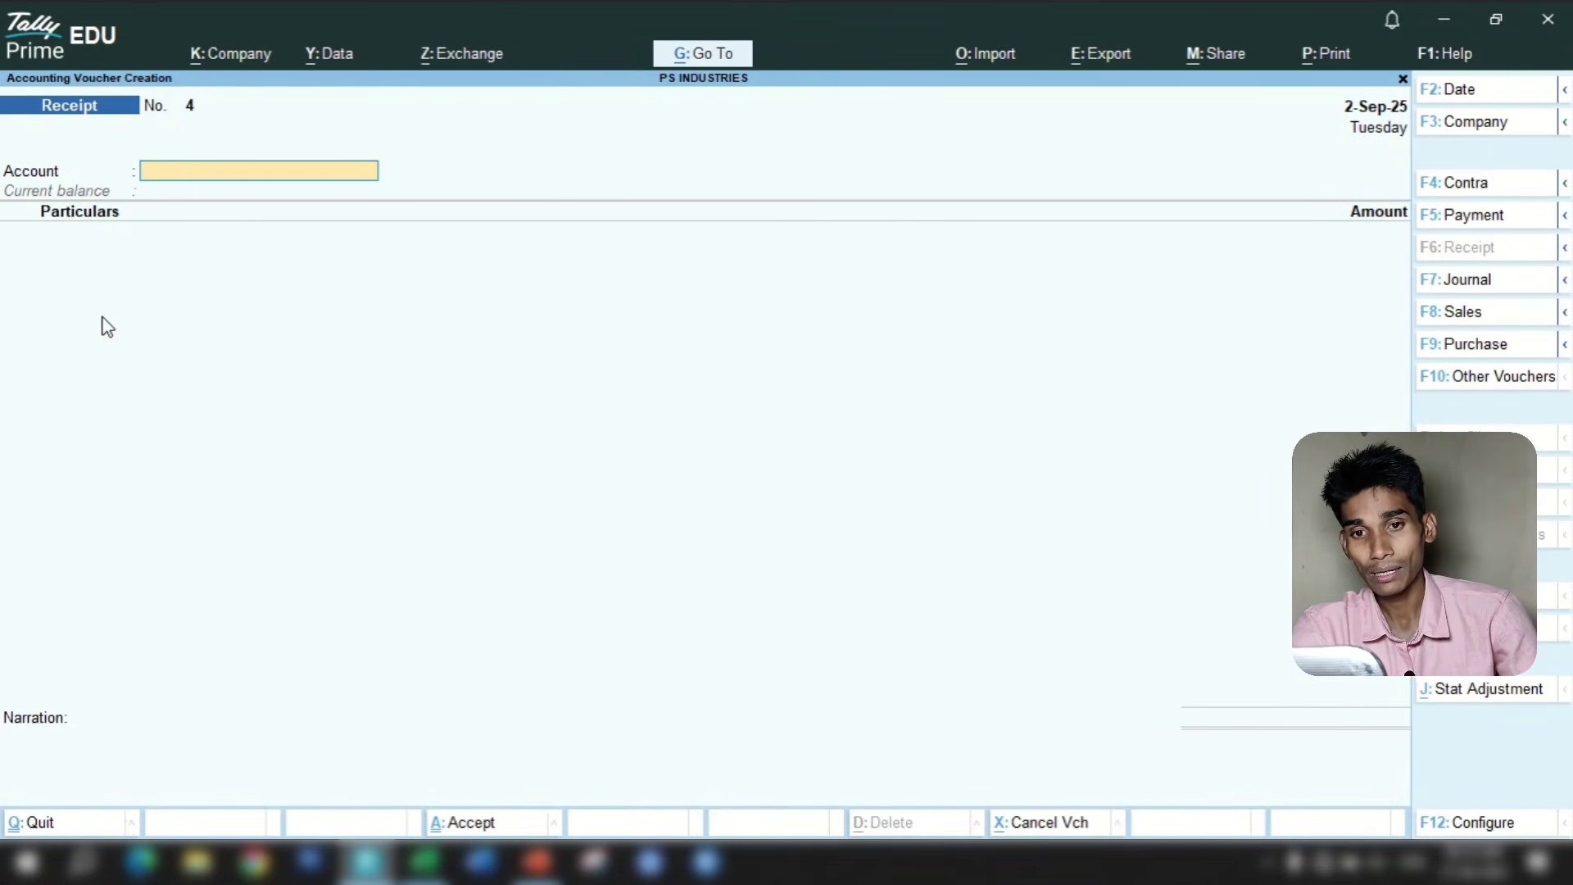
Start a journal voucher debiting YASU TRADERS by 6356 and check that amount against the discount in the Excel working
{"action": "left_click", "coordinate": [1468, 287]}
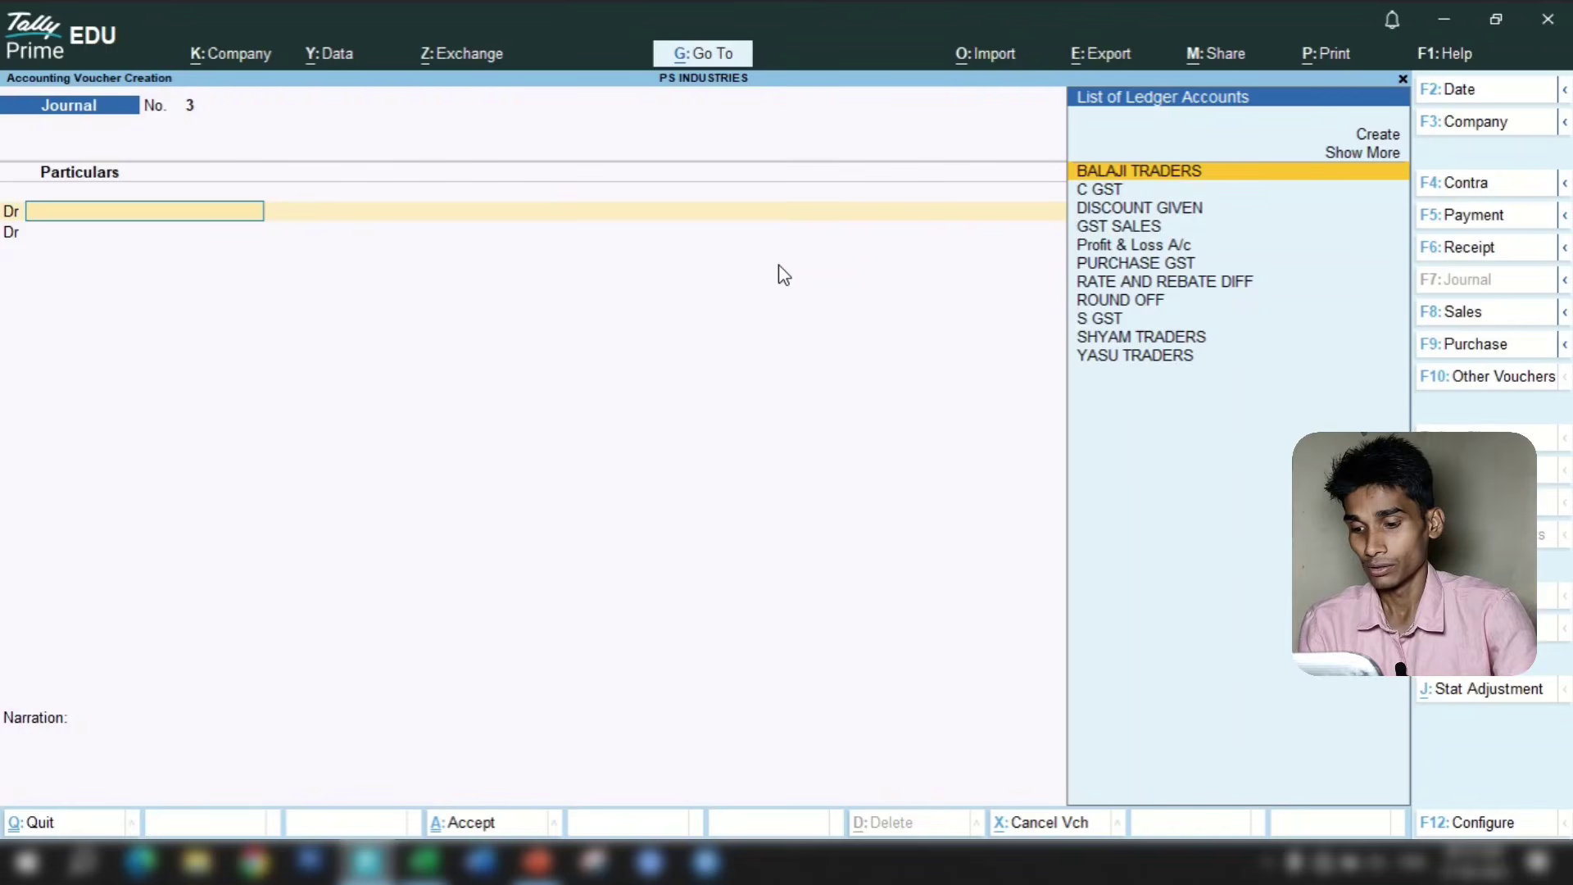
{"action": "type", "text": "Yasu"}
{"action": "key", "text": "Return"}
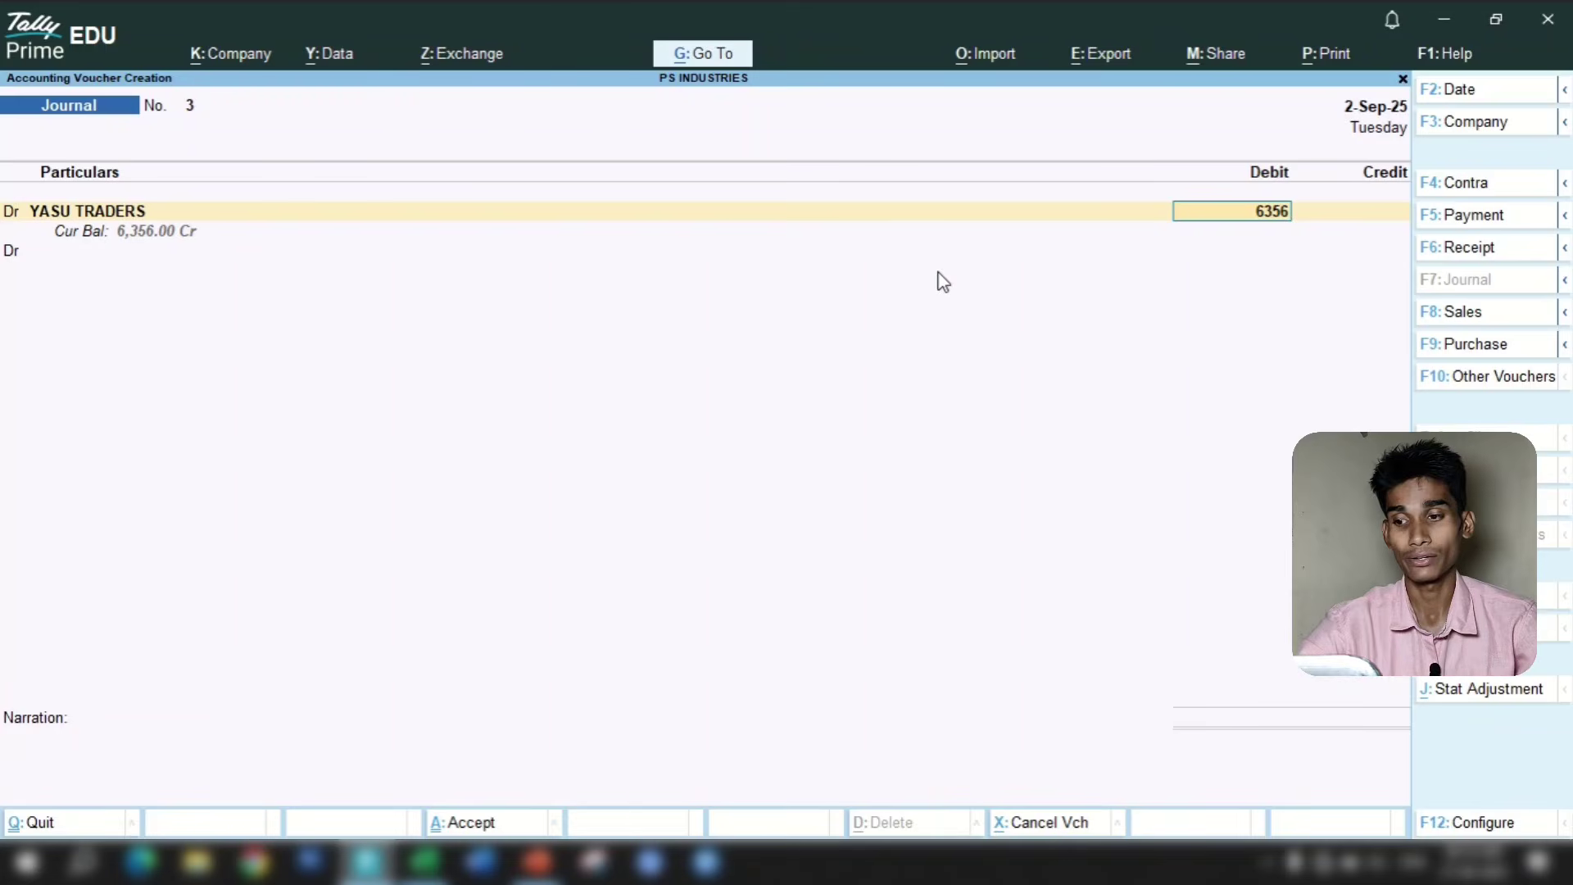
{"action": "key", "text": "alt+Tab"}
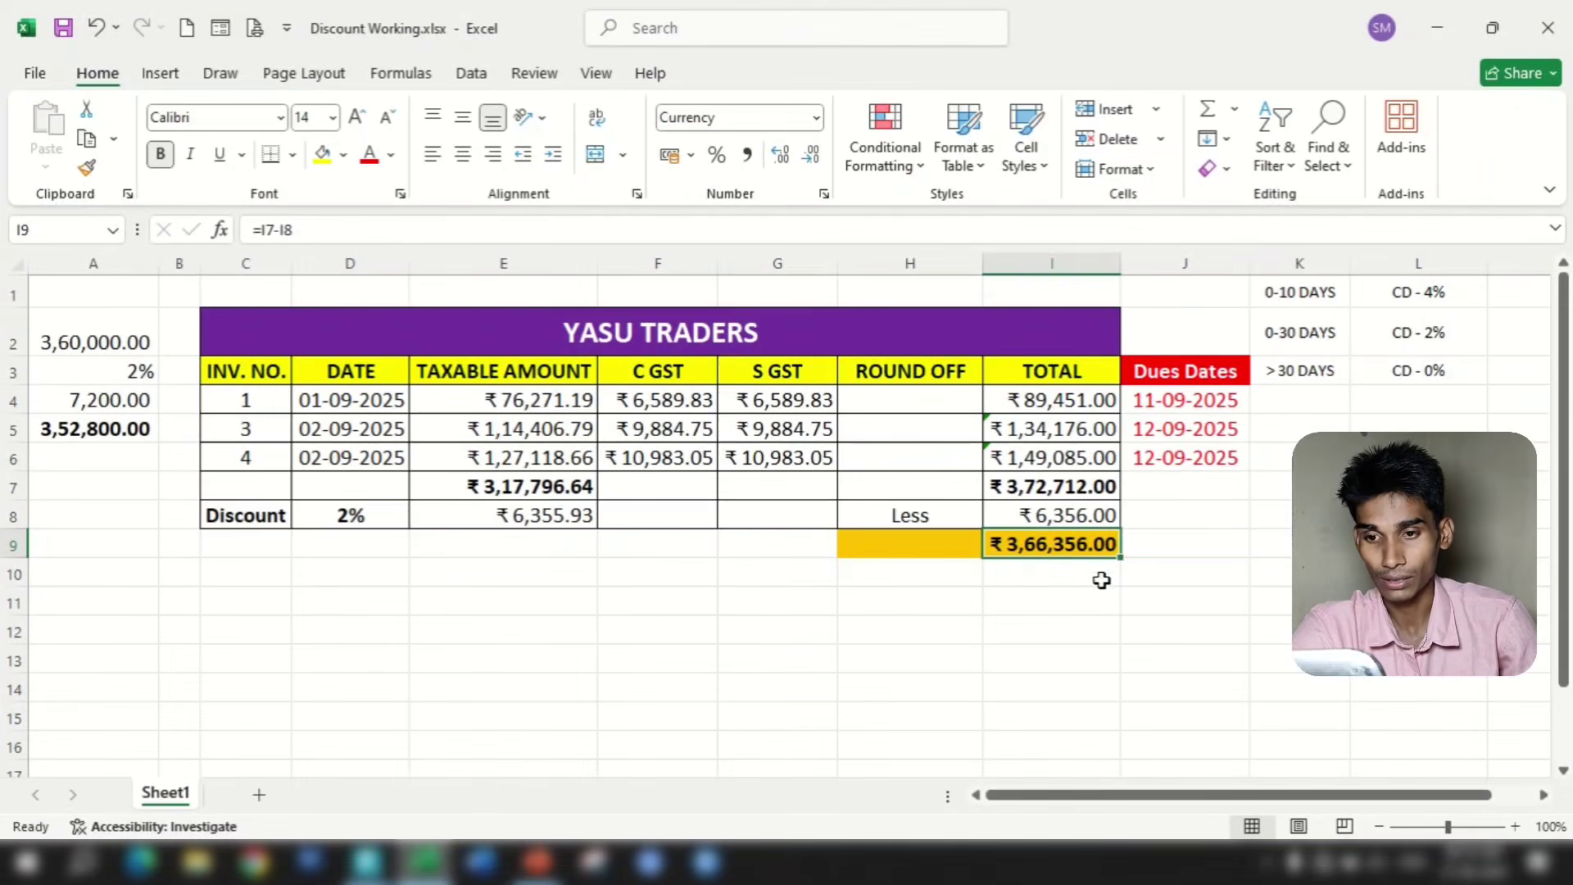
{"action": "left_click", "coordinate": [1039, 520]}
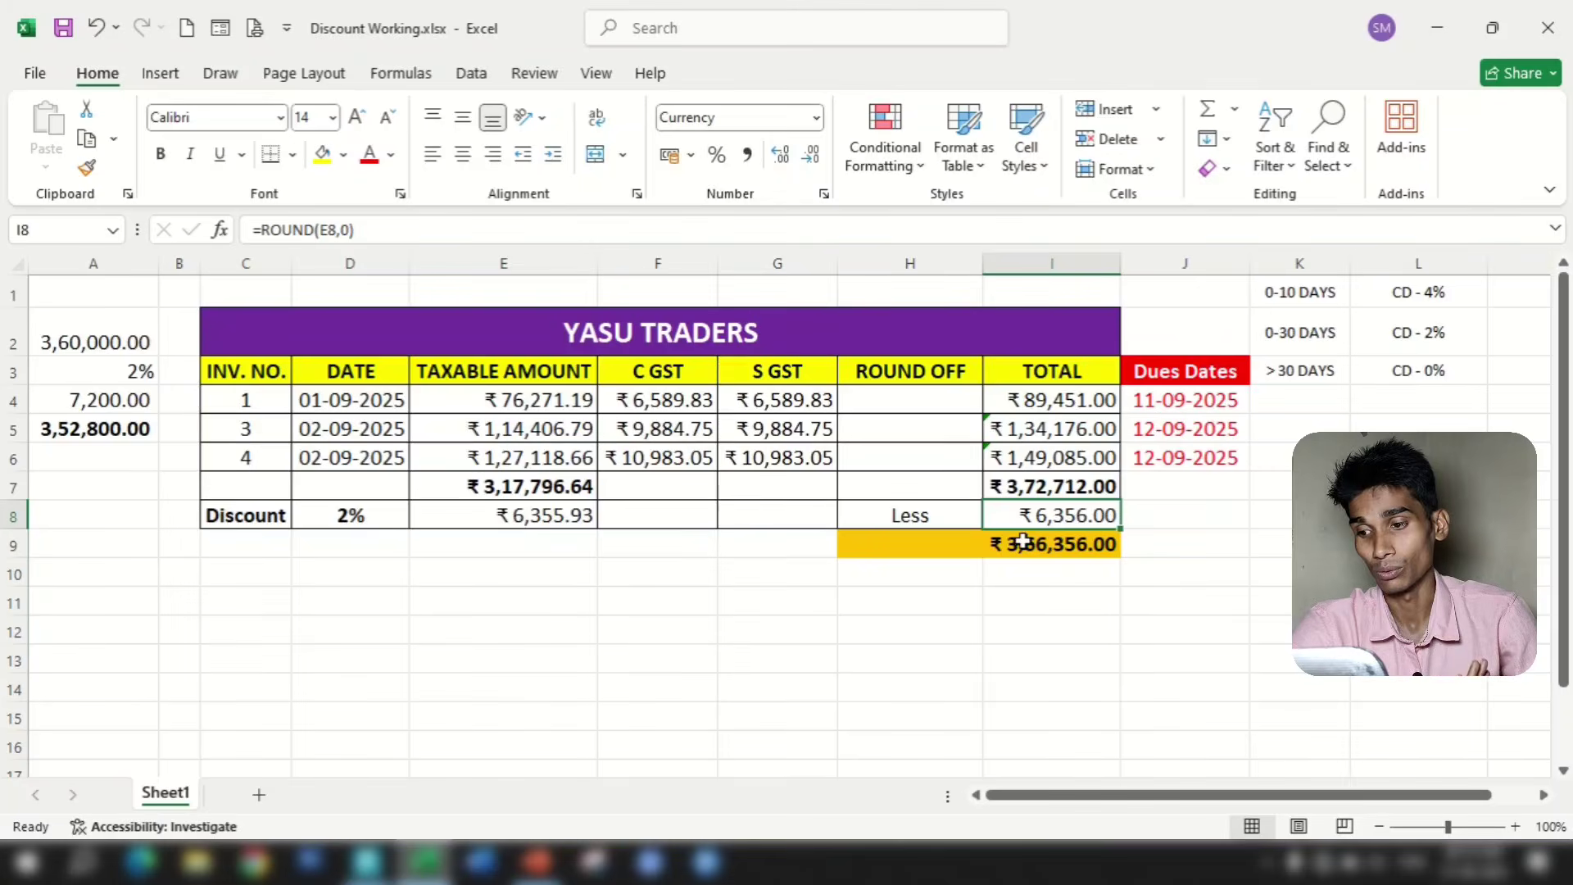
{"action": "key", "text": "alt+Tab"}
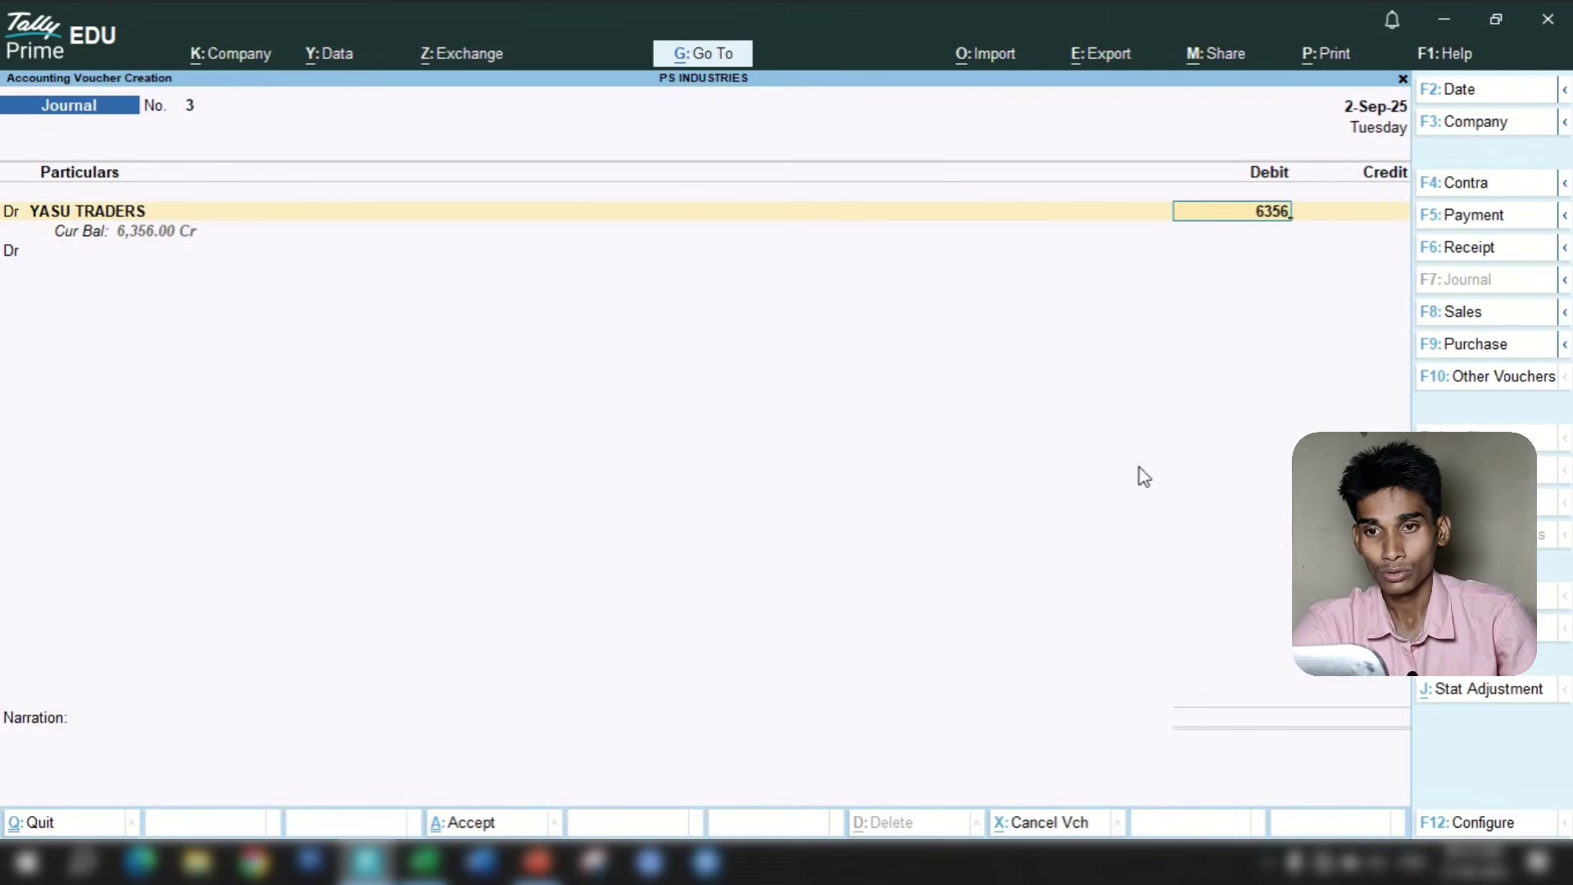
Allocate the 6,356 debit to YASU TRADERS as Agst Ref 3 and complete its bill-wise details
{"action": "key", "text": "Return"}
{"action": "key", "text": "Return"}
{"action": "key", "text": "Return"}
{"action": "key", "text": "Return"}
{"action": "key", "text": "Return"}
{"action": "key", "text": "Return"}
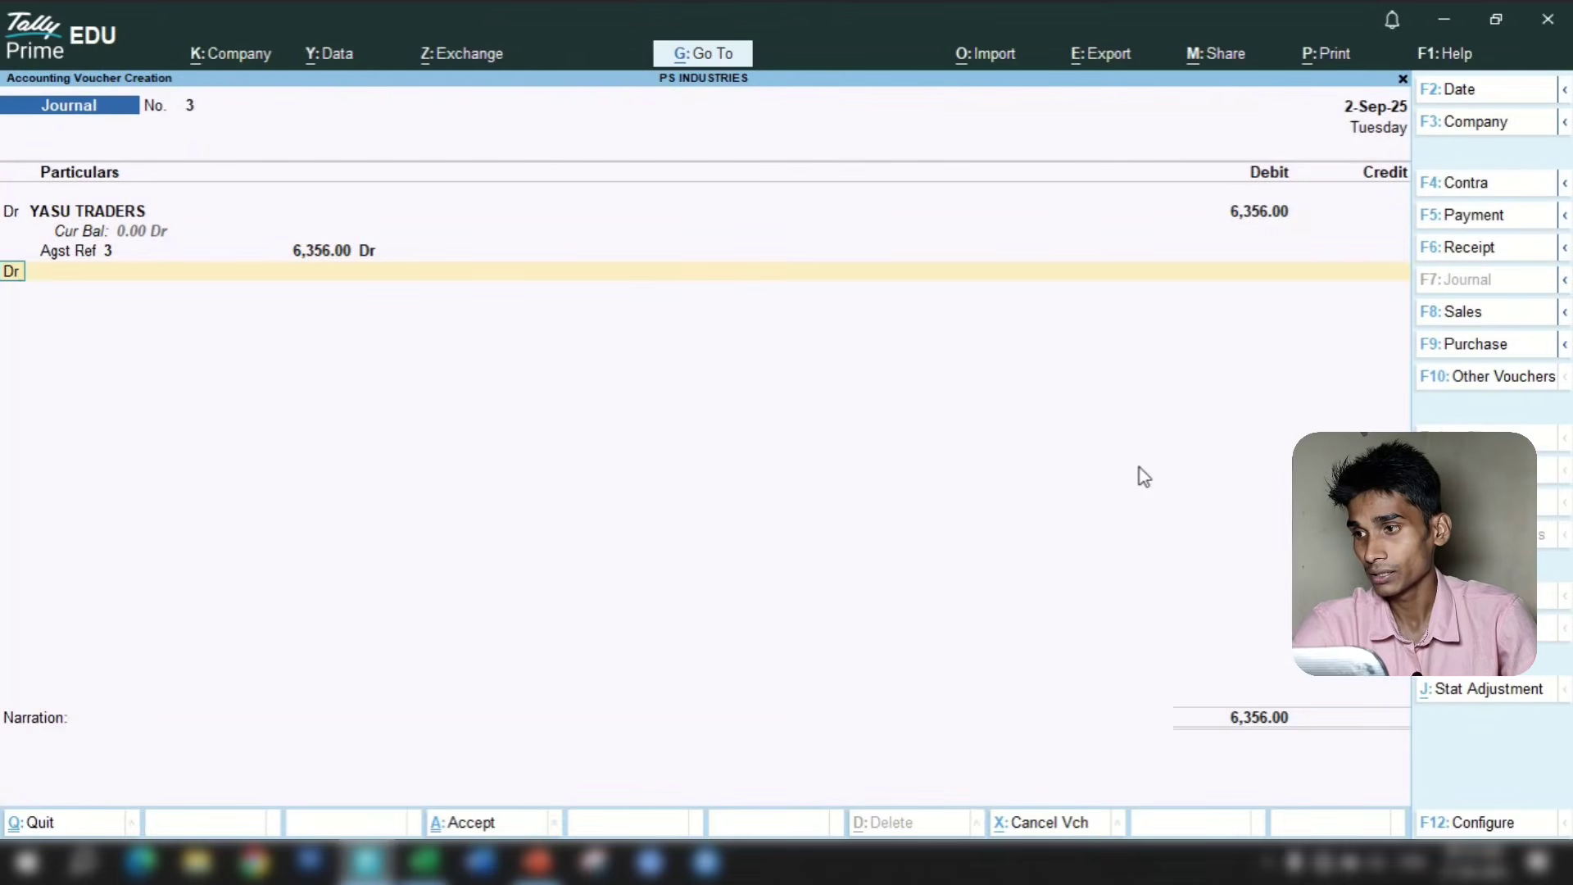
Credit RATE AND REBATE DIFF with 6,356 and save the journal voucher
{"action": "key", "text": "c"}
{"action": "key", "text": "Return"}
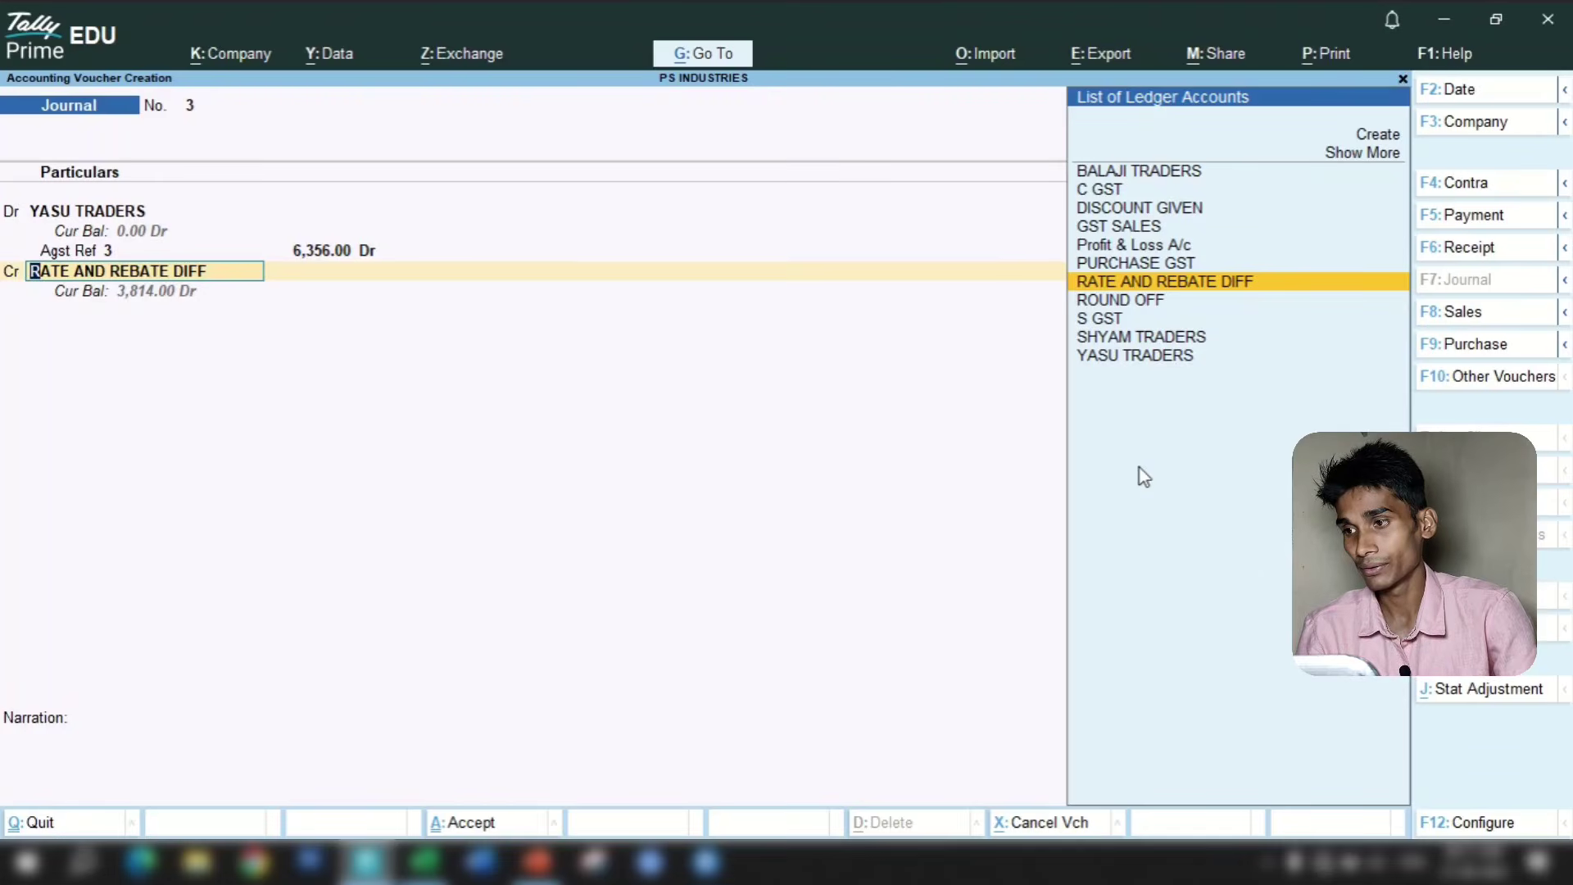
{"action": "key", "text": "Return"}
{"action": "key", "text": "Return"}
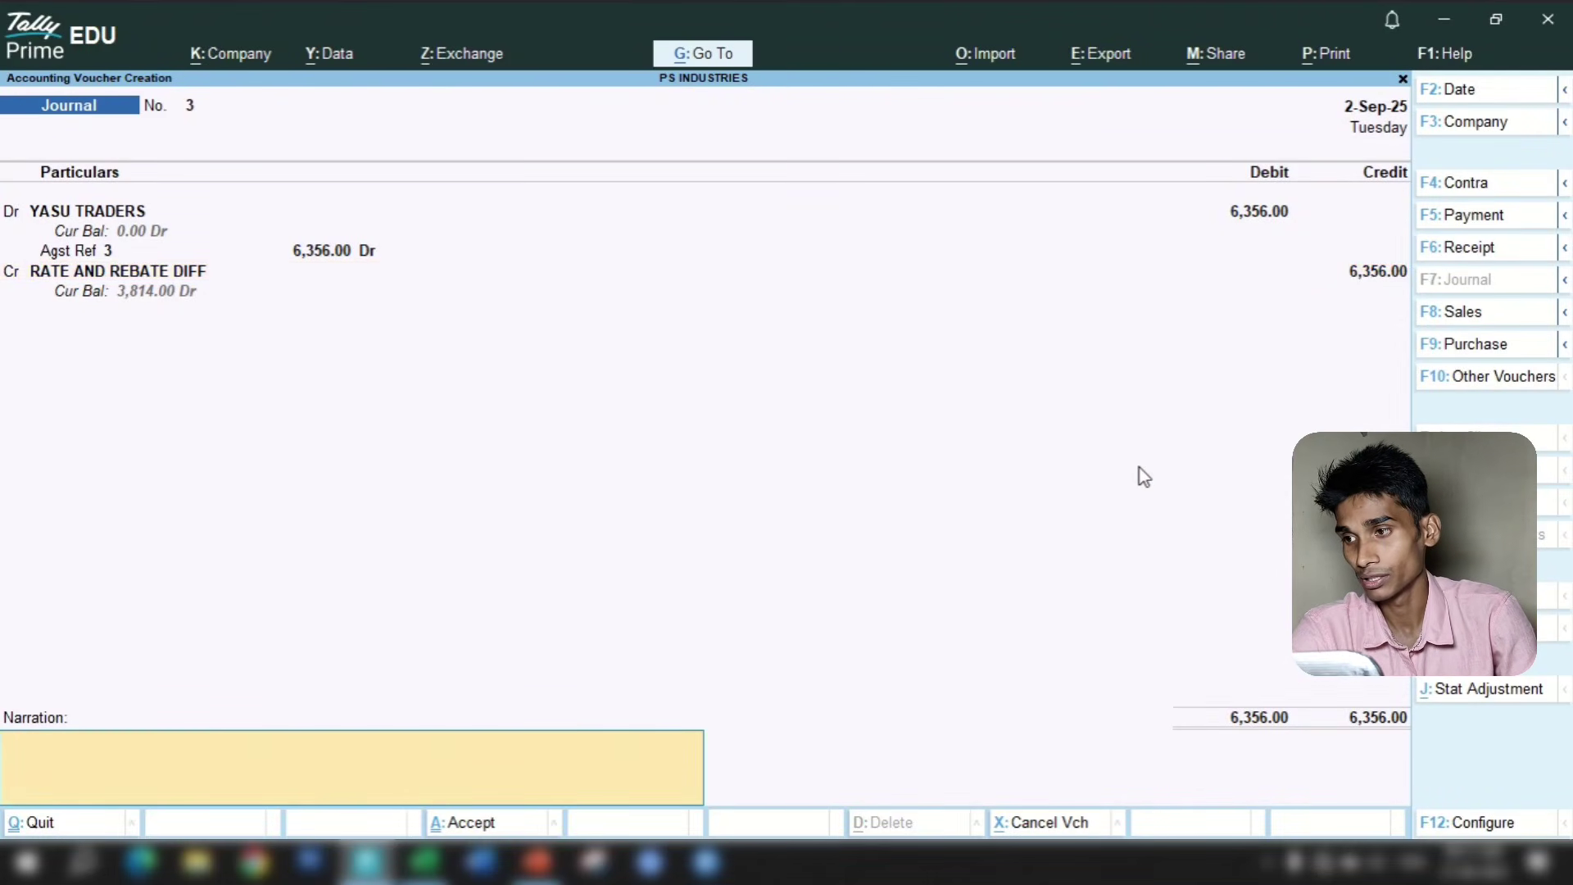
{"action": "key", "text": "Return"}
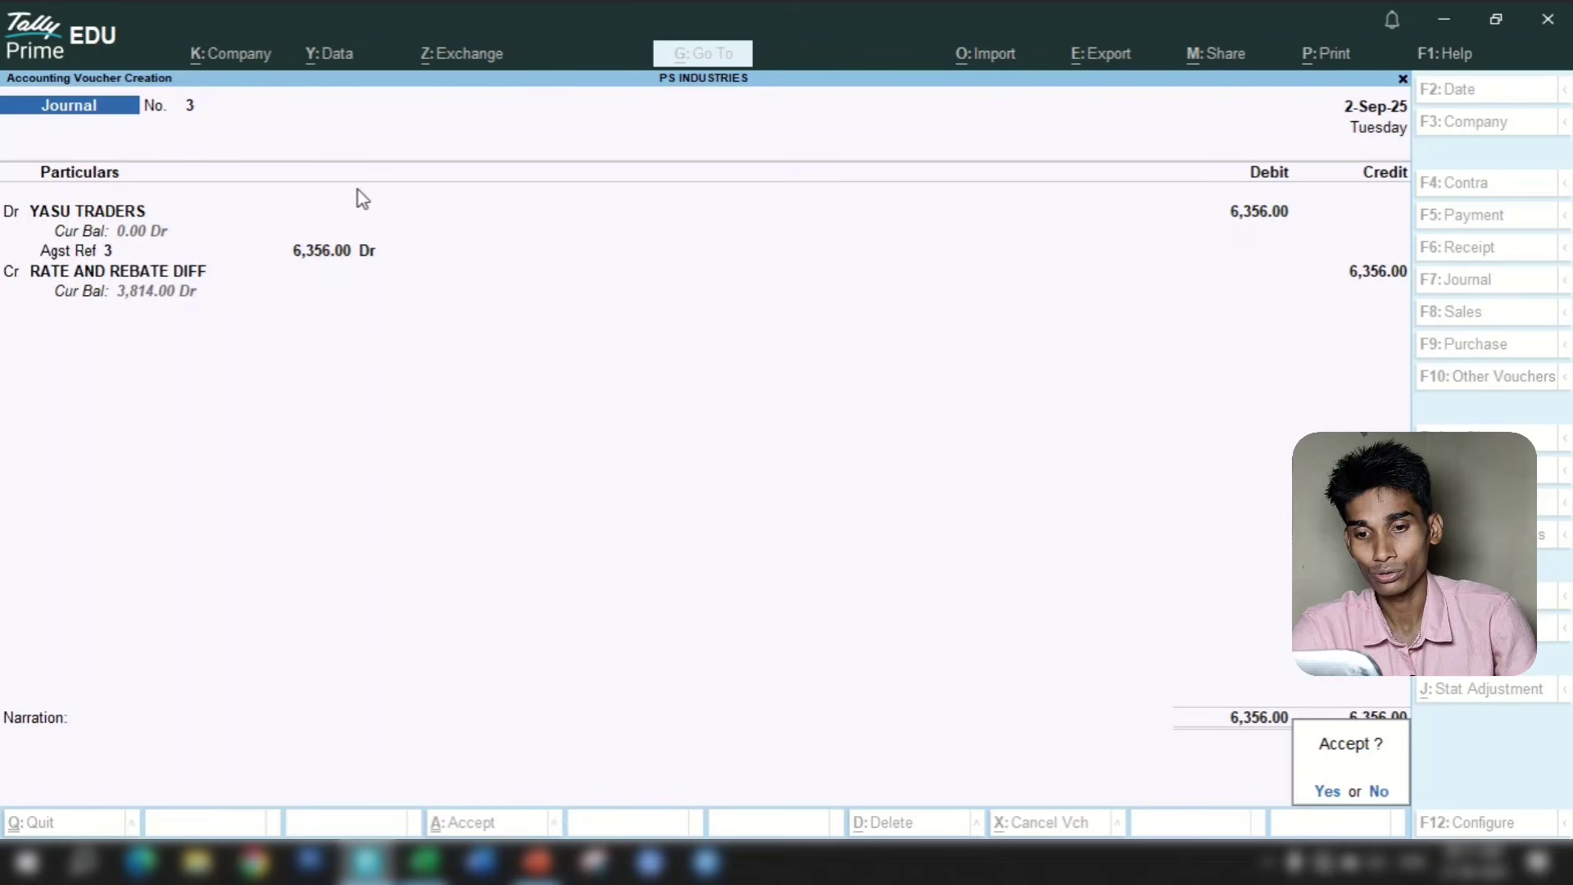
{"action": "key", "text": "Return"}
Leave voucher entry and open the YASU TRADERS ledger to check its HDFC BANK receipt and RATE AND REBATE DIFF journal entries
{"action": "key", "text": "Escape"}
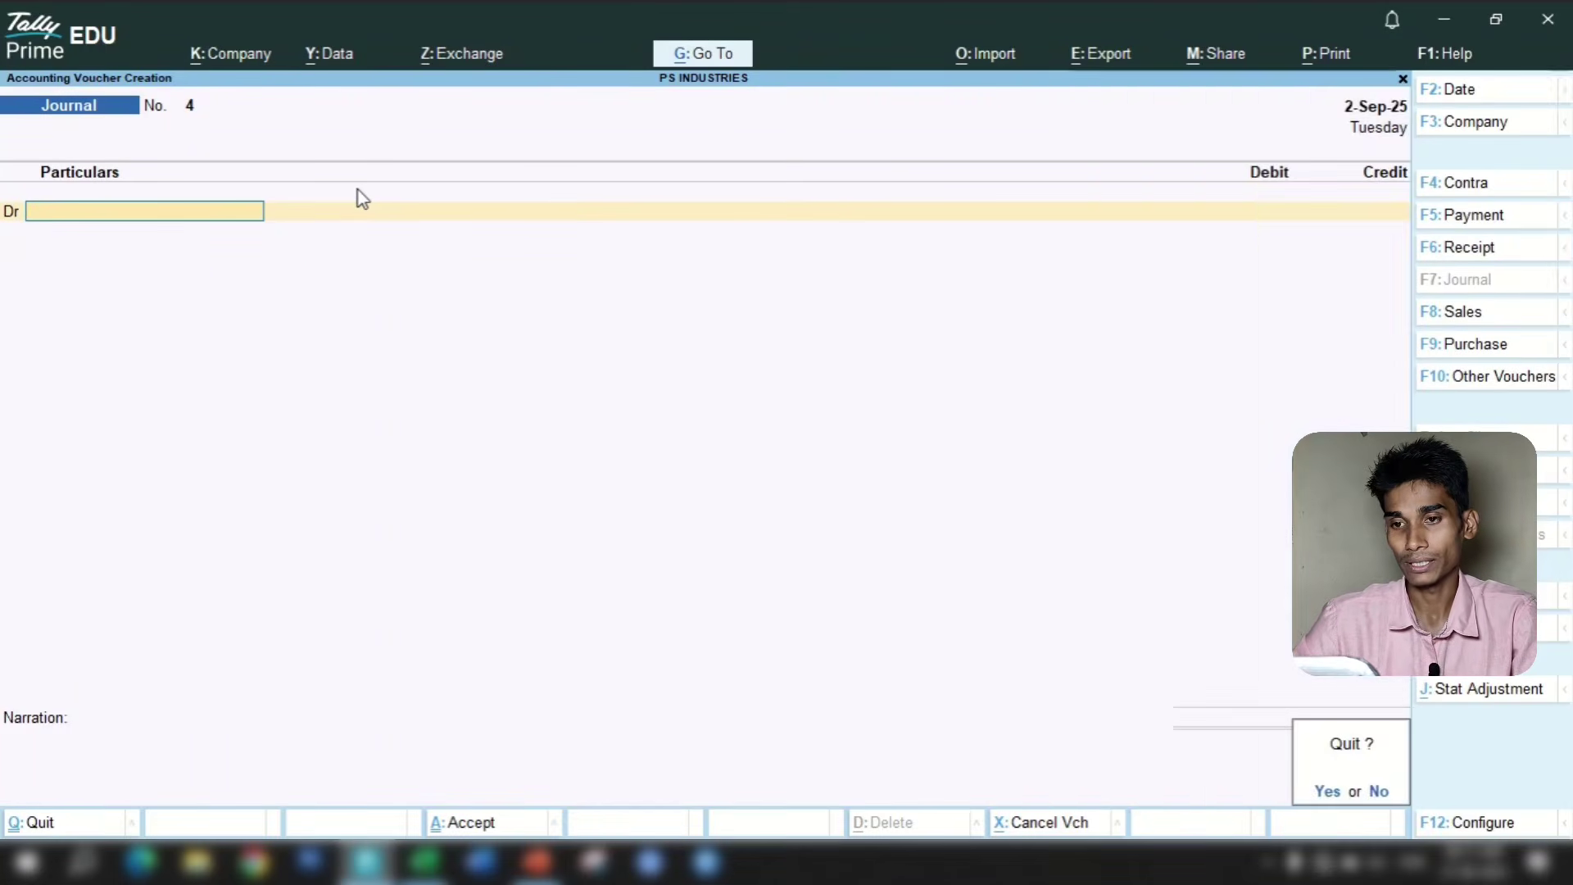
{"action": "key", "text": "Return"}
{"action": "type", "text": "dal"}
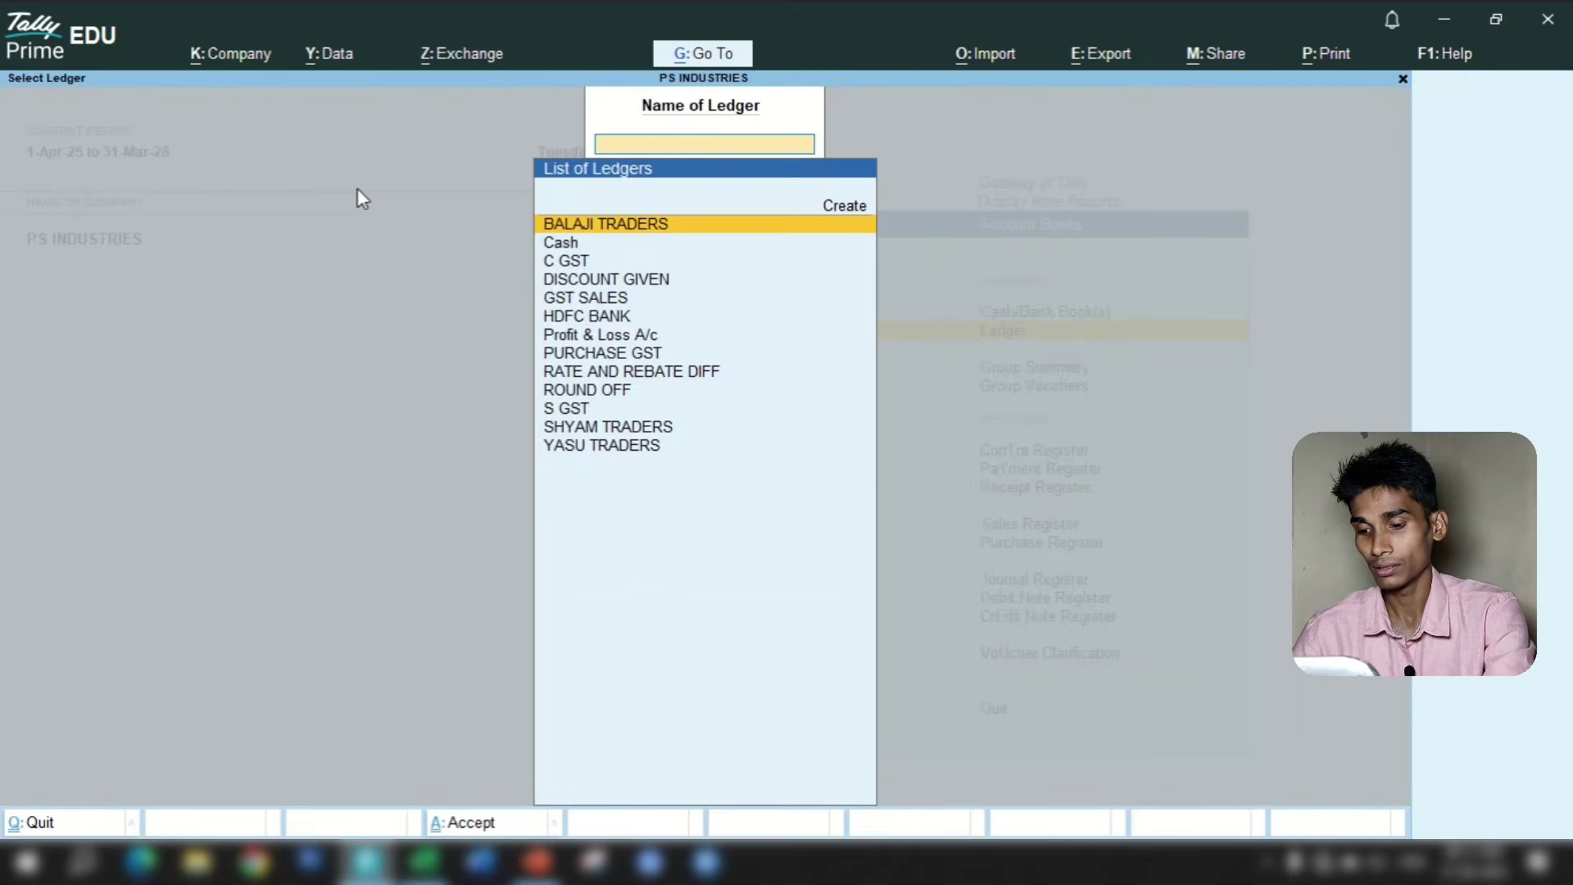
{"action": "type", "text": "yas"}
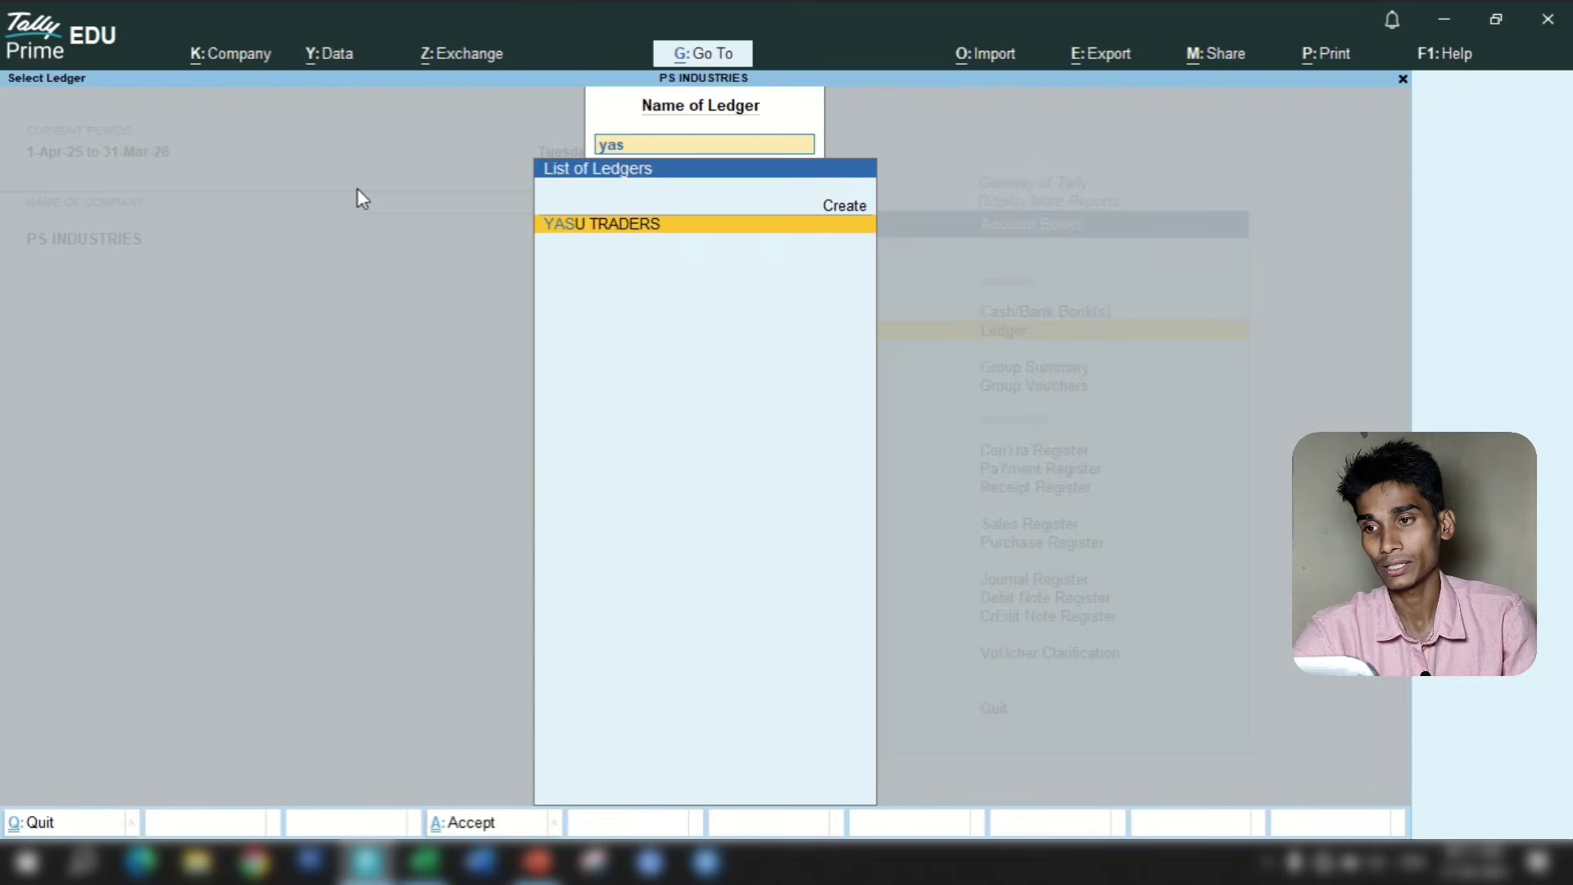
{"action": "key", "text": "Return"}
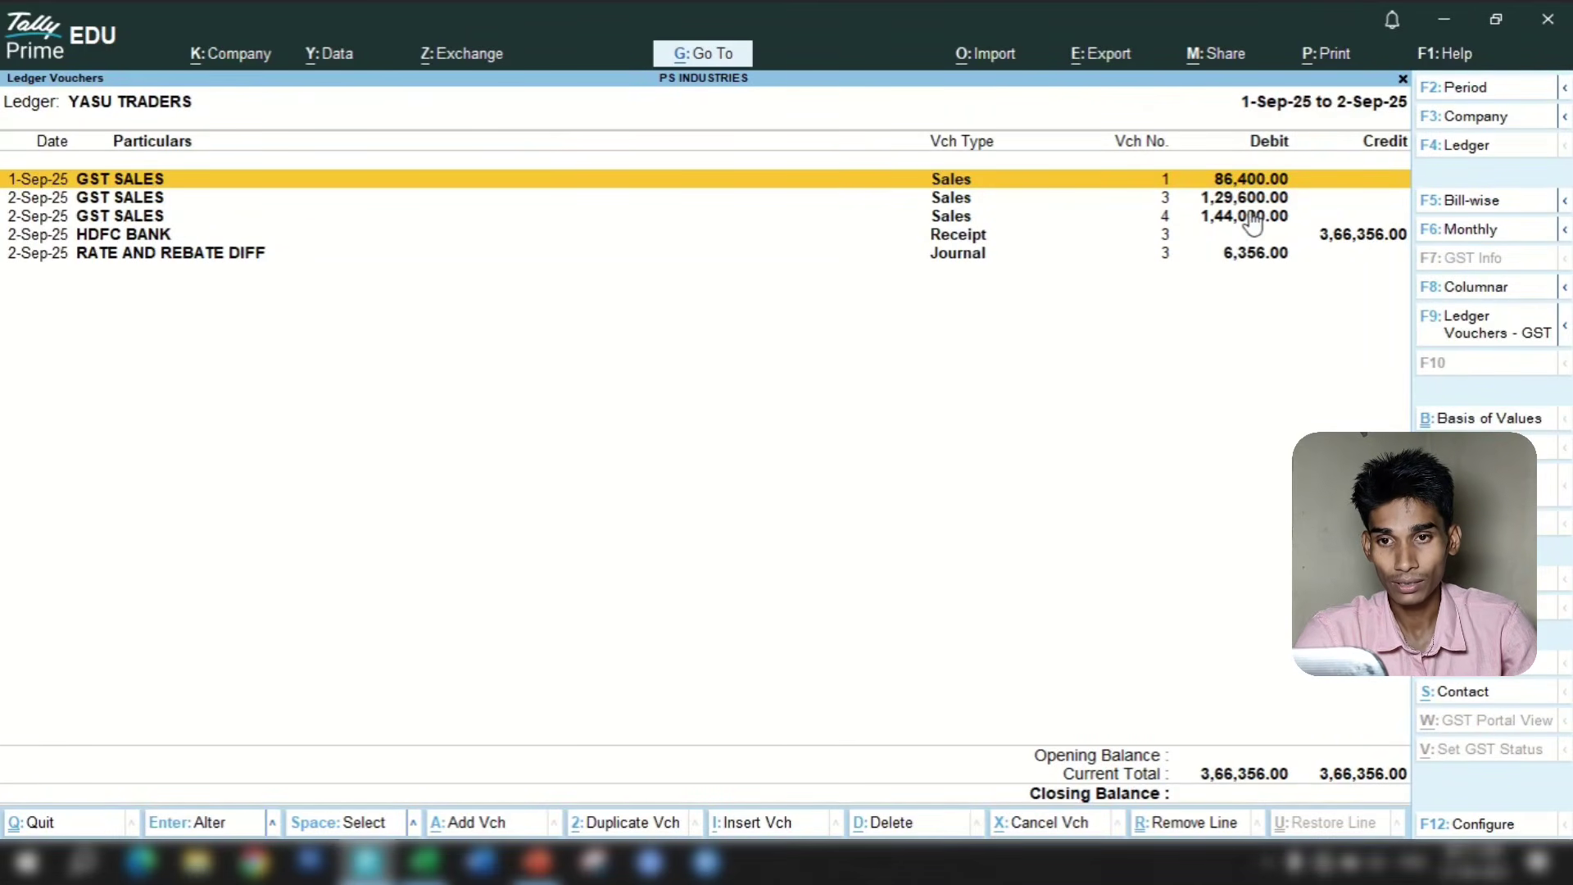
{"action": "left_click", "coordinate": [1363, 239]}
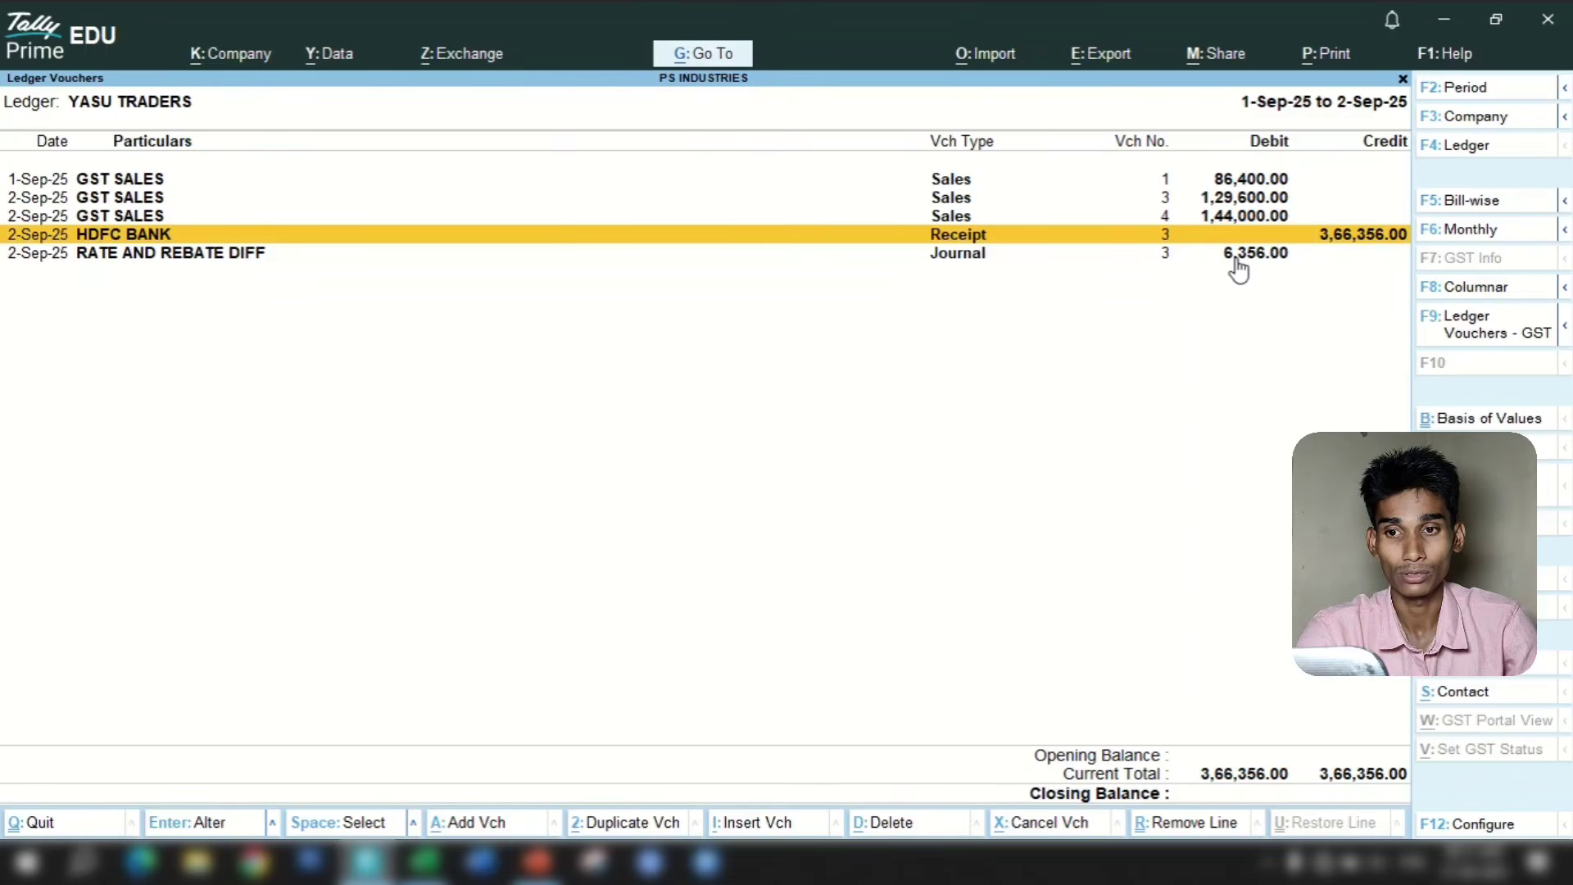
{"action": "left_click", "coordinate": [1269, 255]}
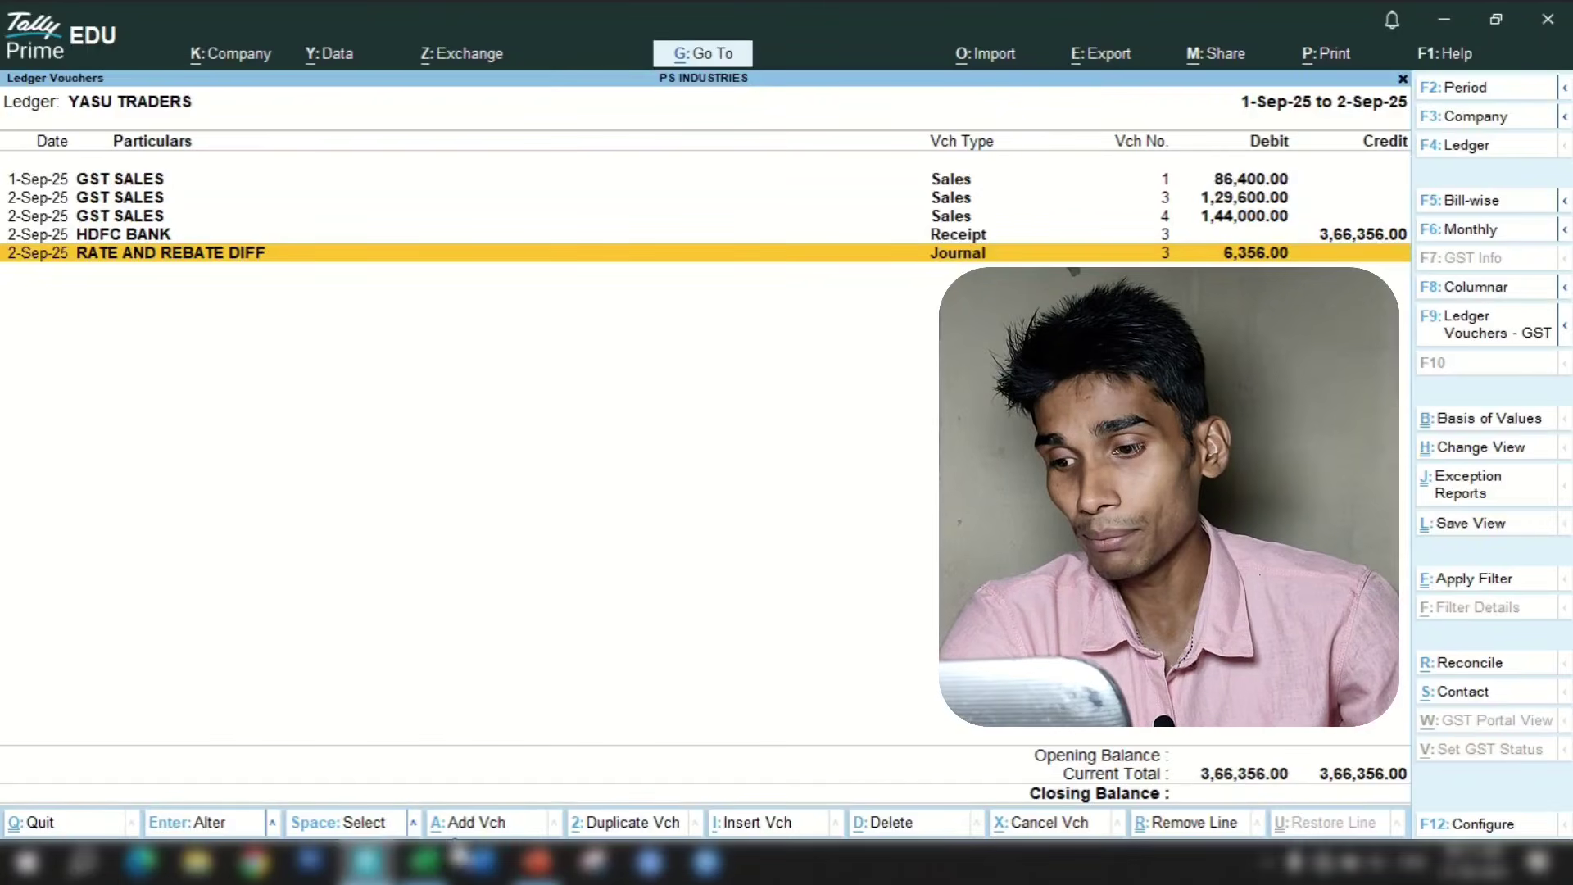
Switch to the Discount Working.xlsx workbook in Excel to review the YASU TRADERS discount calculation
{"action": "left_click", "coordinate": [426, 861]}
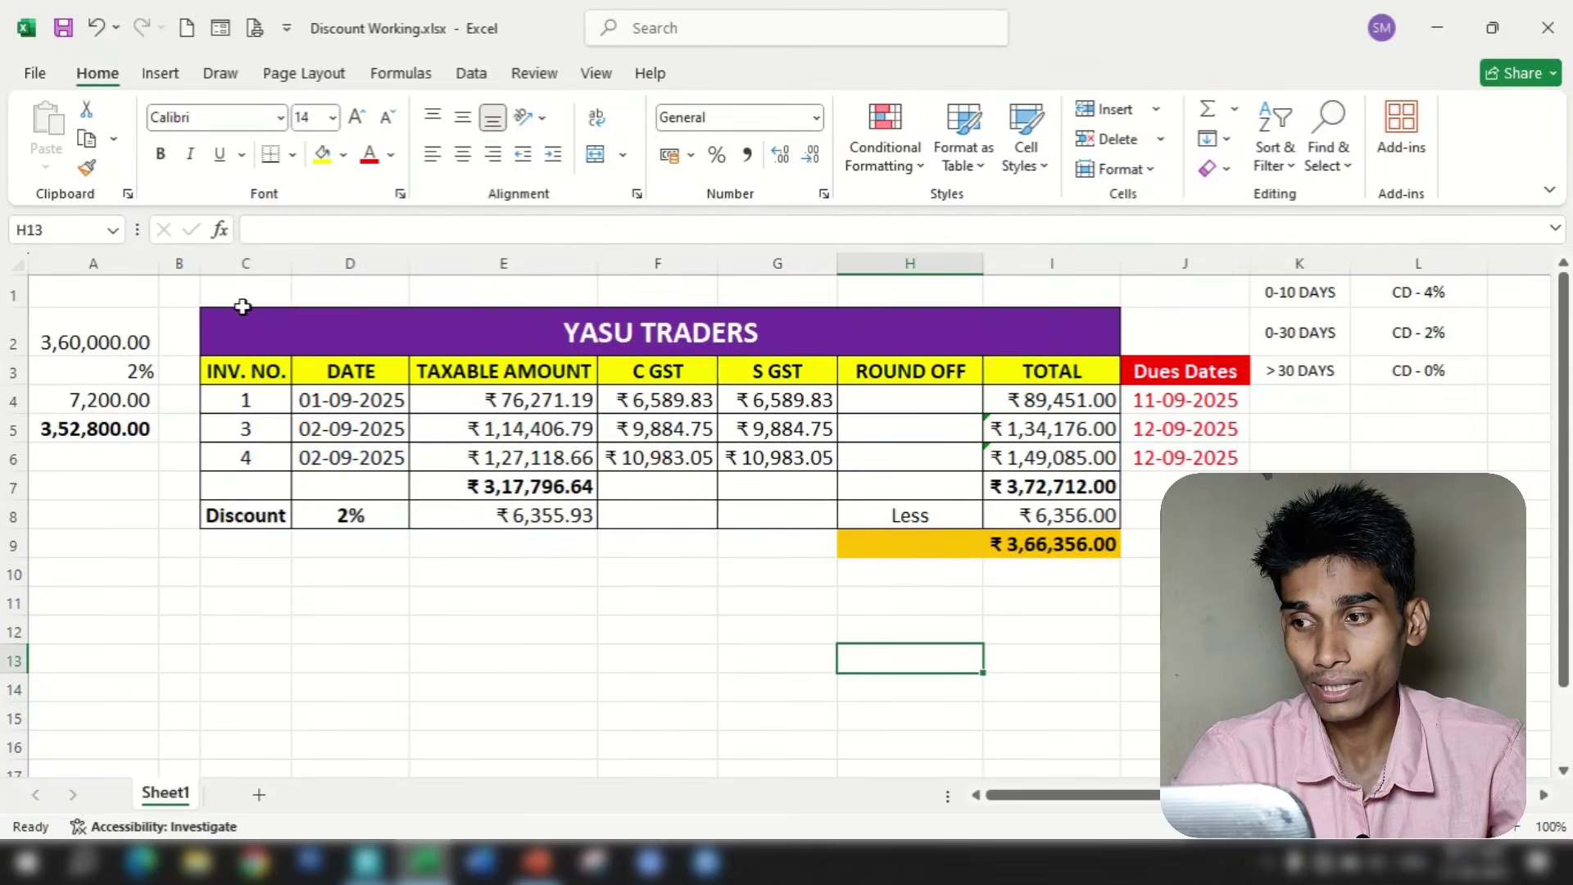